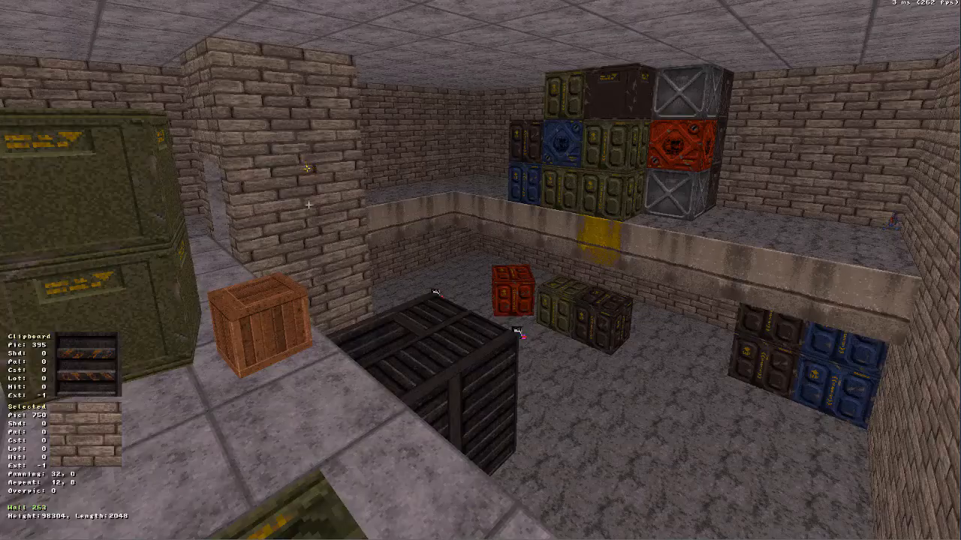
Save the map as a new file named s1e0007 and return to the 3D view.
key("KP_Enter")
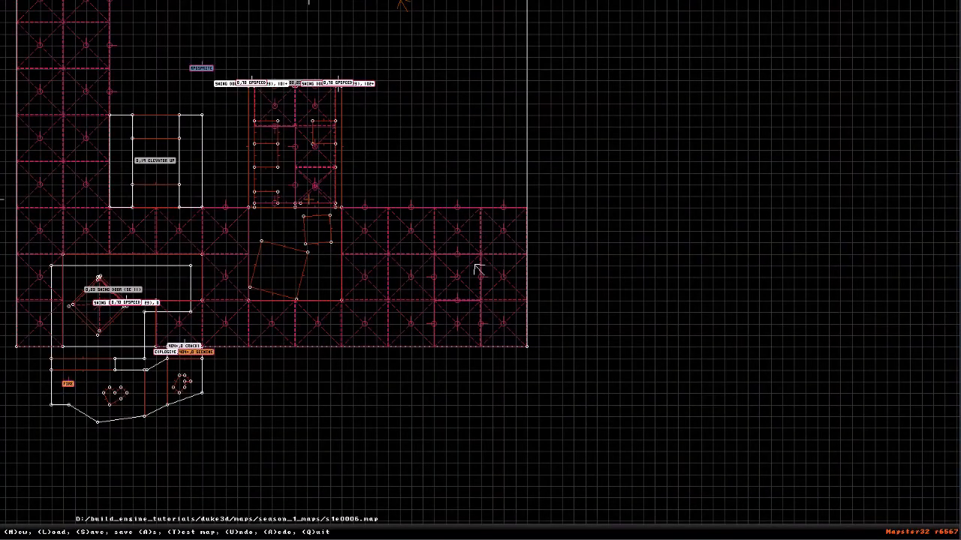
key("a")
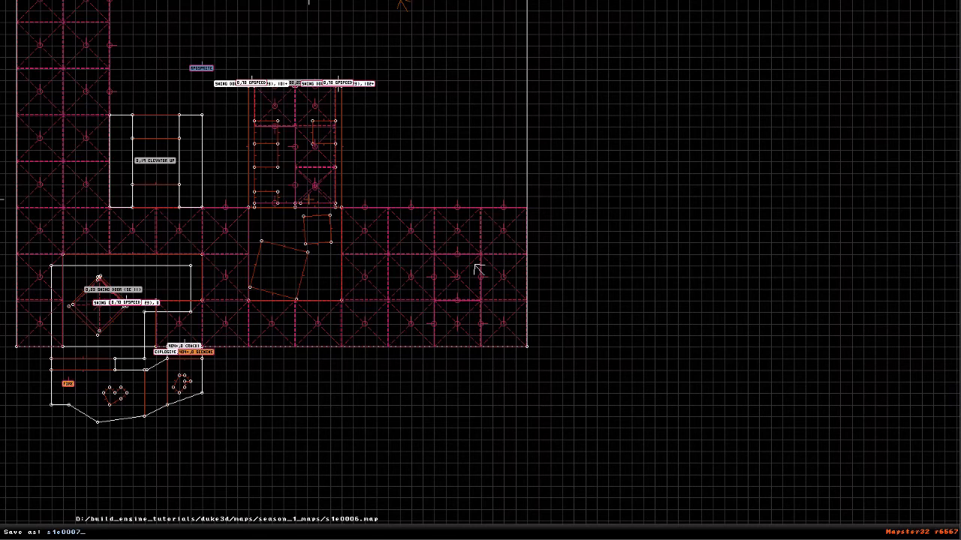
key("Return")
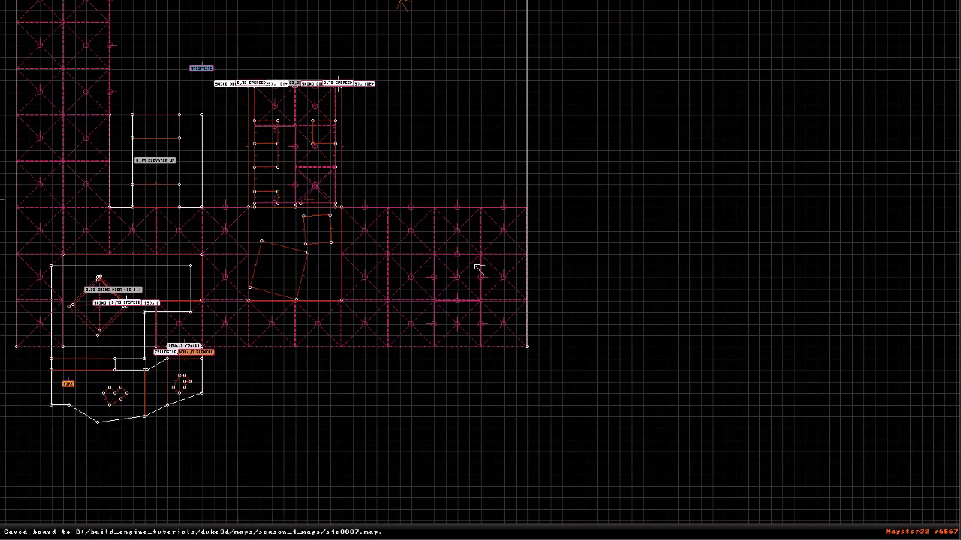
key("KP_Enter")
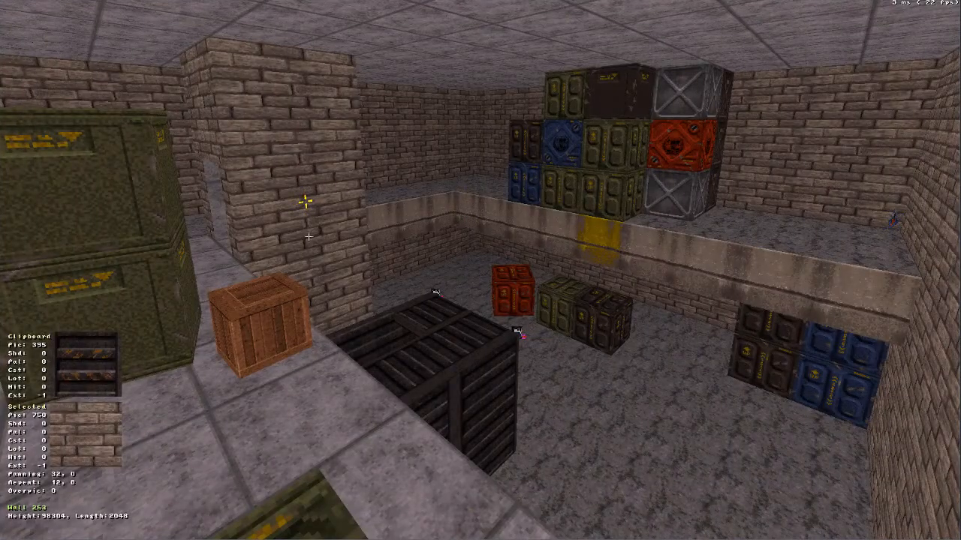
Set the palette of the yellow trim sprite along the raised ledge to 0.
middle_click_drag(336, 183, 335, 182)
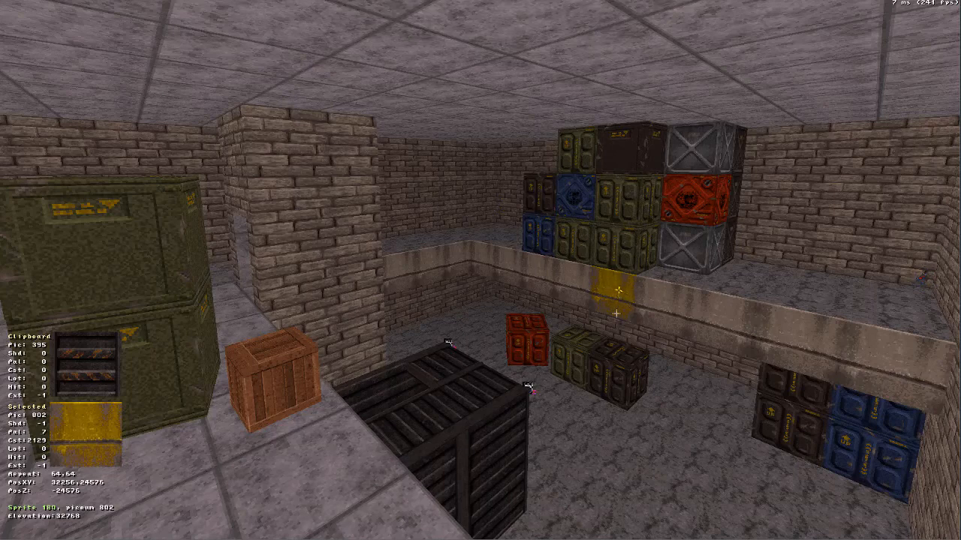
key("alt+p")
key("BackSpace")
key("Return")
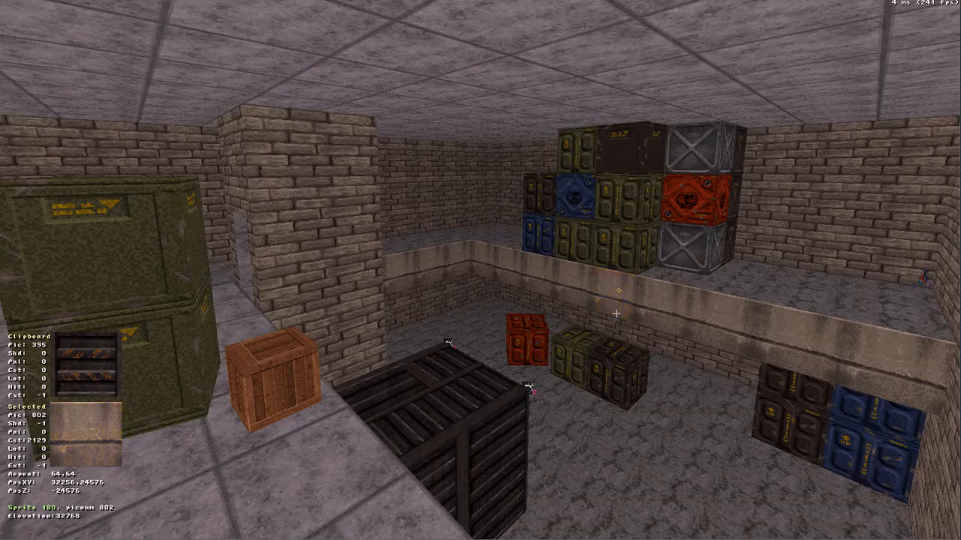
Apply palette 7 to the neighbouring ledge trim sprite, closer to the open corner behind the crates.
left_click_drag(616, 314, 653, 320)
key("alt+p")
type("7")
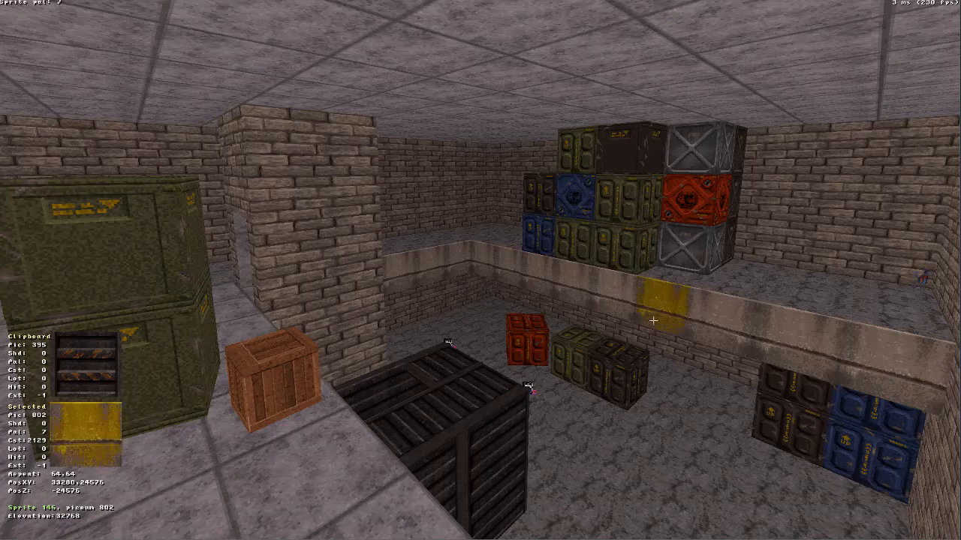
key("Return")
Tag the raised sector in the corner behind the stacked crates as a secret area with lotag 32767.
right_click_drag(663, 338, 662, 338)
left_click_drag(662, 338, 662, 338)
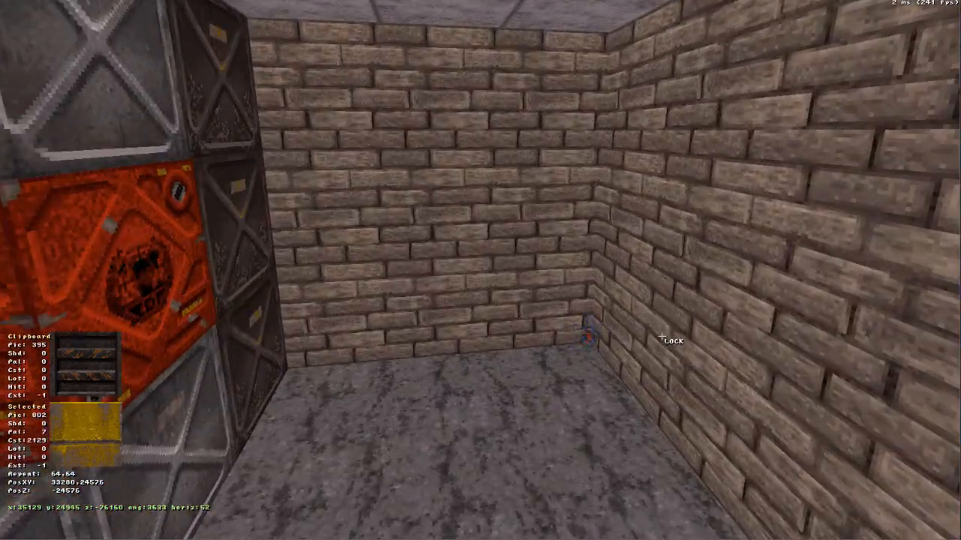
key("KP_Enter")
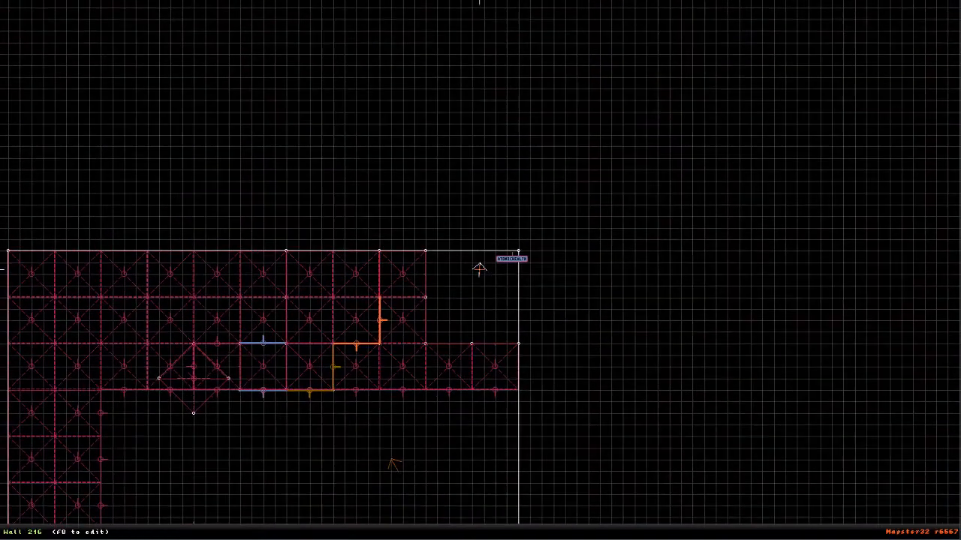
key("t")
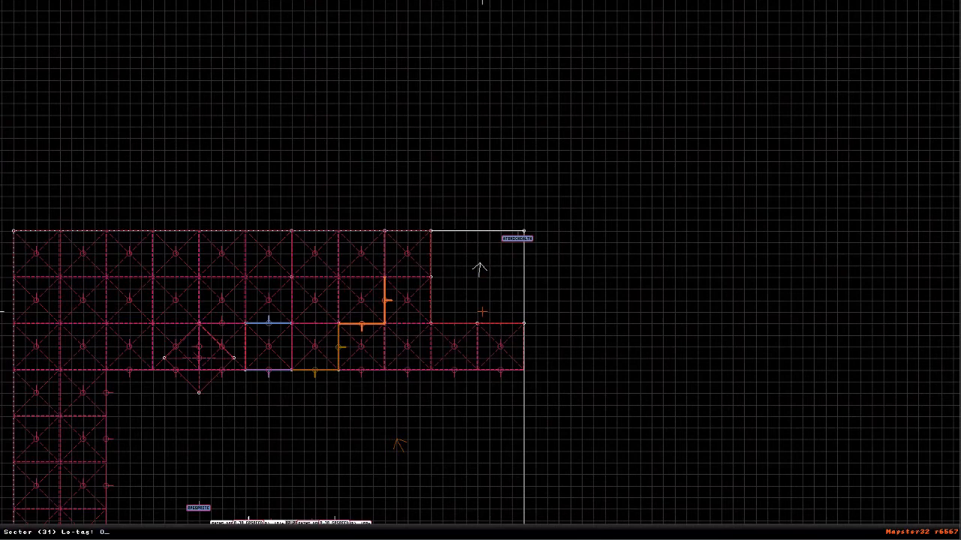
type("32767")
key("Return")
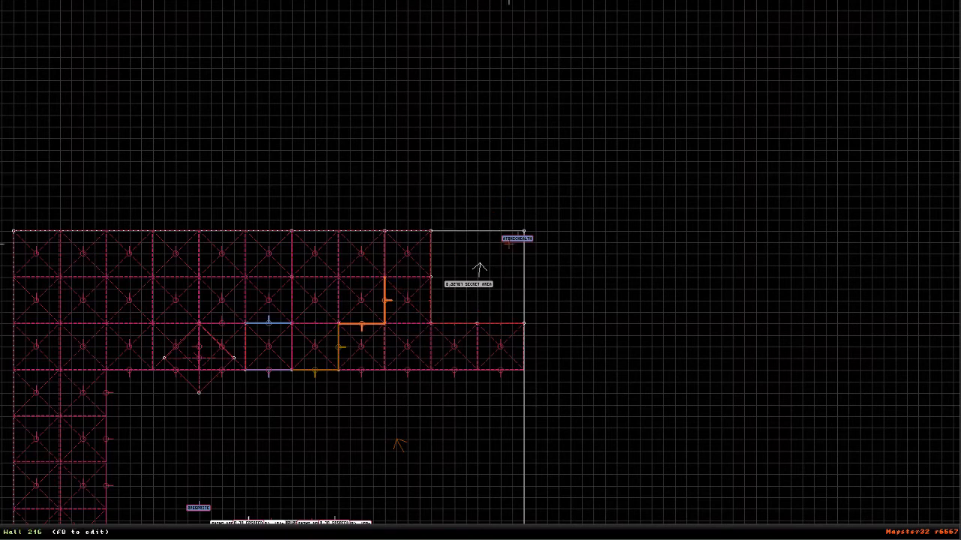
Move the atomic health sprite slightly away from the secret sector's corner and return to the 3D view.
left_click_drag(514, 239, 509, 246)
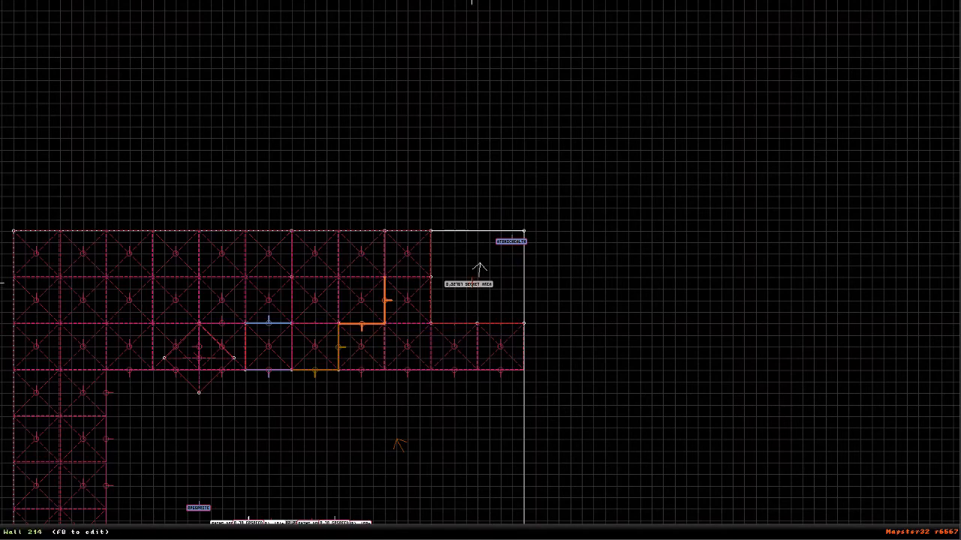
right_click_drag(359, 415, 404, 470)
key("KP_Enter")
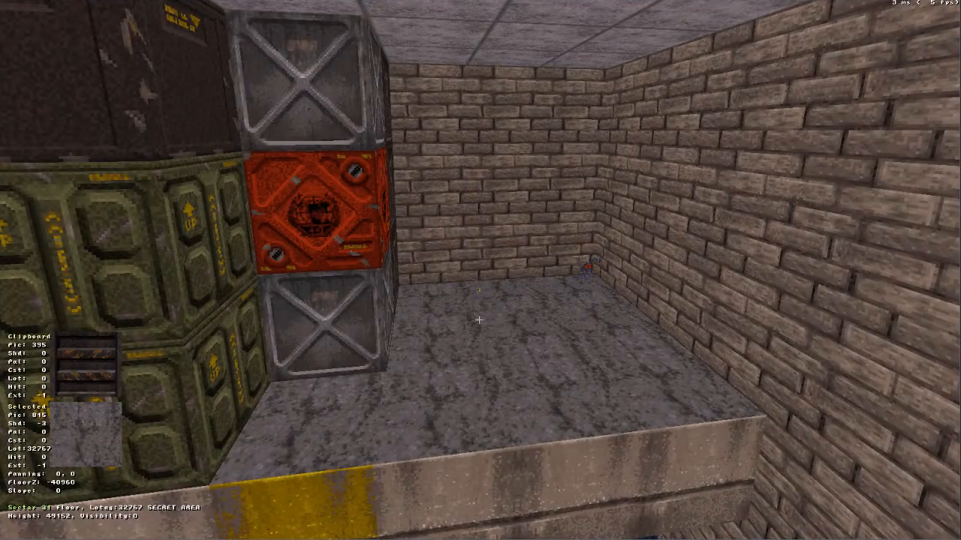
key("Up")
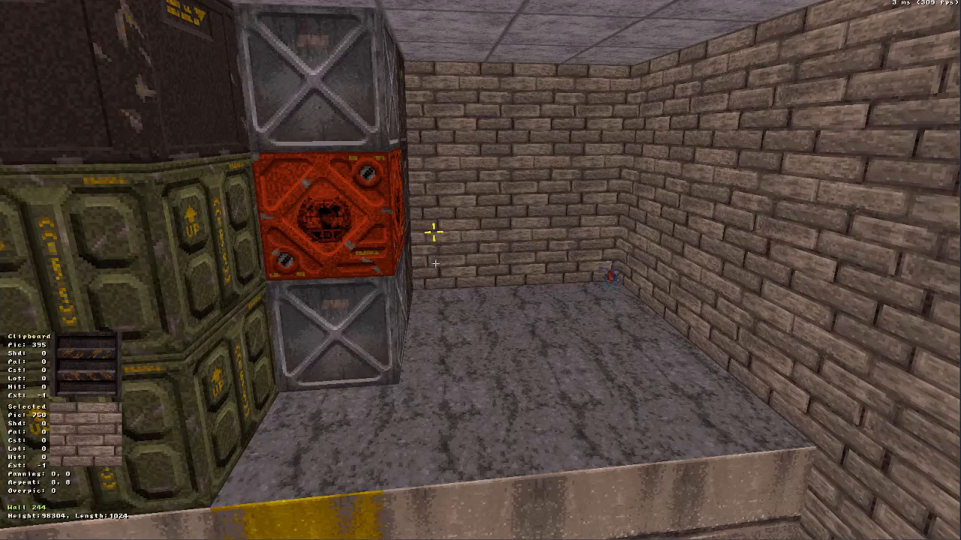
Switch to the EDukeWiki page in the browser and examine the whole Sector Effector lotag listing, down to the Point Light and Spotlight entries.
key("alt+Tab")
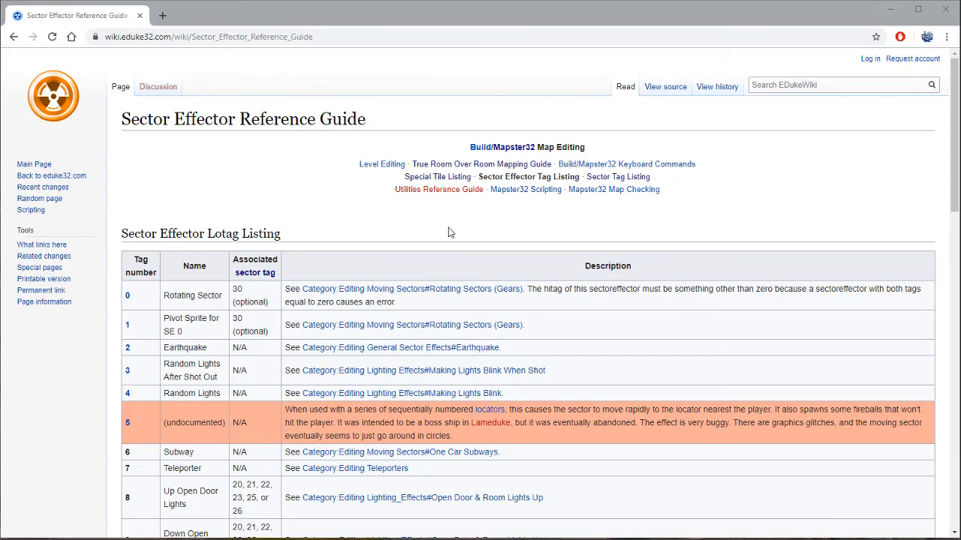
scroll(376, 225, "down", 3)
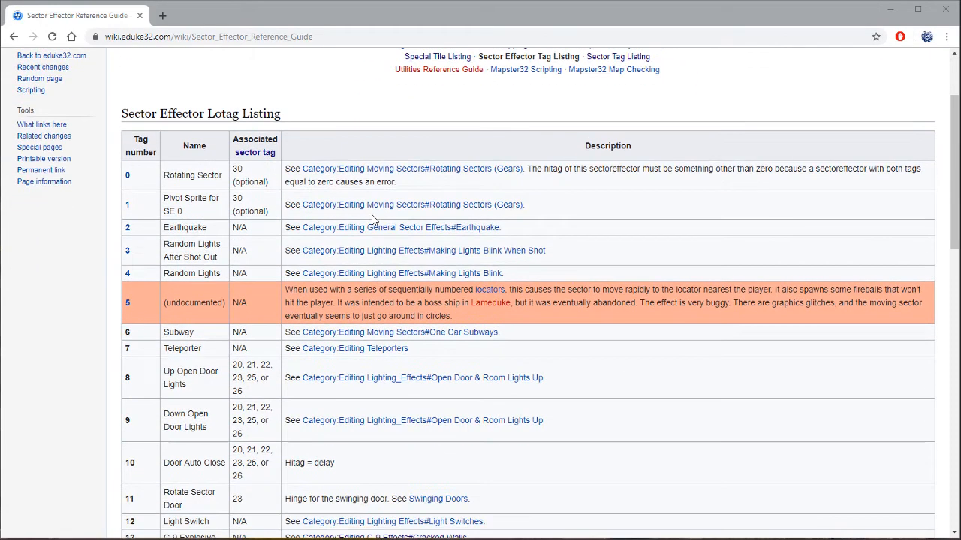
scroll(372, 219, "down", 5)
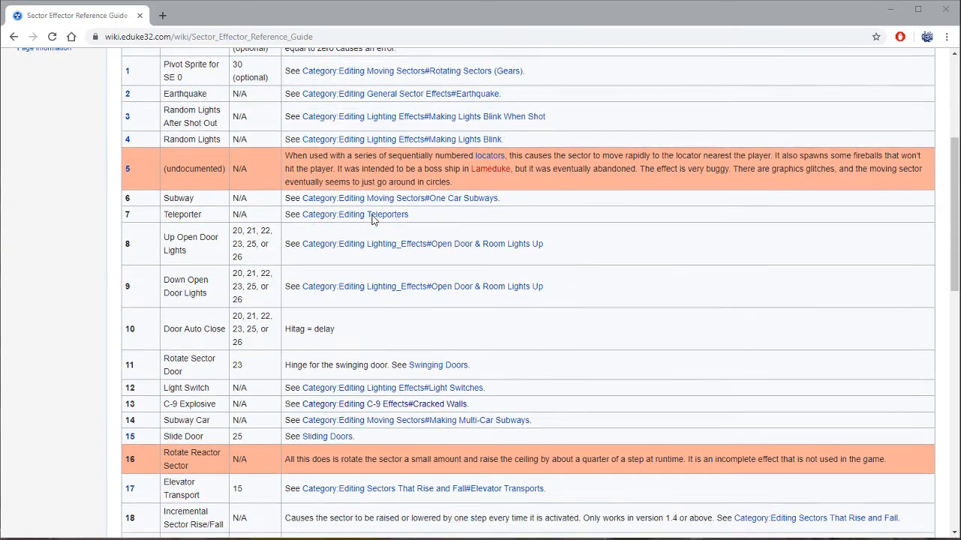
scroll(372, 220, "down", 6)
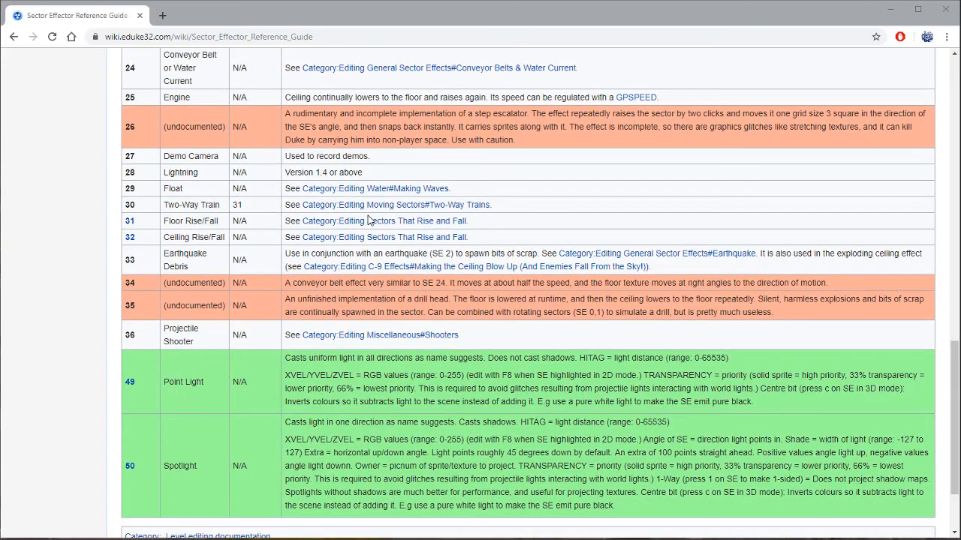
scroll(364, 220, "up", 1)
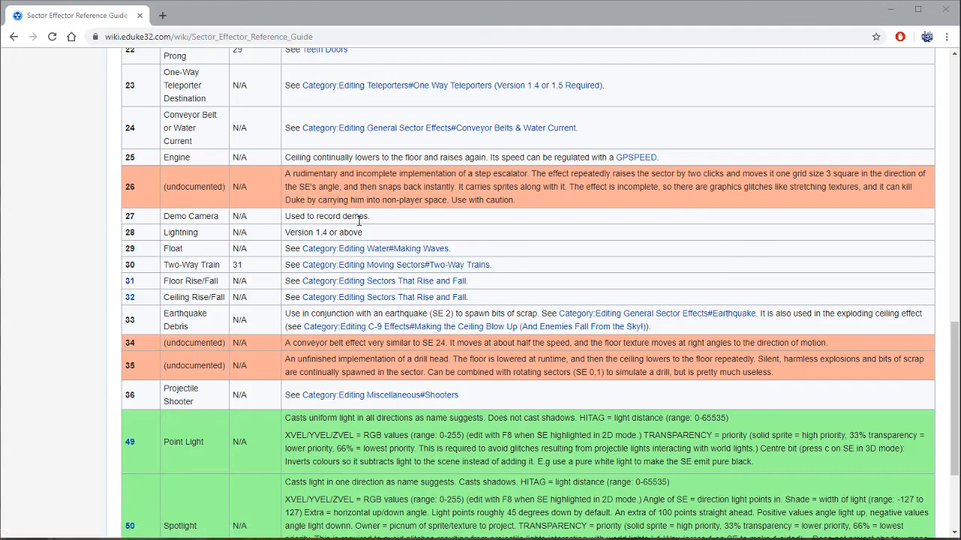
scroll(359, 220, "down", 2)
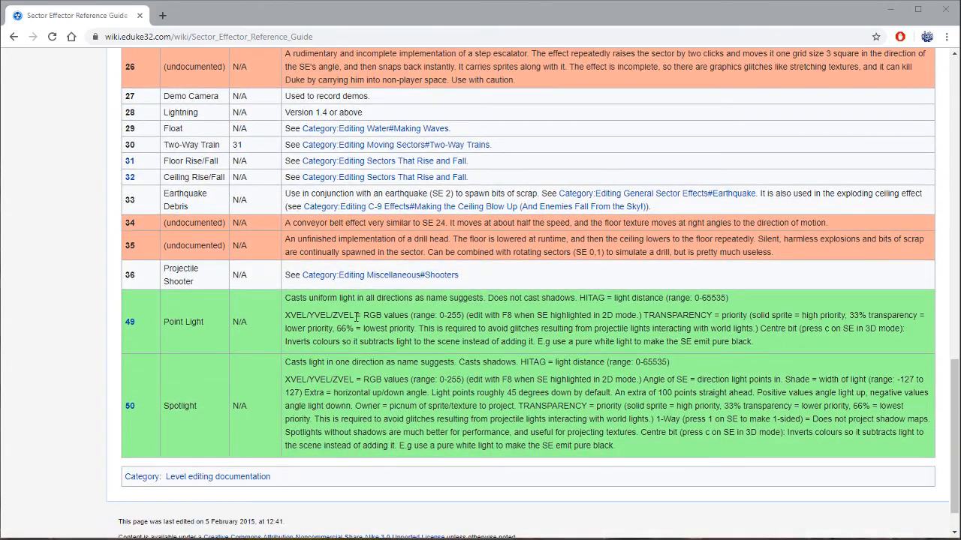
scroll(341, 313, "up", 7)
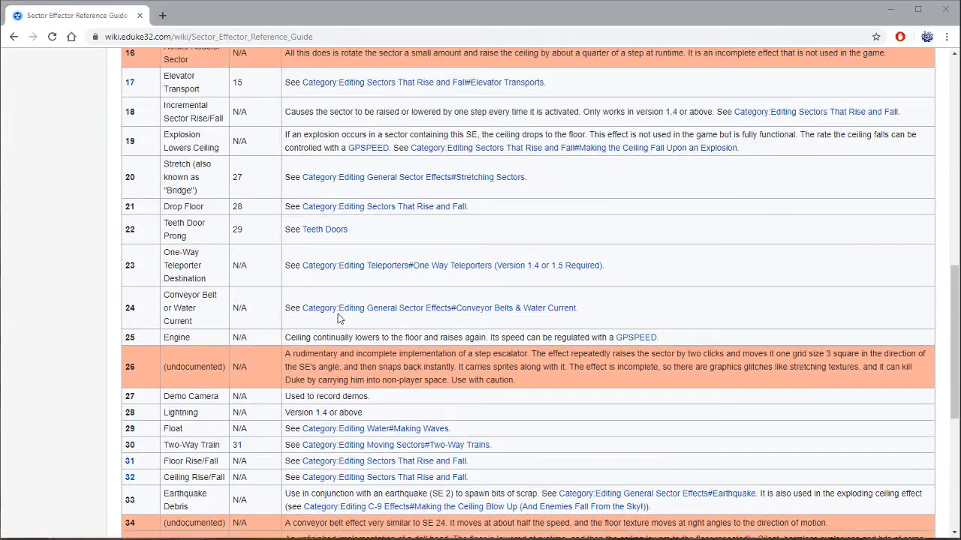
scroll(316, 301, "up", 8)
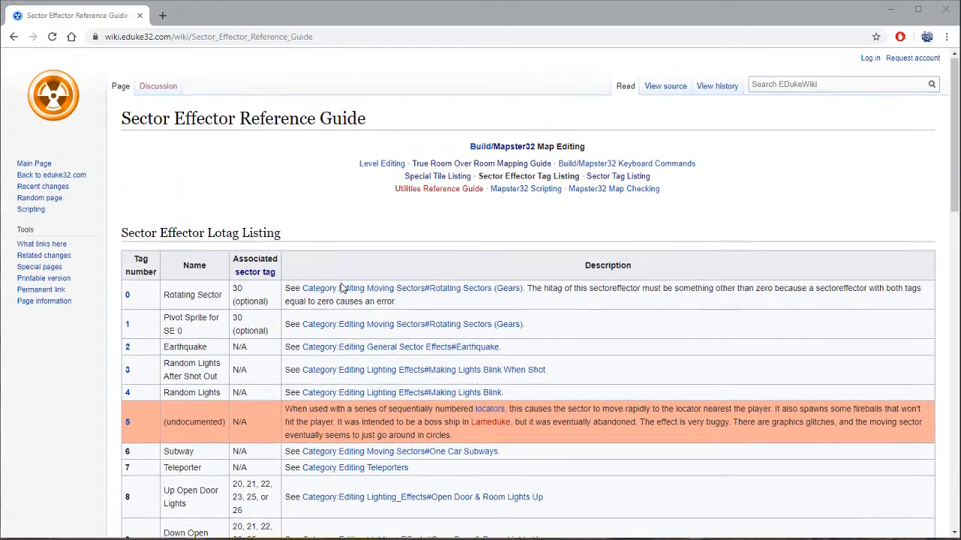
Open the linked sector tag reference, examine its lotag listing including the 10xxx One-Time Sound entry, and switch back to Mapster32.
left_click(254, 274)
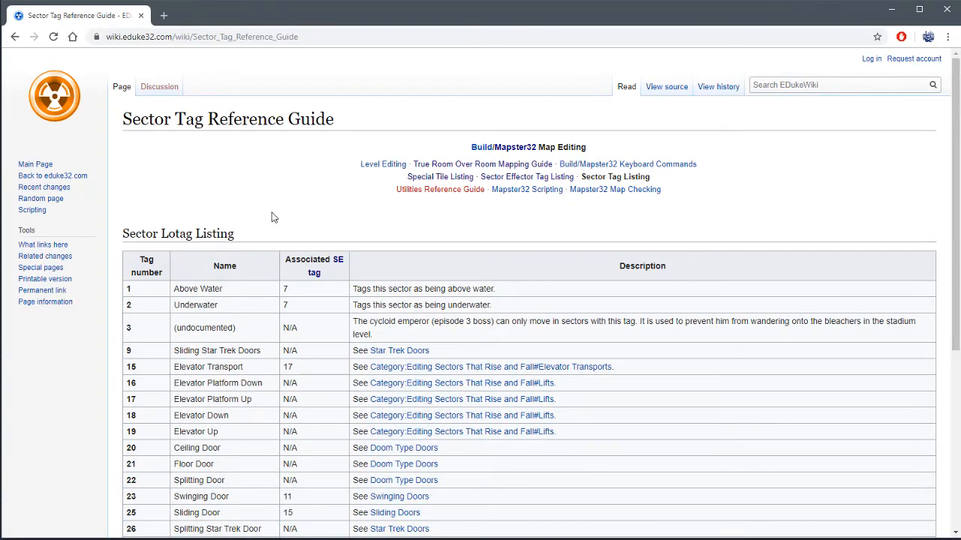
scroll(174, 291, "down", 2)
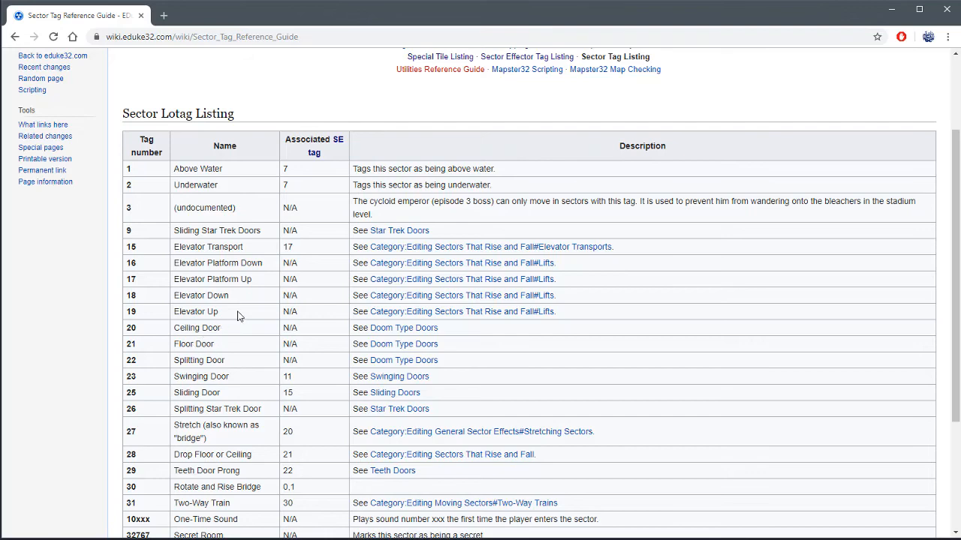
scroll(197, 267, "down", 1)
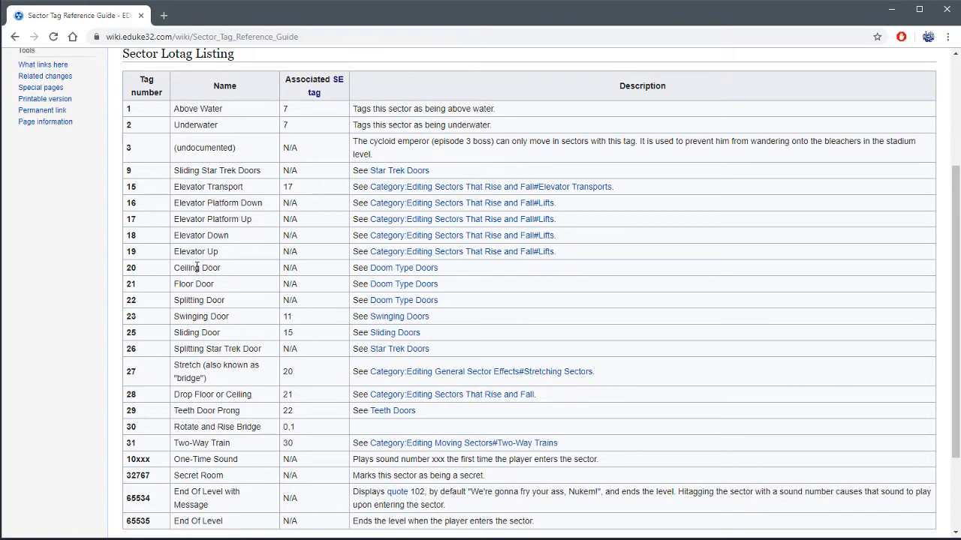
scroll(191, 268, "down", 1)
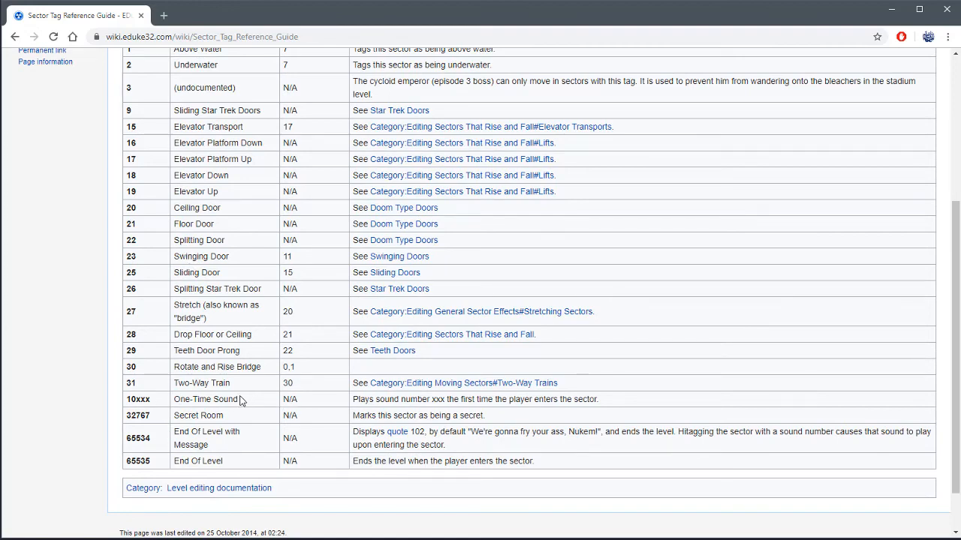
left_click_drag(244, 400, 153, 400)
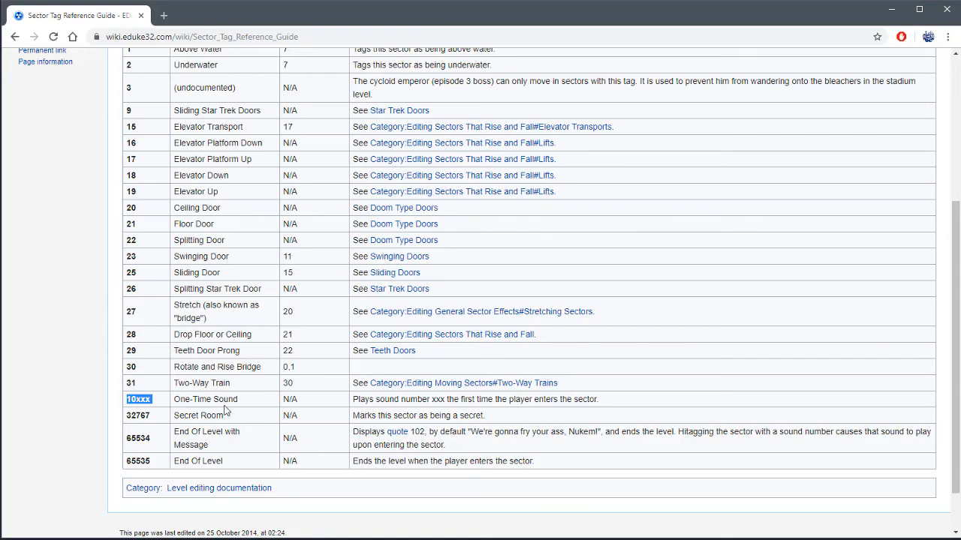
scroll(225, 409, "up", 2)
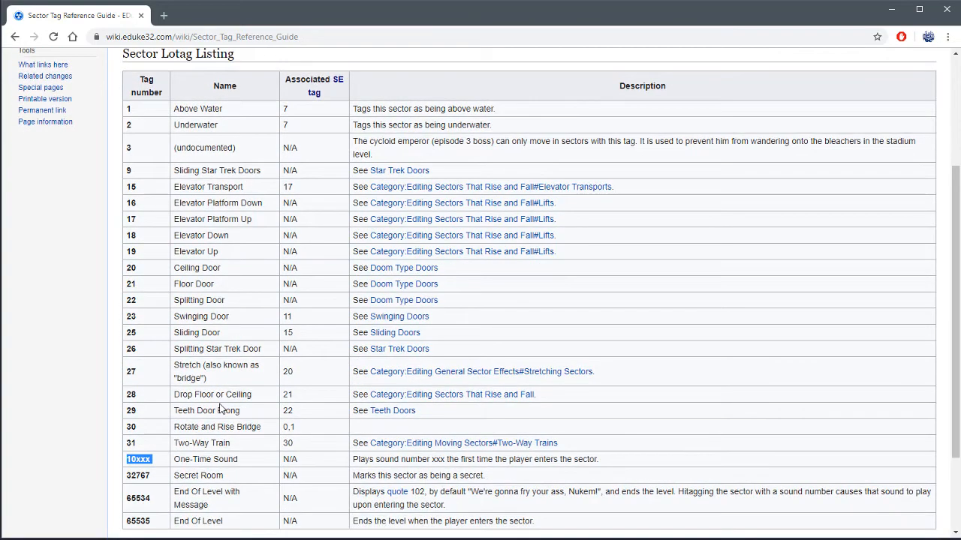
scroll(220, 408, "down", 2)
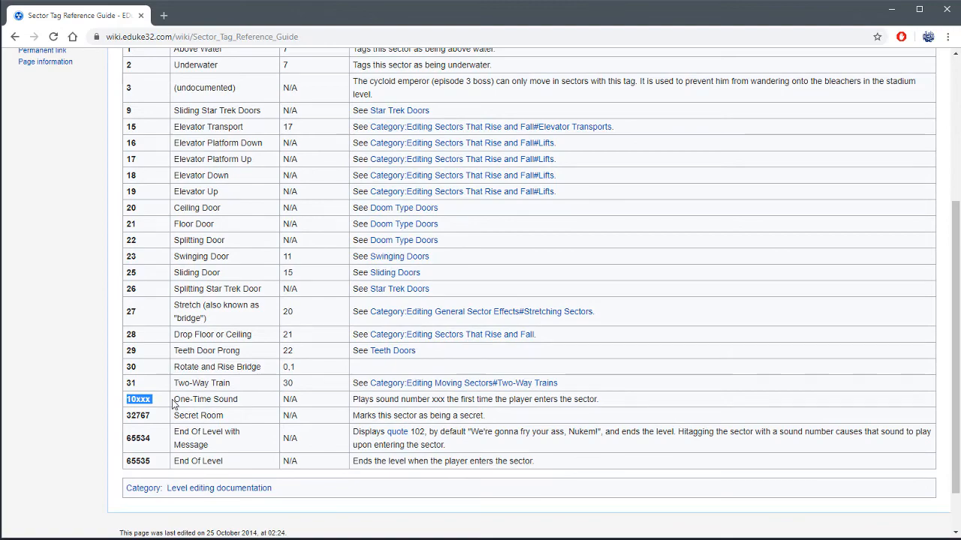
scroll(197, 404, "up", 4)
scroll(197, 405, "up", 4)
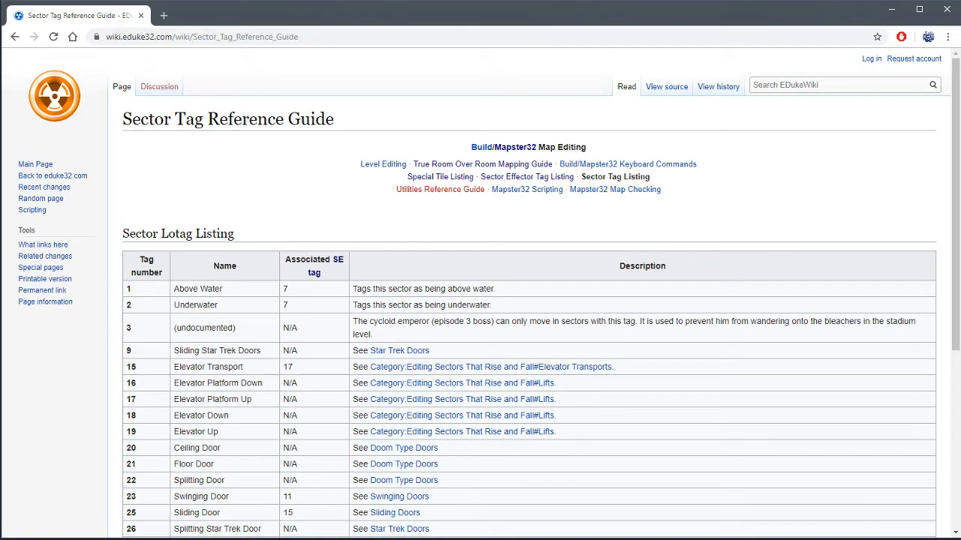
key("alt+Tab")
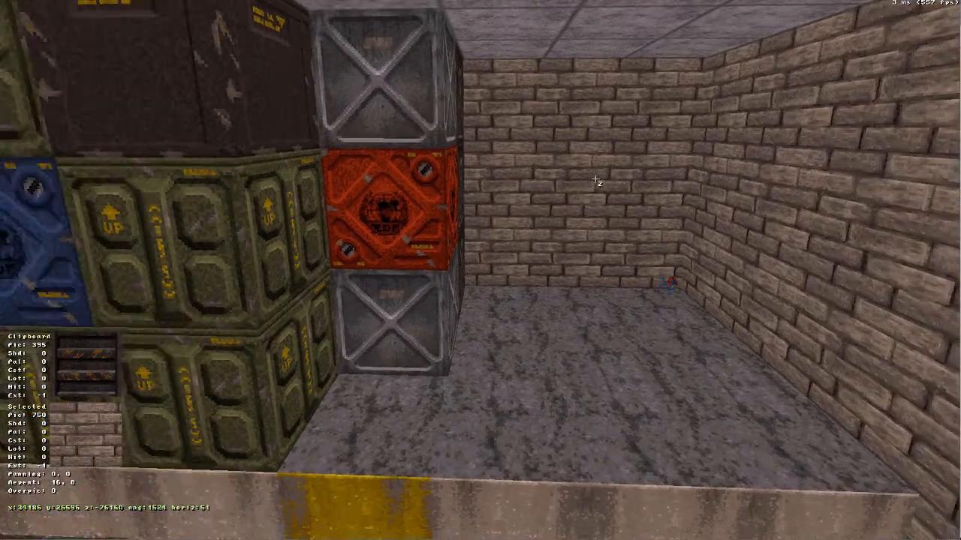
right_click_drag(595, 179, 596, 180)
left_click_drag(596, 180, 596, 180)
key("alt+Tab")
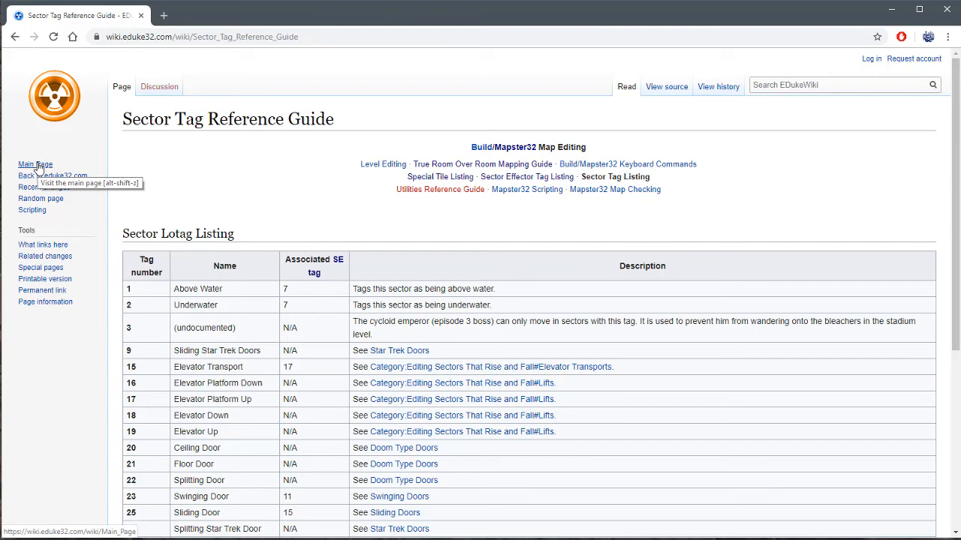
key("alt+Tab")
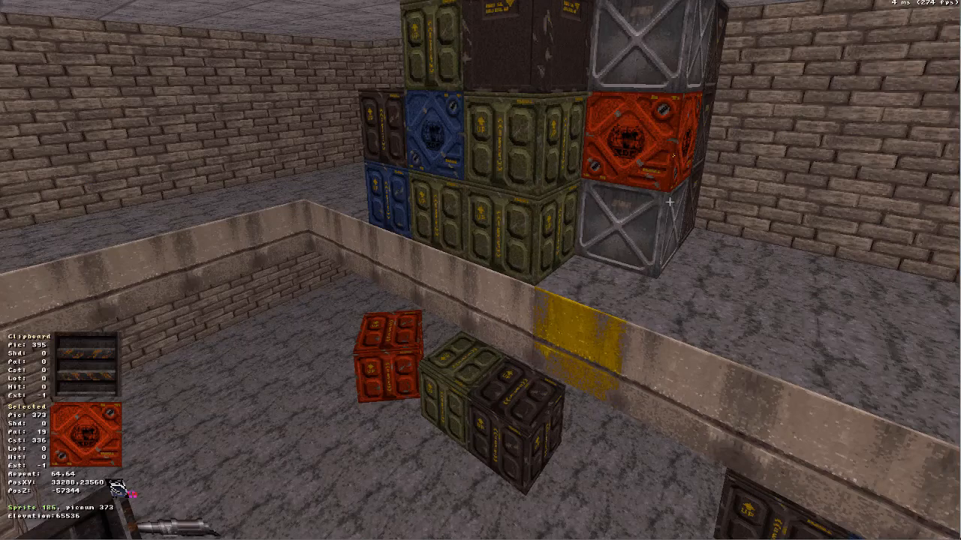
Display the built-in 3D mode help to review the available editing commands.
key("F1")
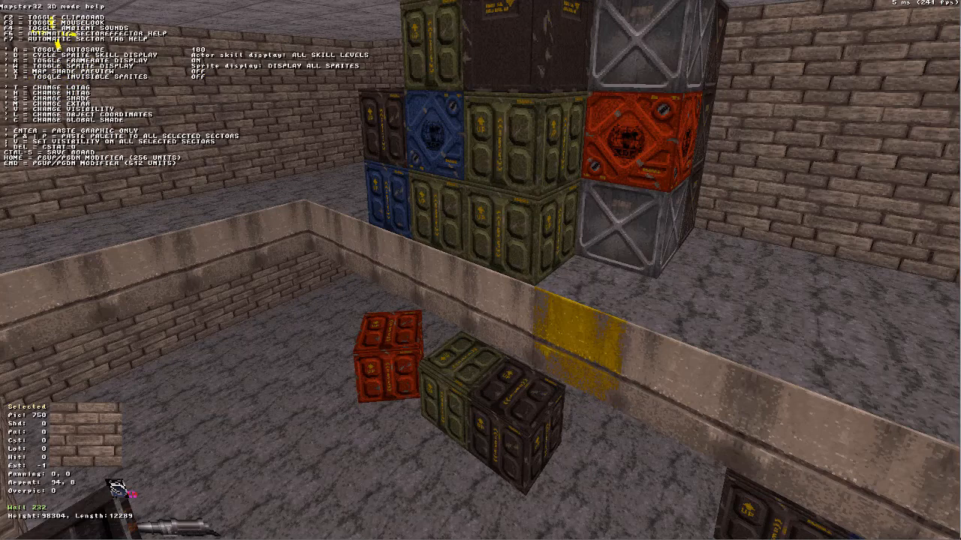
key("Escape")
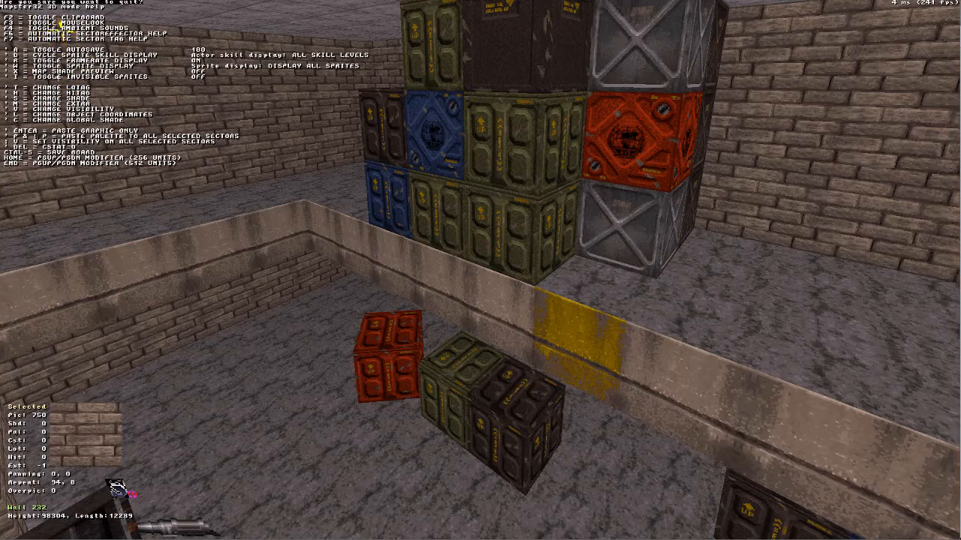
Decline the quit prompt, toggle mouselook, and enable the UnrealEd mouse navigation in the 3D view.
key("n")
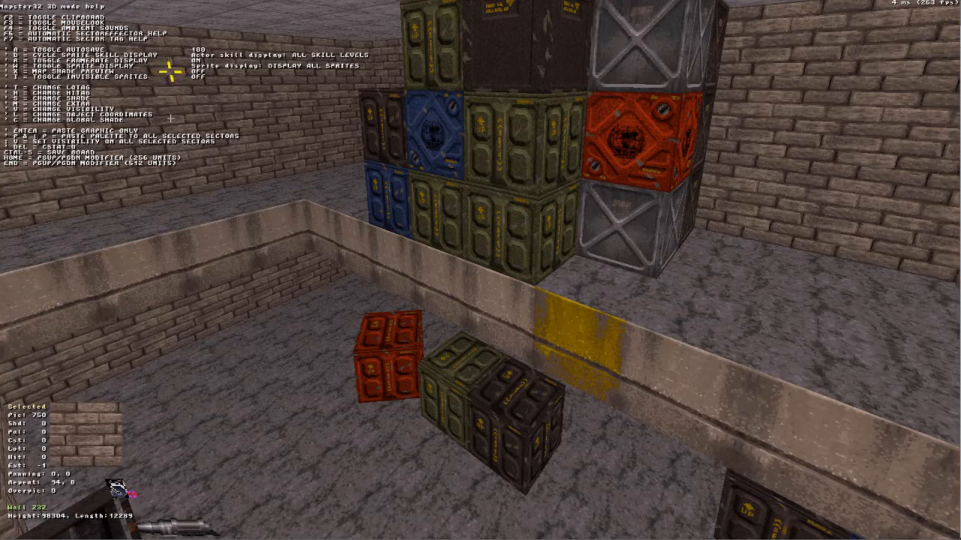
key("F3")
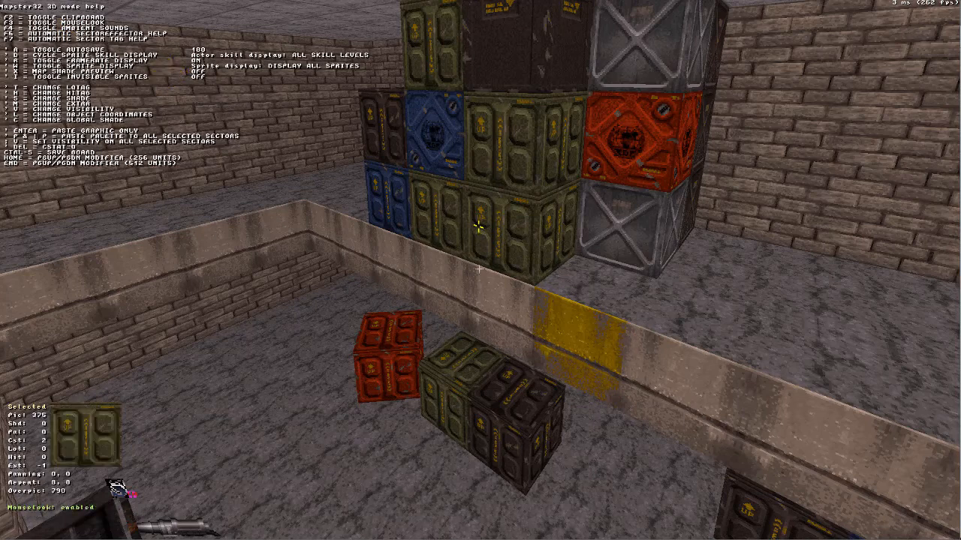
key("F3")
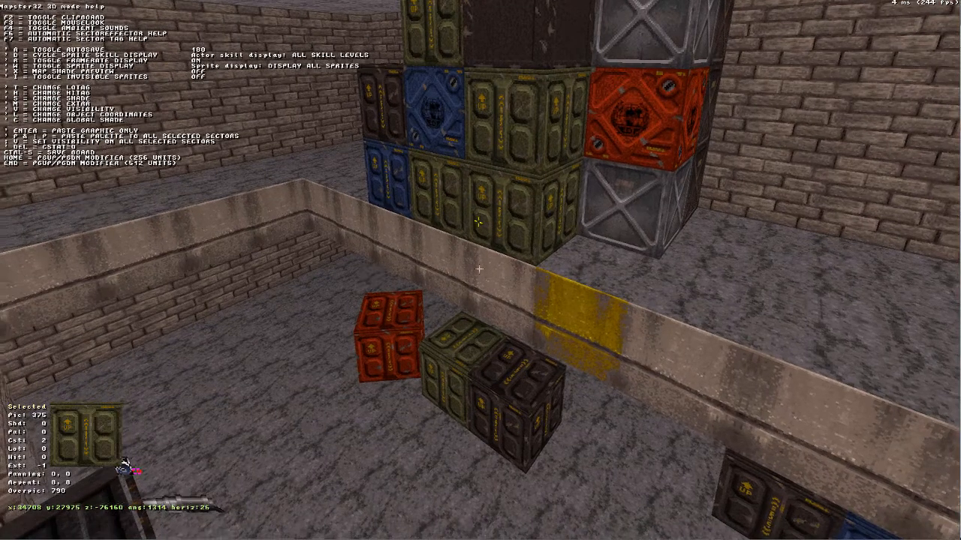
key("F4")
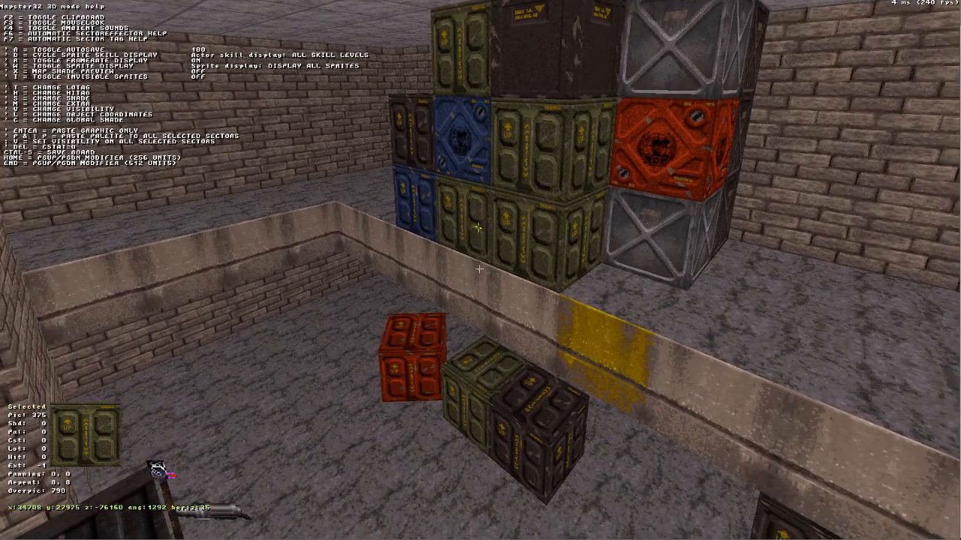
key("F3")
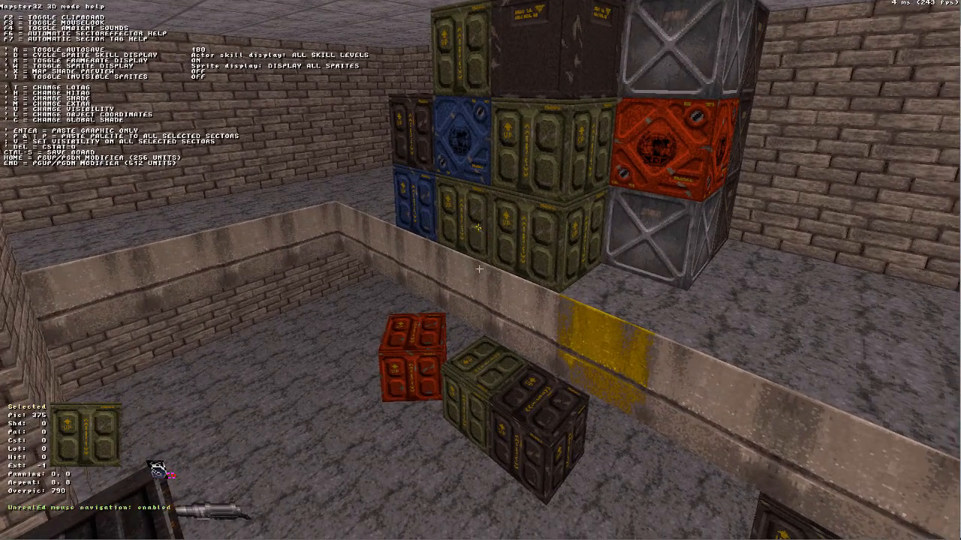
Shift the camera towards the container with mouse navigation and turn on ambience sounds.
left_click_drag(479, 269, 458, 256)
middle_click_drag(478, 268, 420, 293)
key("F5")
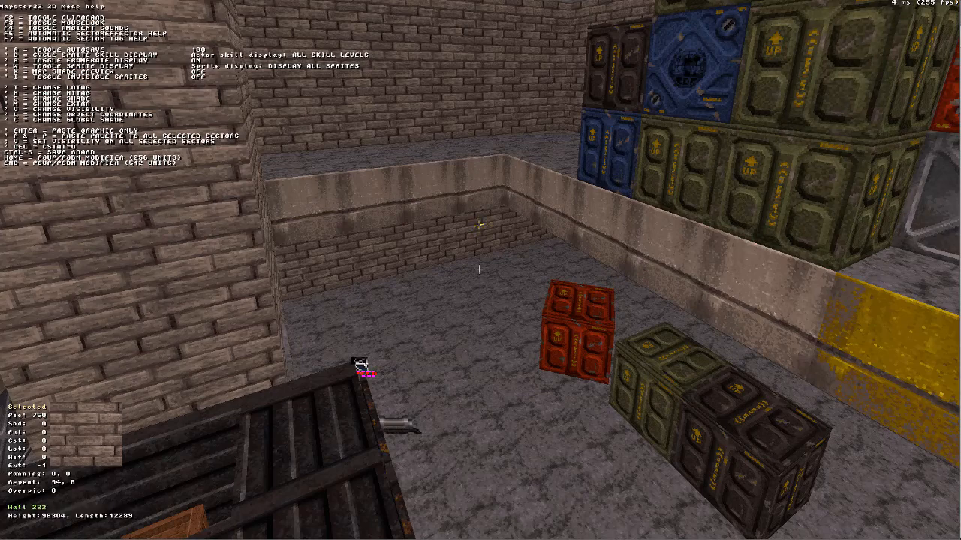
key("z")
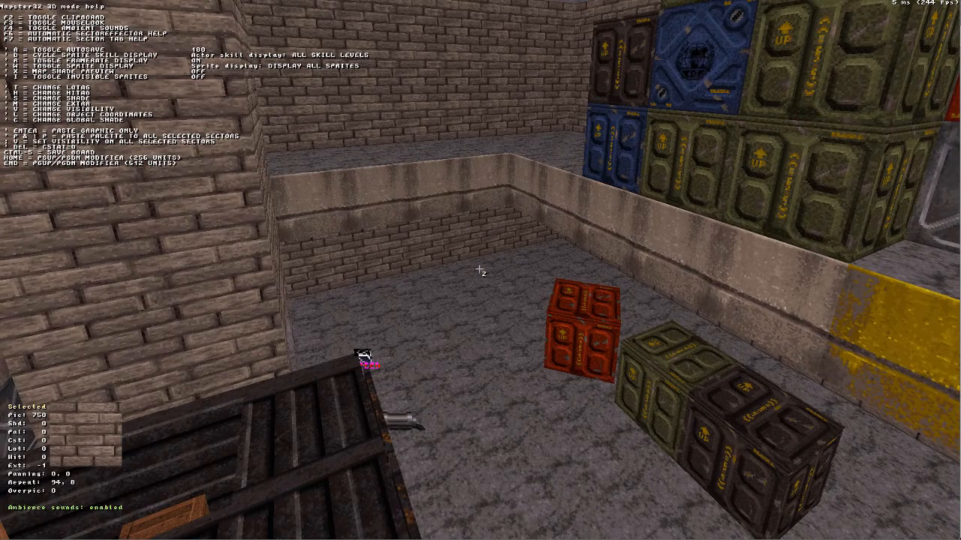
Fly around the warehouse with mouse navigation and examine the ledges, stacked crates, container and surrounding walls.
key("Up")
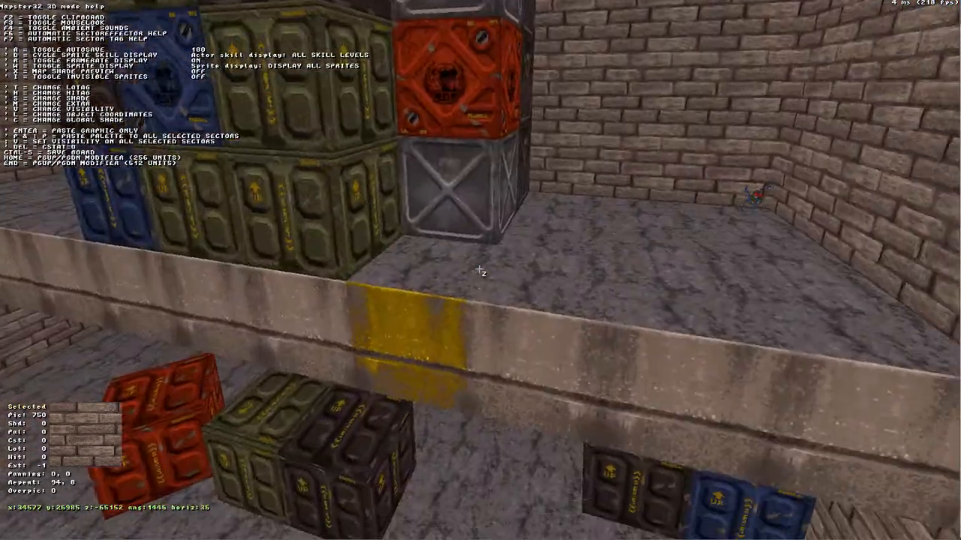
key("Up")
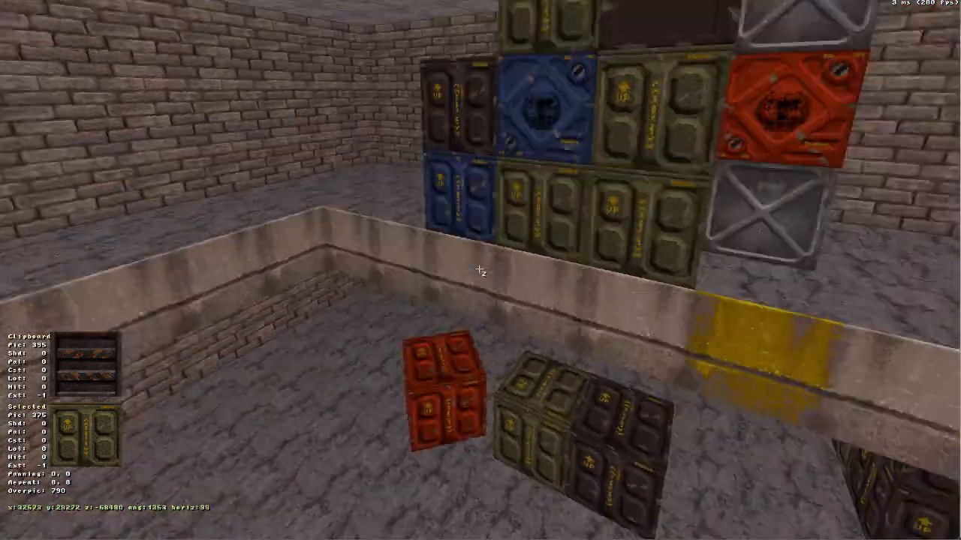
key("period")
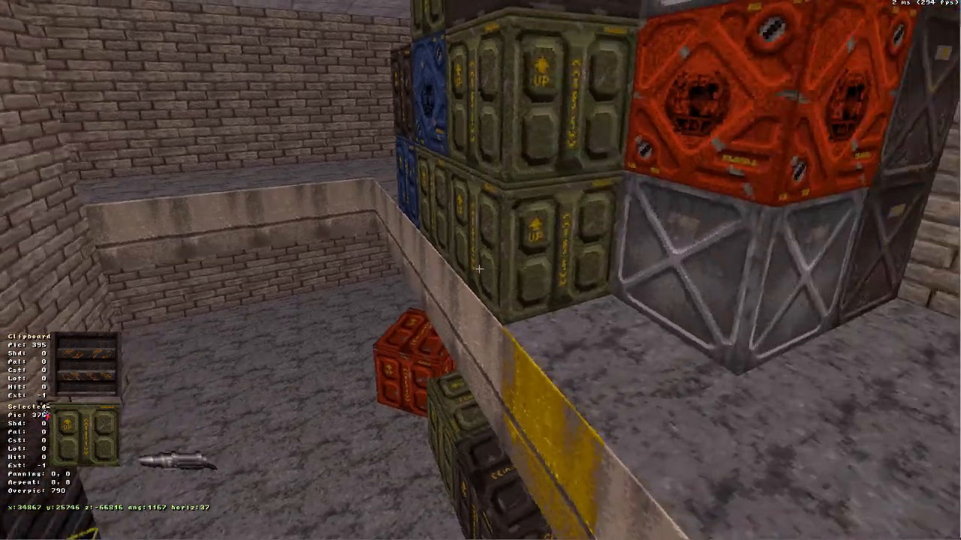
key("comma")
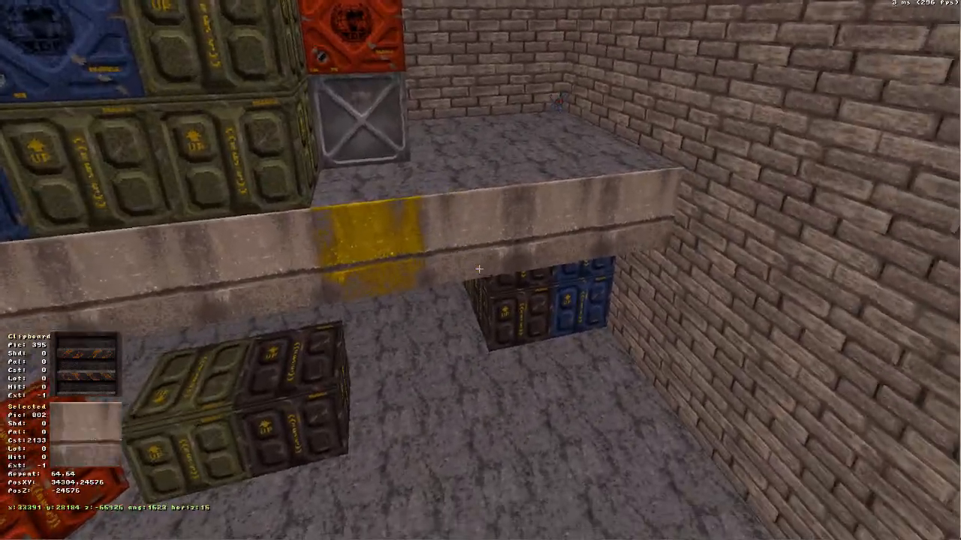
key("Up")
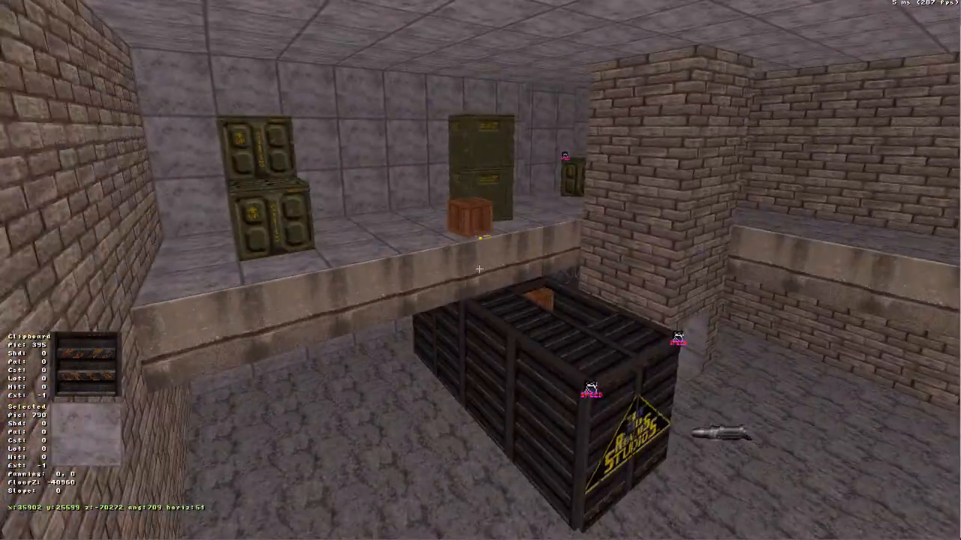
left_click_drag(479, 269, 479, 269)
right_click_drag(479, 269, 479, 269)
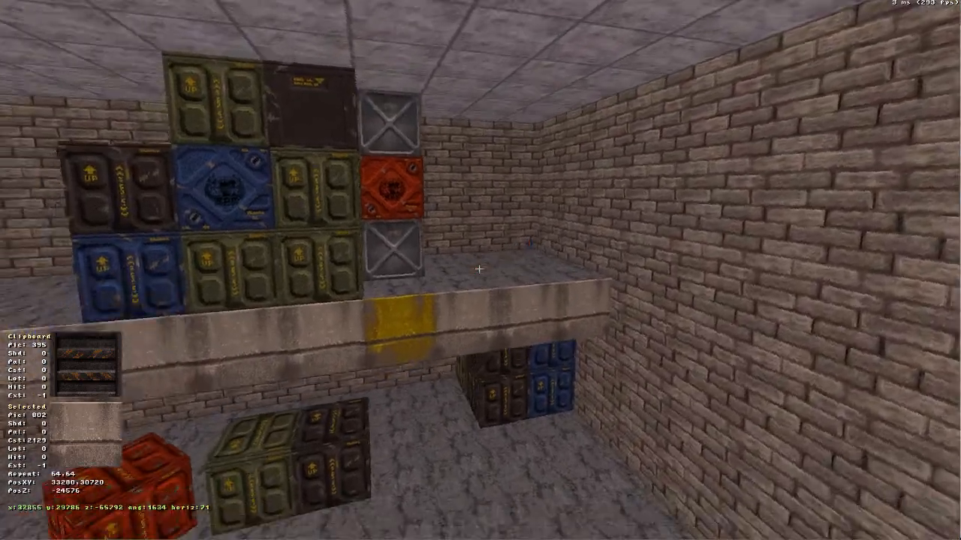
middle_click_drag(479, 268, 478, 269)
key("Up")
key("Down")
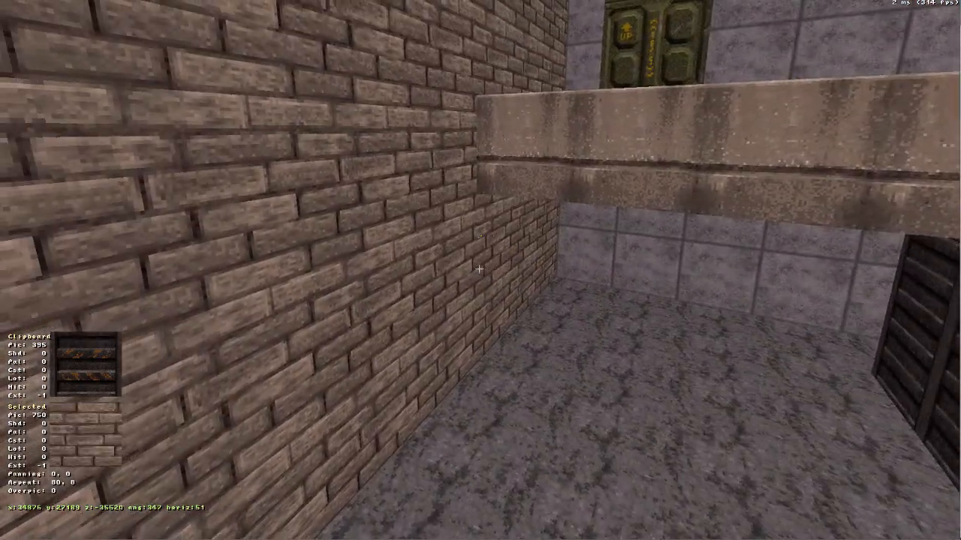
Copy the brick wall texture (tile 750) and paste it onto the grey panelled walls above and below the green crates' ledge.
key("Return")
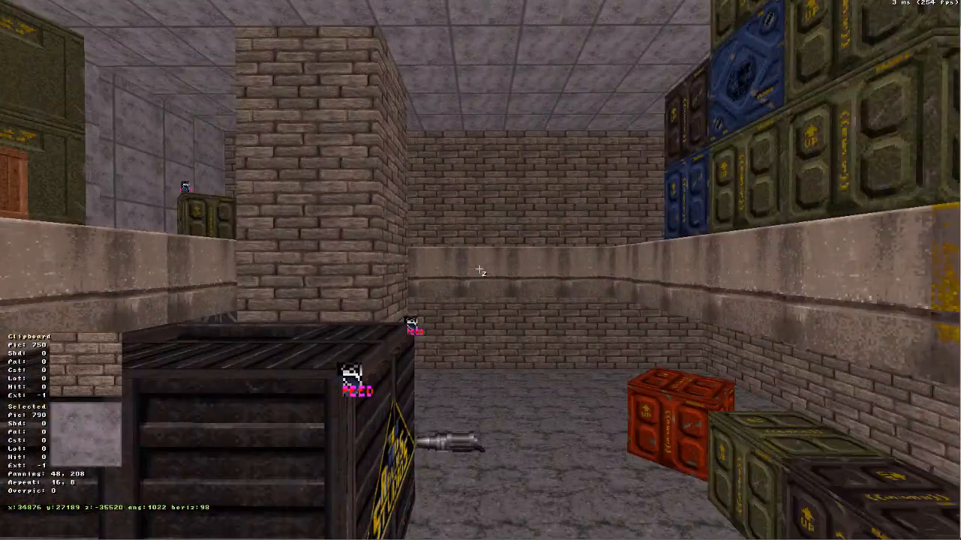
key("Up")
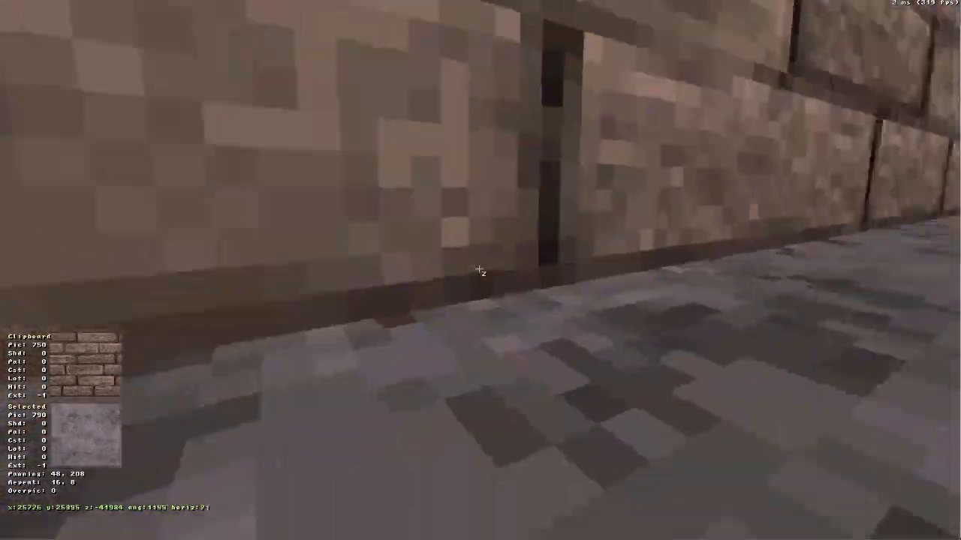
key("a")
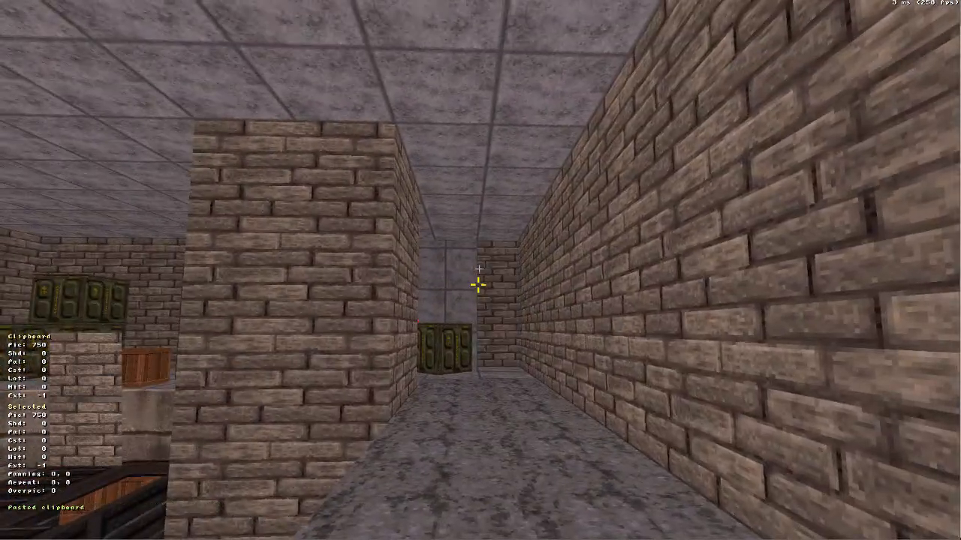
key("Return")
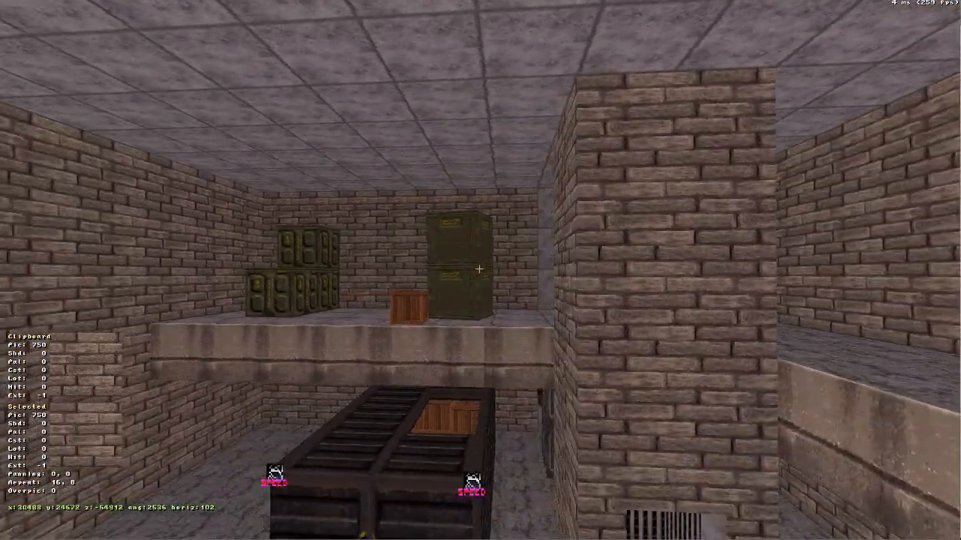
key("z")
key("comma")
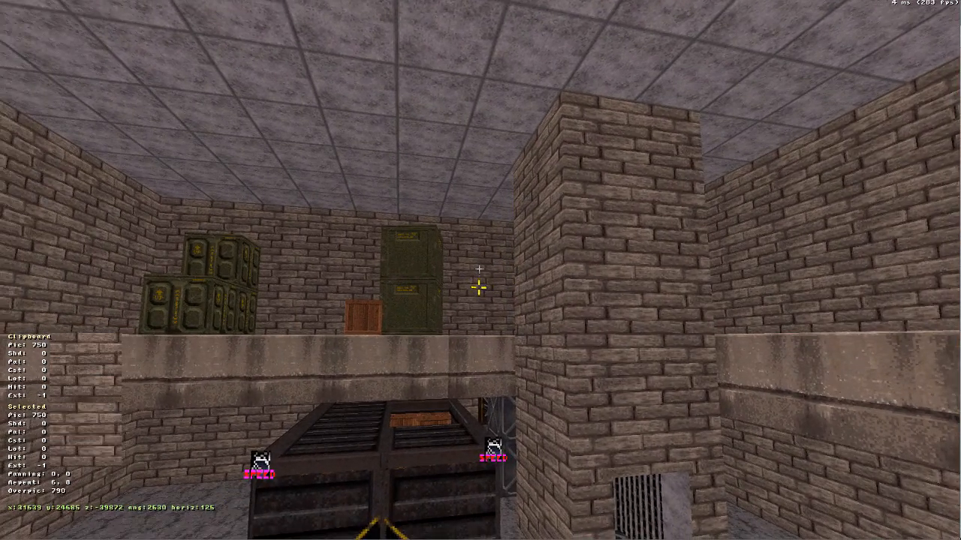
Examine the retextured brick walls, the pillar vent and the passage beside the container from several viewpoints.
key("Down")
key("comma")
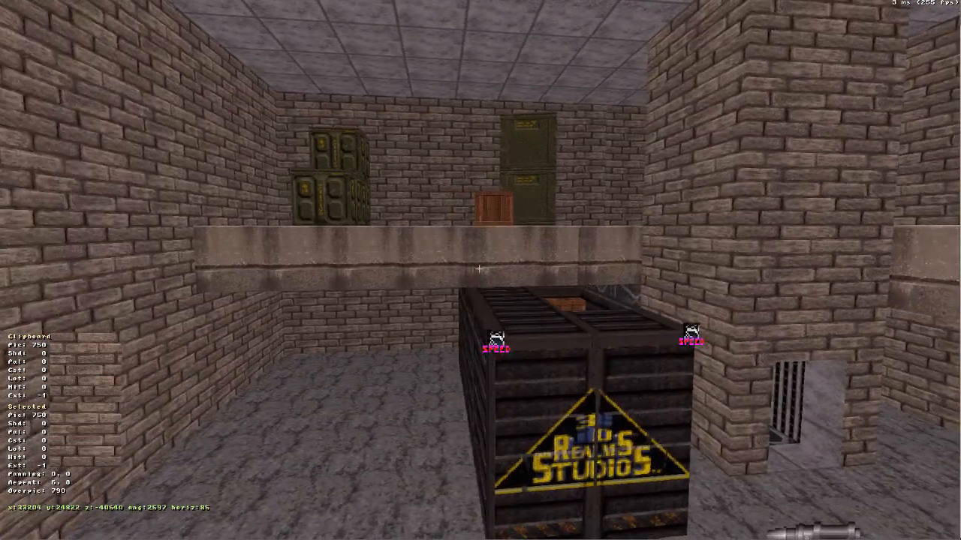
key("period")
key("z")
left_click(479, 268)
key("Up")
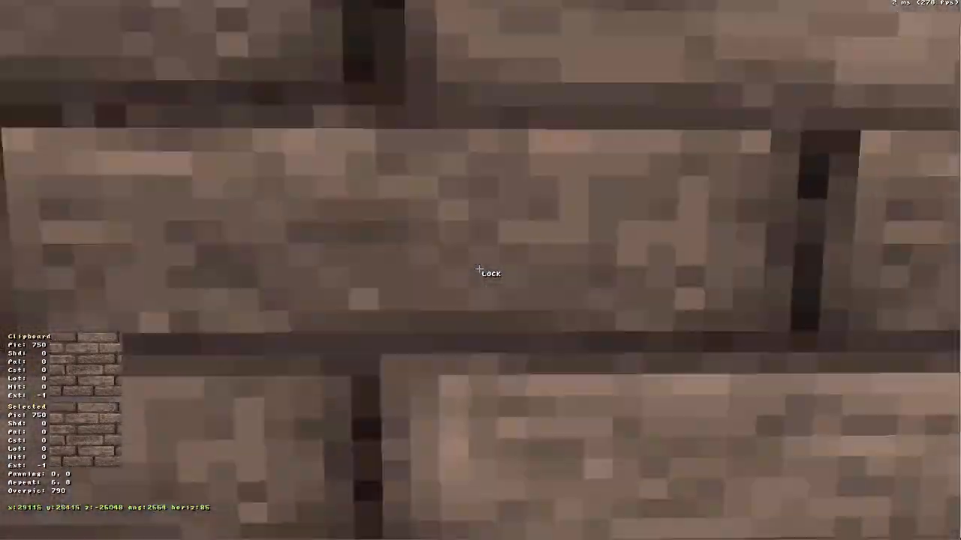
key("Down")
key("Up")
key("z")
key("Up")
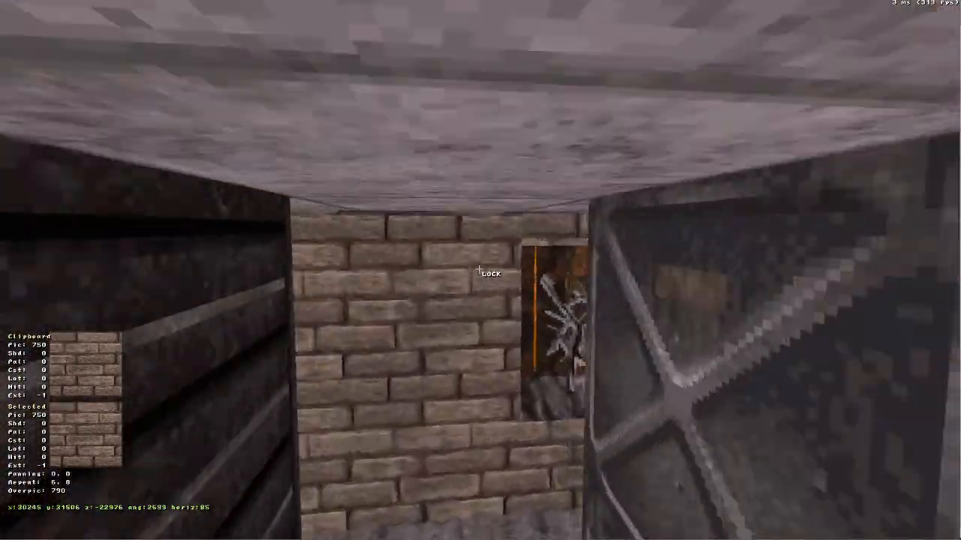
key("Down")
key("Down")
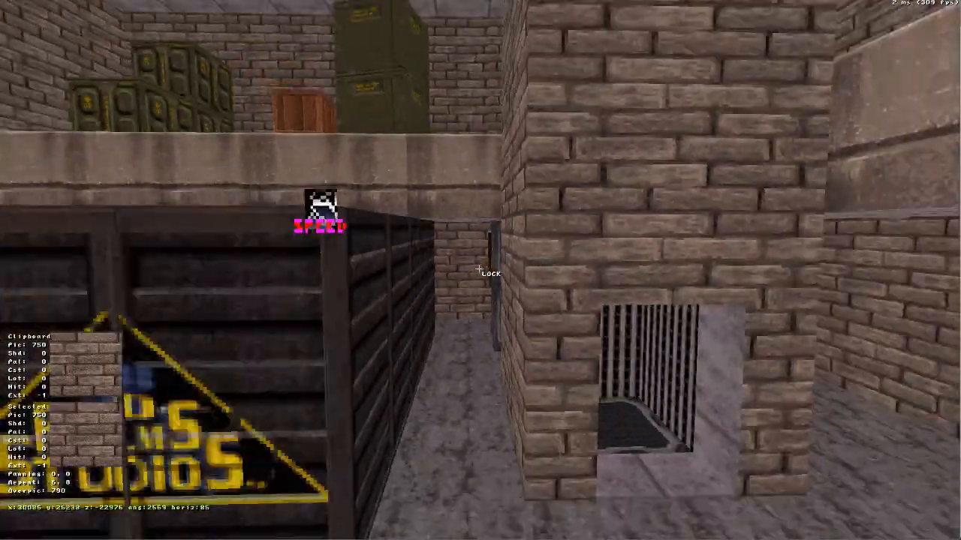
key("Up")
left_click(479, 269)
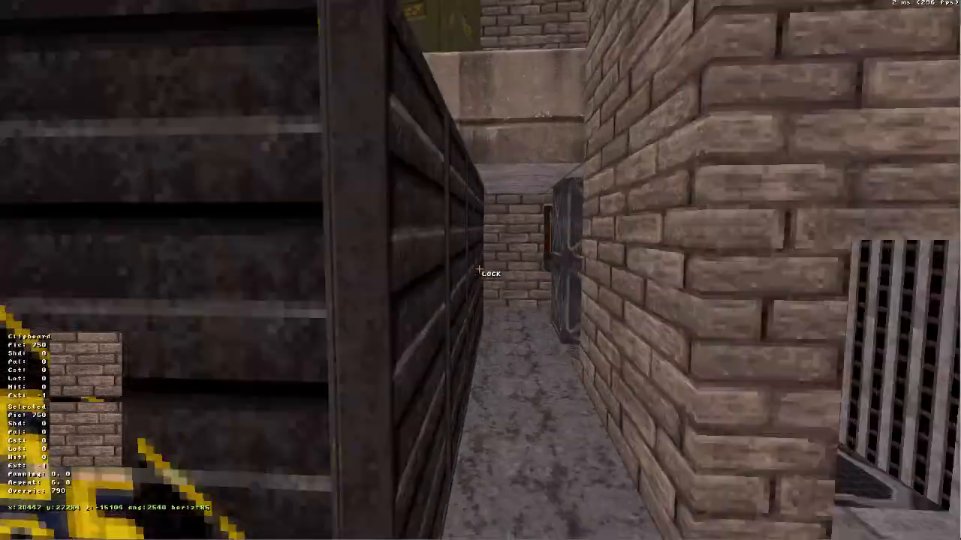
key("Down")
Return to the 2D view, start a playtest of the map, and walk around the shipping container.
key("KP_Enter")
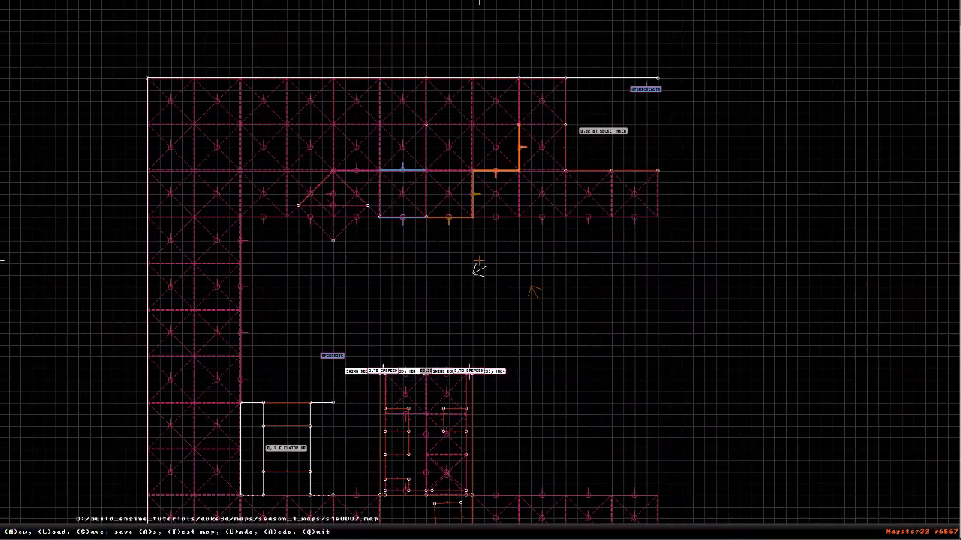
key("t")
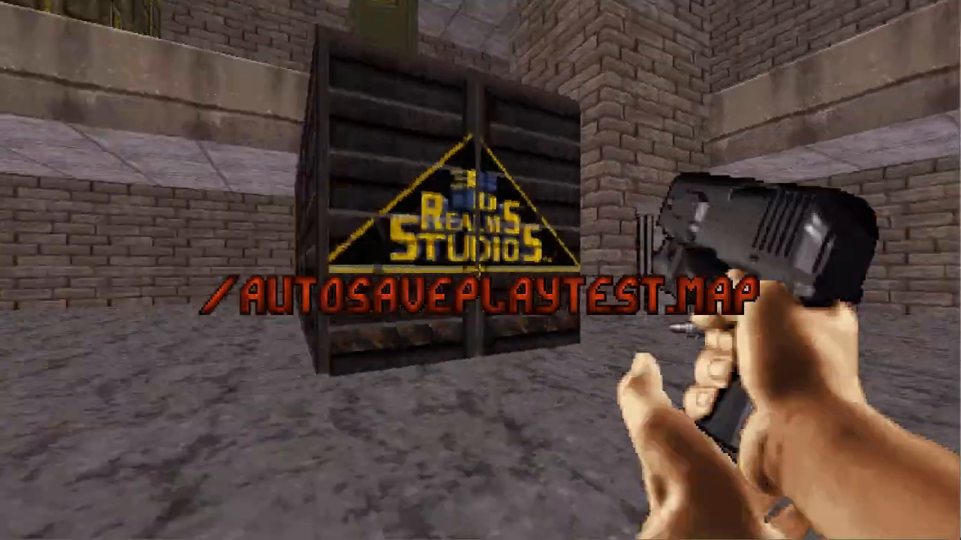
key("a")
key("w")
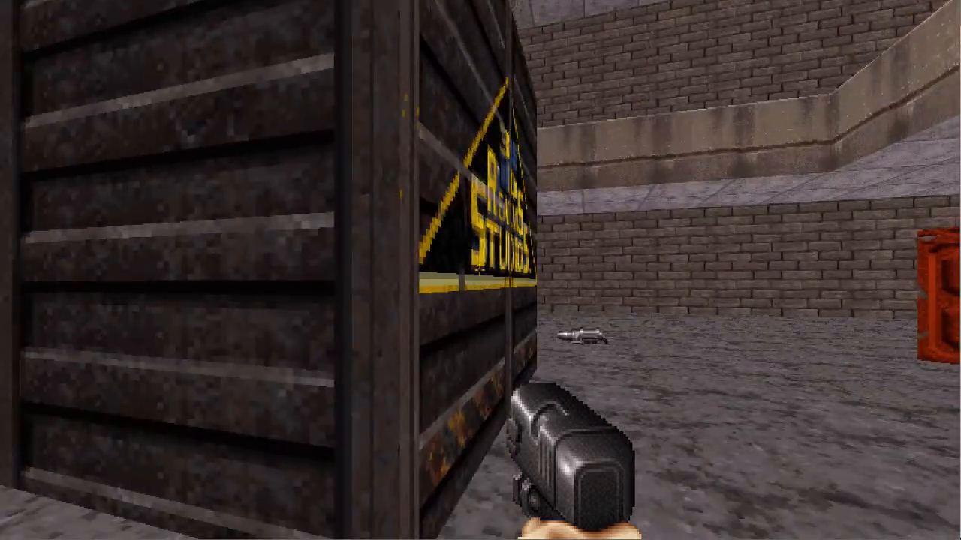
key("w")
key("w")
key("a")
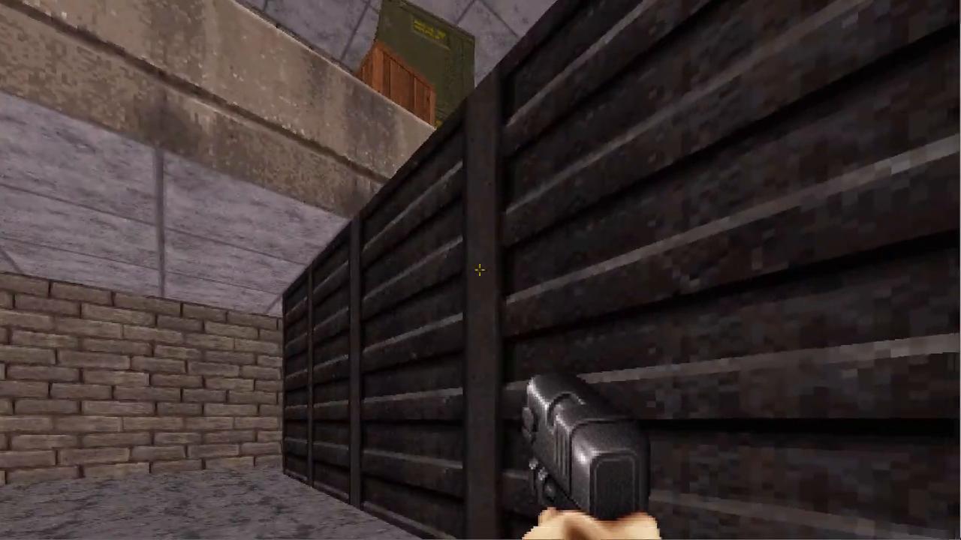
key("s")
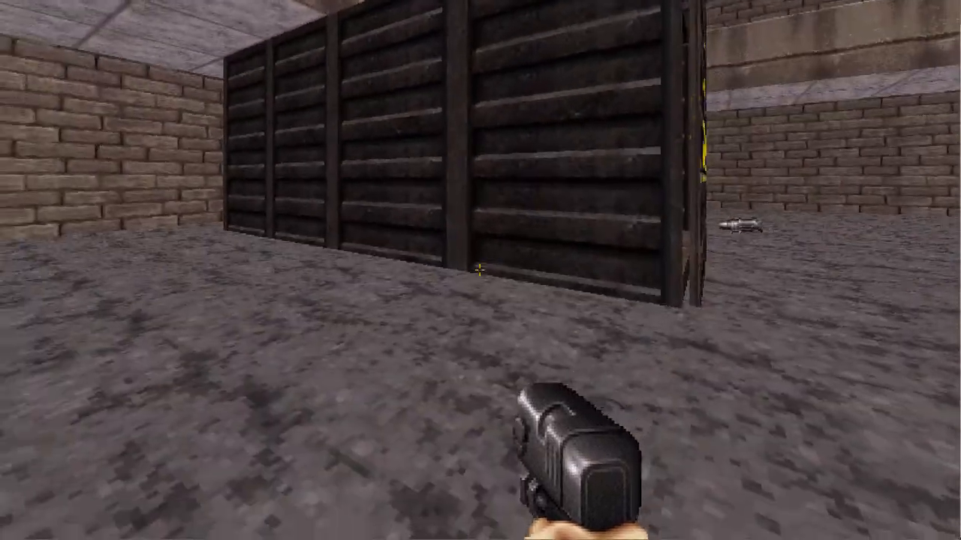
key("w")
Give the player all items with the cheat dnstuff and deploy the Holoduke beside the container.
key("h")
type("w")
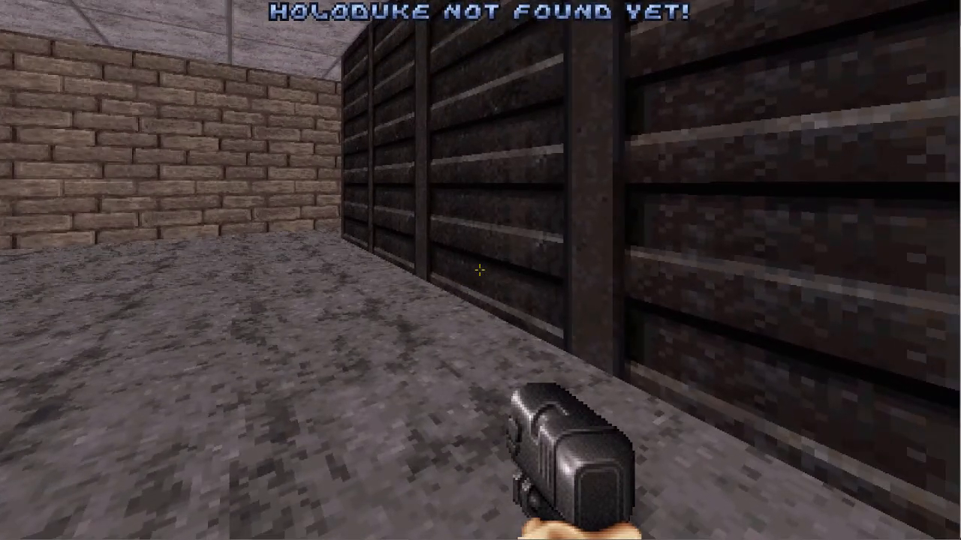
type("dnstuff")
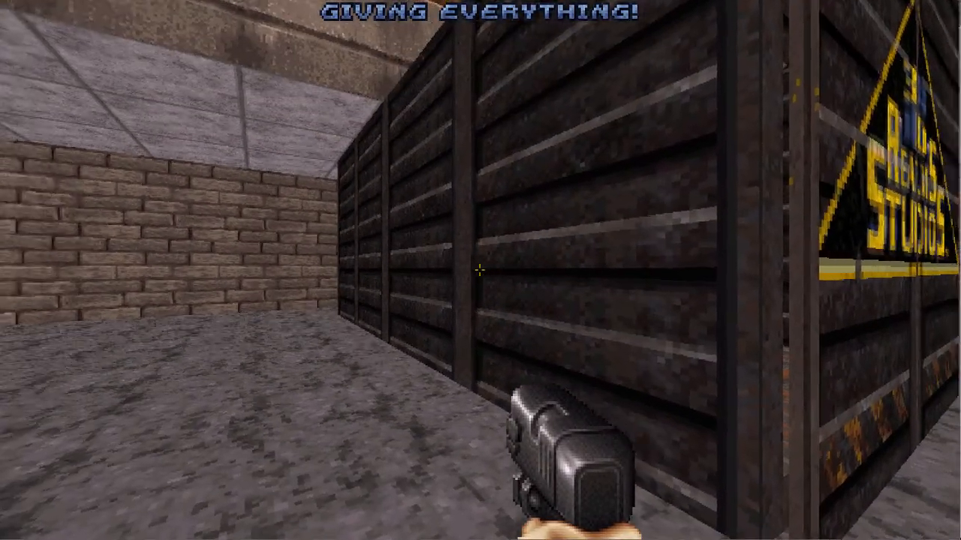
type("uhs")
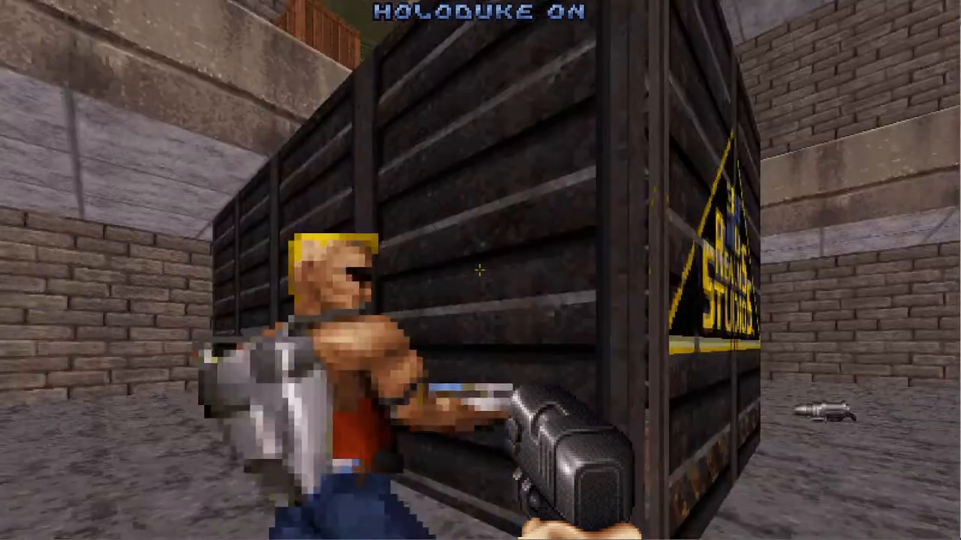
Back away from the Holoduke and approach it again to compare its size with the container.
type("sw")
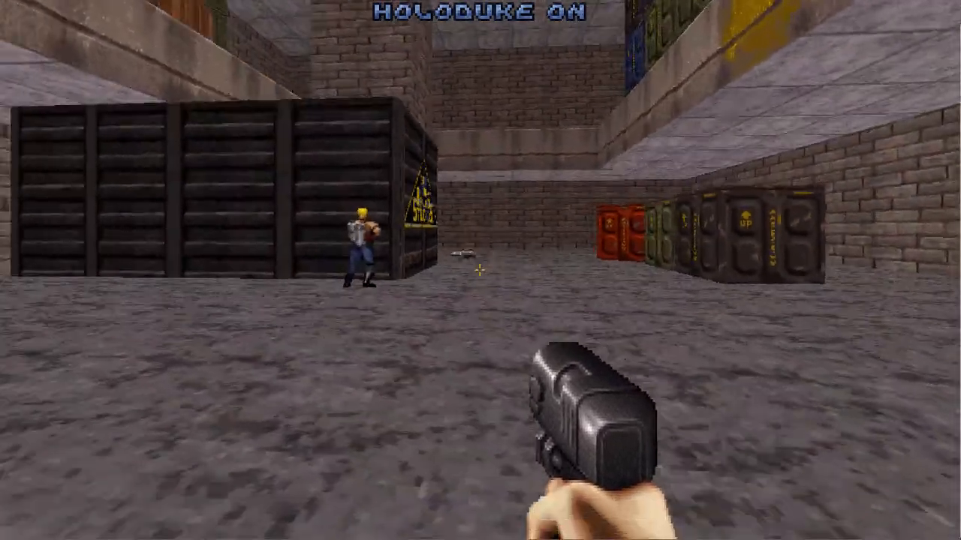
type("aws")
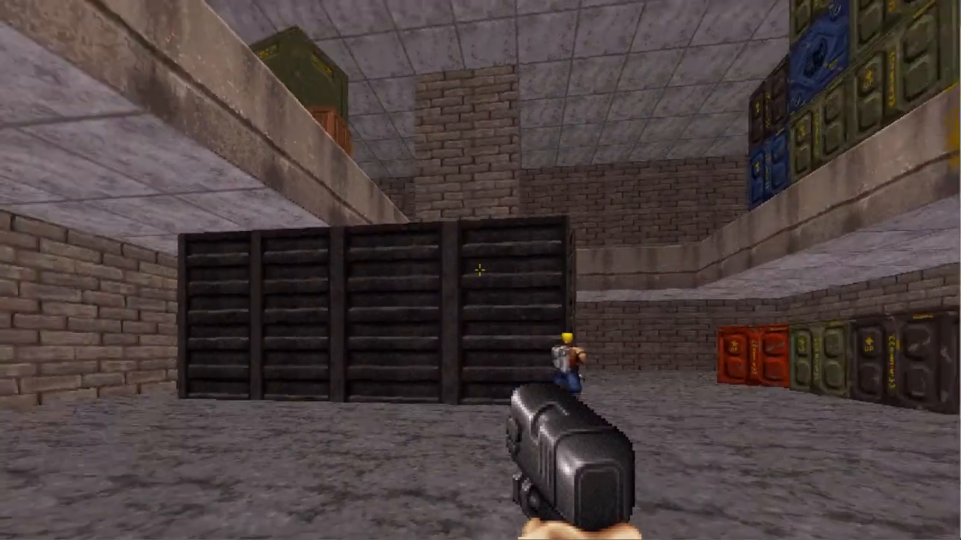
type("ww")
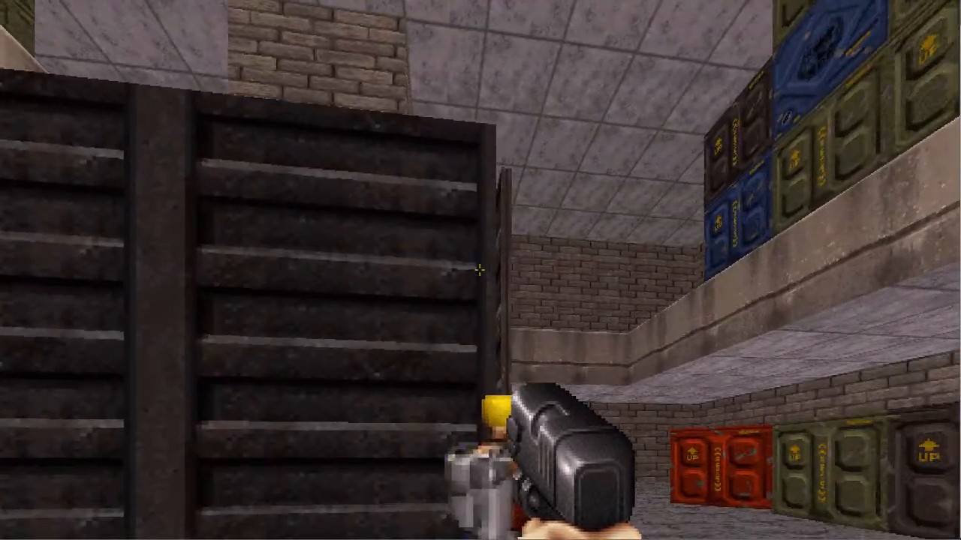
Redeploy the Holoduke beside the dark and green floor crates and back away to compare its size with the room.
type("a")
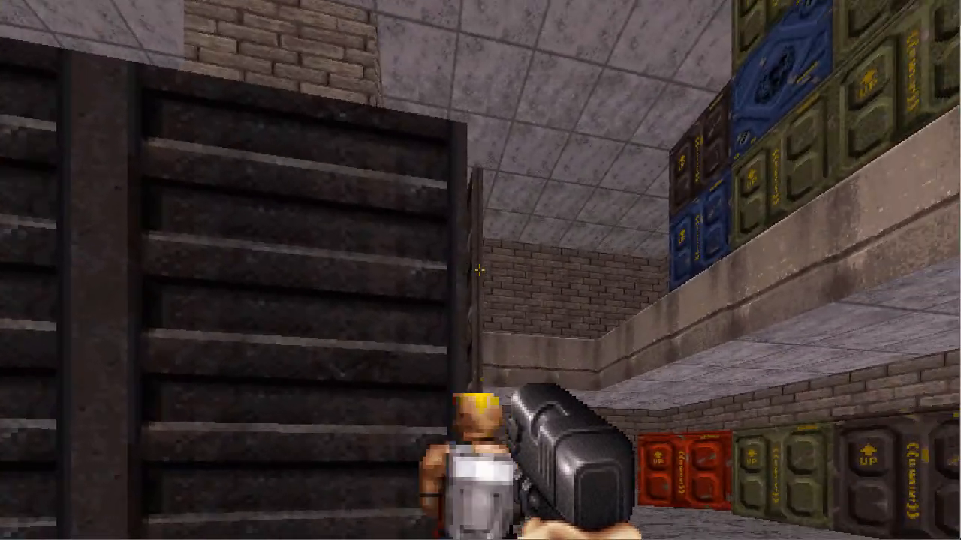
type("s")
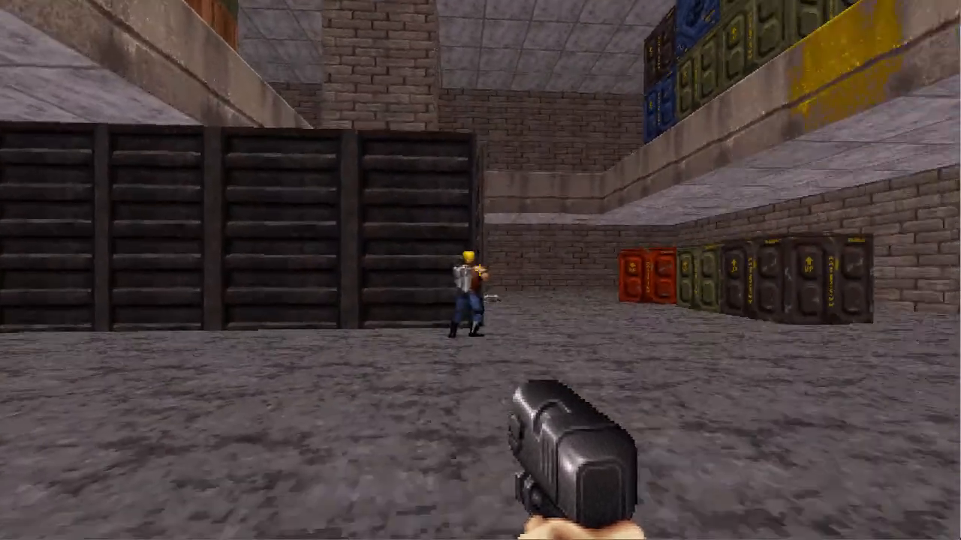
type("hw")
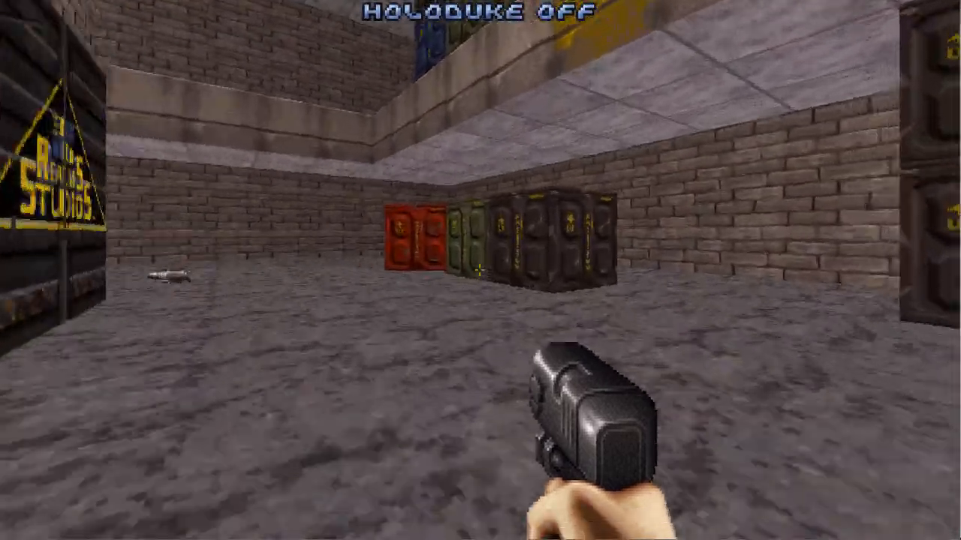
type("hs")
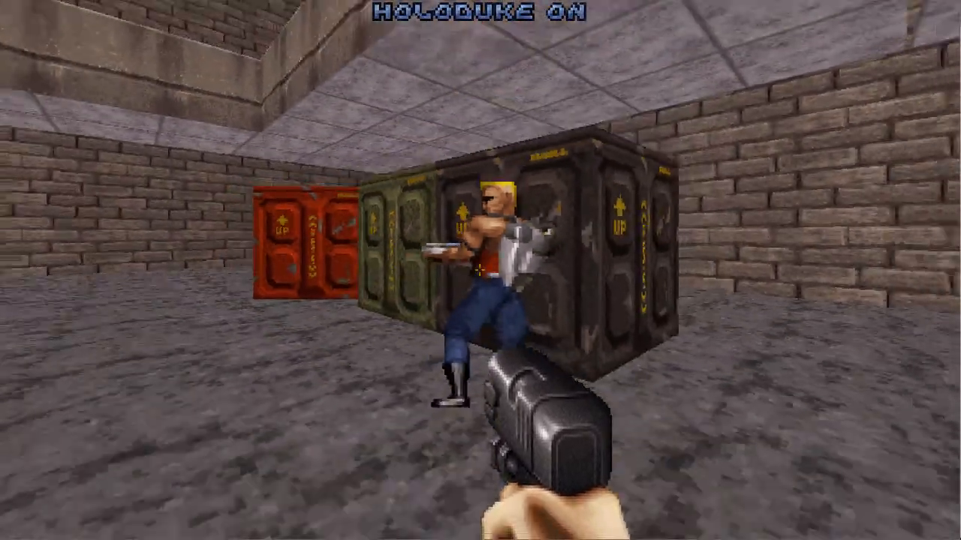
type("s")
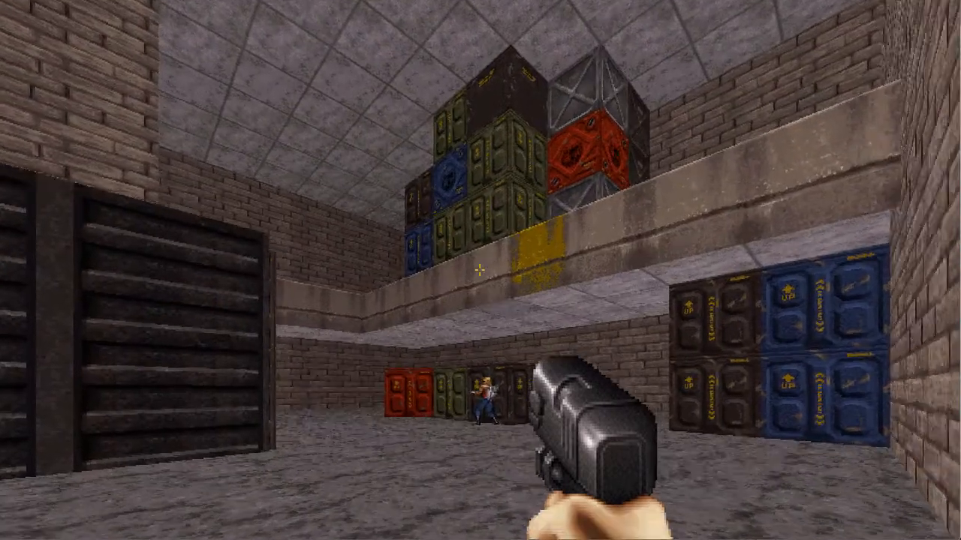
Turn off the Holoduke and jump onto the low floor crates beneath the ledge.
type("h")
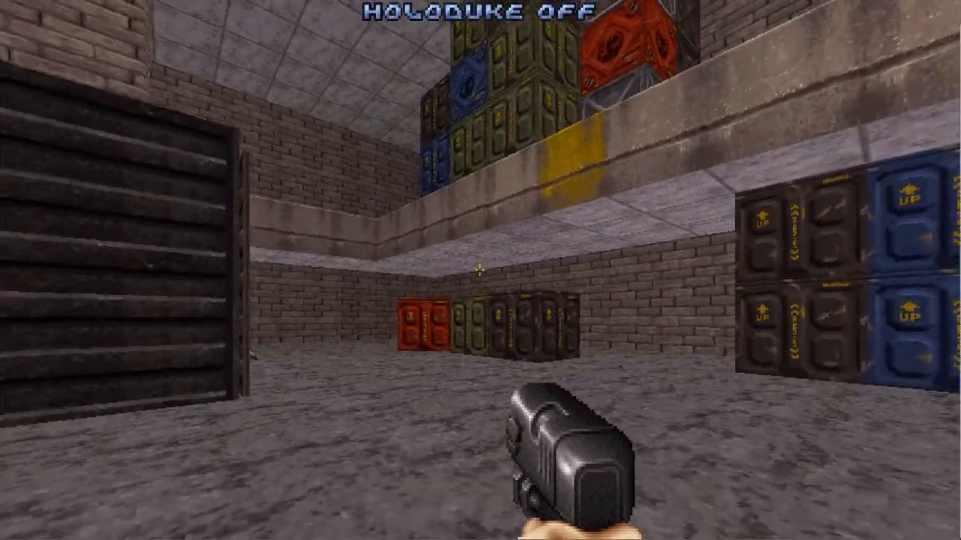
type("w")
key("space")
key("w")
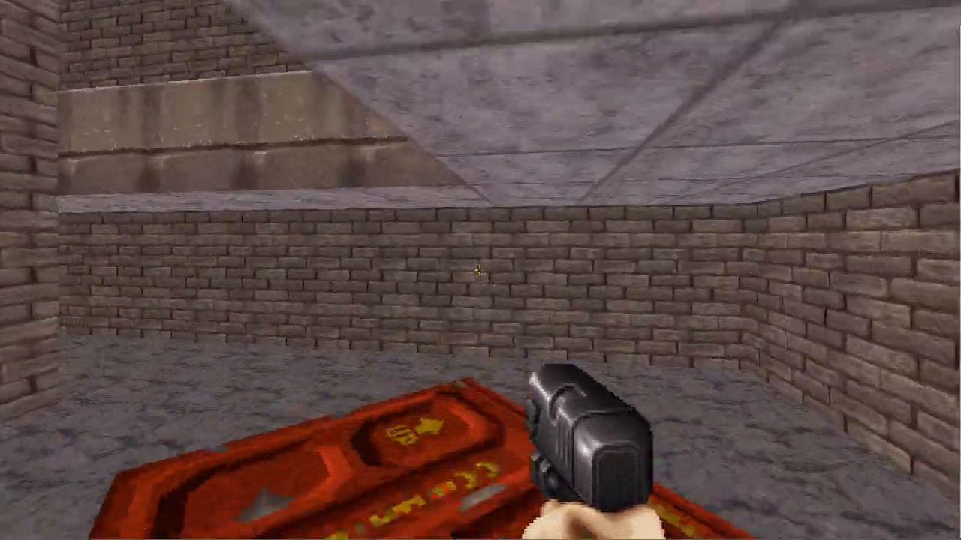
Leap off the red crate, return to the container's front and open its doors to view the interior.
key("w")
key("space")
key("w")
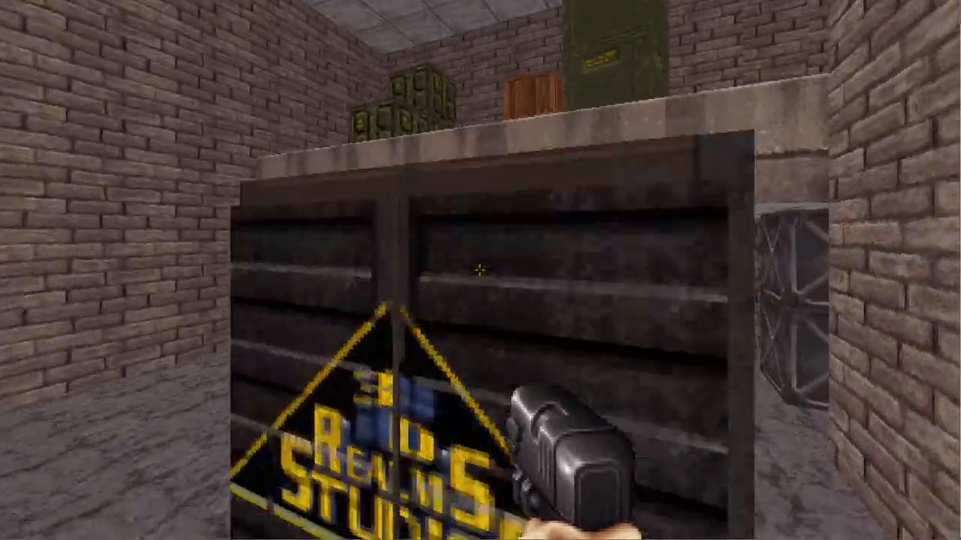
key("e")
key("s")
key("w")
key("w")
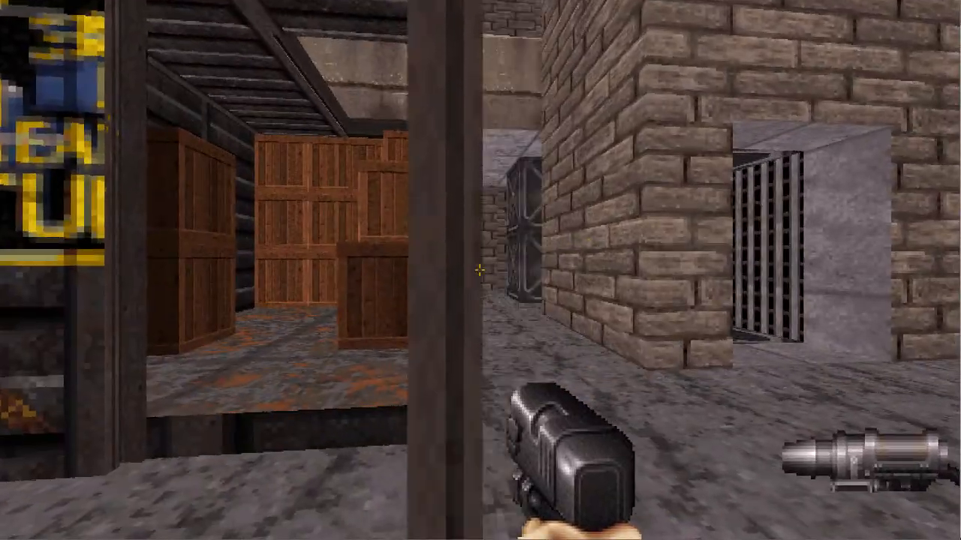
Deploy the Holoduke inside the pillar vent and compare its size with the opening from near and far.
key("s")
key("w")
key("w")
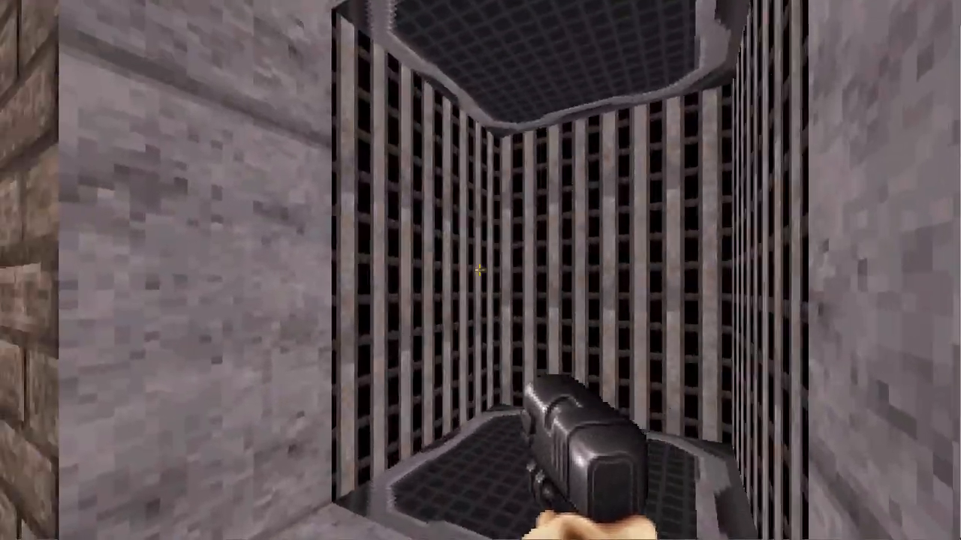
key("h")
key("w")
key("s")
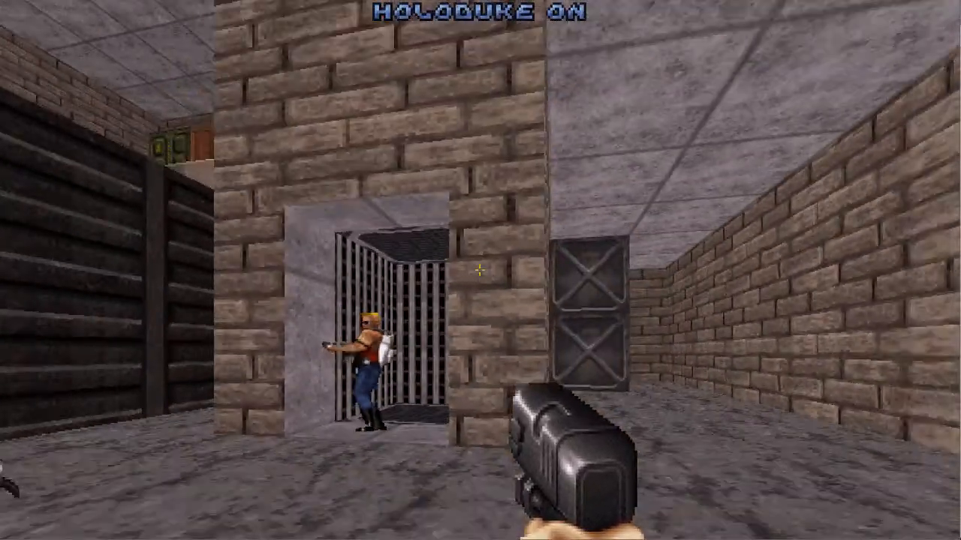
key("s")
key("d")
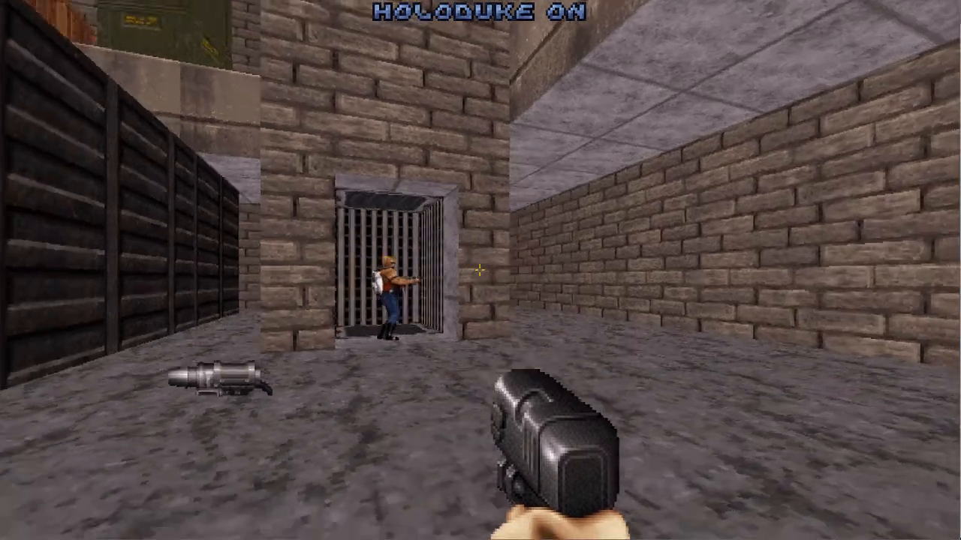
key("w")
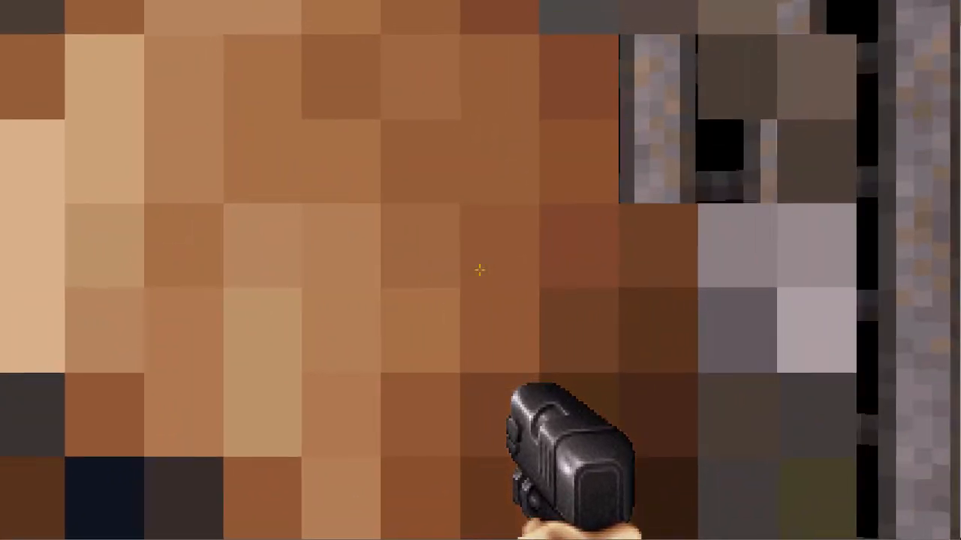
Turn off the Holoduke, walk back to the container and open both of its doors.
key("h")
key("s")
key("s")
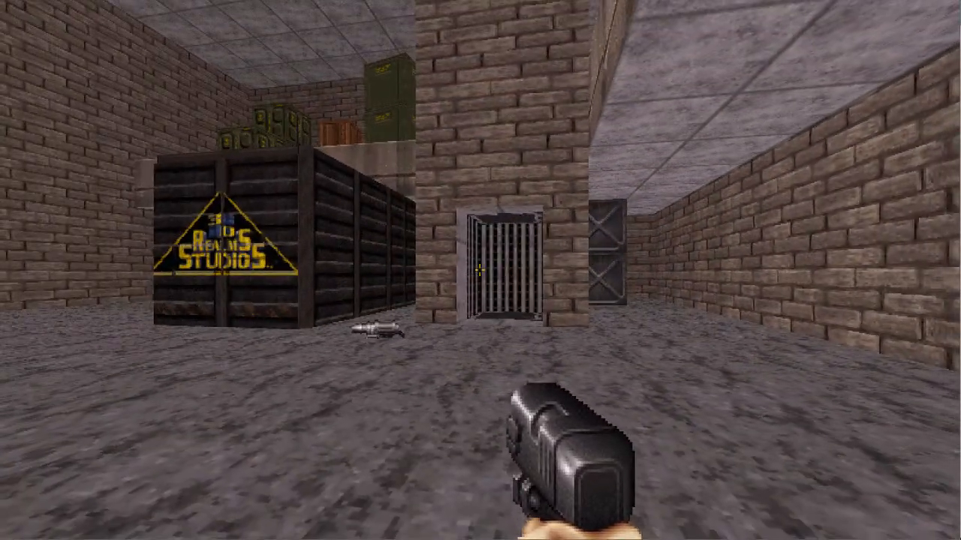
key("w")
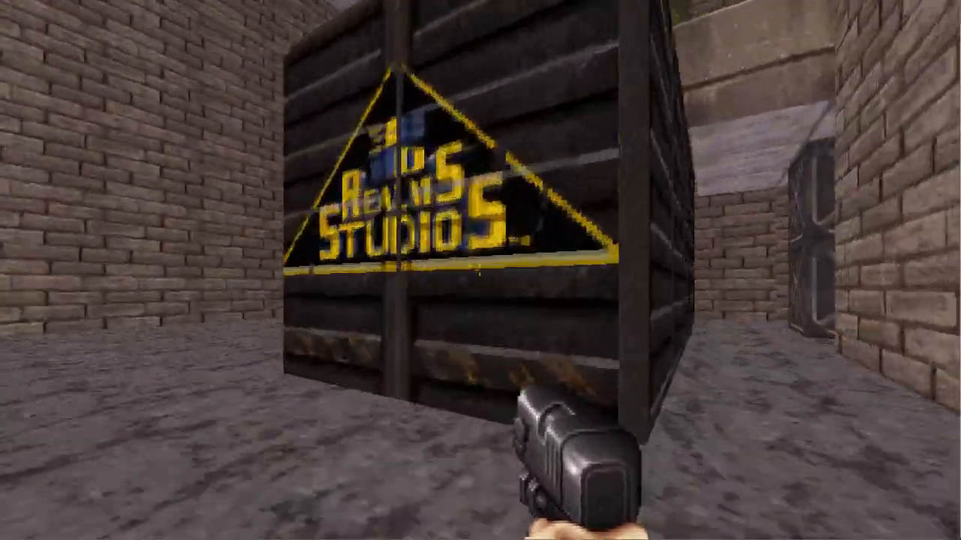
key("w")
key("space")
key("s")
key("e")
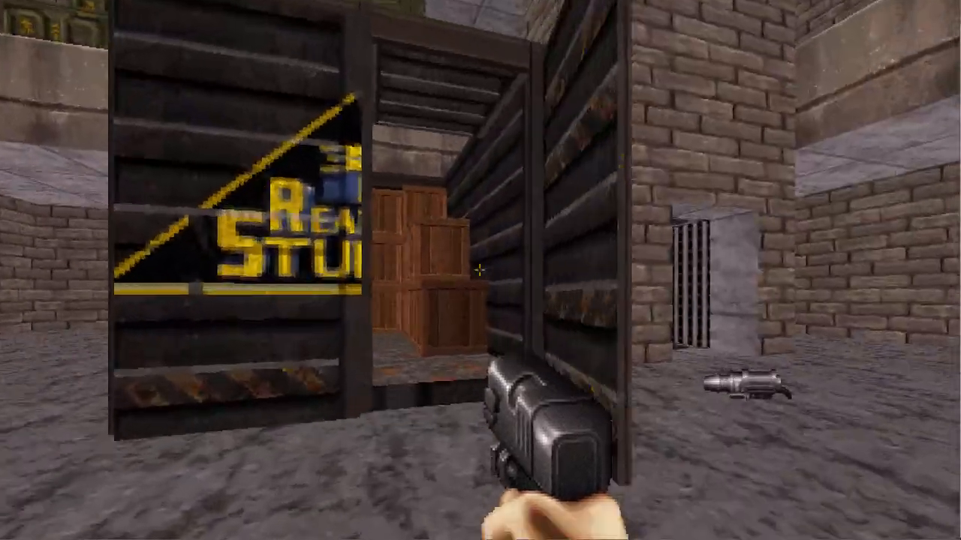
key("w")
key("e")
key("s")
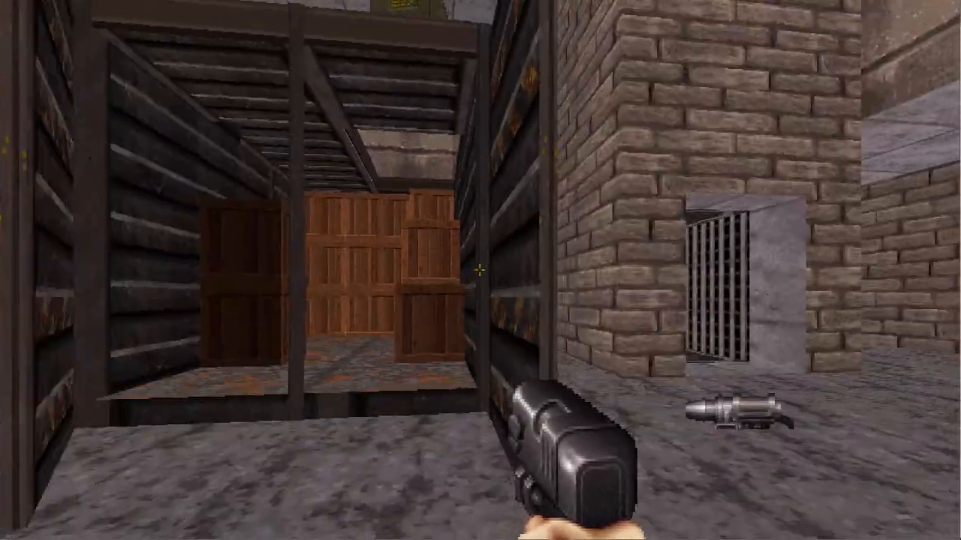
Climb the wooden crates inside the container onto its roof and drop back to the floor.
key("w")
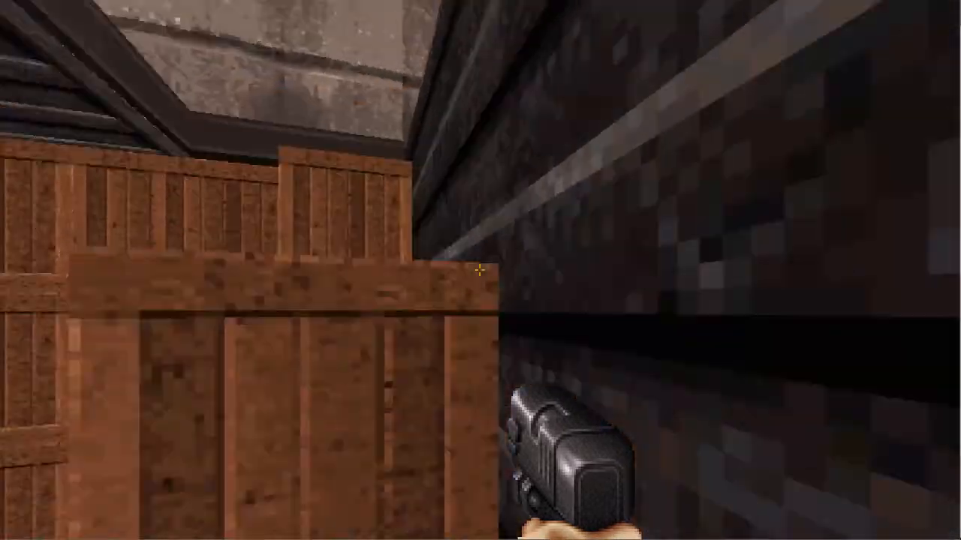
key("w")
key("space")
key("space")
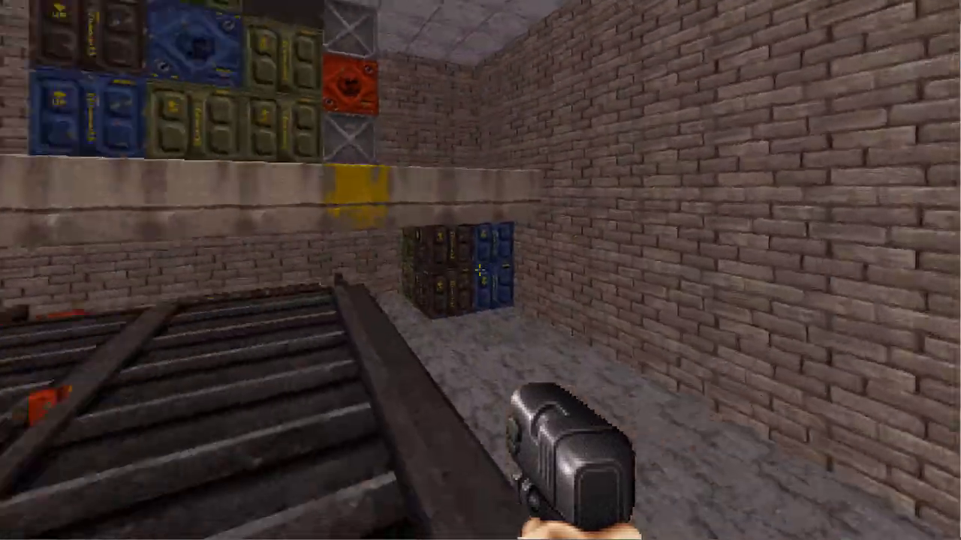
key("w")
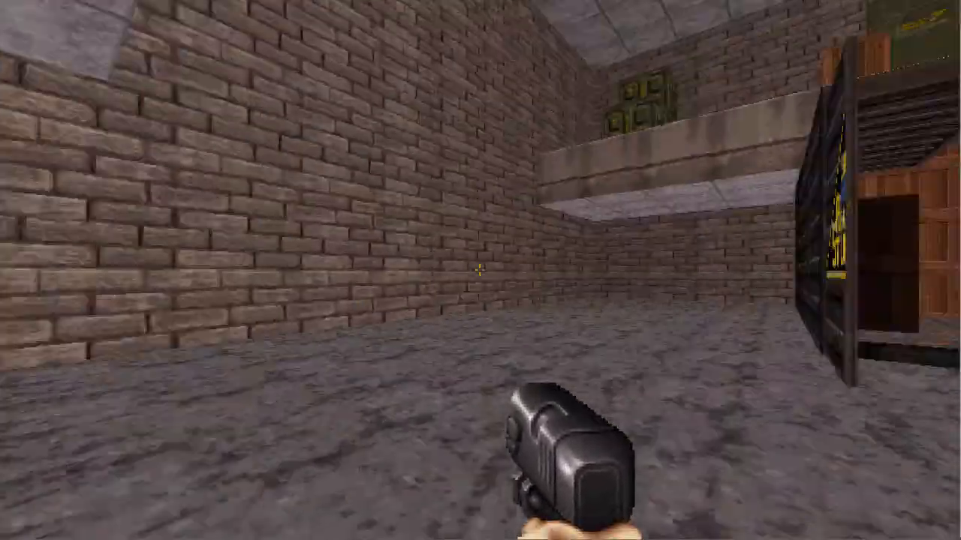
Repeat the climb over the container's wooden crates and jump toward the yellow-marked ledge.
key("w")
key("space")
key("space")
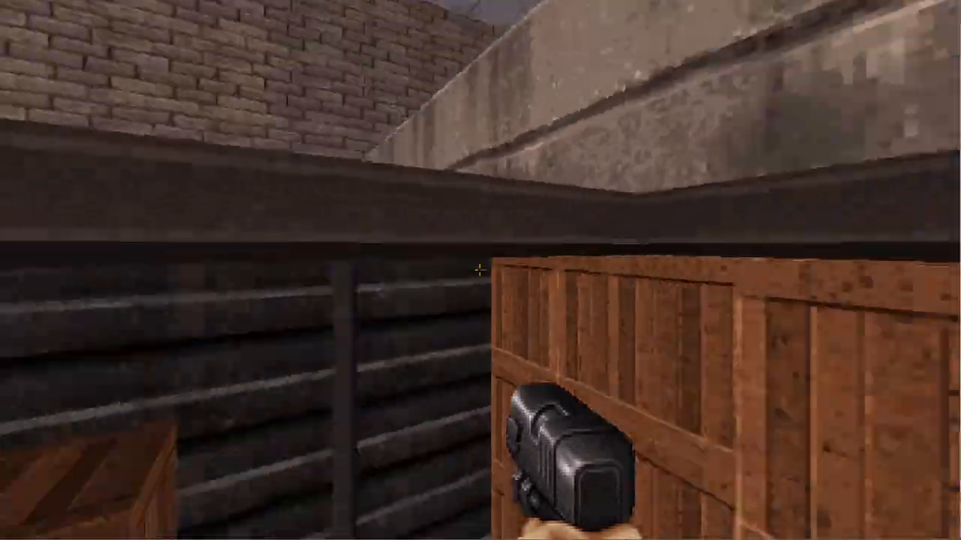
key("w")
key("space")
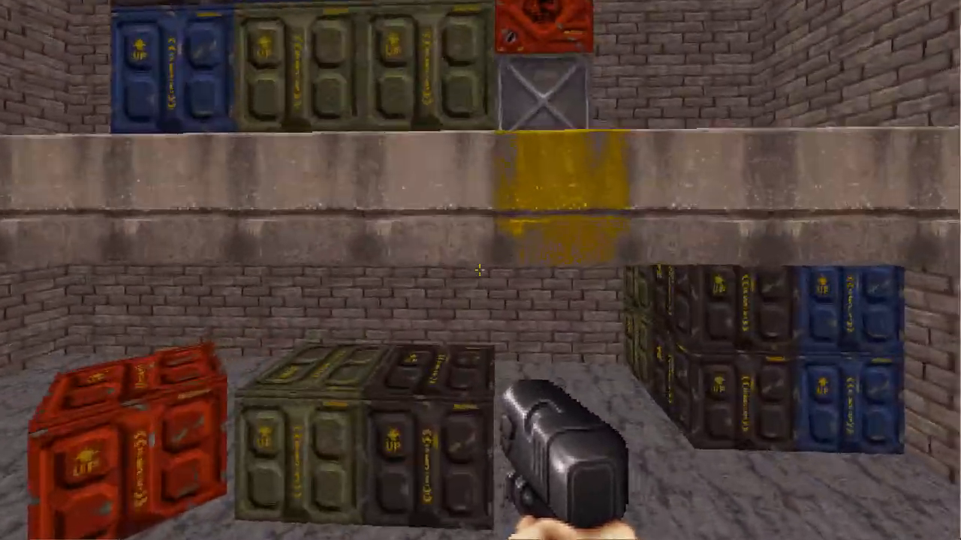
key("w")
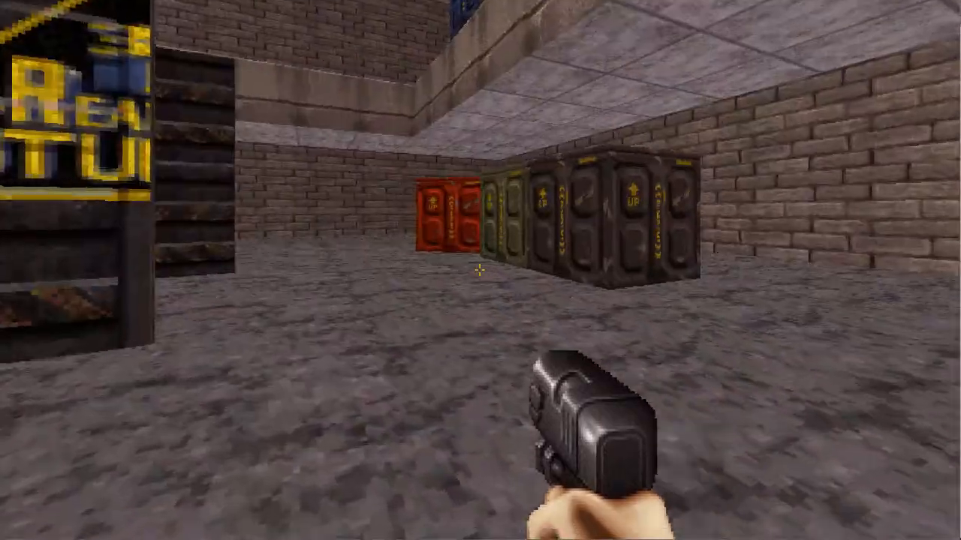
Climb back onto the container's roof and jump across to the upper ledge.
key("space")
key("w")
key("space")
key("space")
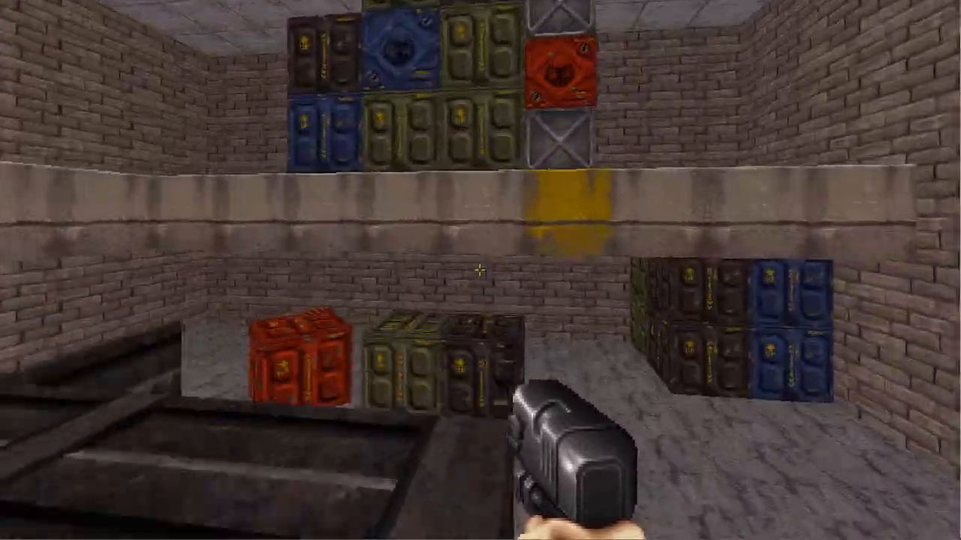
key("w")
key("space")
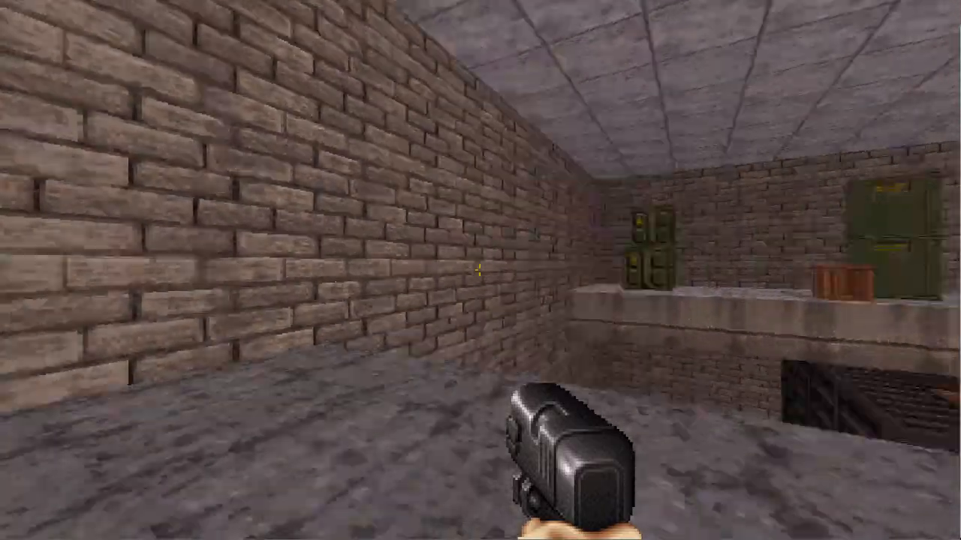
Enter the secret place behind the stacked crates on the ledge and collect the atomic health.
key("w")
key("s")
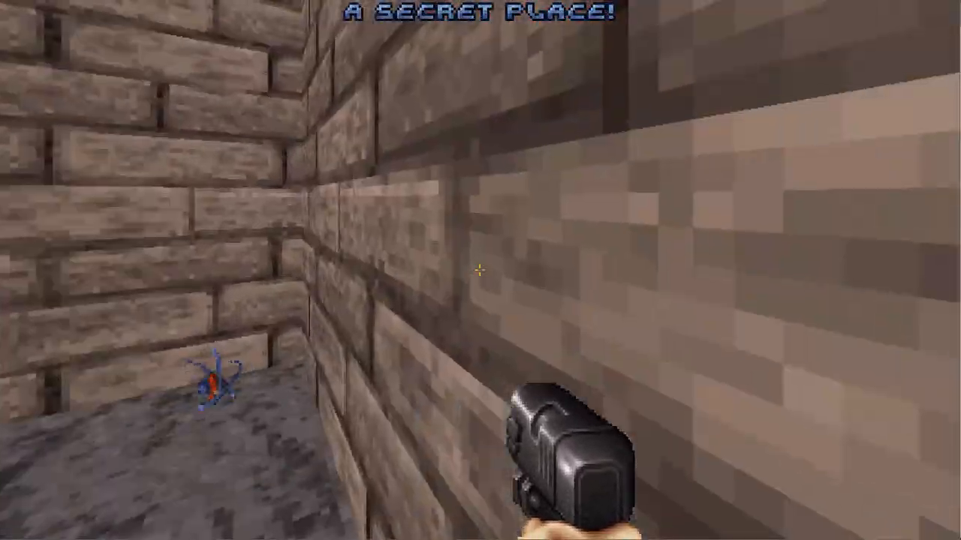
key("w")
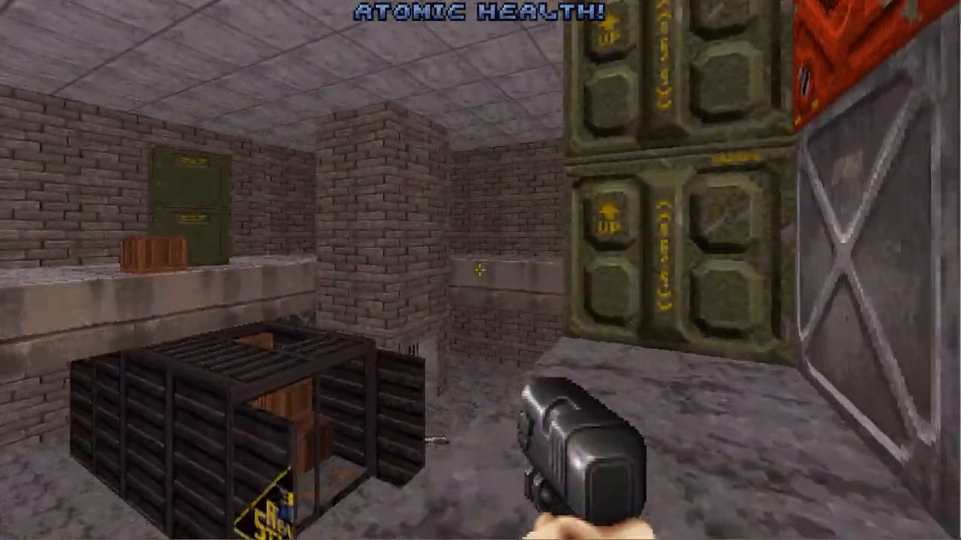
Walk along the upper ledge and examine the stacked crates and the drop beyond them.
key("w")
key("s")
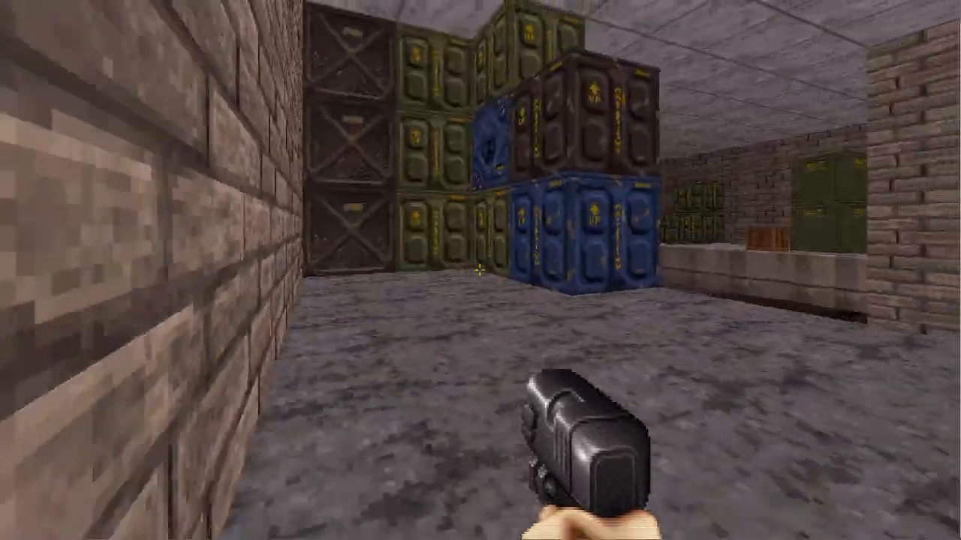
key("w")
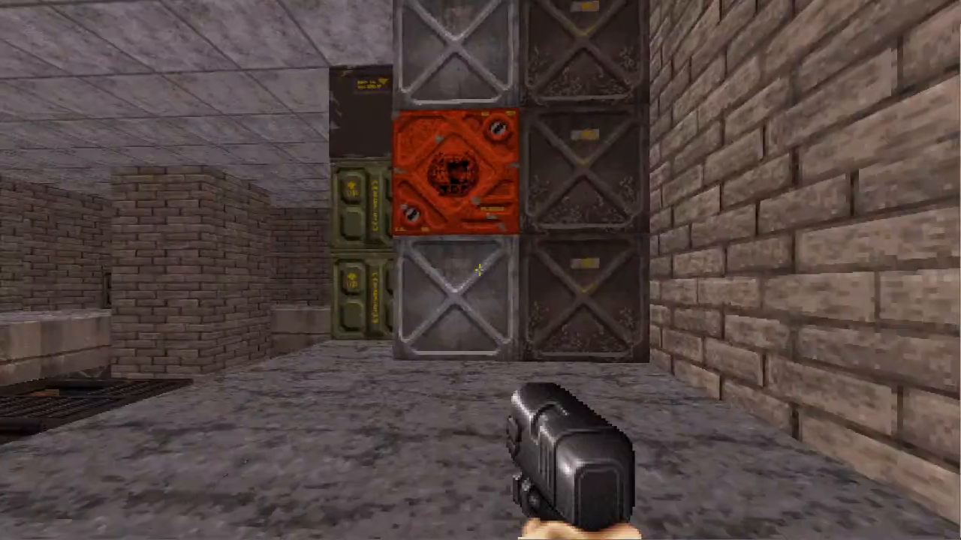
key("w")
key("w")
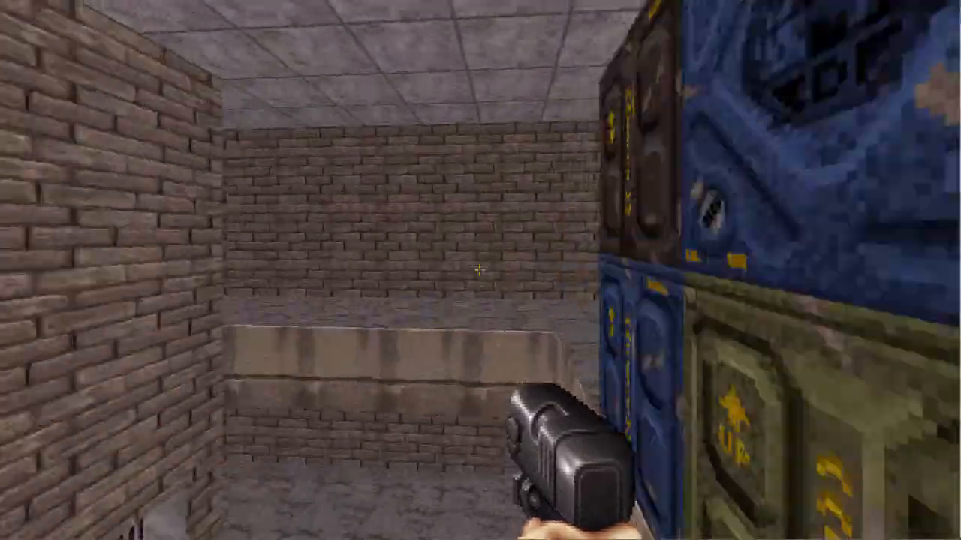
Drop to the warehouse floor and examine the passages behind and along the container.
key("s")
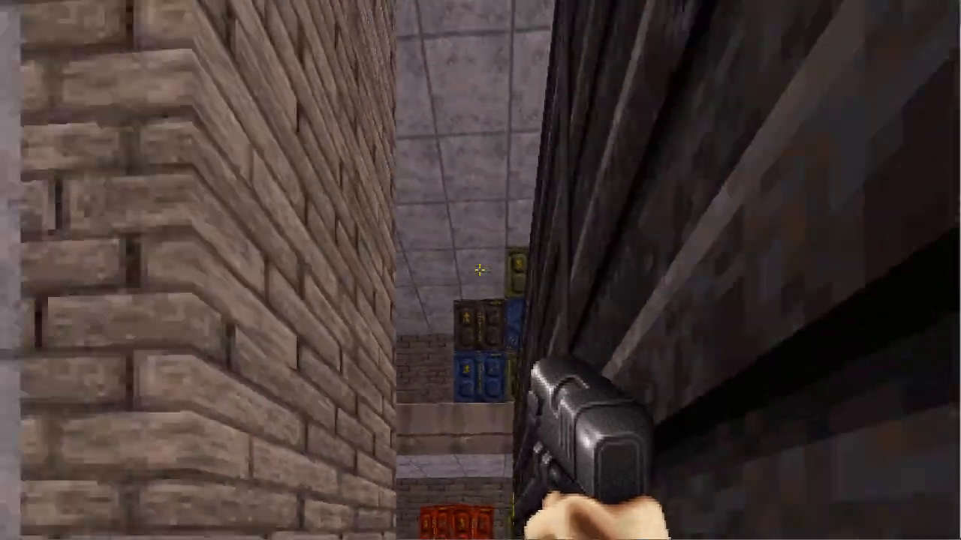
key("s")
key("d")
key("w")
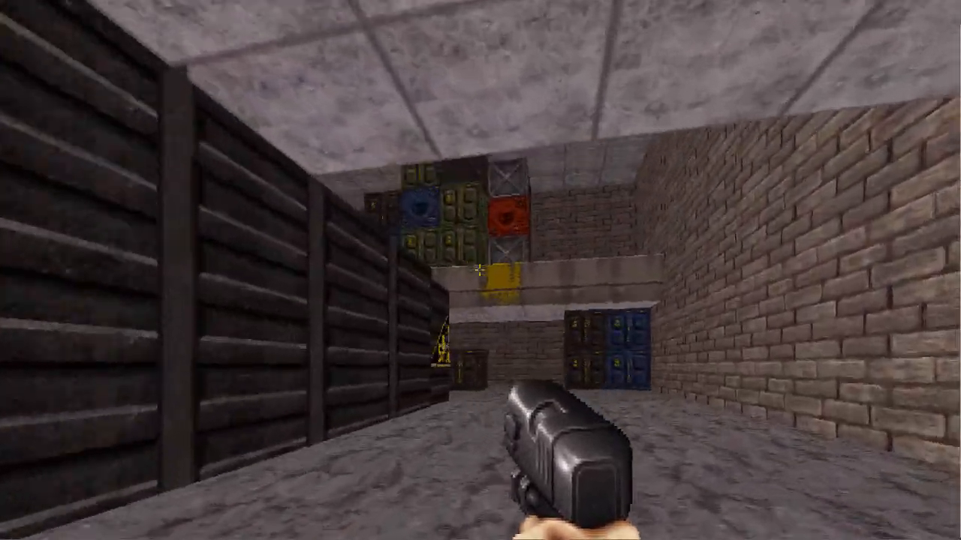
key("w")
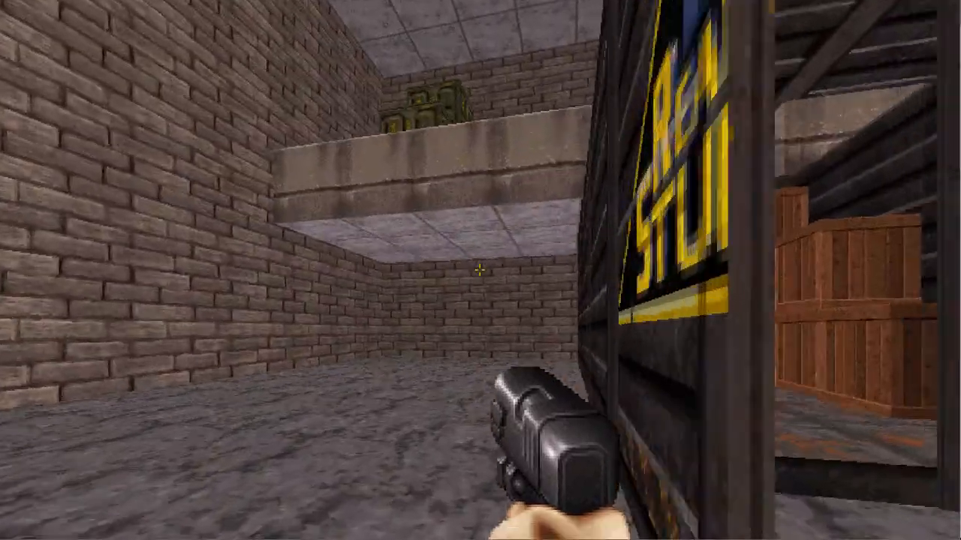
Enter the open container and climb its wooden crates to view the warehouse from the roof.
key("w")
key("s")
key("d")
key("w")
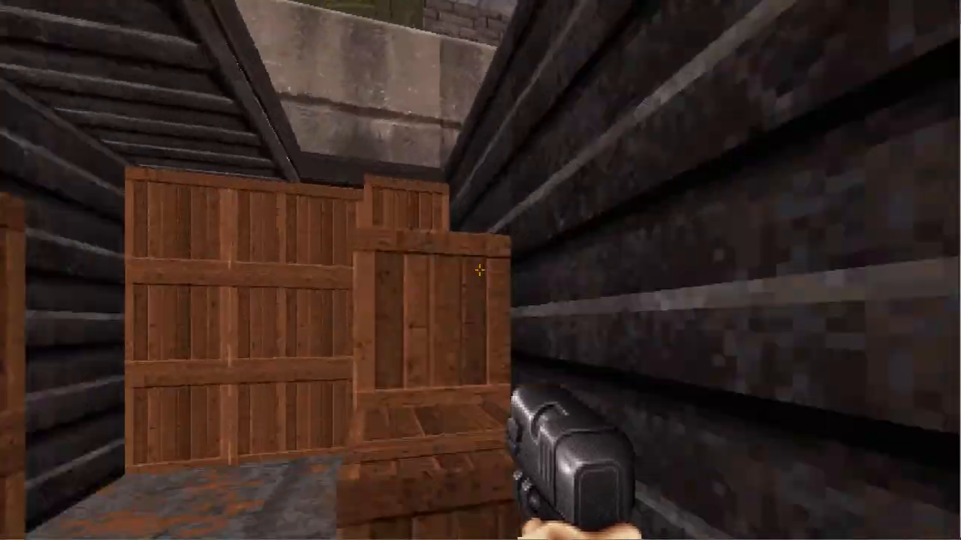
key("w")
key("space")
key("space")
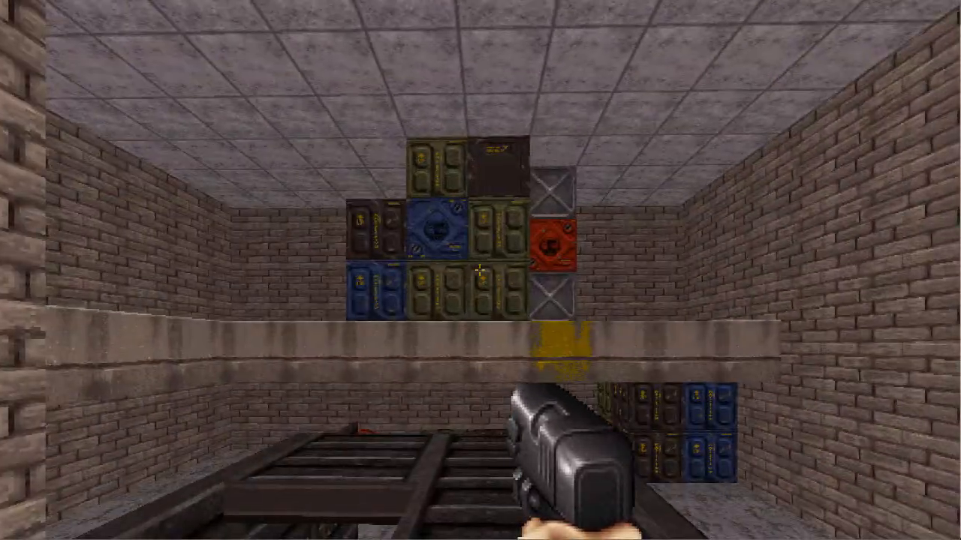
Drop from the container roof and examine the crates on and beneath the ledge from the warehouse floor.
key("w")
key("w")
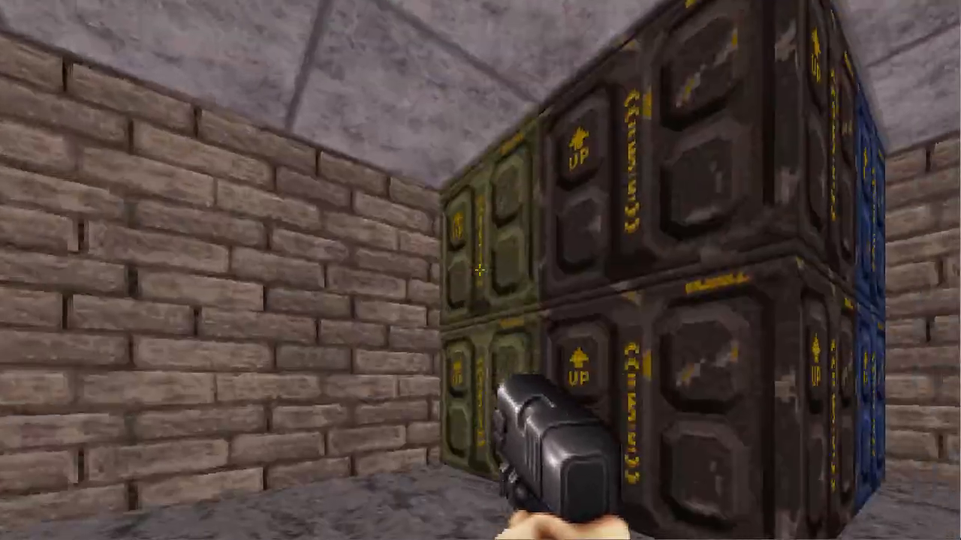
key("s")
key("s")
key("w")
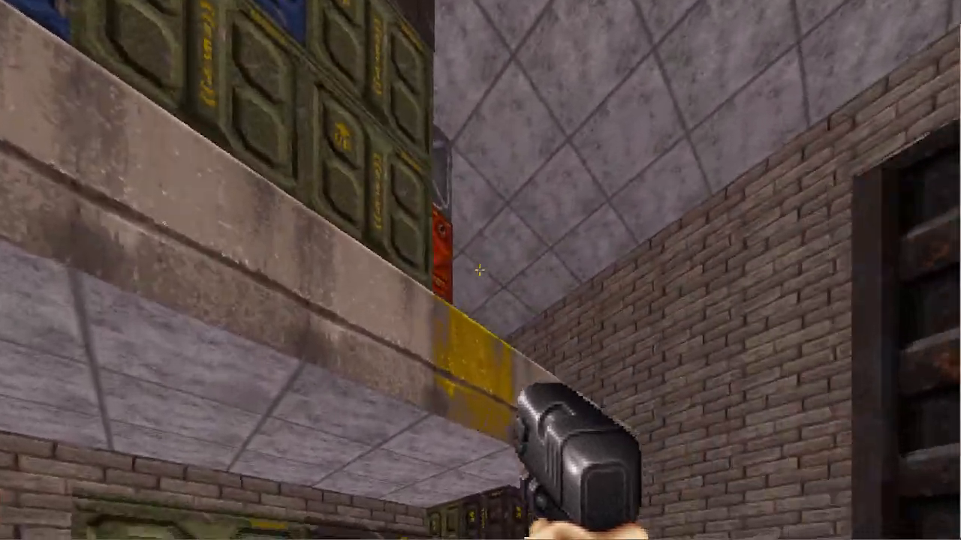
key("s")
key("s")
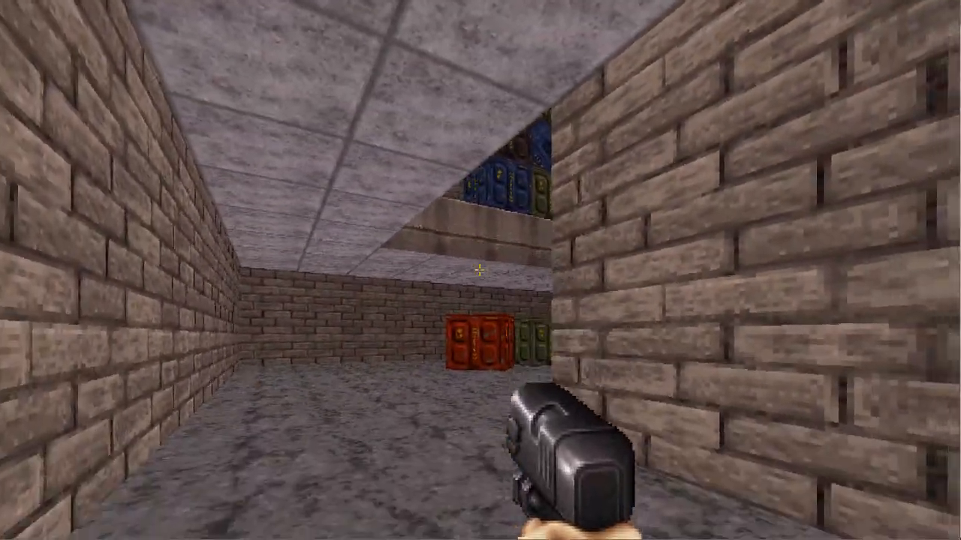
Examine the brick pillar and the passage with metal crates behind it, returning to the container's open end.
key("w")
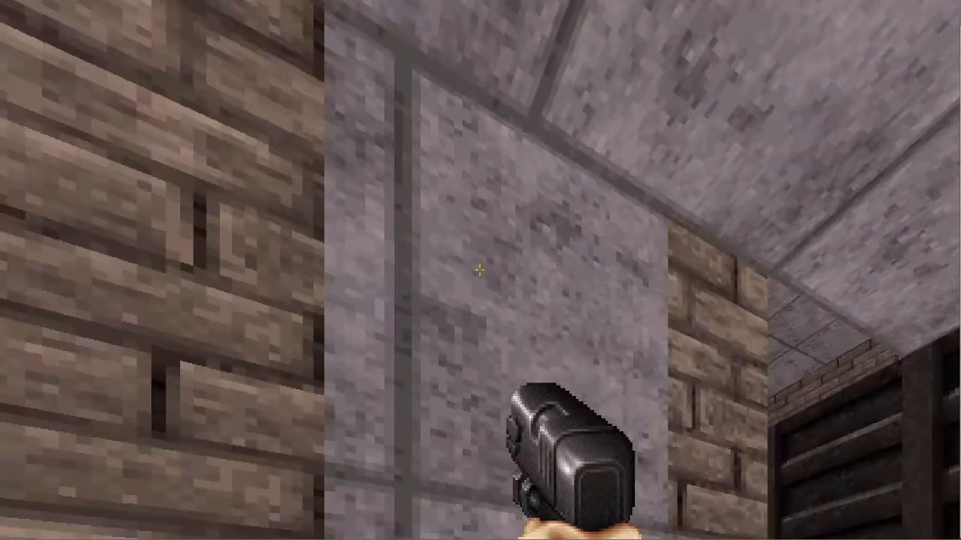
key("w")
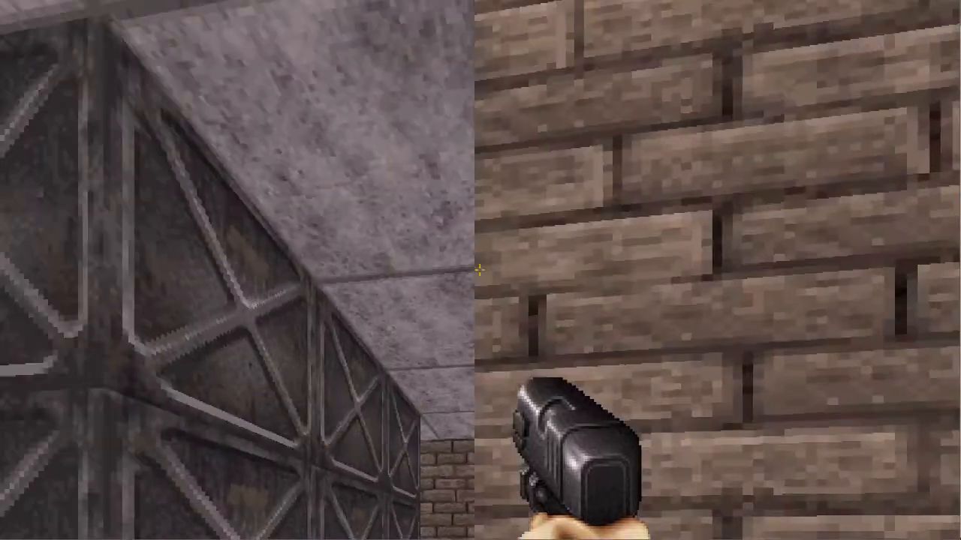
key("d")
key("s")
key("s")
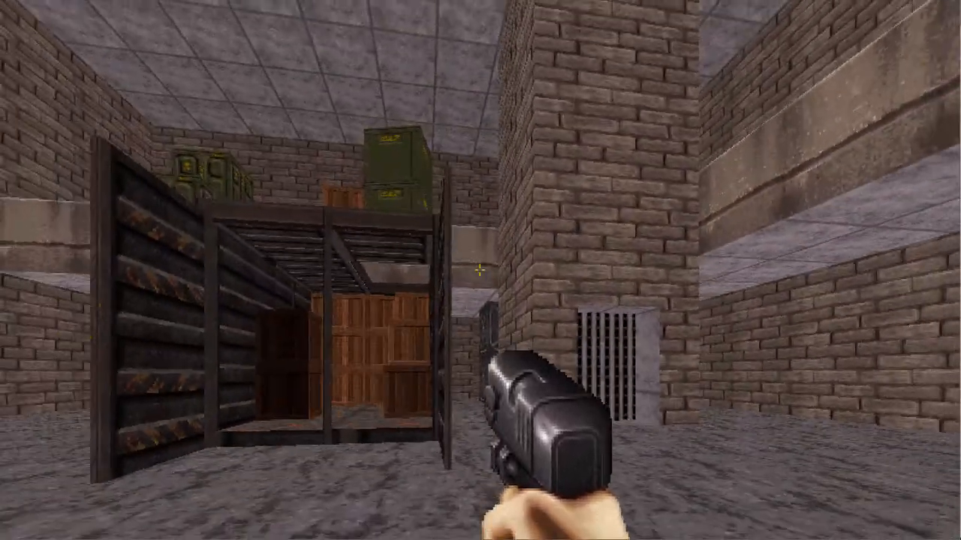
Climb the wooden crates inside the container and survey the ceiling, pillar and crate stacks from above.
key("w")
key("w")
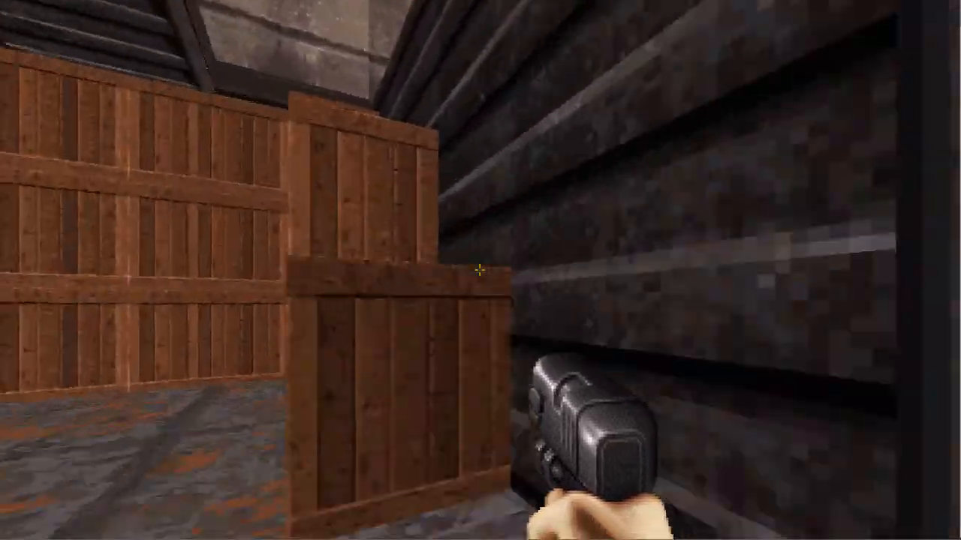
key("w")
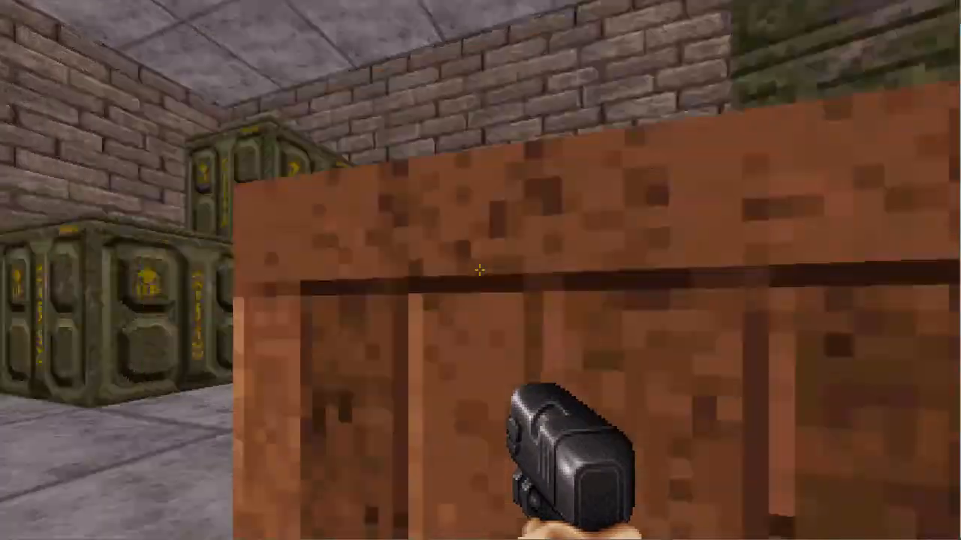
key("space")
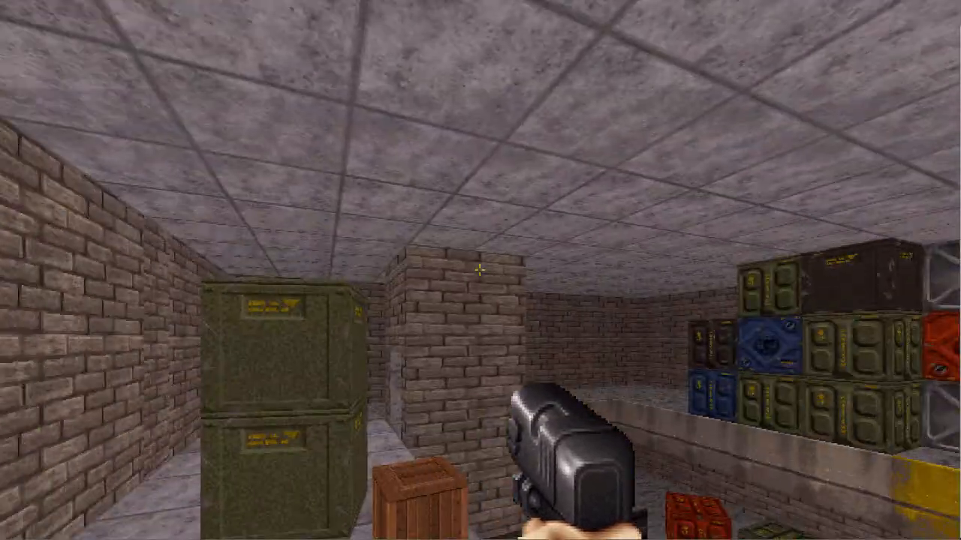
key("s")
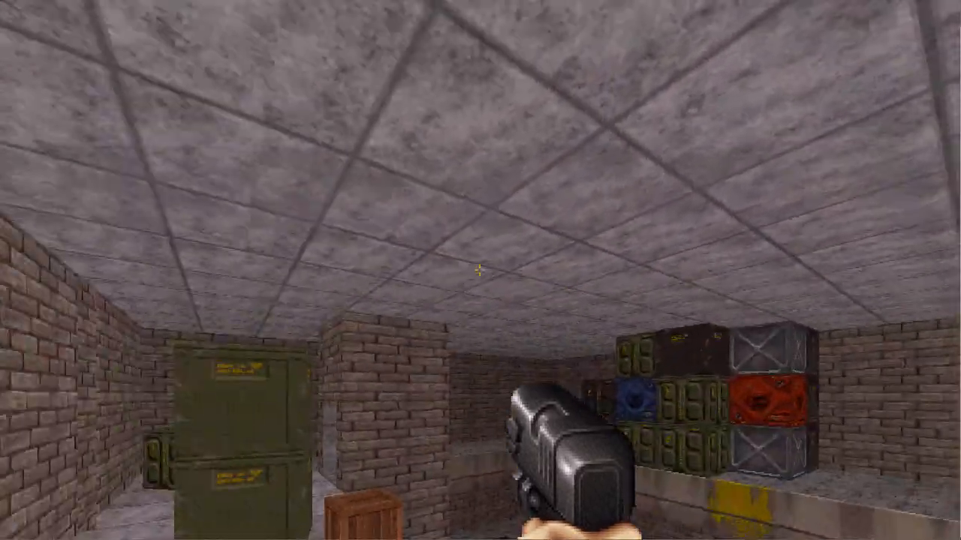
key("w")
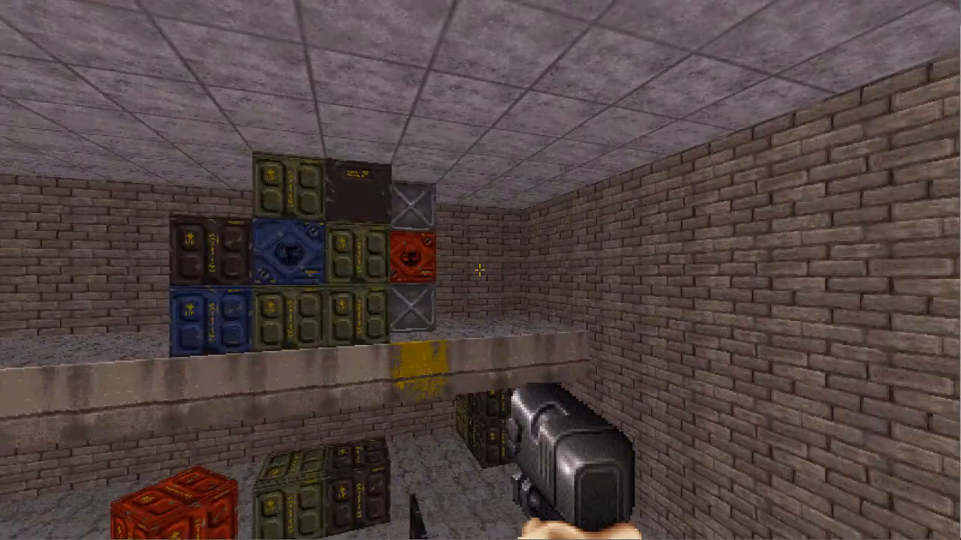
key("s")
key("d")
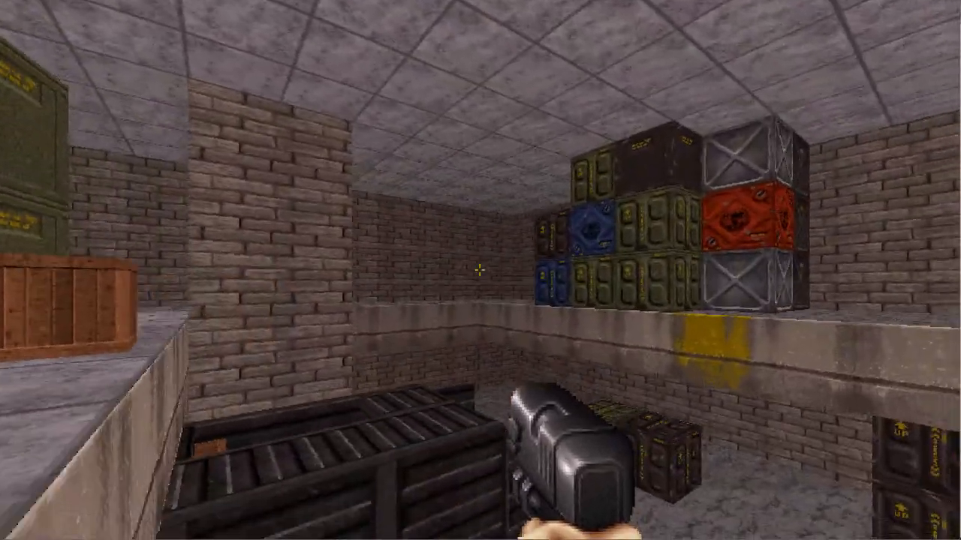
Drop to the floor and examine the ledge's underside, its crate stack and the ceiling height from below.
key("w")
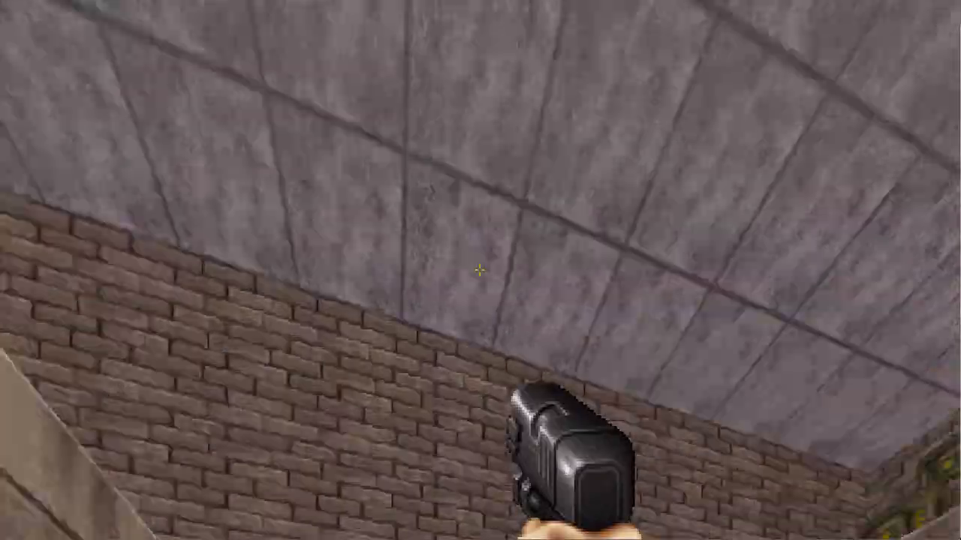
key("s")
key("s")
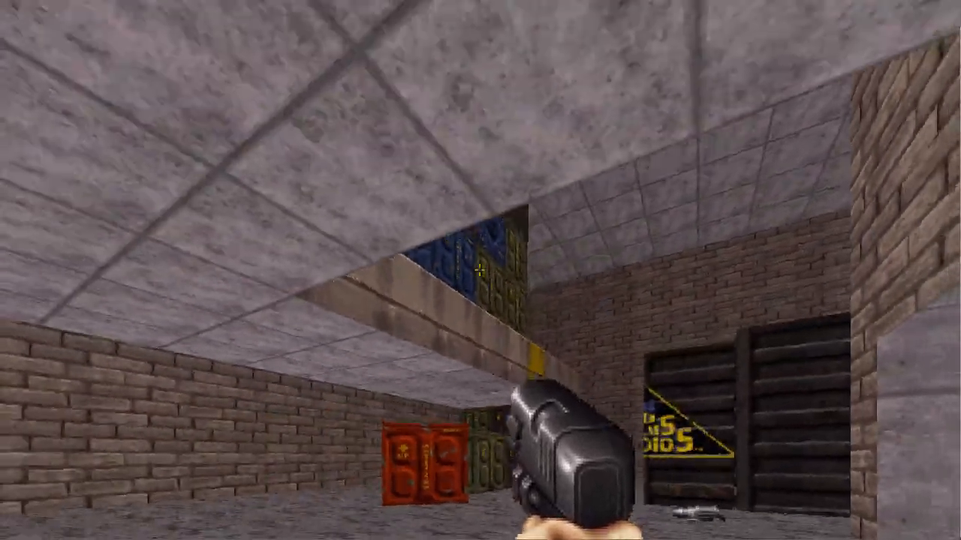
key("w")
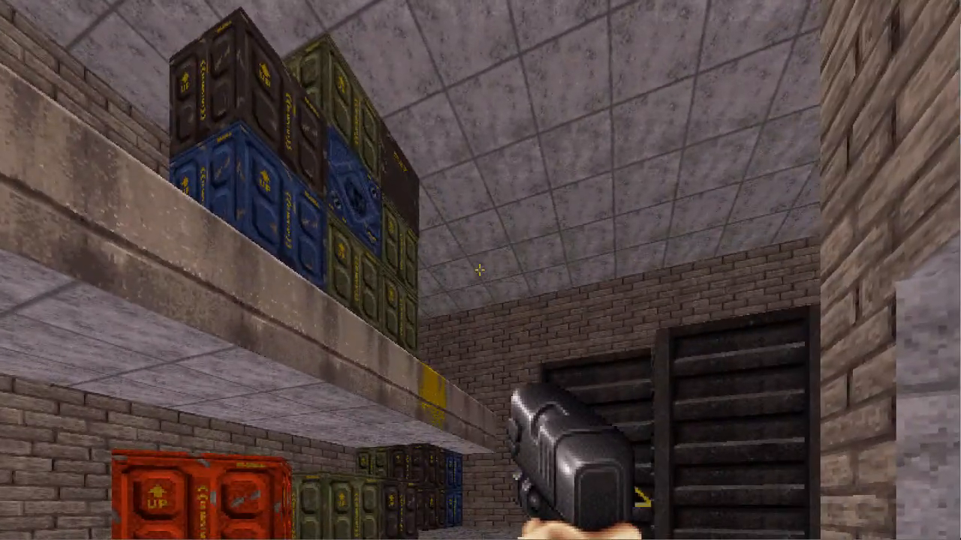
key("s")
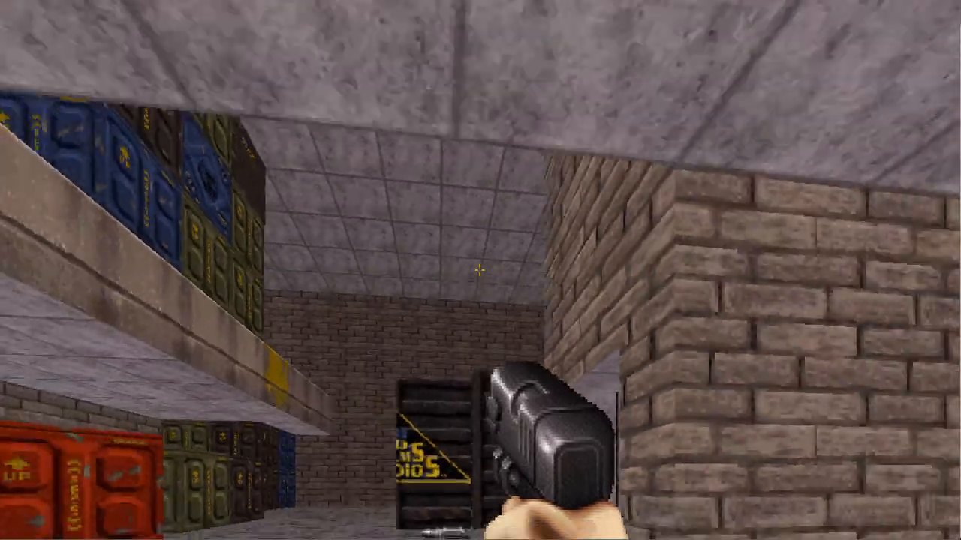
key("w")
key("a")
key("w")
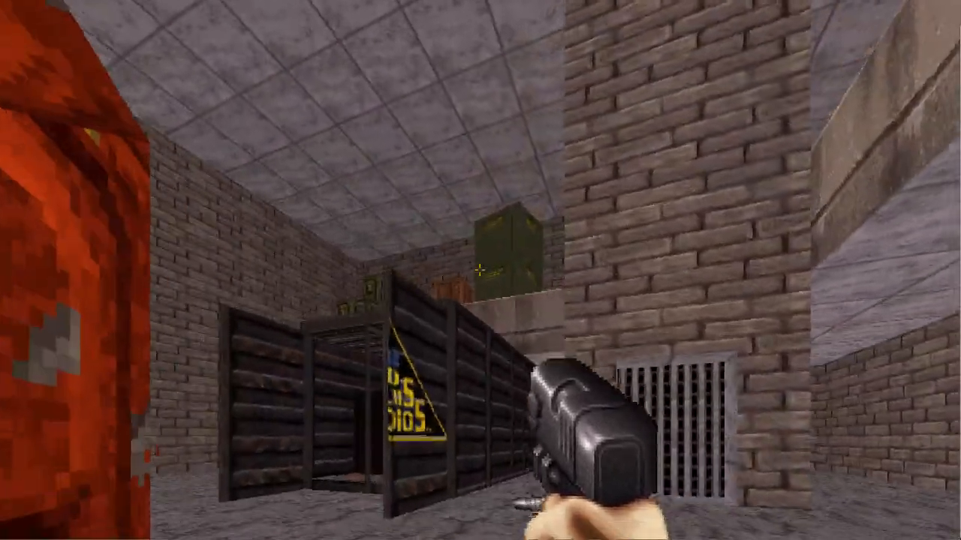
Walk past the container's open doors and examine the yellow-marked ledge and the crates beneath it.
key("s")
key("a")
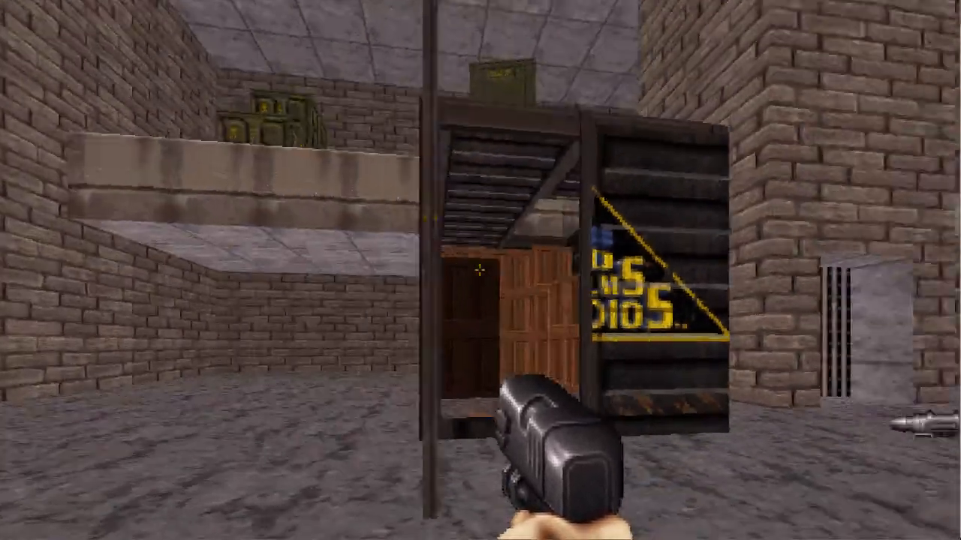
key("w")
key("s")
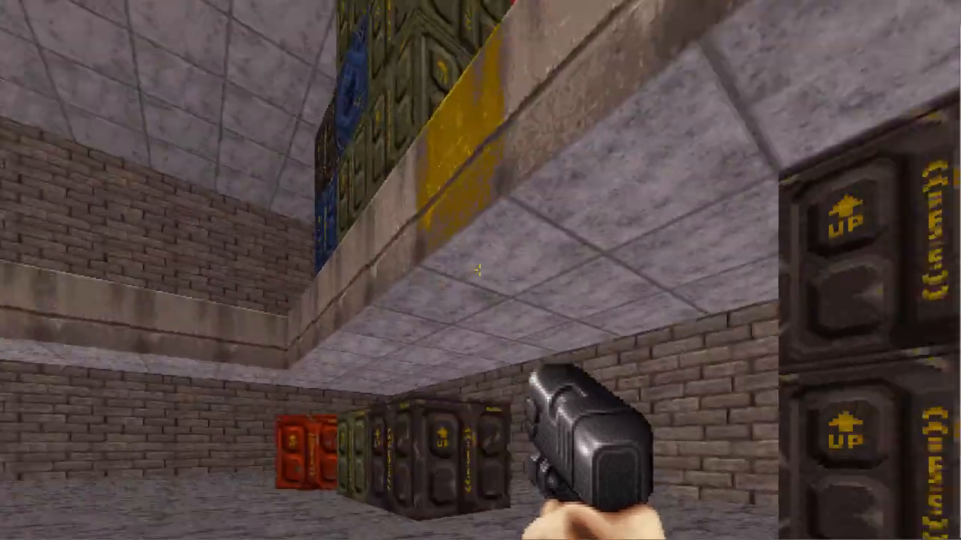
key("a")
key("s")
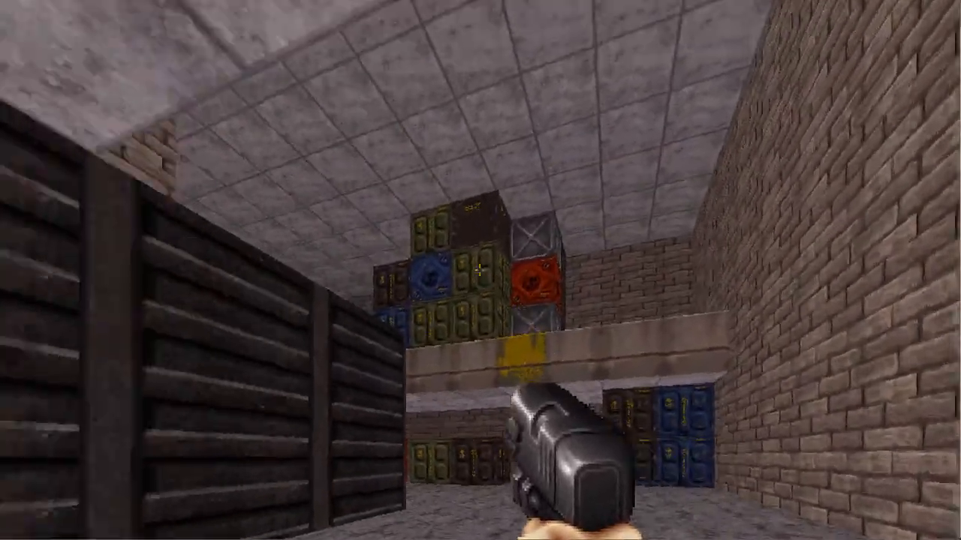
Circle the container's closed side and compare its height with the surrounding ledges and brick pillar.
key("d")
key("d")
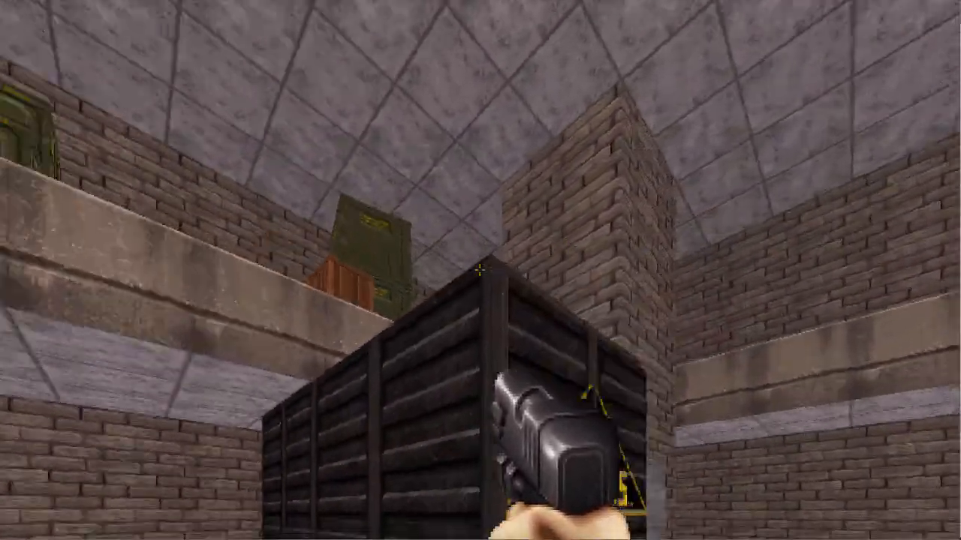
key("a")
key("s")
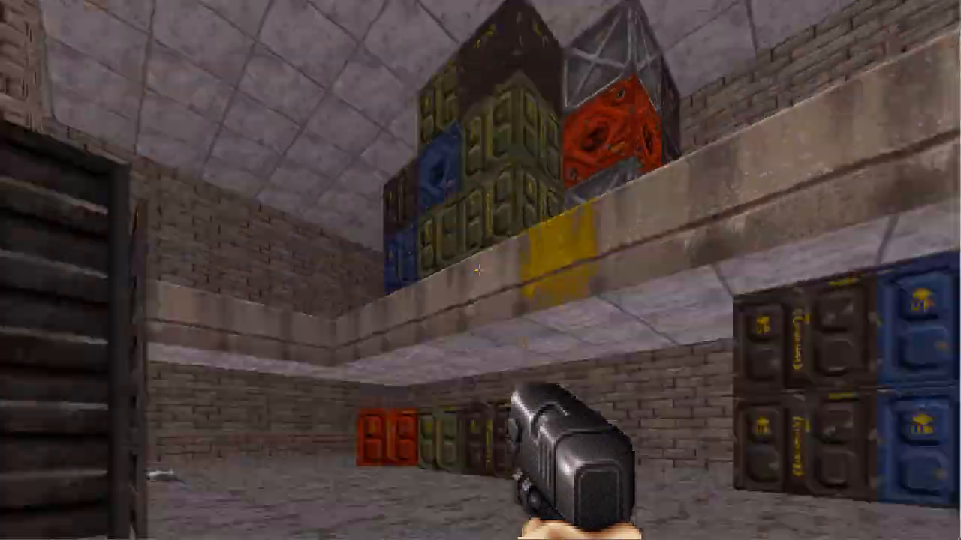
key("w")
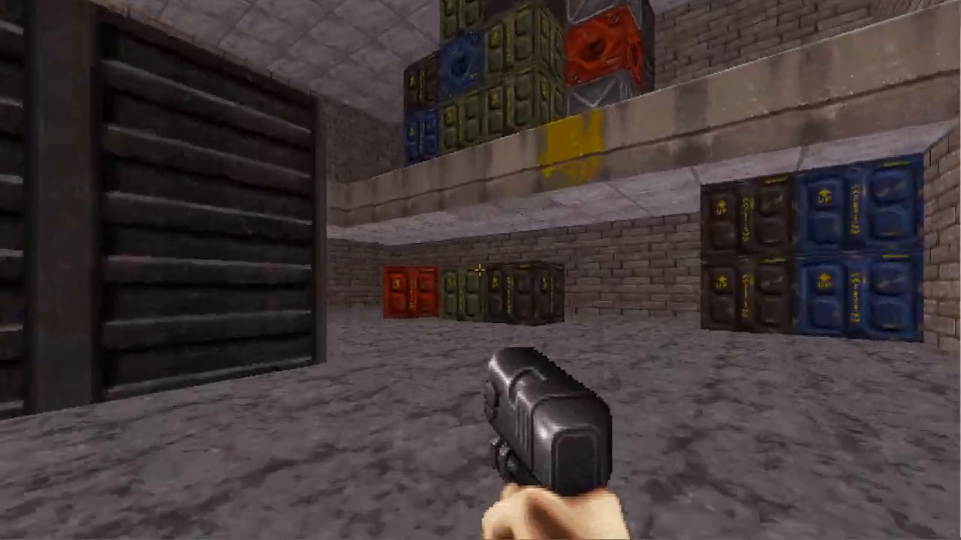
Cross the warehouse floor to the red crate and examine the area beneath the ledge around it.
key("w")
key("space")
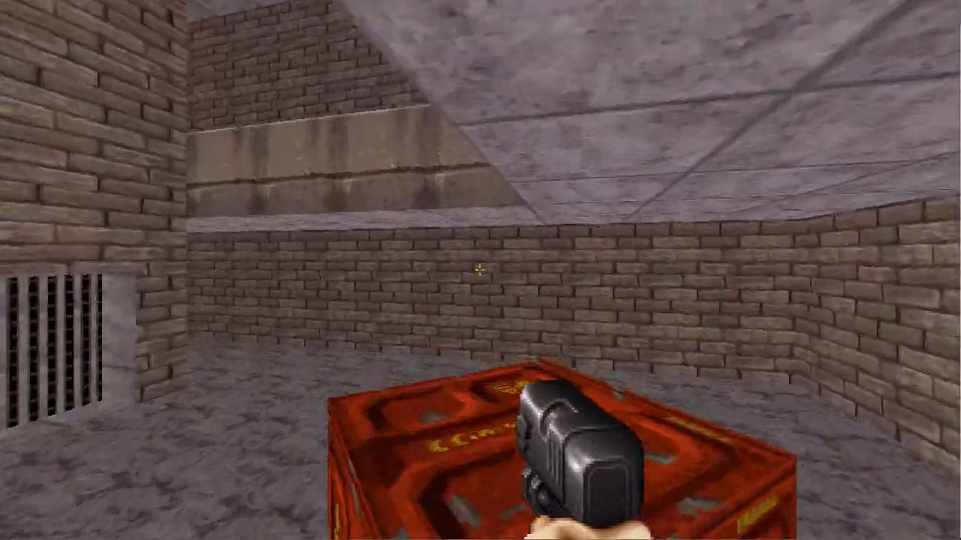
key("s")
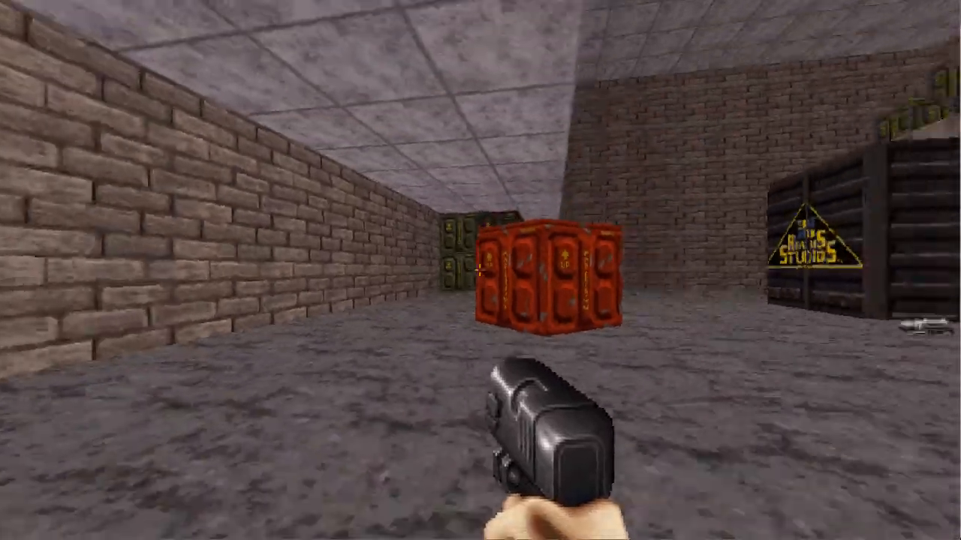
key("d")
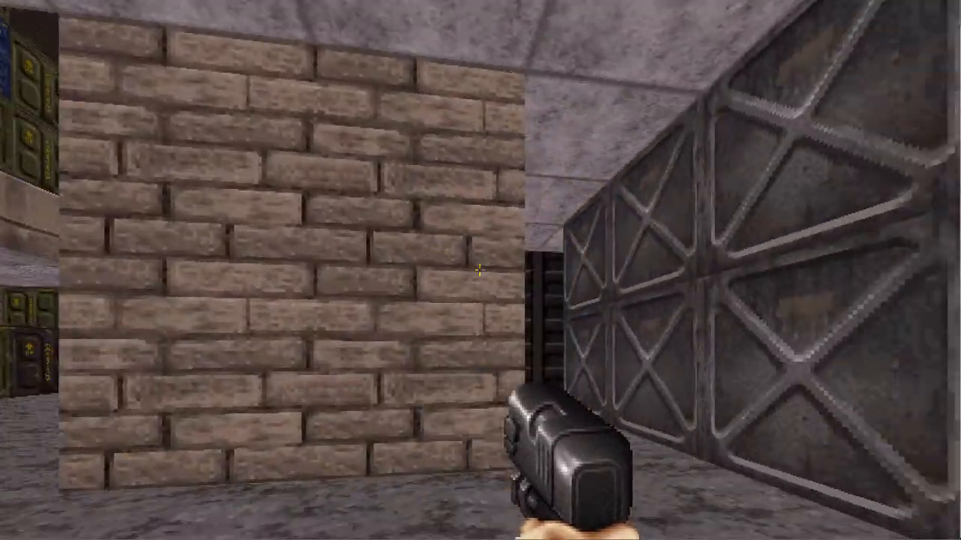
Walk around the metal crates behind the pillar and examine the adjoining brick passage and floor area.
key("w")
key("w")
key("s")
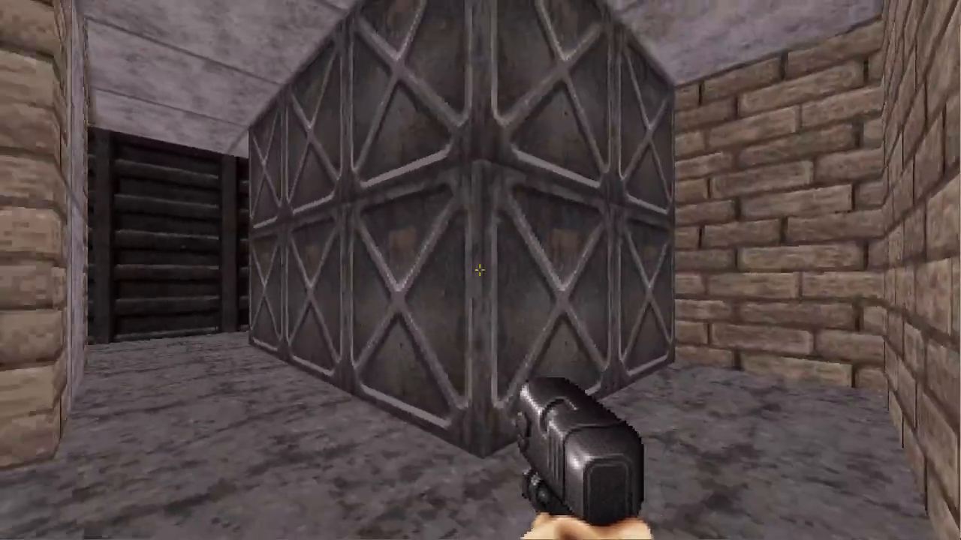
key("w")
key("w")
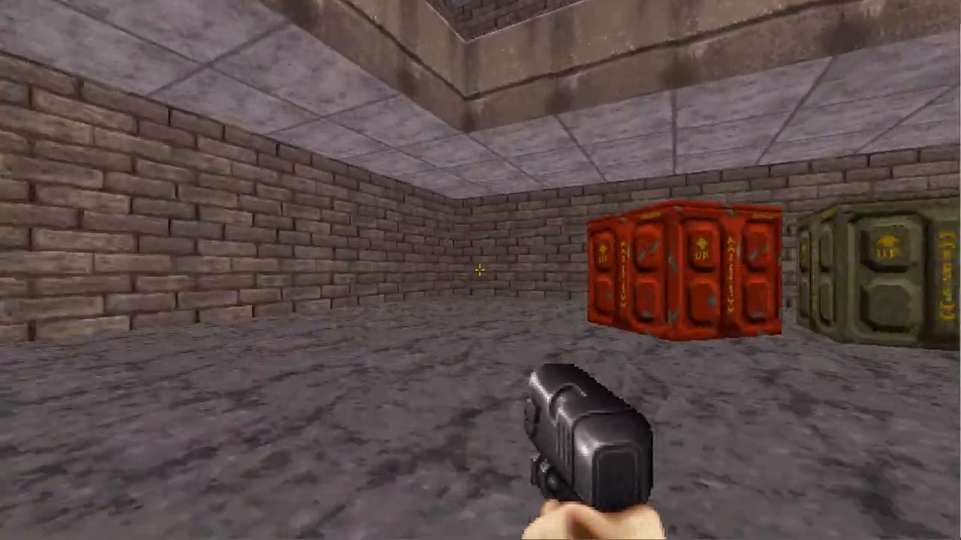
Blast open the cracked brick wall beside the metal crates with the RPG and pass through the rocky tunnel behind it.
key("w")
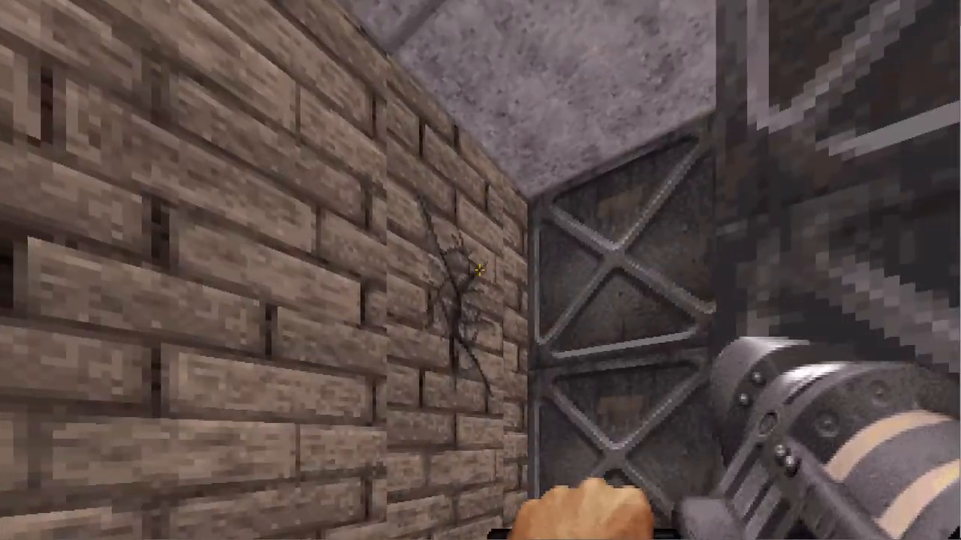
left_click(478, 268)
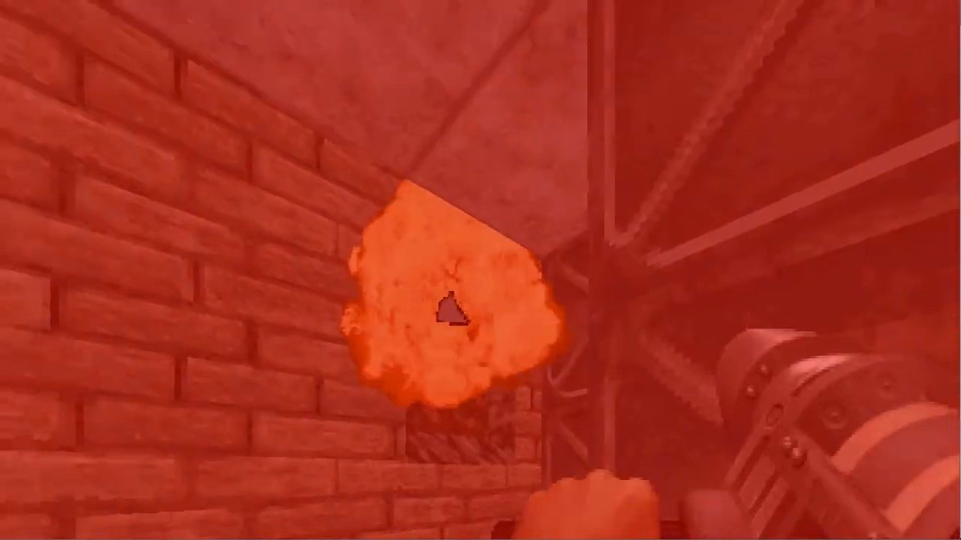
key("w")
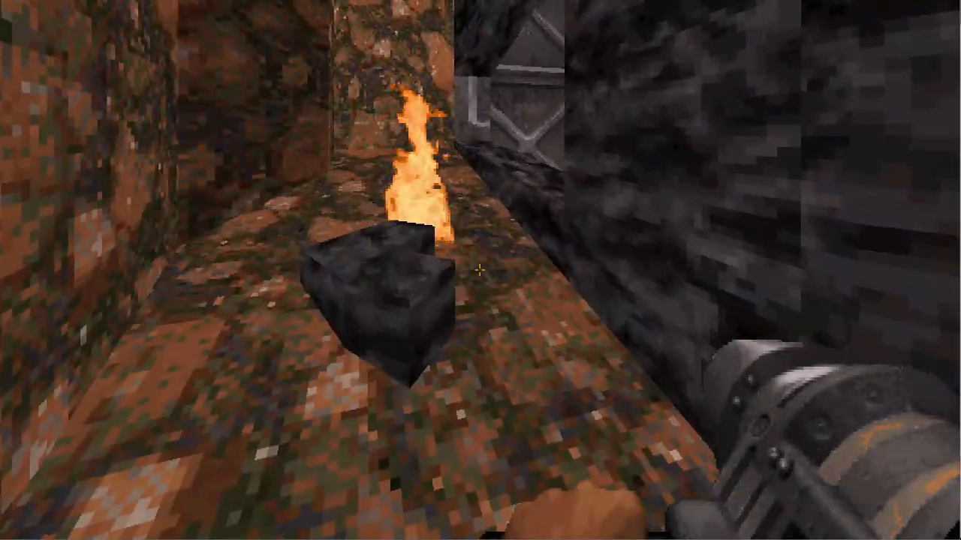
key("w")
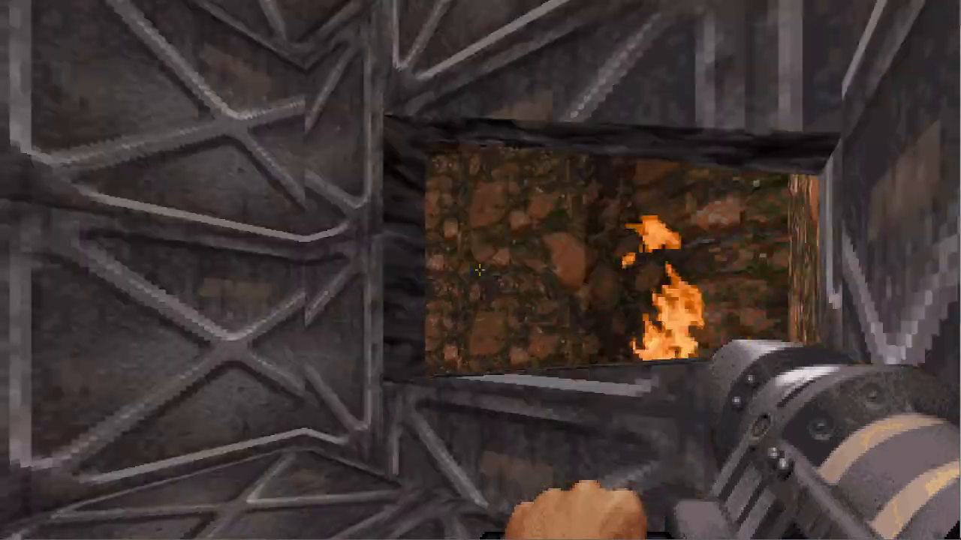
Walk back along the container, collect the RPG from the floor and view the ledge's crate stack again.
key("w")
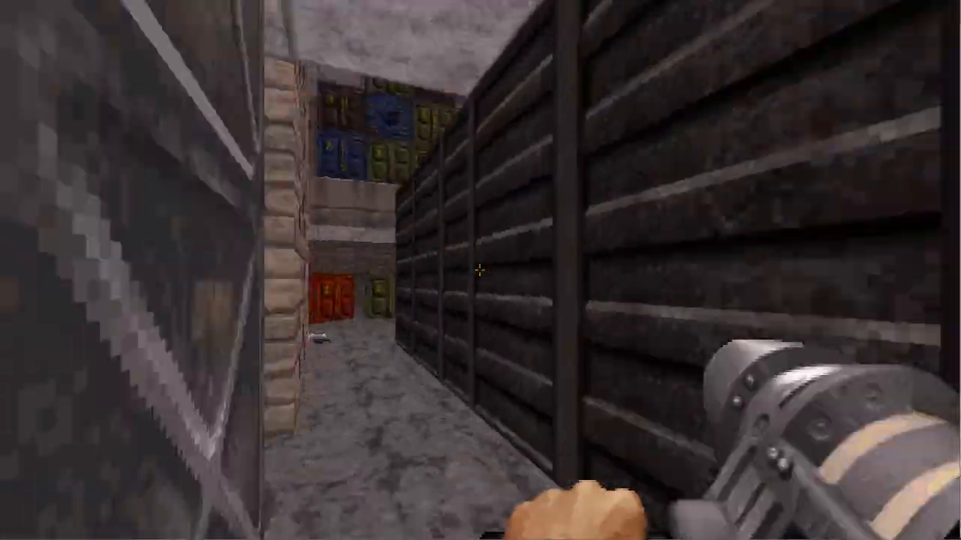
key("w")
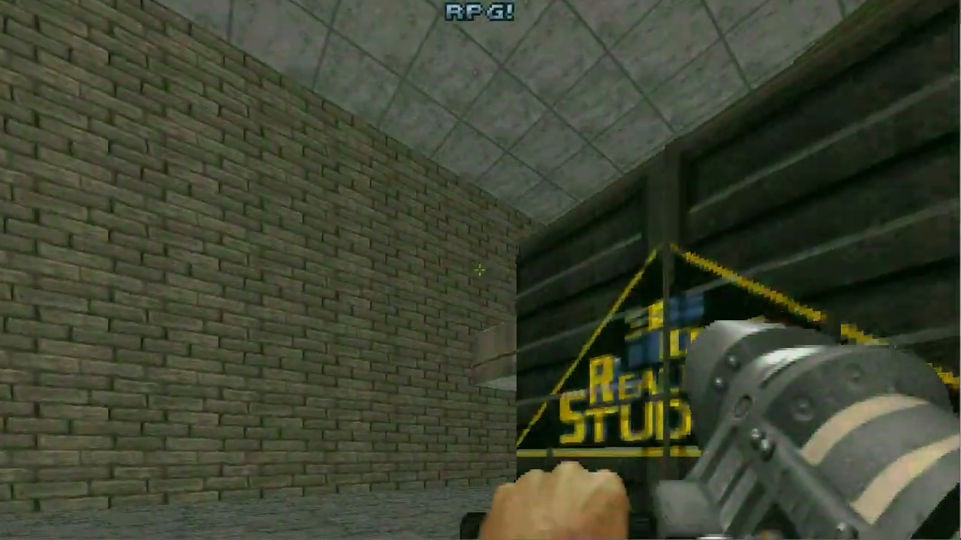
key("w")
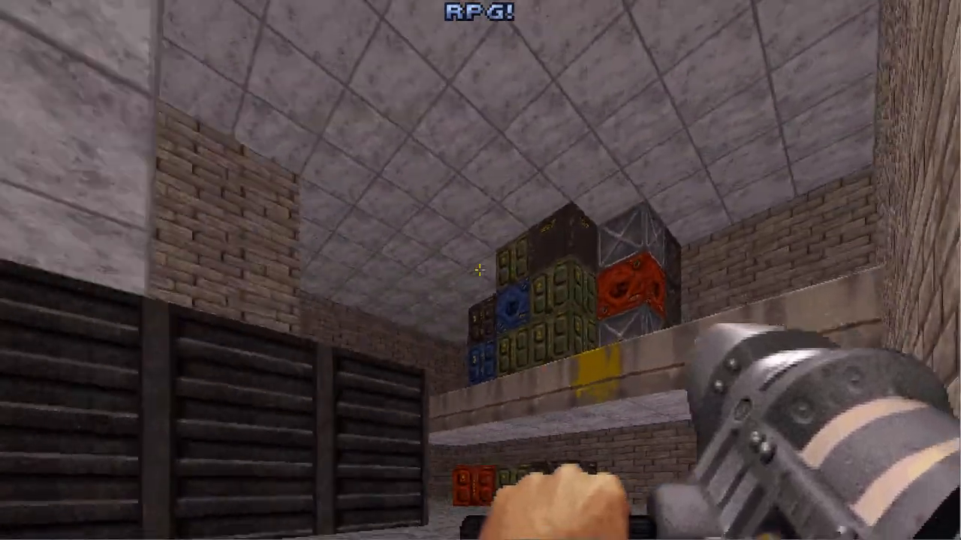
Walk the floor between the black container and the ledge, examining the crate stacks beneath the overhang.
key("w")
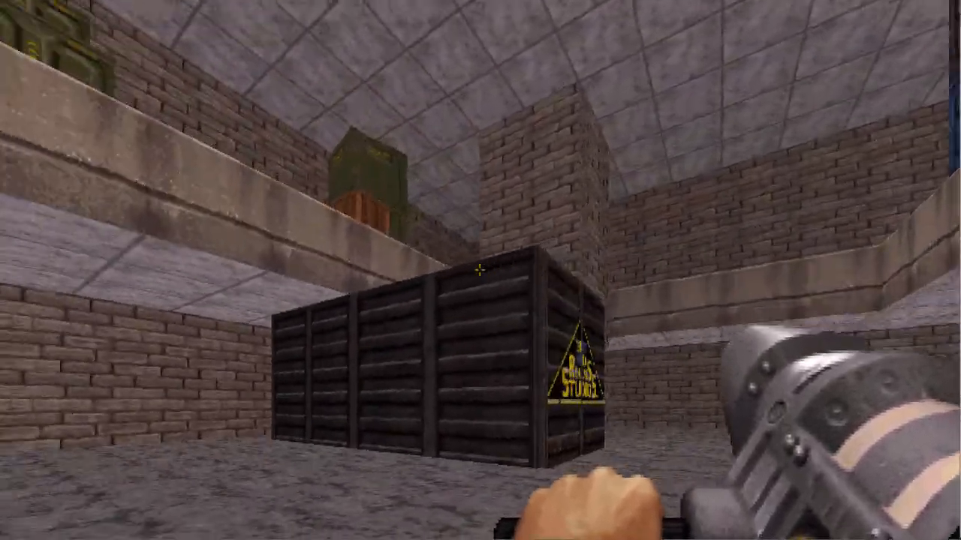
key("s")
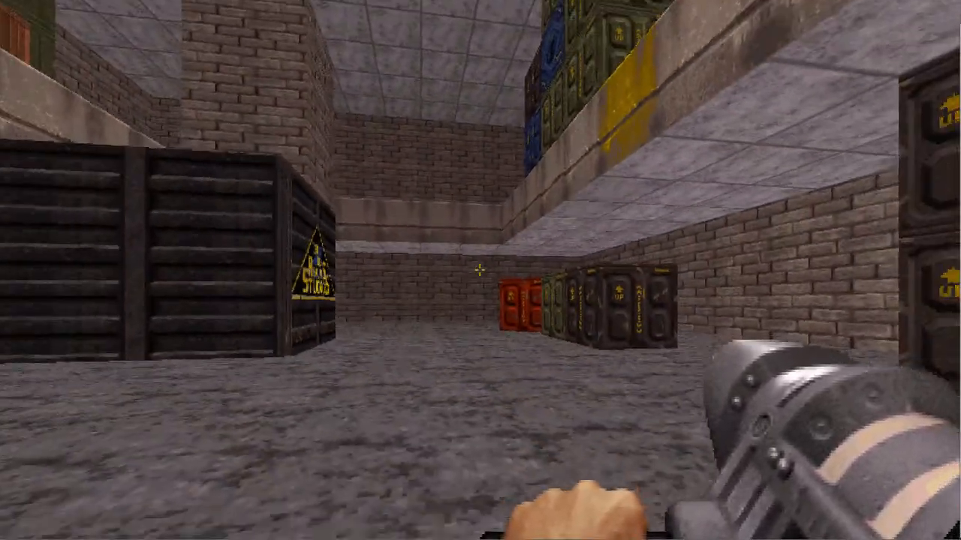
key("s")
key("w")
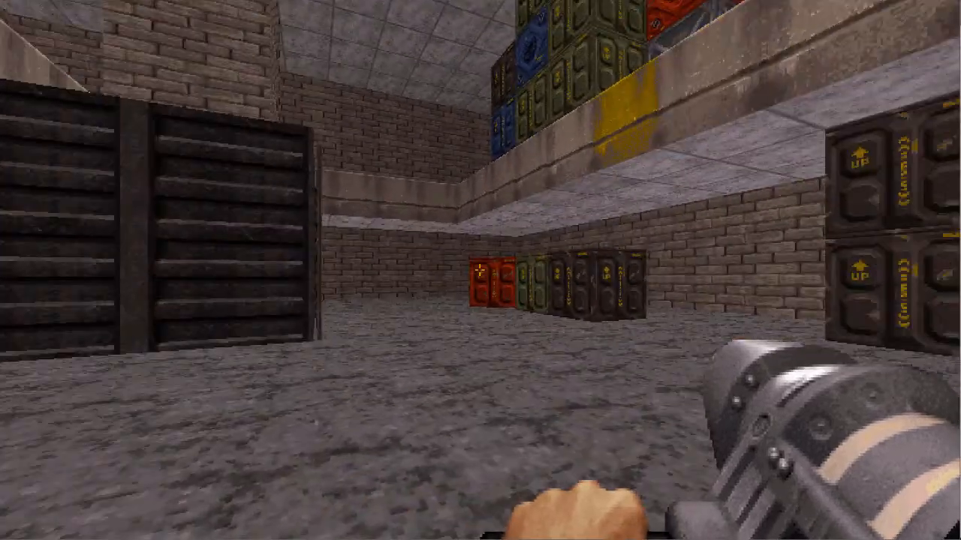
key("w")
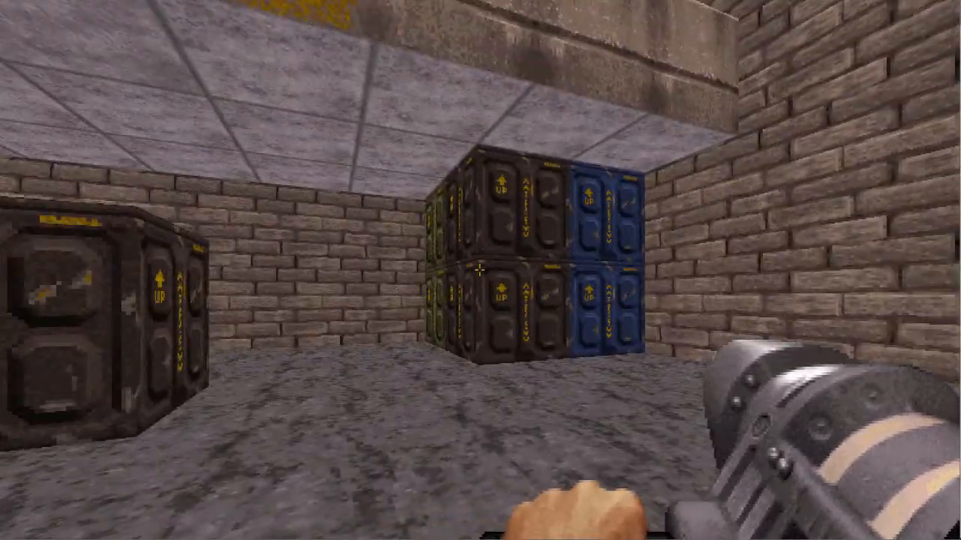
key("s")
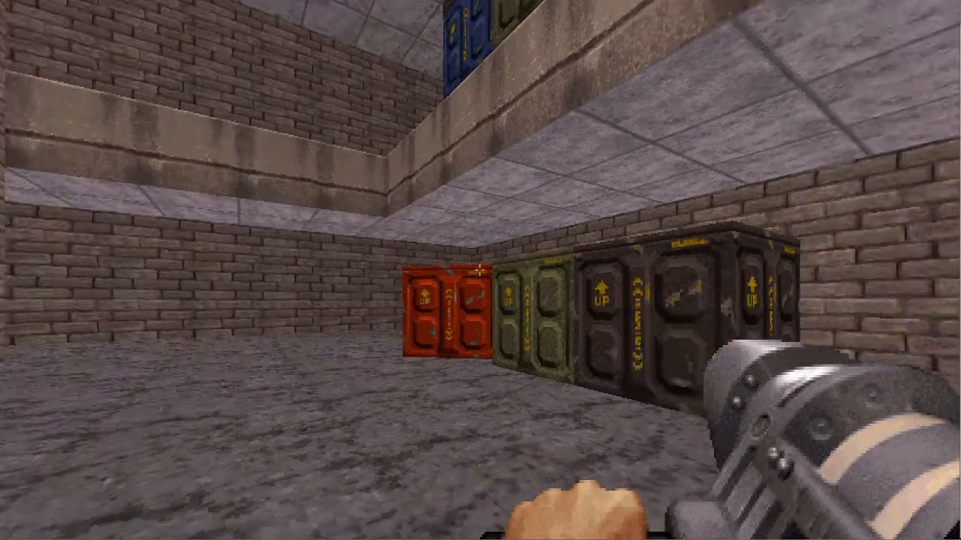
Switch the HoloDuke on and off, end the playtest and enter the map editor's 3D view.
key("h")
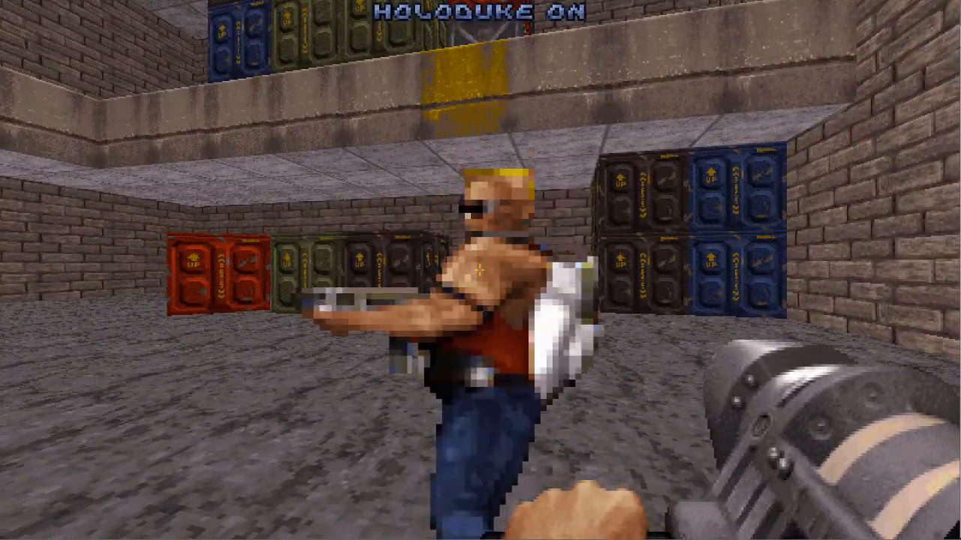
key("h")
key("Escape")
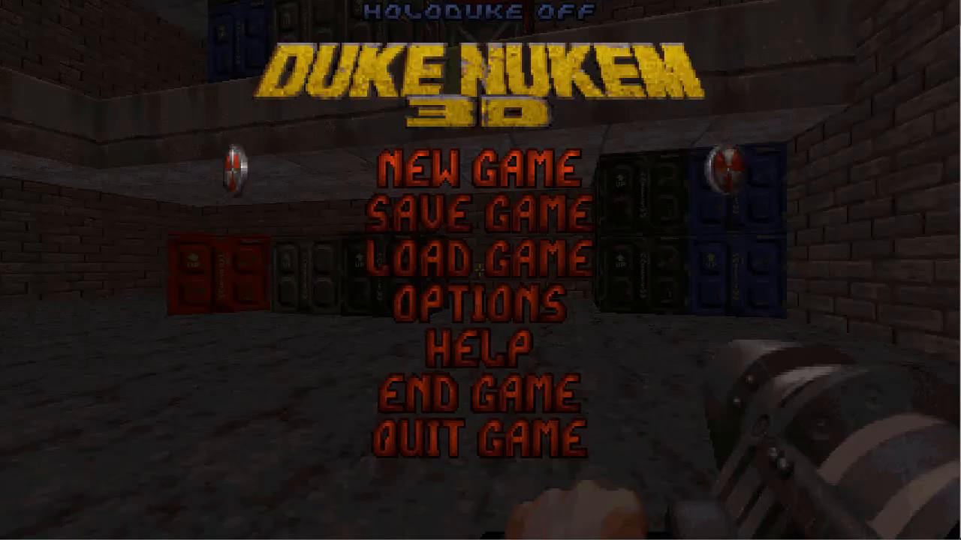
key("Return")
key("y")
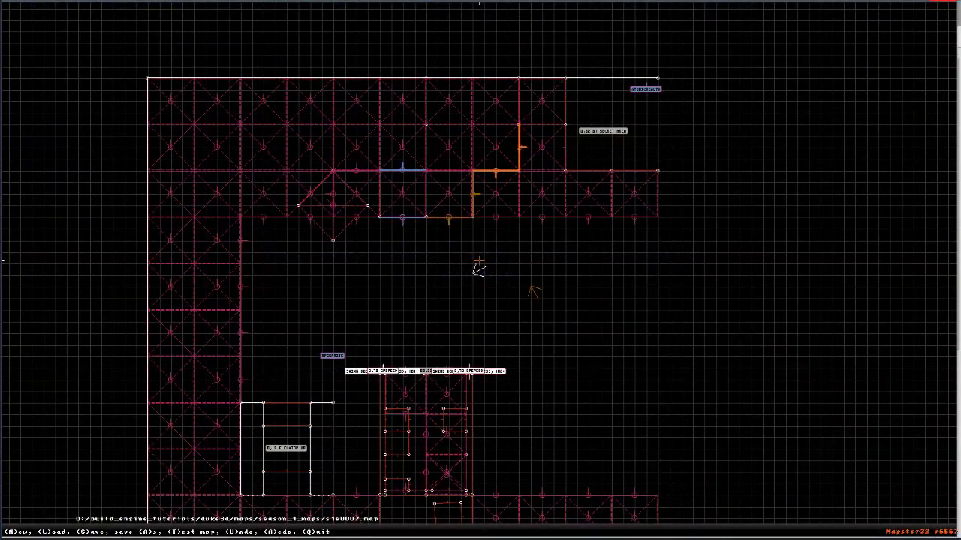
key("KP_Enter")
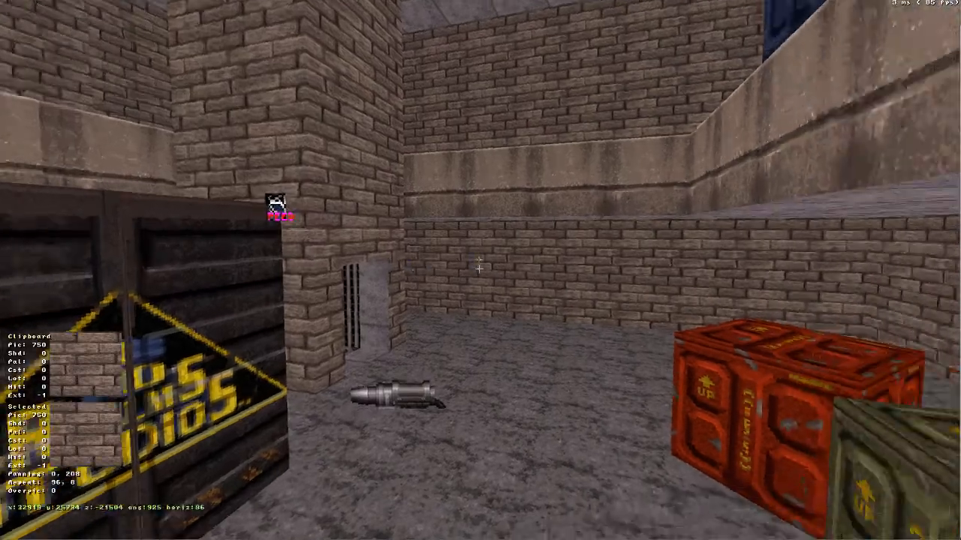
Try a texture repeat of 8, 12 on the brown crate wall beneath the ledge and view it from afar.
key("Right")
key("Up")
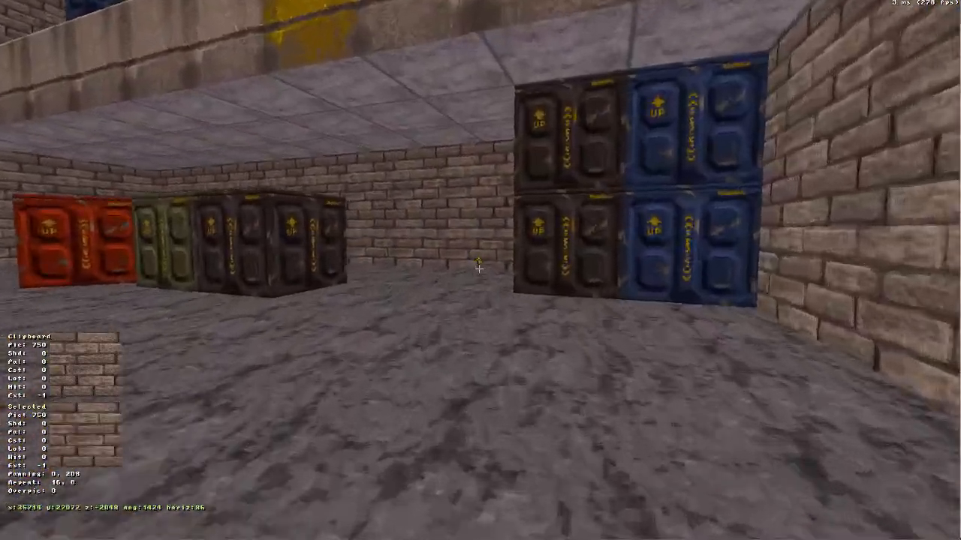
key("Right")
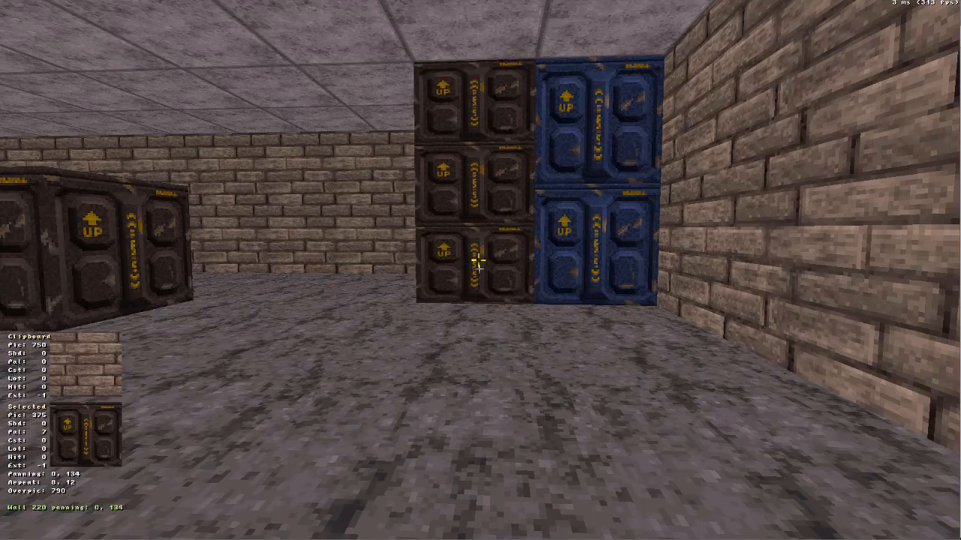
key("Down")
key("Down")
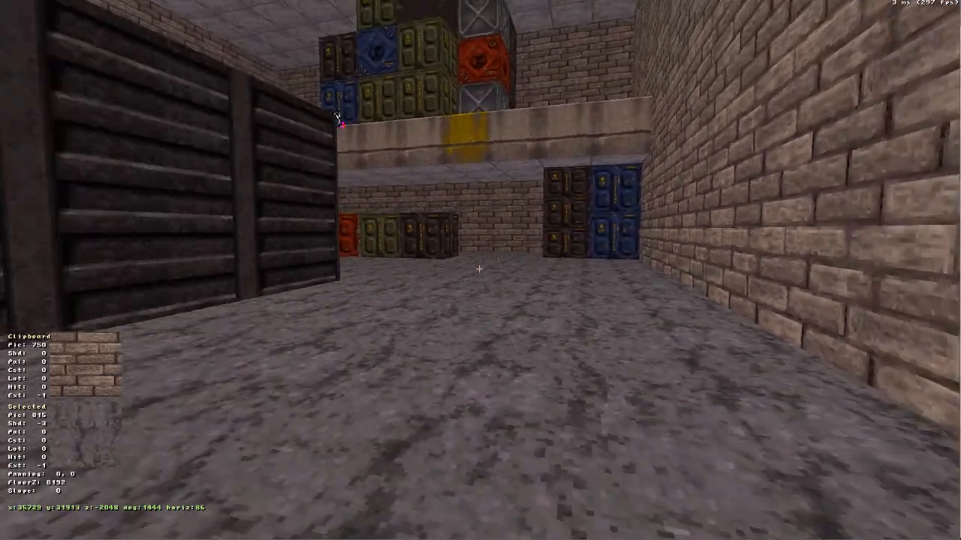
key("Up")
Try a texture repeat of 11, 12 on the brown crate wall, compare it from afar and restore the two-high crate layout.
key("Right")
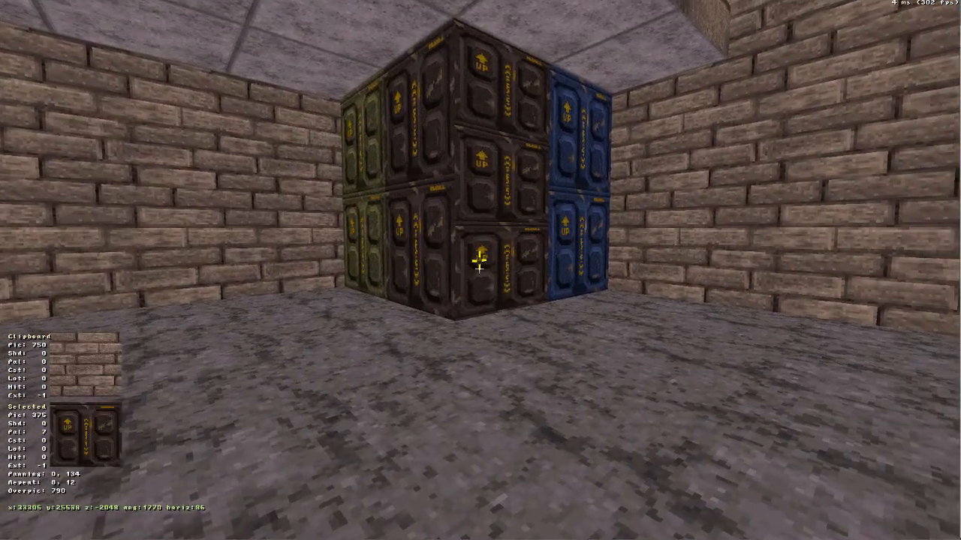
key("Up")
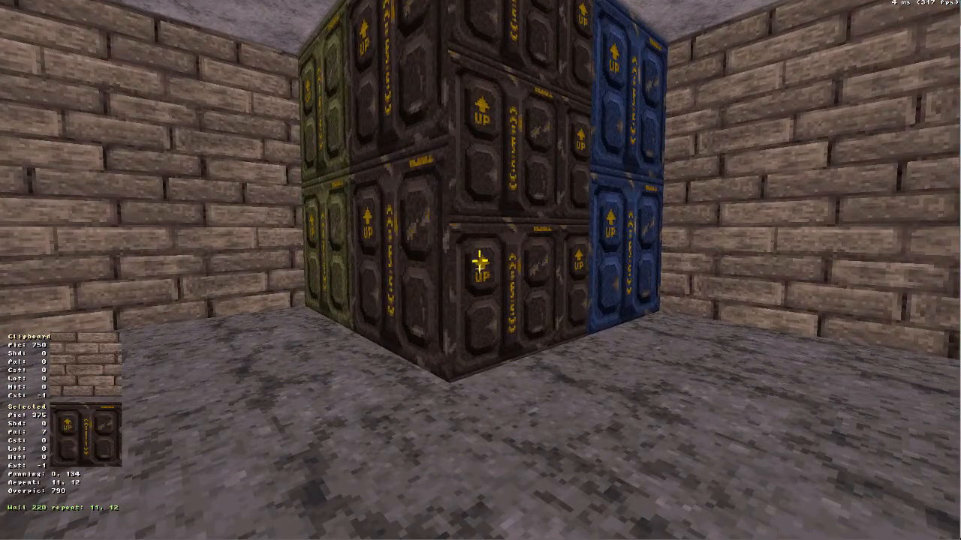
key("Down")
key("Left")
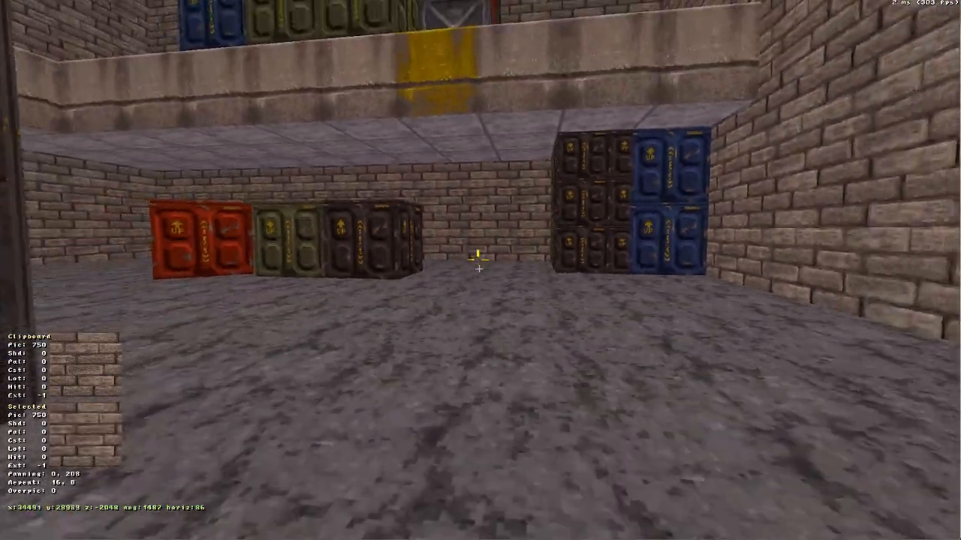
key("Down")
key("Left")
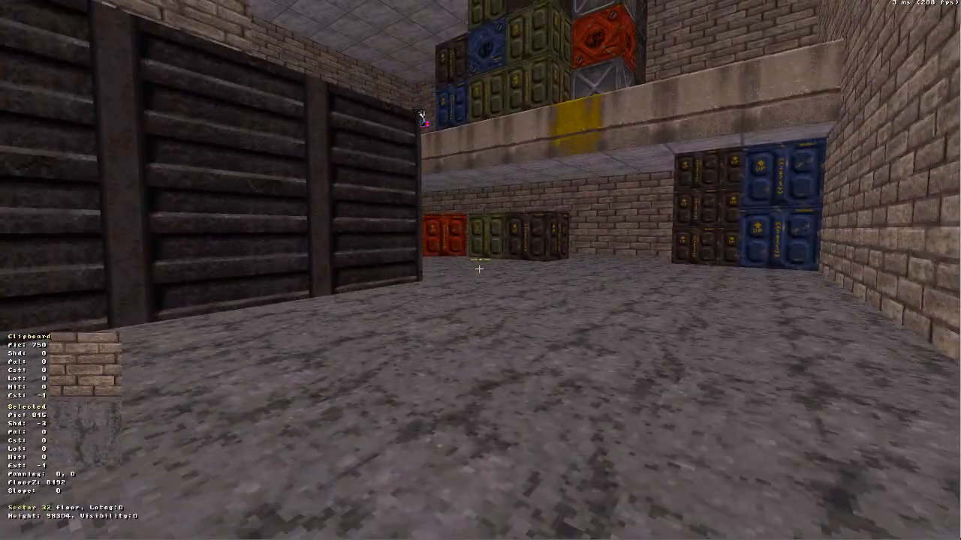
key("Right")
key("Up")
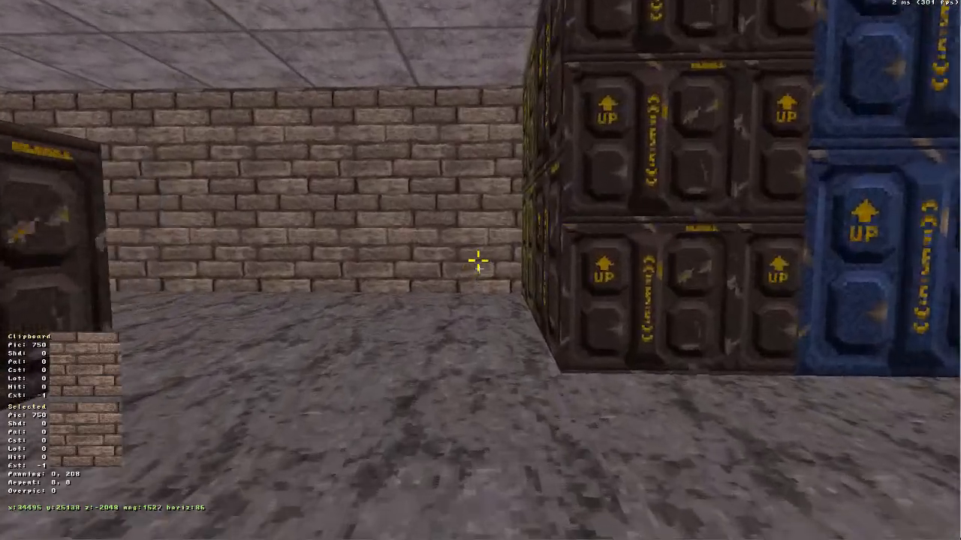
key("Down")
key("Left")
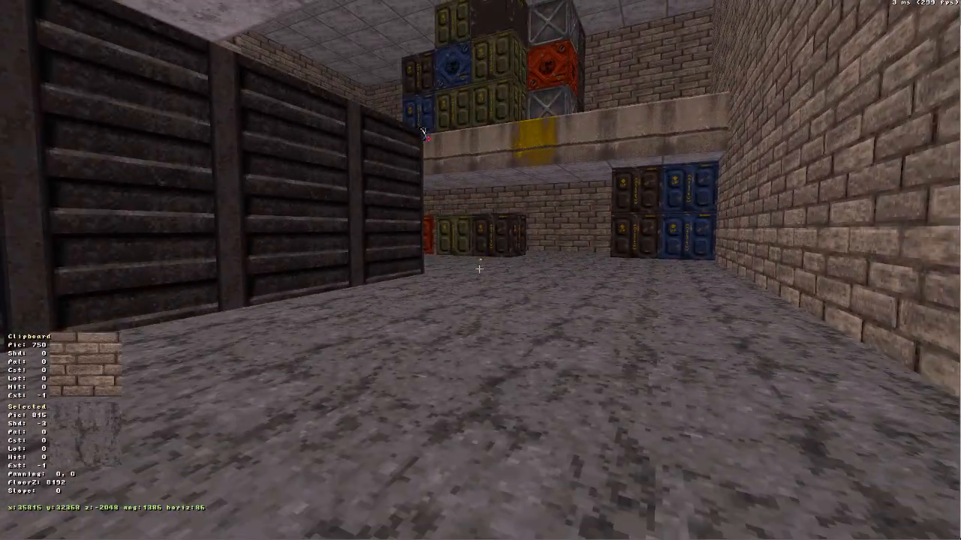
Copy texture 815 with shade -3 from the warehouse floor and paste it onto the ledge floor near the wooden crate.
key("Left")
key("ctrl+Right")
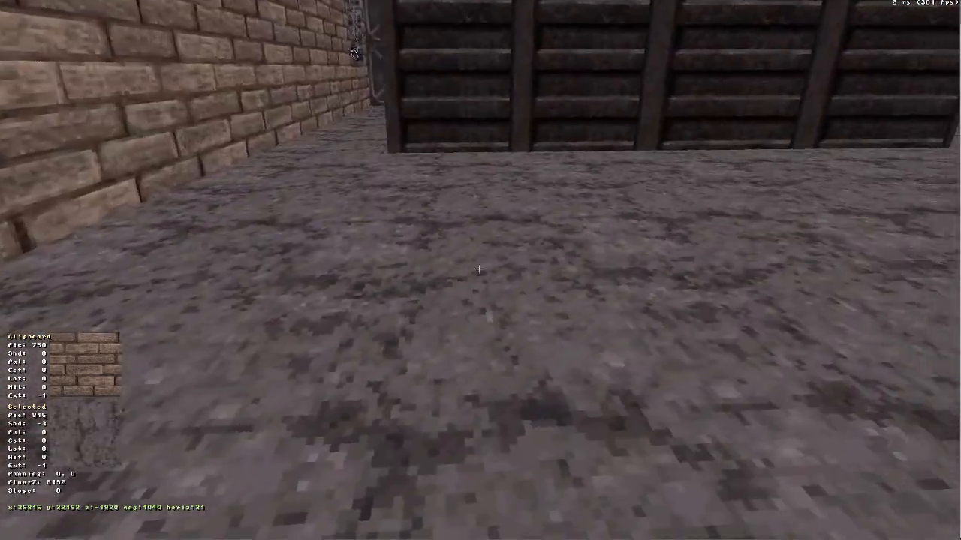
key("a")
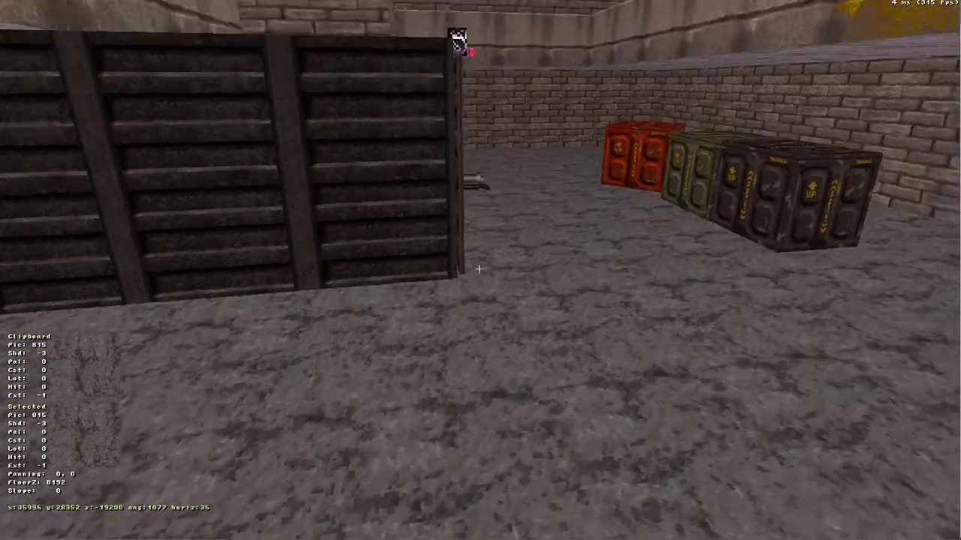
key("ctrl+Left")
key("Up")
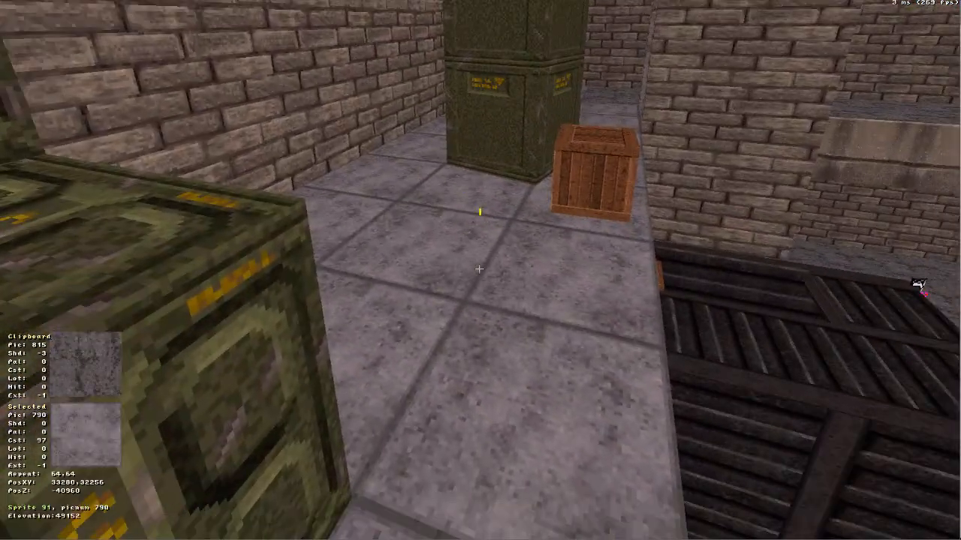
key("Return")
key("Return")
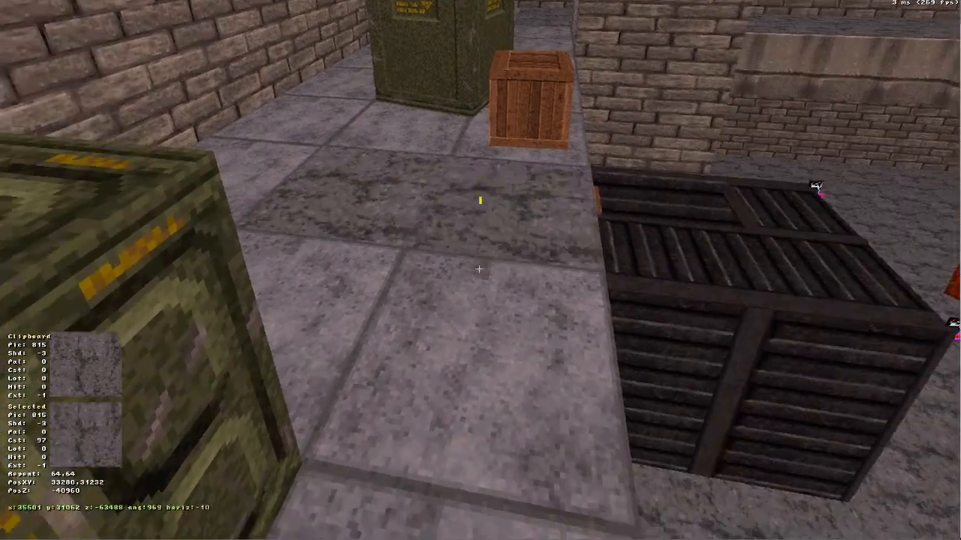
Paste the copied floor texture onto the ledge tiles between the green crates and along the back wall.
key("Return")
key("Return")
key("a")
key("ctrl+Right")
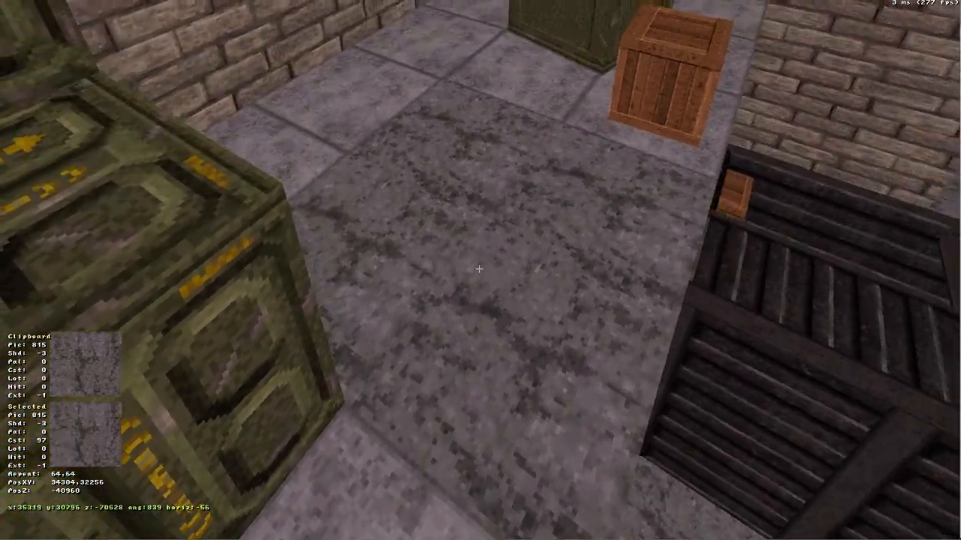
key("Up")
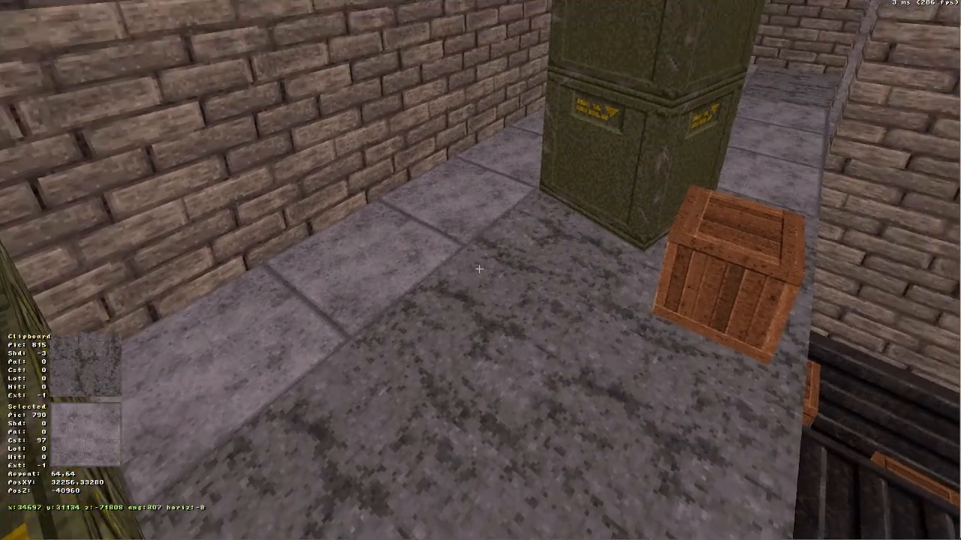
key("Return")
key("Return")
Paste the floor texture onto the tiles around the green crate stack at the ledge's end and check the coverage.
key("Down")
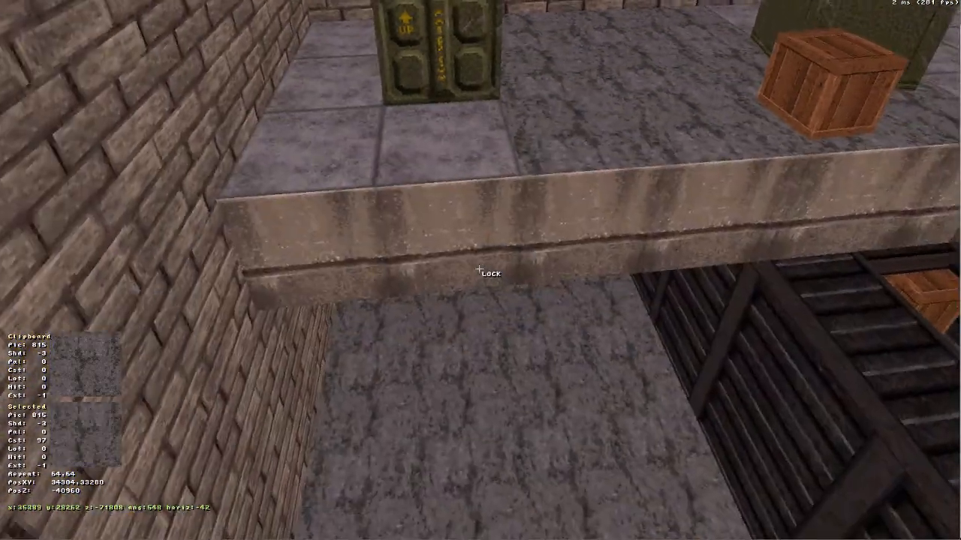
key("Return")
key("Return")
key("Down")
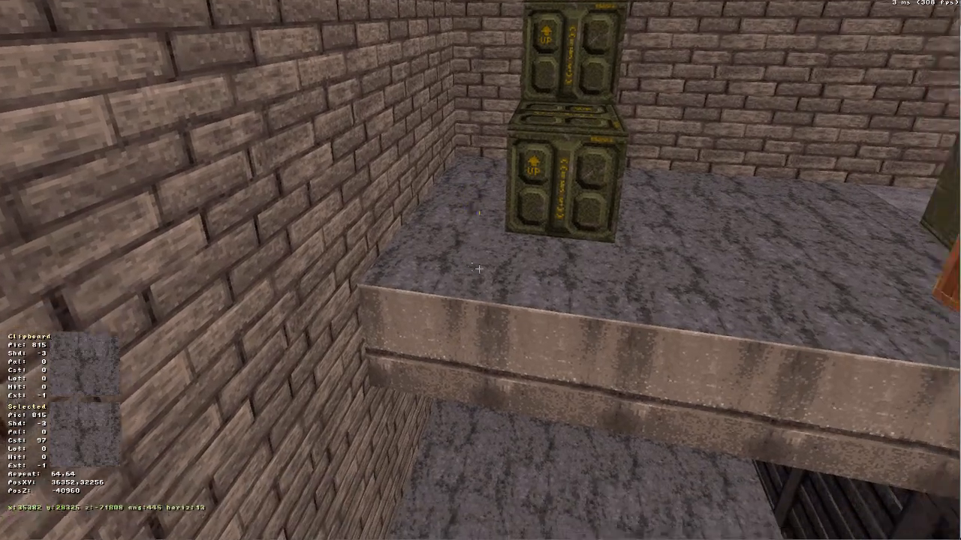
key("Up")
left_click(479, 269)
key("Down")
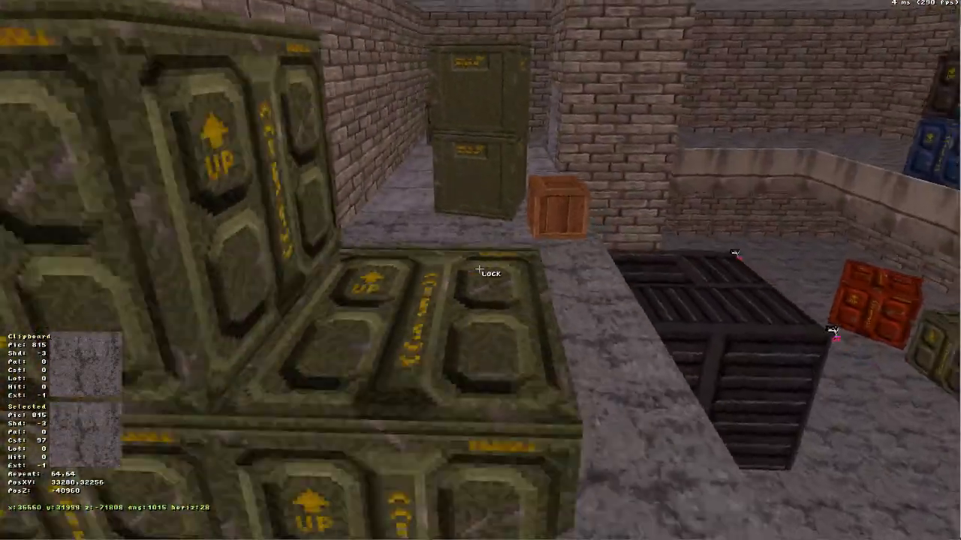
Paste the floor texture onto the ledge tiles behind the tall green crates, up to the corner crate and vent.
key("Up")
key("Left")
key("Return")
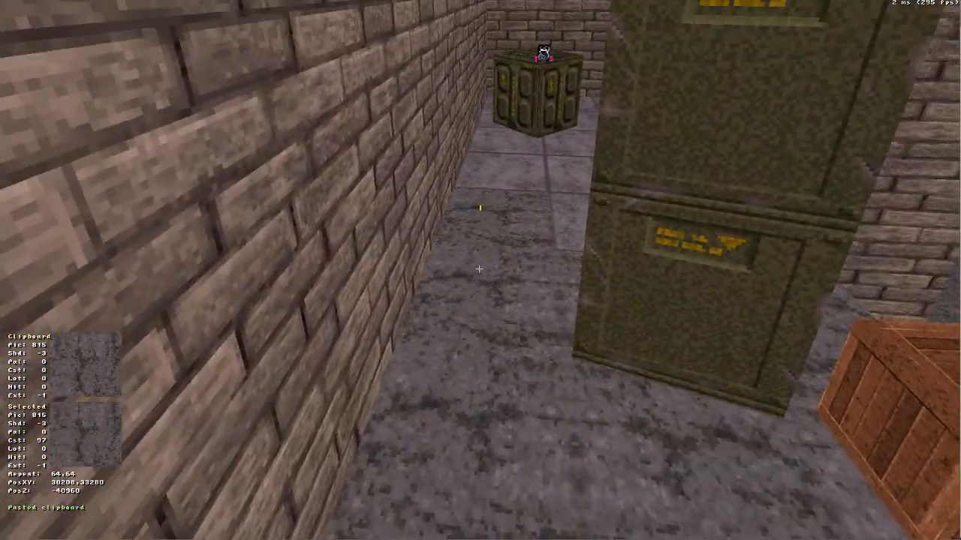
key("Up")
key("Return")
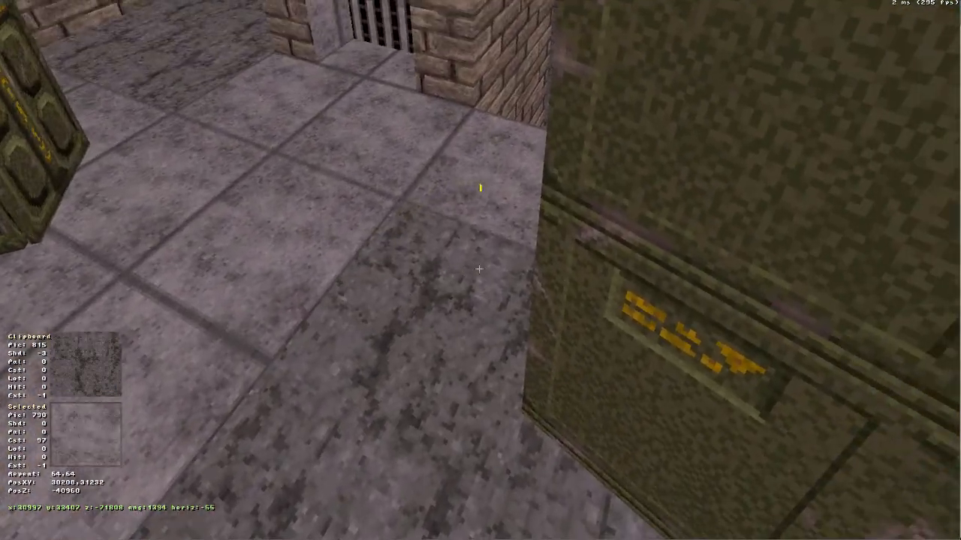
key("Left")
key("Return")
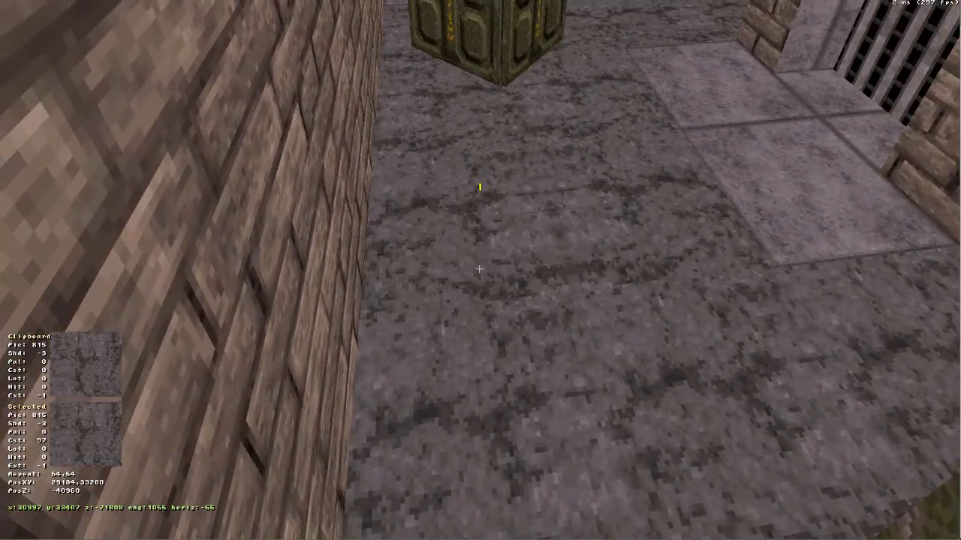
key("Right")
key("Return")
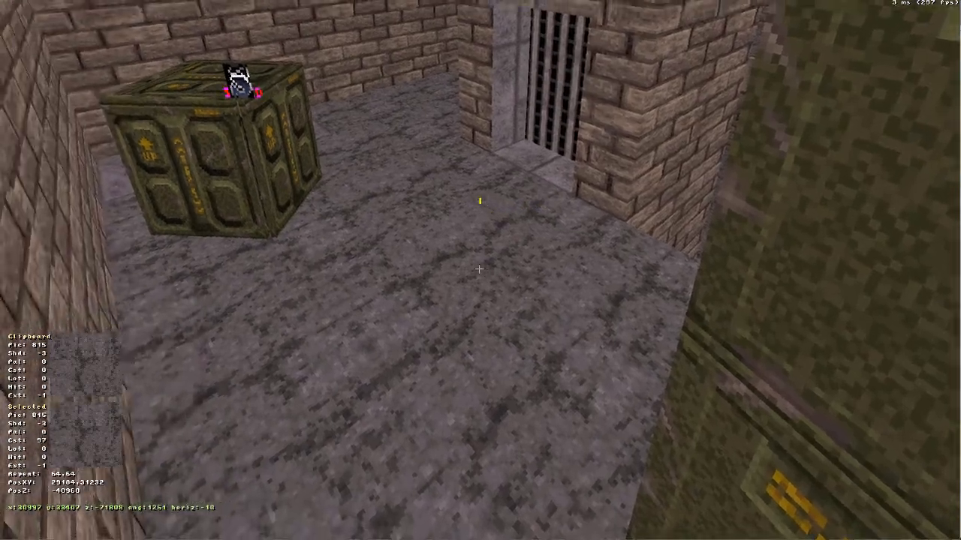
Paste the floor texture onto the remaining ledge floor tiles past the vent and beside the coloured crate stack.
left_click_drag(479, 268, 479, 269, "ctrl")
key("Up")
key("Down")
key("Return")
key("Return")
key("Down")
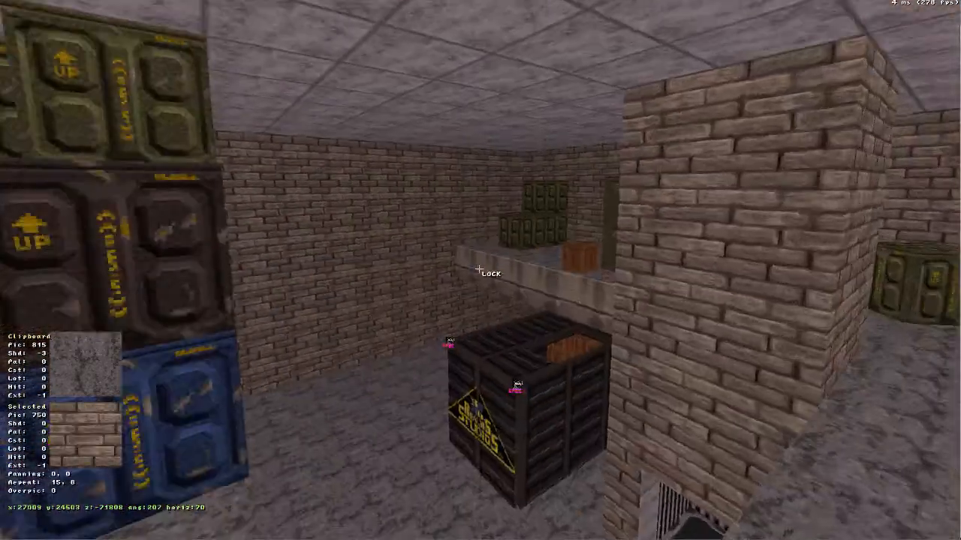
Survey the retextured ledges across the room and descend beneath the overhang to examine its underside tiles.
left_click(479, 268)
key("Up")
key("z")
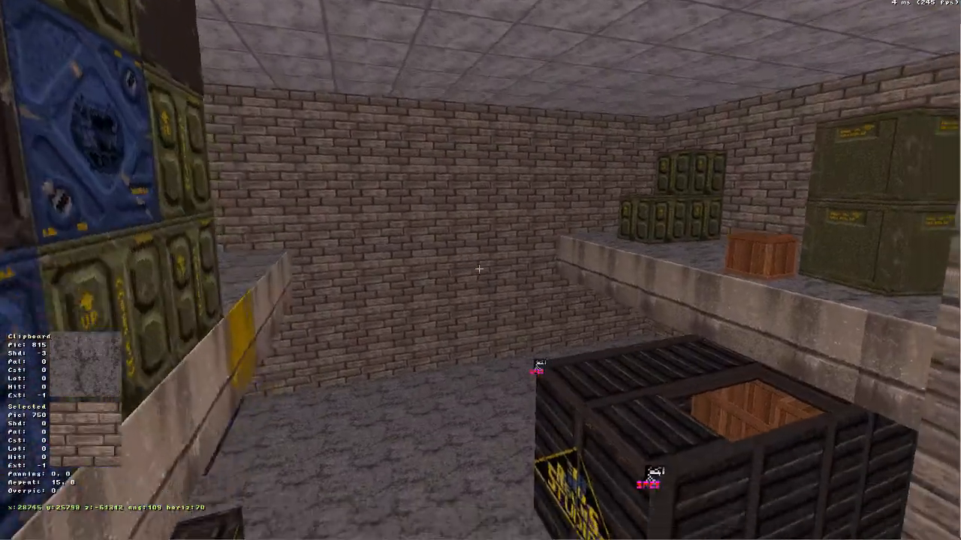
key("z")
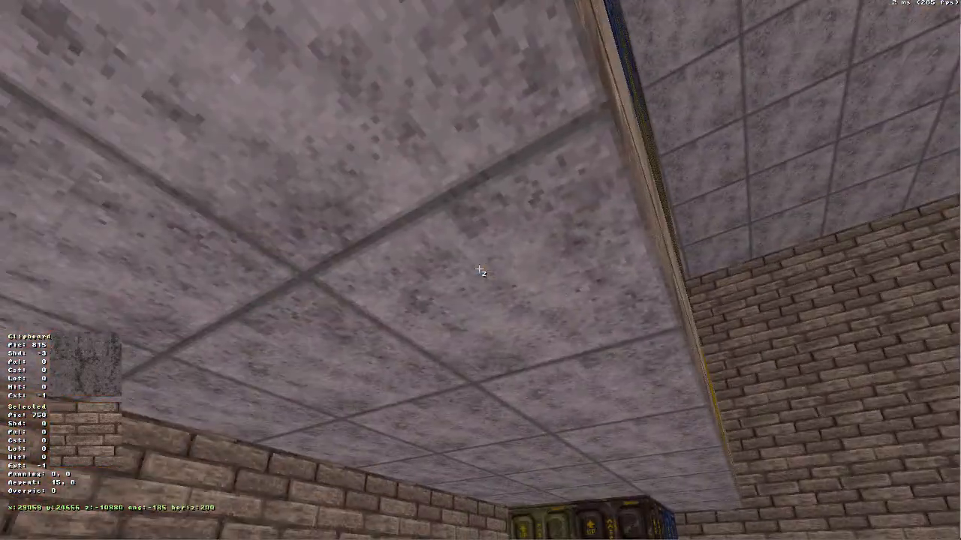
left_click_drag(479, 269, 479, 269)
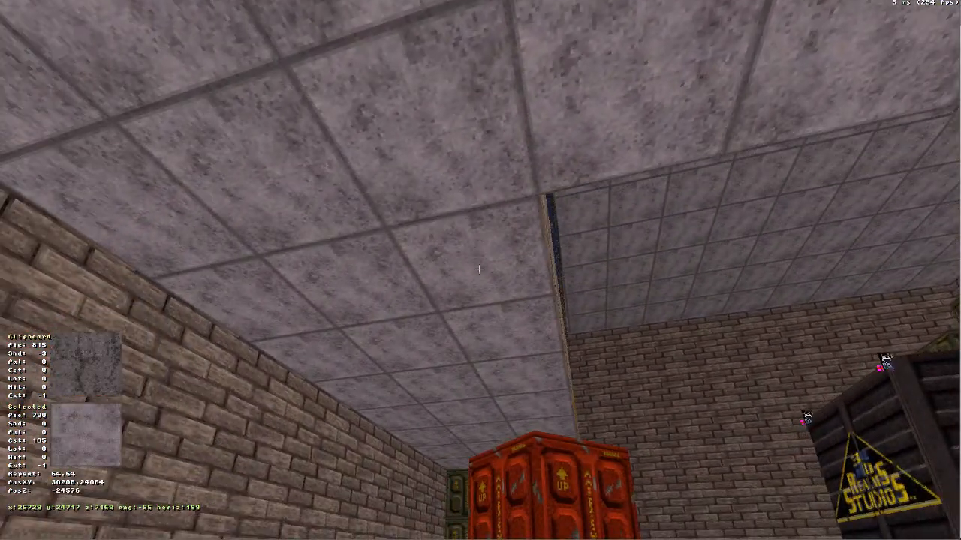
Try the floor texture on several underside tiles of the overhang near the orange crate.
right_click_drag(479, 269, 490, 253)
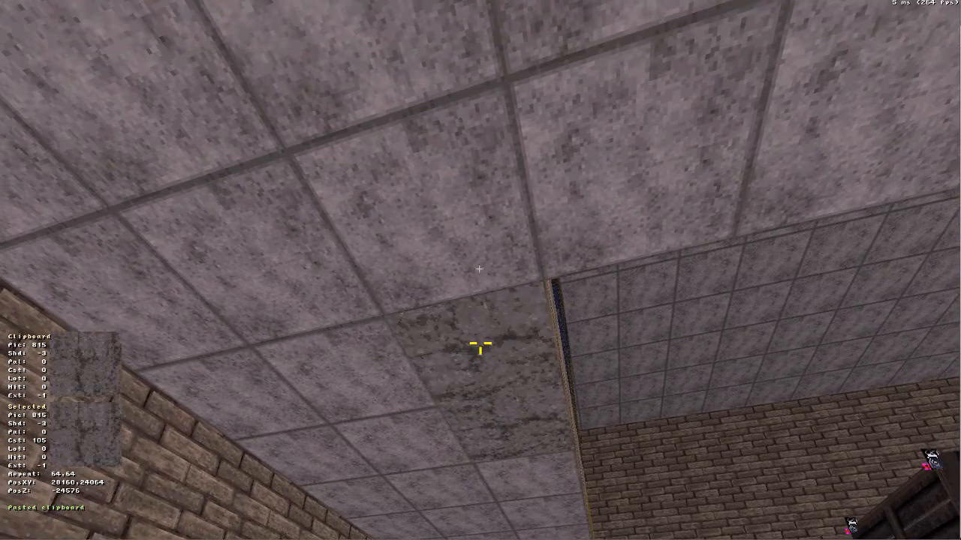
key("Return")
right_click_drag(479, 269, 445, 191)
right_click_drag(479, 269, 500, 150)
key("Down")
Copy the original light tile texture and paste it back over the overhang's underside tiles that carry the floor texture.
key("Tab")
key("Down")
right_click_drag(479, 268, 45, 272)
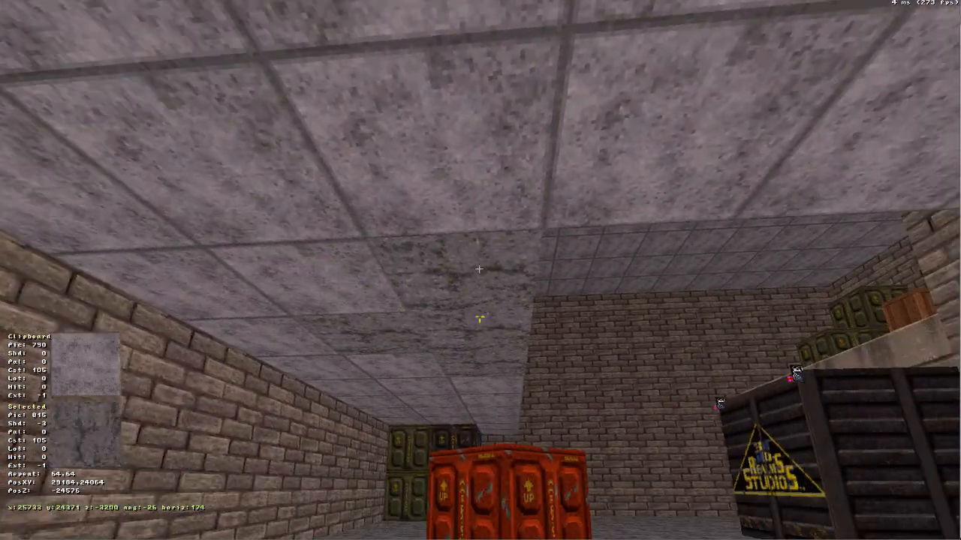
key("Return")
key("Up")
key("Return")
right_click_drag(479, 269, 479, 320)
key("Return")
Survey the warehouse from floor to ceiling, examining the overhangs, both ledges, the crate stacks and the pillar openings.
right_click_drag(479, 269, 948, 443)
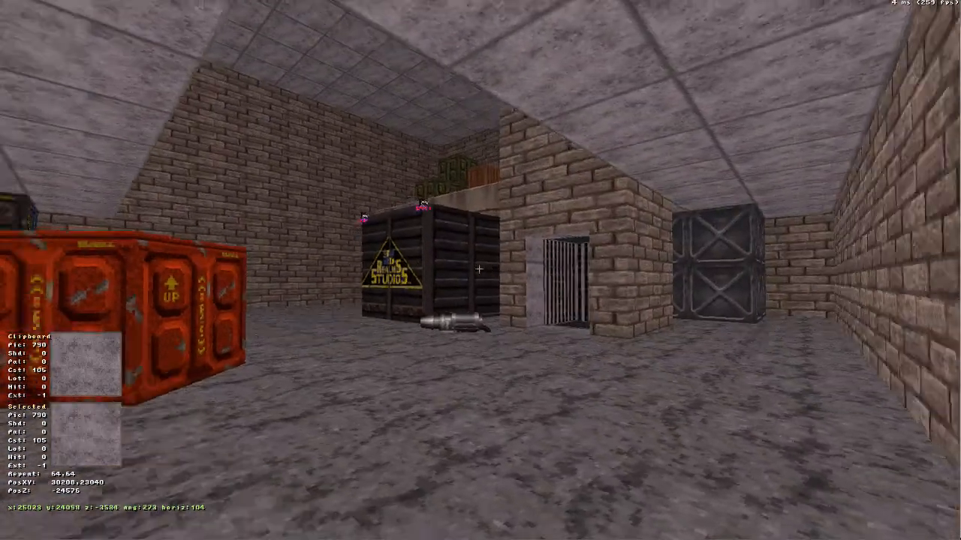
key("Up")
right_click_drag(479, 268, 948, 316)
key("a")
key("a")
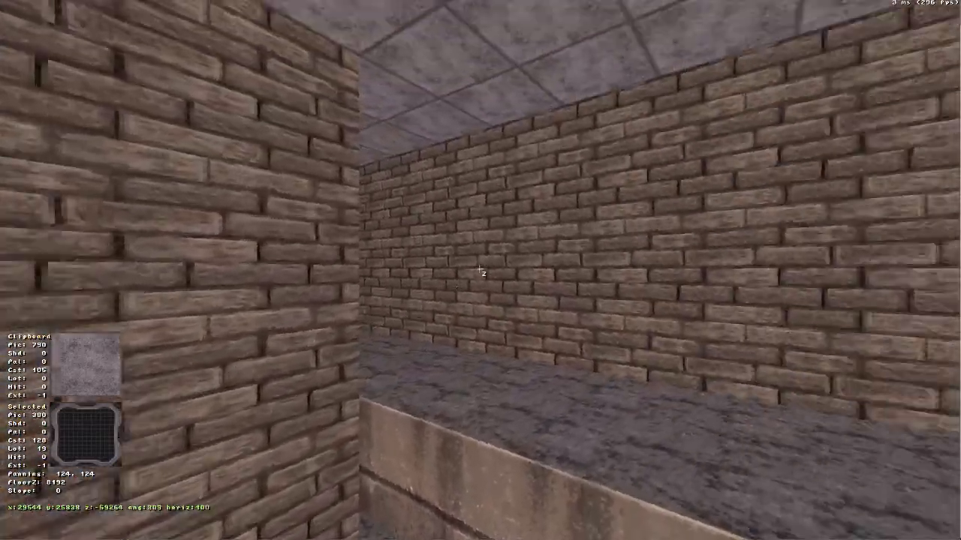
left_click_drag(479, 269, 631, 405)
key("a")
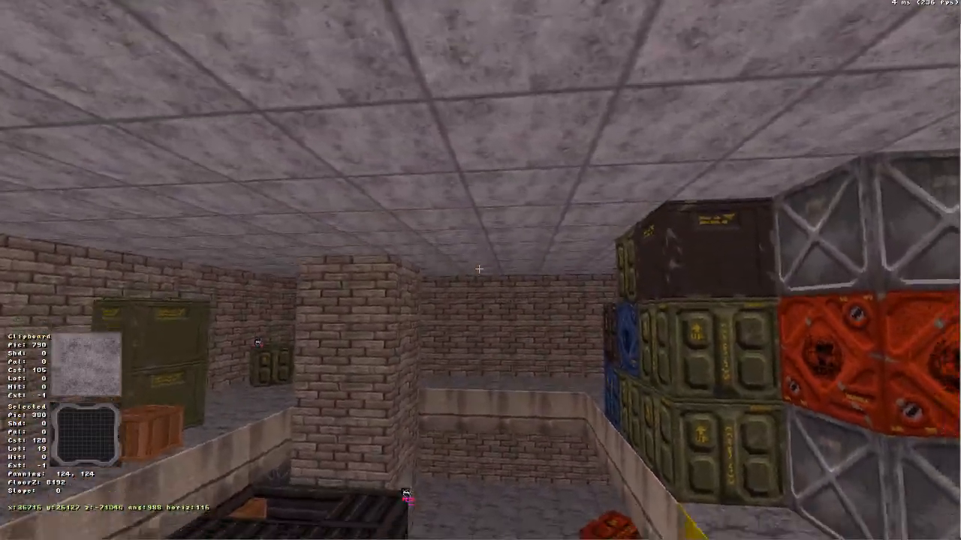
key("z")
left_click_drag(479, 269, 490, 348)
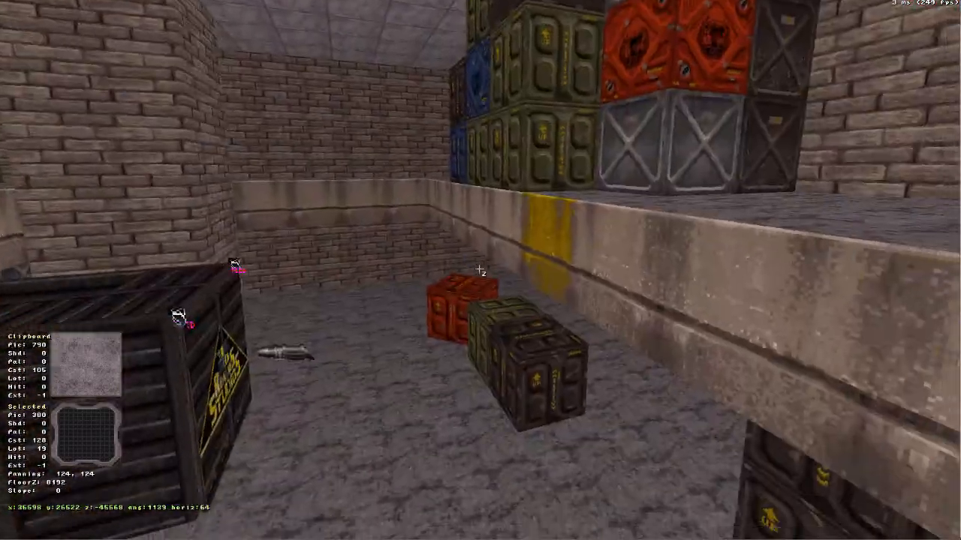
key("comma")
key("a")
key("period")
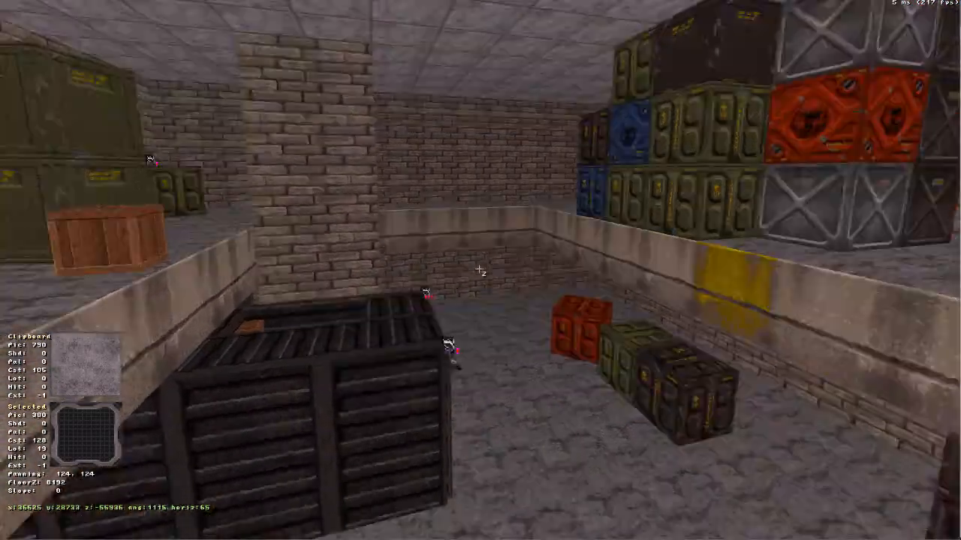
key("comma")
key("z")
right_click_drag(479, 270, 480, 269)
left_click_drag(479, 269, 479, 270)
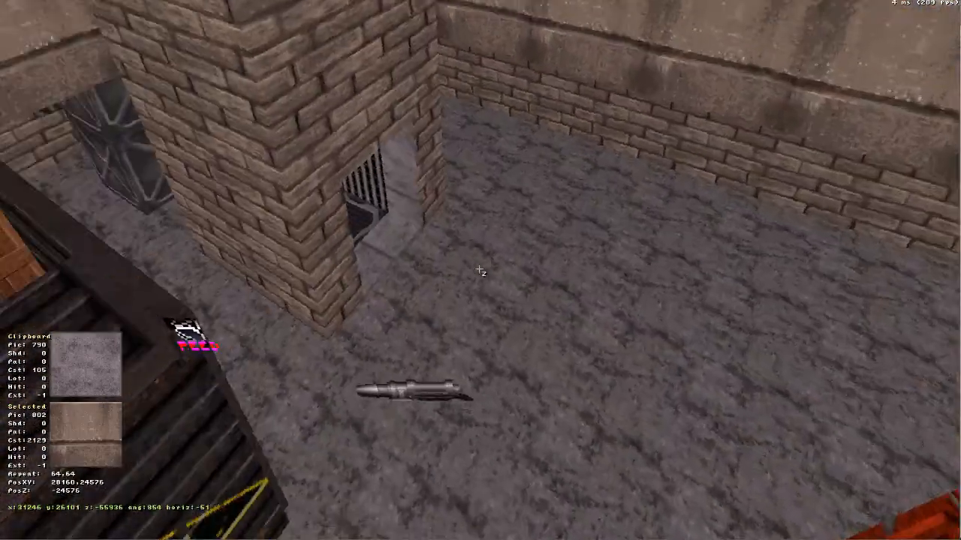
Copy the warehouse floor texture and paste it onto the floor of the grated recess in the brick pillar.
right_click_drag(479, 269, 479, 268)
key("Tab")
left_click_drag(479, 269, 478, 269)
right_click_drag(479, 269, 479, 268)
key("Return")
Apply metal trim tile 797 to the grated recess's side walls and ceiling, reorienting and panning the ceiling texture to frame the opening.
key("v")
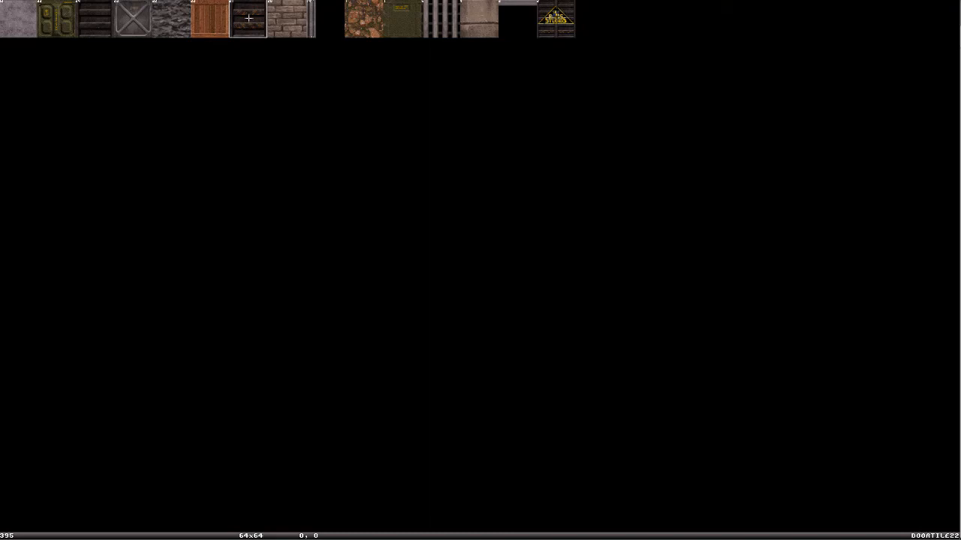
left_click(325, 17)
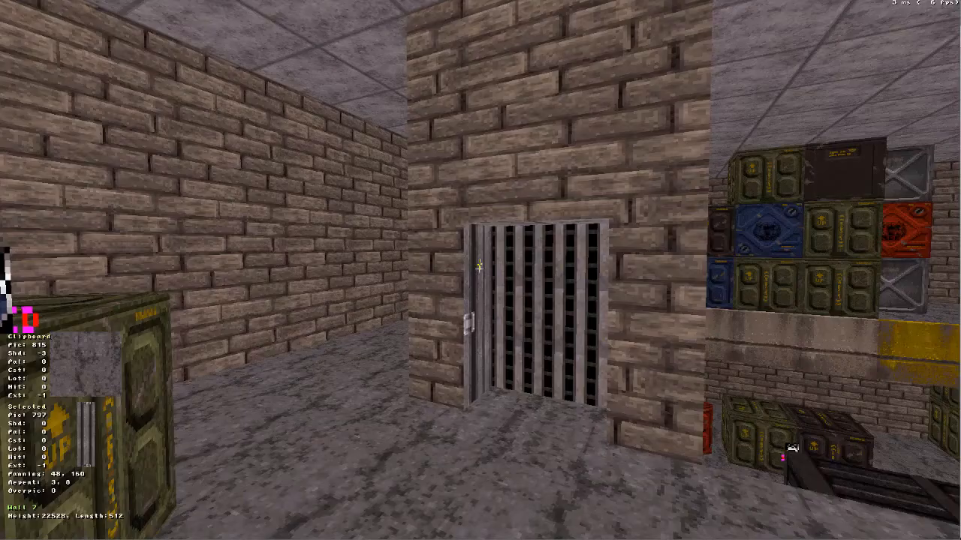
key("Up")
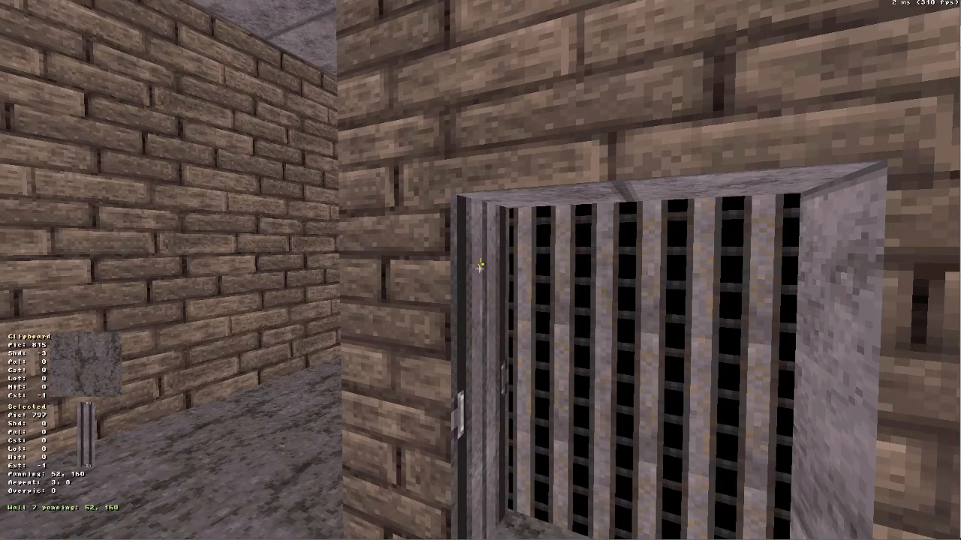
key("Tab")
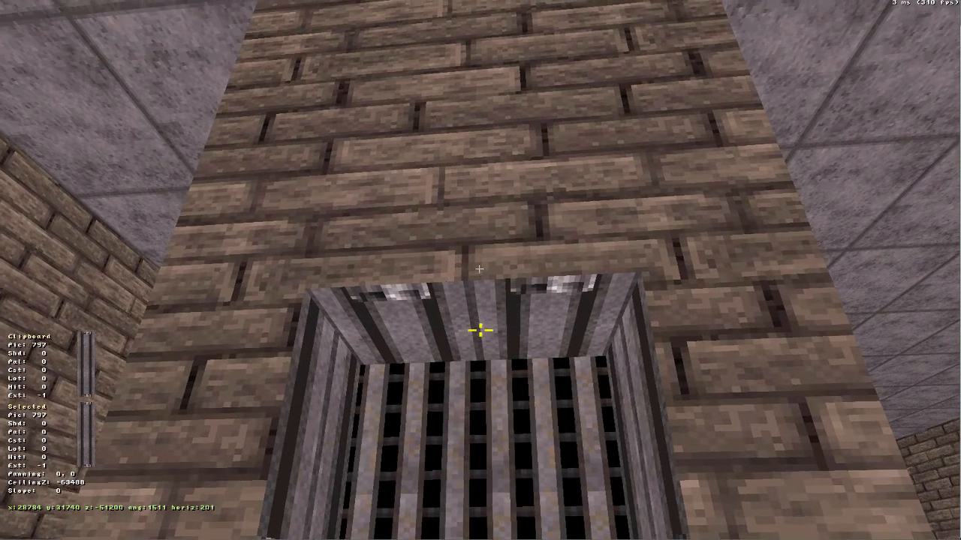
key("f")
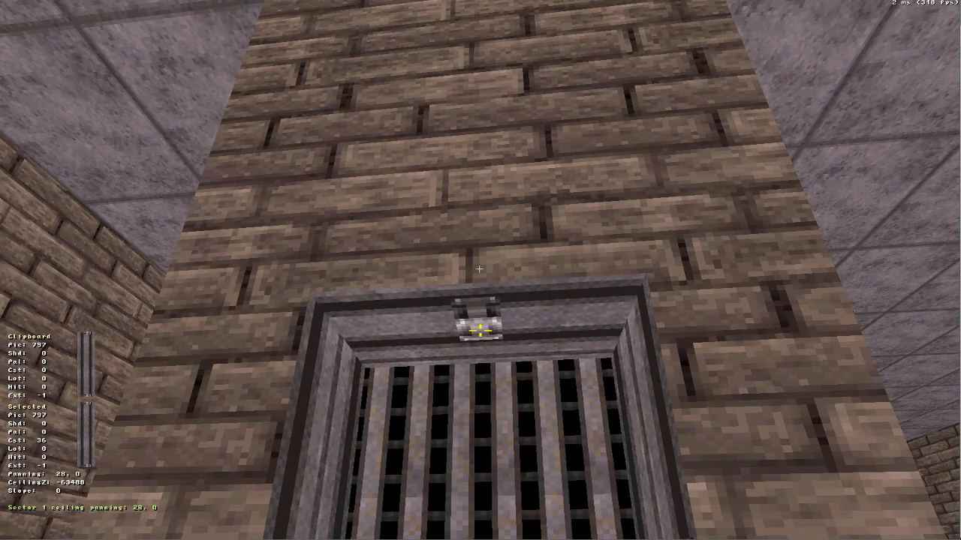
key("KP_6")
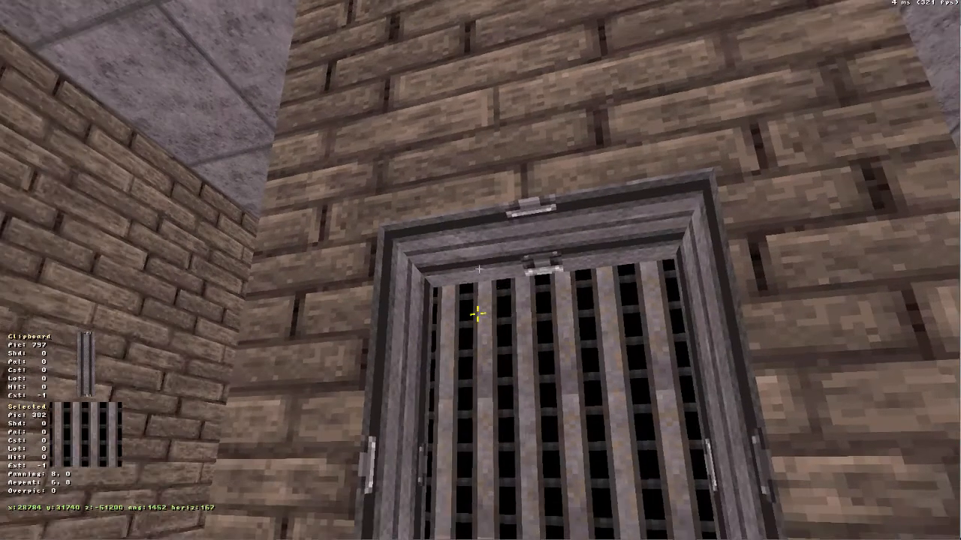
Pan the recess's side-wall trim to line up with its ceiling frame, using 4, 19 on the left wall and 254, 19 on the right.
key("slash")
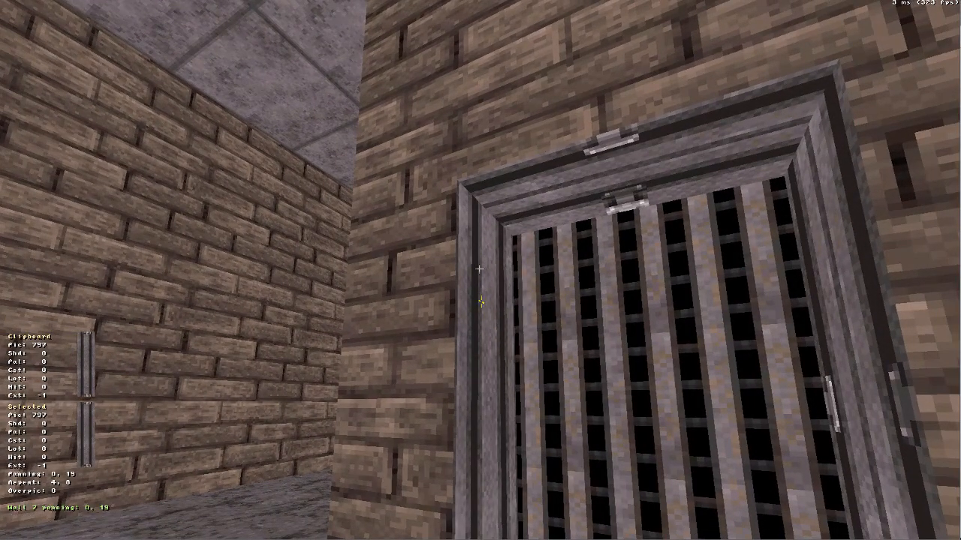
key("KP_6")
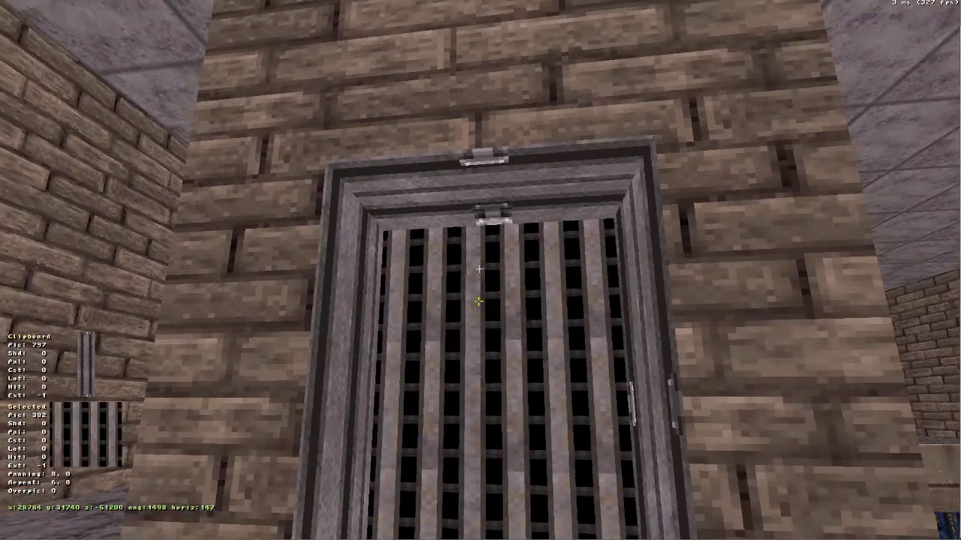
key("Return")
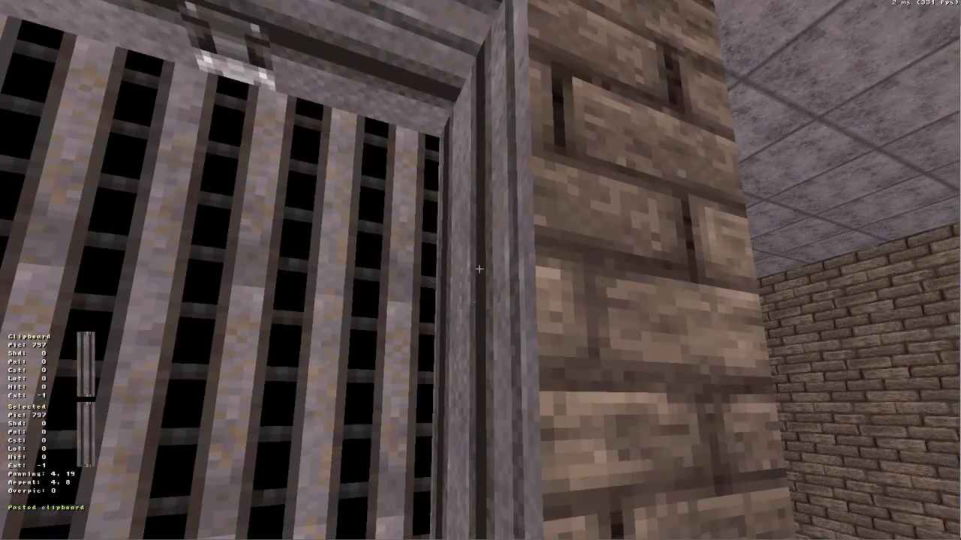
key("KP_4")
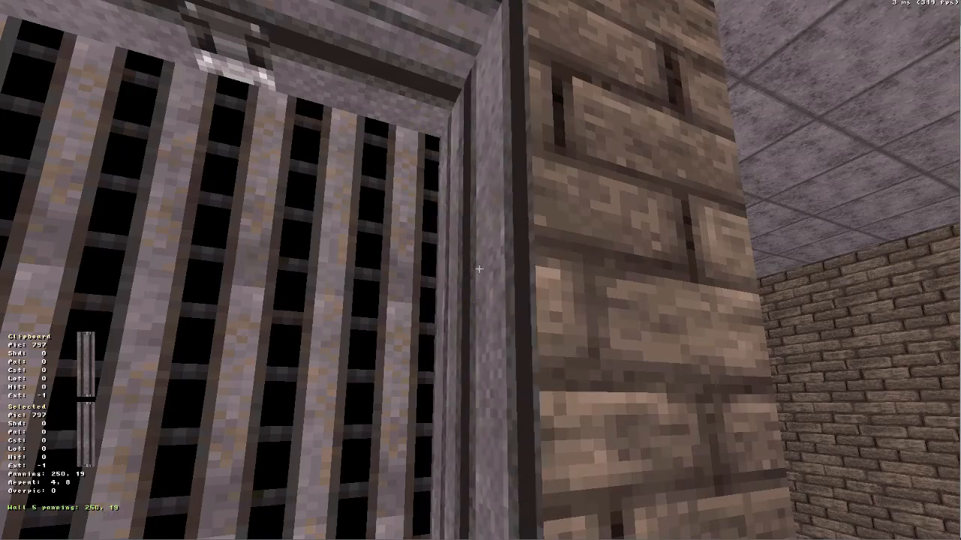
key("Down")
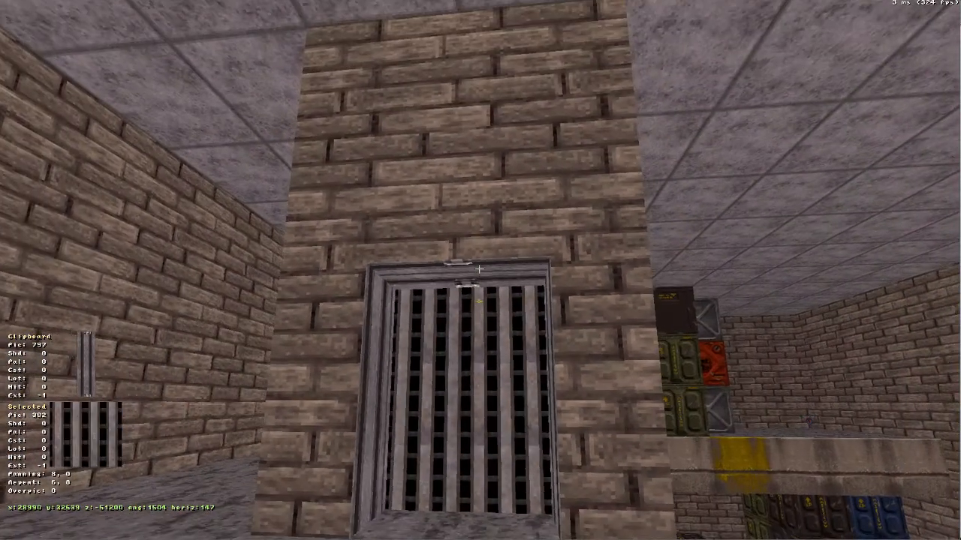
Darken the grated recess by setting its side walls, floor and ceiling to shade 7, and check it from both sides.
key("period")
key("a")
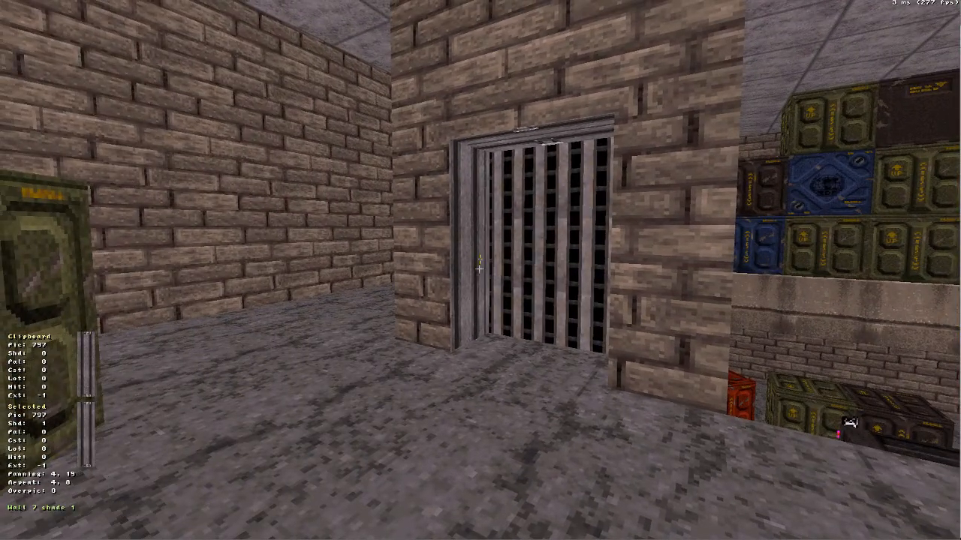
key("KP_Subtract")
key("KP_Subtract")
key("KP_Subtract")
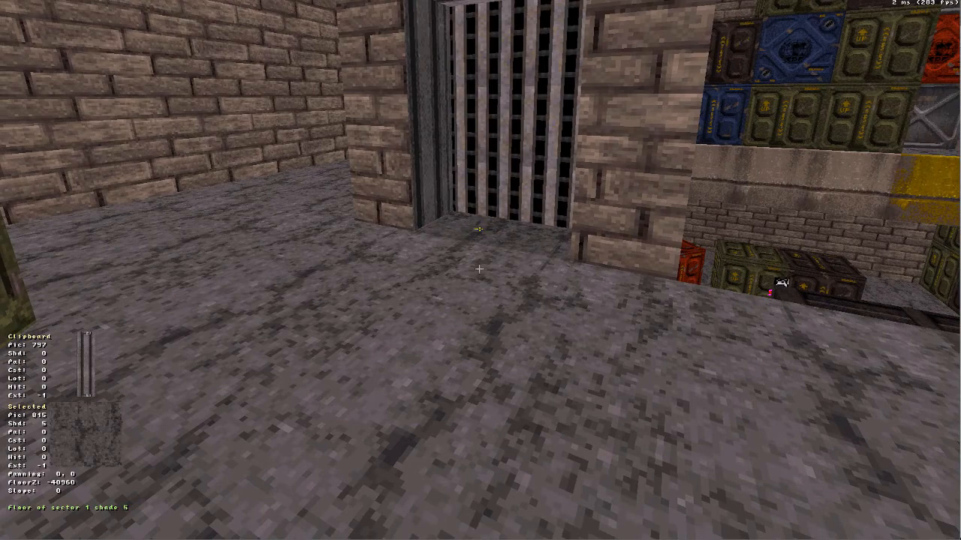
key("Tab")
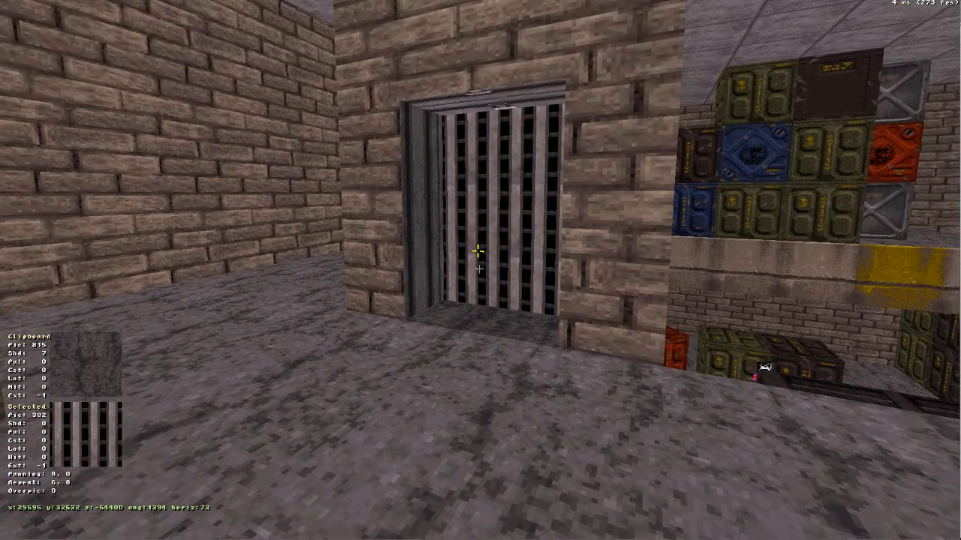
key("comma")
key("z")
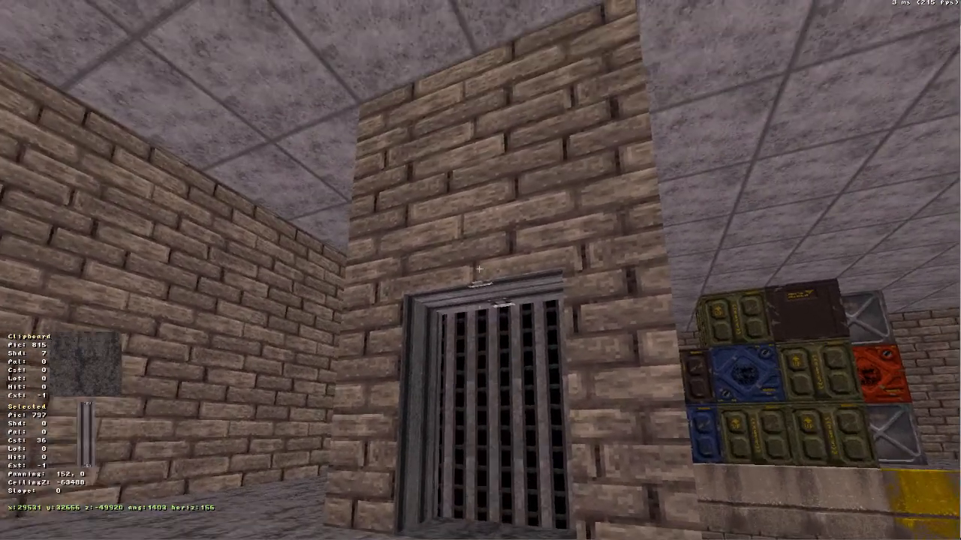
key("comma")
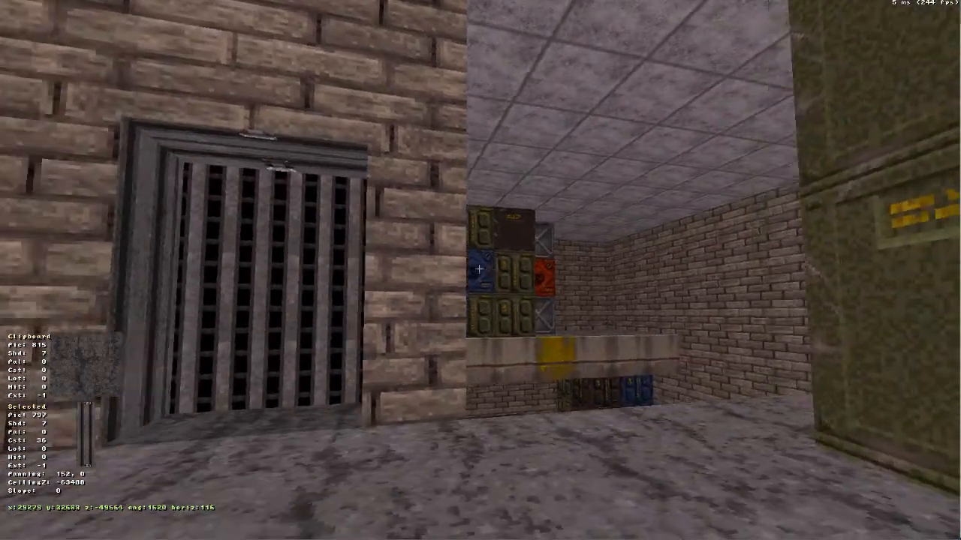
key("period")
key("a")
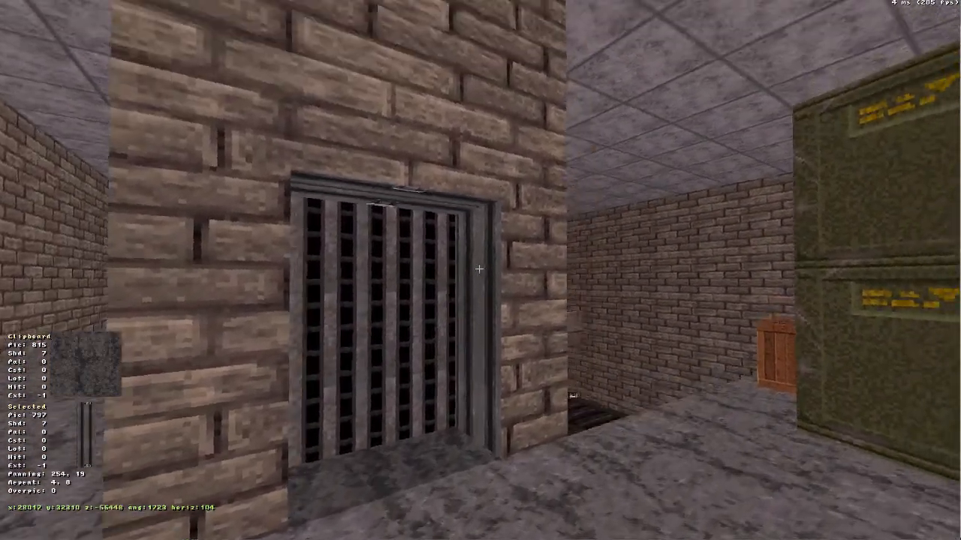
Reset the brick texture on the pillar face above and beside the grated recess and align its wall sections.
key("slash")
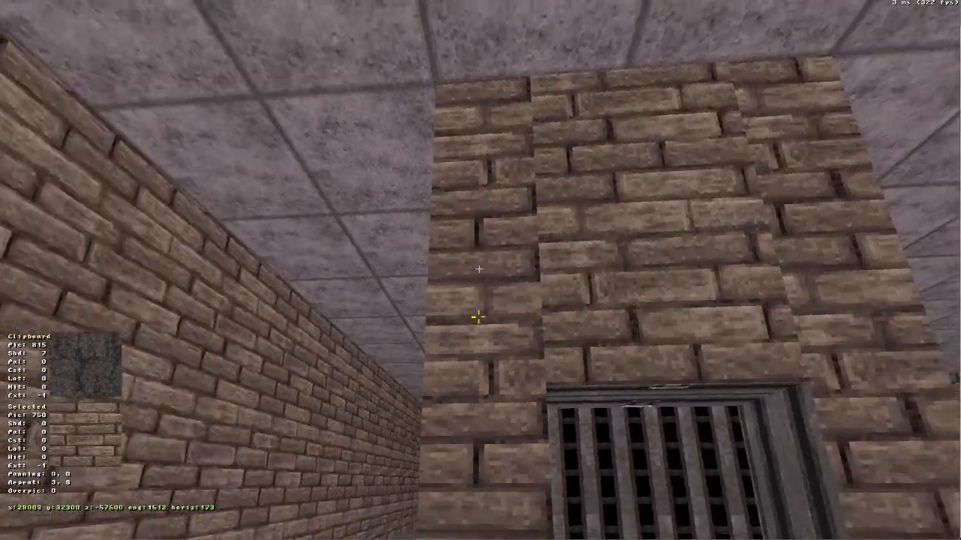
key("slash")
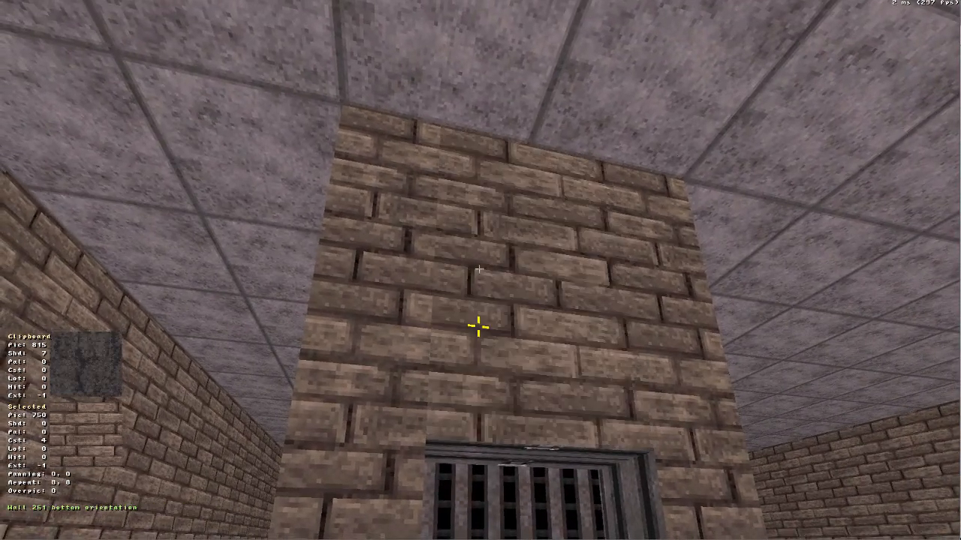
key("period")
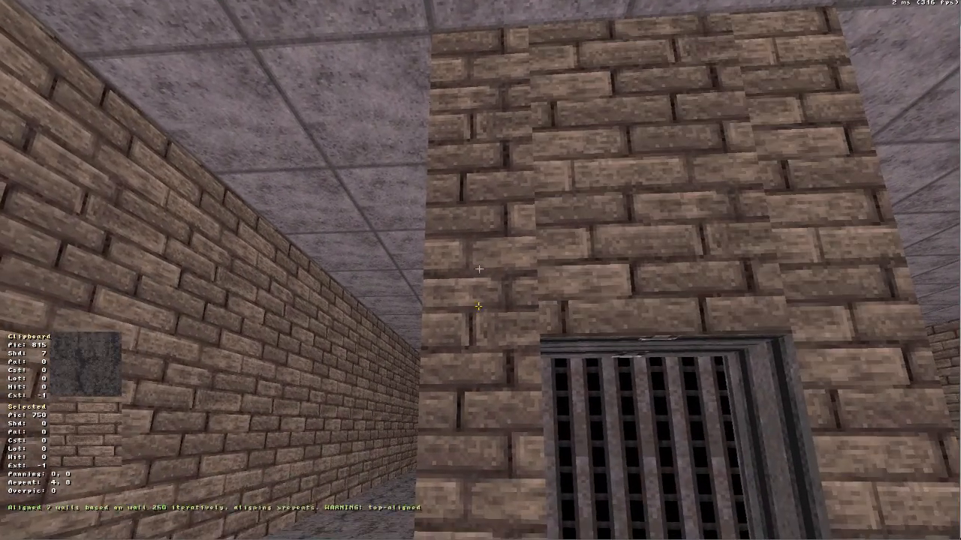
key("Down")
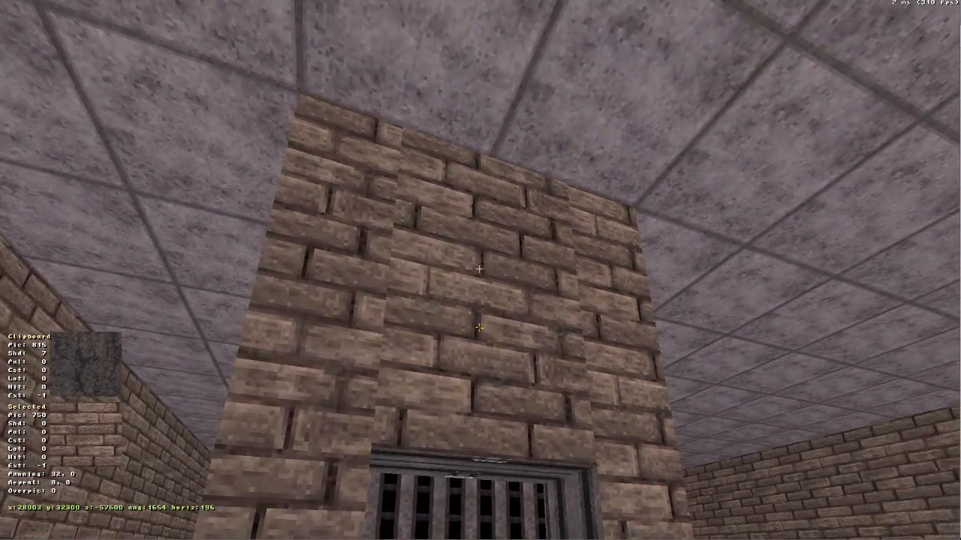
key("Up")
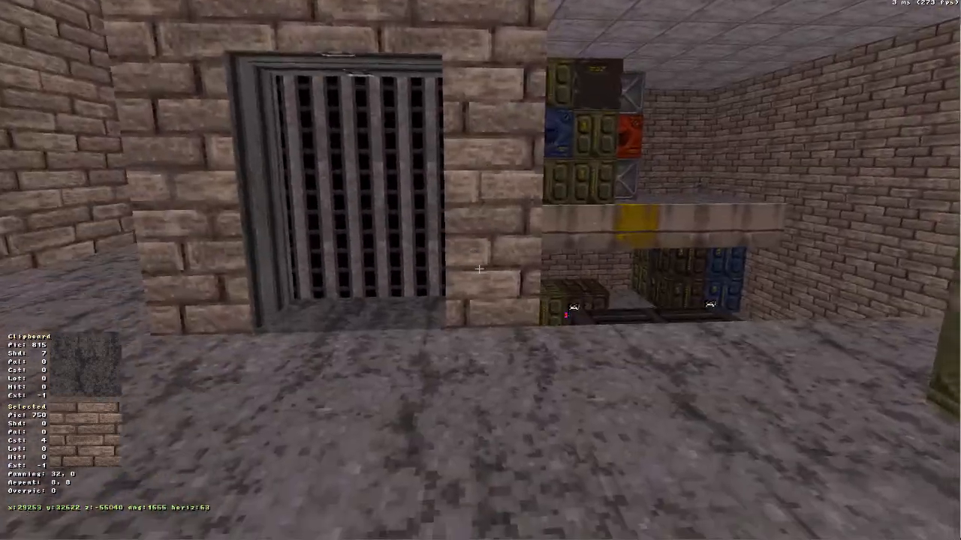
Tour the warehouse again, examining the black container, the area beneath the overhang, the pillar, ledges and main ceiling.
key("Left")
key("Down")
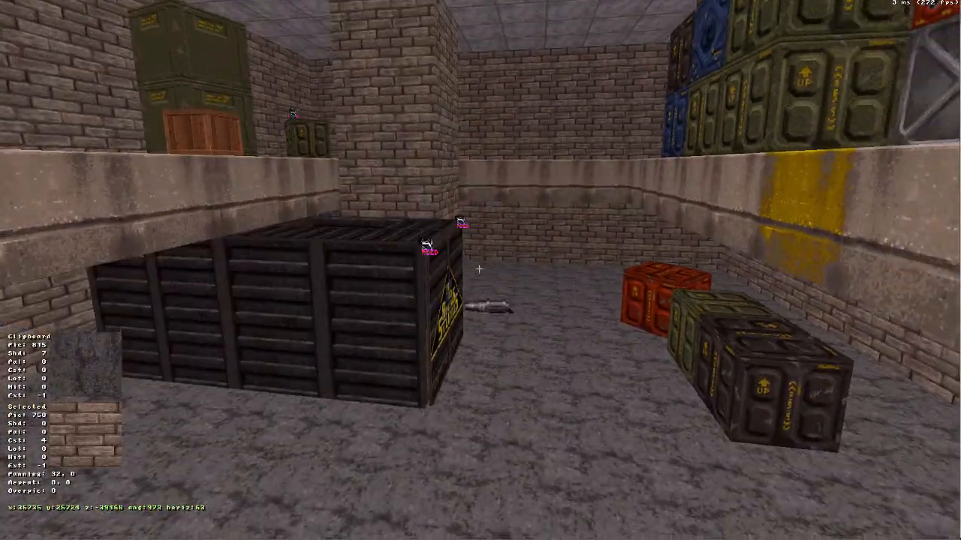
key("Up")
key("Left")
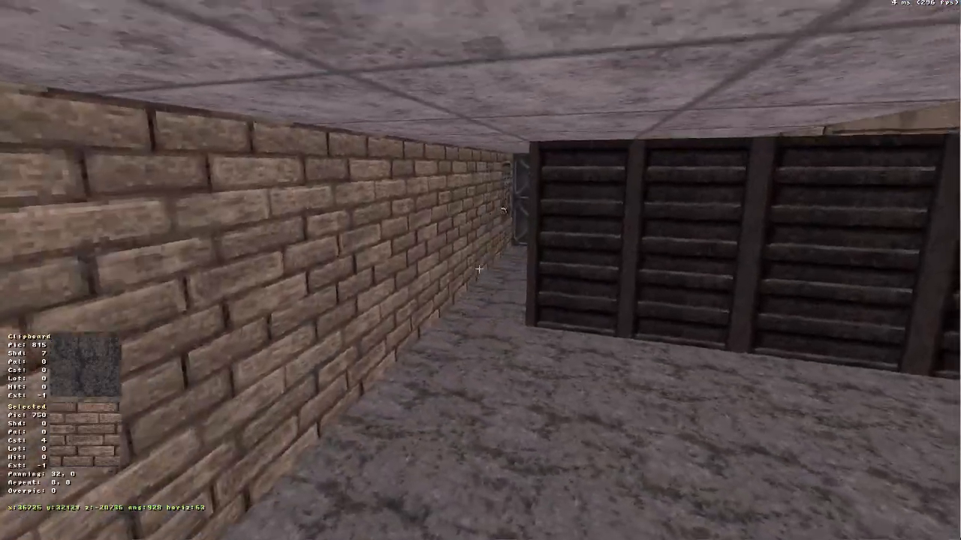
key("Right")
key("Up")
left_click_drag(479, 270, 479, 270)
right_click_drag(479, 270, 479, 270)
key("a")
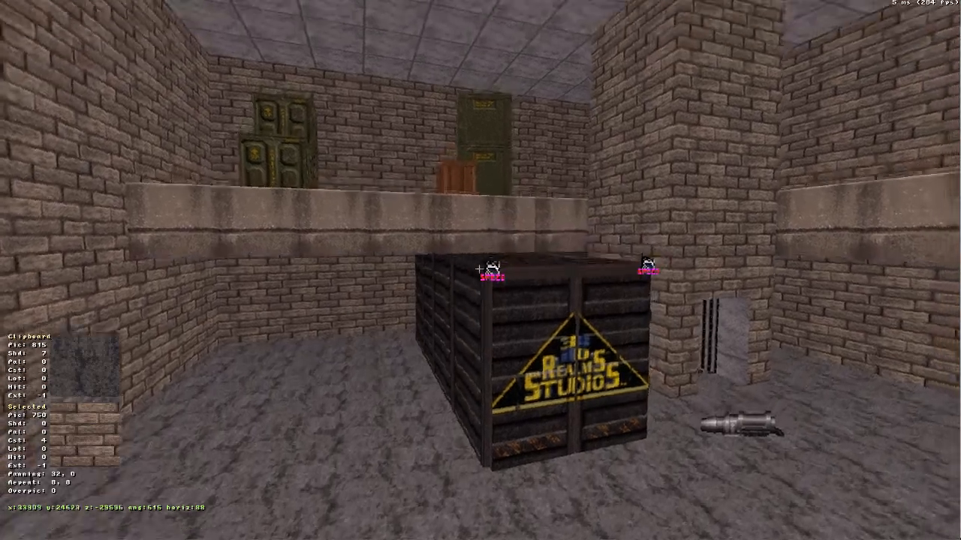
key("Up")
key("a")
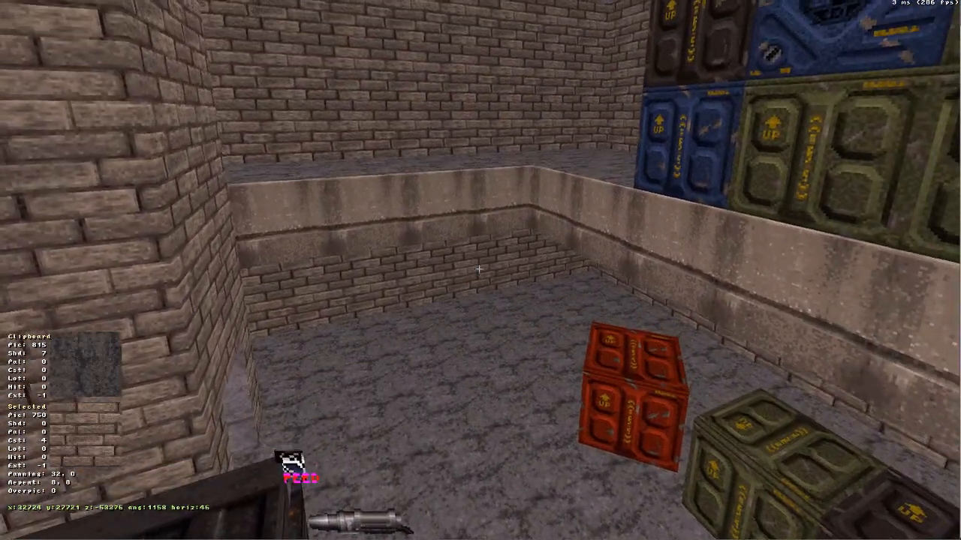
right_click_drag(479, 269, 479, 269)
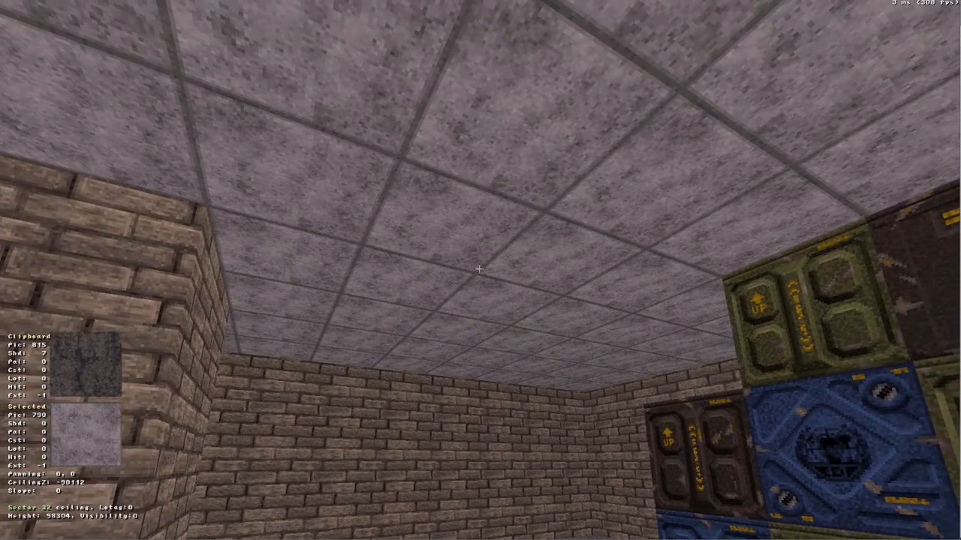
Copy the ceiling's tile 790 and try it on the concrete trim panels of the far ledge and the crate-stack ledge.
key("Tab")
key("s")
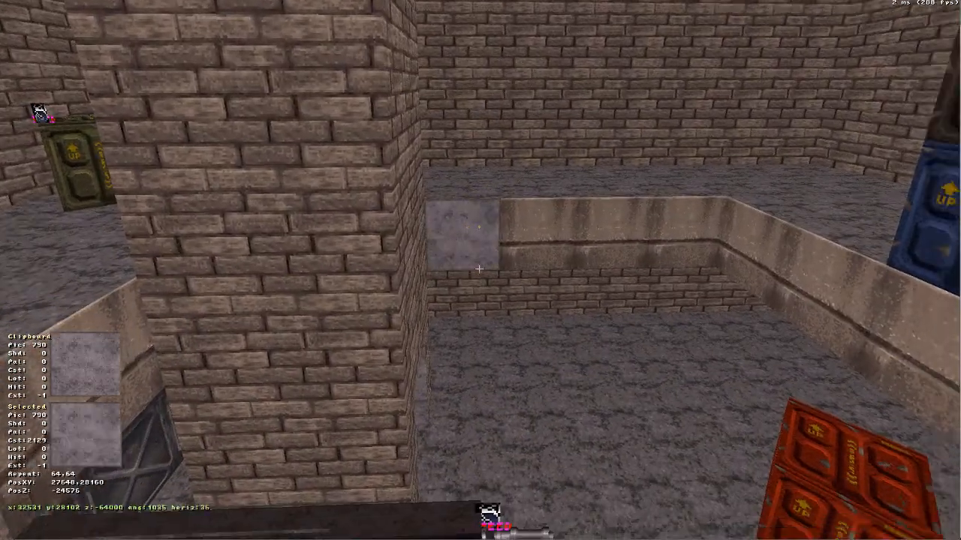
key("Return")
key("Return")
key("Return")
key("Return")
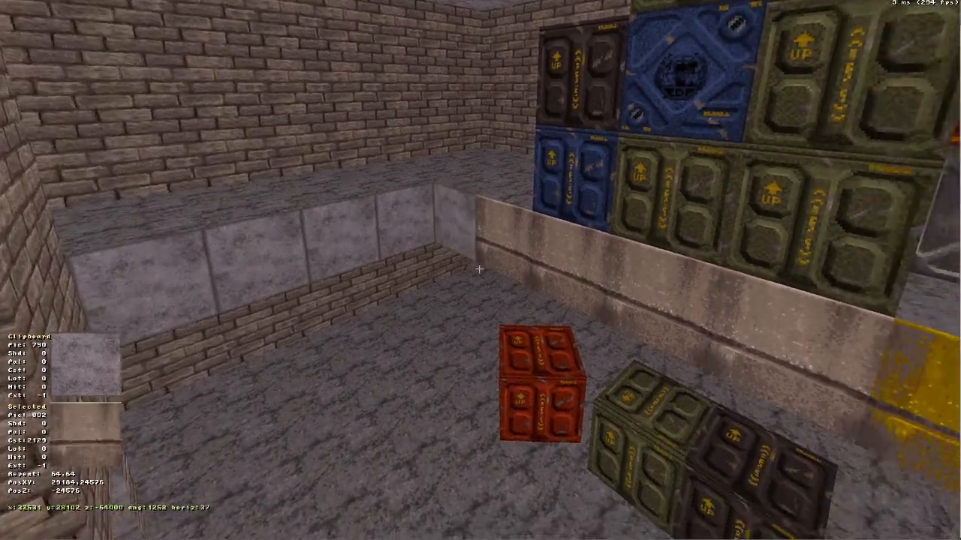
key("Return")
key("Return")
key("Return")
key("Return")
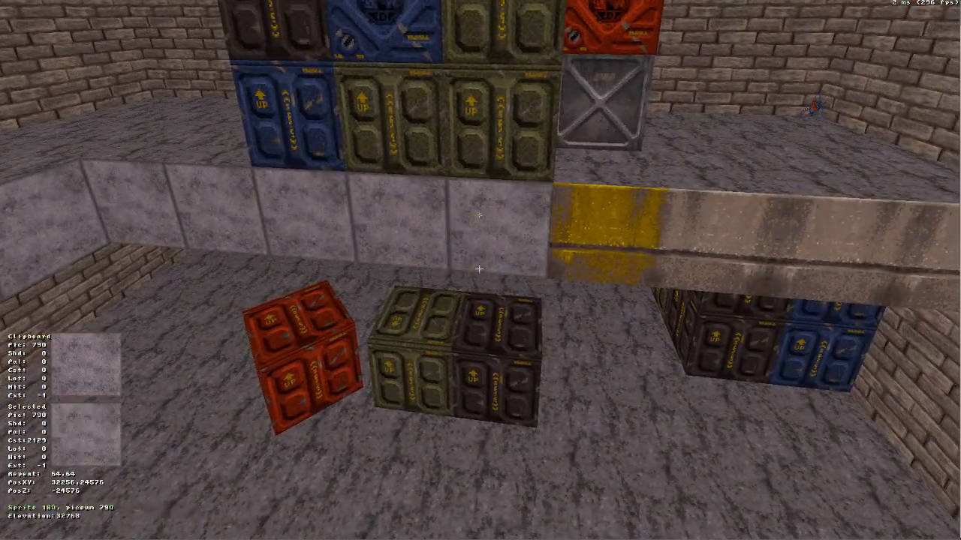
key("Down")
left_click(479, 268)
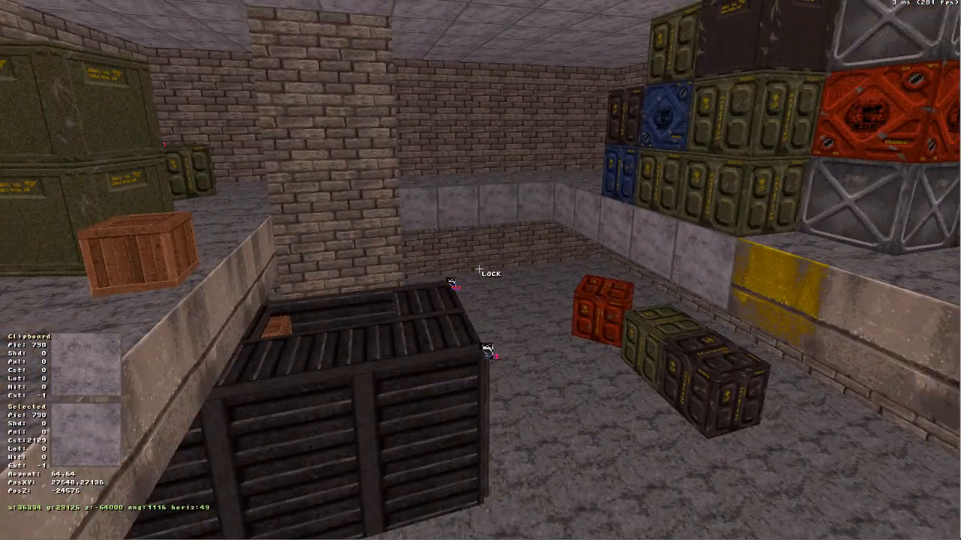
key("Up")
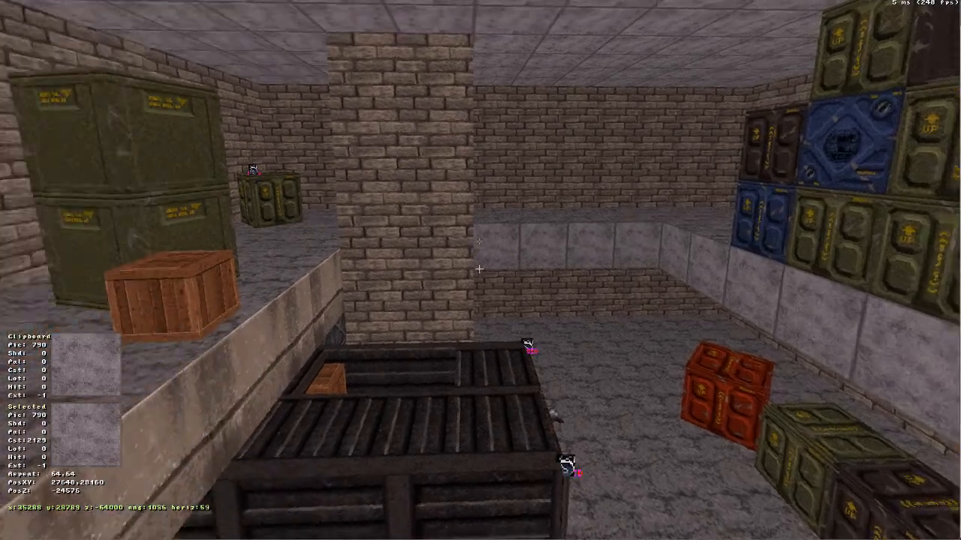
Try brick tile 750 on the trim panels of the far ledge and below the stacked crates.
key("Tab")
key("Right")
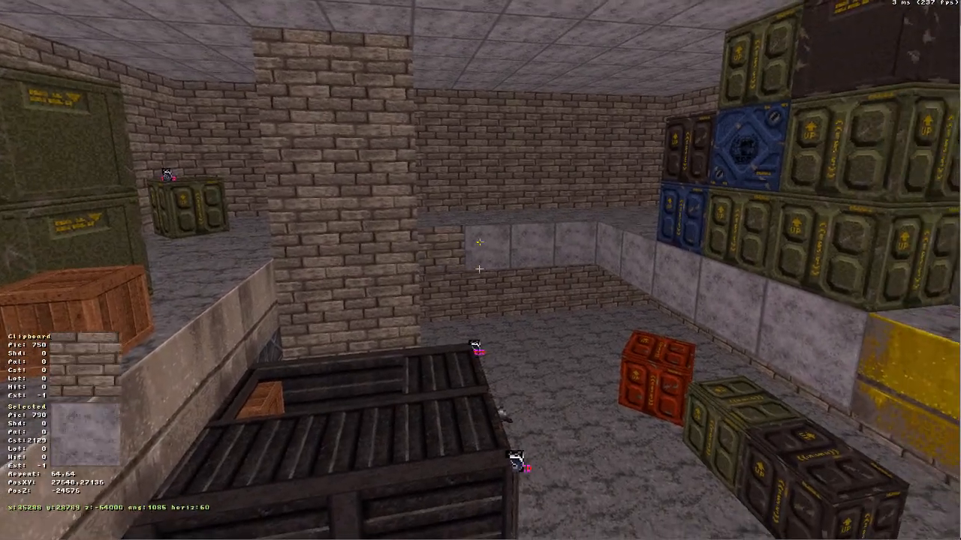
key("Right")
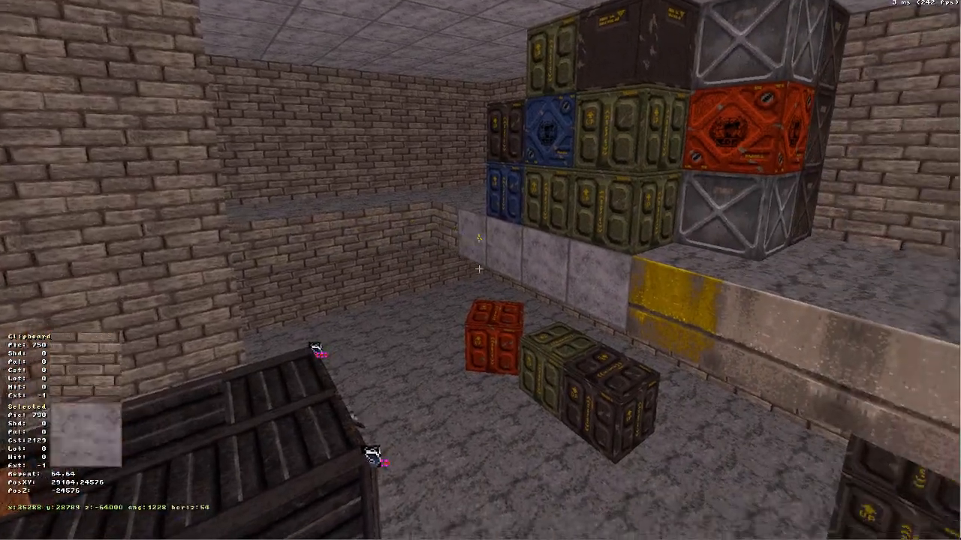
key("Right")
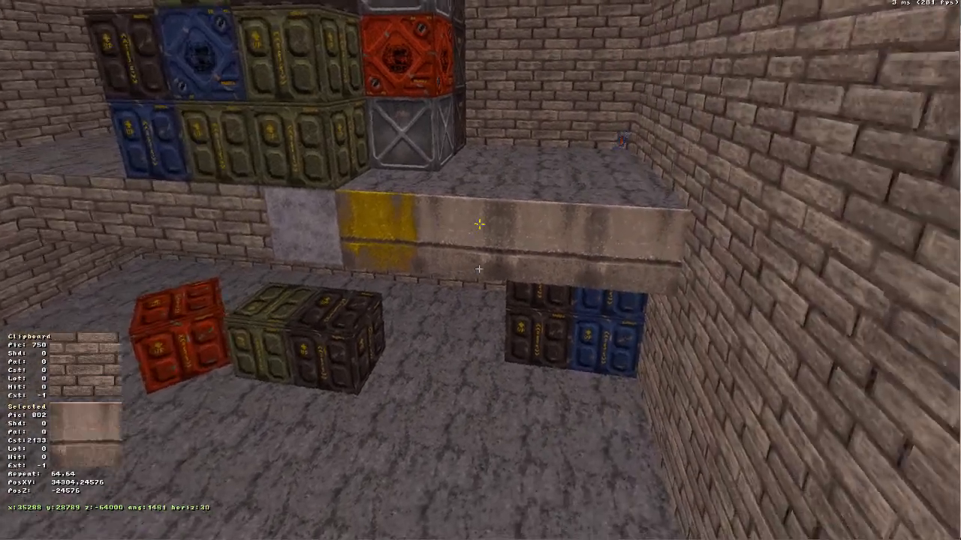
Copy concrete trim tile 802 and paste it back onto the trim panels of the far ledge and the crate-stack ledge.
key("Tab")
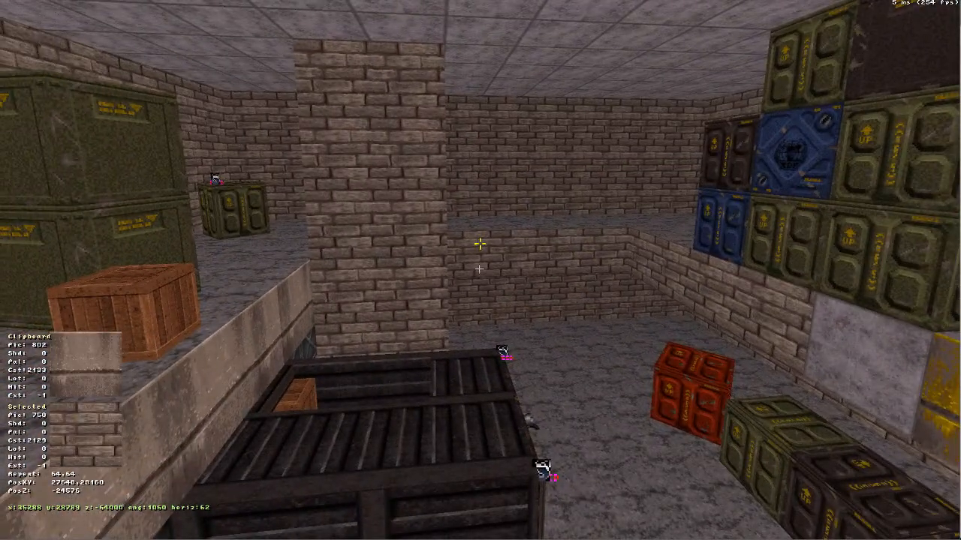
key("Right")
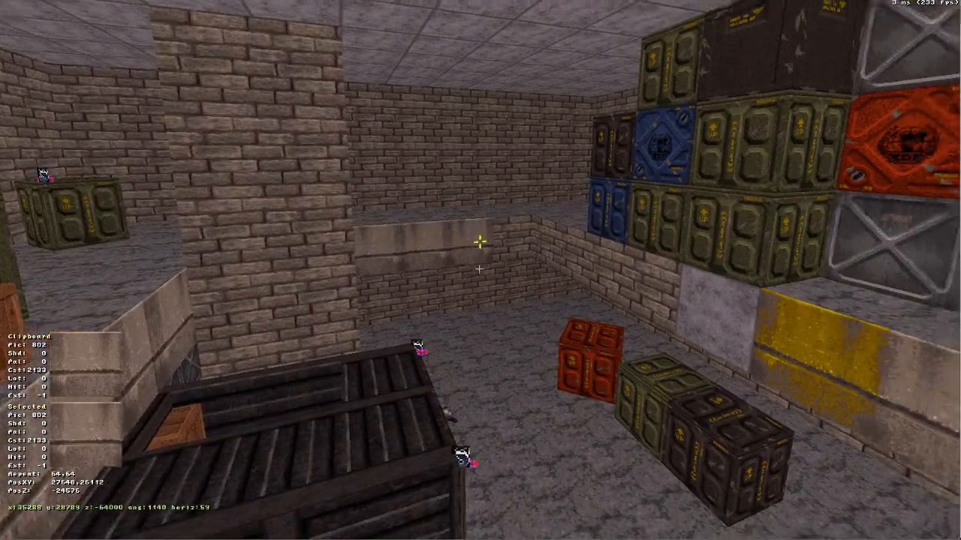
key("Return")
key("Return")
key("Return")
key("Return")
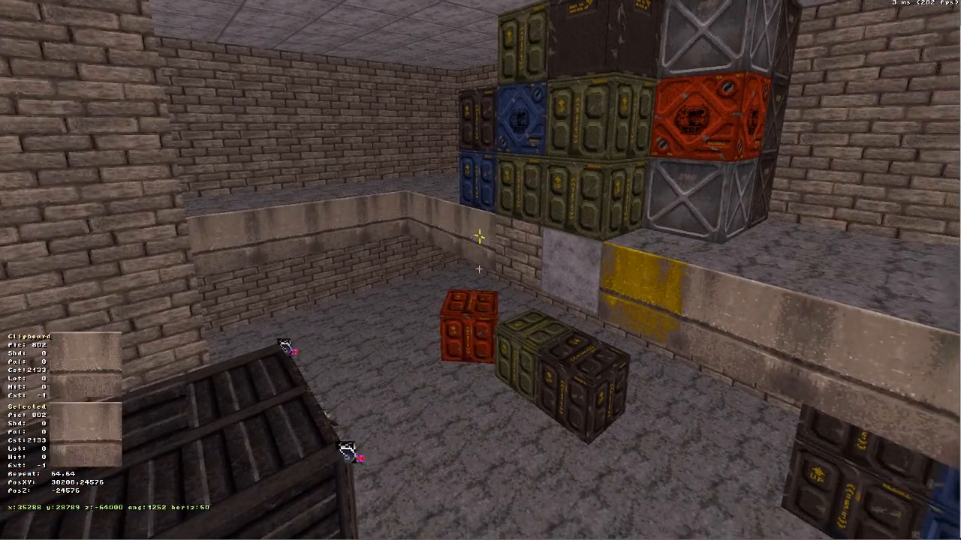
key("Return")
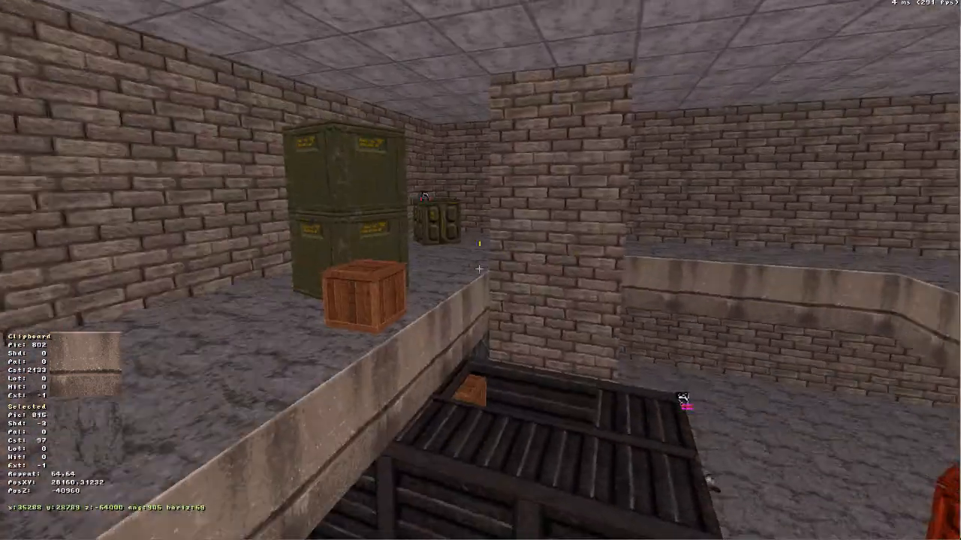
Try palette 7 on the pillar's front brick wall, testing shade -17 and settling on shade 2.
middle_click_drag(479, 268, 479, 269)
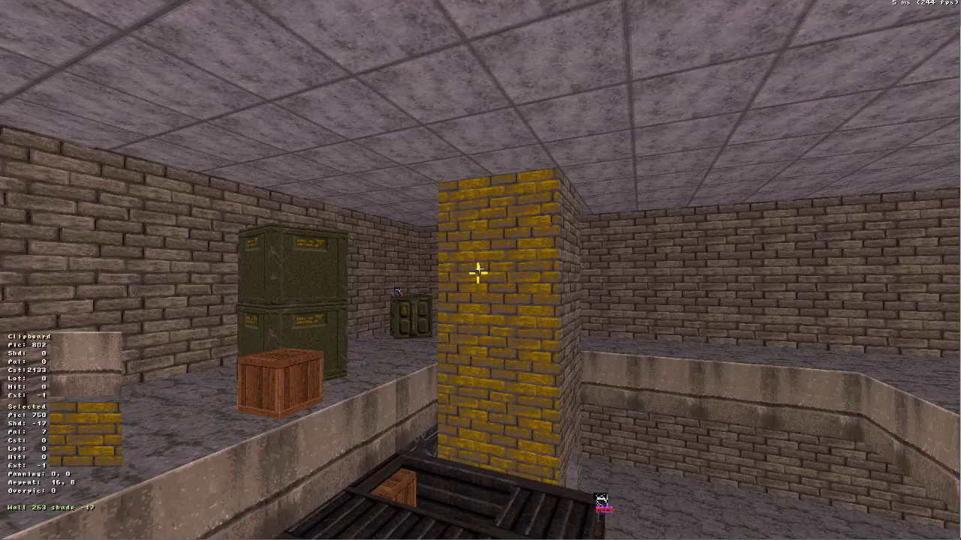
middle_click_drag(478, 273, 478, 274)
scroll(478, 273, "down", 1)
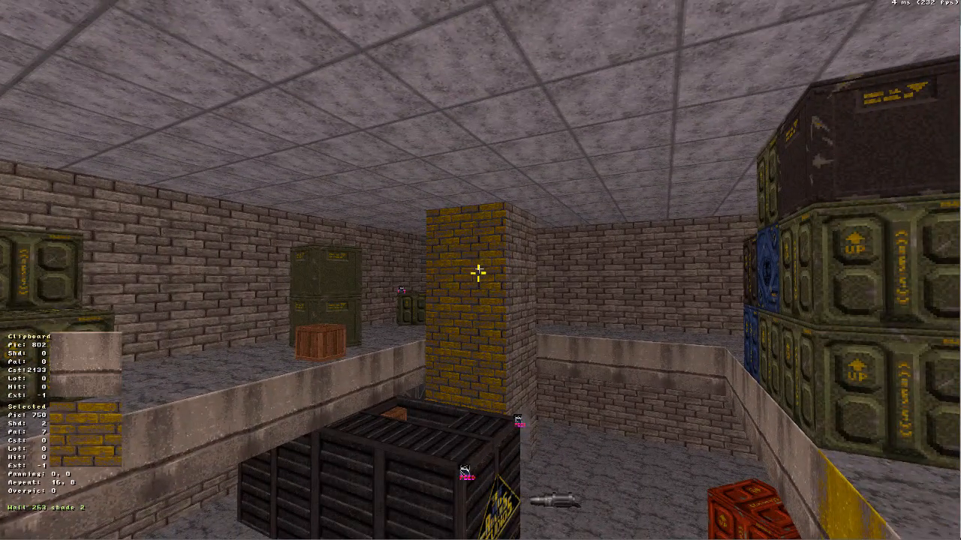
key("Up")
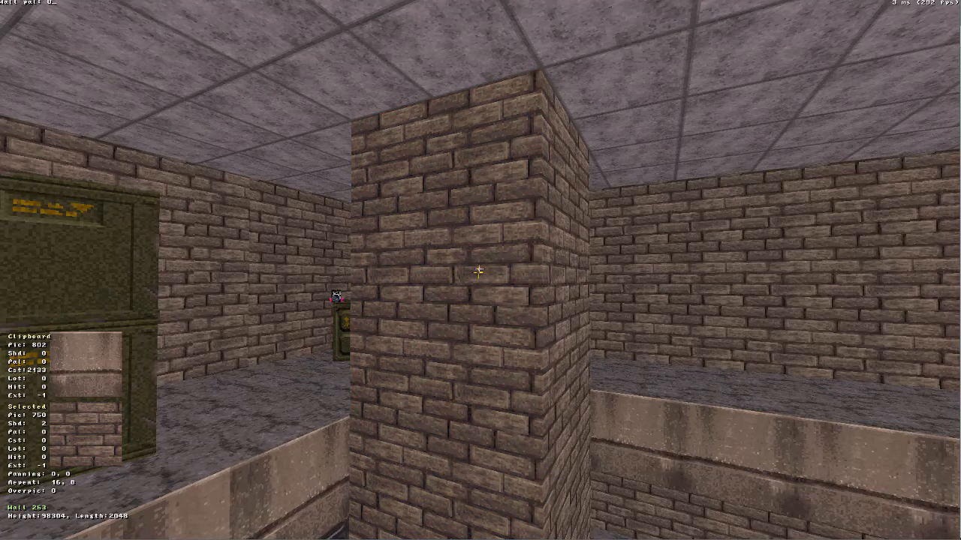
Set the pillar's front brick wall back to palette 0 and compare it with the surrounding walls.
key("Right")
key("Down")
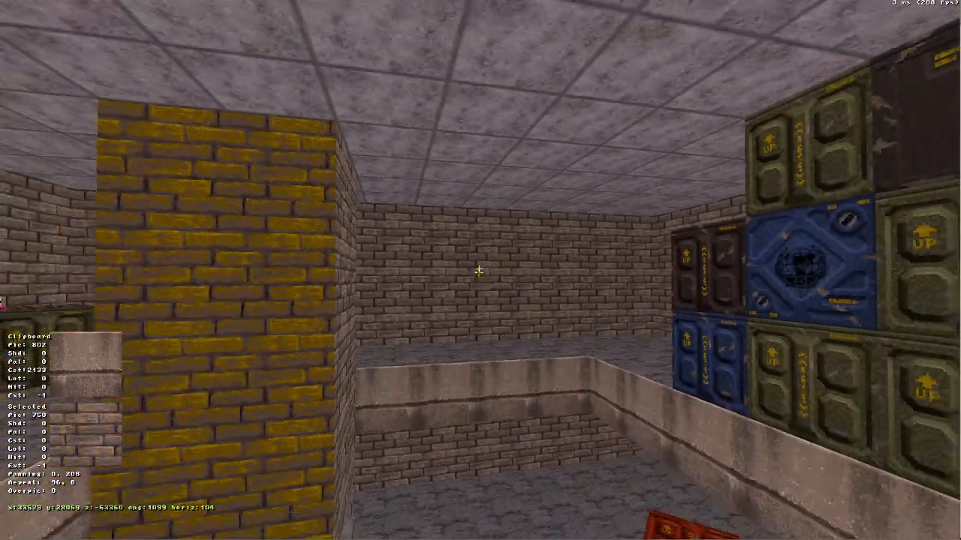
key("Up")
key("Left")
key("Up")
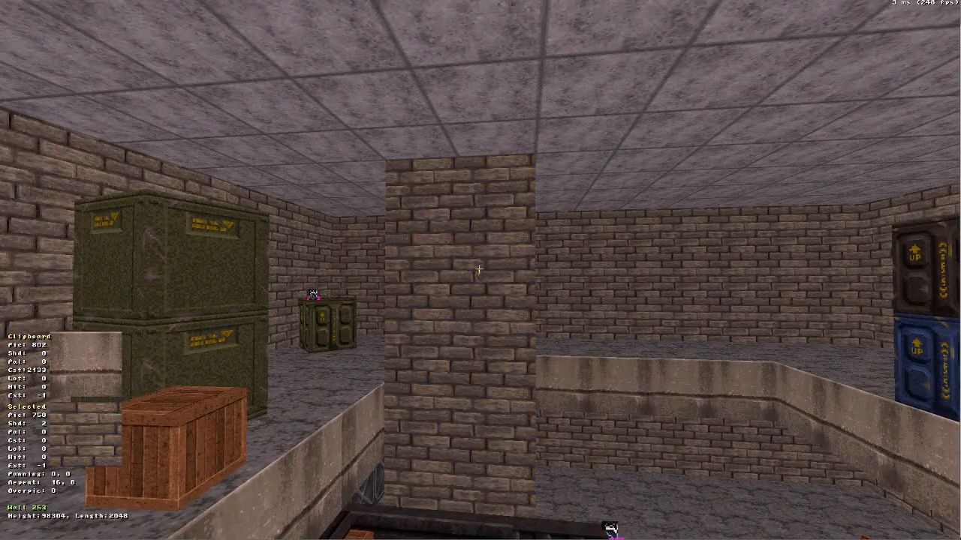
key("Down")
key("Right")
key("Down")
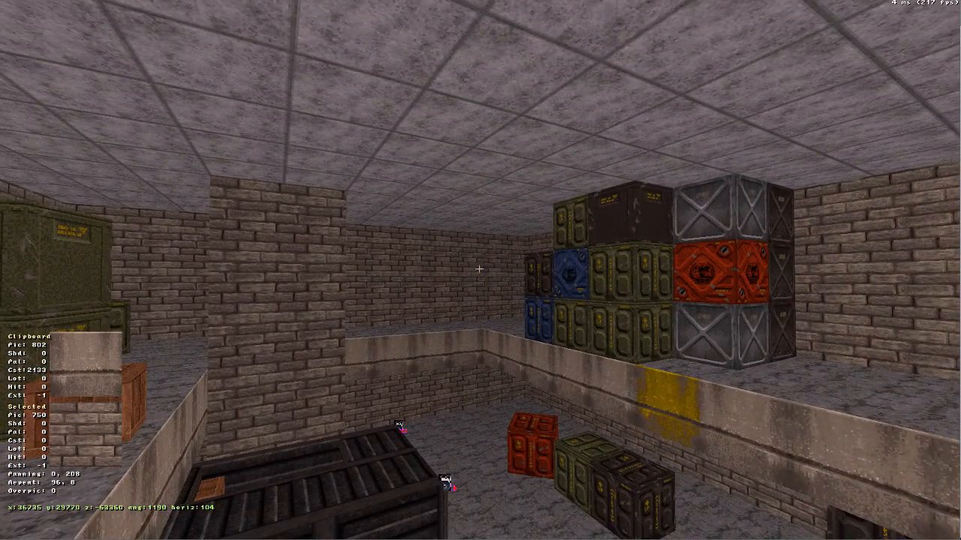
Change the overhang's underside panel beneath the yellow trim to tile 814.
key("Up")
key("ctrl+z")
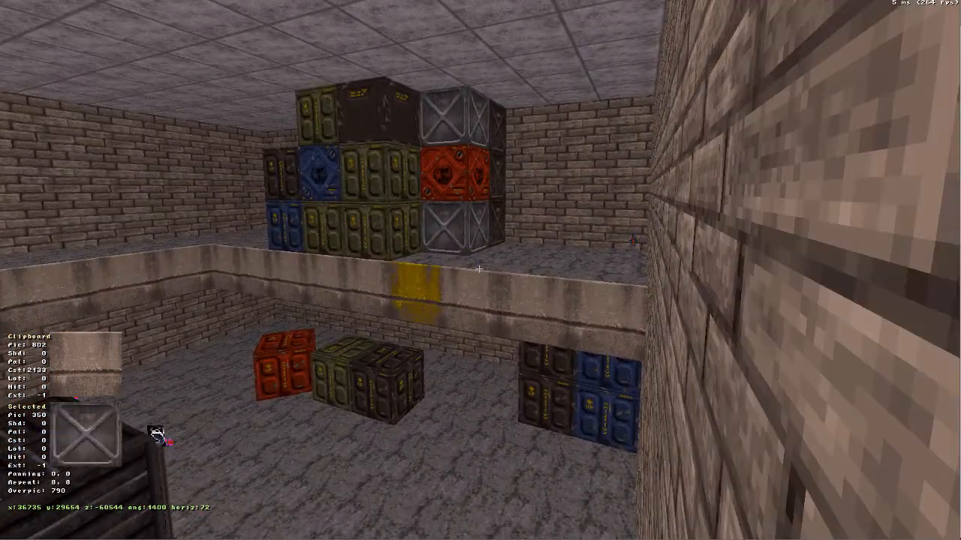
key("Up")
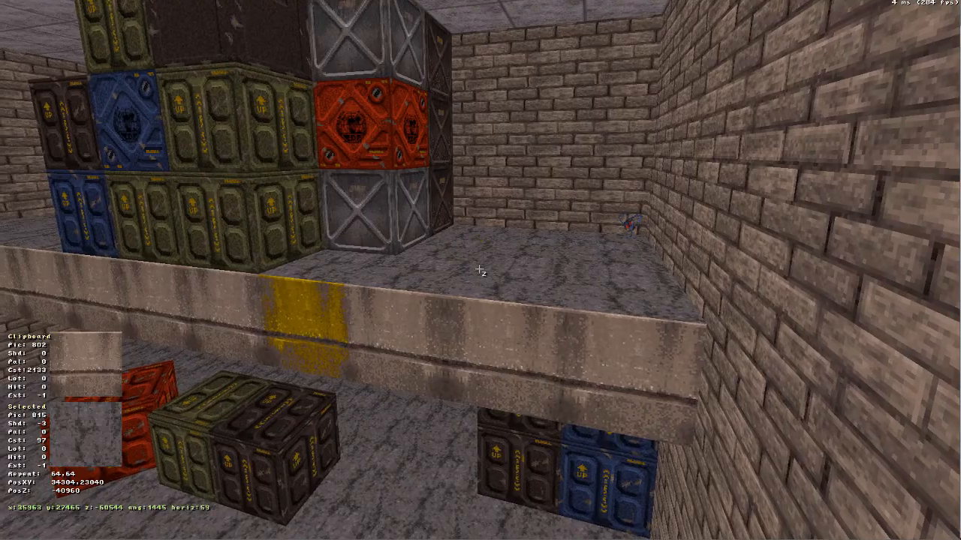
key("z")
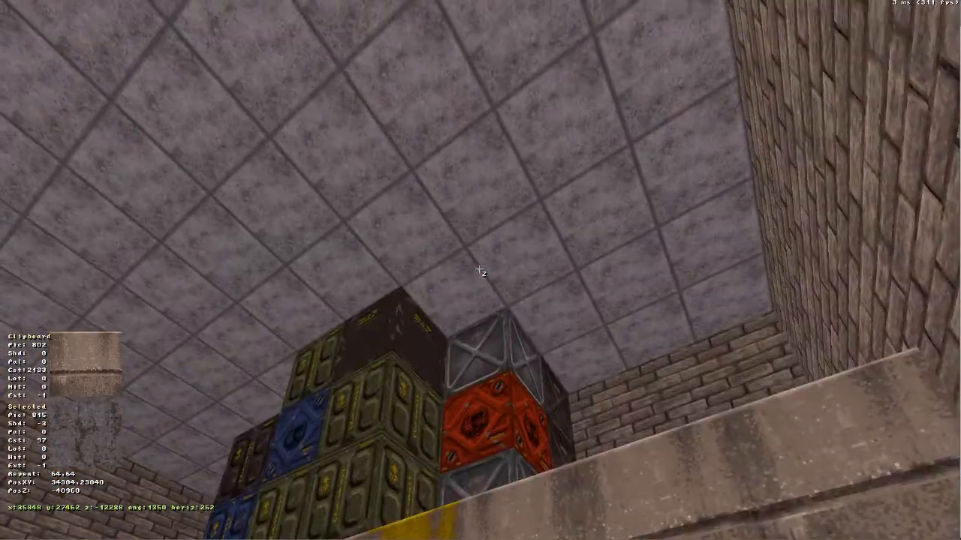
key("Down")
left_click(479, 270)
key("Up")
key("z")
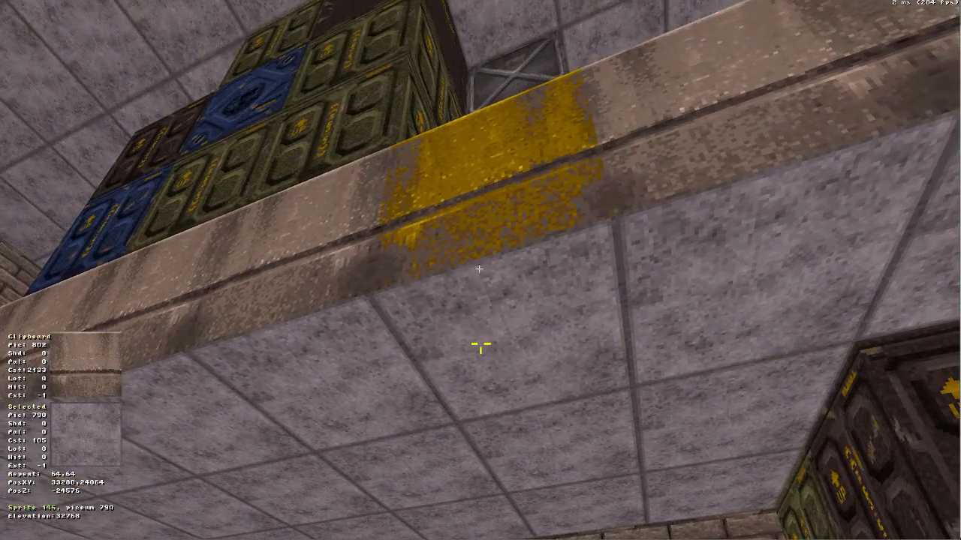
key("v")
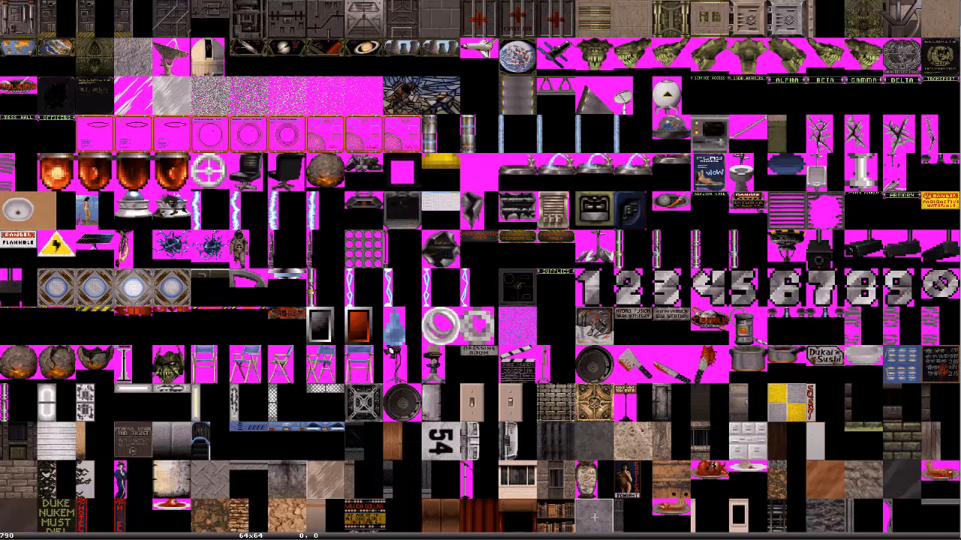
key("Down")
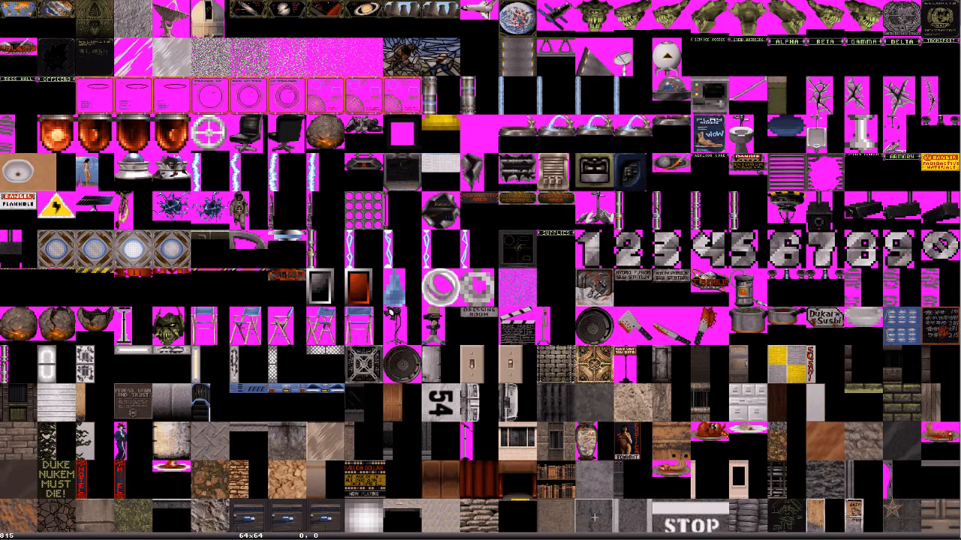
key("Down")
key("Return")
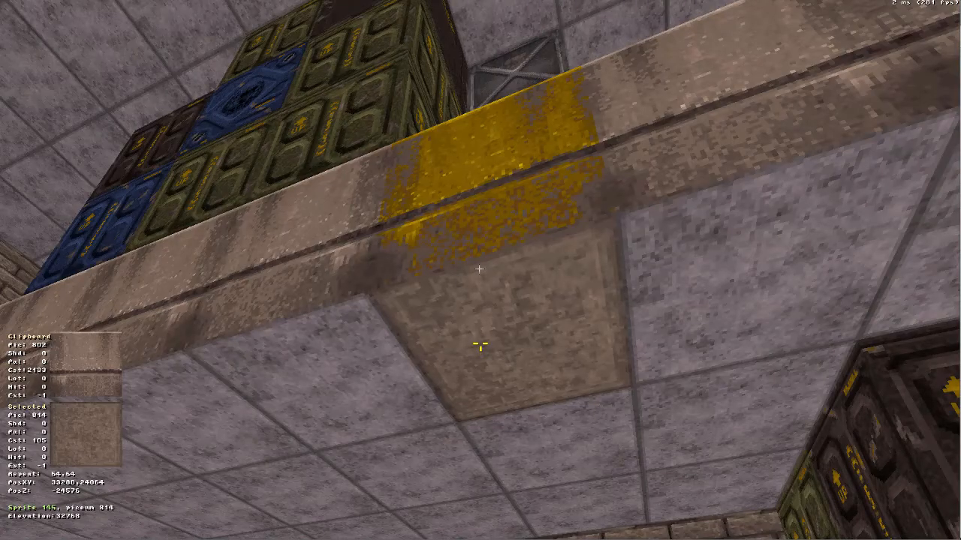
Copy tile 814 and paste it onto the other underside panels of the overhang below the stacked crates.
key("Tab")
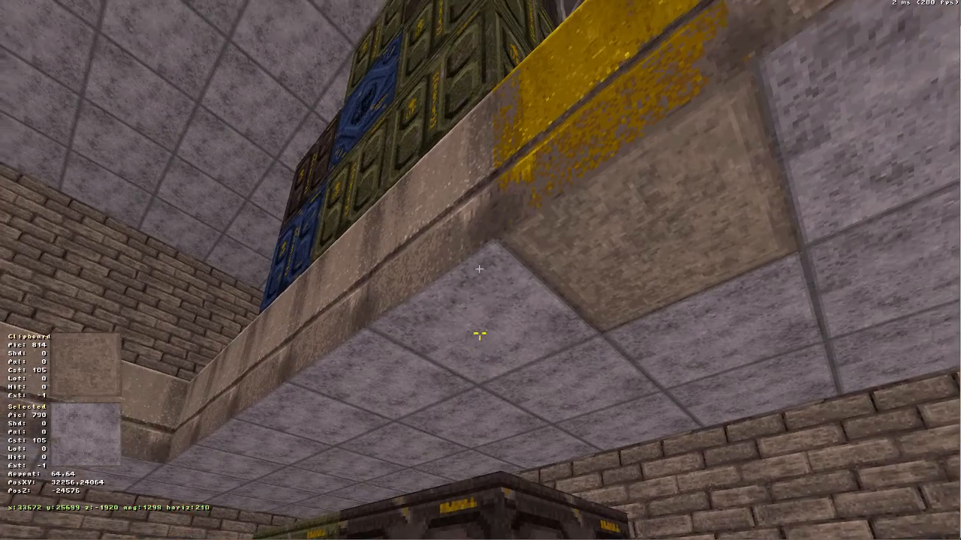
key("Return")
key("Return")
key("Return")
key("Return")
key("Return")
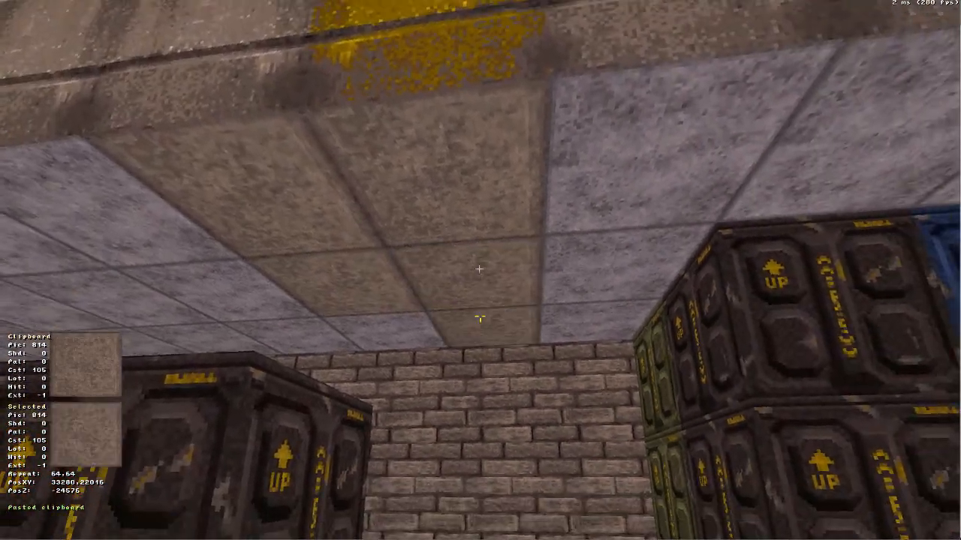
key("Return")
key("Return")
key("Return")
key("Return")
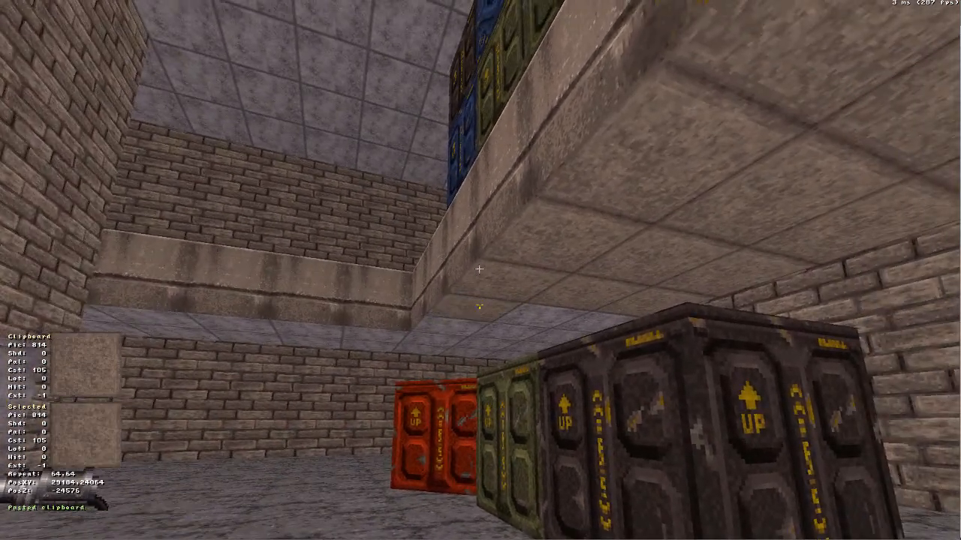
key("a")
key("Return")
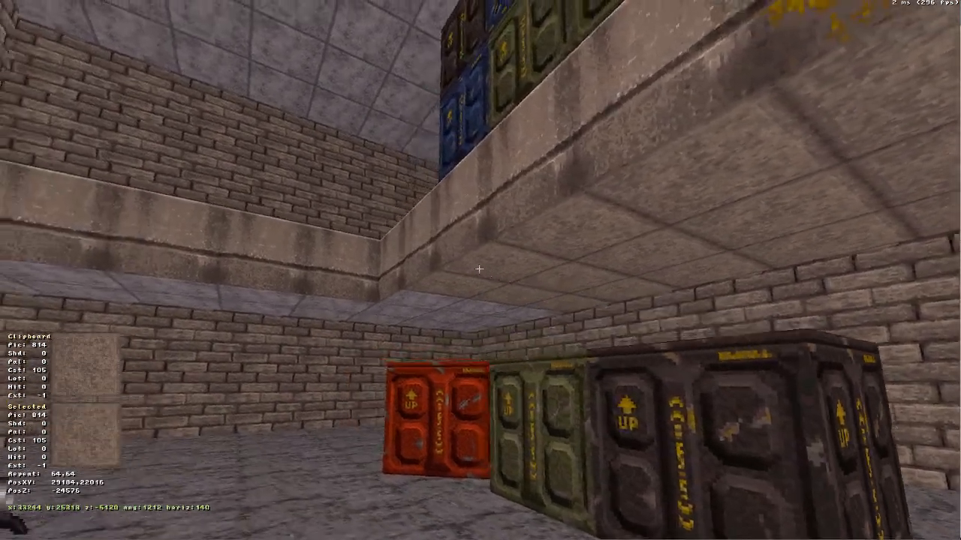
Paste tile 814 onto the underside panels at the overhang's inner corner and along the far ledge.
key("Down")
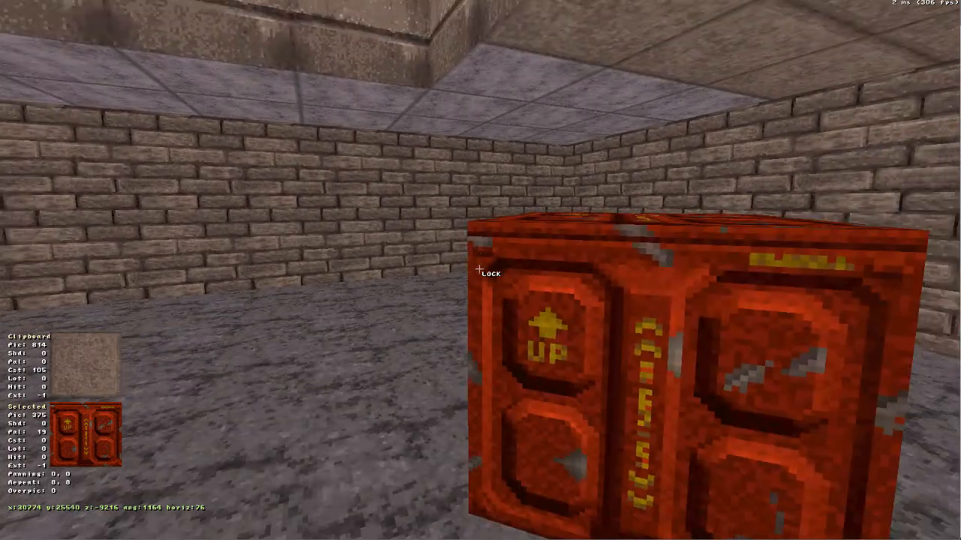
key("Return")
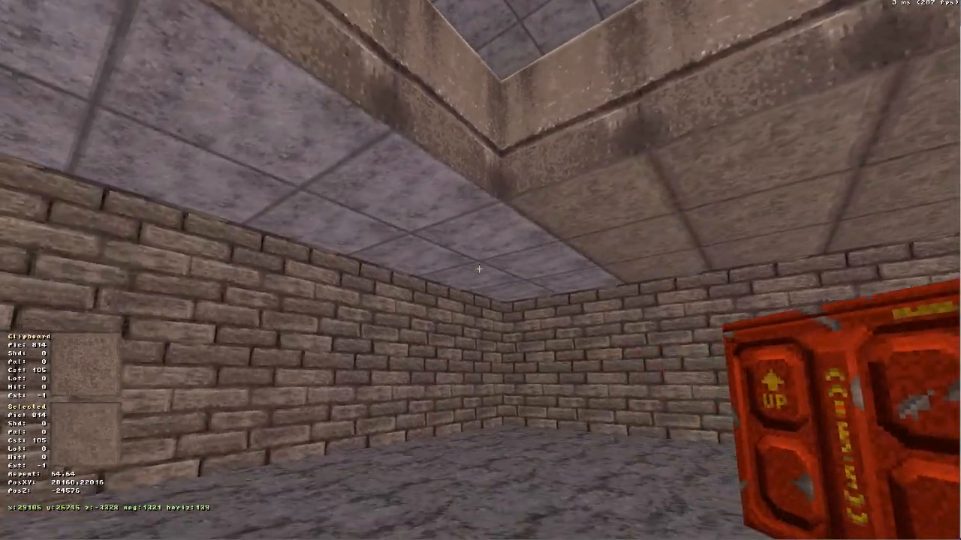
key("Return")
key("Return")
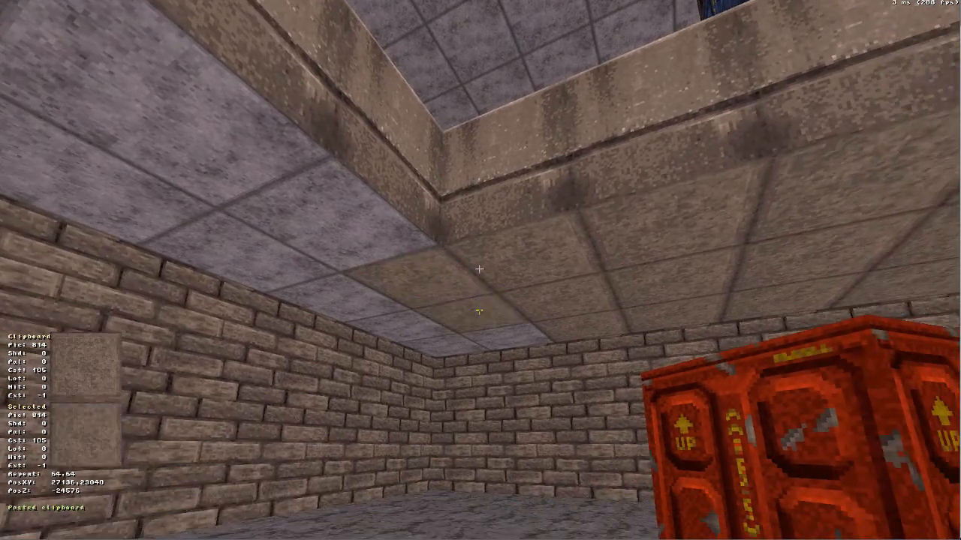
key("Up")
key("Return")
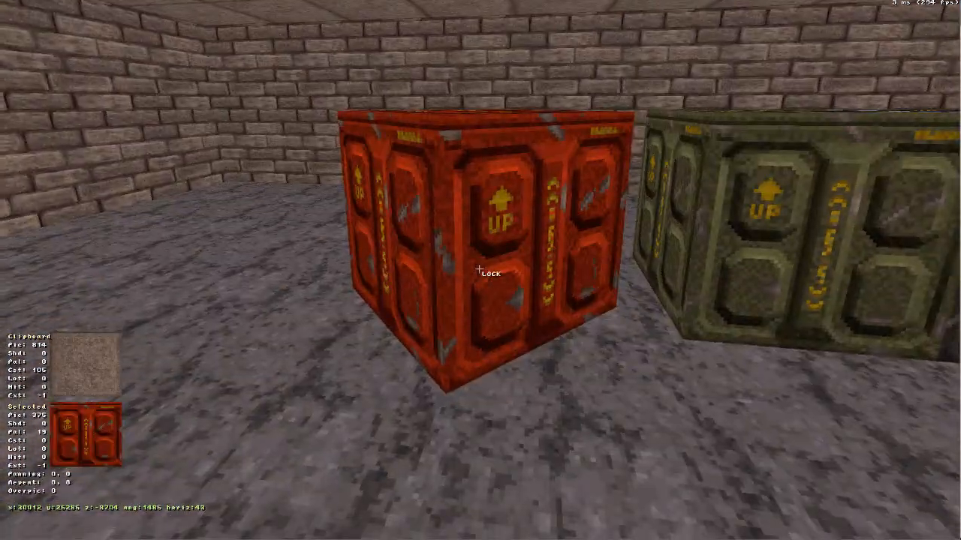
Inspect the retextured overhang undersides and their trim from the warehouse floor.
key("Up")
left_click(479, 270)
key("Down")
key("a")
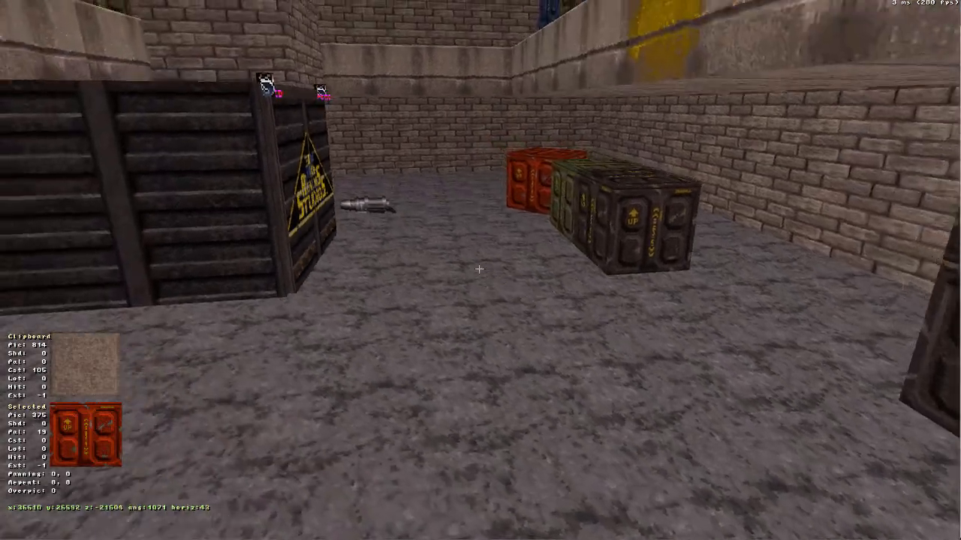
key("z")
key("comma")
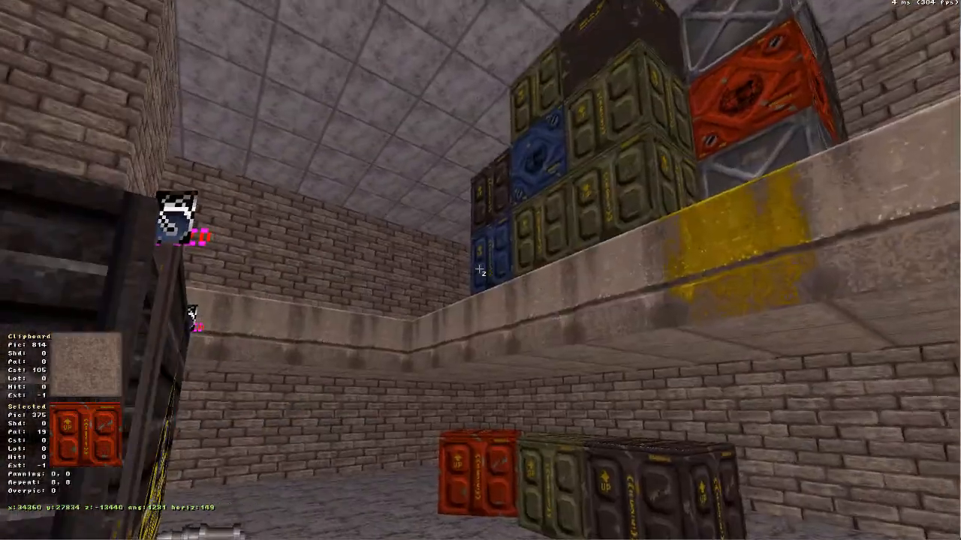
Darken the overhang's tile 814 underside panels beneath the crates to shade 5, copying the shaded panel onto its neighbours.
key("z")
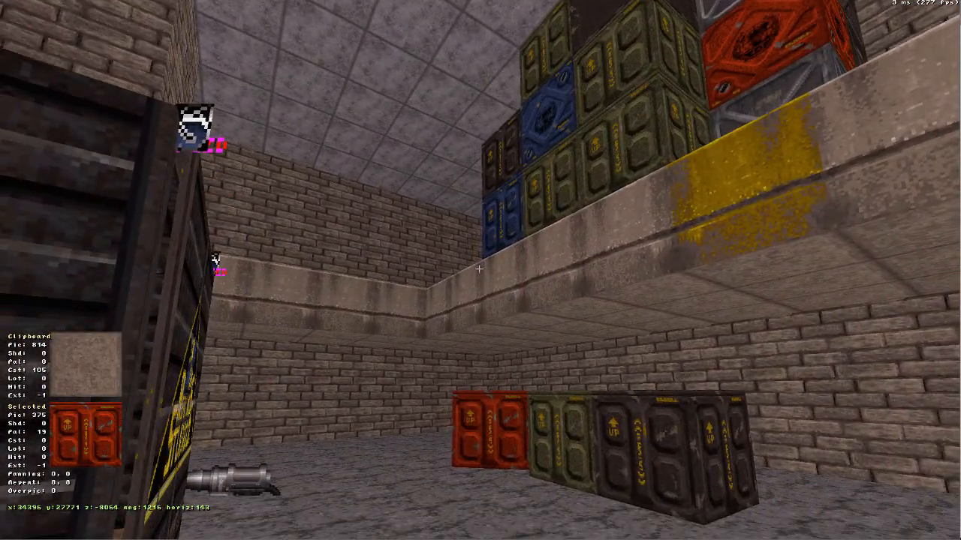
key("z")
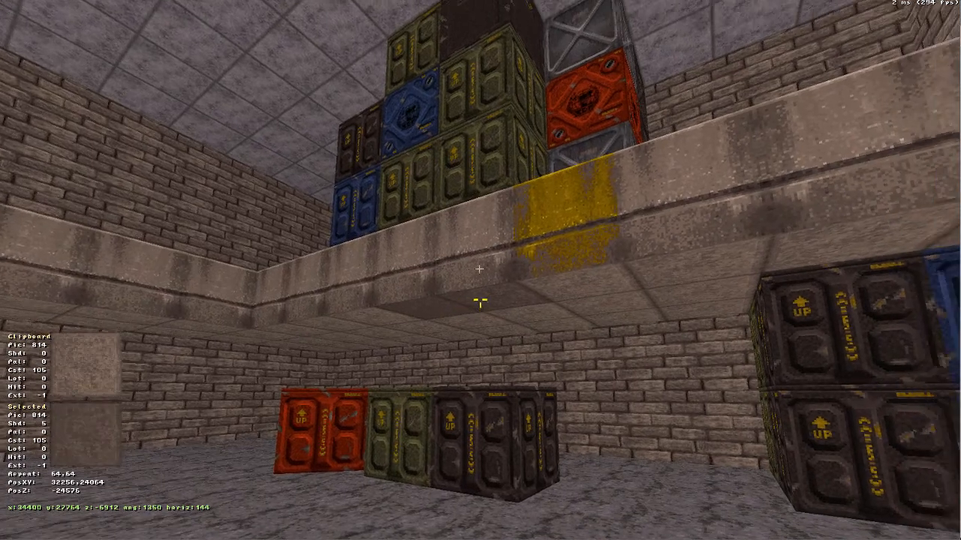
key("Tab")
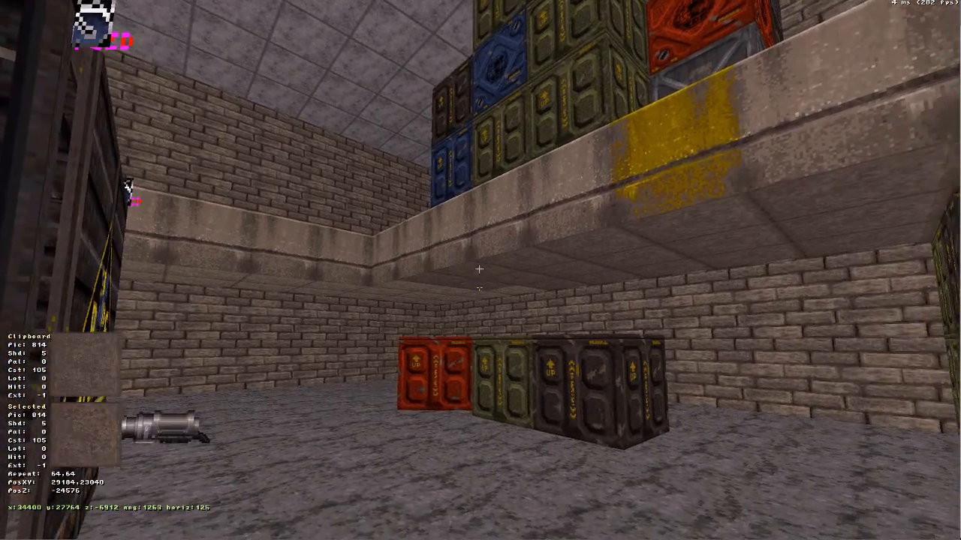
Inspect the darkened overhang underside and the contrast with its lighter neighbouring panels from several viewpoints.
key("a")
key("period")
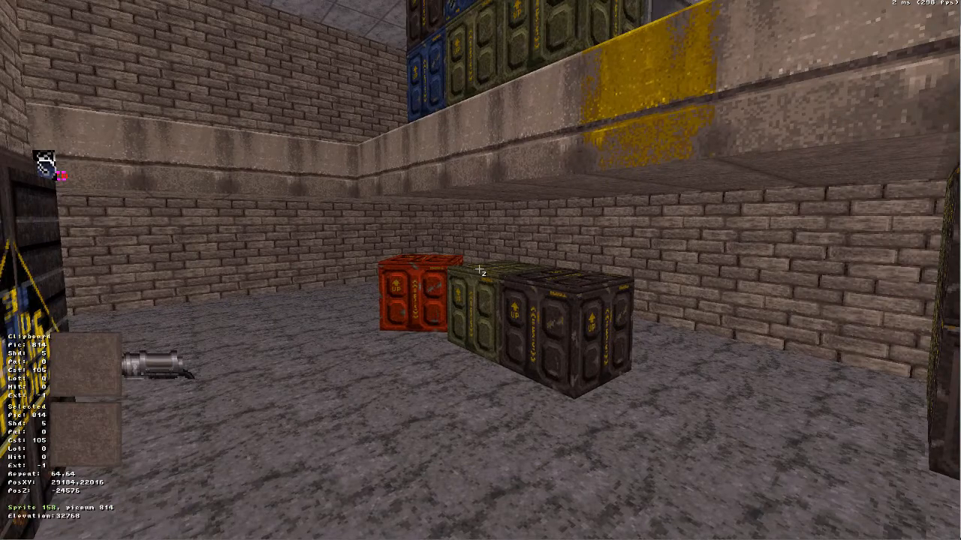
key("z")
key("comma")
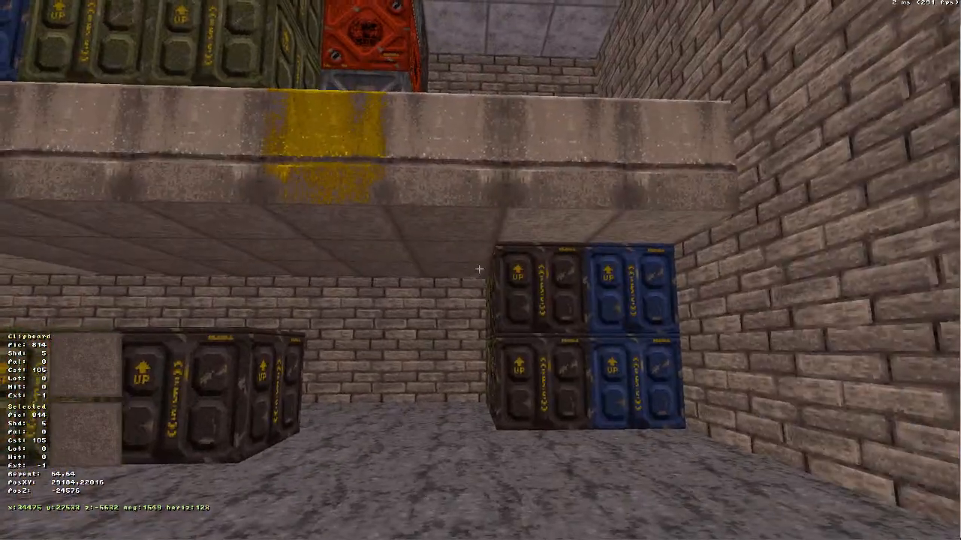
key("comma")
key("a")
key("period")
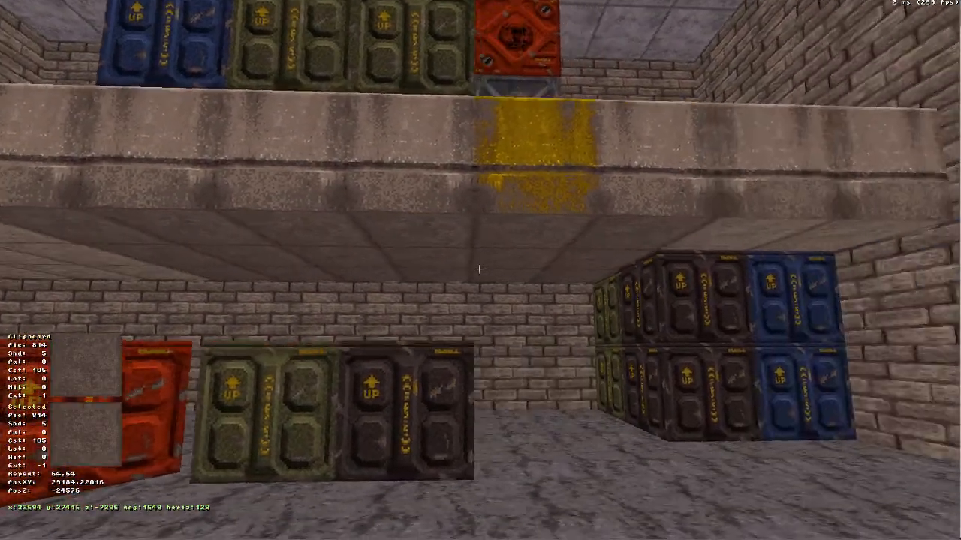
key("a")
key("a")
key("comma")
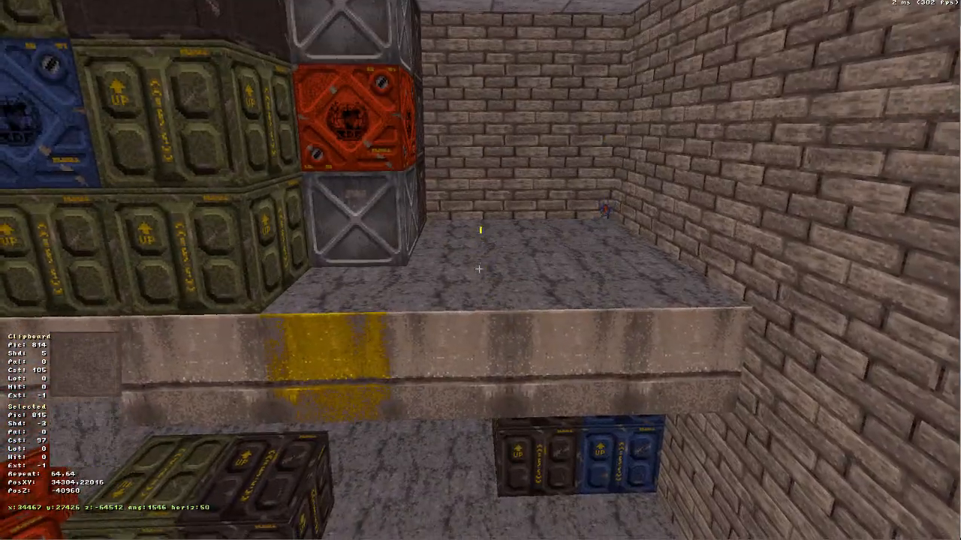
Copy floor tile 815 from the upper ledge beside the stacked crates and return to the warehouse floor.
key("Tab")
key("comma")
key("z")
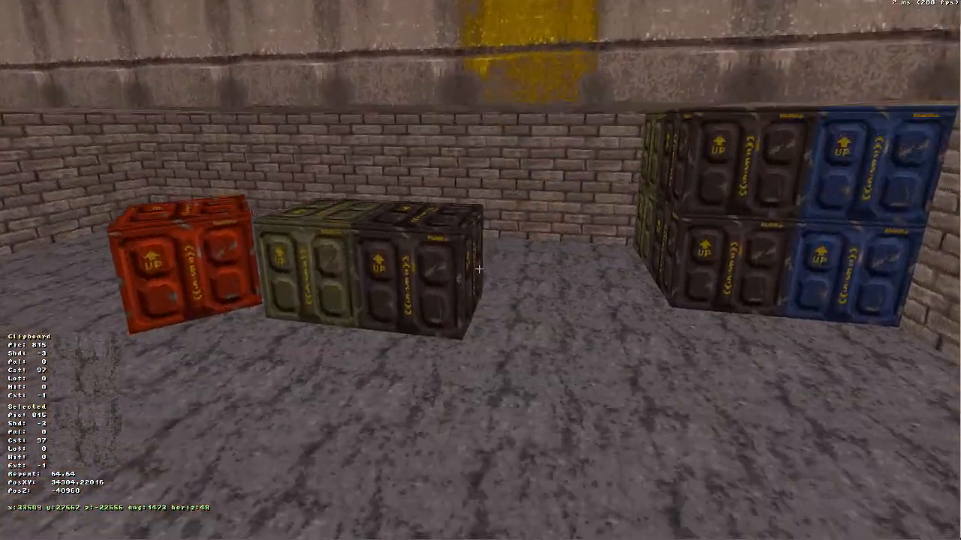
Try a brick texture on the underside panel beneath the yellow trim and undo the change.
left_click(479, 269)
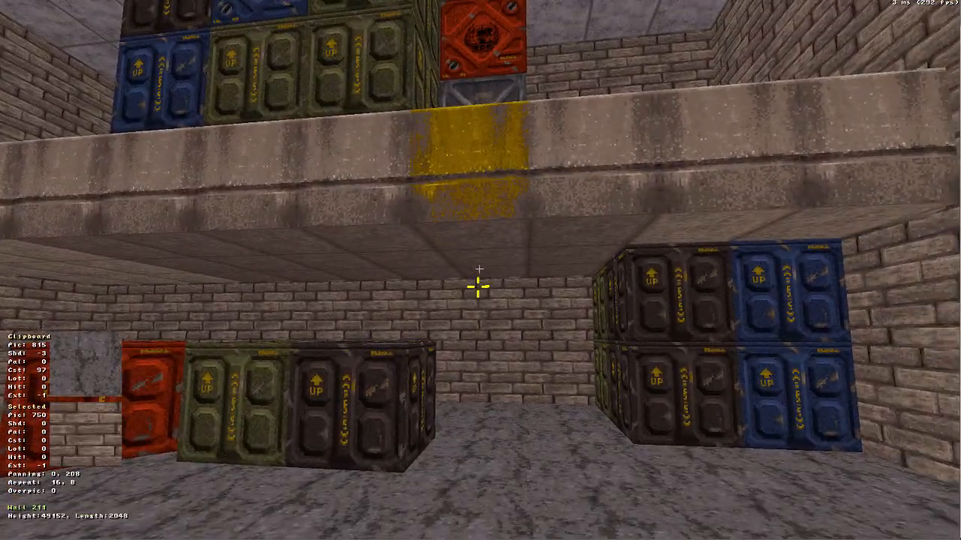
key("Return")
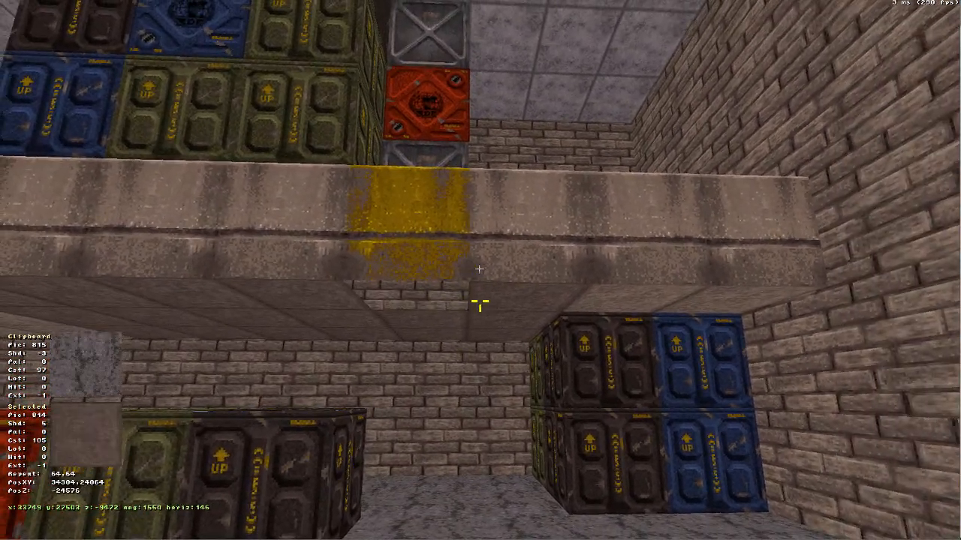
key("KP_Enter")
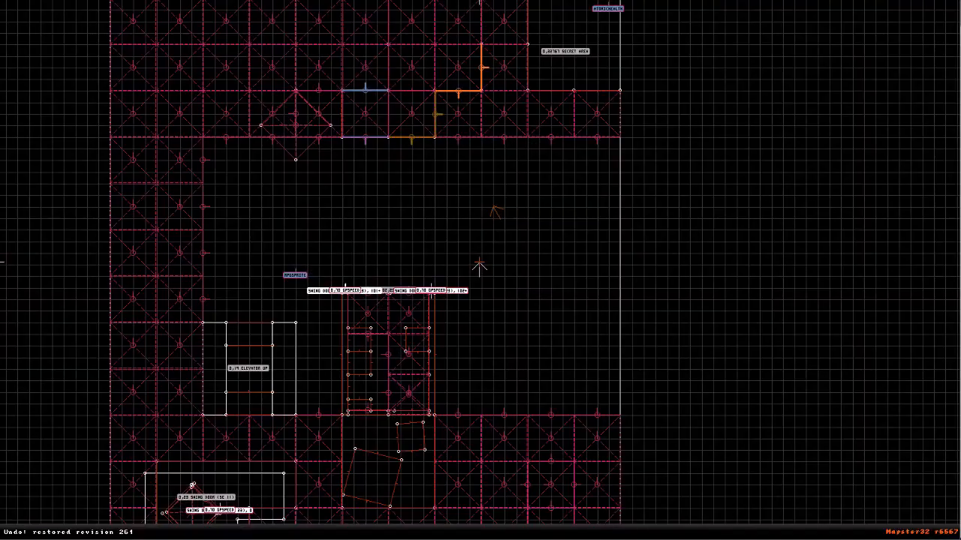
key("KP_Enter")
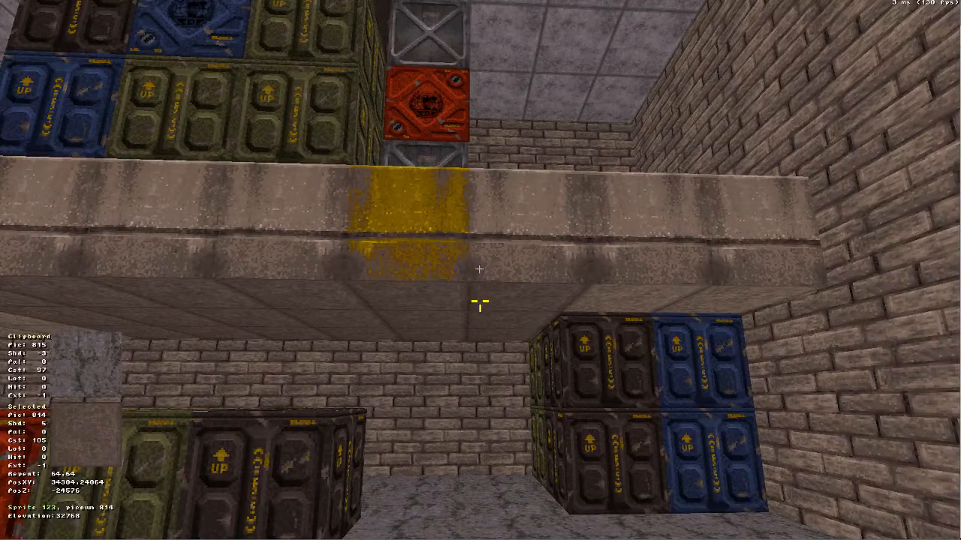
Change the underside panel beneath the yellow trim to tile 815 and copy it with shade 5.
key("v")
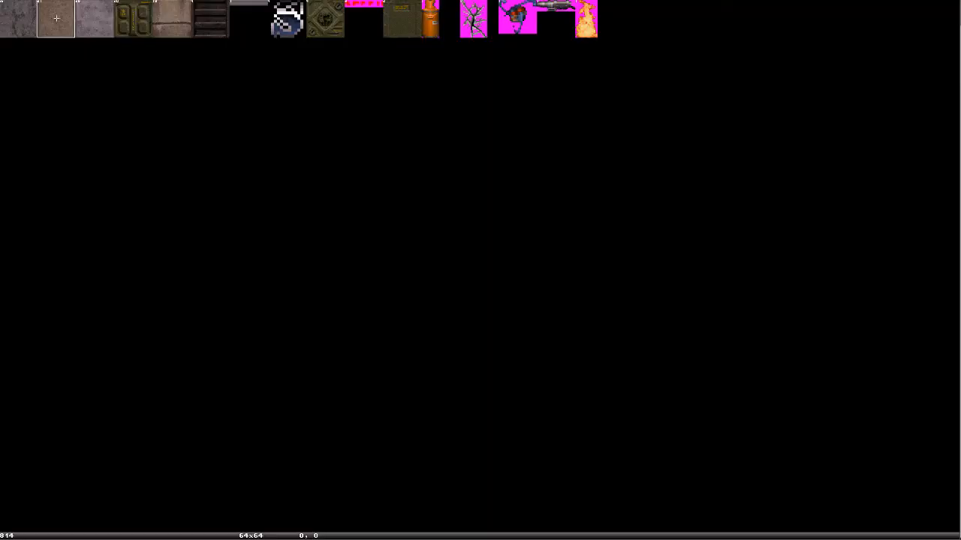
key("Return")
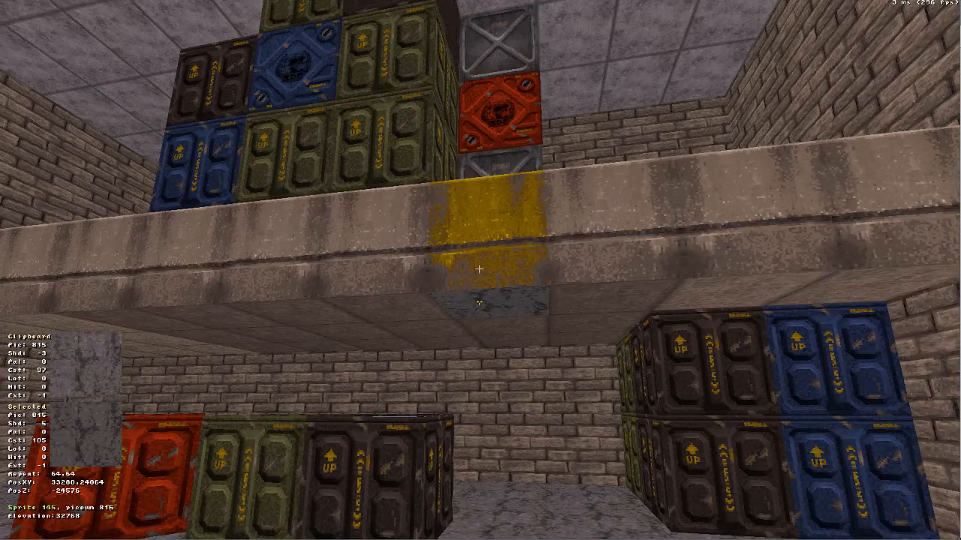
key("Tab")
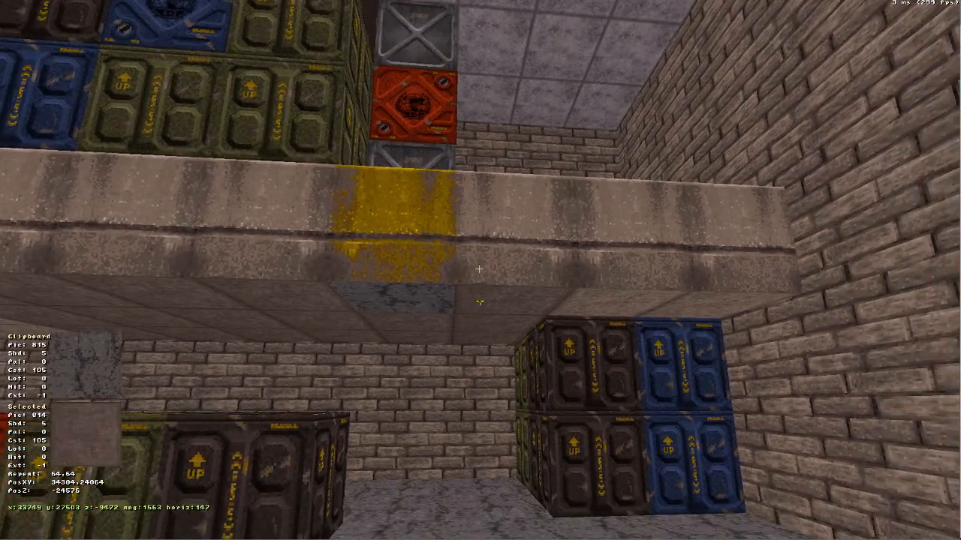
Paste tile 815 with shade 5 onto the remaining dark underside panels of the overhang beneath the stacked crates.
key("Return")
key("Return")
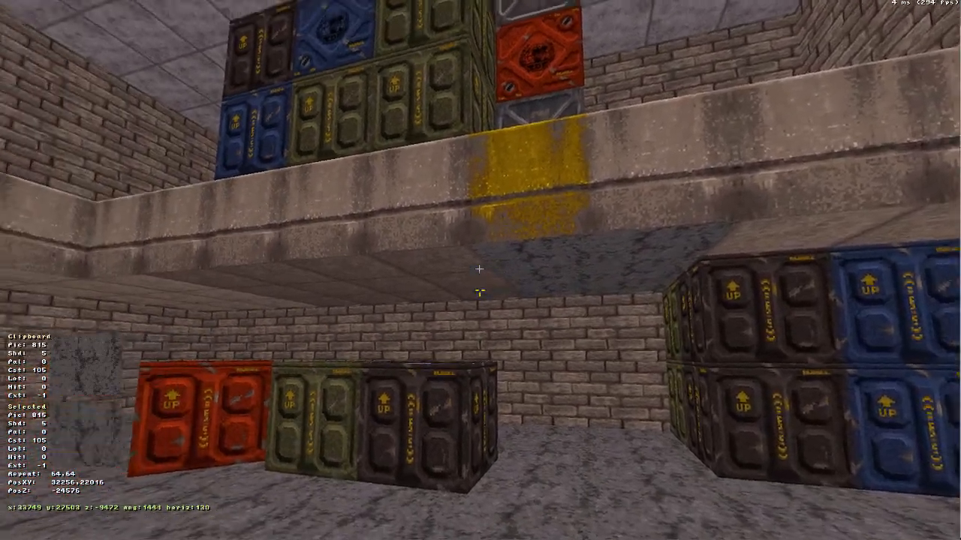
key("Return")
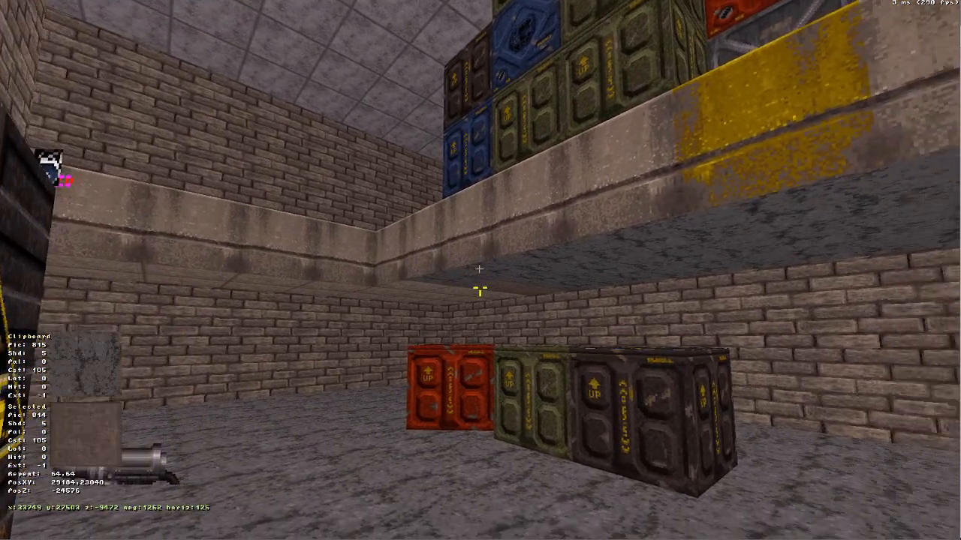
key("Return")
key("Return")
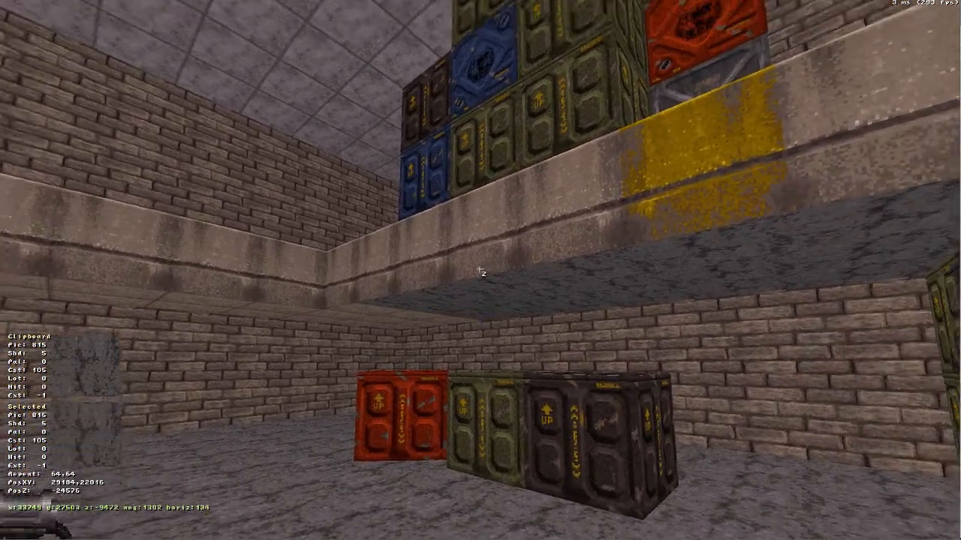
Change the ledge trim piece beside the yellow-painted section to slatted metal tile 396.
key("a")
key("period")
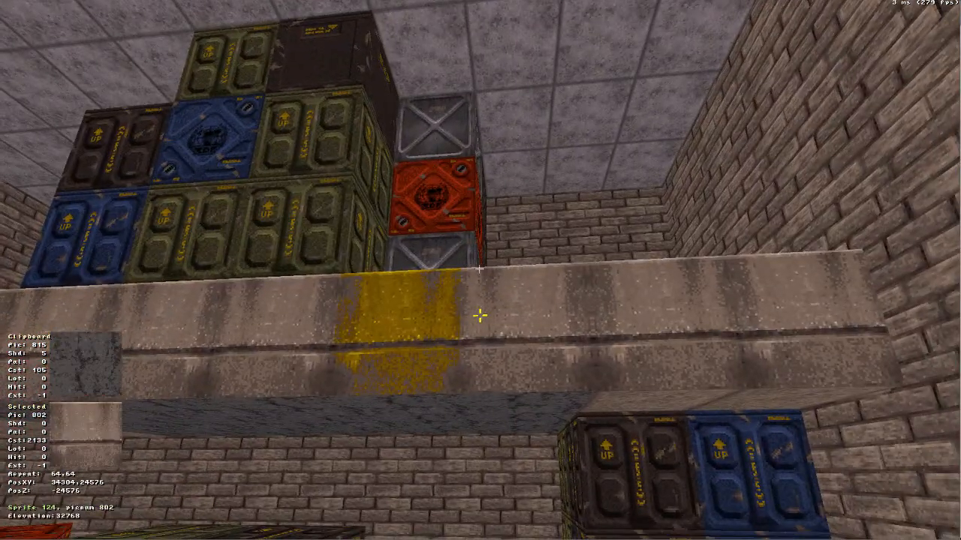
key("v")
key("Return")
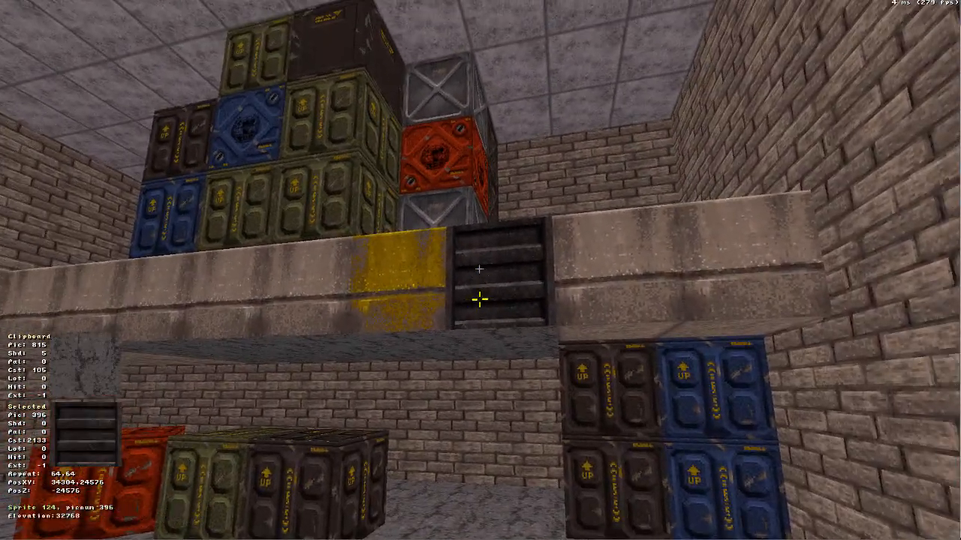
key("z")
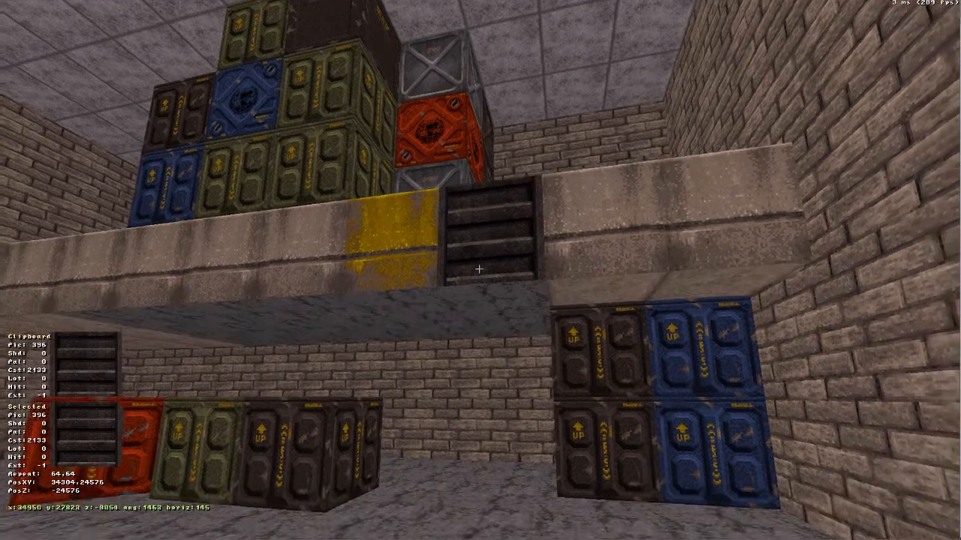
Change the underside panels running back from the slatted trim piece to tile 396 with shade 5.
key("Return")
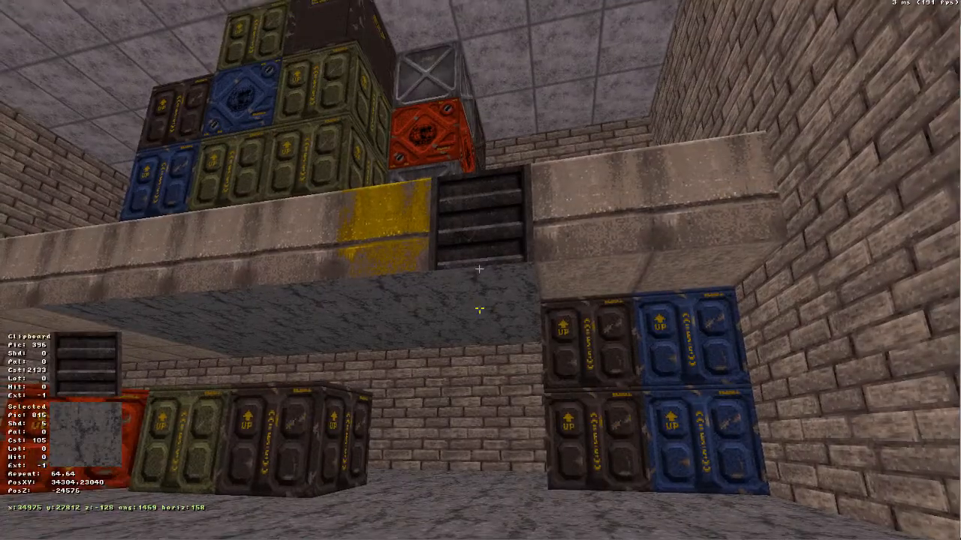
key("v")
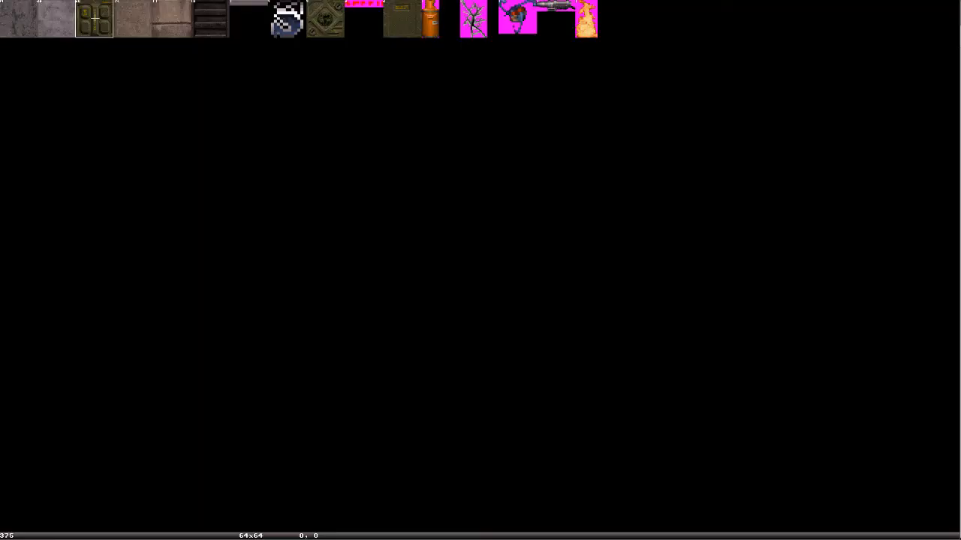
left_click(210, 19)
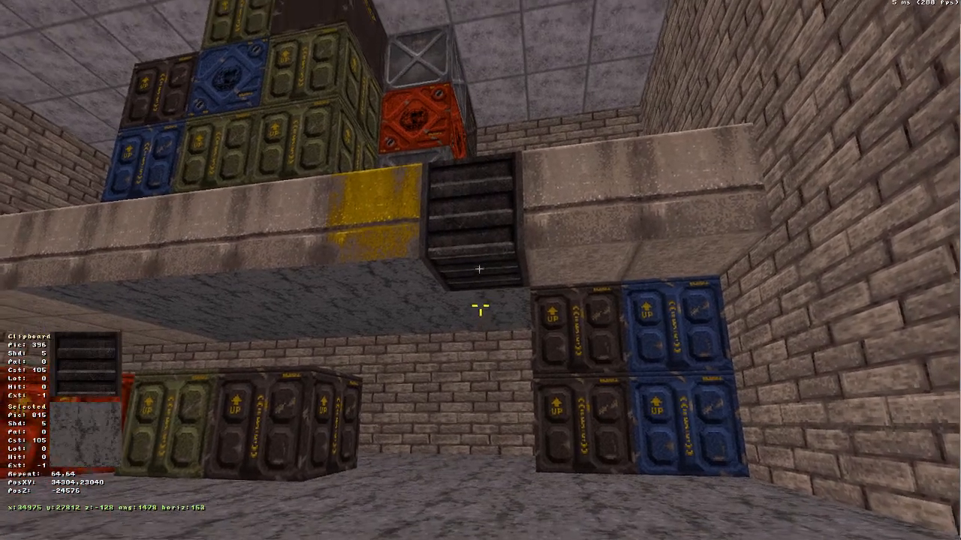
key("Return")
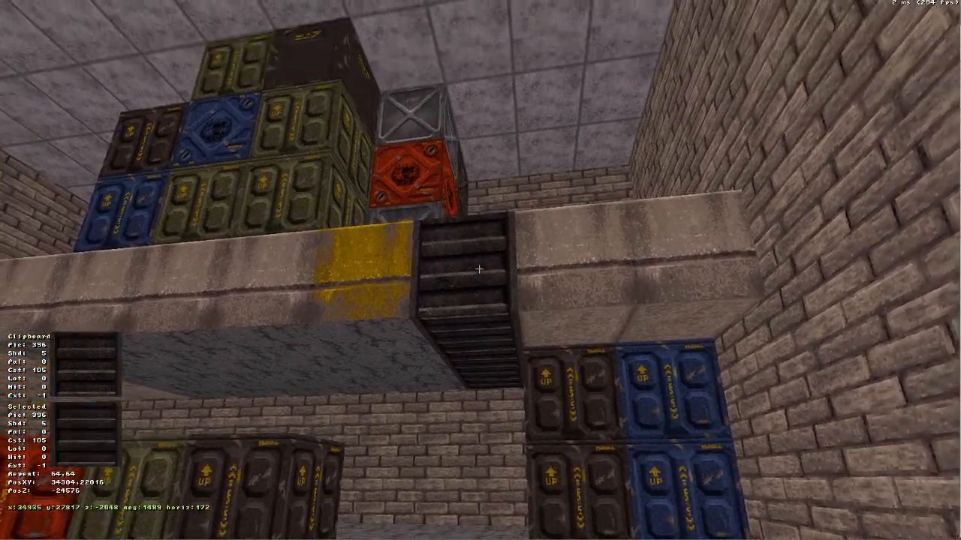
Inspect the slatted metal strip on the overhang's trim and underside from different distances and angles.
key("a")
key("Down")
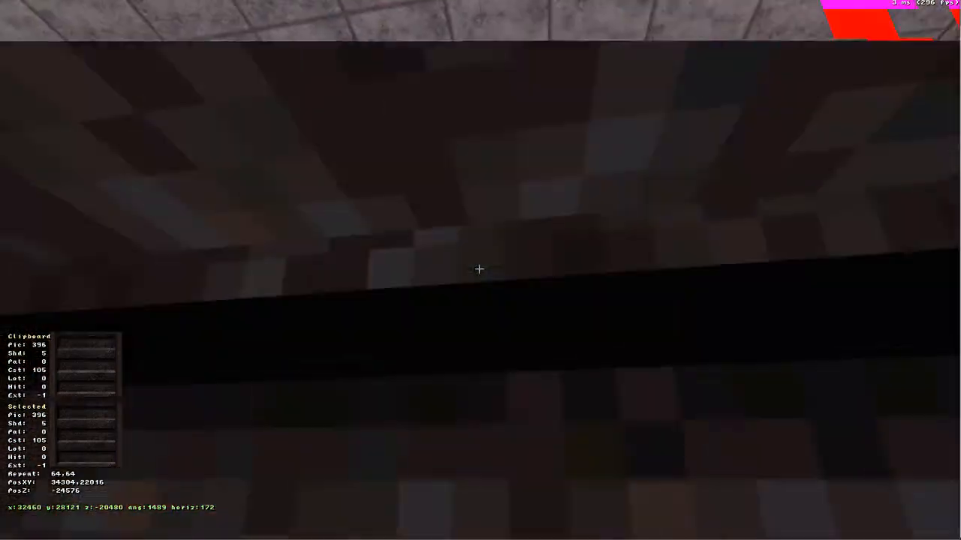
key("Up")
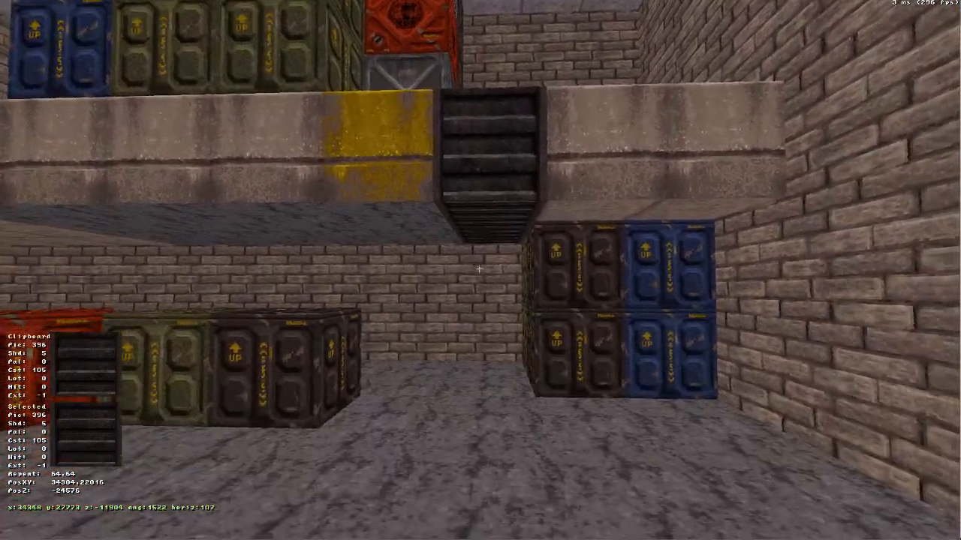
key("a")
key("comma")
key("z")
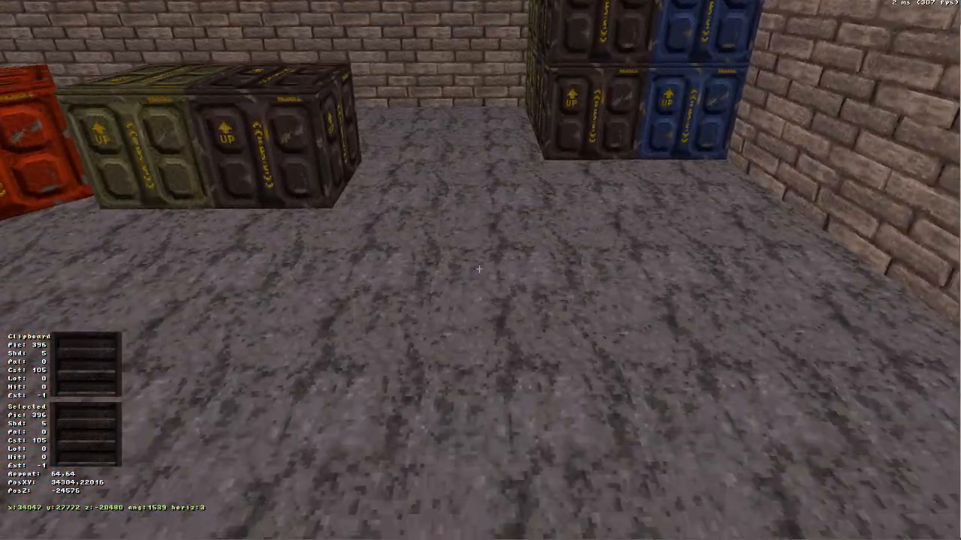
key("comma")
key("comma")
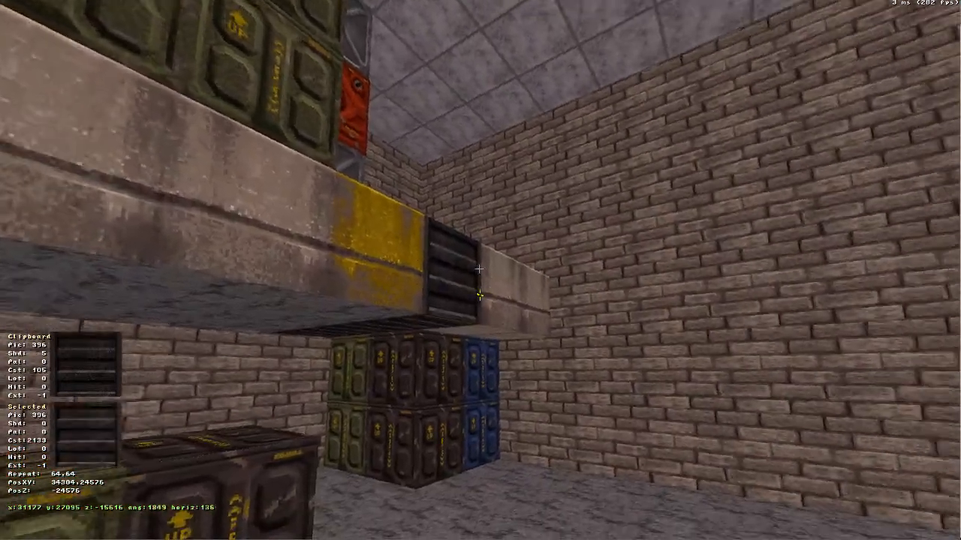
Paste tile 396 onto the trim piece below the green crates and make that sprite wall-aligned.
key("Delete")
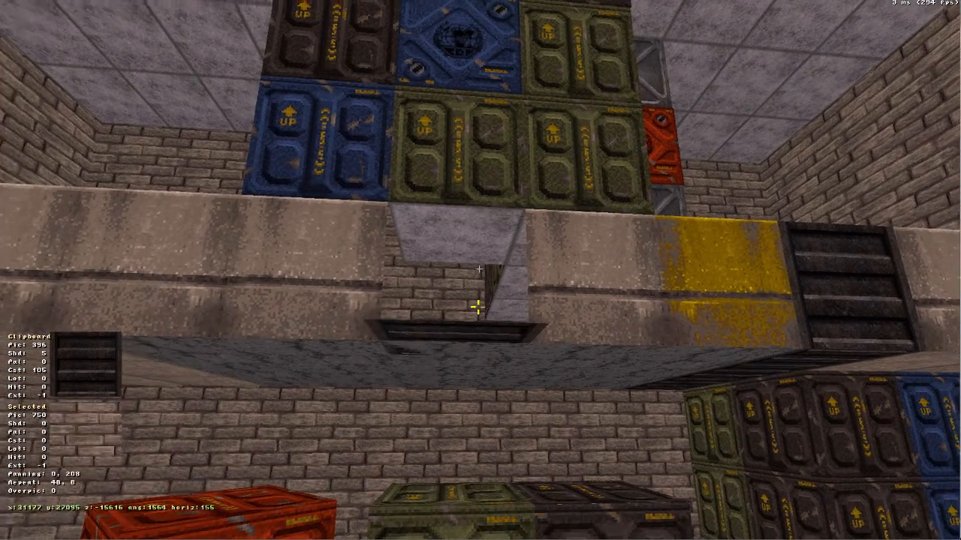
key("r")
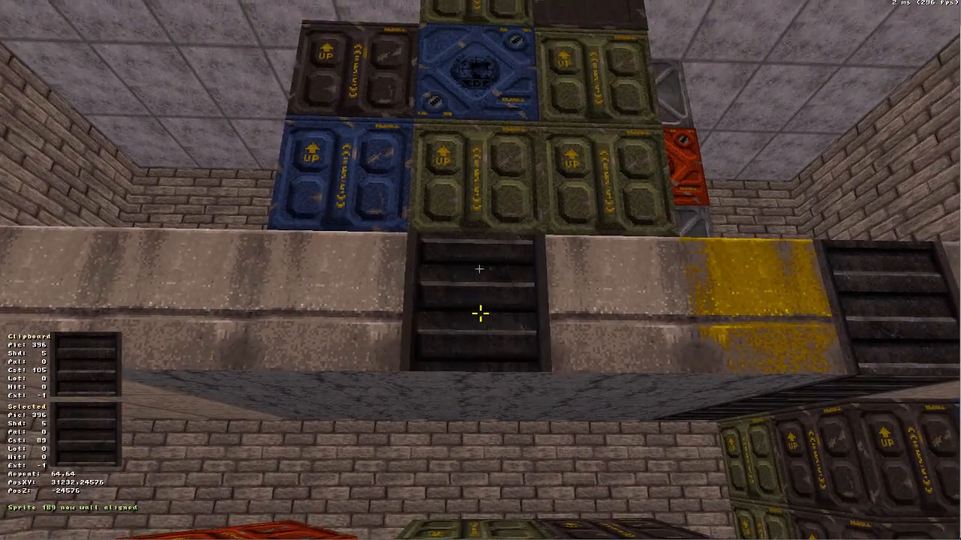
Change the underside panels running back from the slatted trim piece below the green crates to tile 396 with shade 5.
key("z")
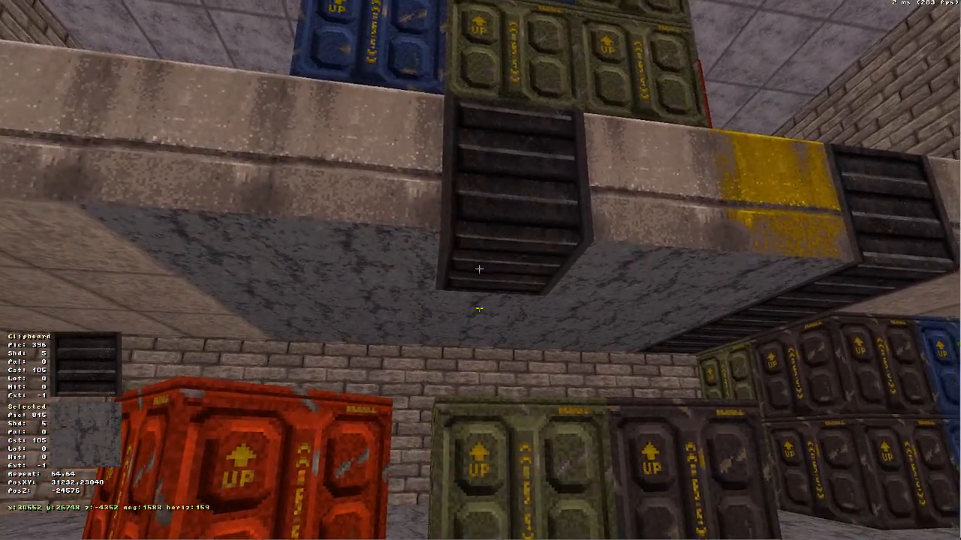
key("Return")
key("a")
key("Right")
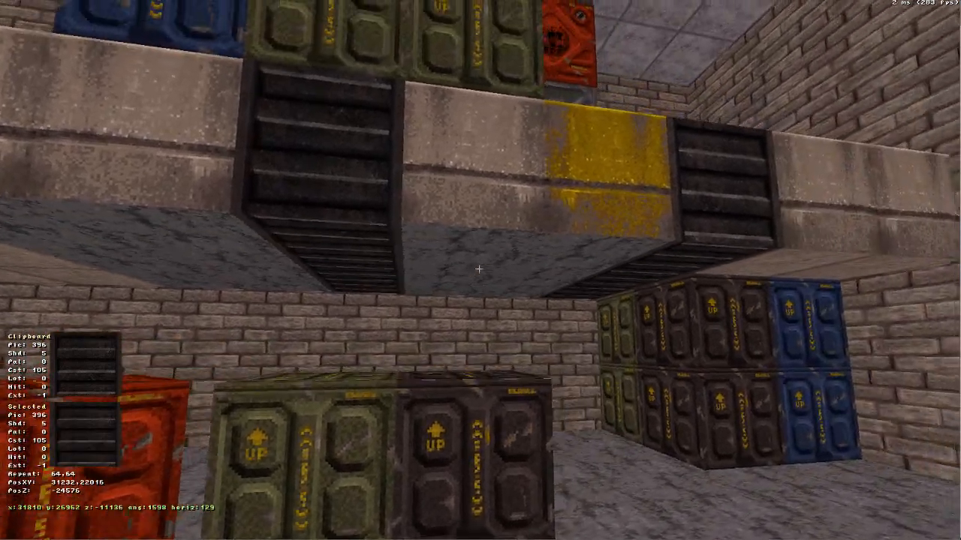
Apply slatted tile 396 to the underside panels near the ledge's inside corner and to the trim piece above them.
key("Left")
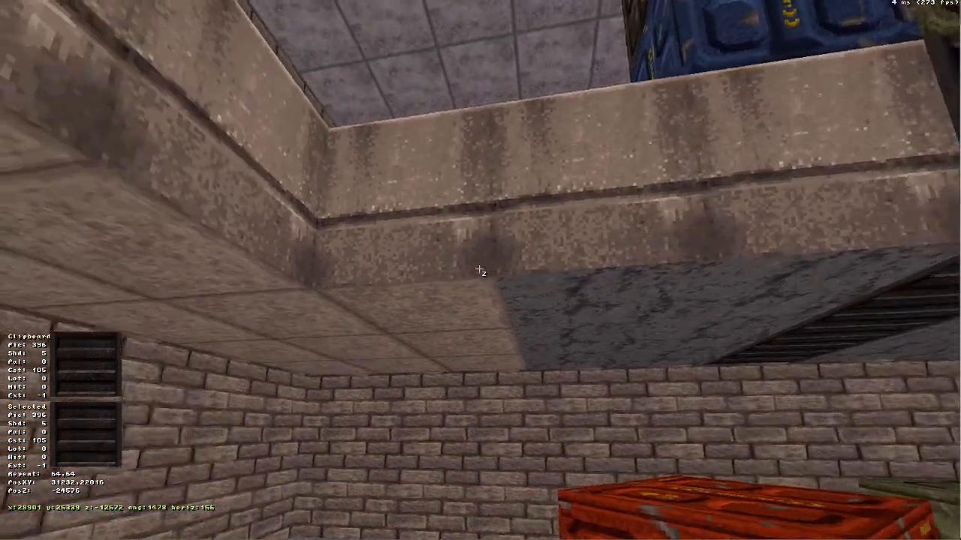
key("Return")
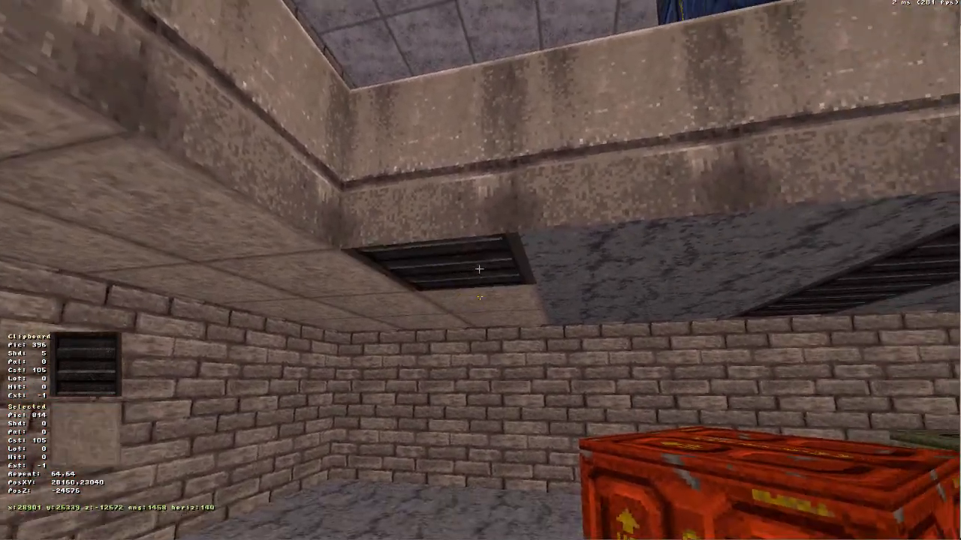
key("Return")
key("Return")
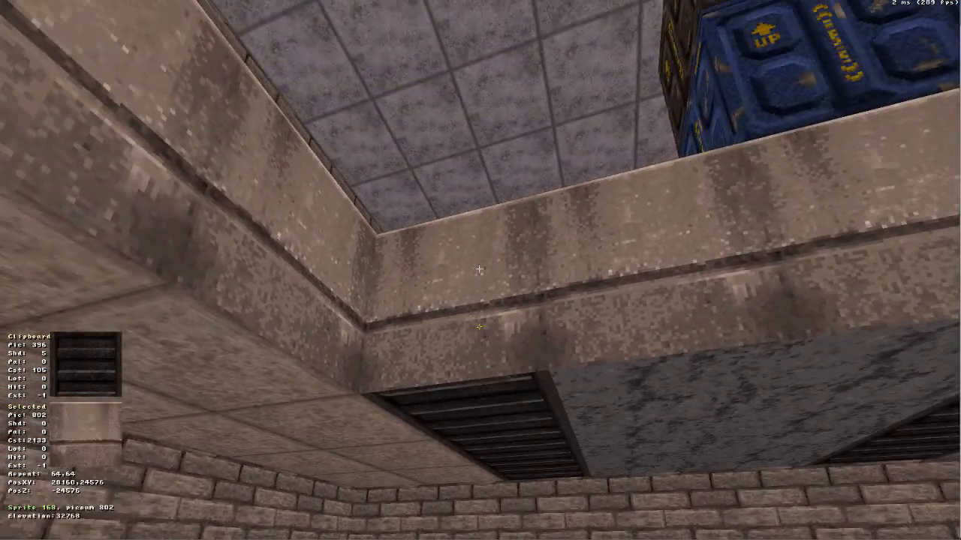
key("v")
key("Escape")
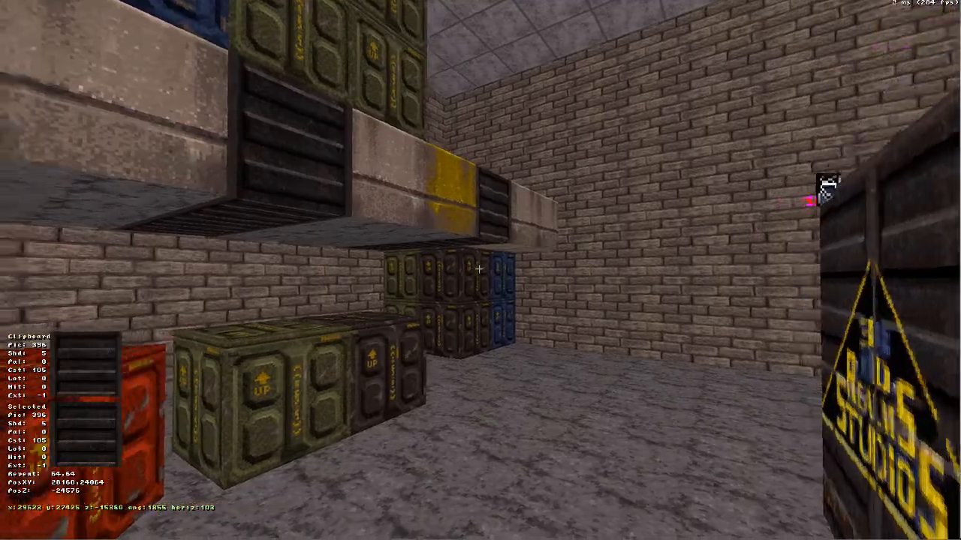
Copy dark tile 815 with shade 5 onto the underside panels between the slatted strip and the wall, above the brown and blue crates.
left_click_drag(479, 269, 479, 269)
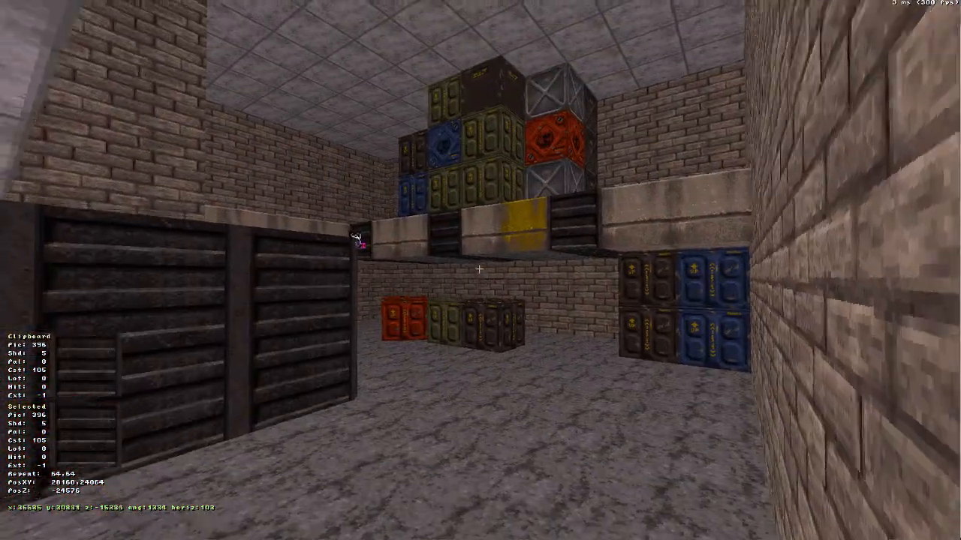
key("Down")
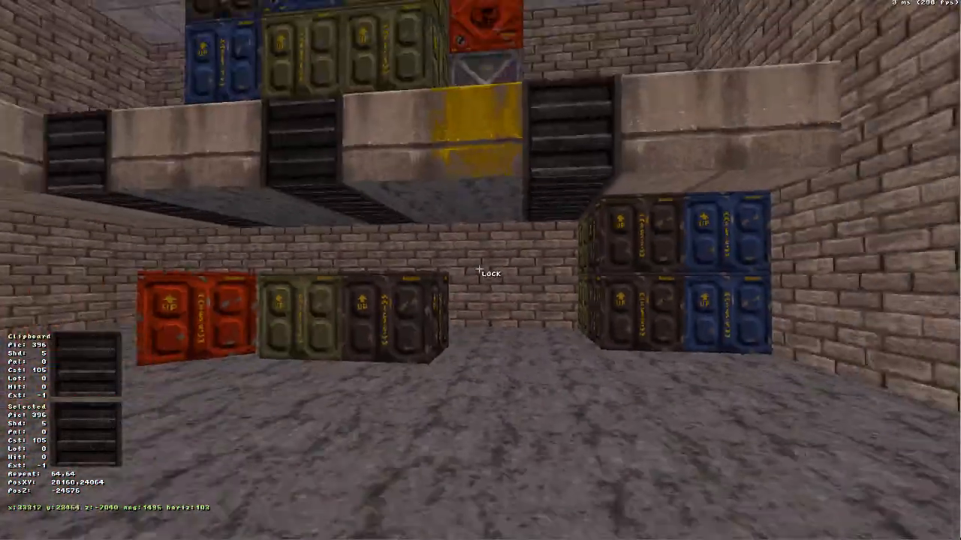
key("Up")
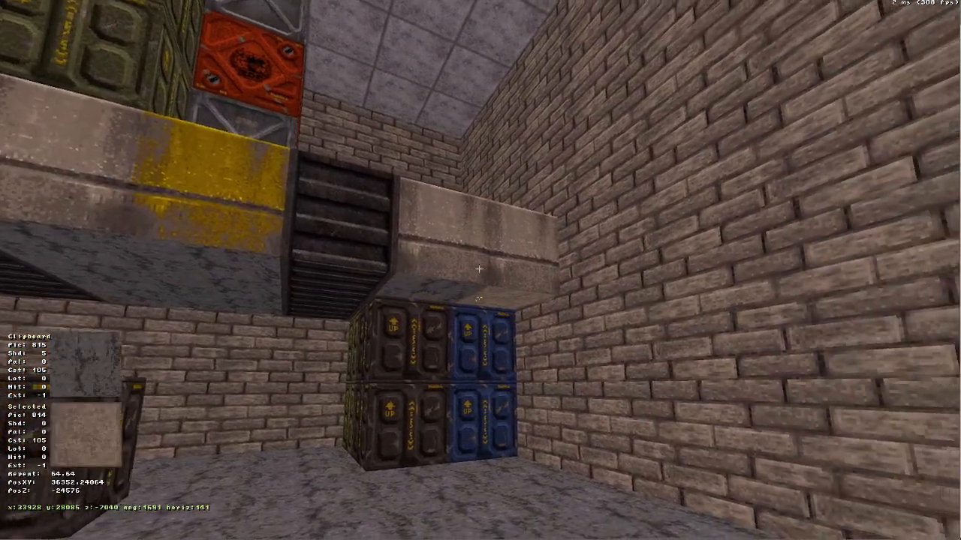
key("period")
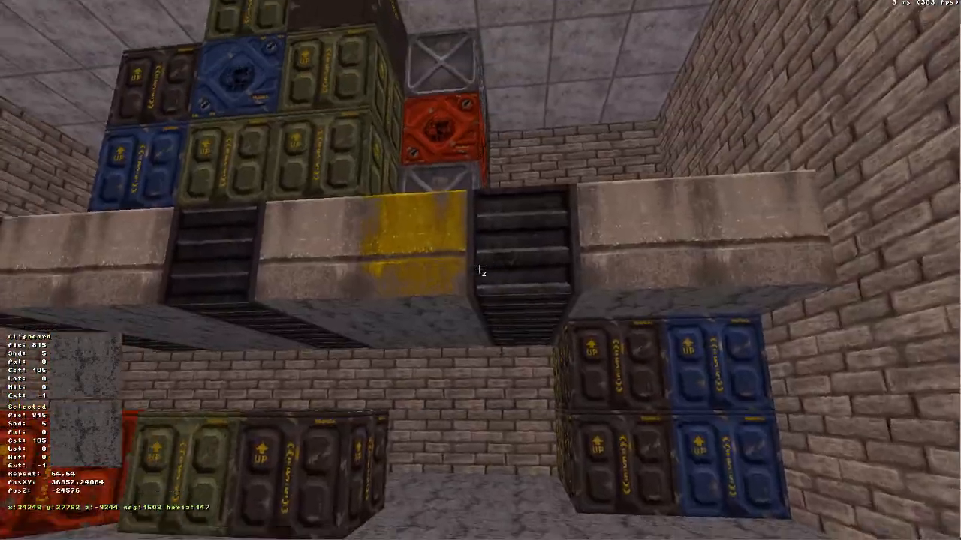
Inspect the ledge trim, slatted supports and dark undersides from several heights and angles across the warehouse.
key("a")
key("comma")
key("a")
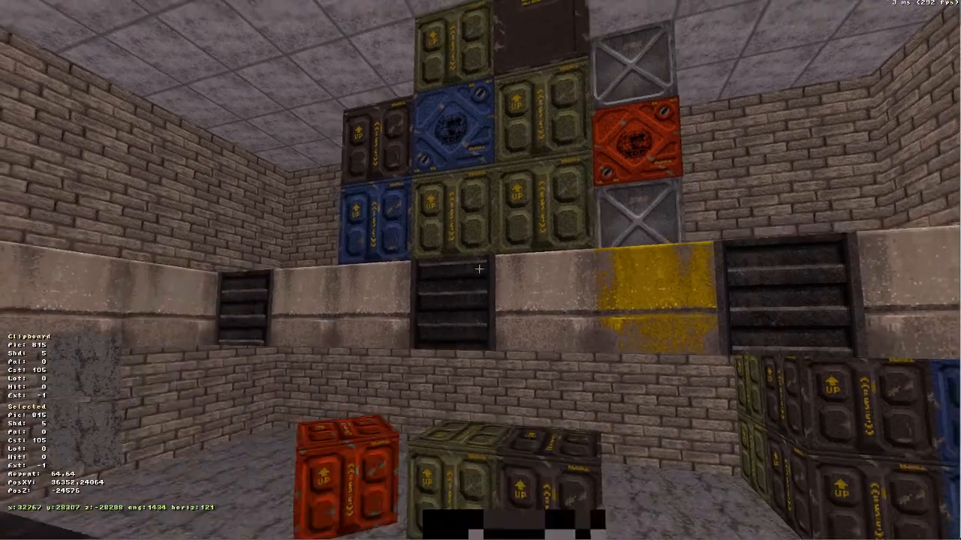
key("comma")
key("a")
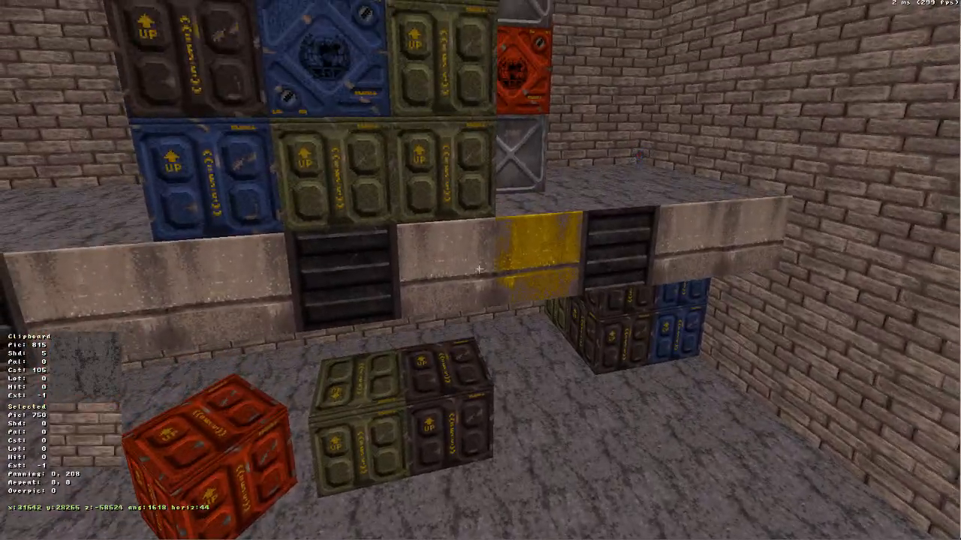
key("z")
key("period")
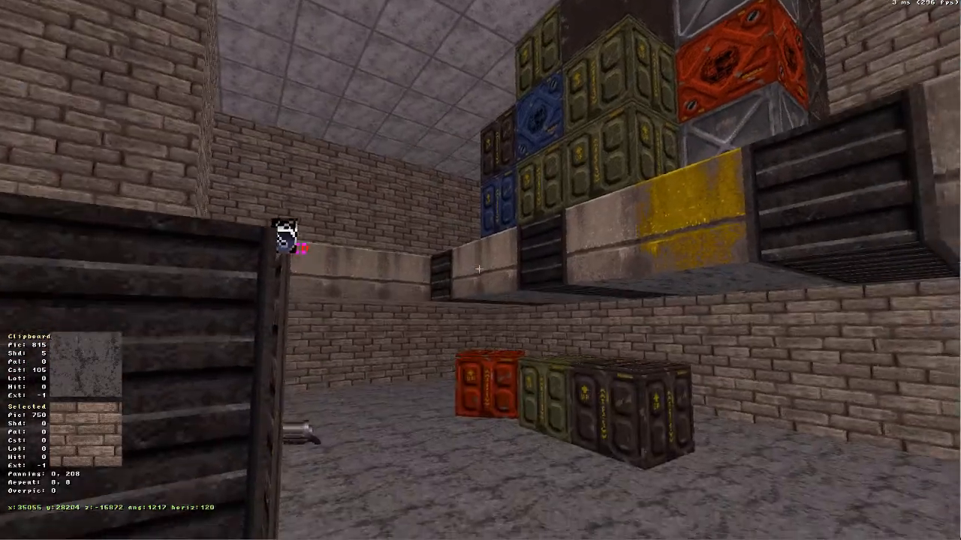
key("z")
key("period")
key("comma")
key("a")
key("comma")
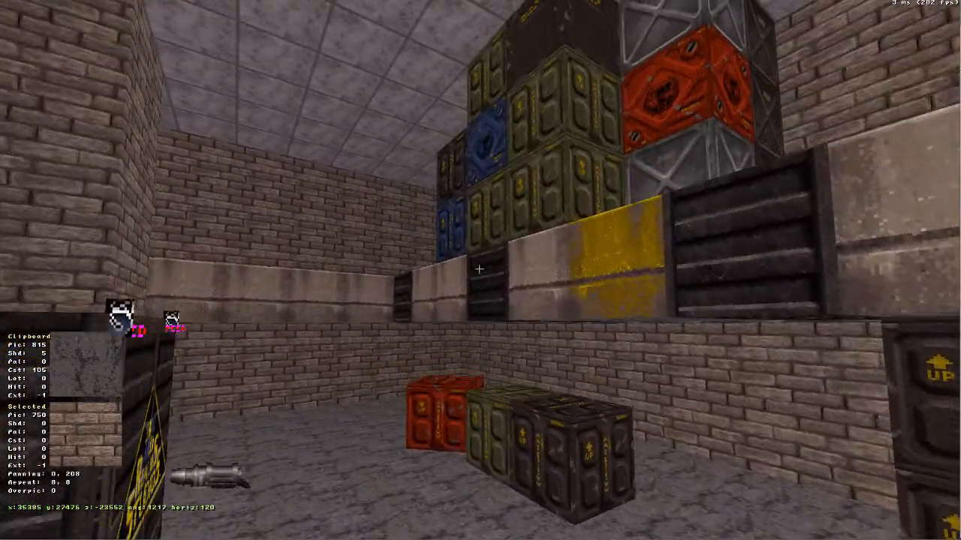
key("Return")
key("Up")
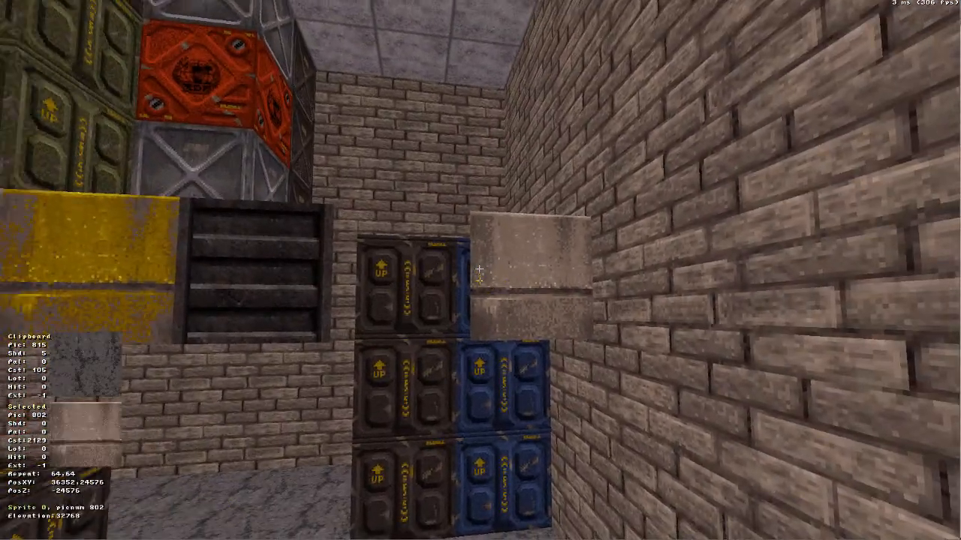
key("KP_Enter")
key("KP_Enter")
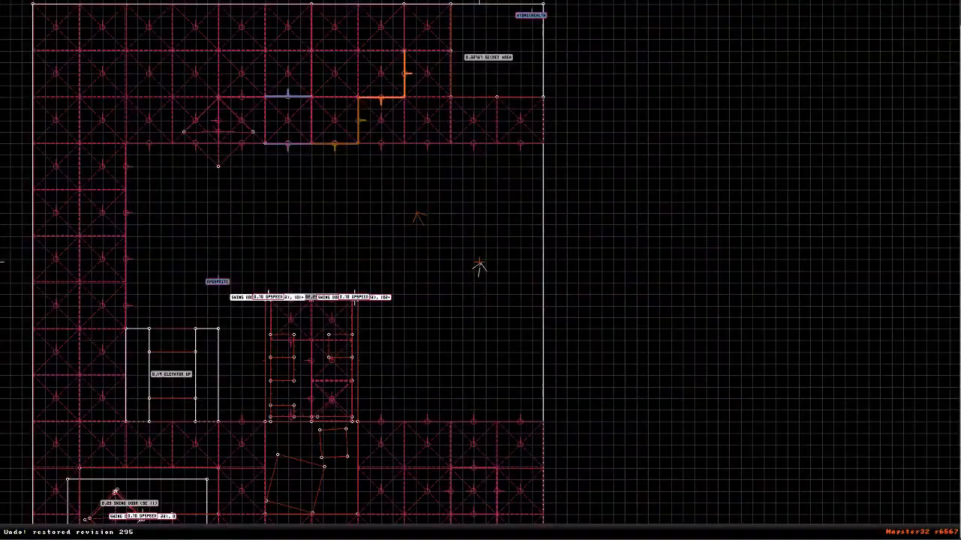
Change the non-slatted trim pieces along the crate-side ledge to light concrete tile 790.
key("KP_Enter")
key("v")
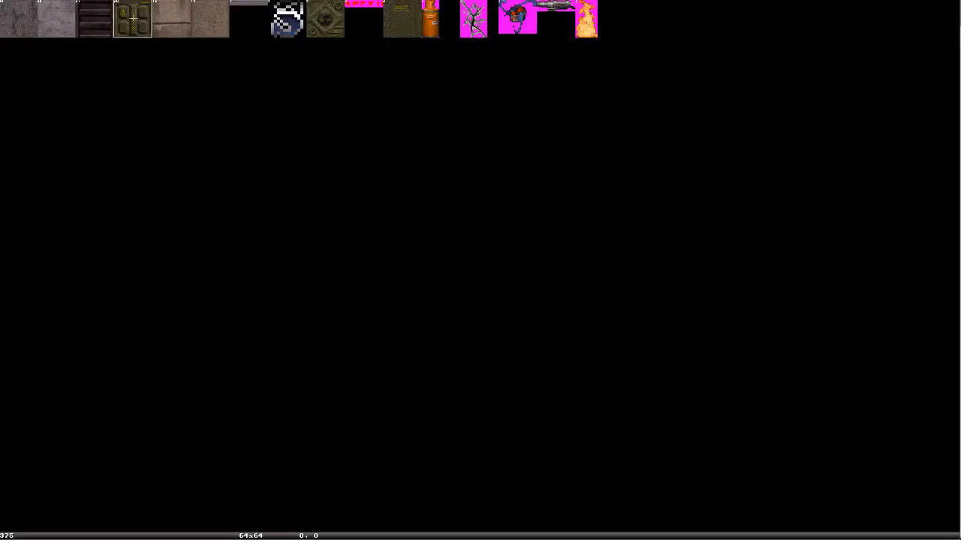
key("Return")
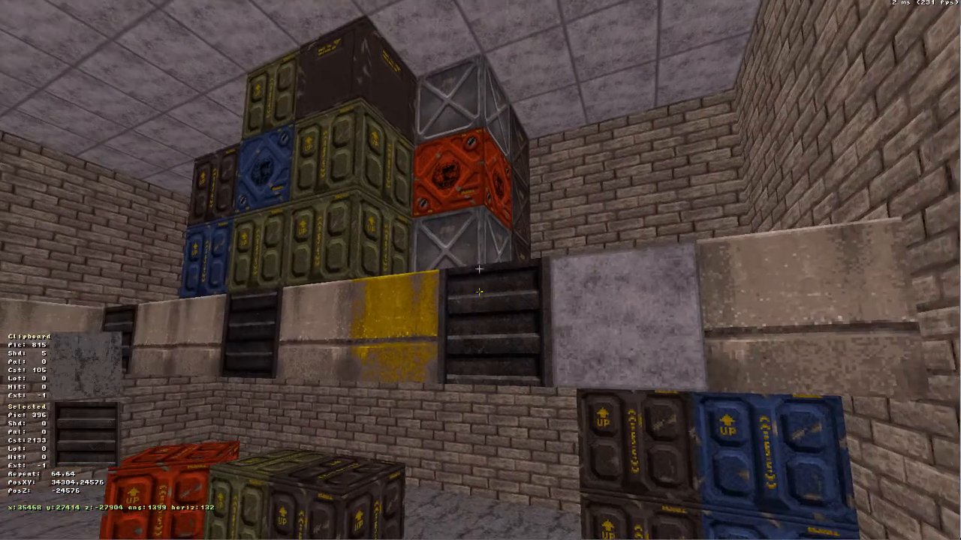
middle_click_drag(479, 268, 479, 269)
middle_click_drag(479, 305, 479, 269)
key("Tab")
key("Return")
key("Return")
key("Return")
key("Return")
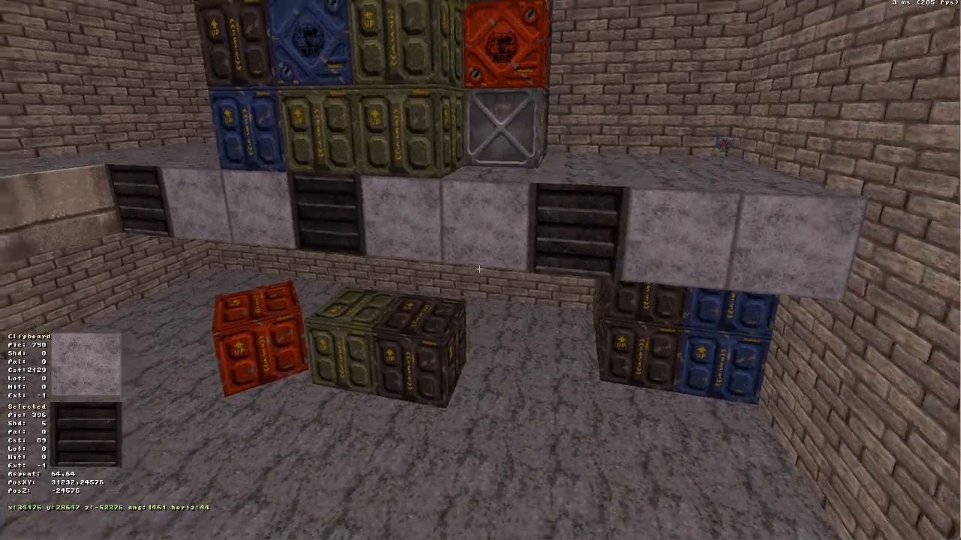
middle_click_drag(479, 268, 479, 269)
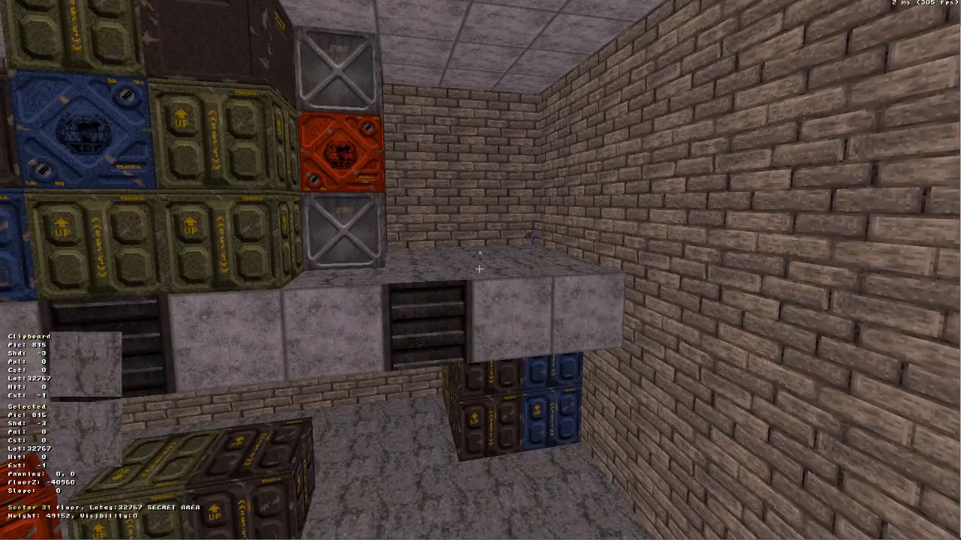
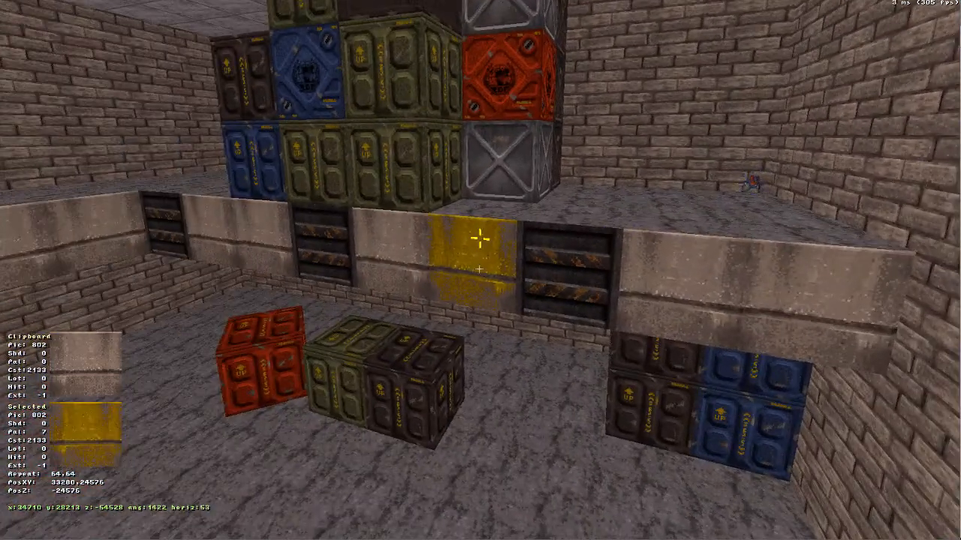
Try to widen the warehouse by moving its two western corner vertices outward in the 2D map, and undo the move.
key("a")
key("a")
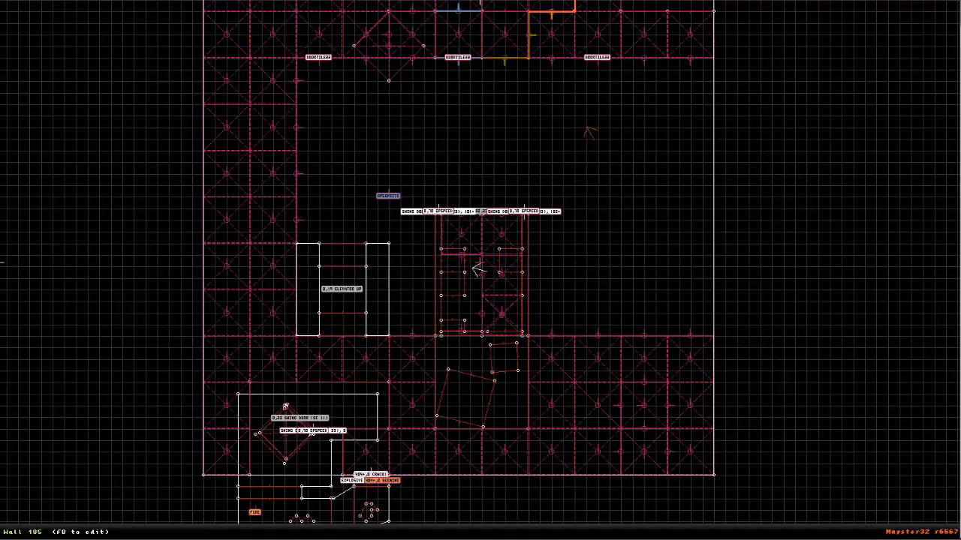
key("z")
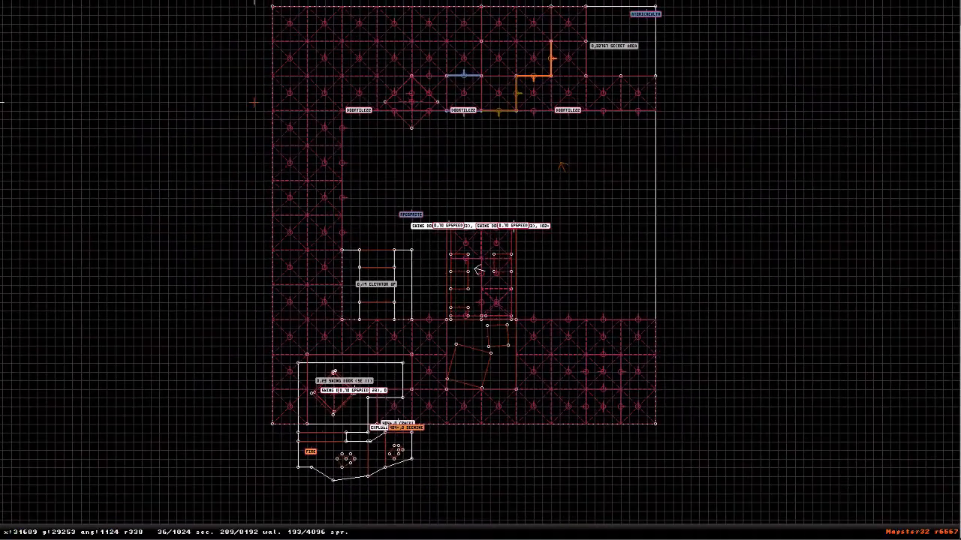
scroll(200, 114, "up", 2)
scroll(200, 115, "down", 4)
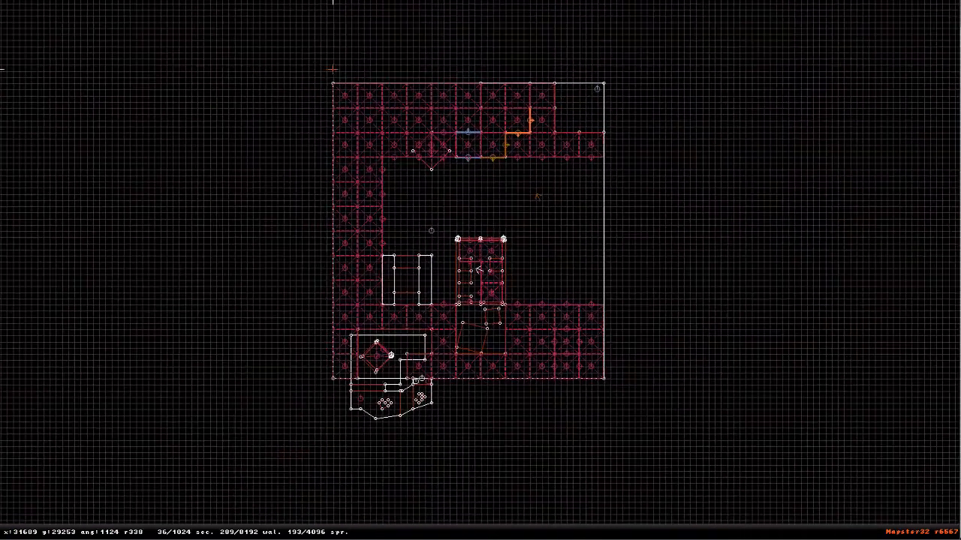
left_click_drag(333, 83, 252, 82)
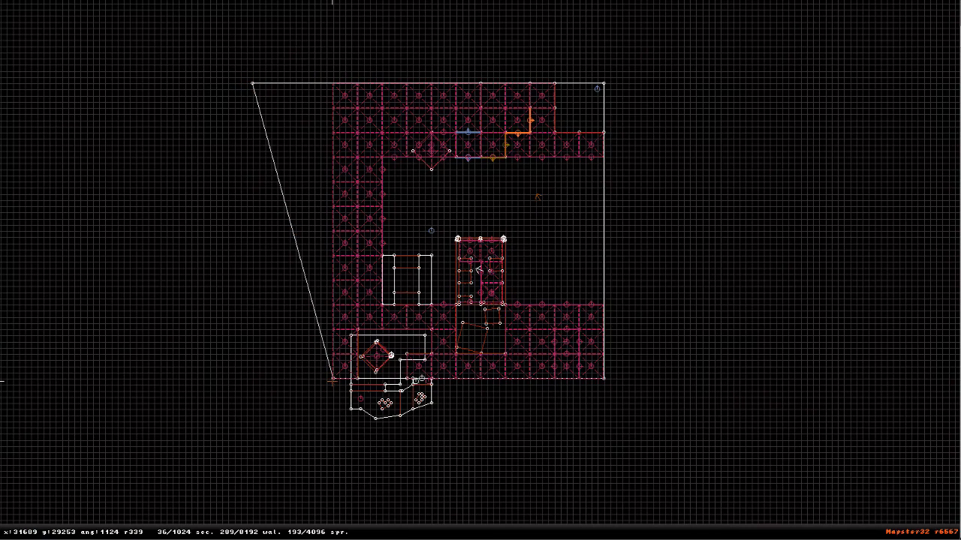
left_click_drag(337, 377, 252, 378)
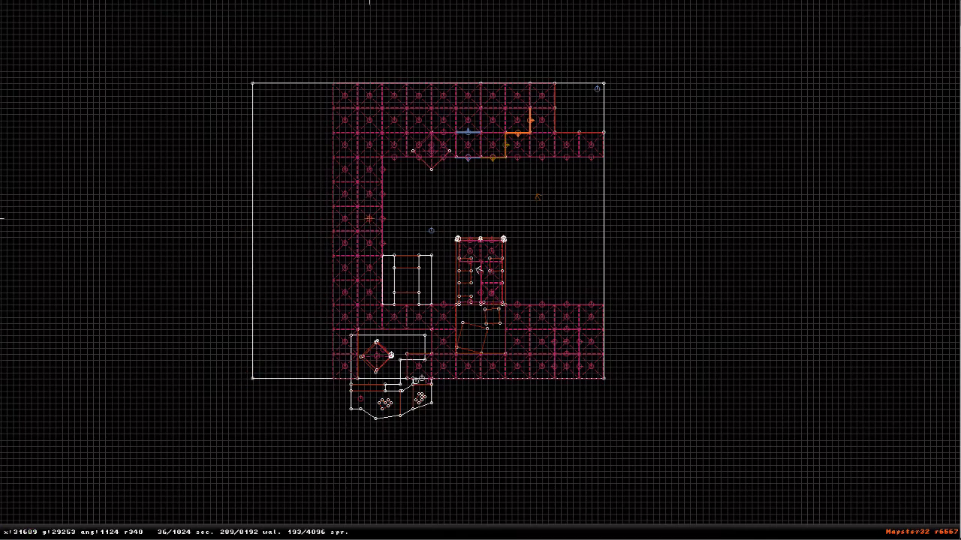
key("ctrl+z")
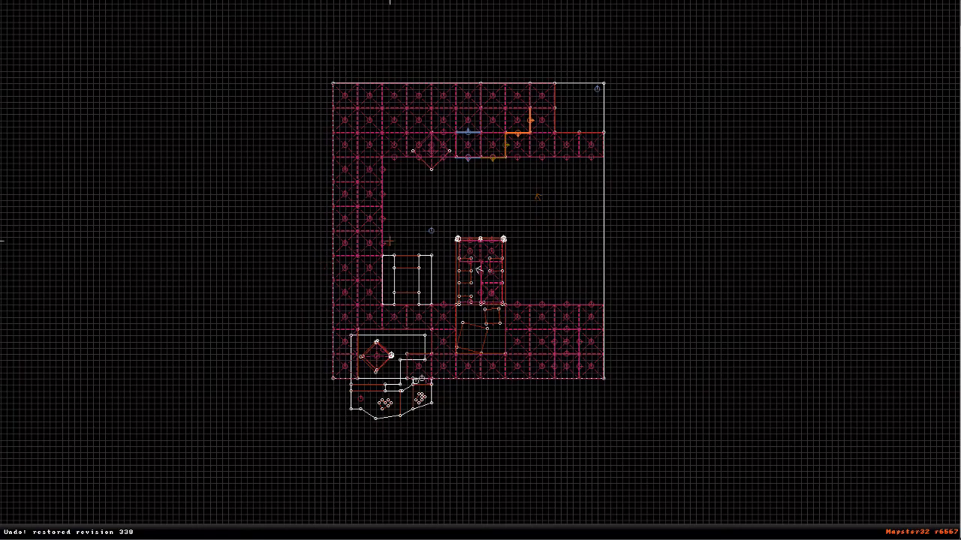
Inspect the western ledge and the slatted overhang undersides in 3D, from above and below.
middle_click(478, 206)
key("KP_Enter")
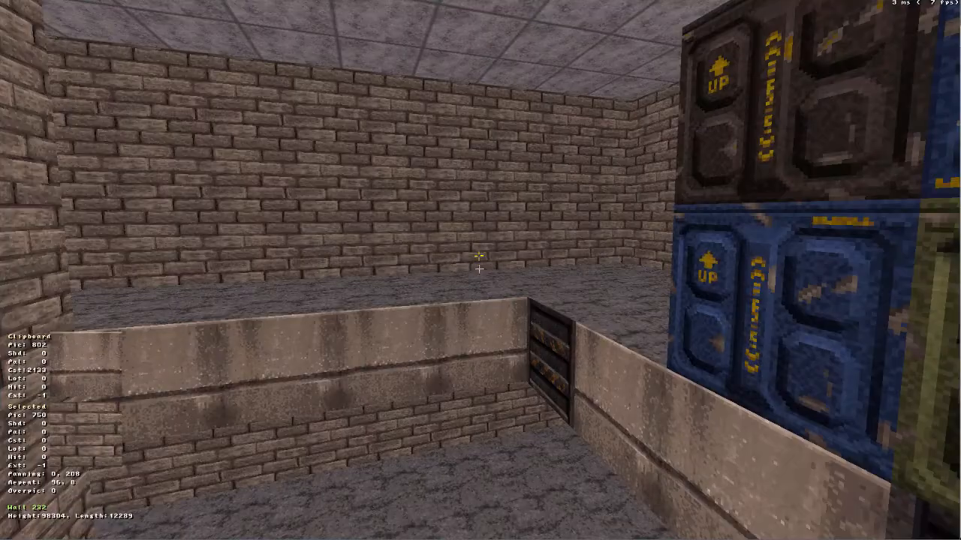
key("Up")
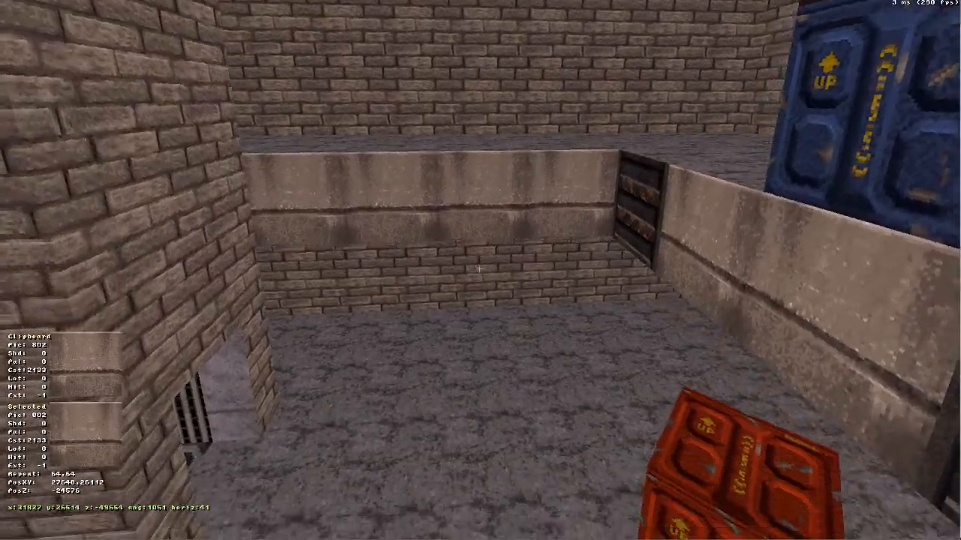
key("z")
left_click_drag(479, 268, 479, 268)
key("Right")
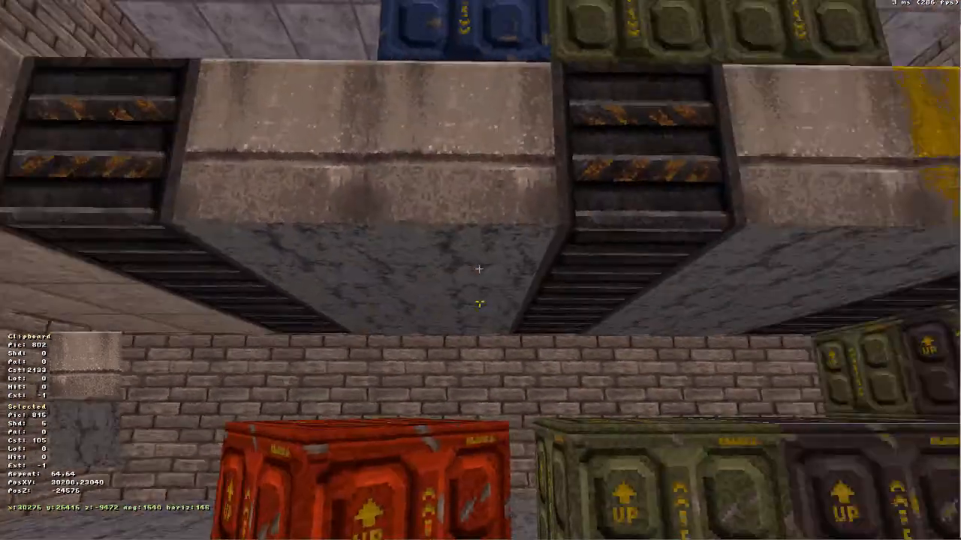
key("a")
key("a")
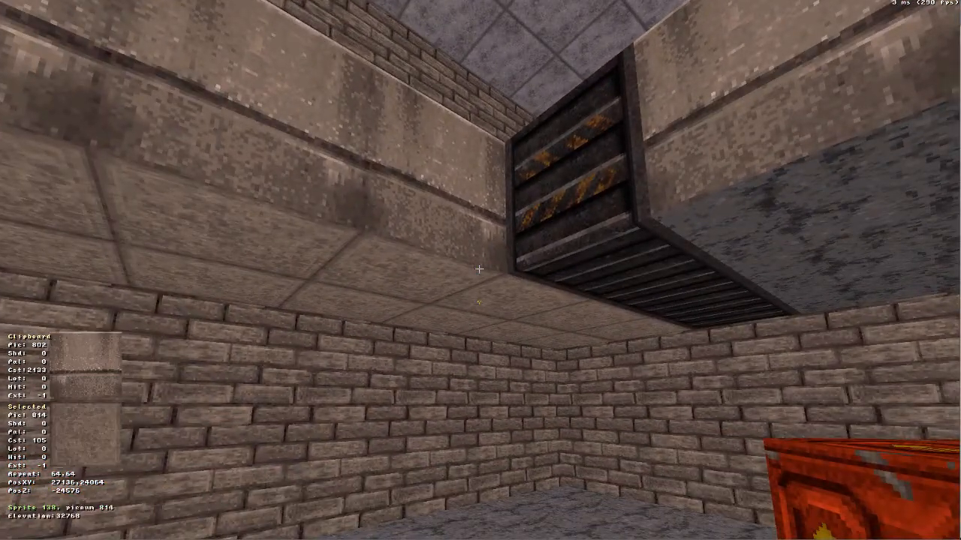
Coarsen the 2D map grid and move the warehouse's two western corner vertices outward by two grid squares.
key("KP_Enter")
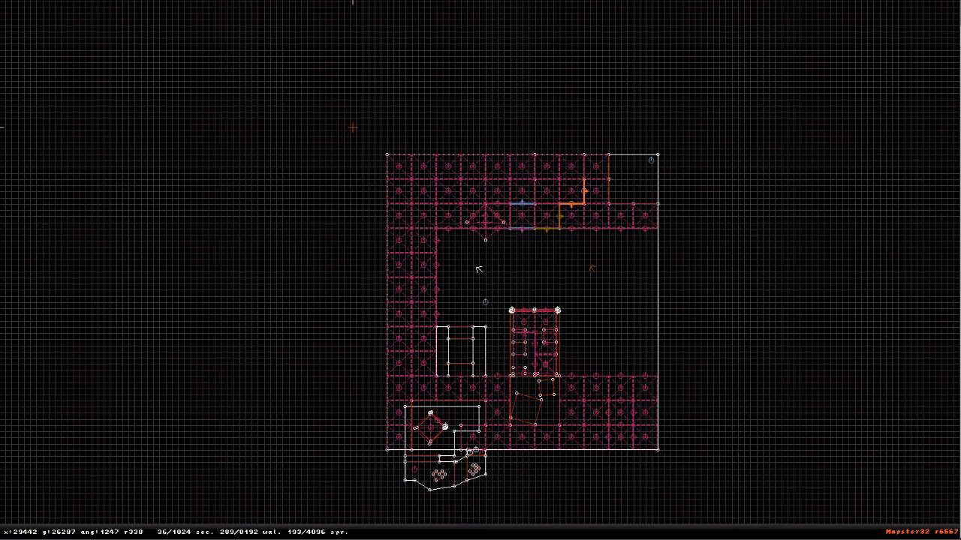
key("g")
key("g")
key("g")
key("g")
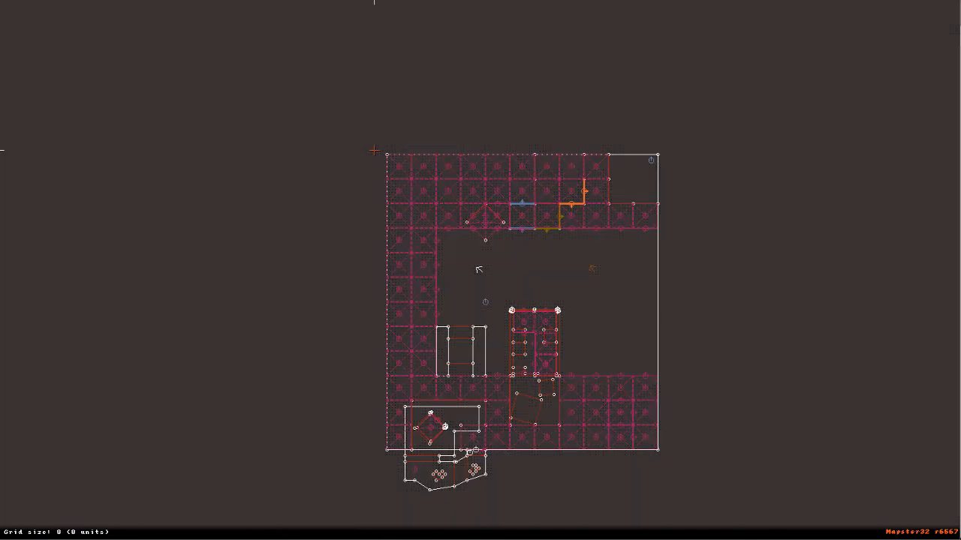
key("space")
key("space")
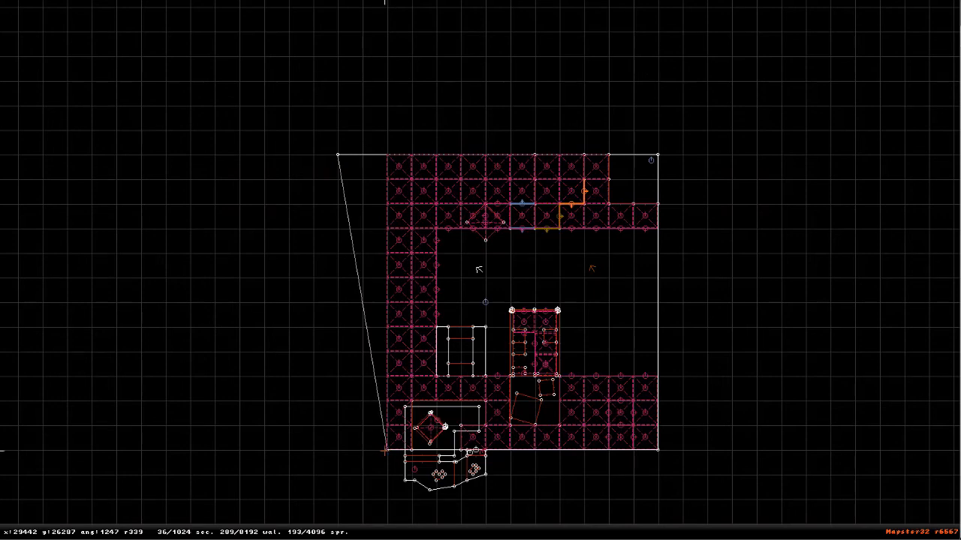
left_click_drag(382, 449, 338, 451)
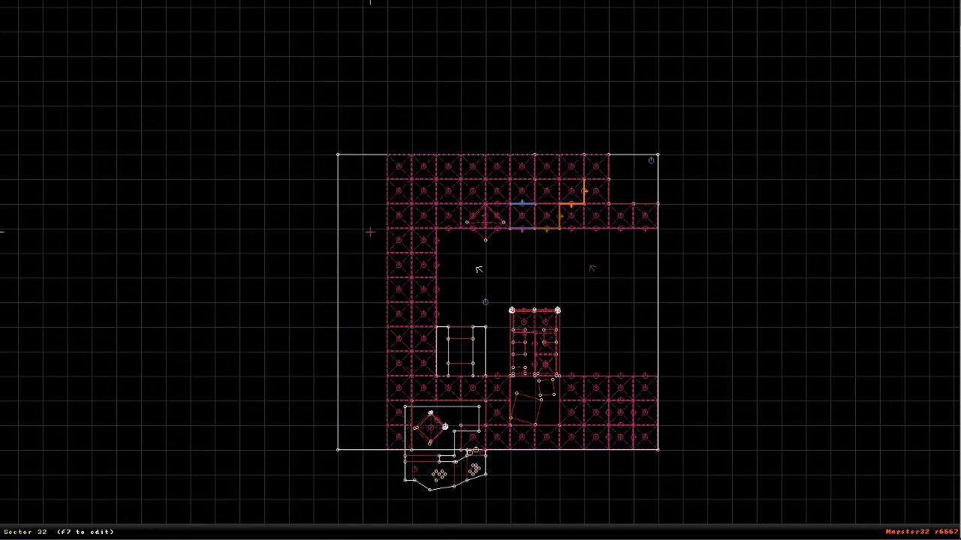
Duplicate the outermost western column of panel sprites and align the columns on grid size 2 to fill the widened strip.
left_click_drag(374, 164, 349, 412, "shift")
key("Insert")
key("g")
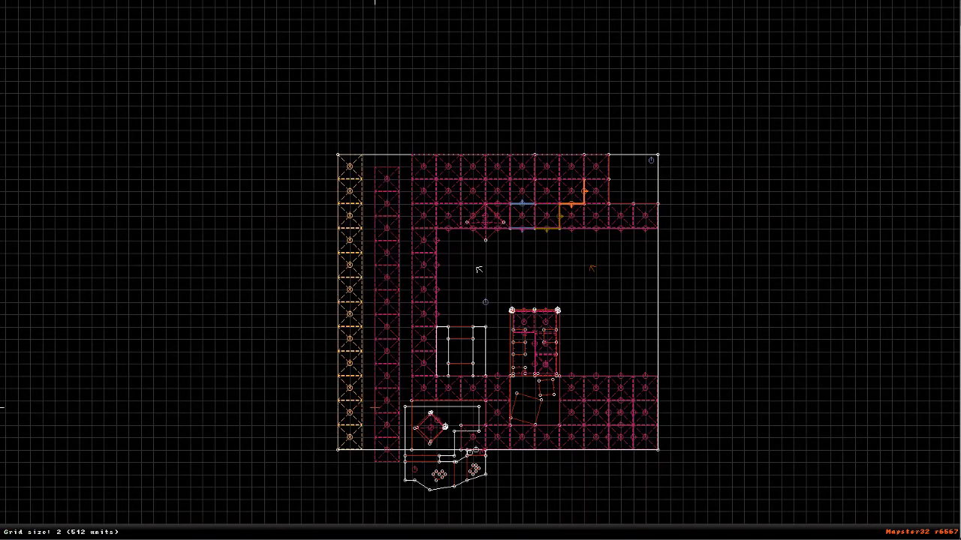
key("Shift_R")
key("Shift_R")
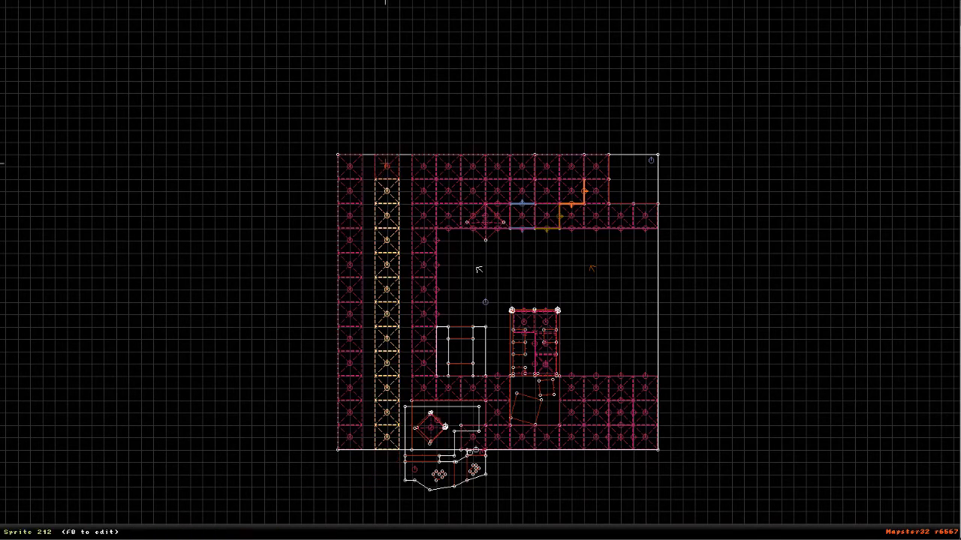
mouse_move(389, 177)
left_mouse_down()
mouse_move(400, 166)
mouse_move(365, 168)
mouse_move(374, 169)
left_mouse_up()
key("Insert")
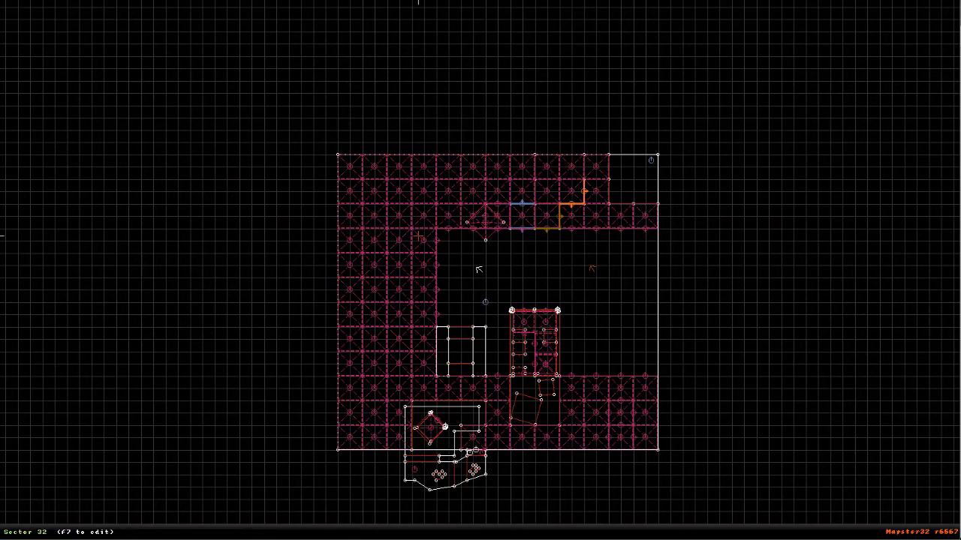
Delete the inner two columns of floor sprites along the west walkway and move the ledge trim sprites west to the new floor edge.
scroll(443, 242, "up", 1)
key("Delete")
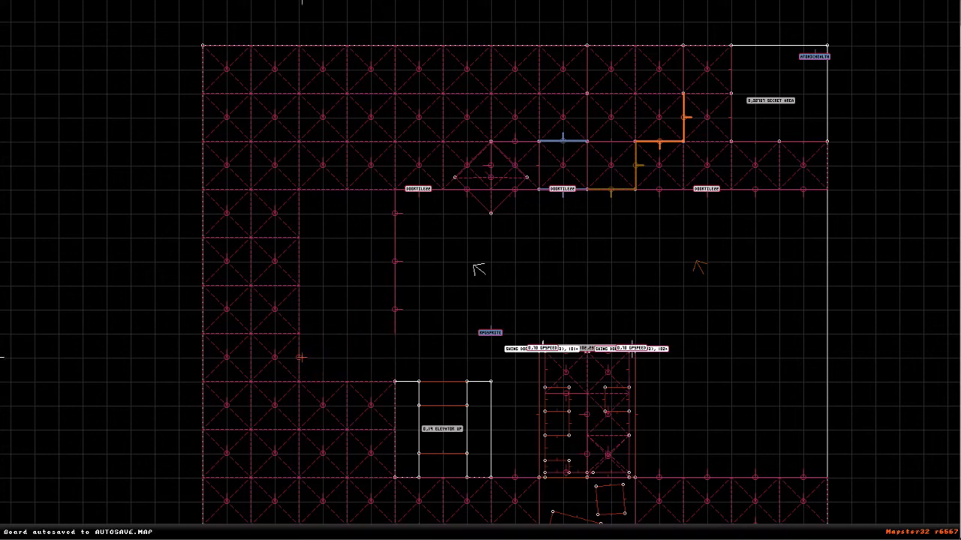
left_click_drag(395, 308, 301, 308)
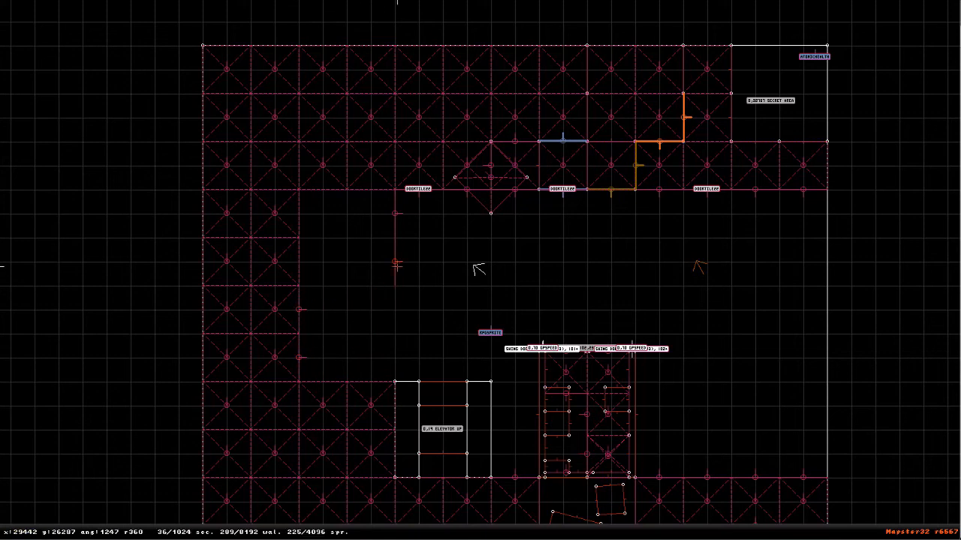
left_click_drag(395, 261, 306, 257)
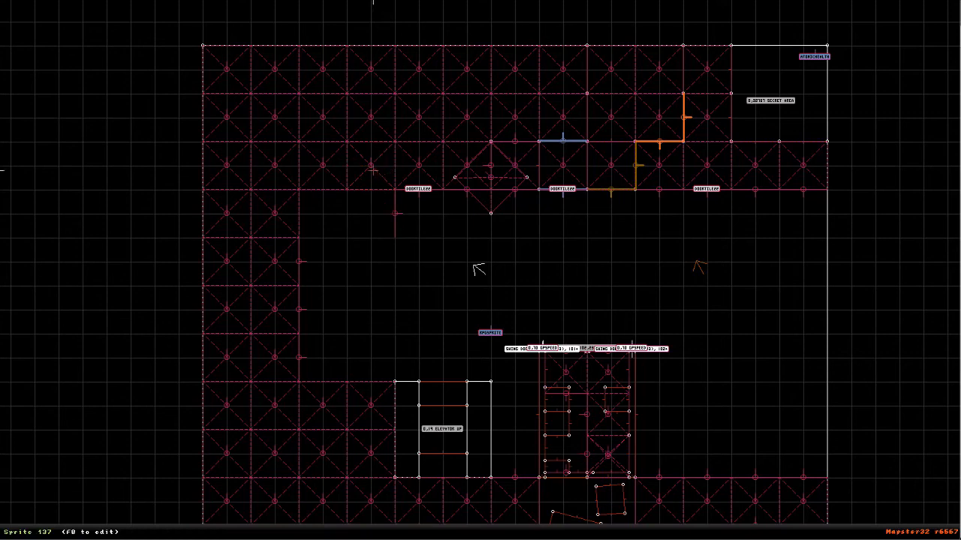
left_click_drag(390, 213, 301, 213)
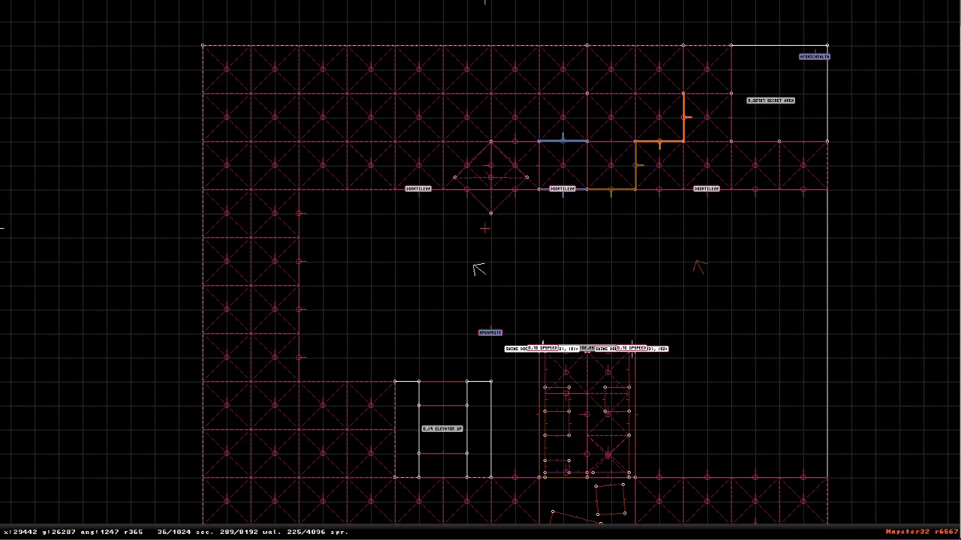
Duplicate two ledge trim sprites from the north walkway's east end onto the exposed north and south edges of the widened opening.
mouse_move(821, 212)
left_mouse_down("shift")
mouse_move(716, 185)
mouse_move(740, 187)
left_mouse_up("shift")
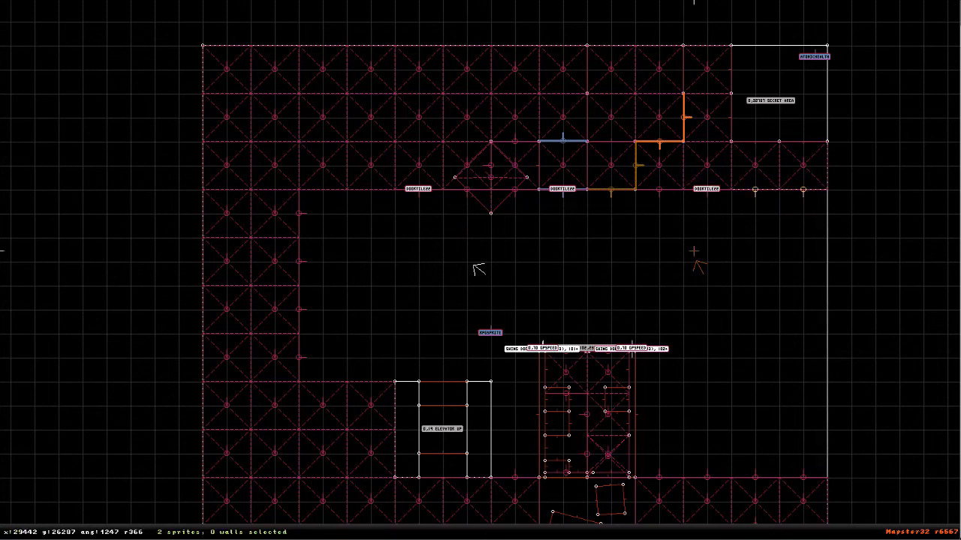
left_click_drag(316, 213, 349, 262)
key("Insert")
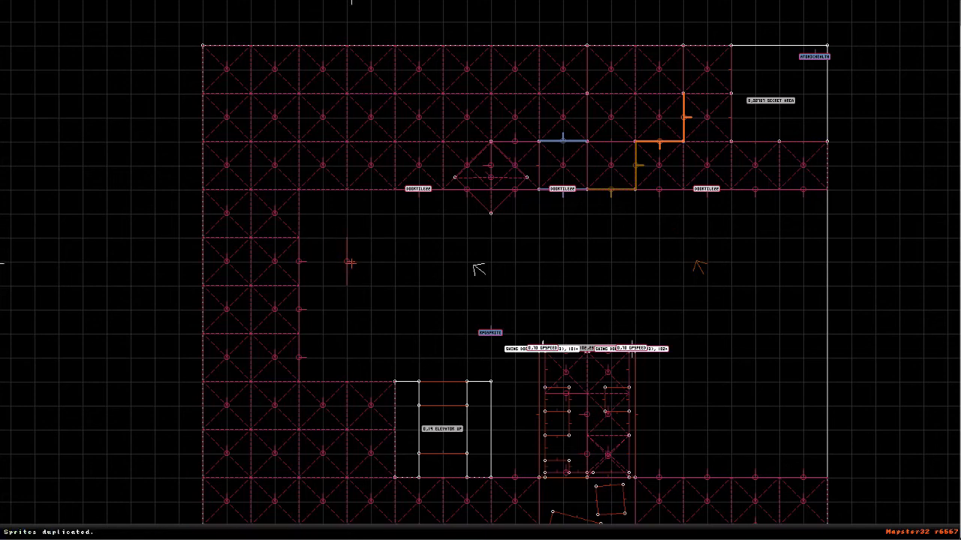
key("Insert")
left_click_drag(310, 220, 323, 381)
key("Insert")
key("Insert")
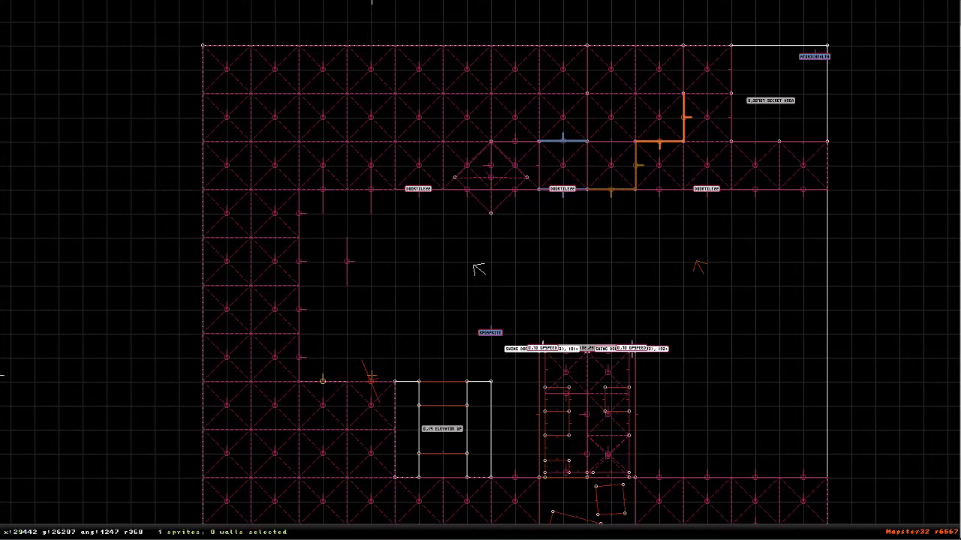
Rotate the copied trim sprites on the opening's south edge to line up with it, and delete the stray trim sprite inside the opening.
key("comma")
key("comma")
key("comma")
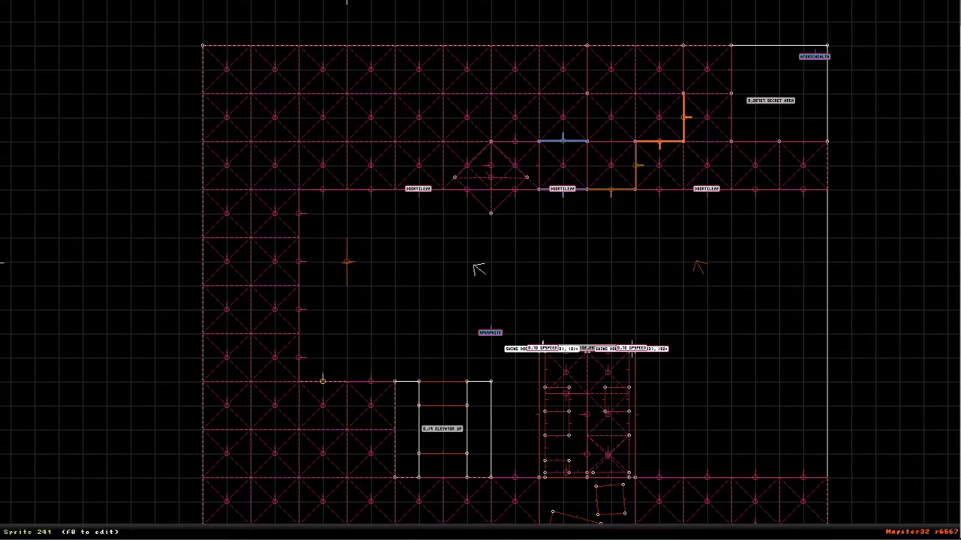
key("Delete")
Inspect the narrowed west walkway and its ledge trim in the 3D view, from below and from above.
key("KP_Enter")
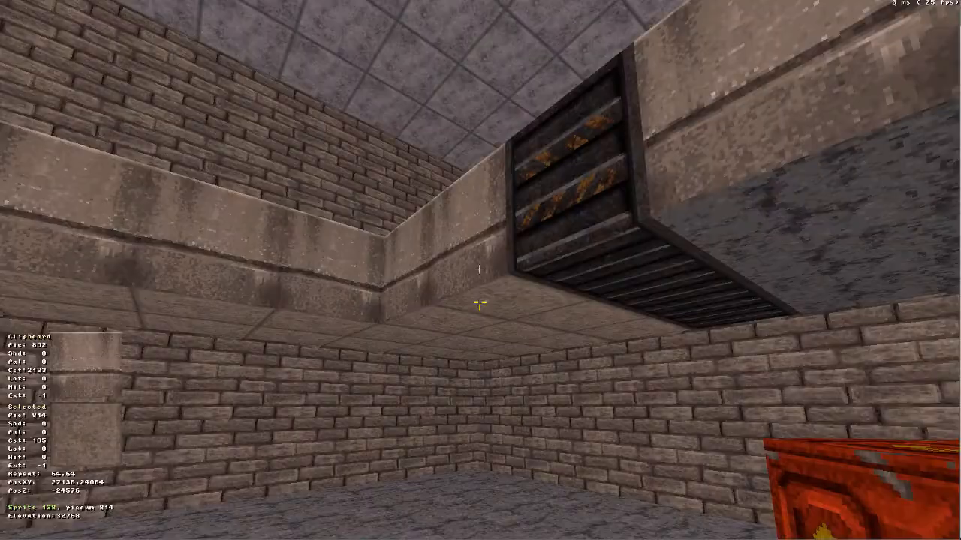
key("Down")
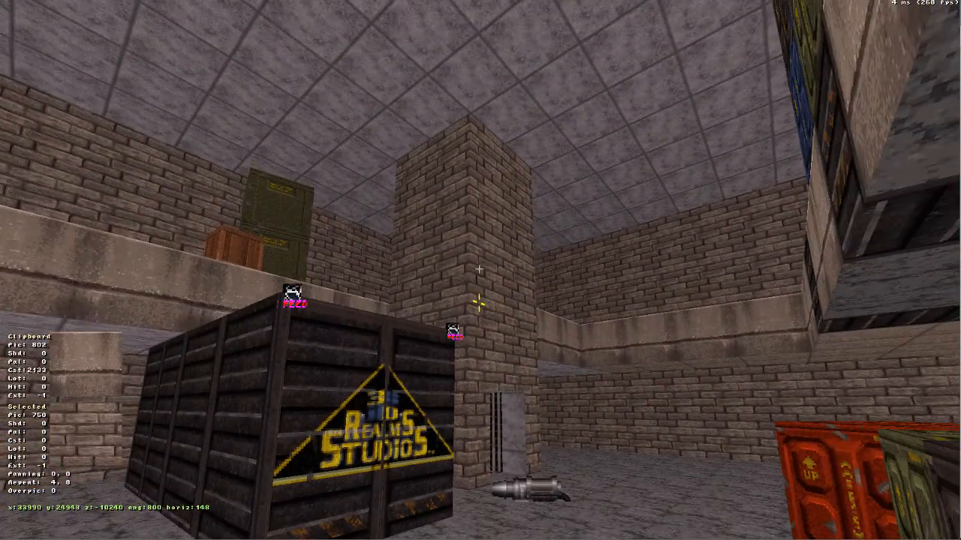
key("Up")
key("a")
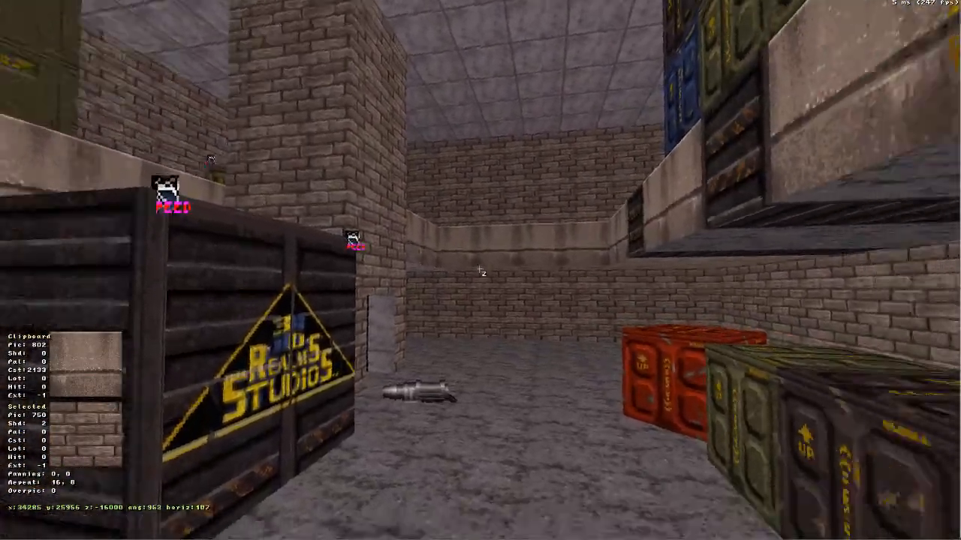
key("Up")
left_click(480, 269)
key("Down")
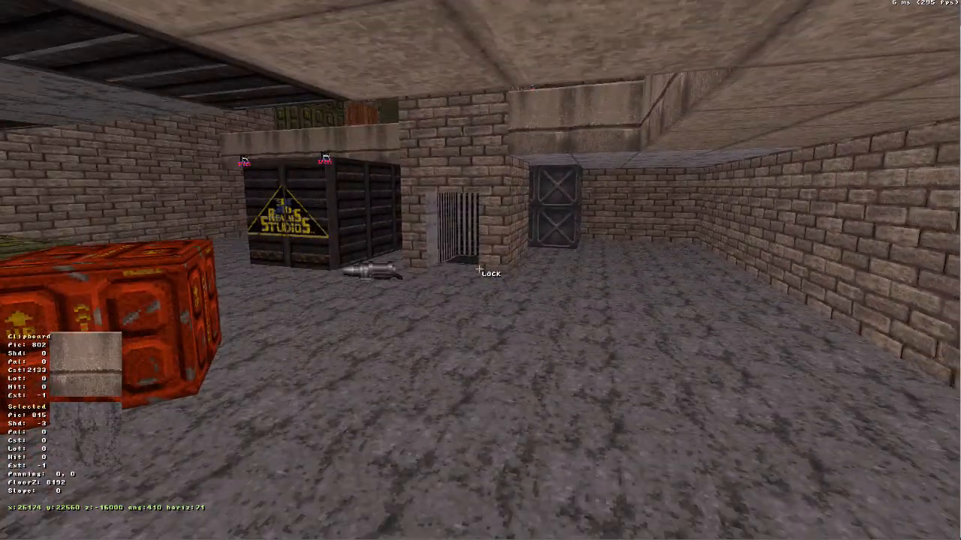
key("Up")
key("a")
key("a")
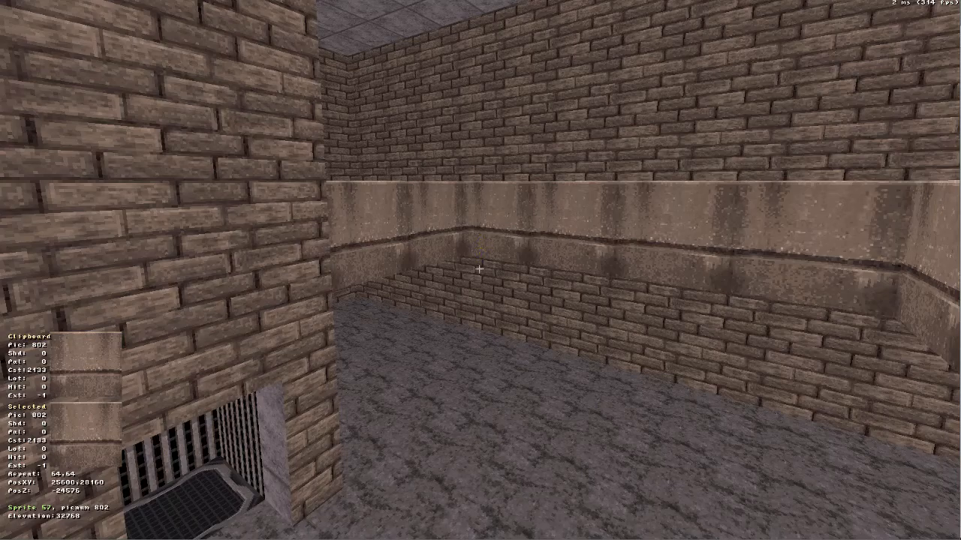
middle_click_drag(479, 248, 479, 269)
left_click_drag(479, 269, 479, 269)
middle_click_drag(479, 269, 479, 268)
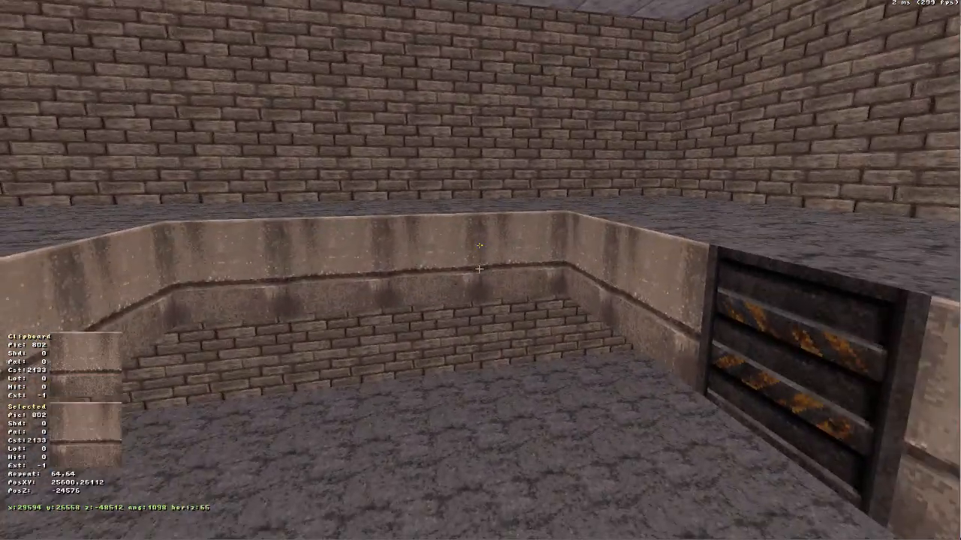
Select the room's whole north section with its walls and sprites and move it one floor tile north.
key("KP_Enter")
scroll(460, 231, "down", 3)
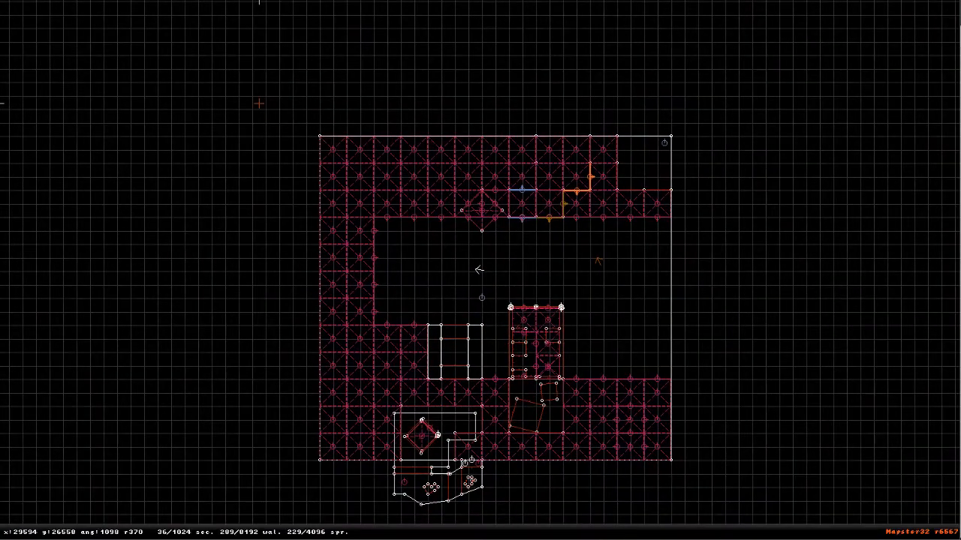
left_click_drag(259, 102, 727, 233, "shift")
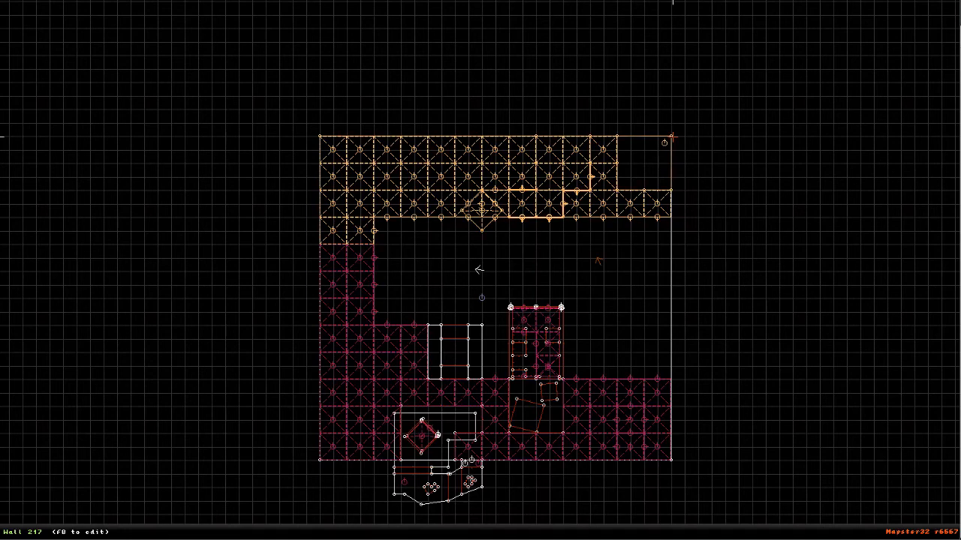
left_click_drag(672, 139, 669, 105)
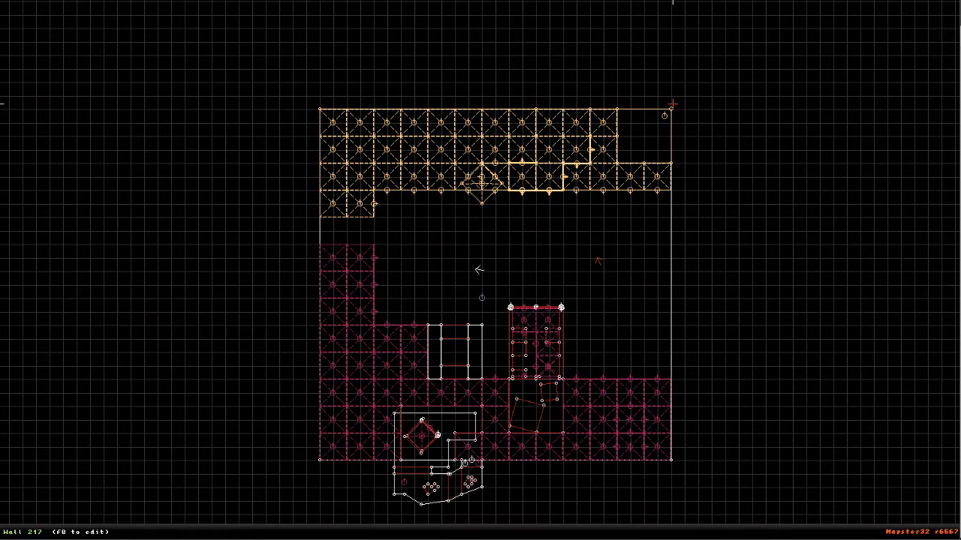
key("alt")
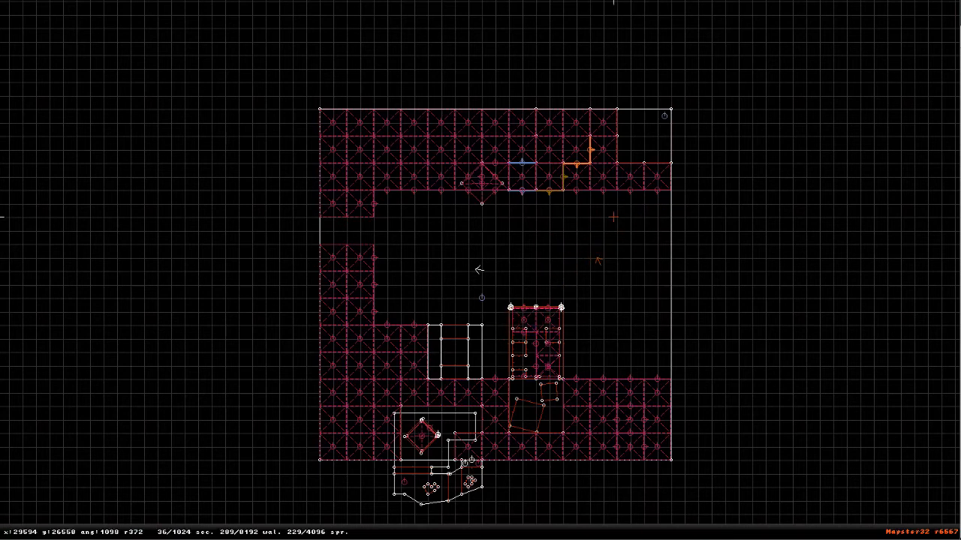
Duplicate a row of two floor sprites and its ledge trim to fill the gap in the west walkway.
left_click_drag(403, 229, 333, 230, "shift")
key("Insert")
key("shift")
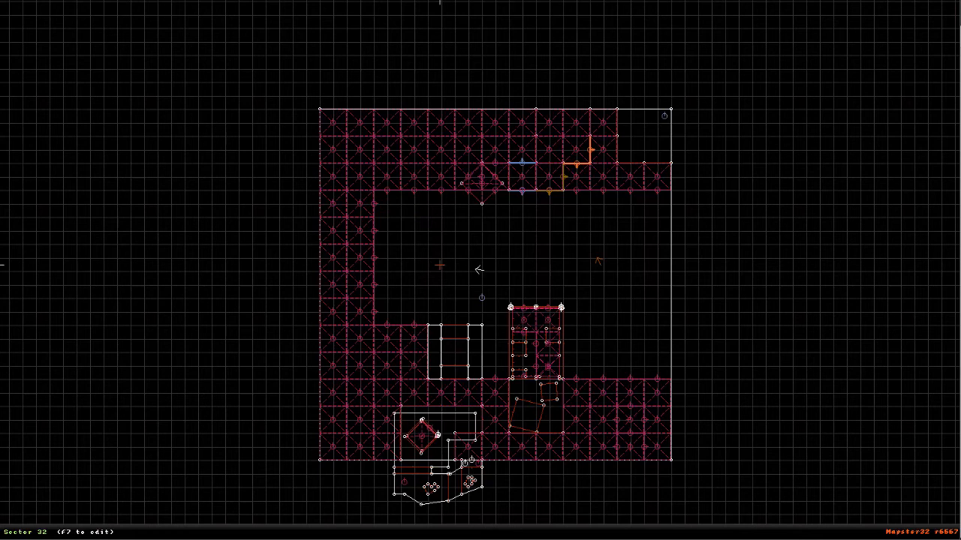
Examine the lengthened room, the west walkway and the undersides of the ledges in the 3D view.
key("KP_Enter")
key("Down")
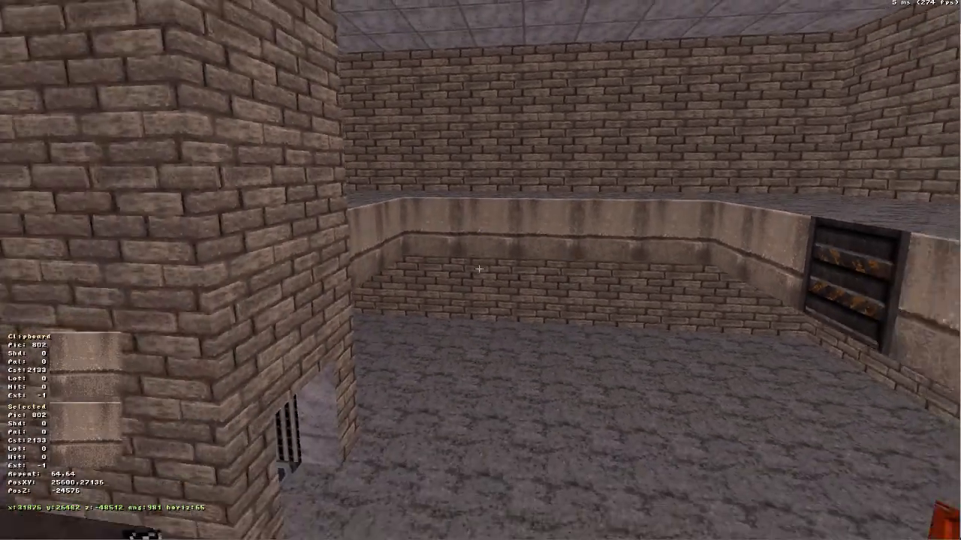
key("Down")
key("Right")
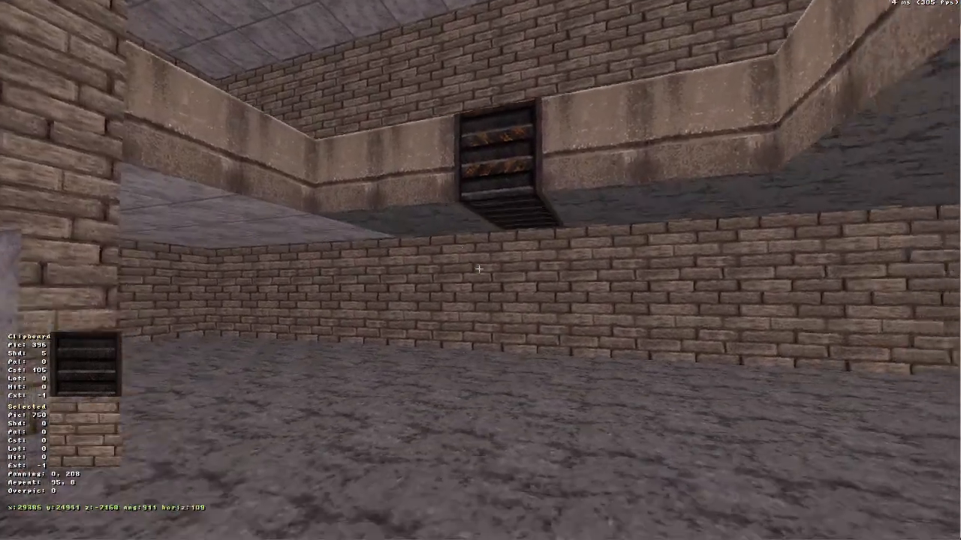
key("Down")
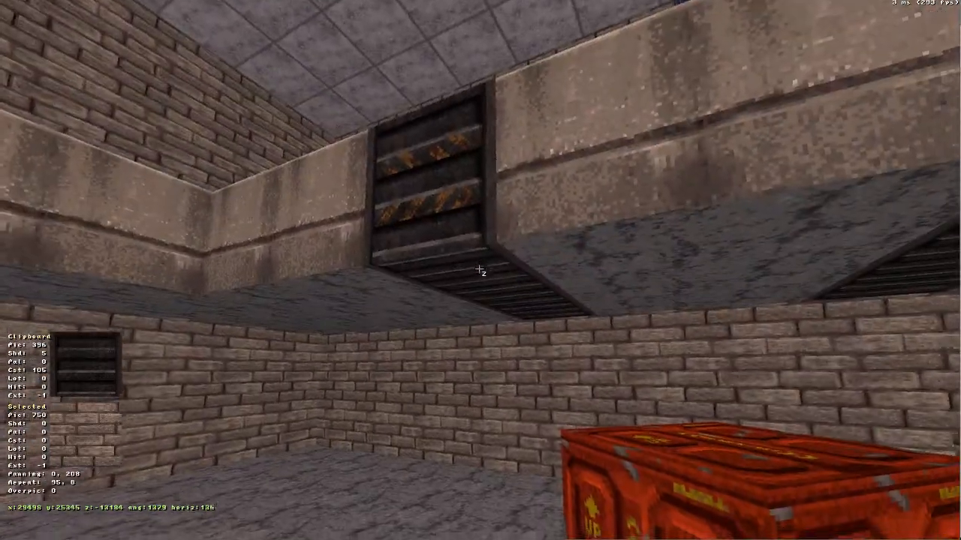
key("Down")
key("a")
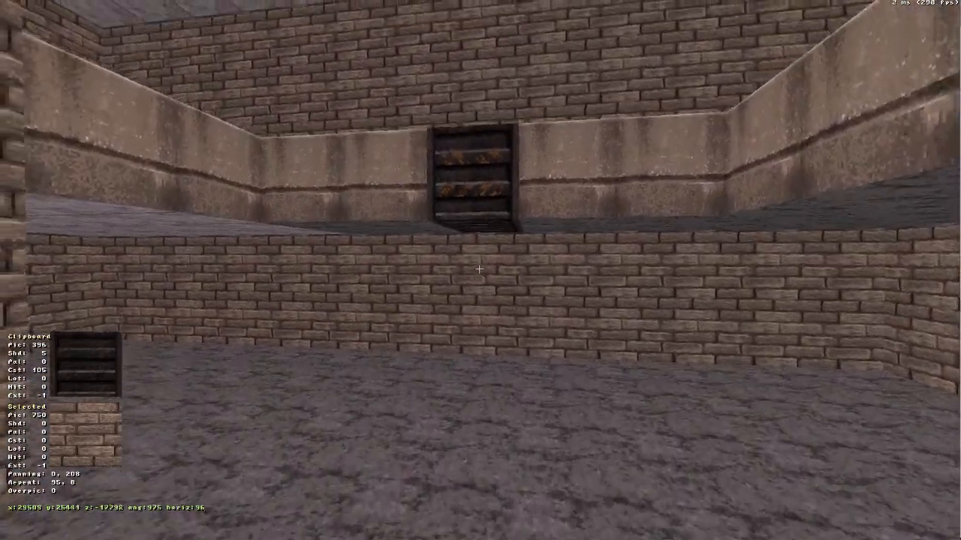
key("Down")
Delete the trim sprites at the opening's northwest and southwest corners, and shift the west walkway's inner floor column and trim one tile east.
key("KP_Enter")
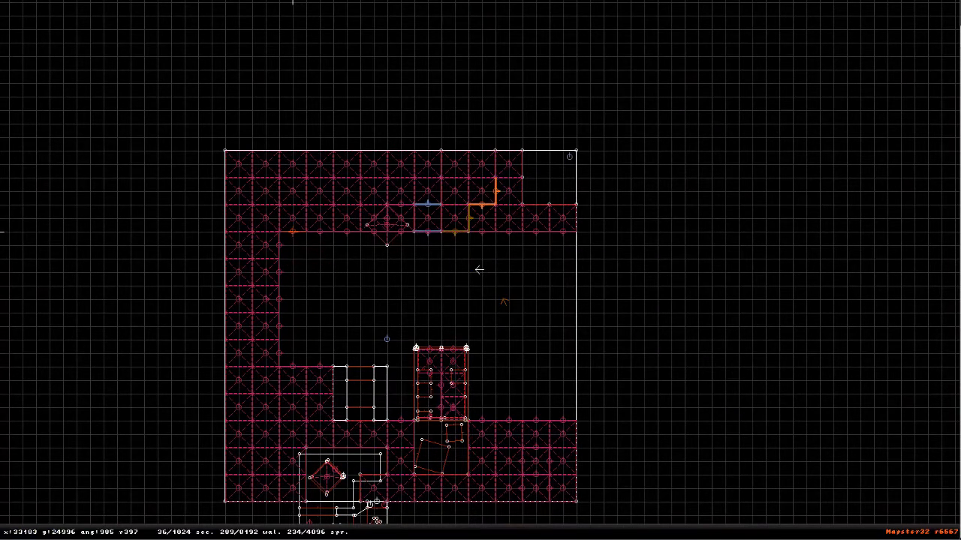
key("Delete")
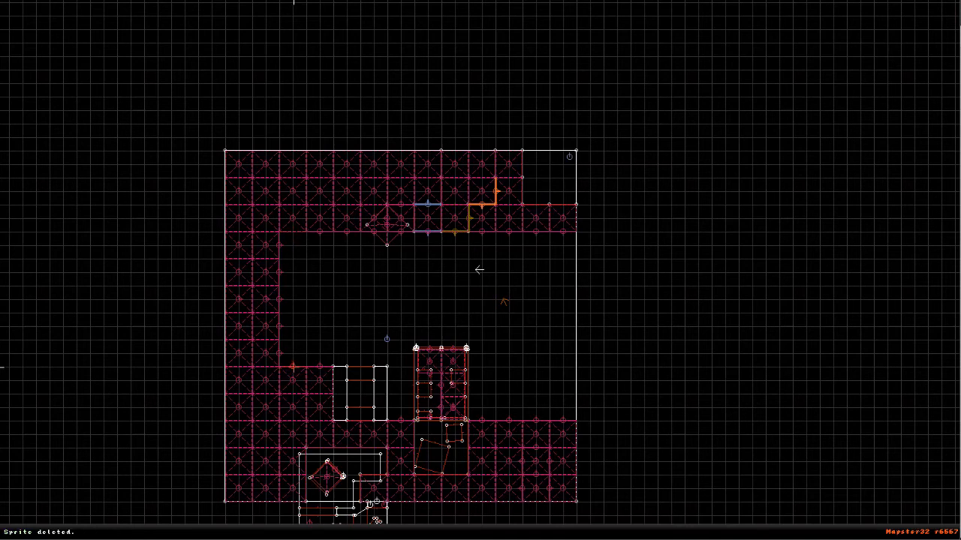
left_click_drag(271, 329, 290, 248, "shift")
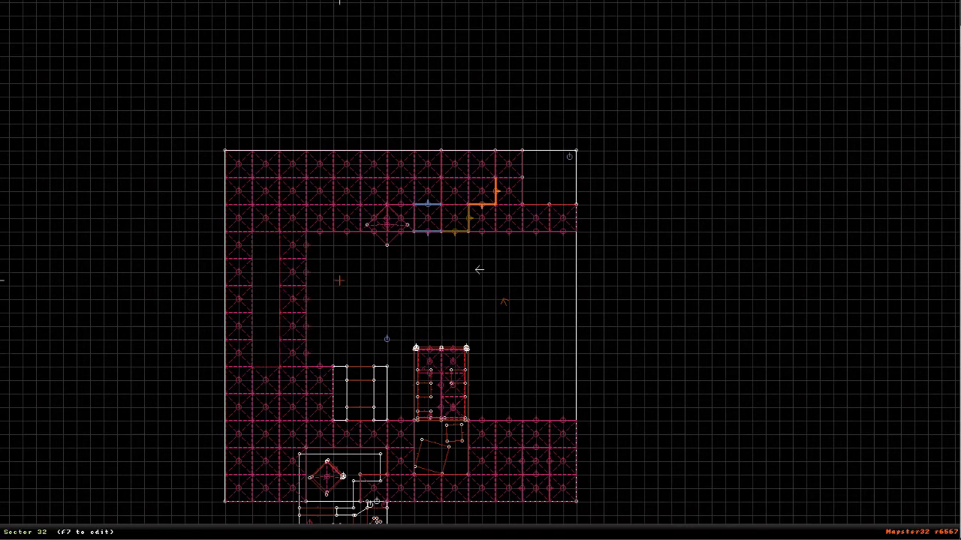
left_click_drag(202, 236, 251, 362, "shift")
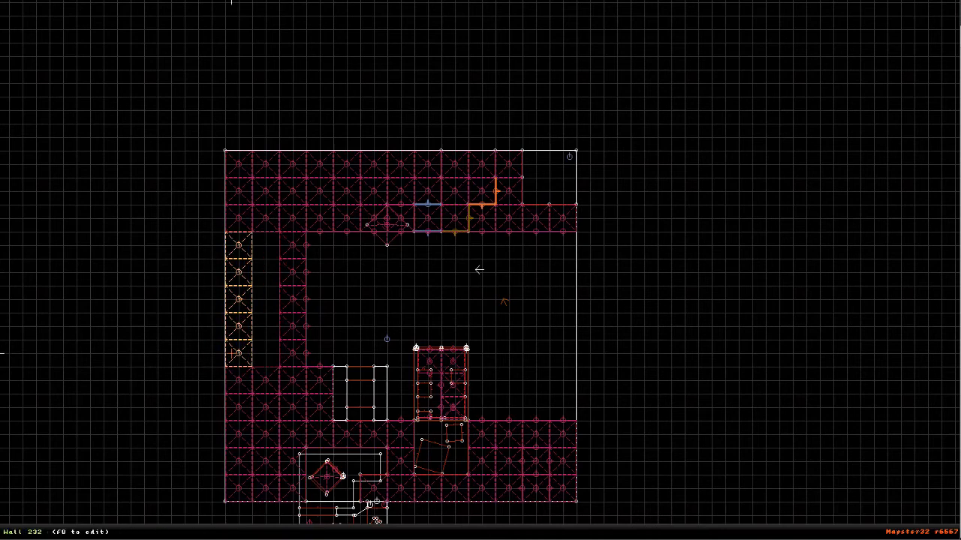
key("Insert")
key("shift")
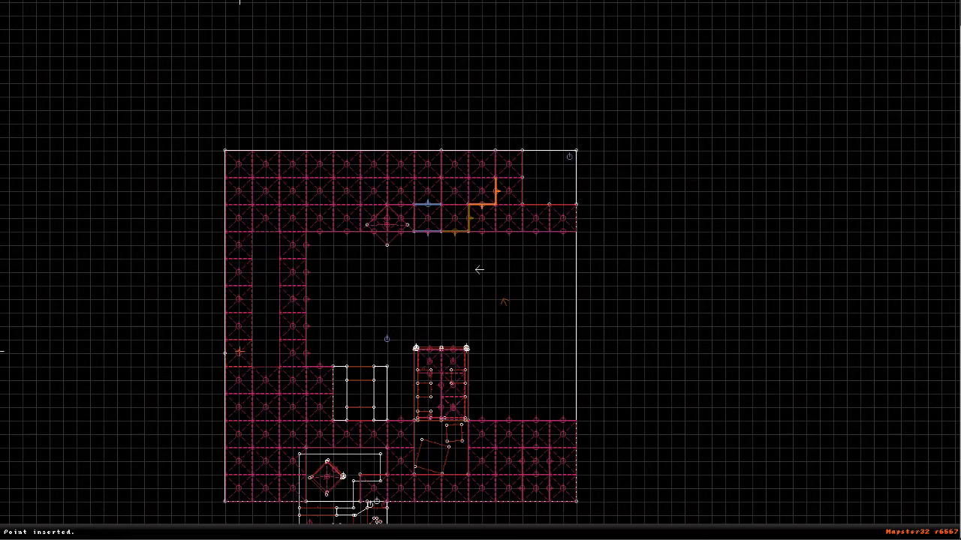
key("ctrl+z")
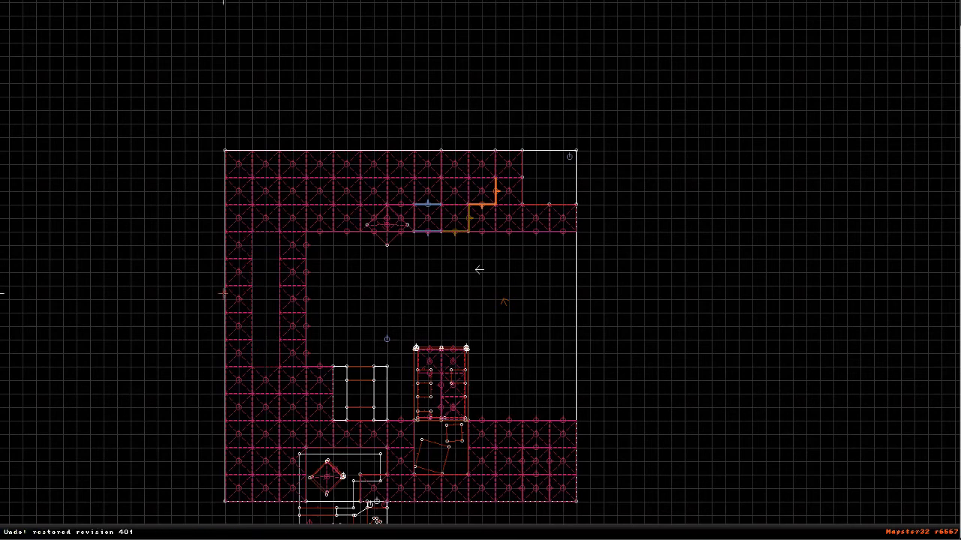
Duplicate the west walkway's outer floor column into the empty column beside it.
left_click_drag(202, 243, 268, 351, "shift")
key("Insert")
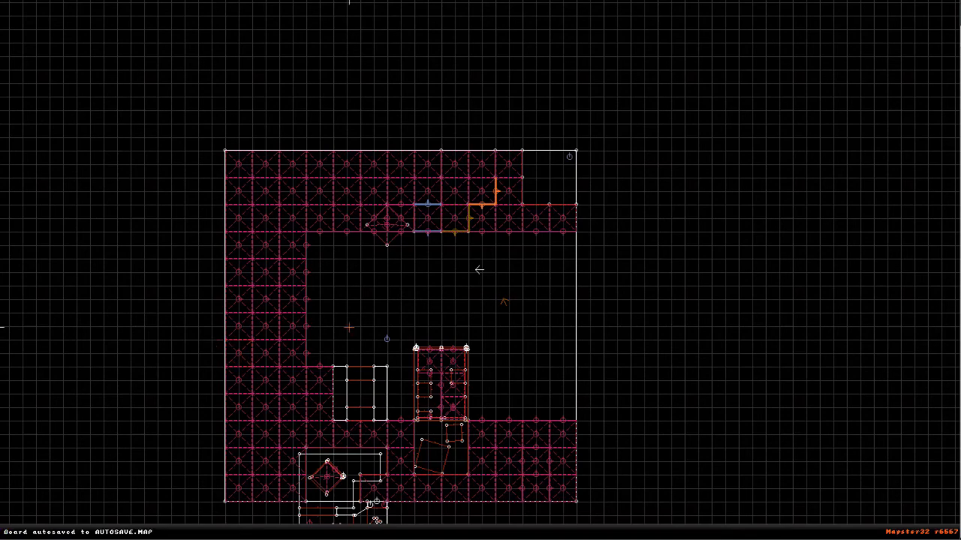
Check the widened west walkway and its ledge trim in the 3D view from several positions.
middle_click_drag(341, 299, 479, 269)
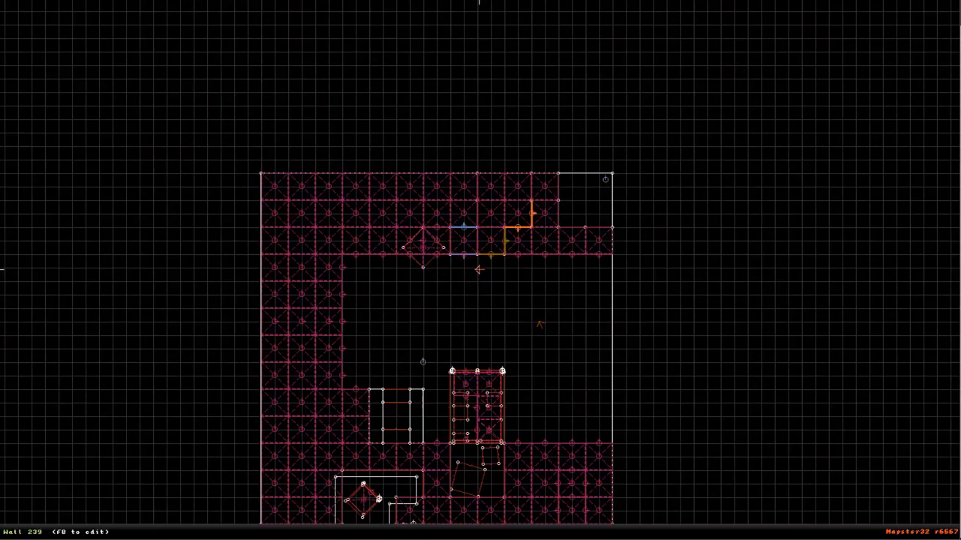
key("KP_Enter")
key("Up")
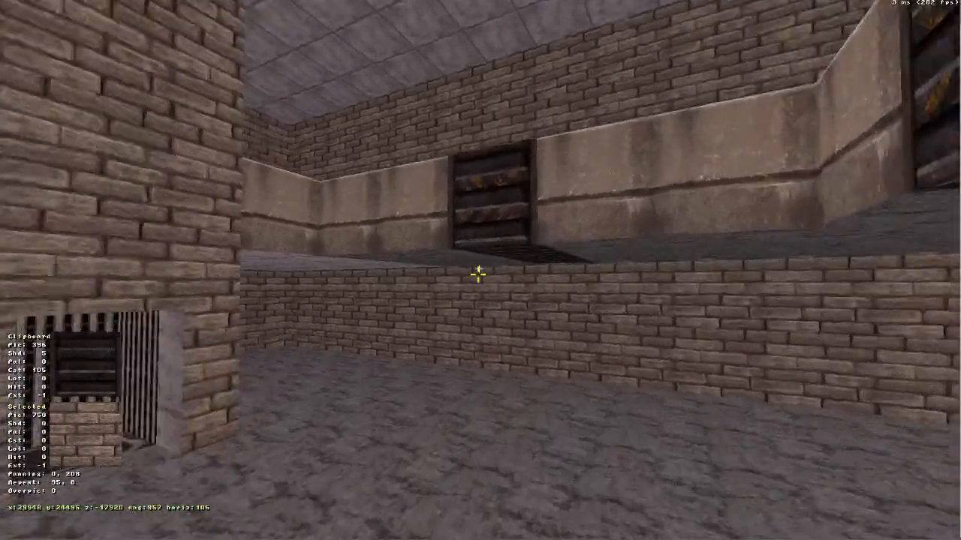
key("Down")
key("Right")
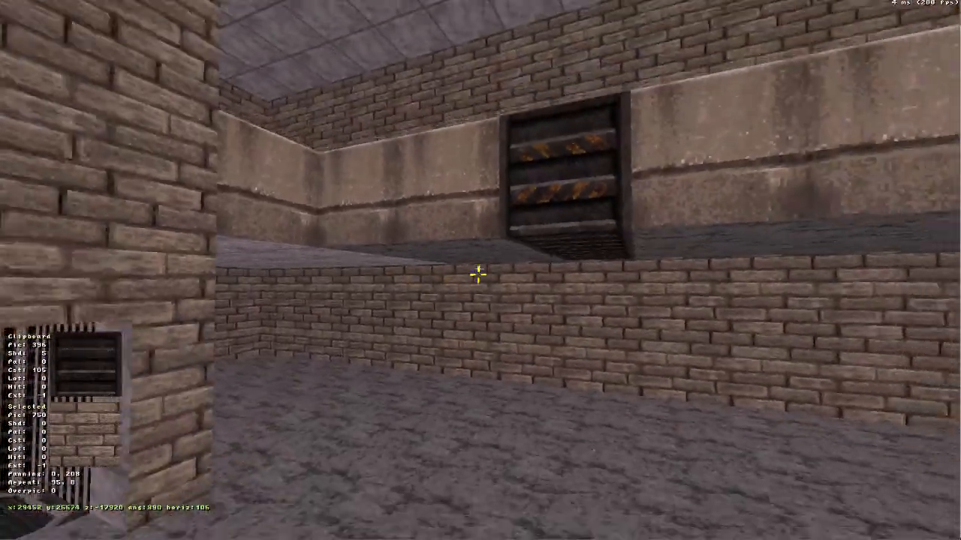
key("Left")
key("a")
key("Up")
key("a")
key("Right")
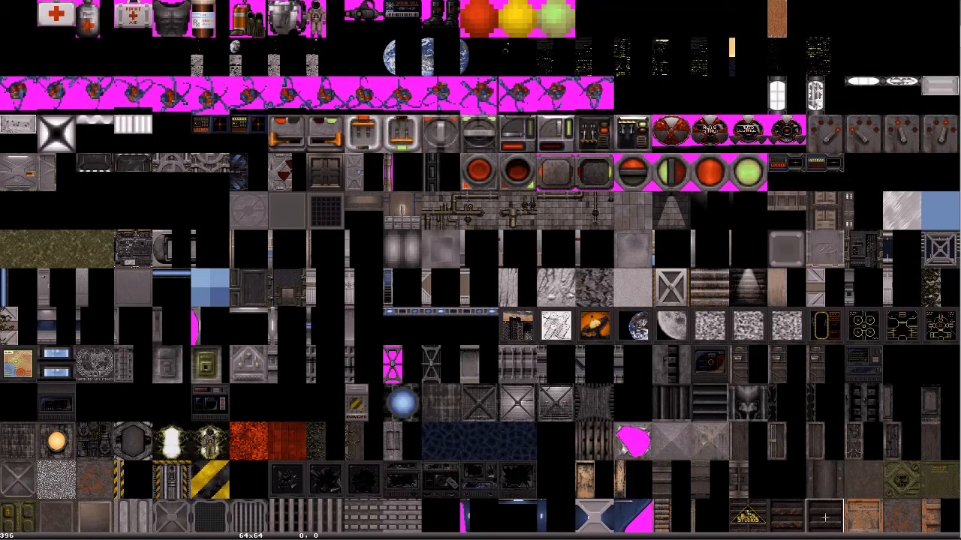
Look through the tile library for a light texture suited to the underside of the raised walkway.
scroll(824, 517, "down", 3)
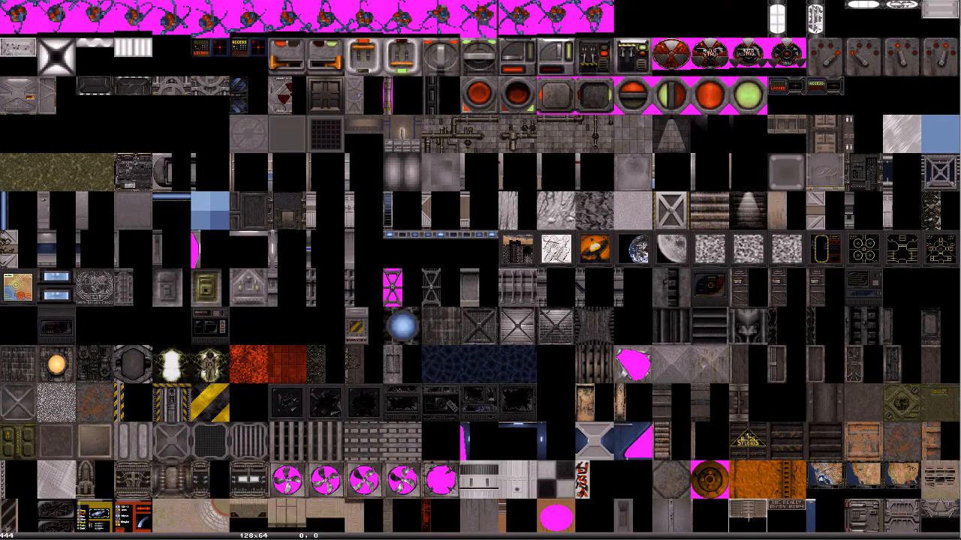
scroll(824, 517, "down", 6)
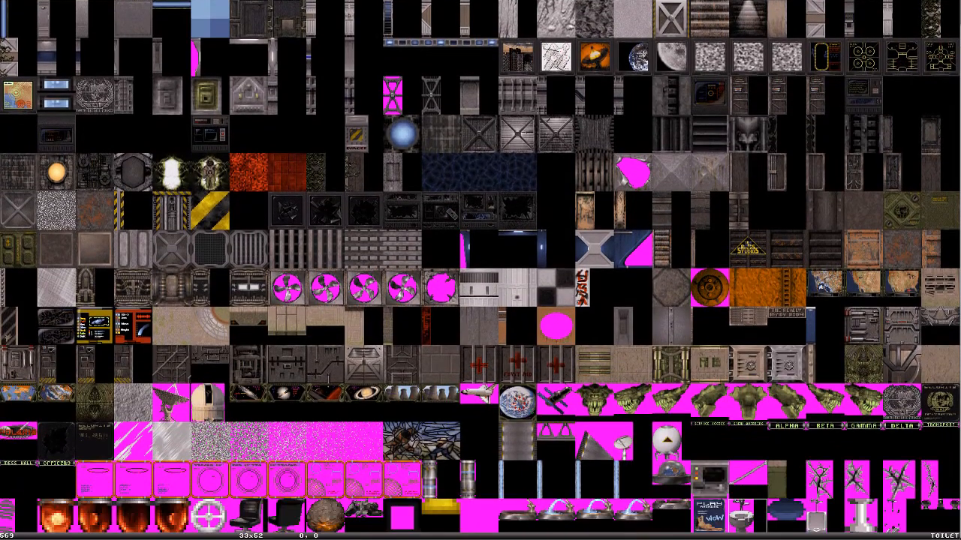
scroll(748, 518, "down", 1)
scroll(480, 268, "down", 1)
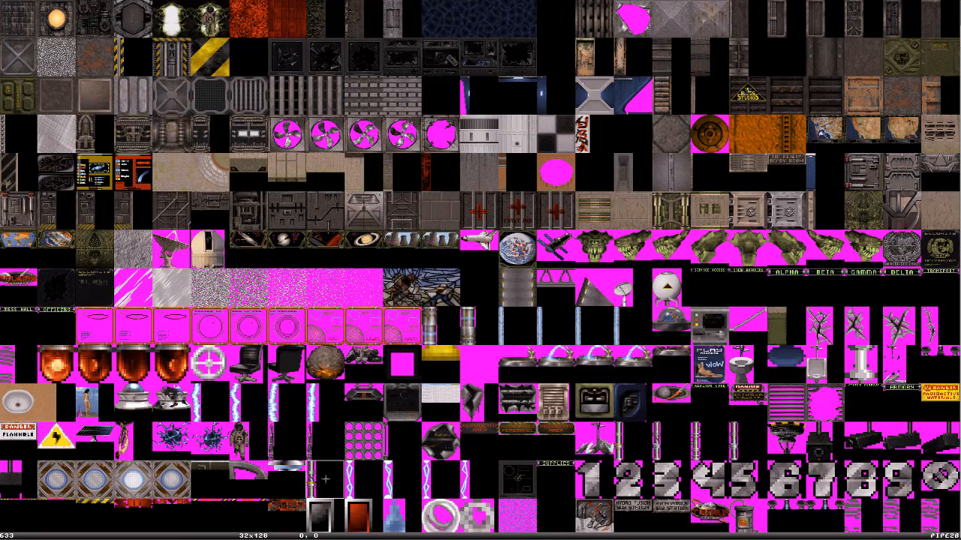
scroll(325, 17, "up", 2)
scroll(326, 18, "up", 11)
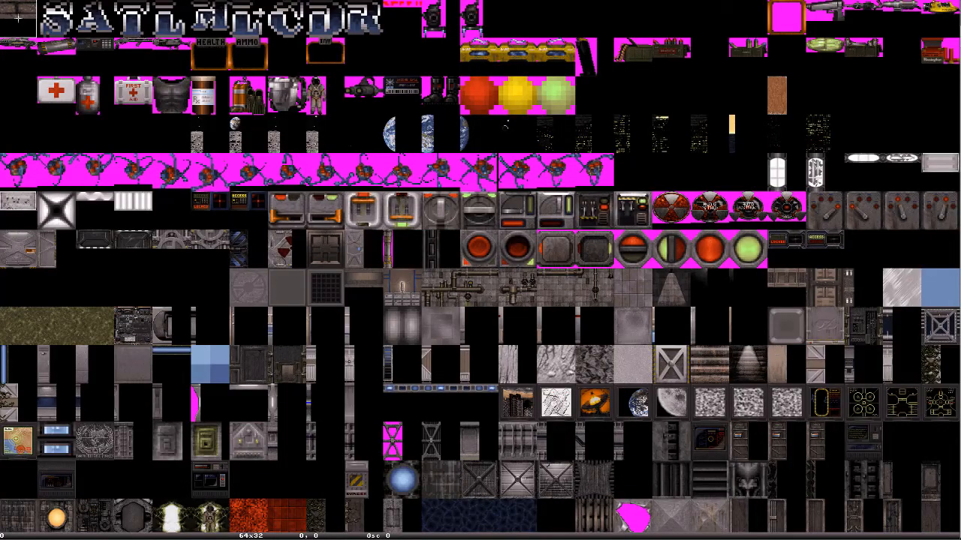
scroll(18, 517, "down", 1)
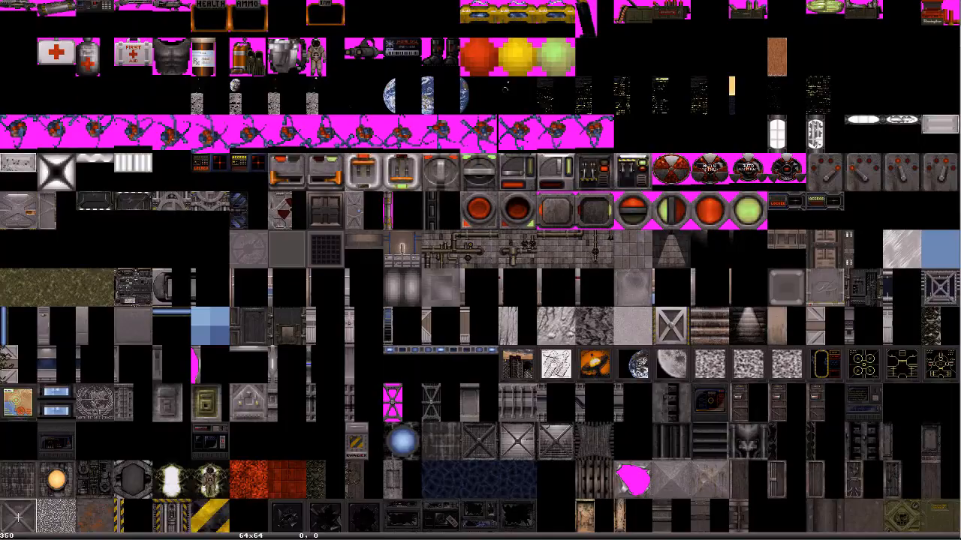
key("Page_Down")
key("Page_Down")
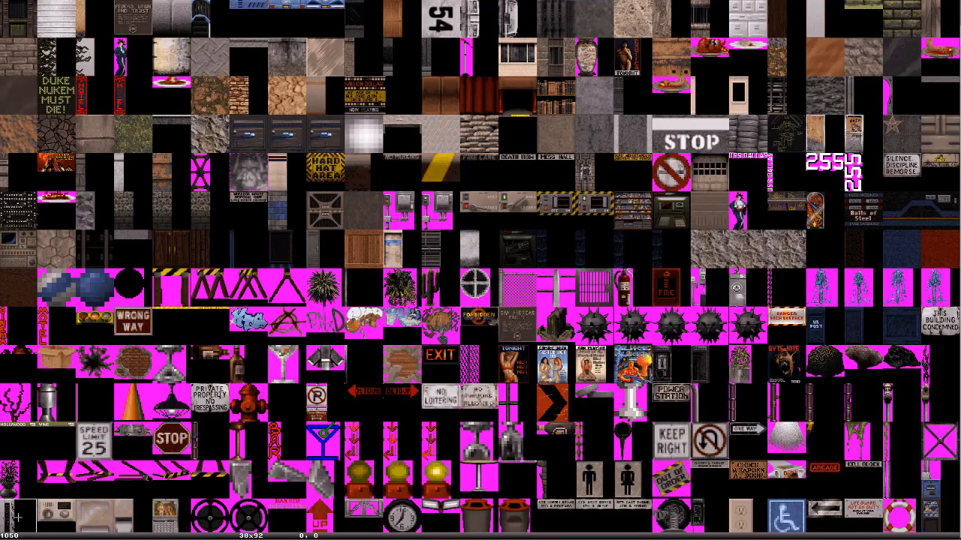
key("Page_Down")
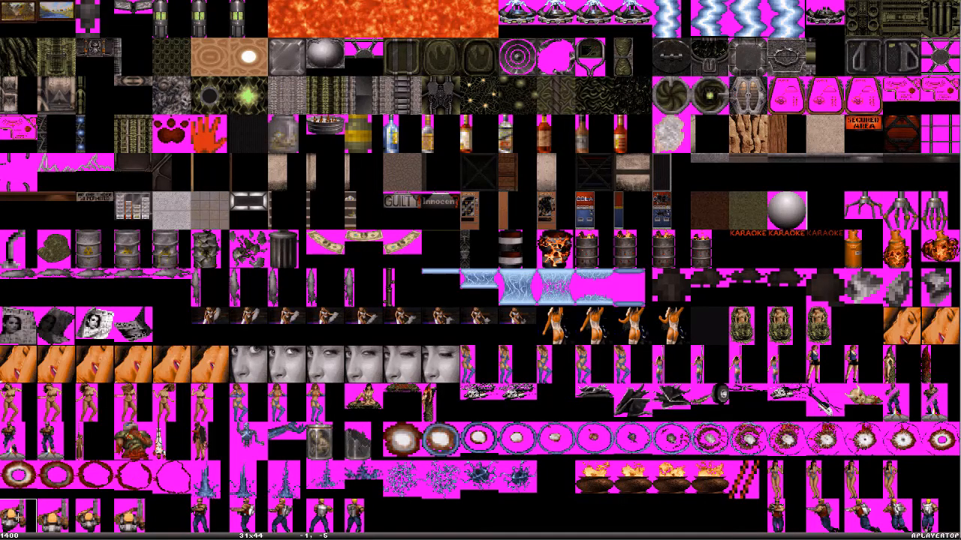
key("Page_Down")
key("Page_Down")
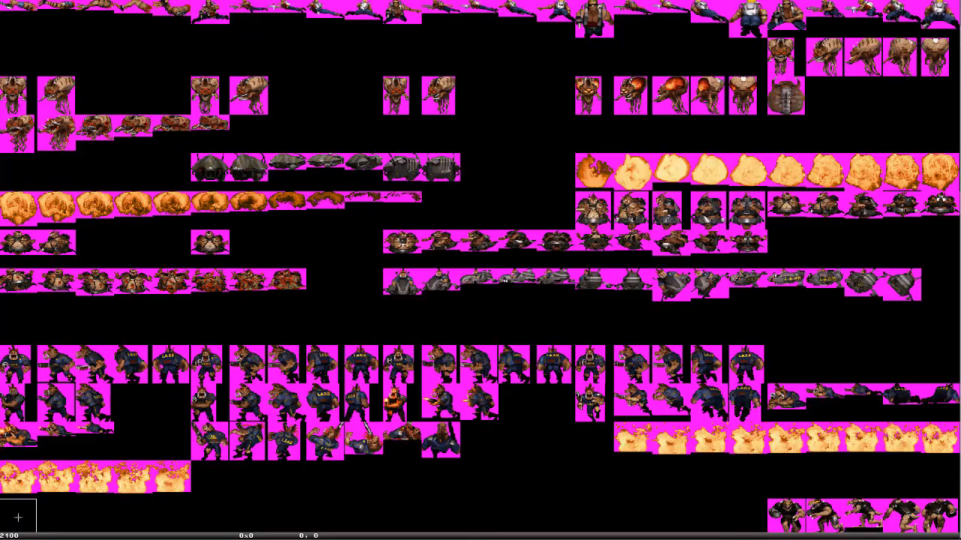
key("Page_Down")
key("Page_Down")
key("Page_Up")
key("Page_Up")
key("Page_Up")
key("Page_Up")
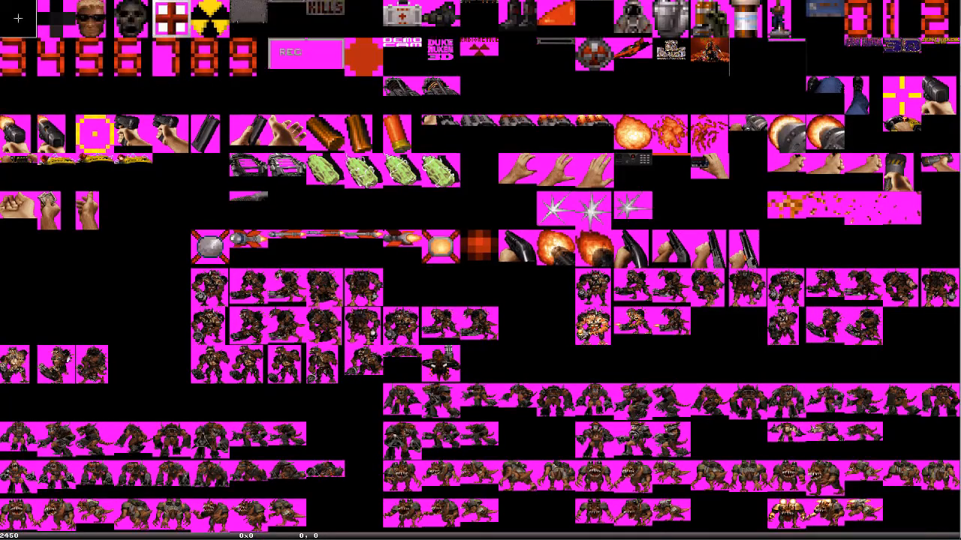
key("Page_Up")
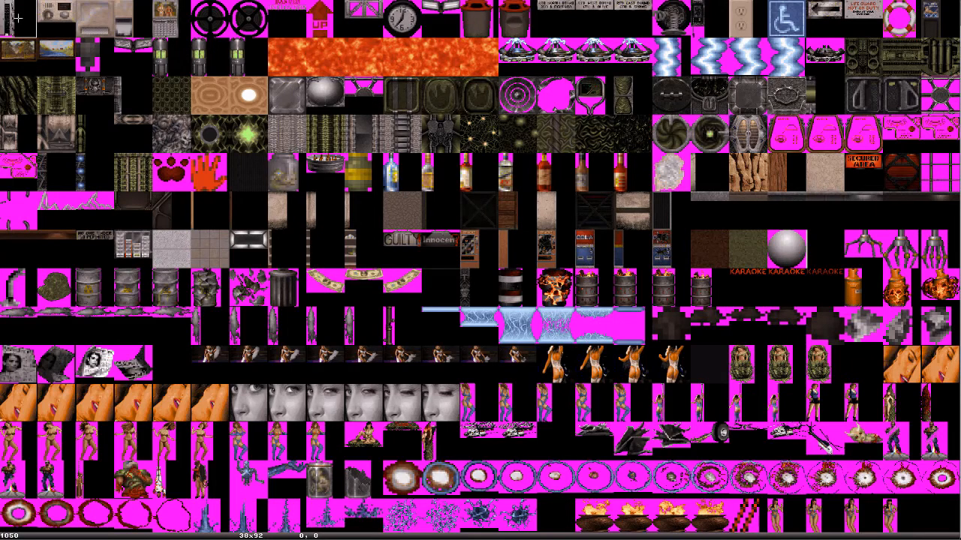
key("Page_Down")
key("Page_Down")
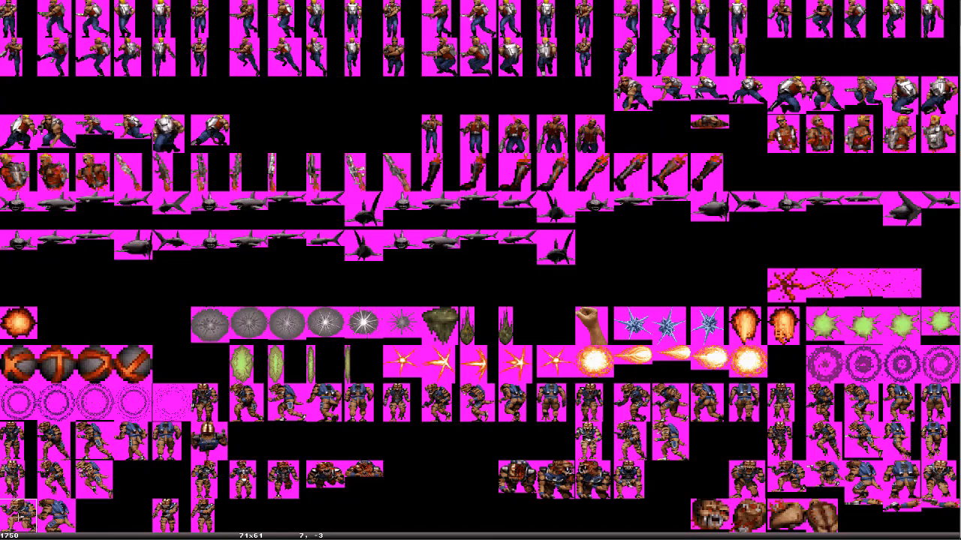
key("Page_Up")
key("Page_Up")
key("Page_Up")
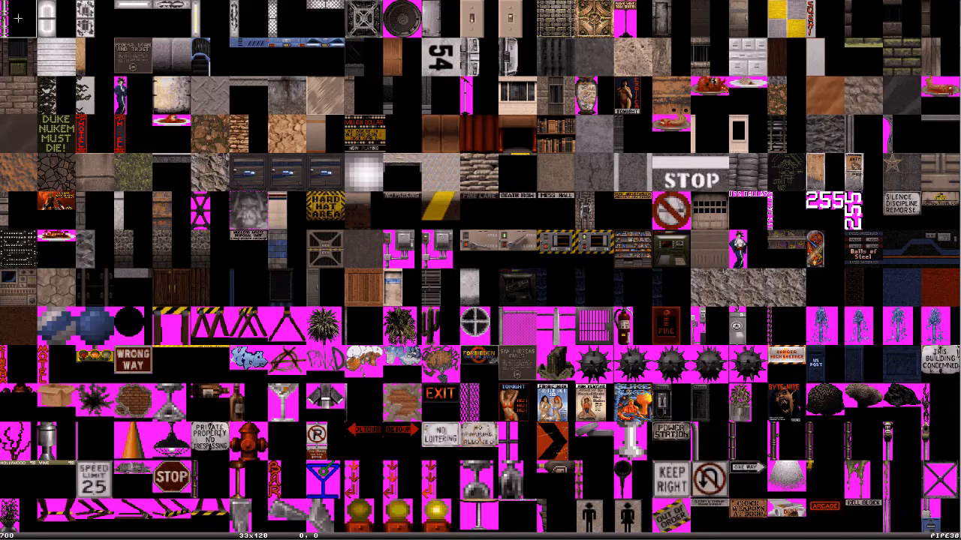
key("Page_Up")
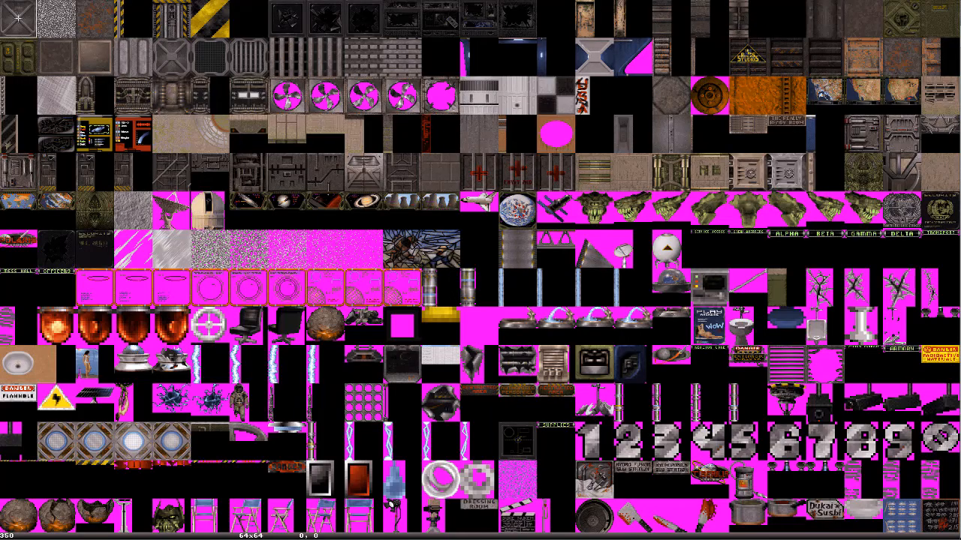
key("Page_Up")
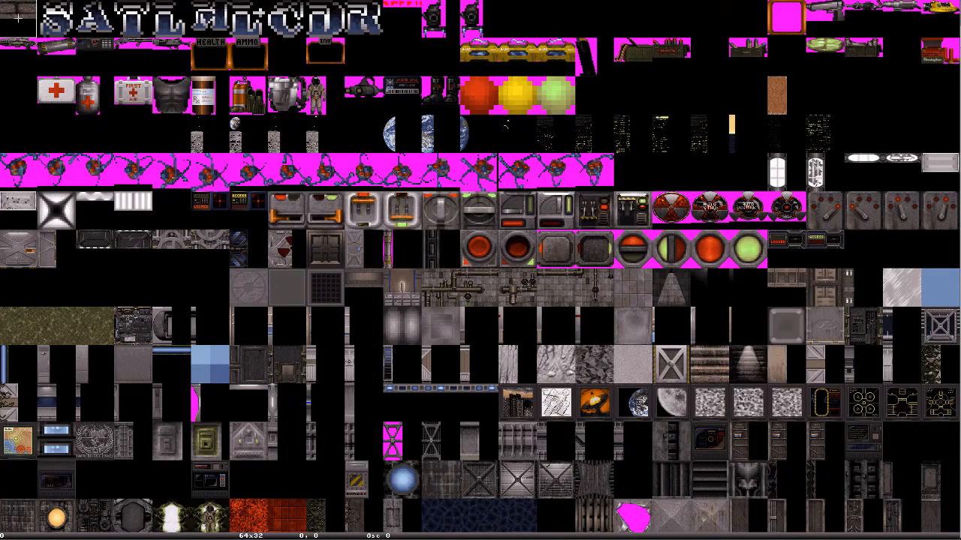
Assign tile 124, WALLLIGHT4, to the slatted sprite on the walkway's underside next to the rust-striped ledge trim.
key("Page_Down")
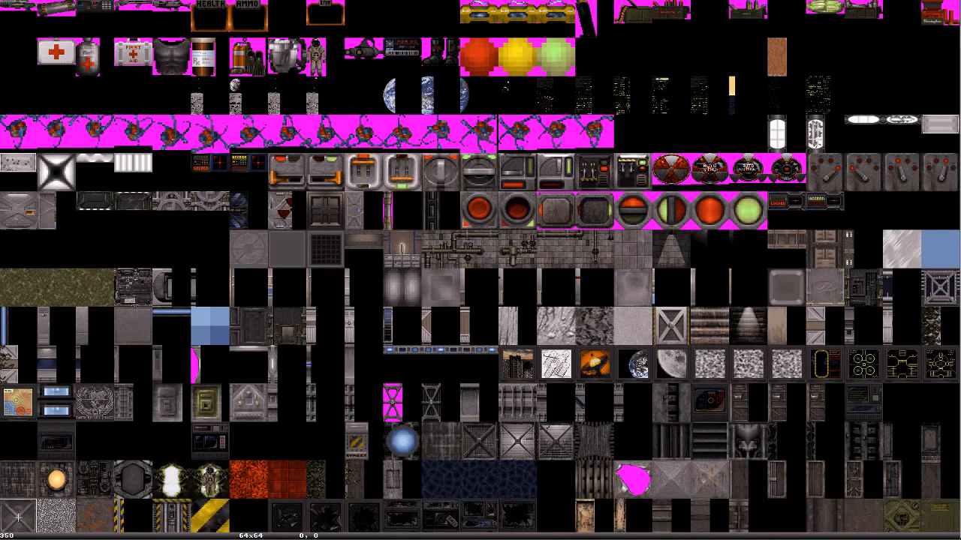
key("Right")
key("Right")
key("Right")
key("Right")
key("Right")
key("Up")
key("Up")
key("Up")
key("Up")
key("Up")
key("Up")
key("Up")
key("Up")
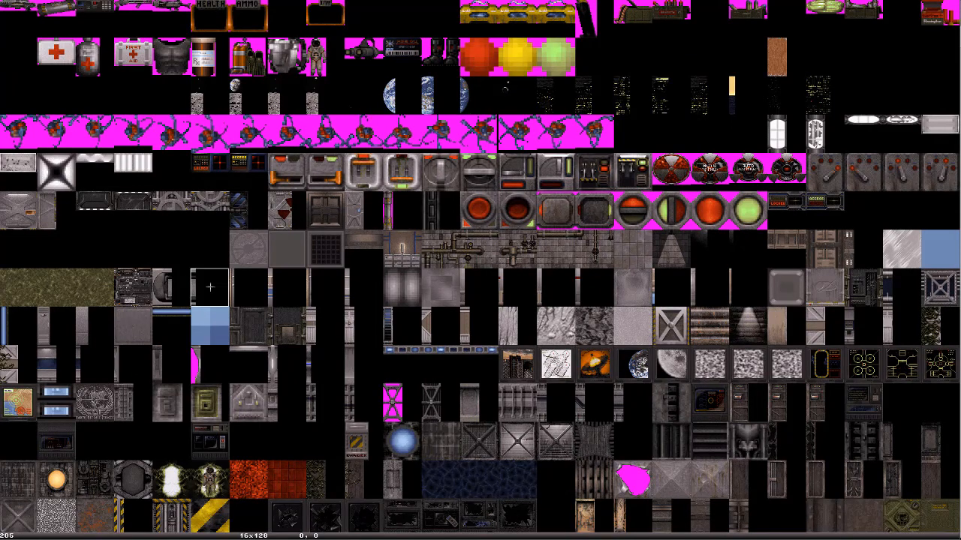
key("Left")
key("Left")
key("Up")
key("Left")
key("Left")
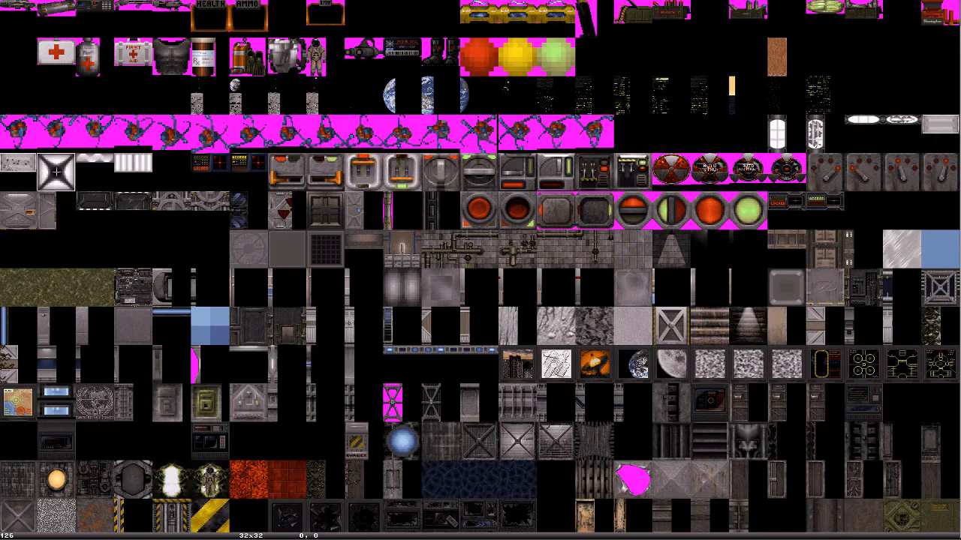
key("Right")
key("Right")
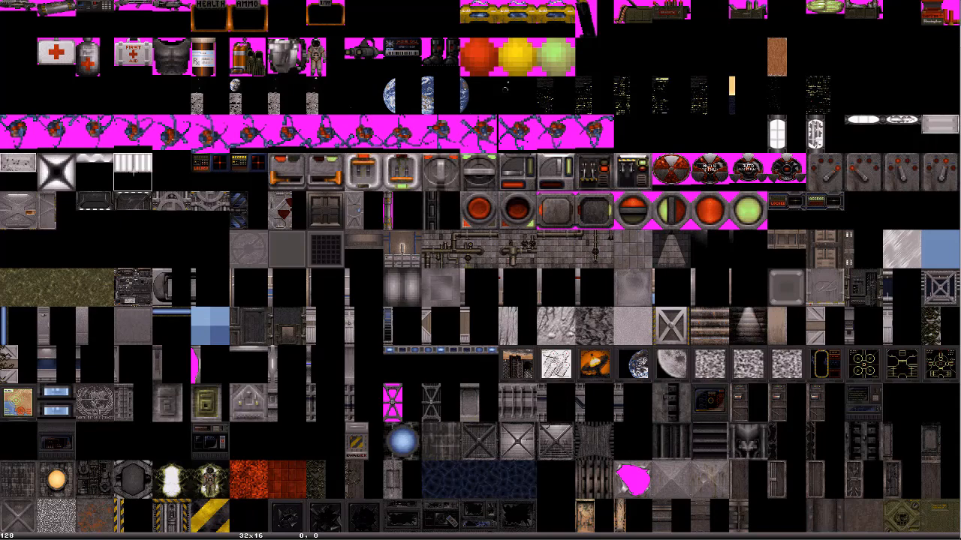
key("Left")
key("Left")
key("Left")
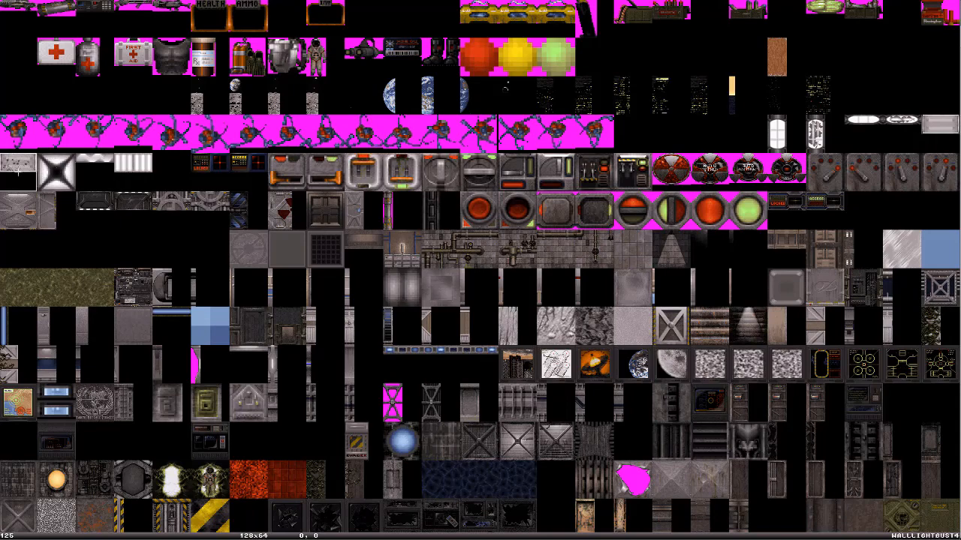
key("Left")
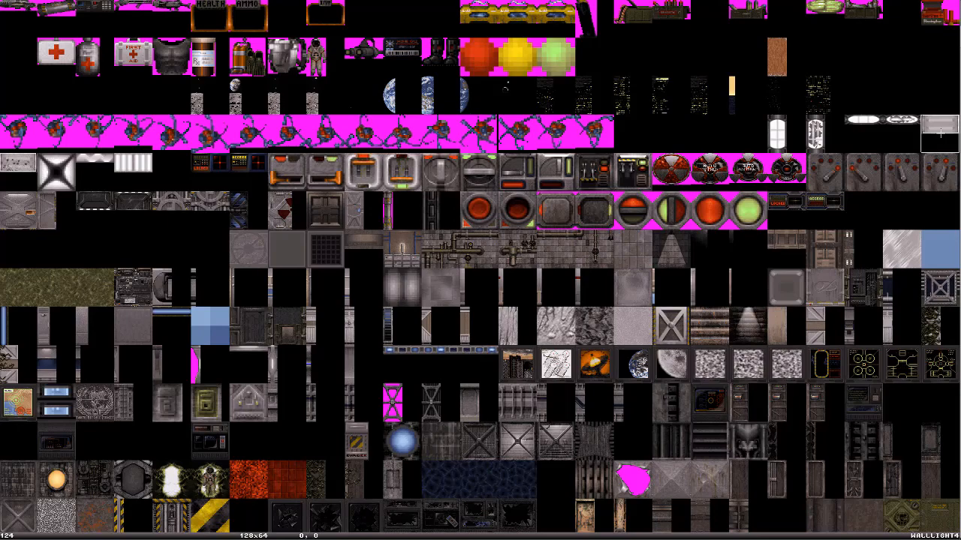
key("Return")
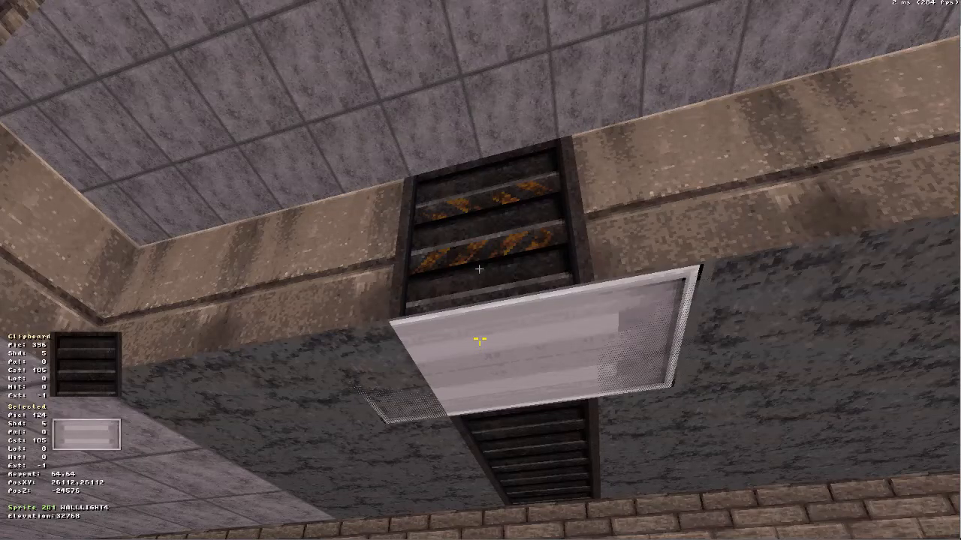
Narrow the light sprite on the walkway's underside to a repeat of 32, 64 and brighten its shade.
key("KP_4")
key("KP_4")
key("KP_4")
key("KP_4")
key("KP_4")
key("KP_4")
key("KP_4")
key("KP_4")
key("KP_4")
key("KP_4")
key("KP_4")
key("KP_4")
key("KP_4")
key("KP_4")
key("KP_4")
key("KP_4")
key("KP_4")
key("KP_4")
key("KP_4")
key("KP_4")
key("KP_4")
key("KP_4")
key("KP_4")
key("KP_4")
key("KP_4")
key("KP_4")
key("KP_4")
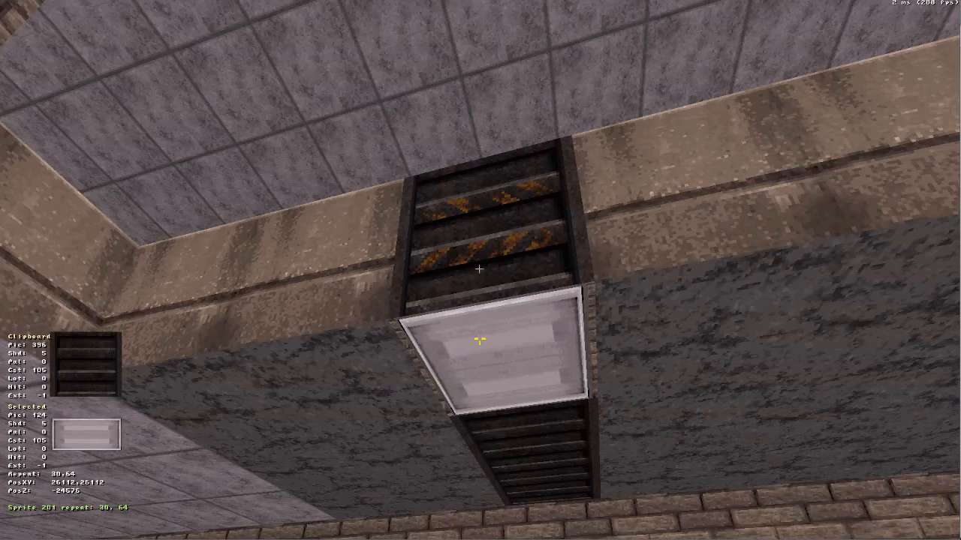
key("KP_Add")
key("KP_Add")
key("KP_Add")
key("KP_Add")
key("KP_Add")
key("KP_Add")
key("KP_Add")
key("KP_Add")
key("KP_Add")
key("KP_Add")
key("KP_Add")
key("KP_Add")
key("KP_Add")
key("KP_Add")
key("KP_Add")
key("KP_Add")
key("KP_Add")
key("KP_Add")
key("KP_Add")
key("KP_Add")
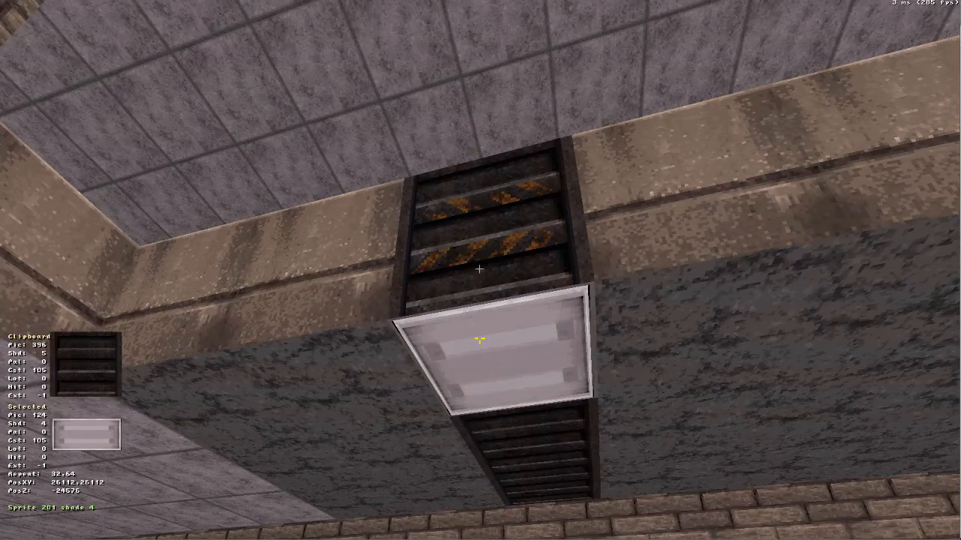
Check the light panel under the walkway and the surrounding room from several heights in the 3D view.
key("Down")
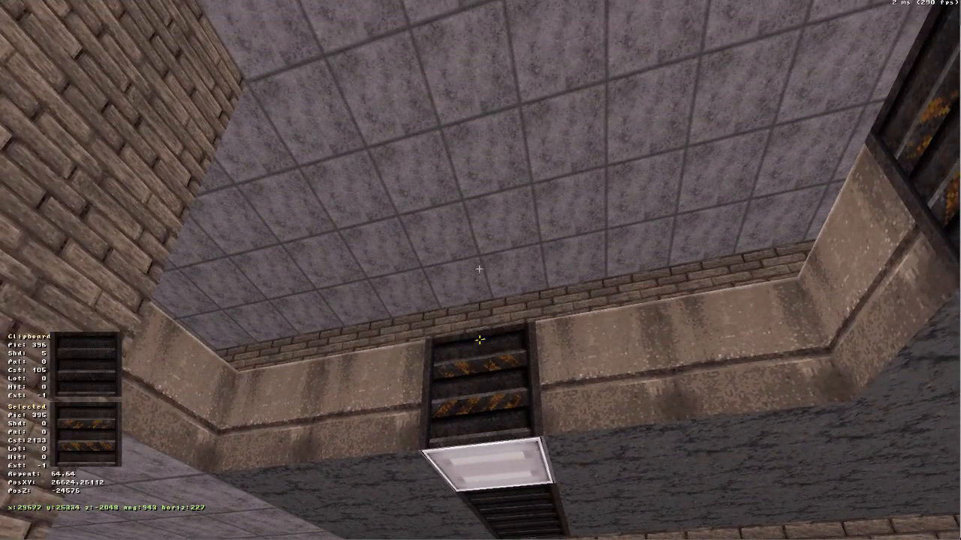
key("a")
key("a")
key("a")
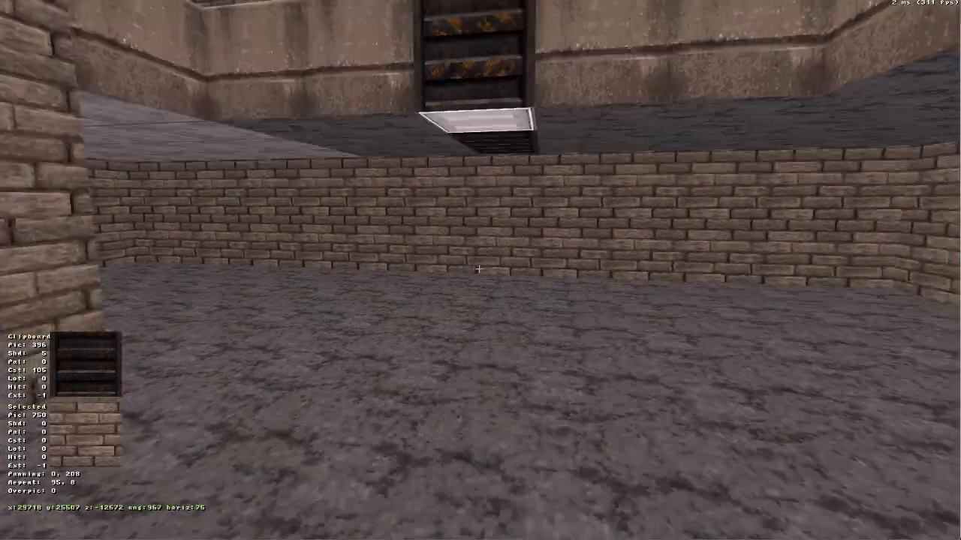
key("z")
key("z")
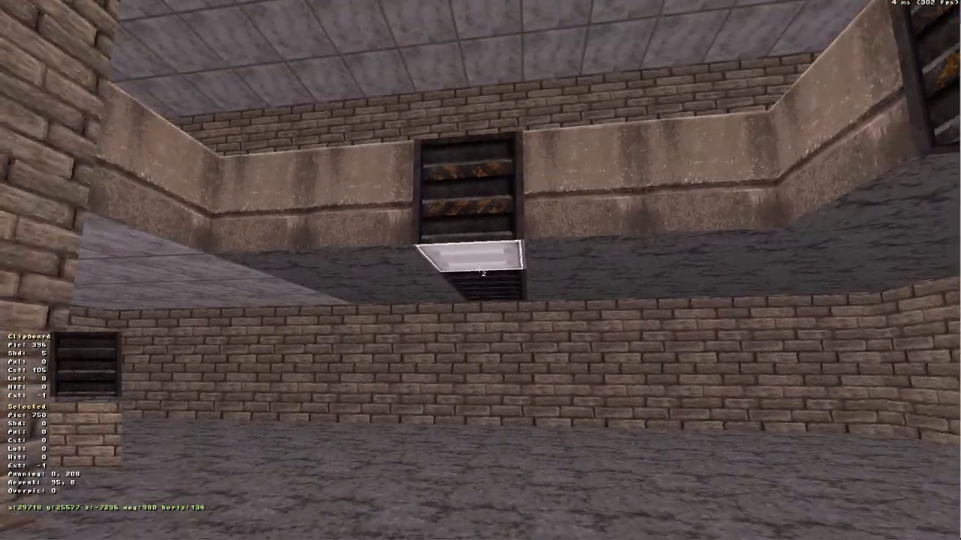
key("Up")
key("Down")
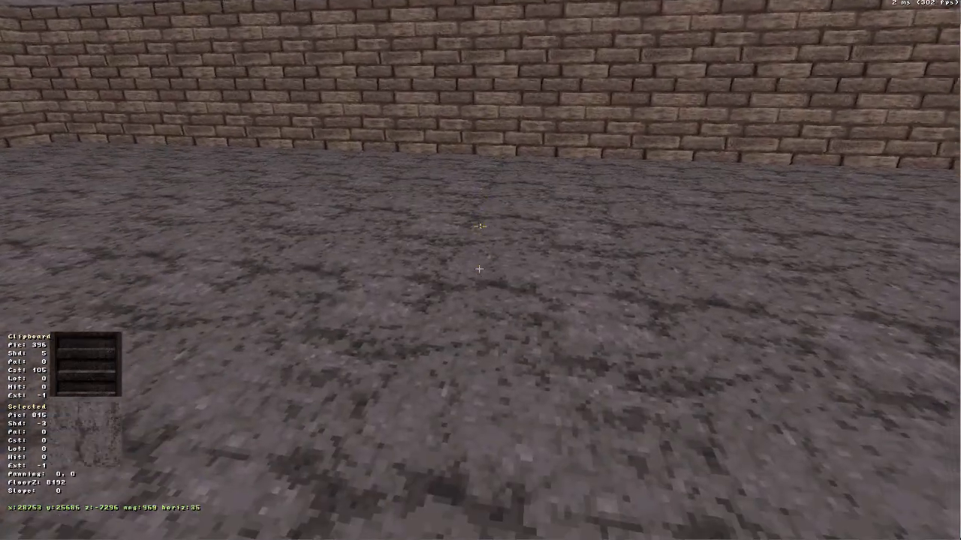
key("a")
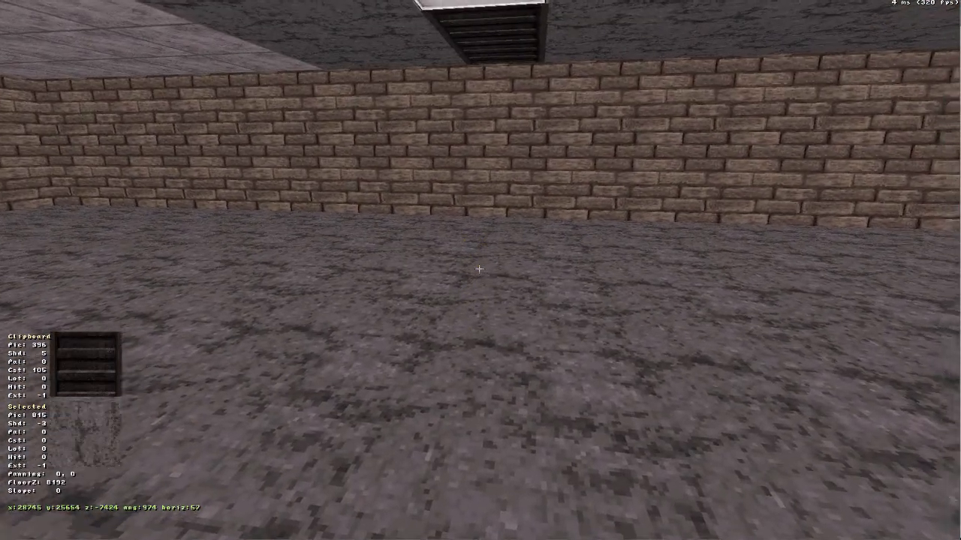
Look through the tile library for a light-beam texture to use beneath the walkway's light panel.
key("period")
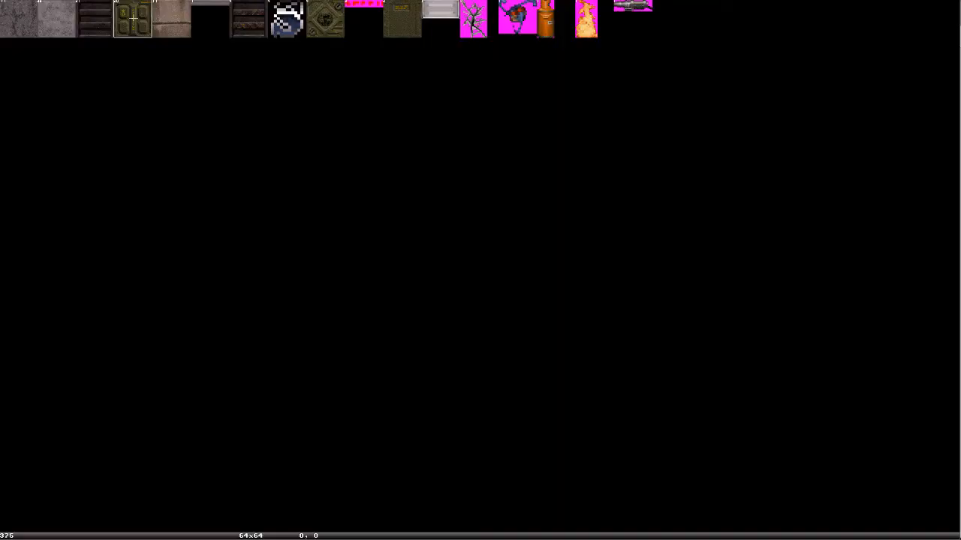
key("v")
key("Down")
key("Down")
key("Down")
key("Down")
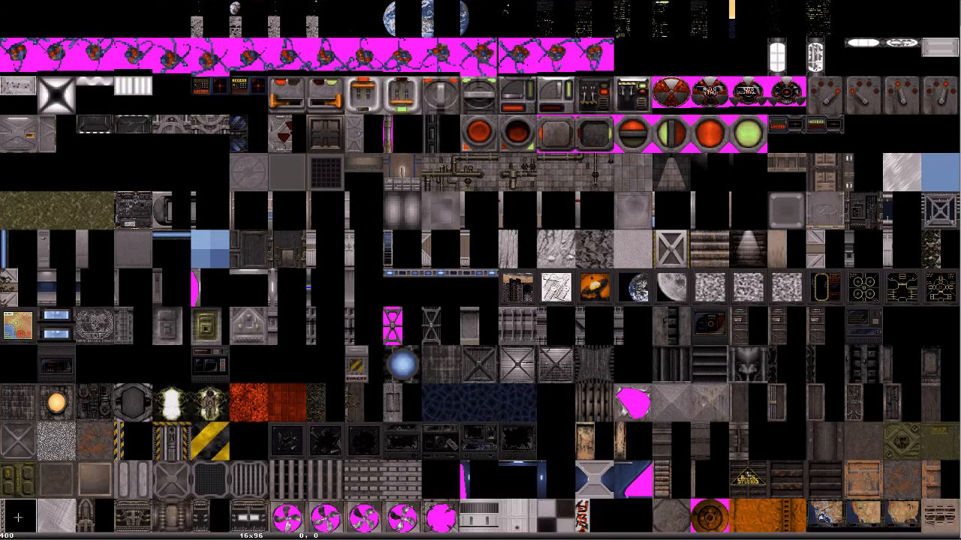
key("Down")
key("Down")
key("Down")
key("Down")
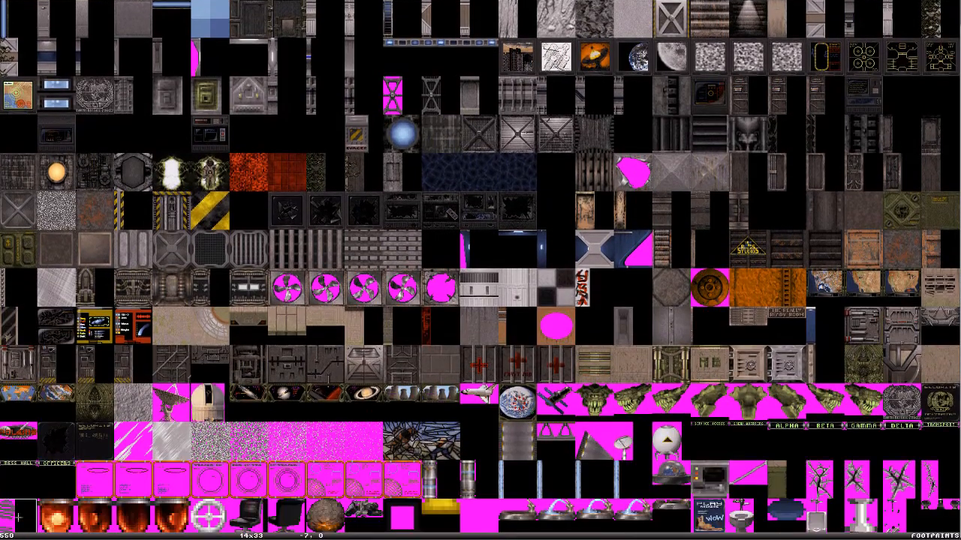
key("Down")
key("Down")
key("Down")
key("Down")
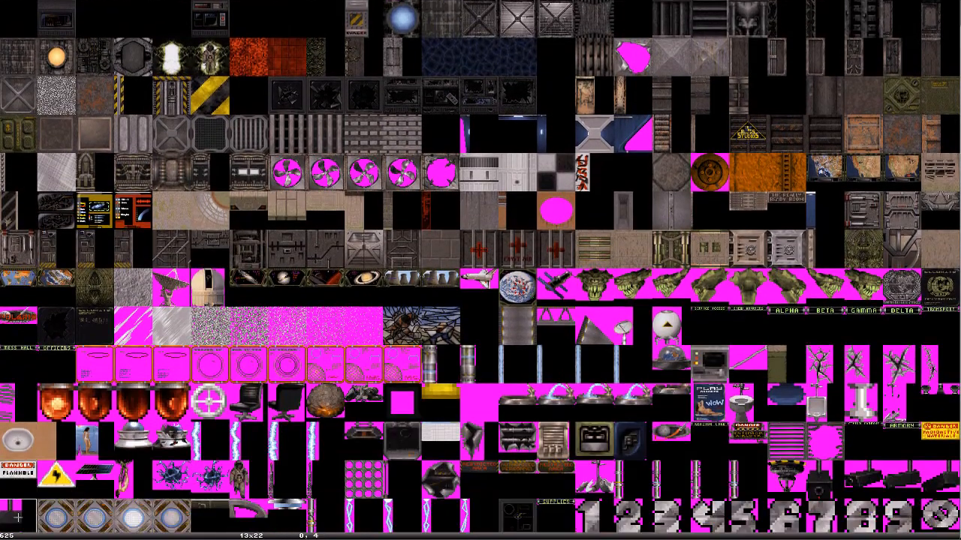
key("Down")
key("Down")
key("Down")
key("Down")
key("Down")
key("Down")
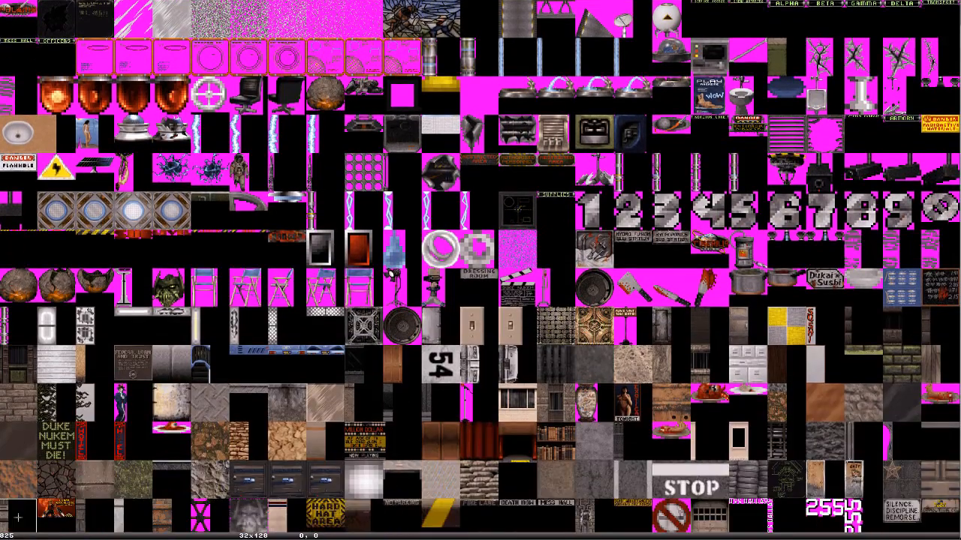
key("Down")
key("Down")
key("Down")
key("Down")
key("Down")
key("Down")
key("Down")
key("Down")
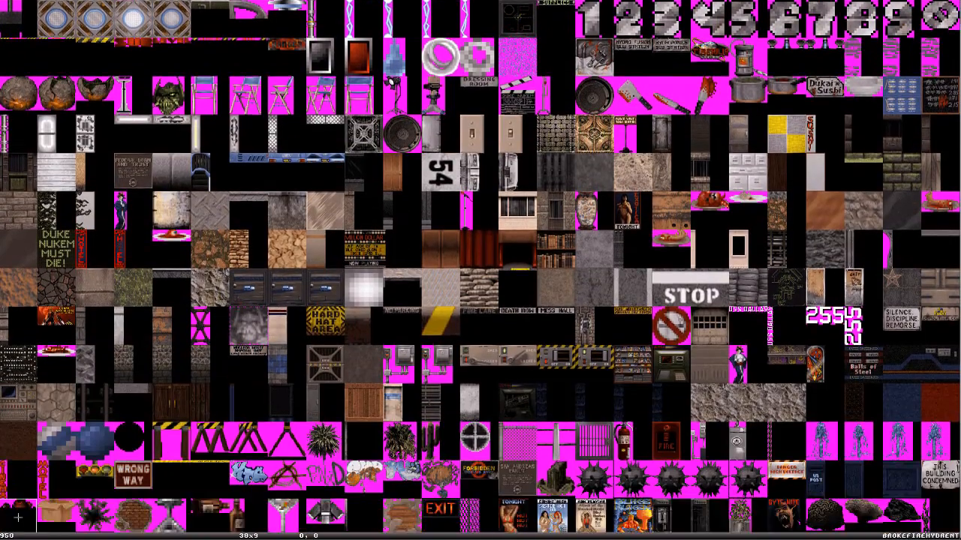
key("Right")
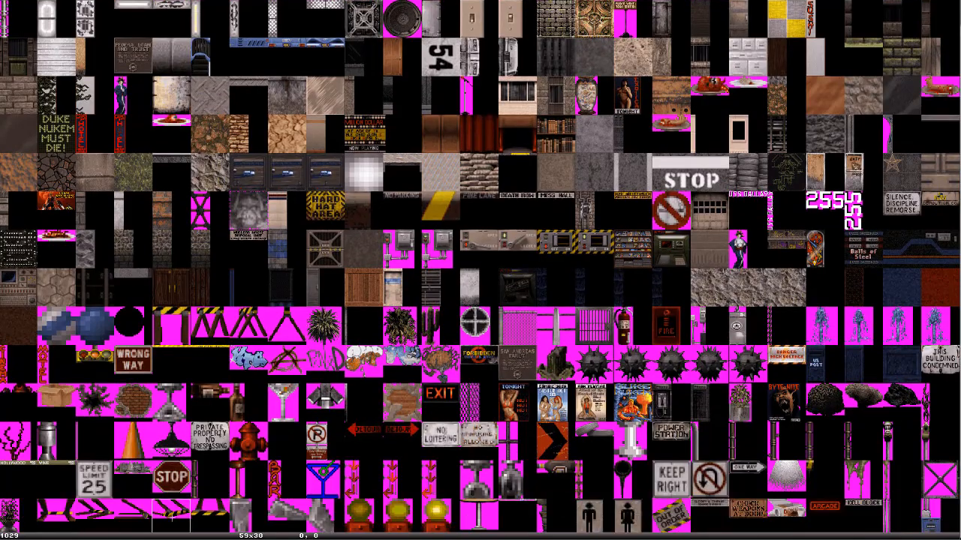
Assign tile 1020, SPOTLITE, to the sprite on the floor below the light panel, flip it vertically and make it translucent.
left_click(787, 478)
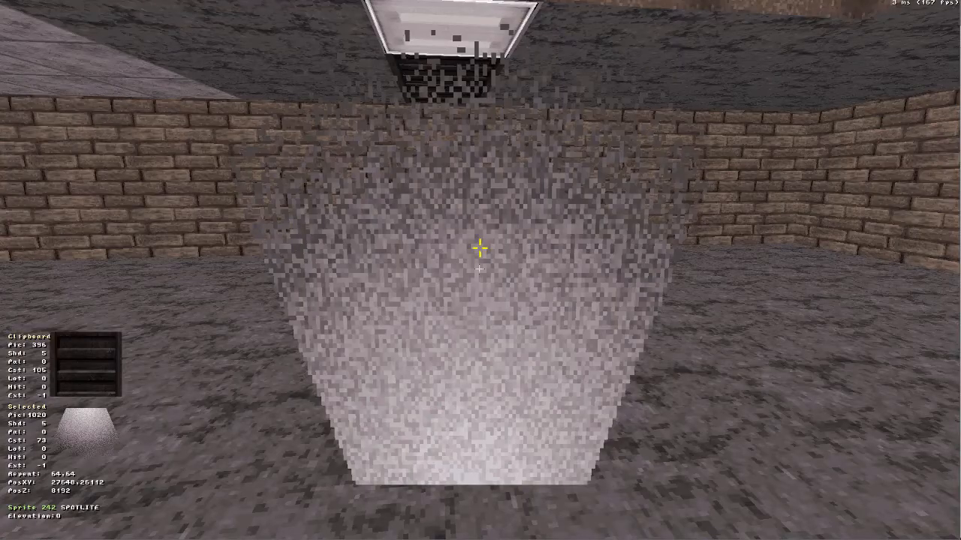
key("f")
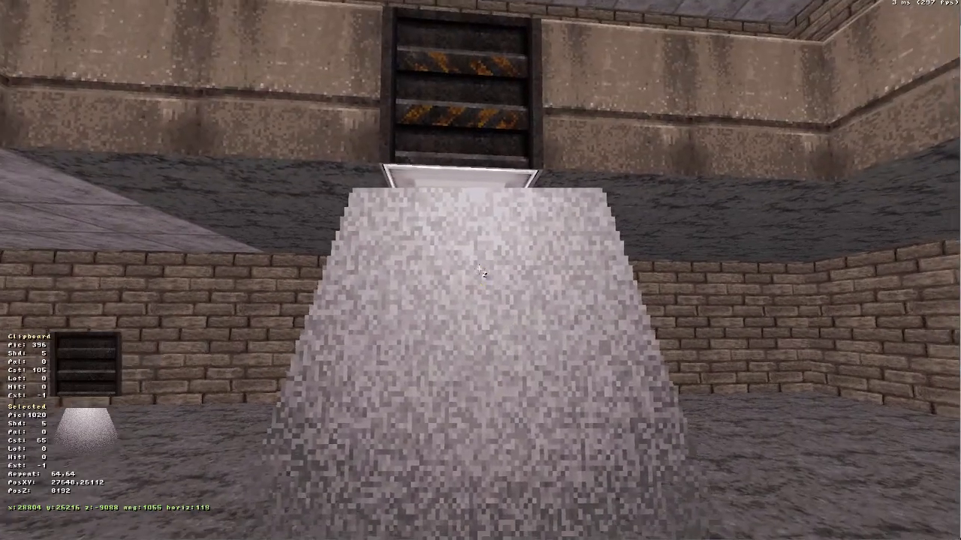
key("t")
key("t")
Move the SPOTLITE sprite in the 2D map to 26112, 26112, onto the light panel at the walkway's edge.
key("KP_Enter")
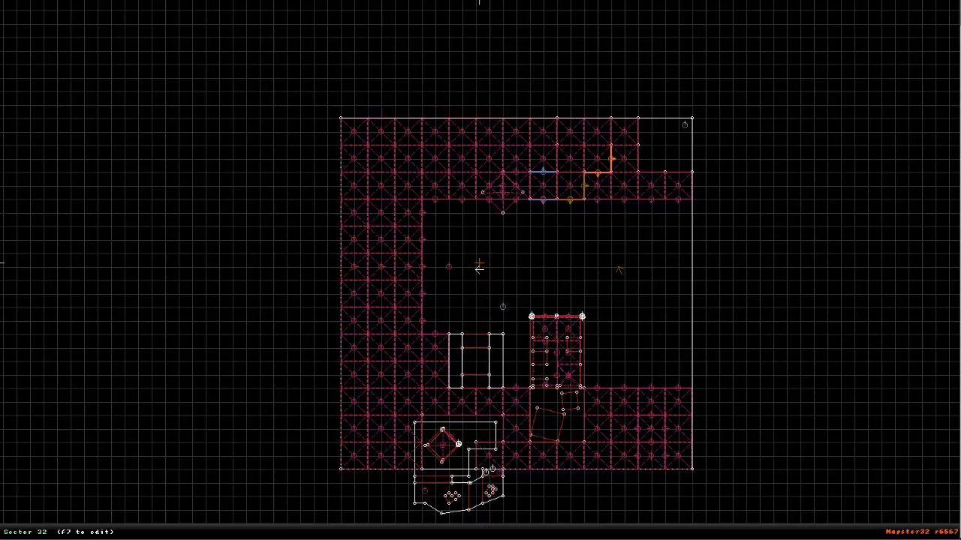
key("a")
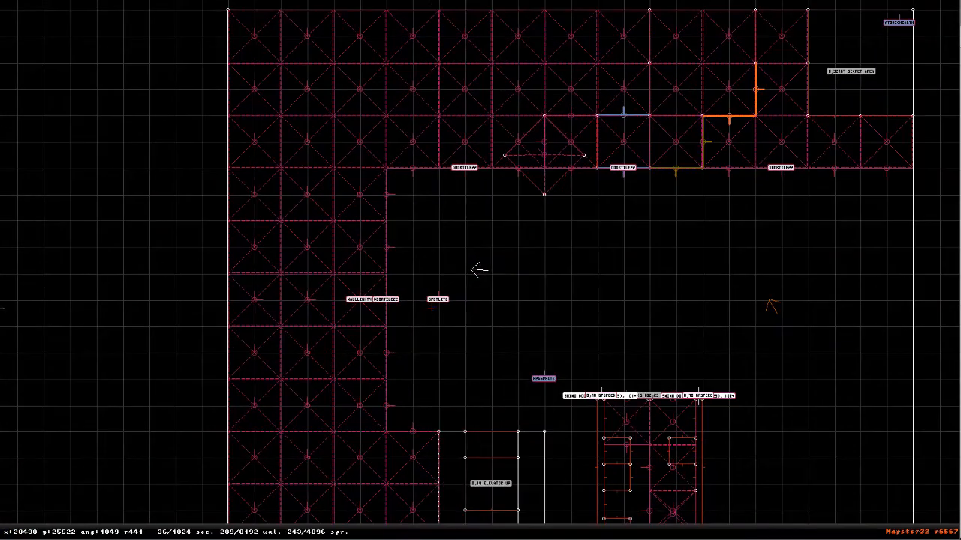
left_click_drag(431, 306, 361, 299)
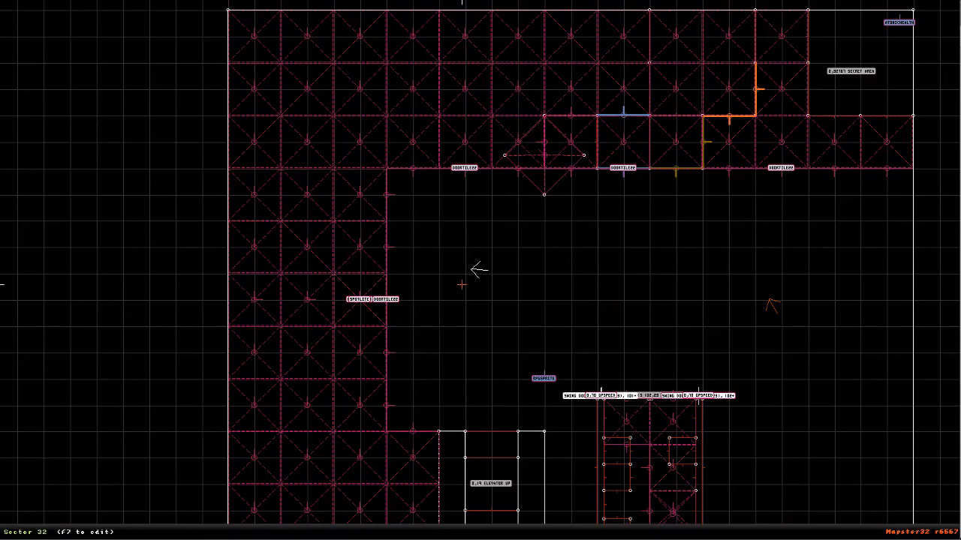
key("KP_Enter")
key("Down")
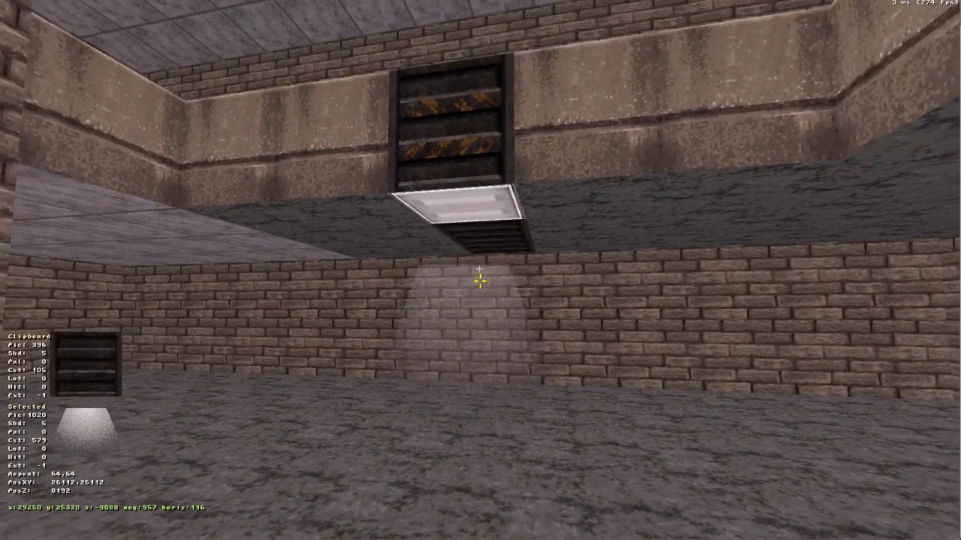
Raise the SPOTLITE sprite to z = 0 beneath the light panel and check it from a distance.
right_click_drag(479, 281, 479, 306)
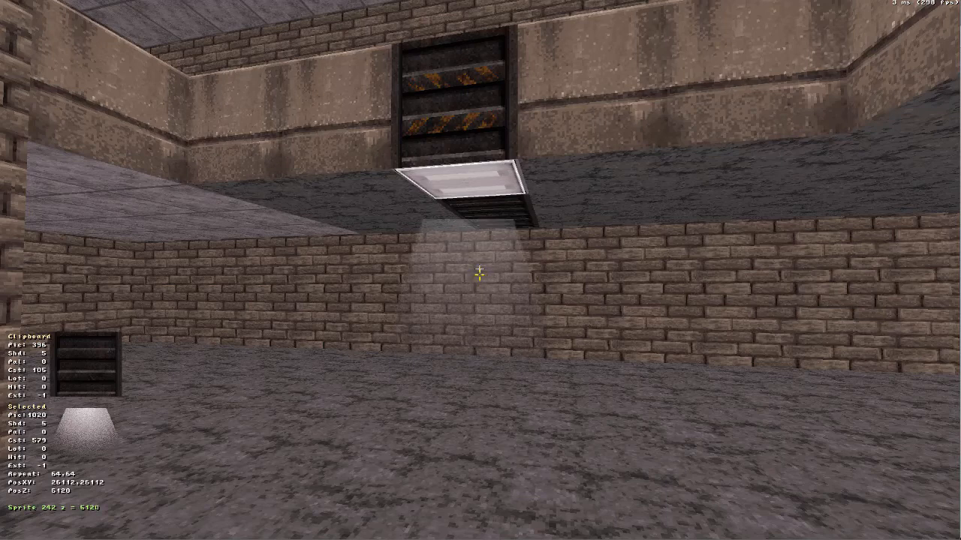
key("Page_Up")
key("Page_Up")
key("Page_Up")
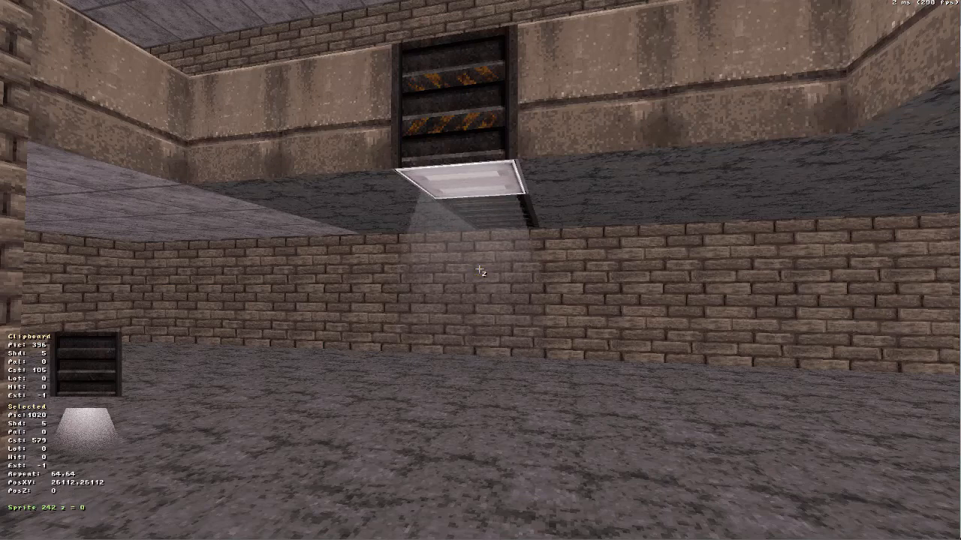
right_click_drag(480, 270, 617, 289)
key("Down")
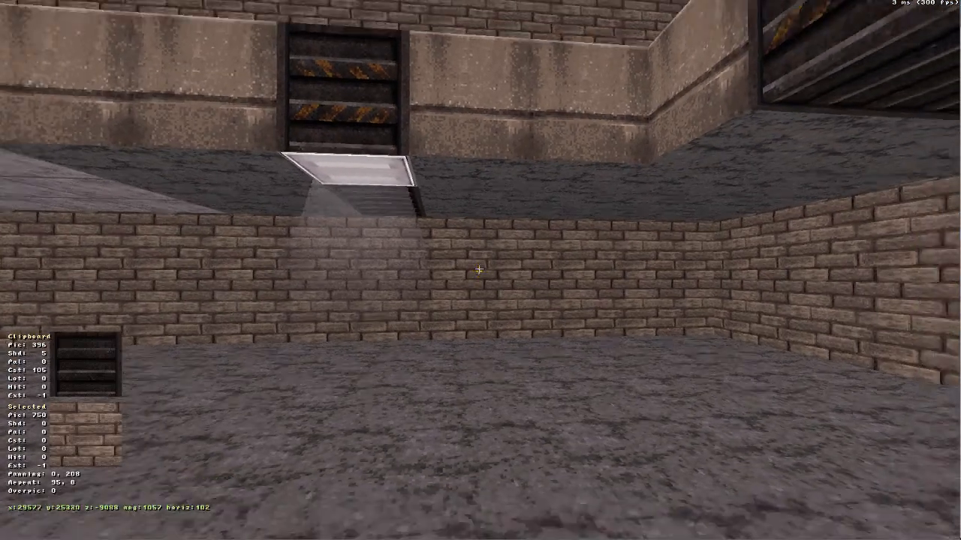
key("Down")
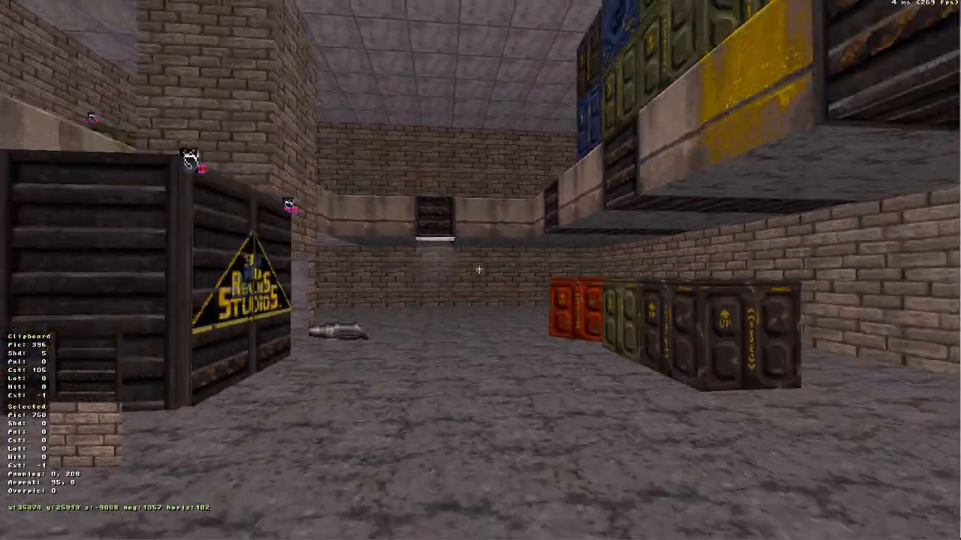
Raise the SPOTLITE sprite to z -10240, set it to wall alignment and resize it to a repeat of 56, 36.
key("Left")
key("Up")
key("Up")
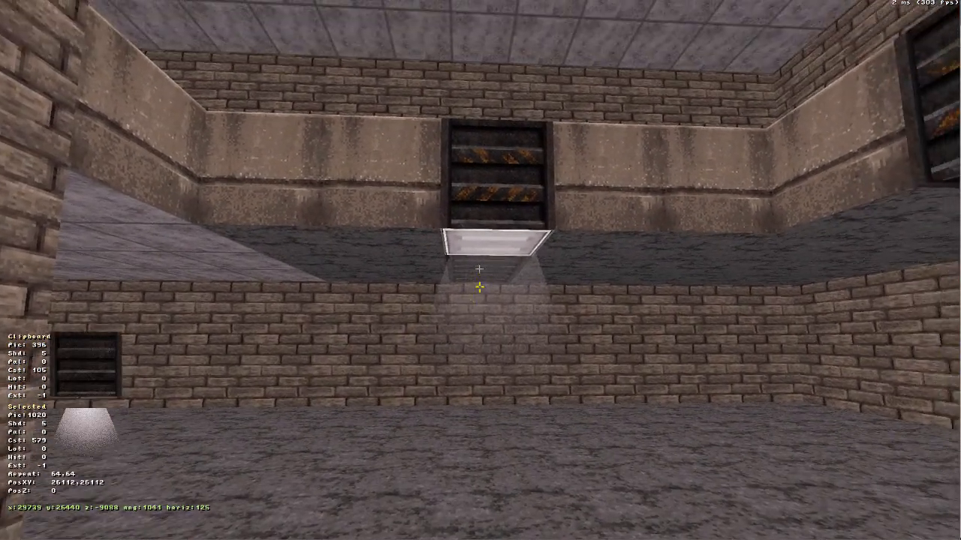
left_click_drag(479, 270, 480, 269, "alt")
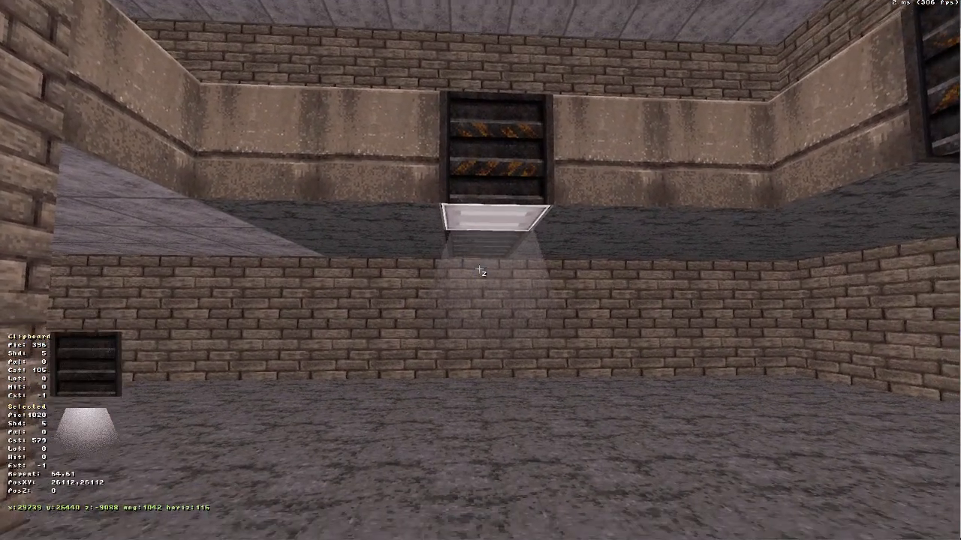
key("KP_2")
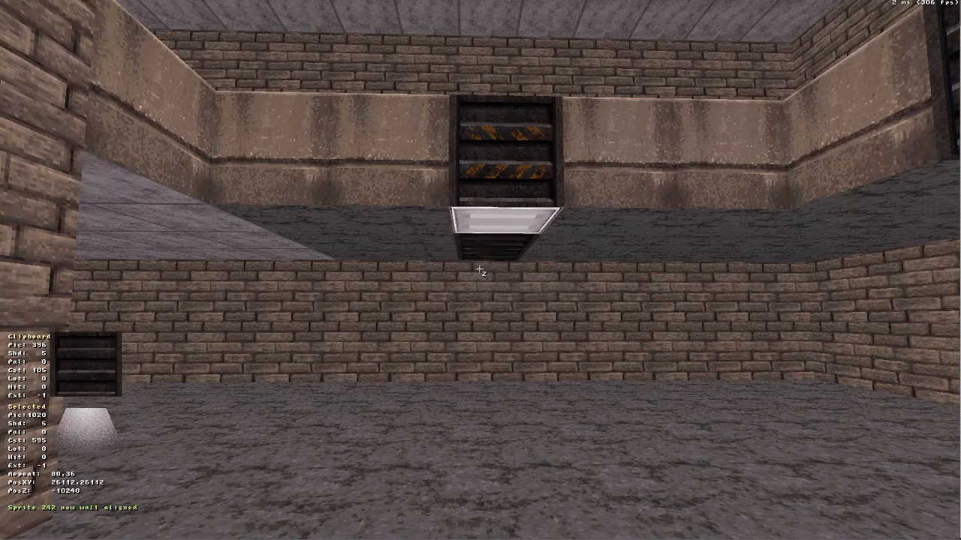
key("z")
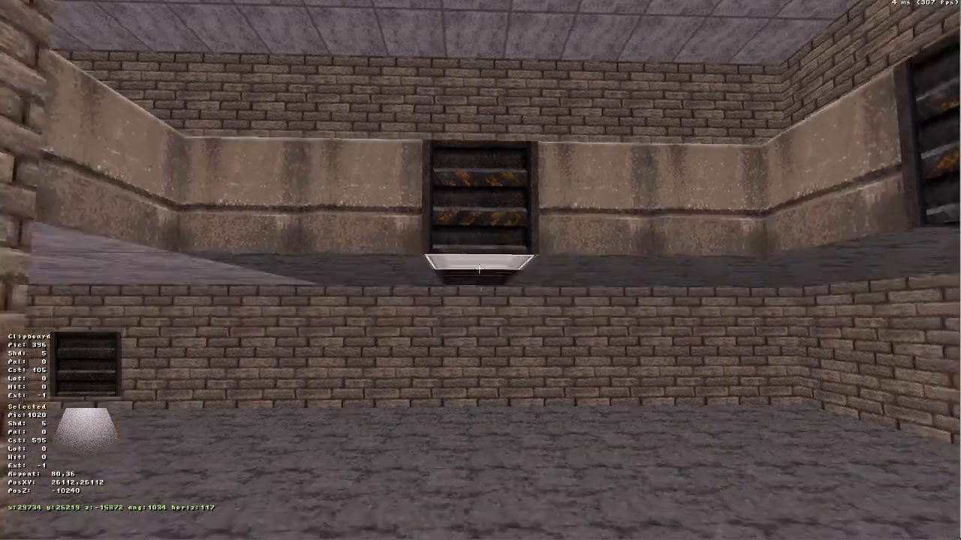
key("comma")
key("period")
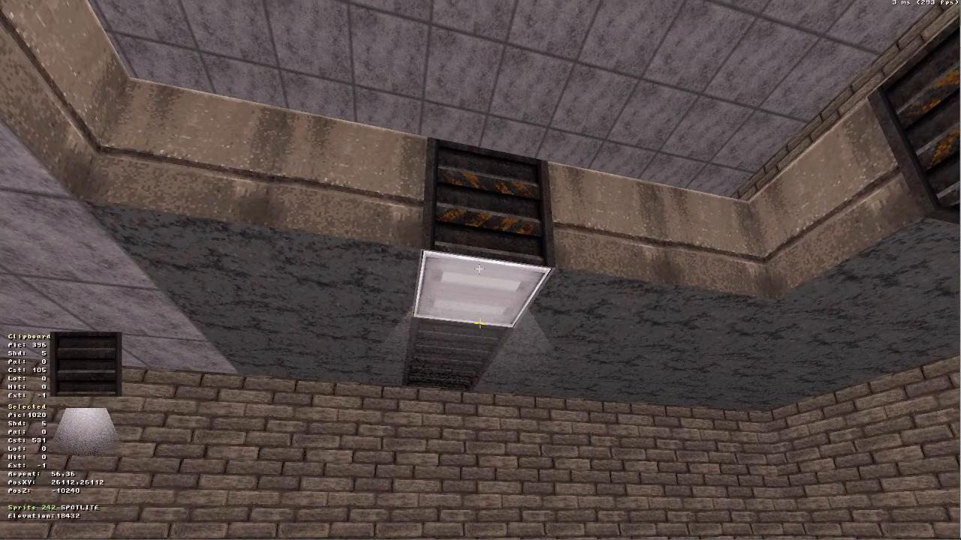
Delete the SPOTLITE beam and the WALLLIGHT4 light panel from the walkway's underside.
key("Delete")
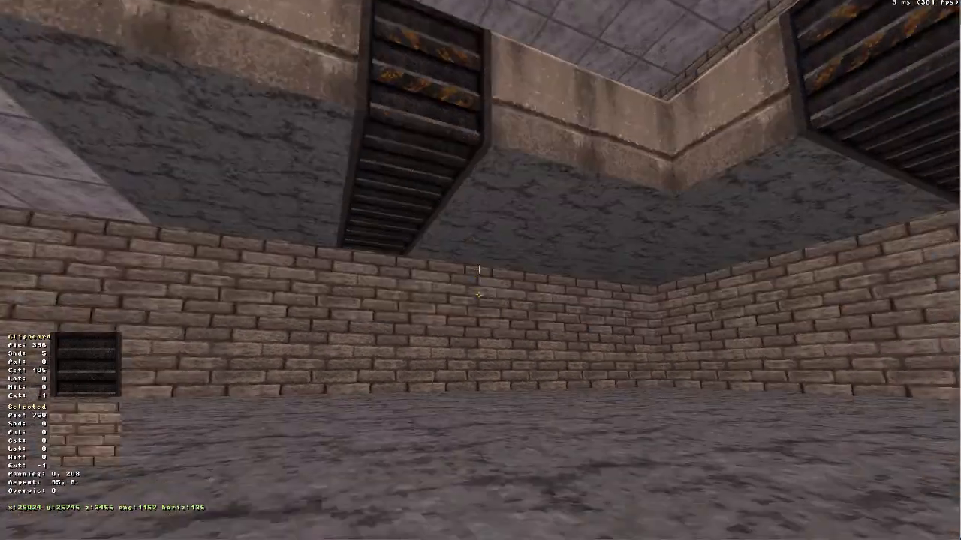
key("a")
key("period")
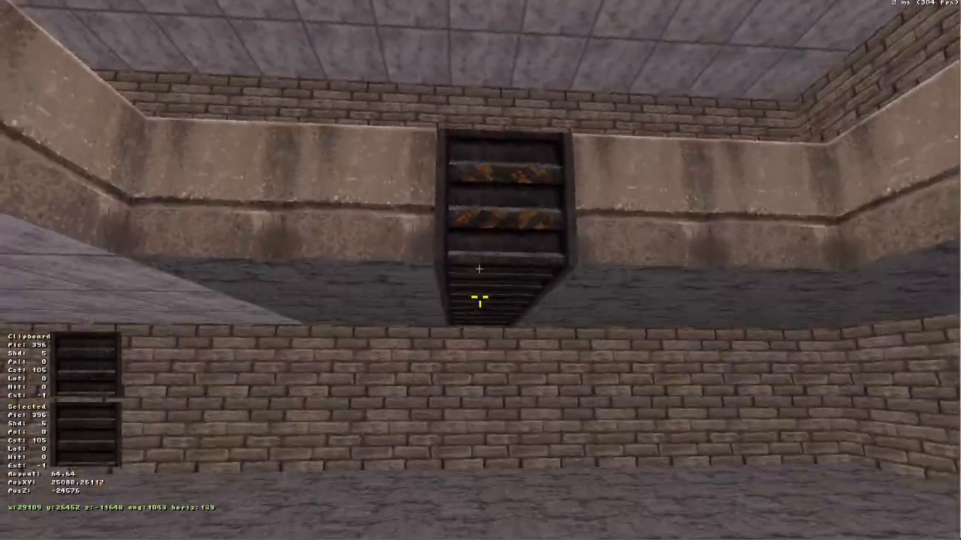
Examine the walkway's trim, the crate stacks and the open floor from several angles in the 3D view.
key("Down")
key("comma")
left_click(479, 269)
key("Up")
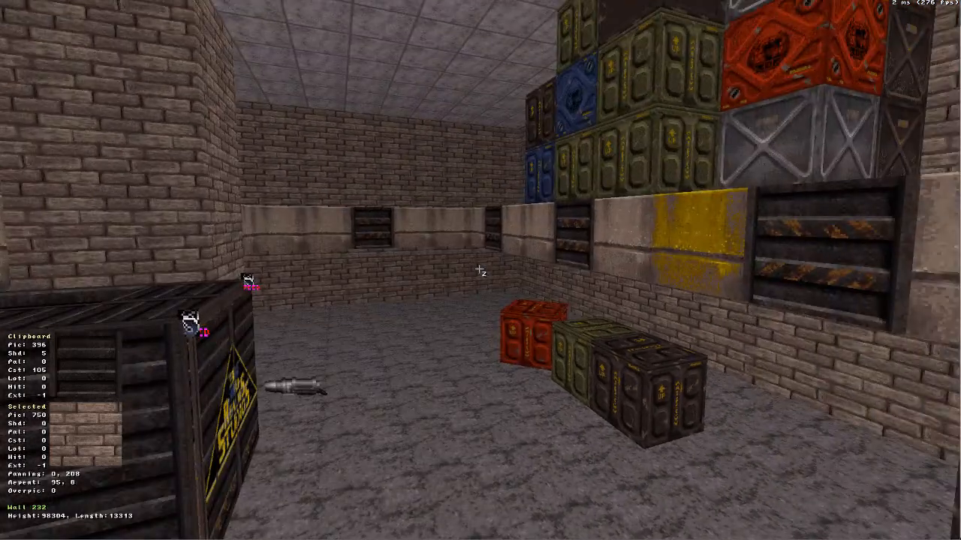
key("a")
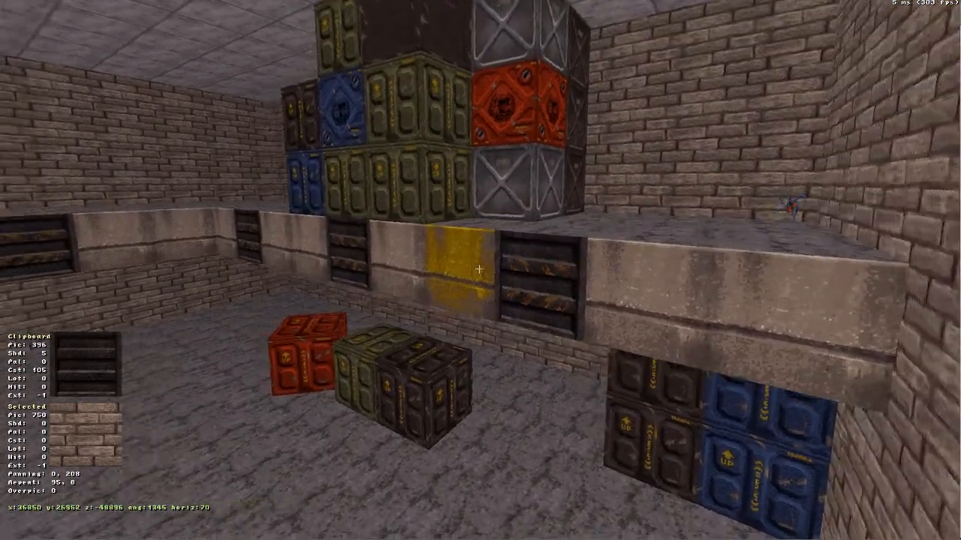
key("Up")
key("Up")
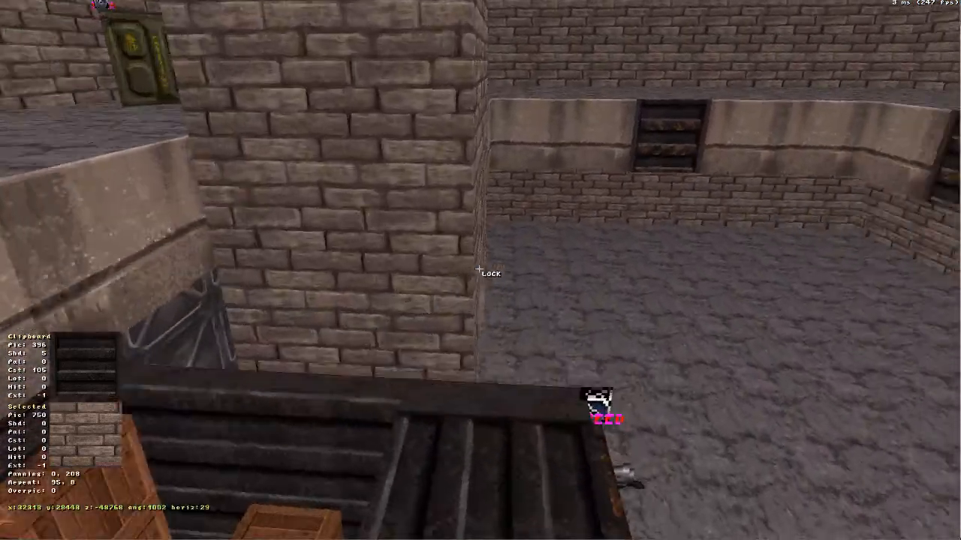
key("a")
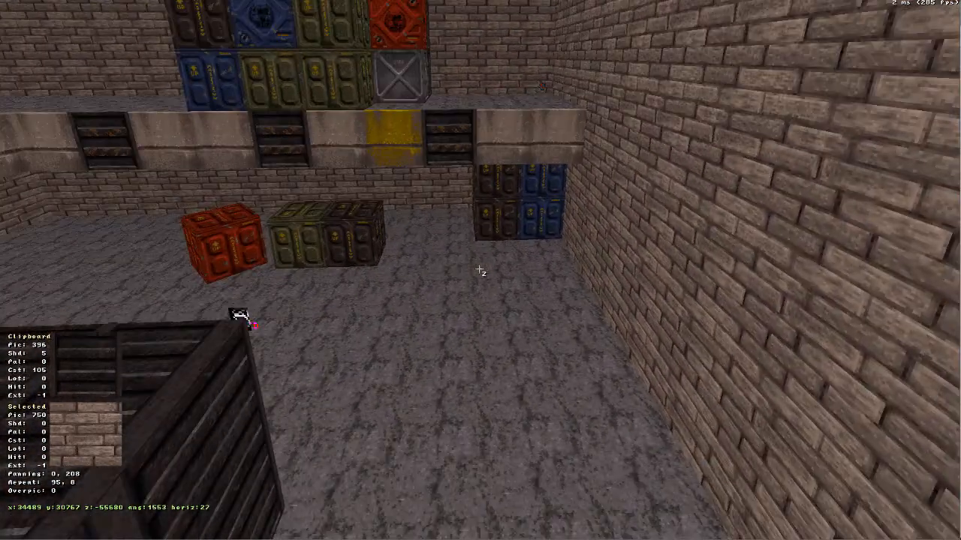
key("z")
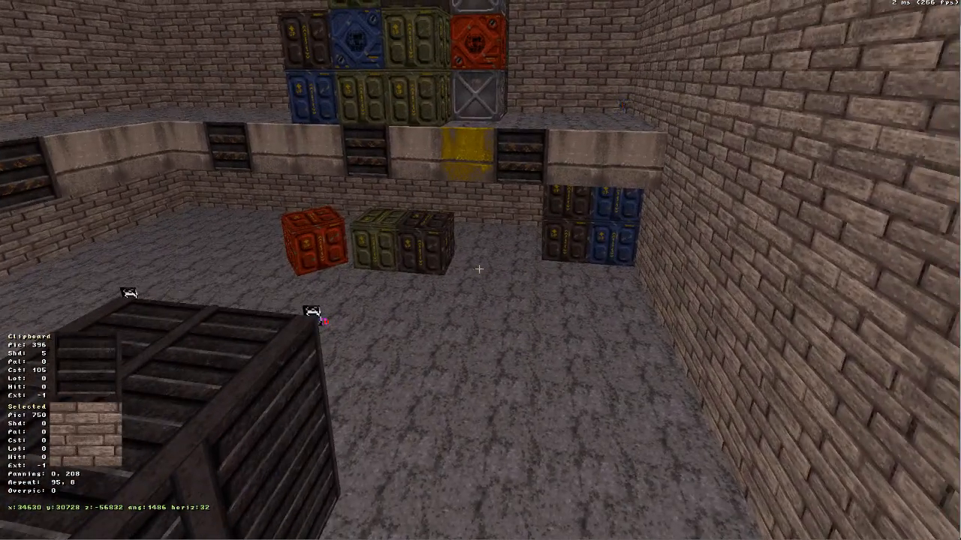
key("a")
key("ctrl+Right")
key("z")
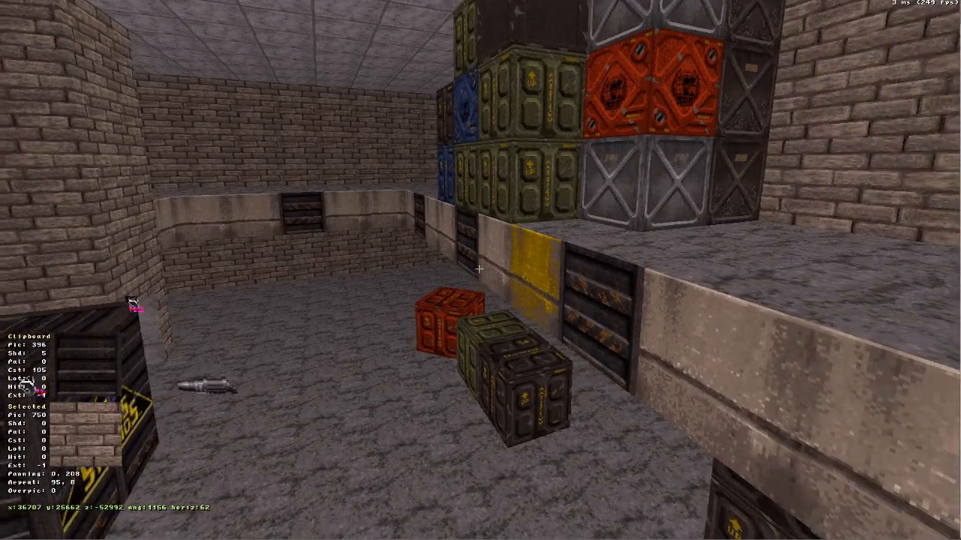
Switch to the 2D map and refine the grid by two levels for editing the red crate's diamond-shaped sector at the walkway's edge.
left_click_drag(479, 269, 479, 268)
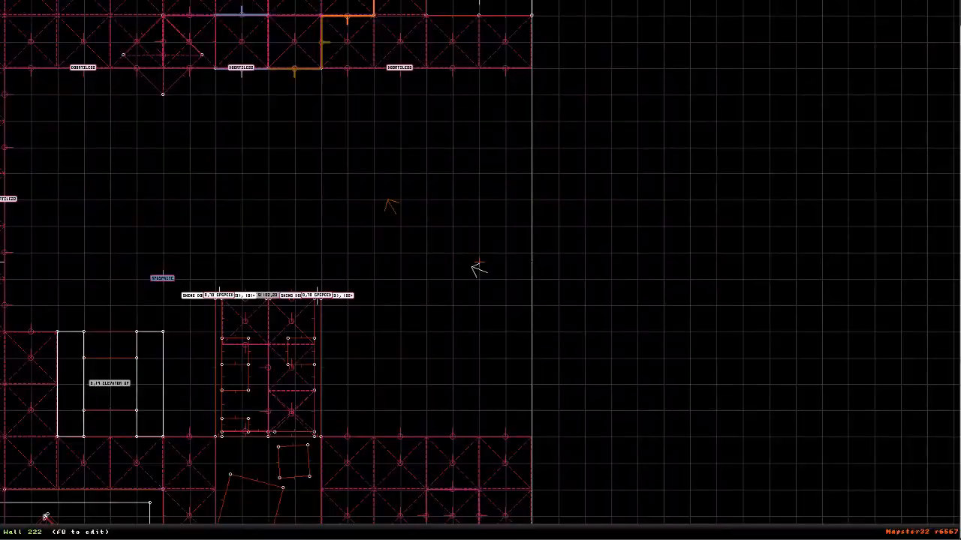
scroll(472, 268, "up", 5)
right_click(525, 277)
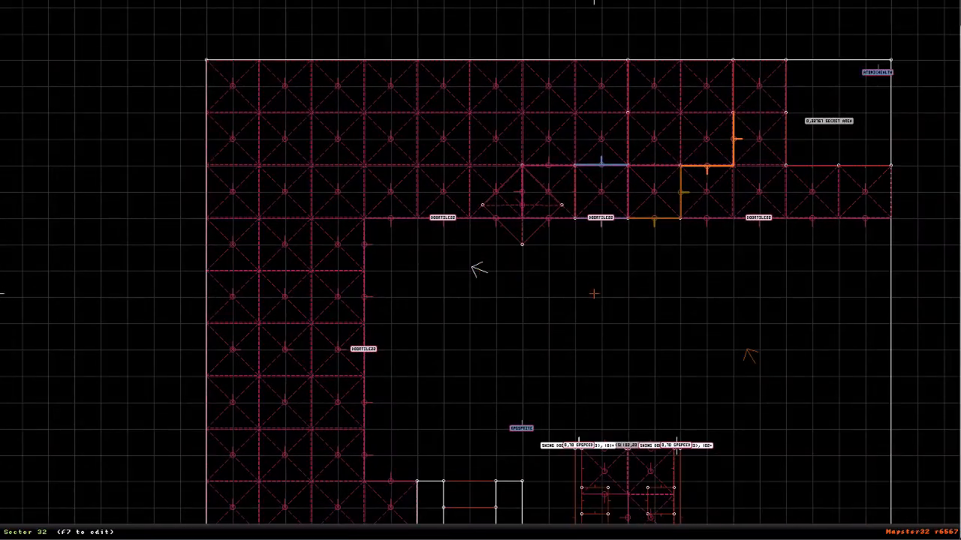
left_click_drag(581, 293, 500, 250, "shift")
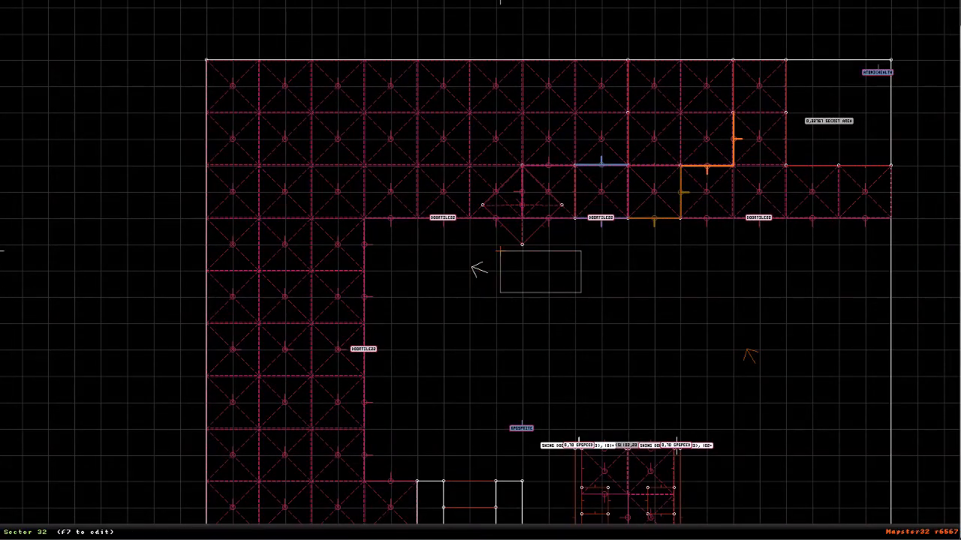
left_click_drag(474, 148, 581, 290, "shift")
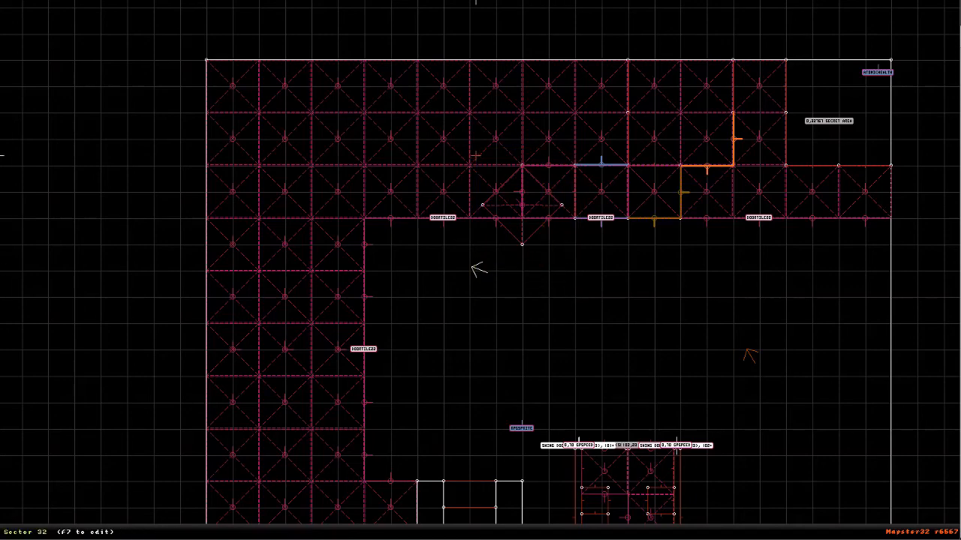
scroll(513, 236, "up", 3)
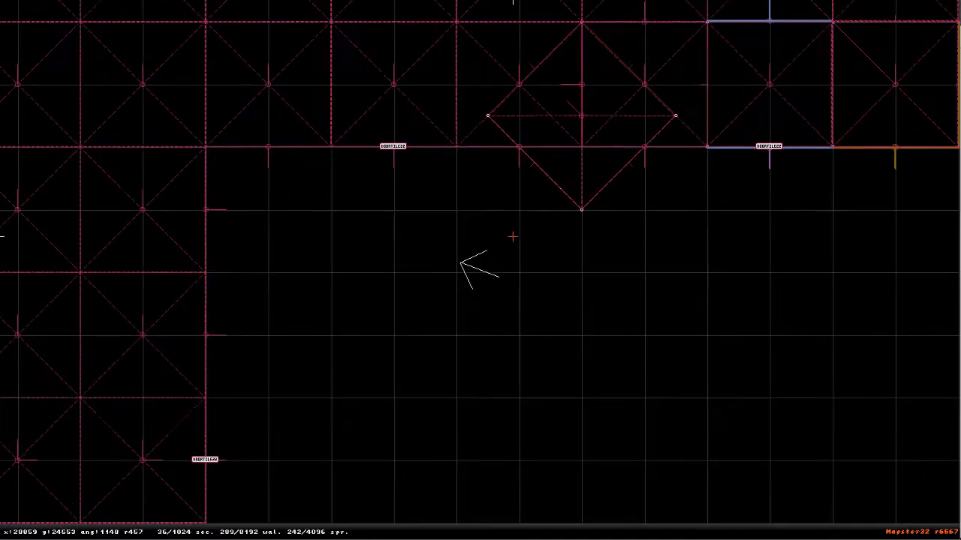
right_click_drag(513, 237, 605, 77)
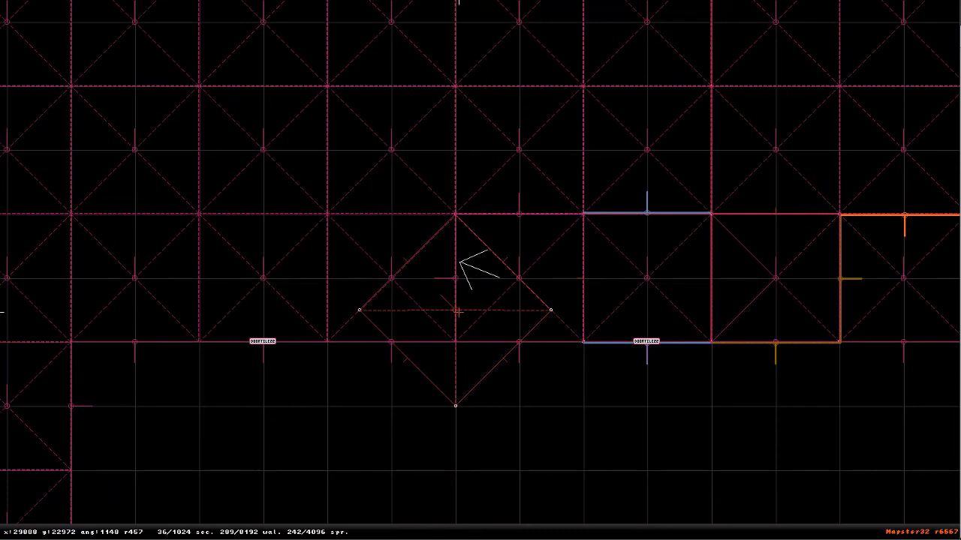
key("g")
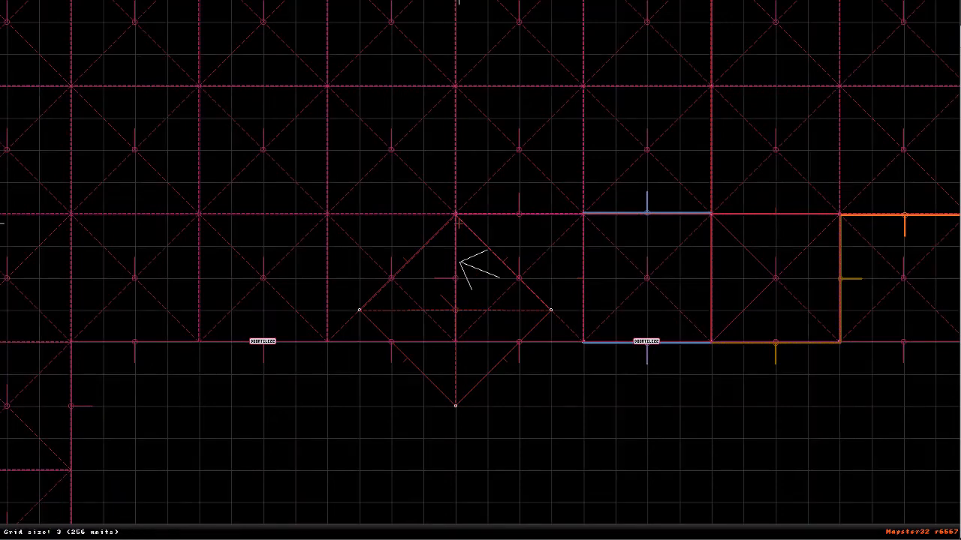
key("g")
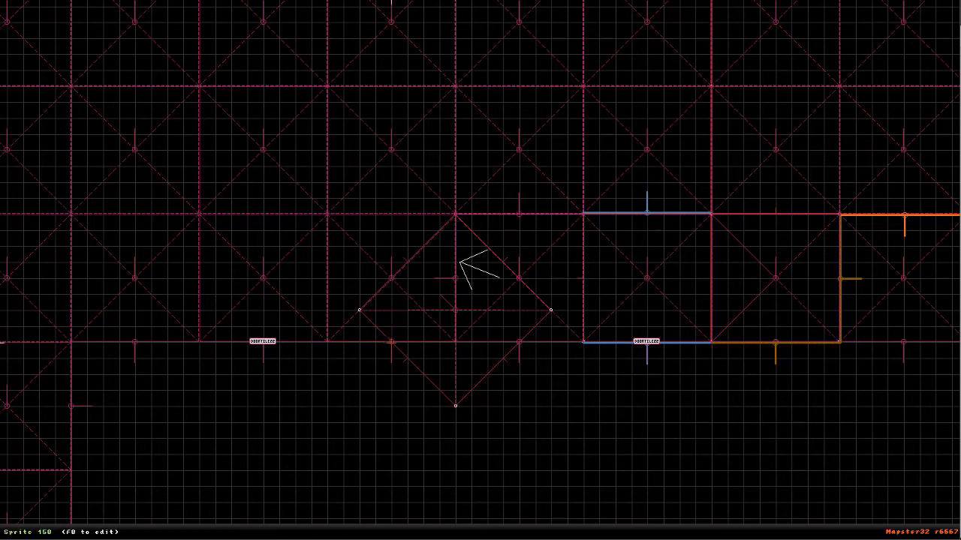
Try to split the red crate's diamond-shaped sector along the walkway's edge, and undo the split.
key("Insert")
key("space")
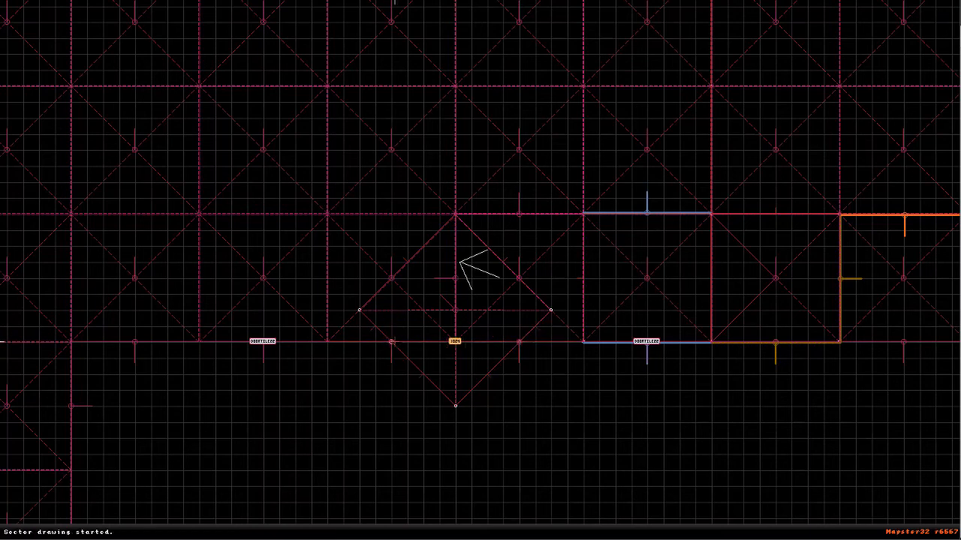
key("space")
right_click_drag(380, 358, 479, 268)
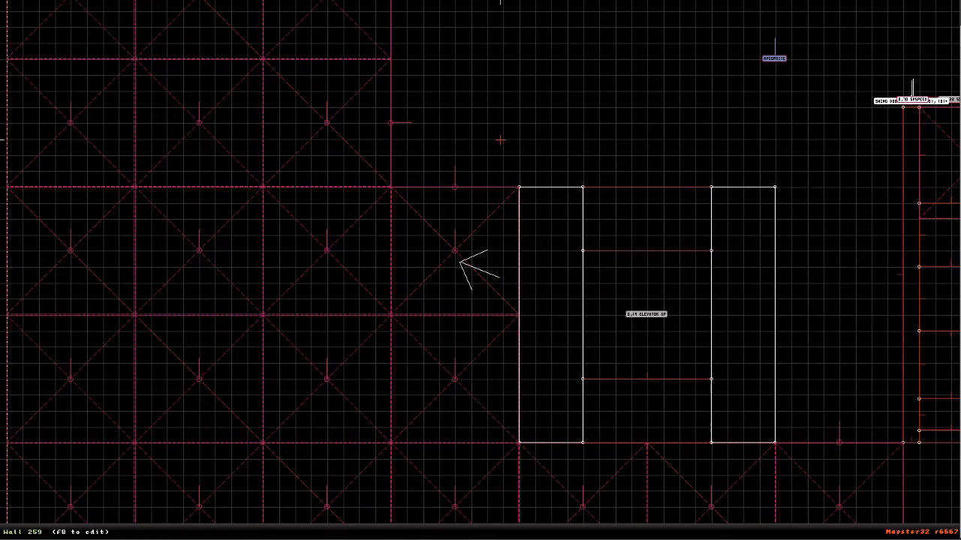
scroll(459, 263, "down", 5)
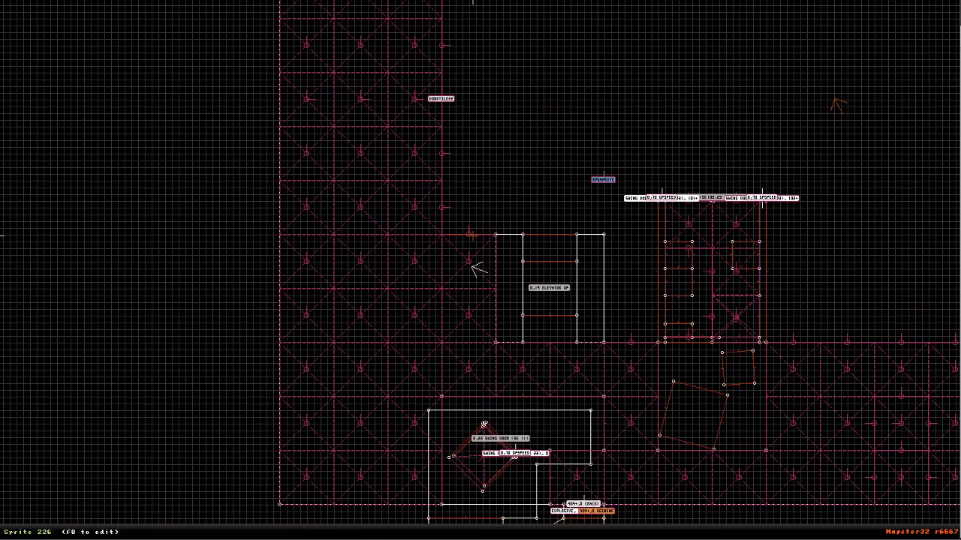
right_click_drag(500, 131, 479, 269)
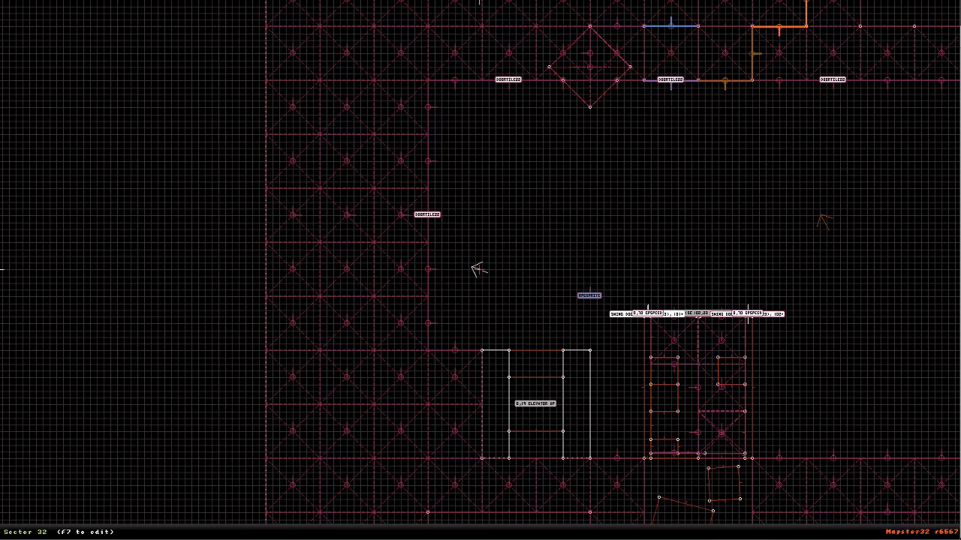
right_click_drag(479, 269, 486, 200)
right_click_drag(479, 269, 711, 187)
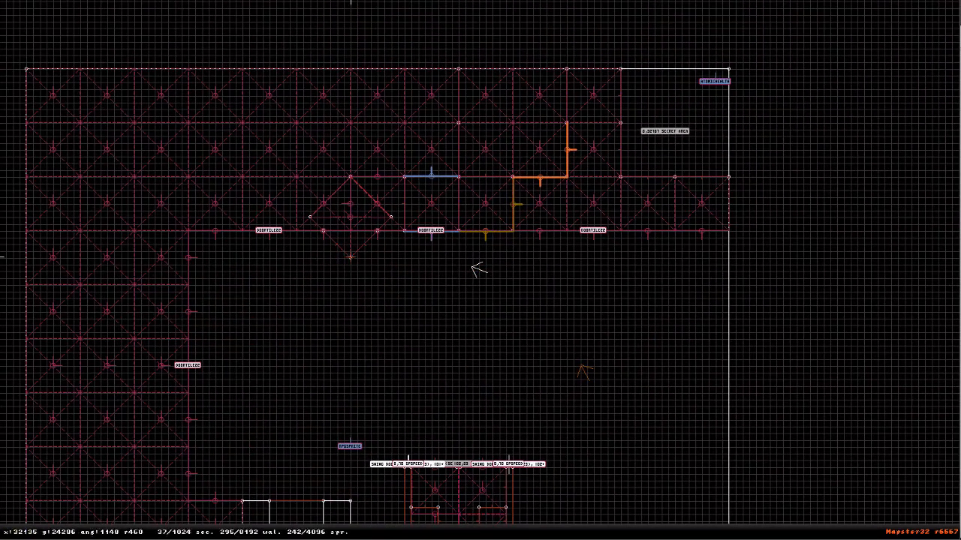
key("ctrl+z")
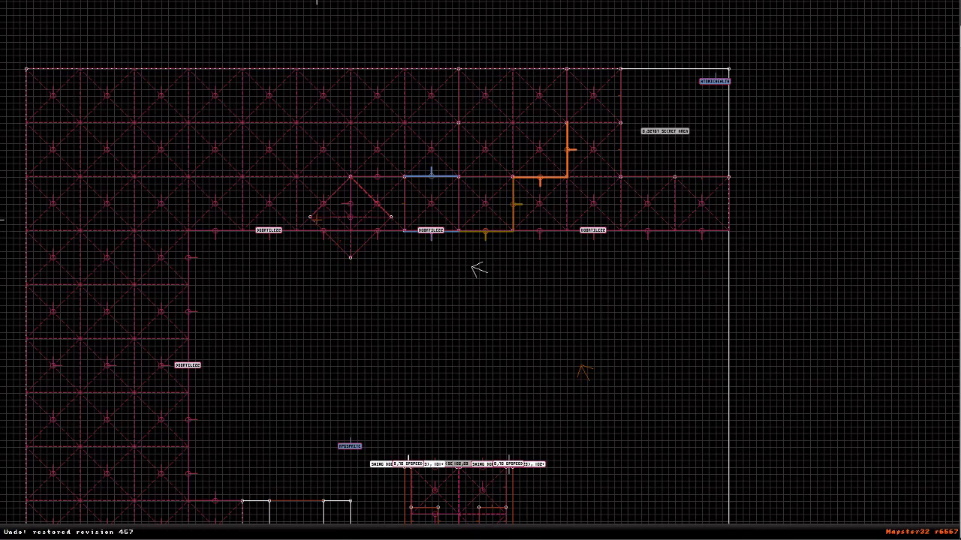
Move all four corners of the red crate's diamond-shaped sector five grid squares north, clear of the walkway's front edge.
left_click_drag(349, 174, 348, 160)
scroll(471, 264, "up", 6)
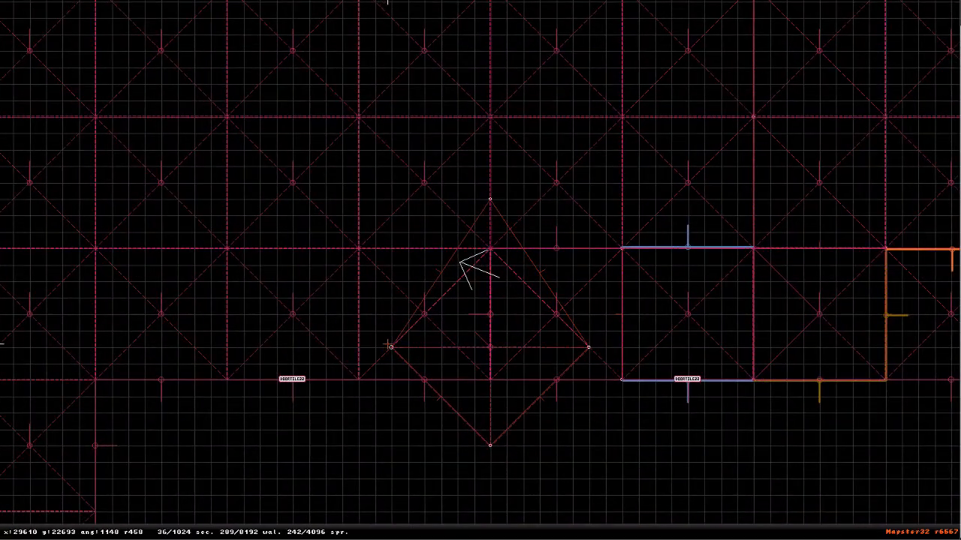
left_click_drag(390, 348, 391, 297)
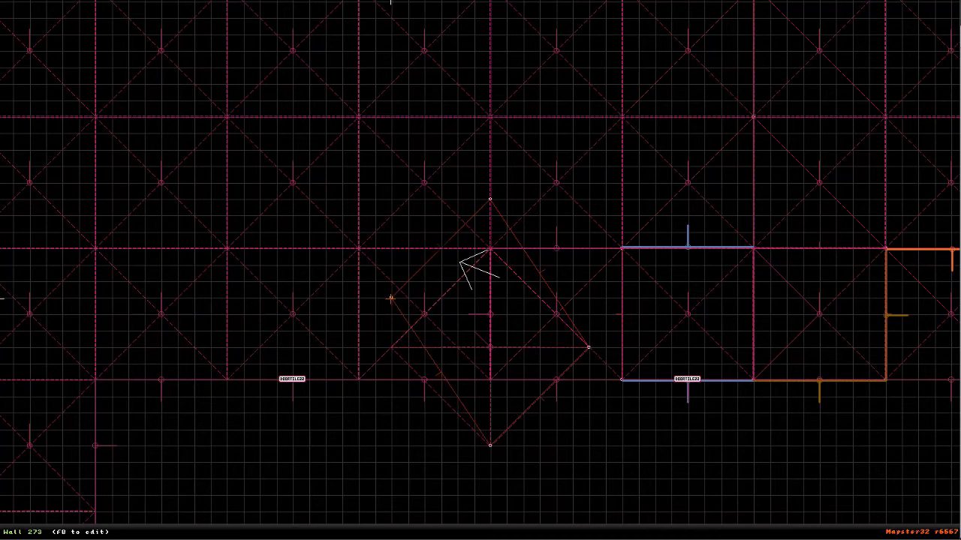
left_click_drag(490, 446, 491, 362)
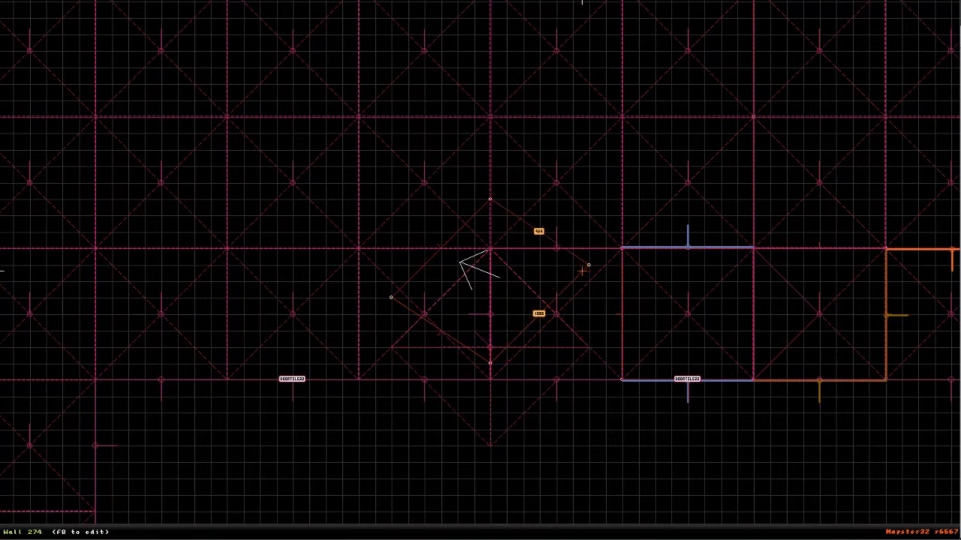
left_click_drag(489, 199, 488, 164)
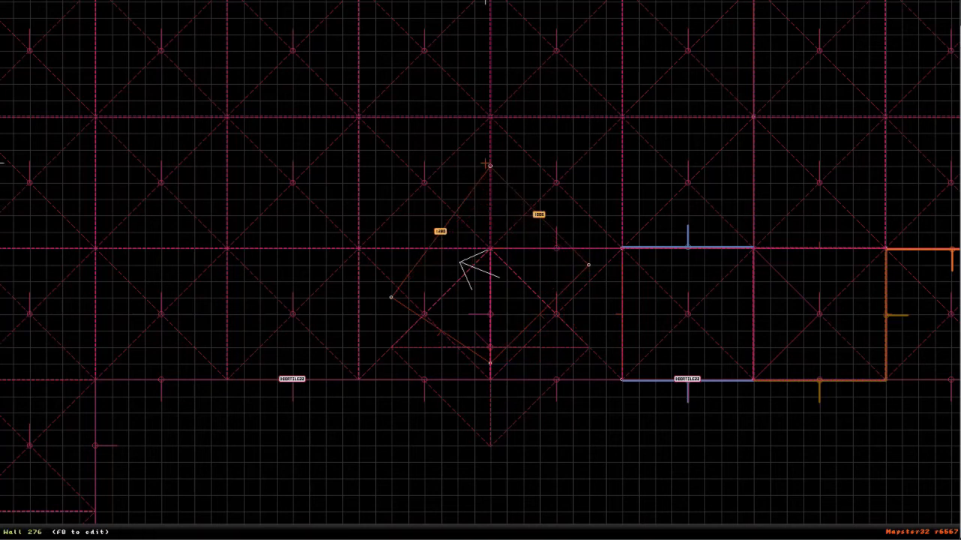
left_click_drag(390, 297, 391, 266)
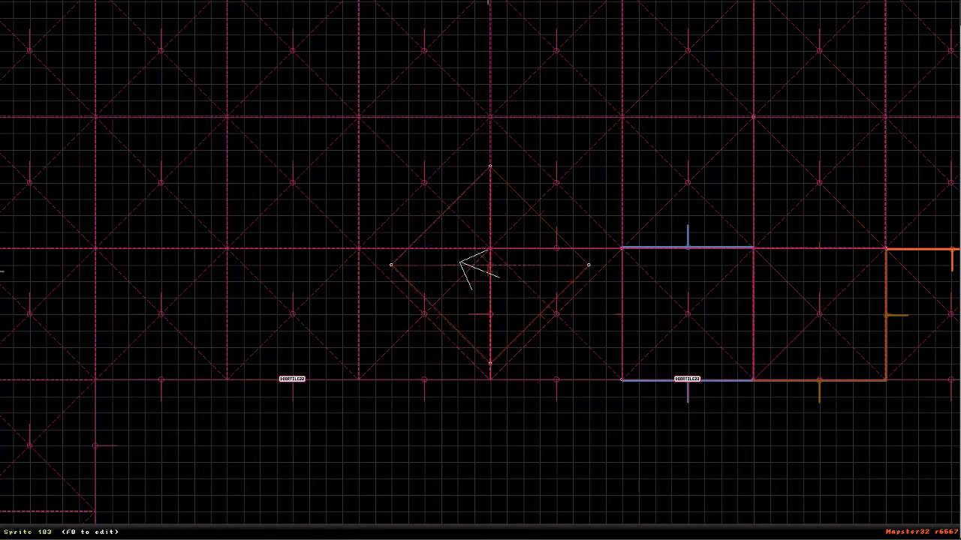
Check the moved red crate in the 3D view and reset the texture size and panning on its wall.
right_click(498, 411)
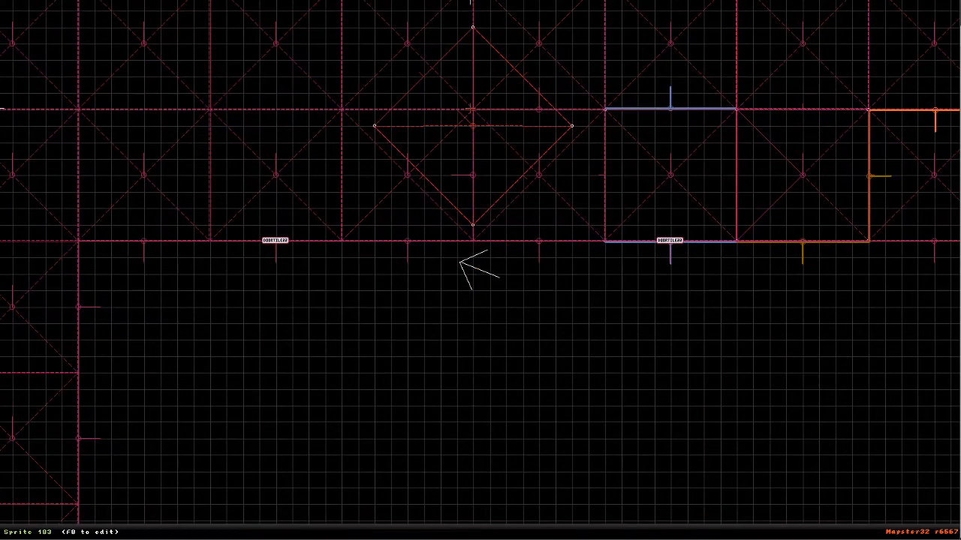
key("KP_Enter")
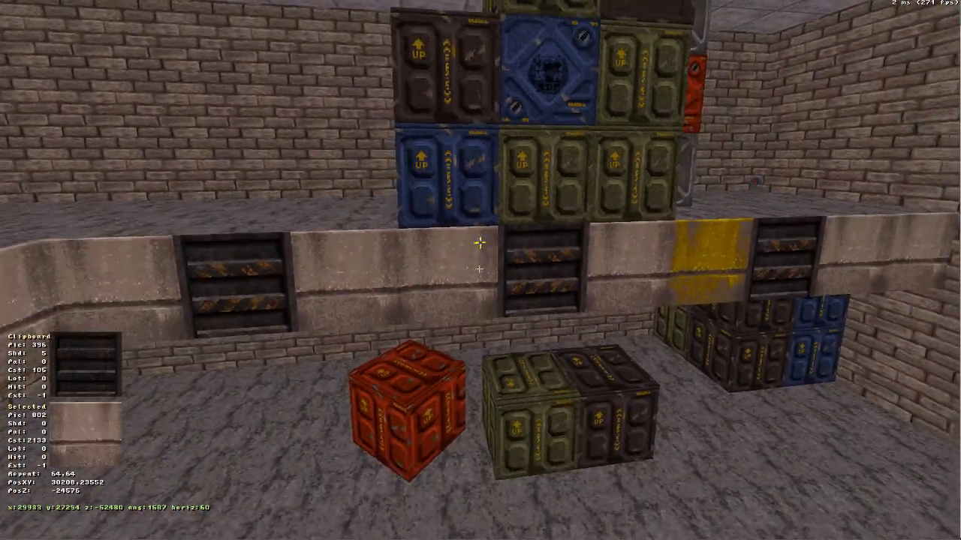
right_click_drag(479, 243, 479, 269)
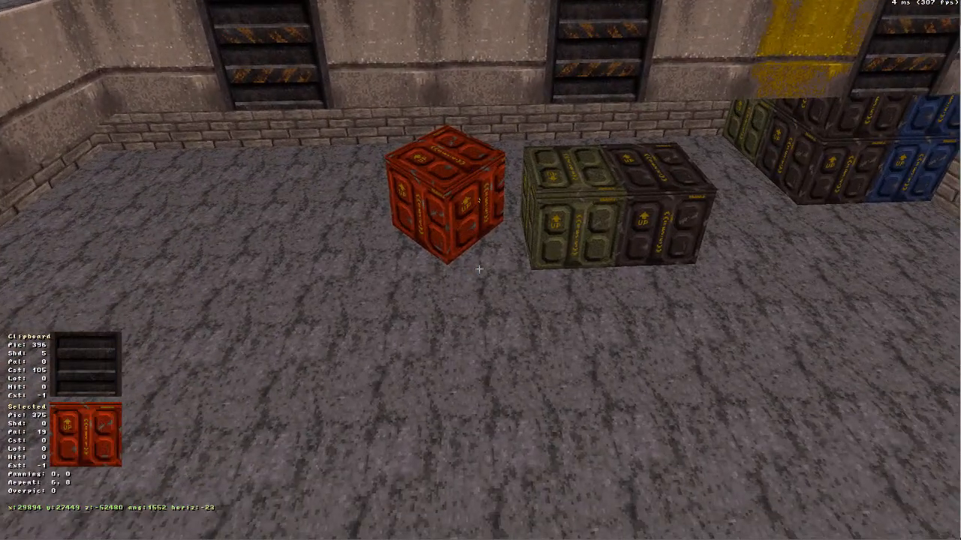
key("slash")
right_click_drag(478, 201, 479, 269)
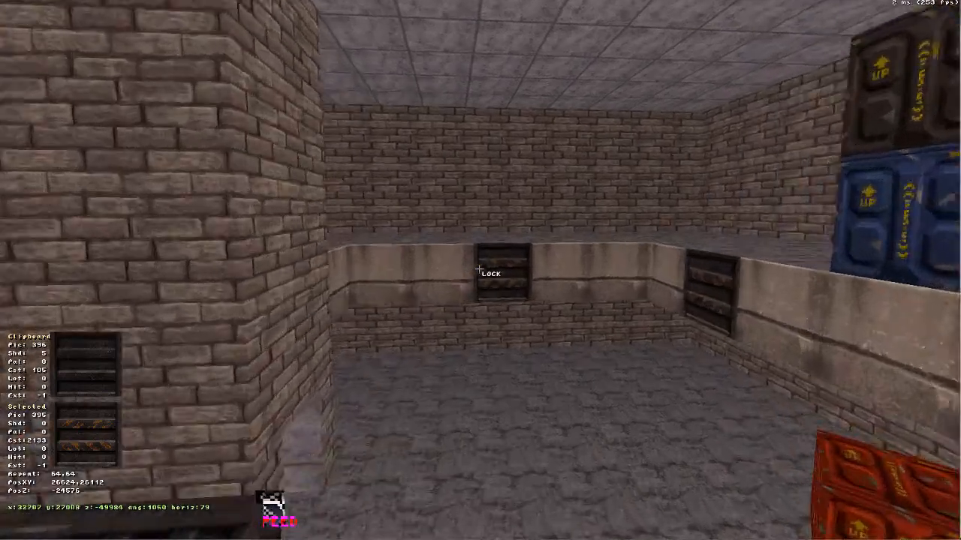
Insert two points in the room's west wall in the 2D map, in line with the dark grille strip under the walkway.
left_click_drag(479, 269, 479, 269)
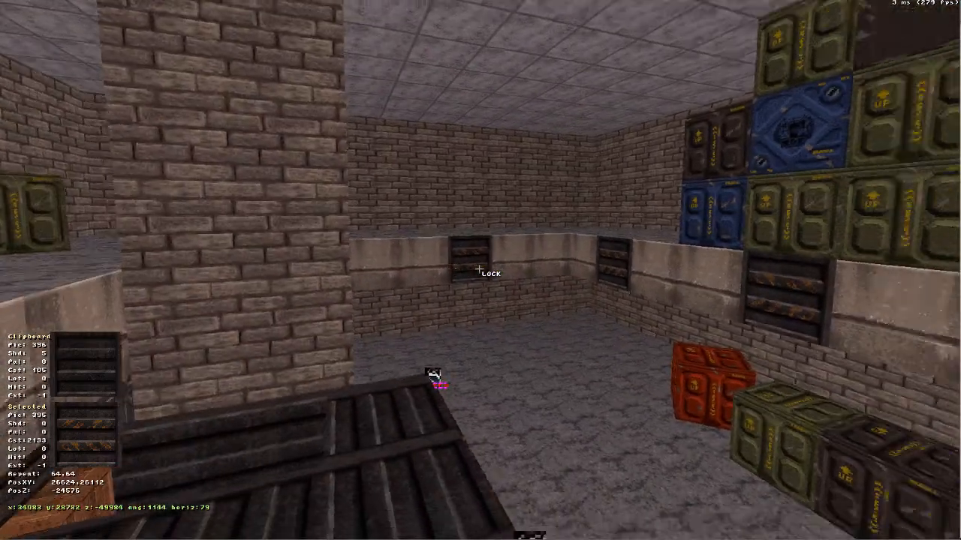
left_click_drag(479, 268, 479, 269)
middle_click_drag(478, 269, 479, 268)
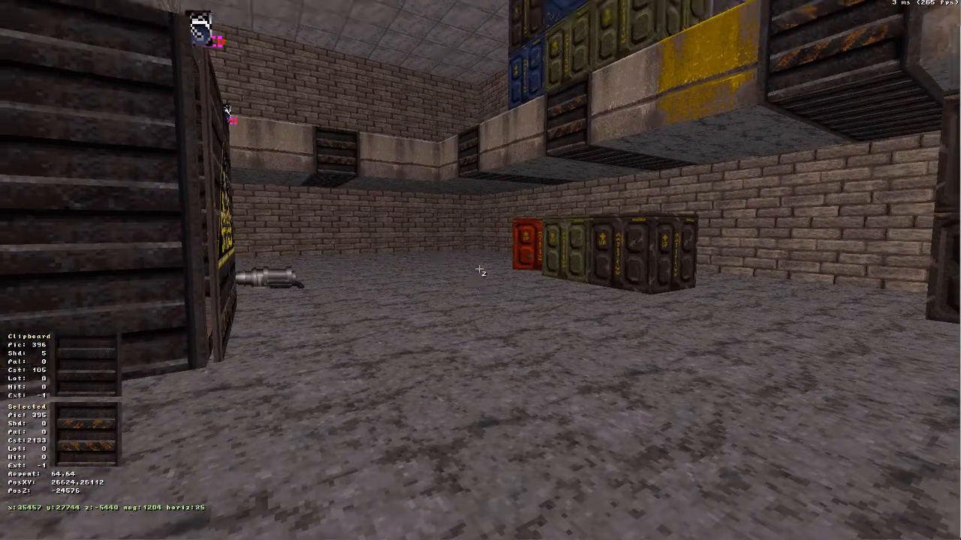
right_click_drag(479, 269, 479, 269)
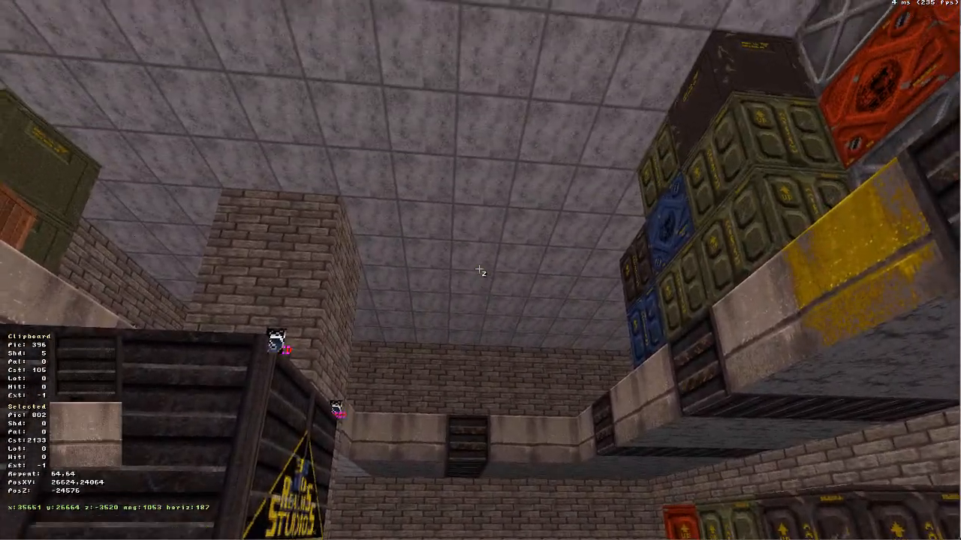
key("Up")
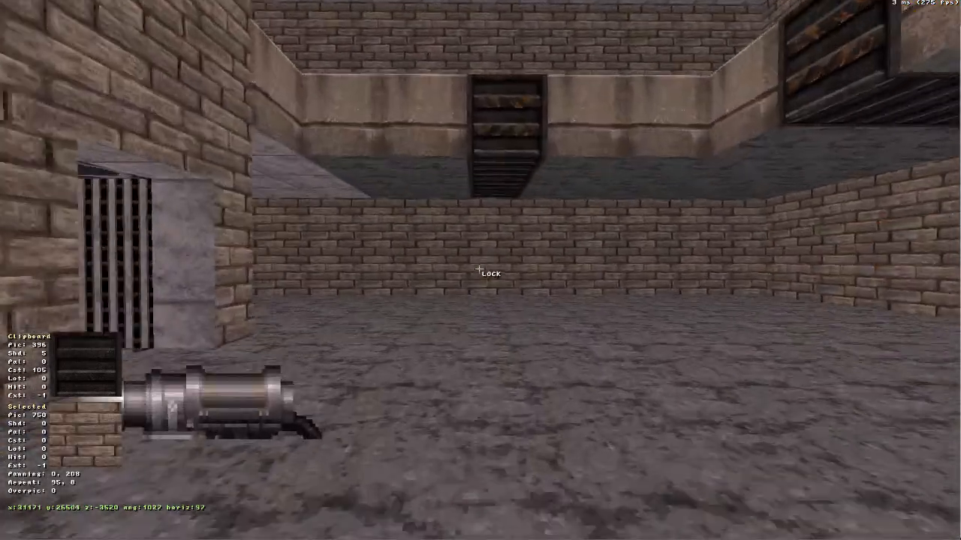
key("KP_Enter")
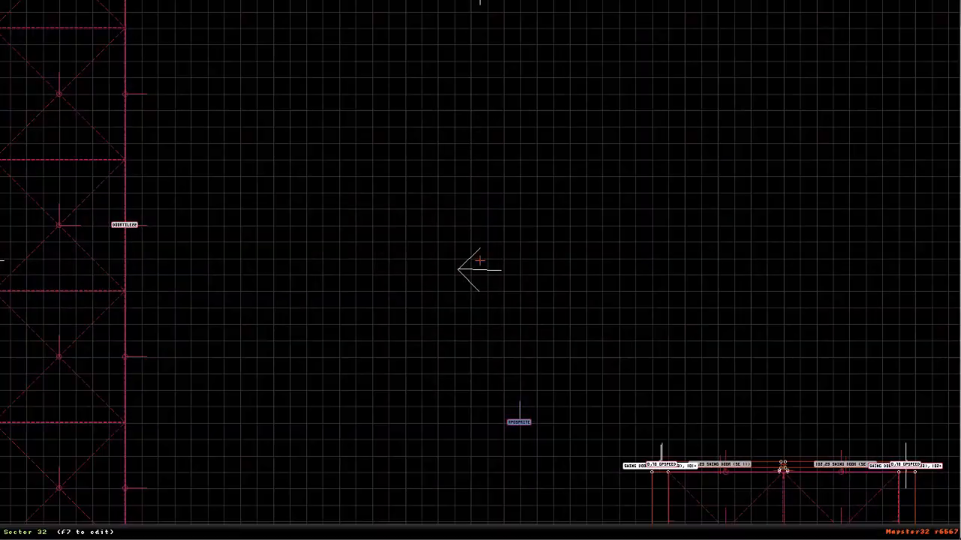
key("Up")
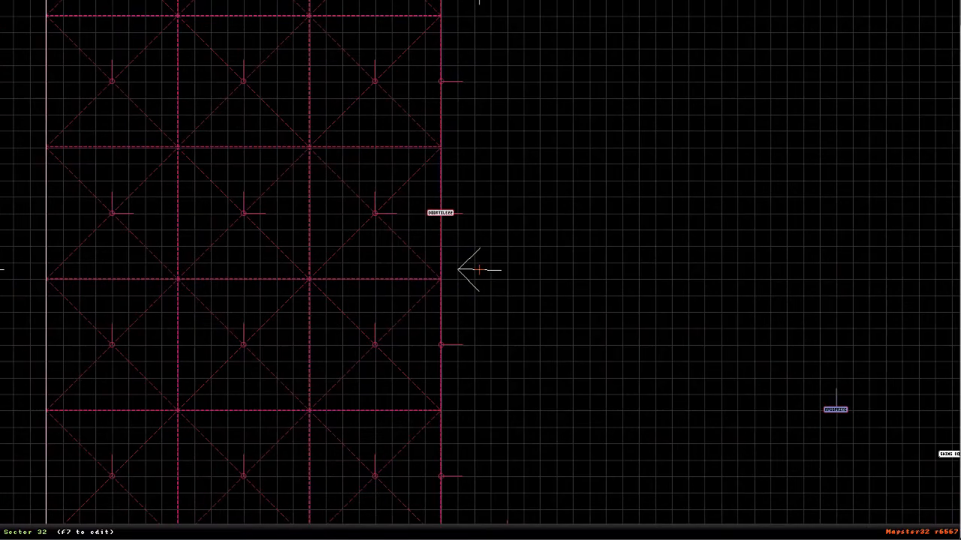
key("Up")
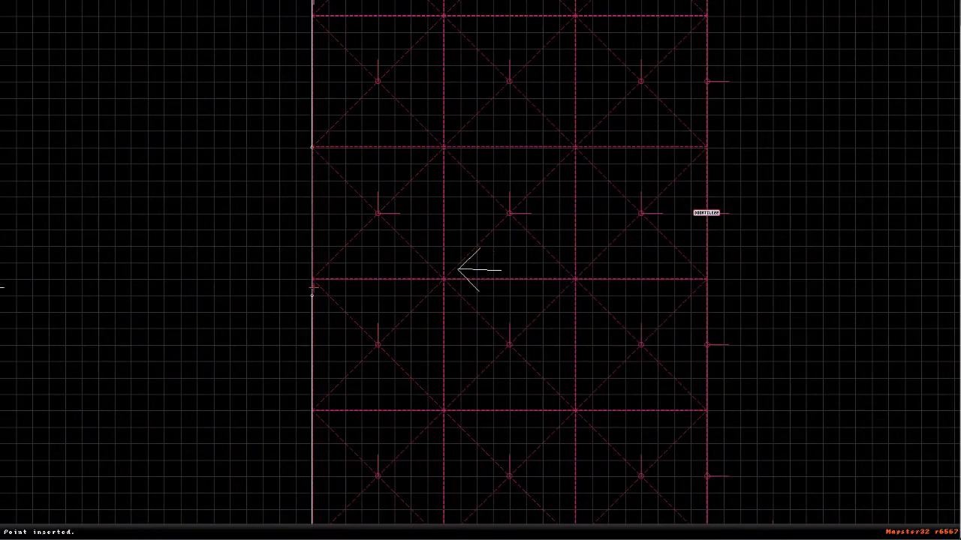
key("Down")
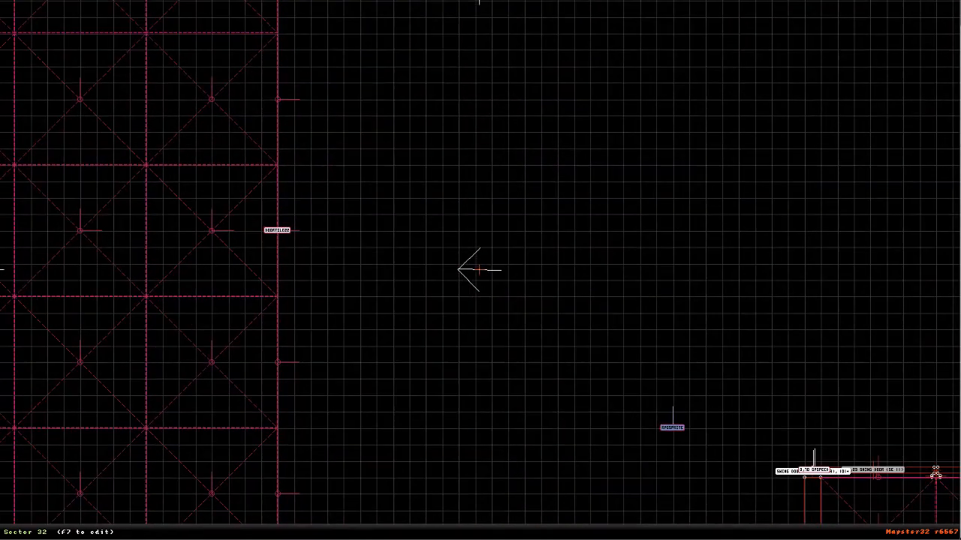
Apply the copied texture 396 with shade 5 to the new west wall segment, reset its size and panning, and check it from afar.
key("KP_Enter")
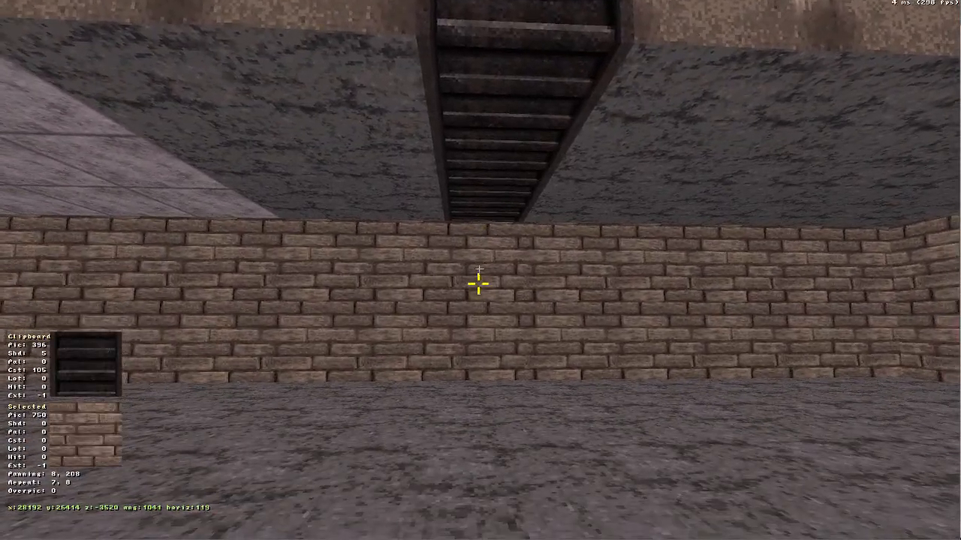
key("Return")
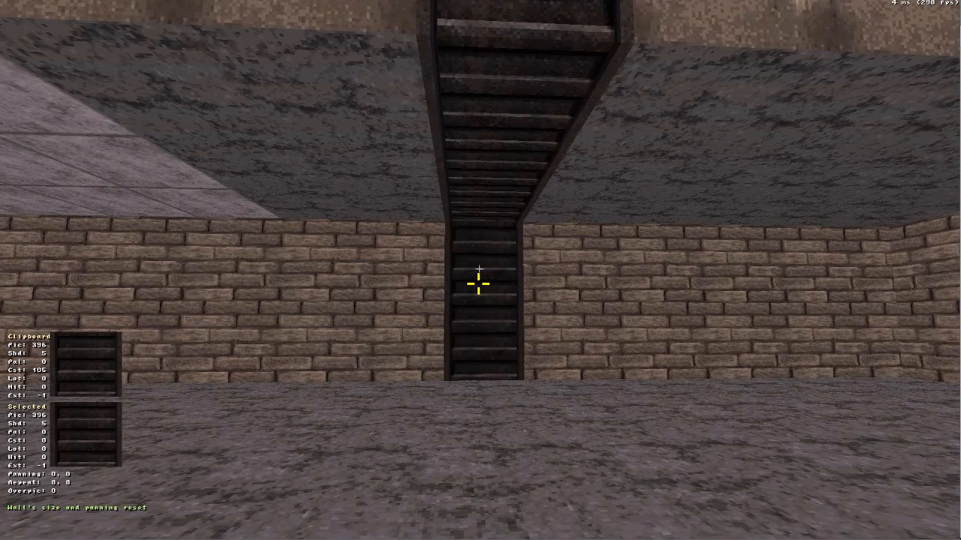
key("a")
left_click_drag(478, 269, 479, 269)
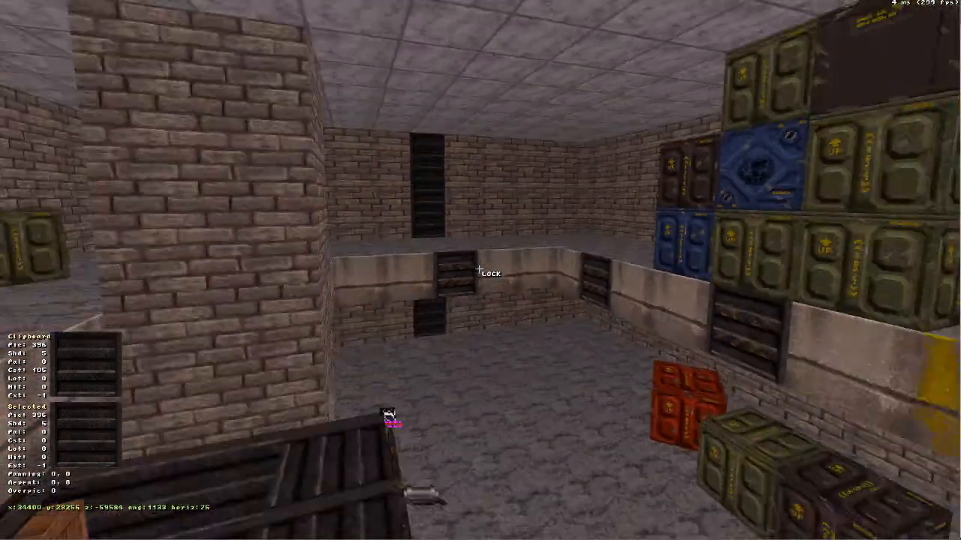
key("Down")
key("z")
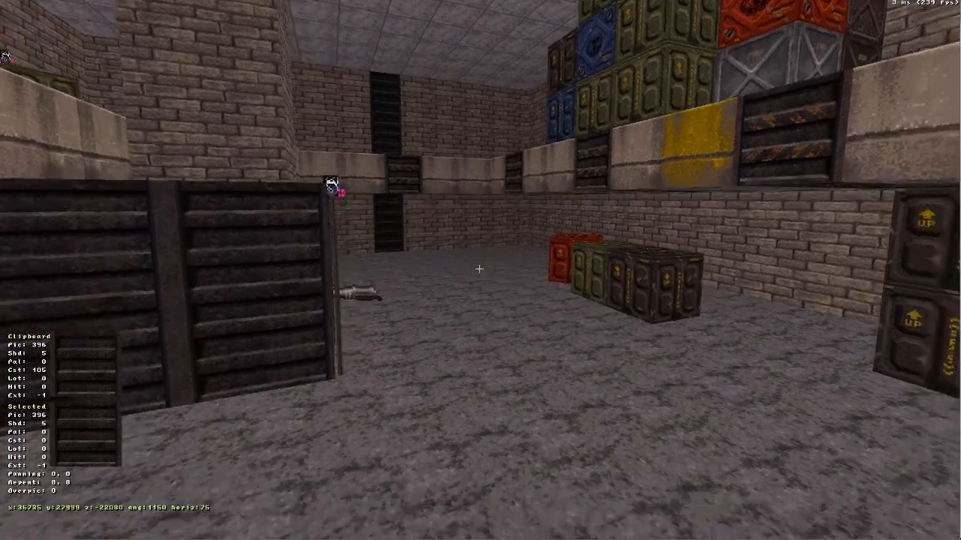
Examine the west wall's grille strip and the panels under the raised walkway from floor level.
key("Down")
key("z")
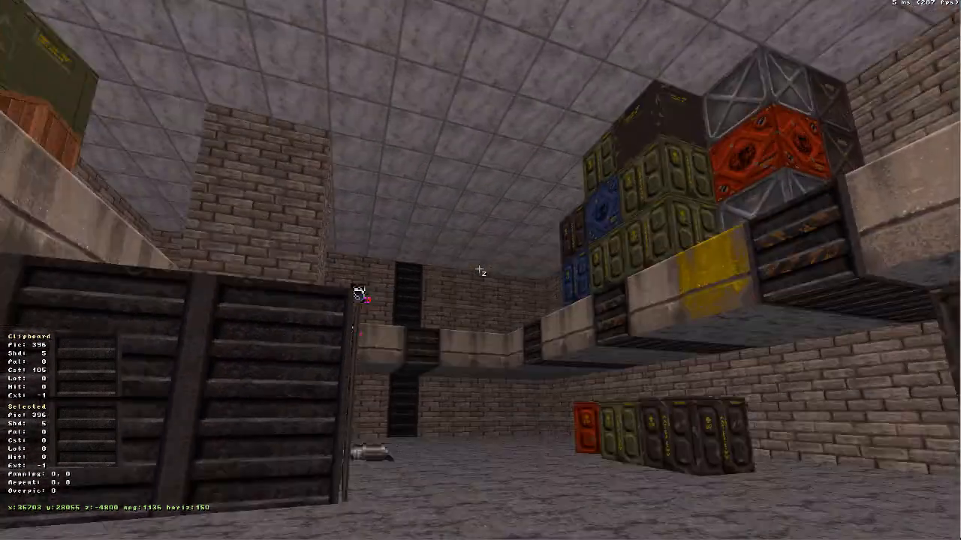
key("period")
key("a")
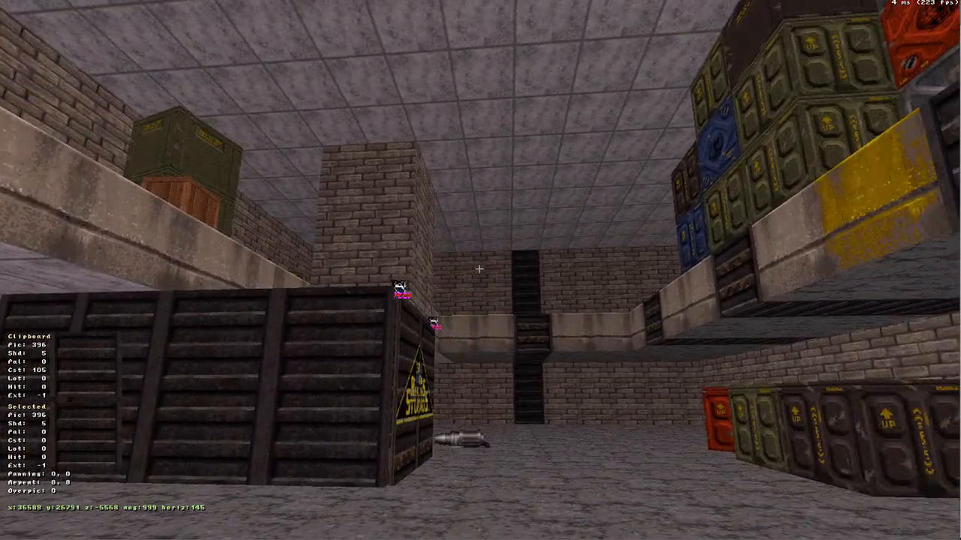
key("period")
key("comma")
key("a")
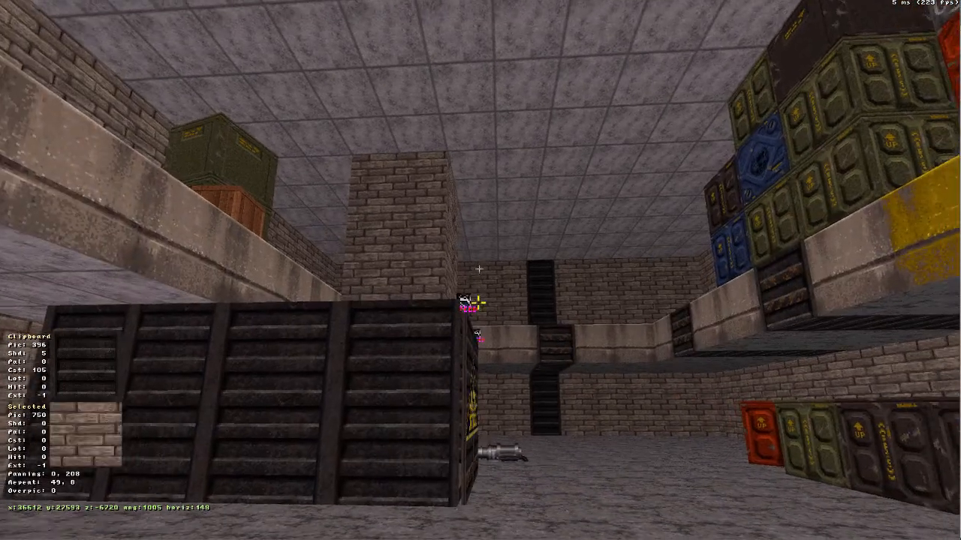
key("a")
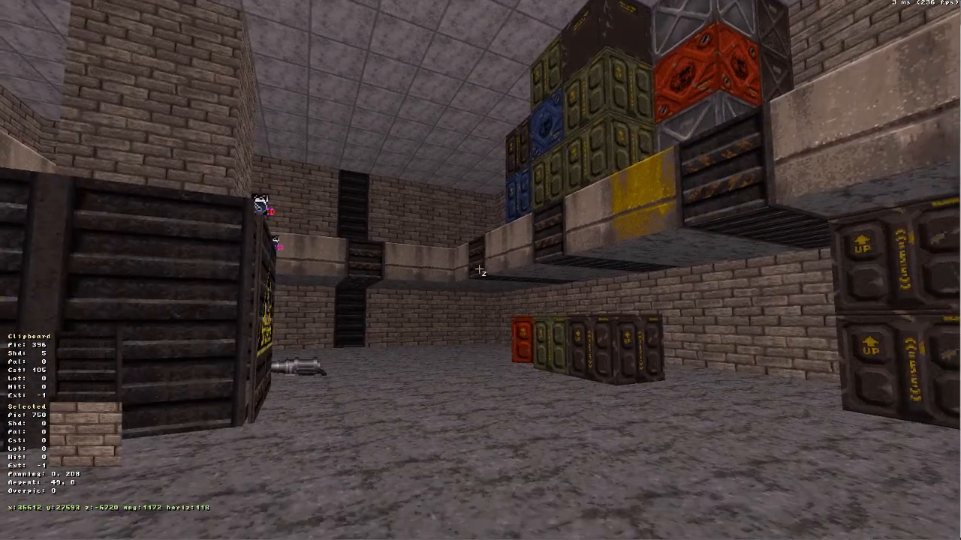
key("Up")
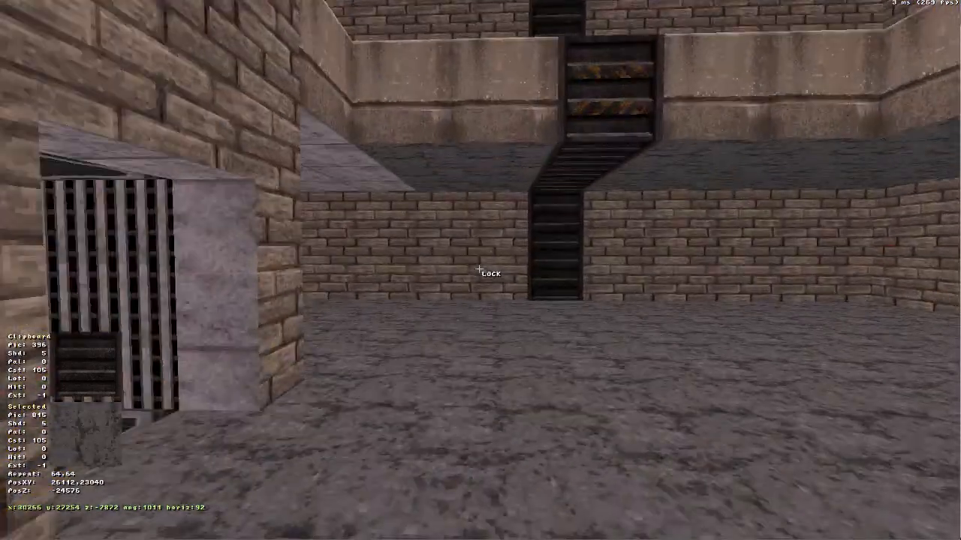
key("Down")
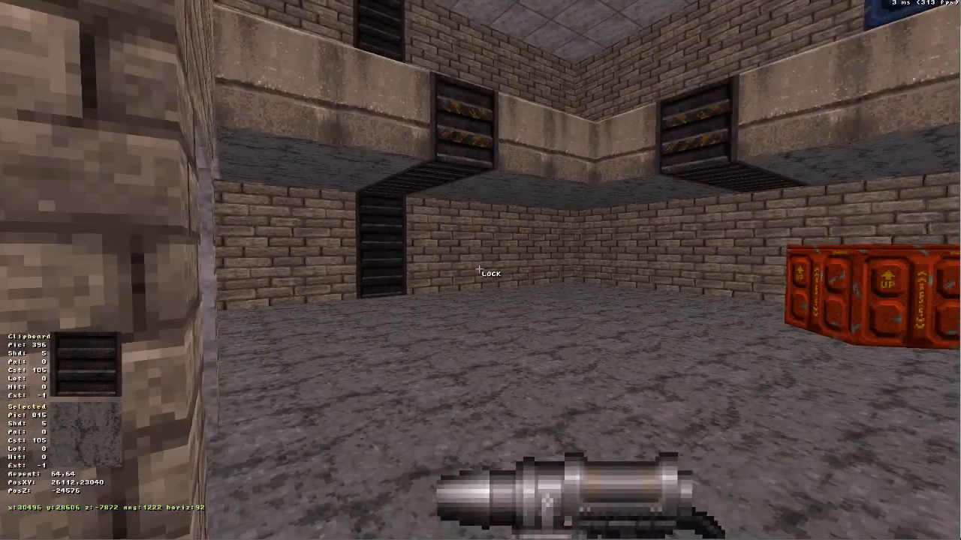
Compare the west walkway's floor, underside, striped front panel and wall strip from above and below.
middle_click_drag(479, 269, 501, 188)
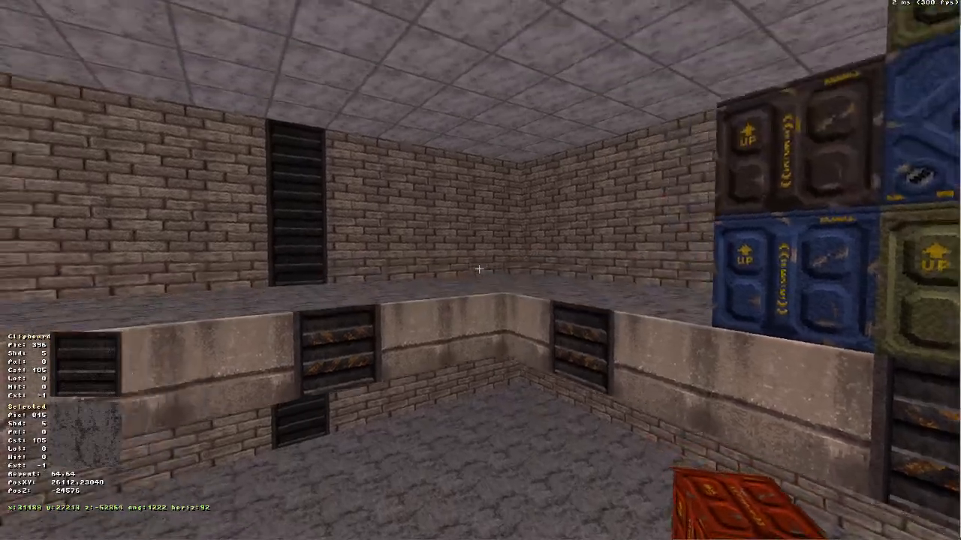
middle_click_drag(479, 269, 570, 248)
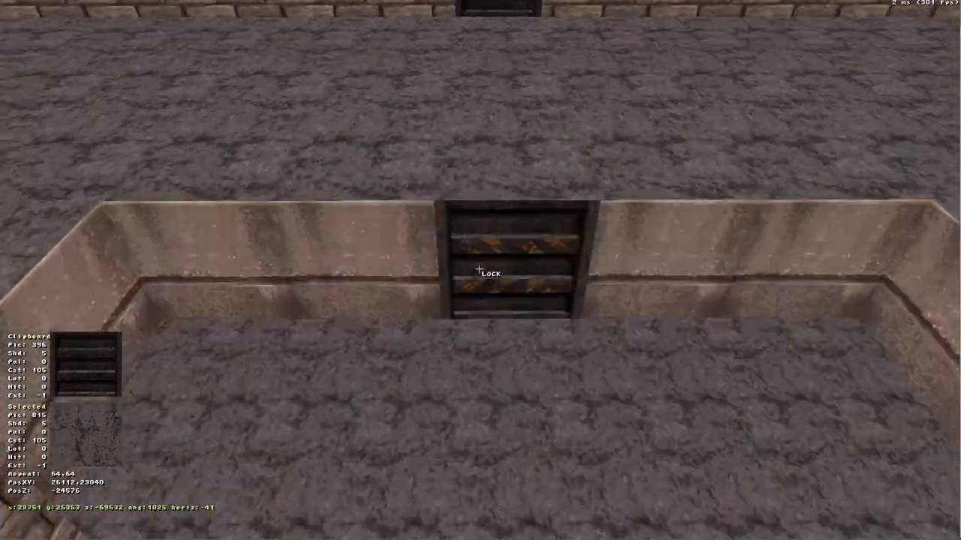
middle_click_drag(479, 269, 492, 197)
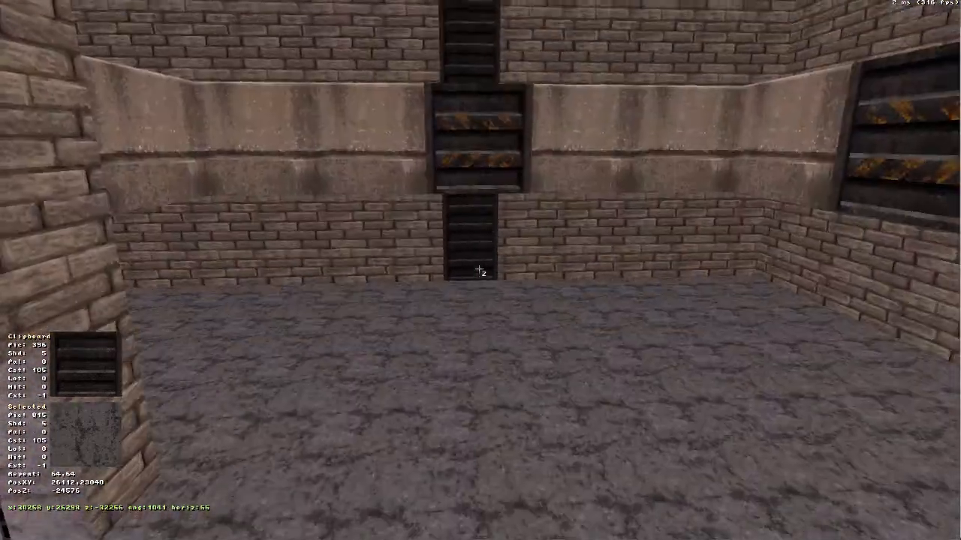
middle_click_drag(479, 269, 480, 188)
key("z")
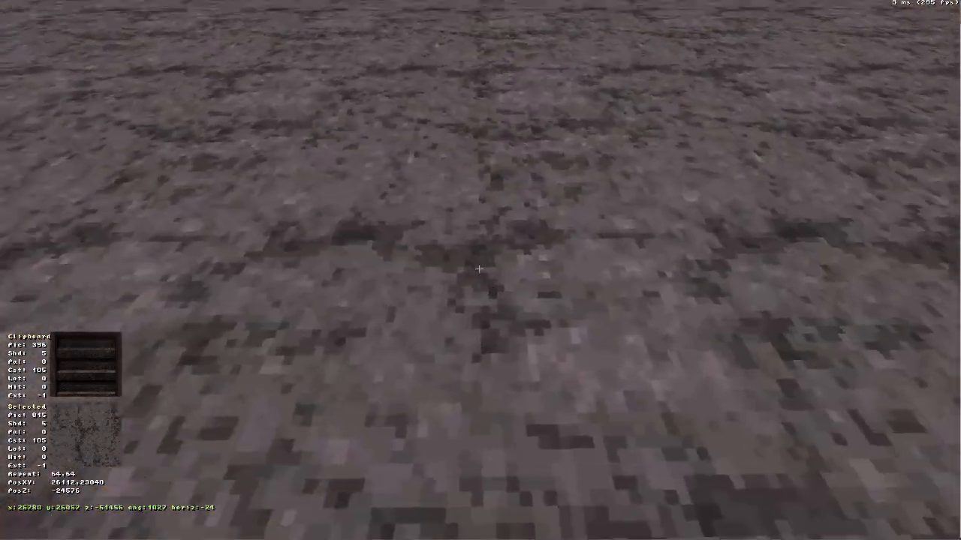
key("Down")
key("z")
middle_click_drag(479, 269, 482, 98)
key("z")
key("Down")
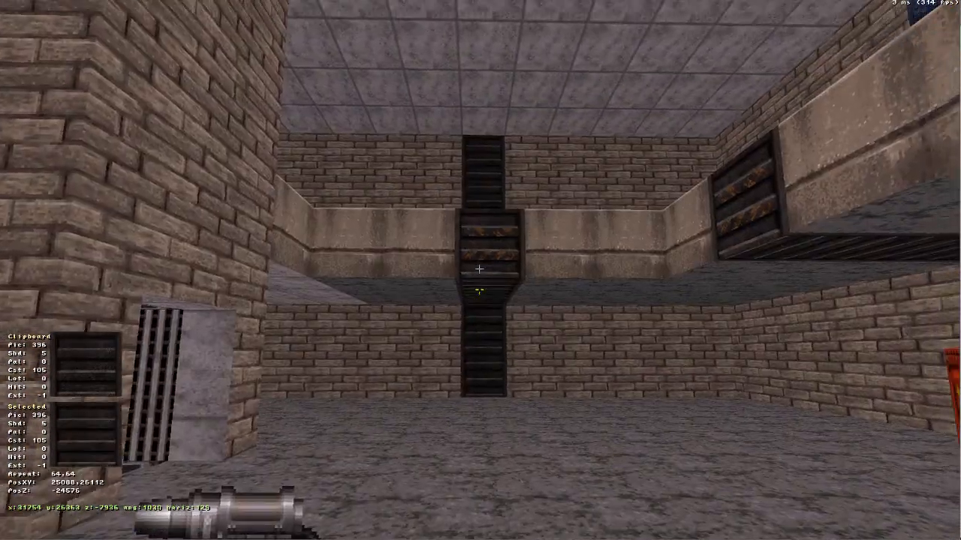
key("a")
middle_click_drag(479, 269, 479, 353)
left_click(479, 268)
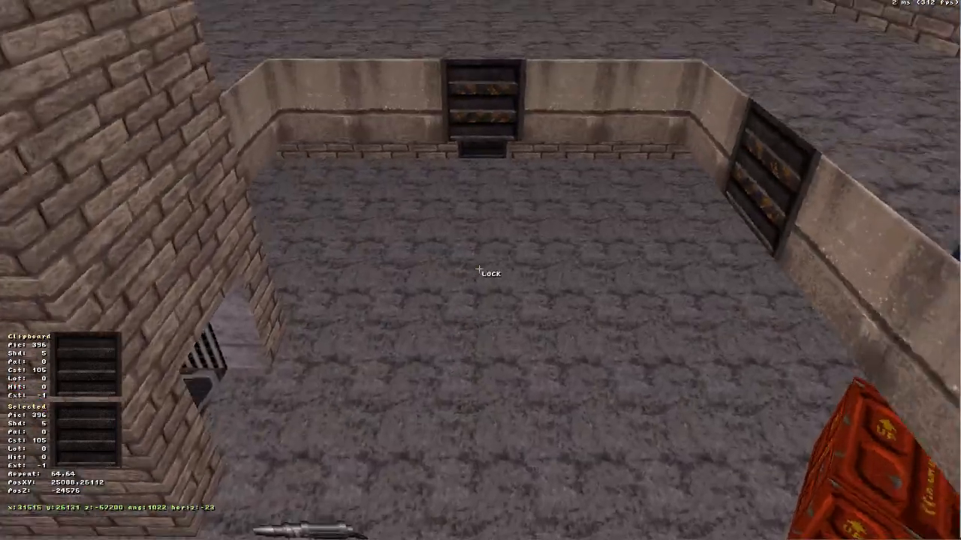
key("Up")
key("Down")
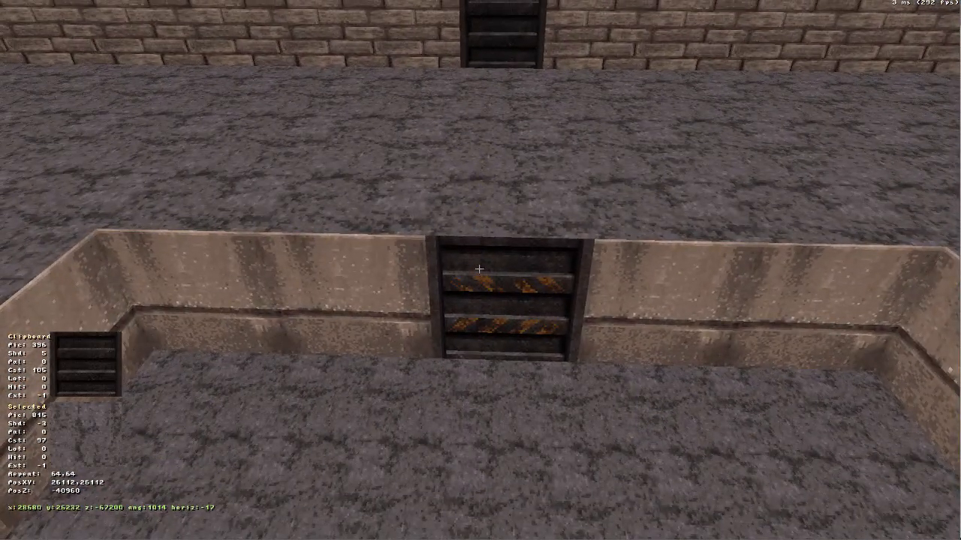
Try deleting the walkway's top floor sprite behind the west front panel and undo the deletion.
key("Delete")
key("a")
middle_click_drag(480, 203, 479, 214)
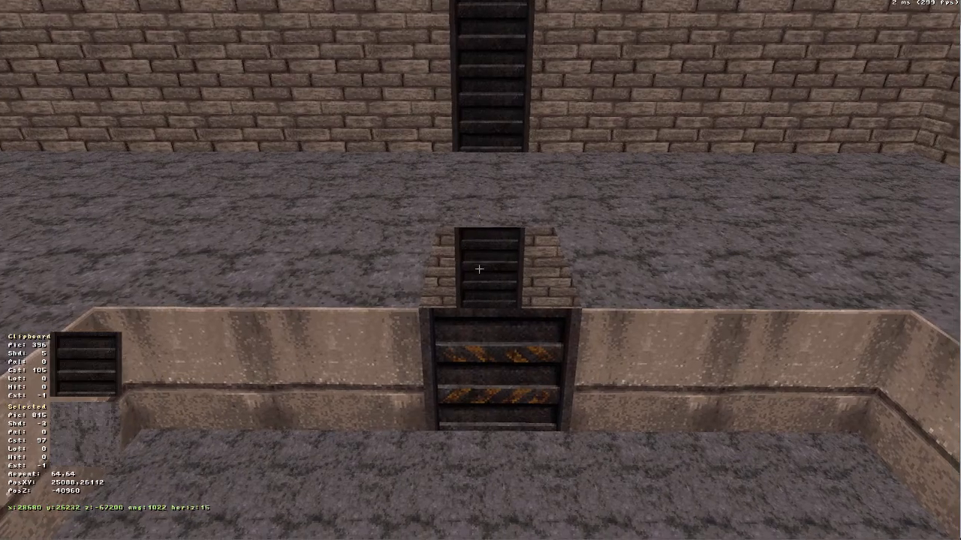
key("KP_Enter")
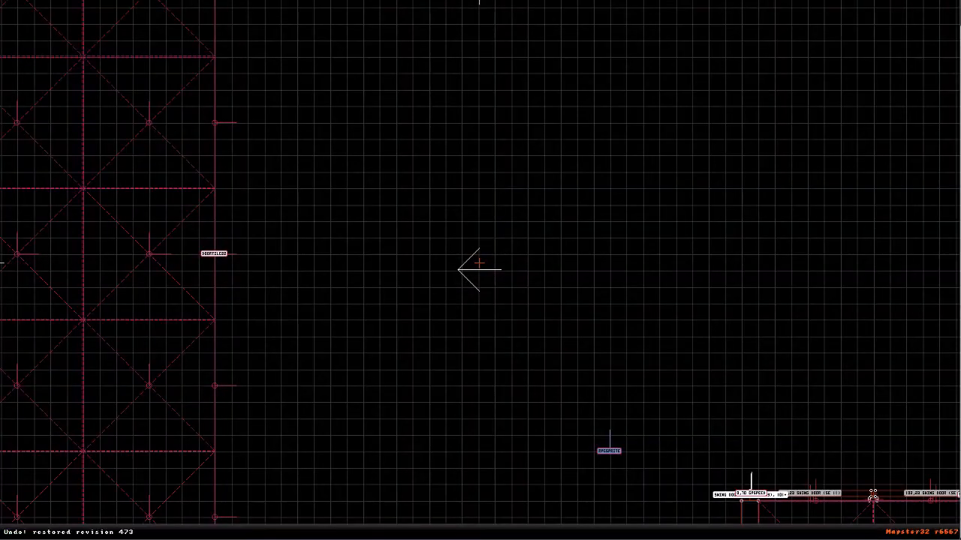
key("KP_Enter")
Apply texture 396 to the three floor sprites behind the west front panel and rotate them to angle 1024, matching the wall strip.
key("v")
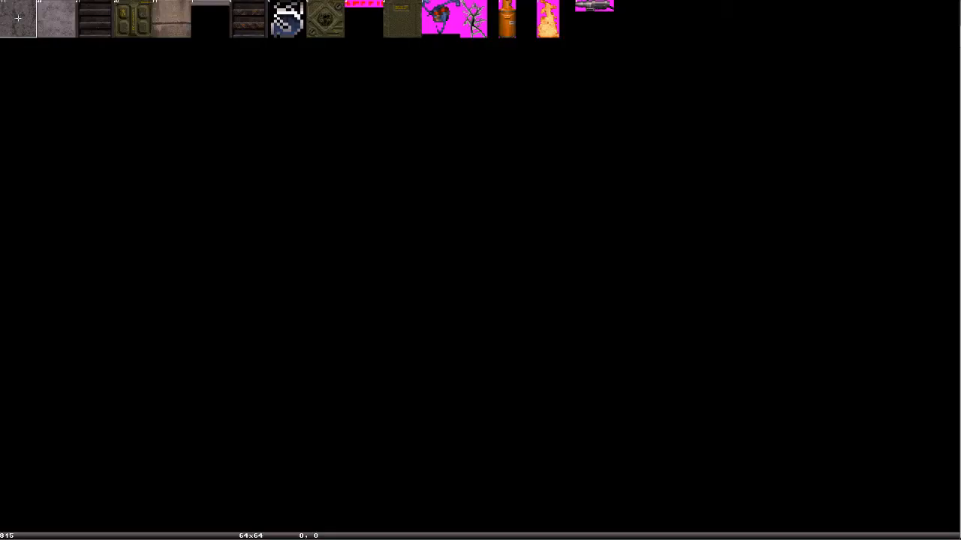
key("Return")
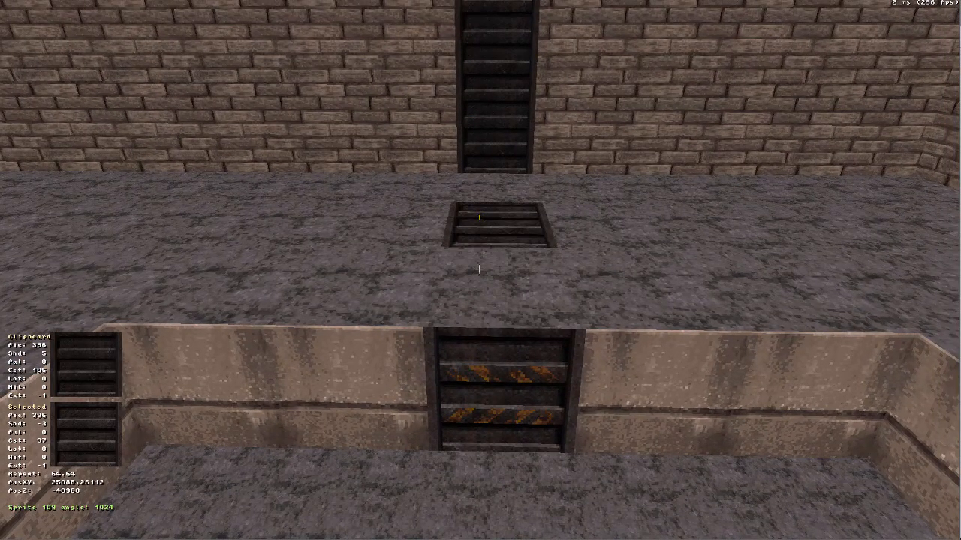
key("Tab")
key("s")
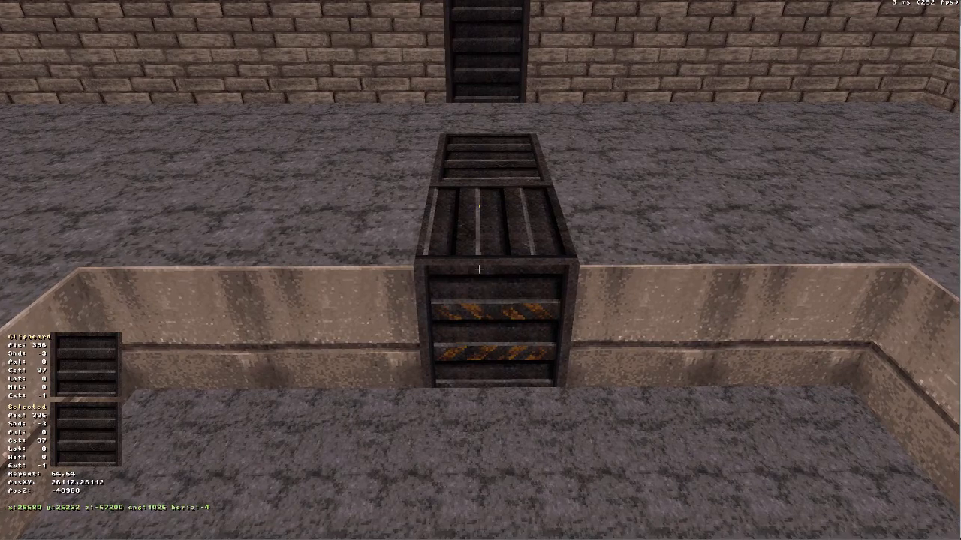
key("Delete")
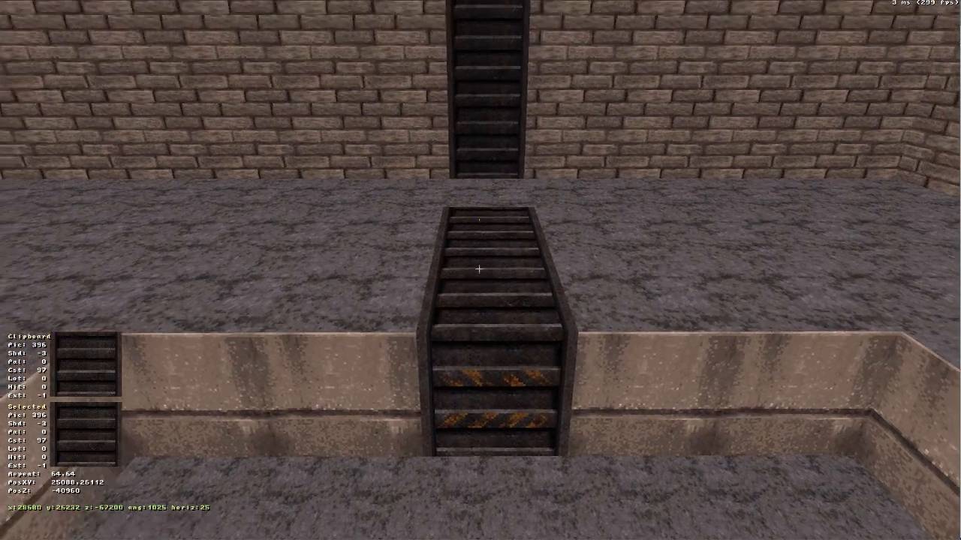
key("Return")
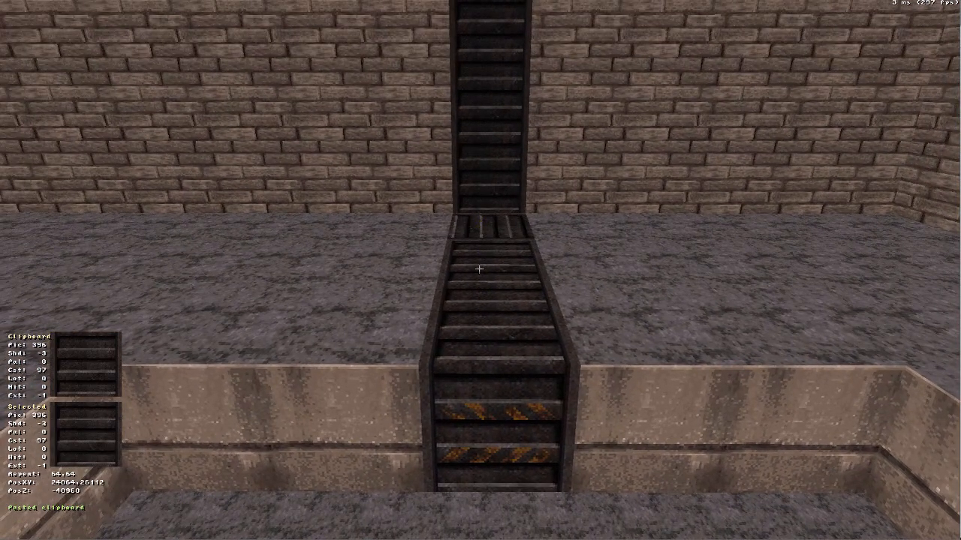
left_click_drag(479, 269, 479, 269)
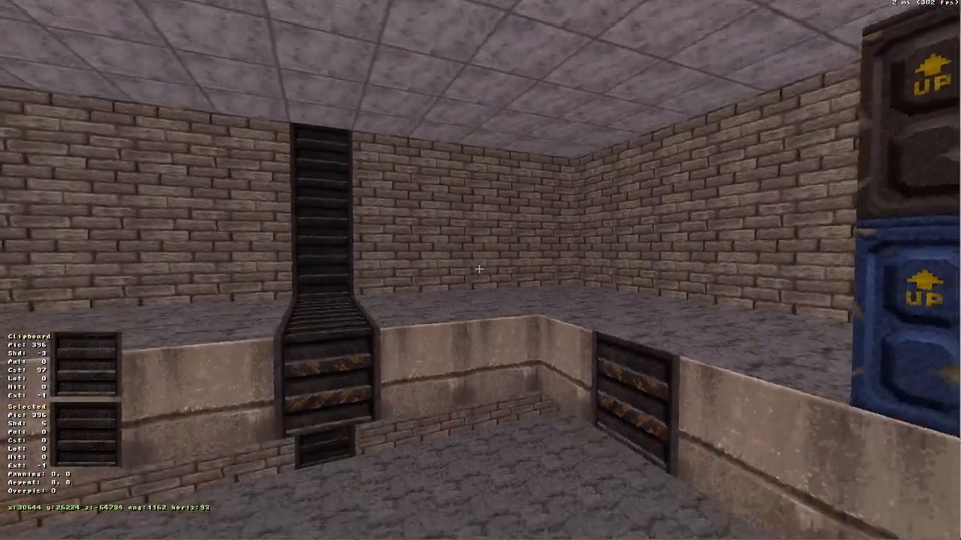
Inspect the grille strip across the west walkway up close, from above and from across the room.
middle_click_drag(479, 269, 479, 269)
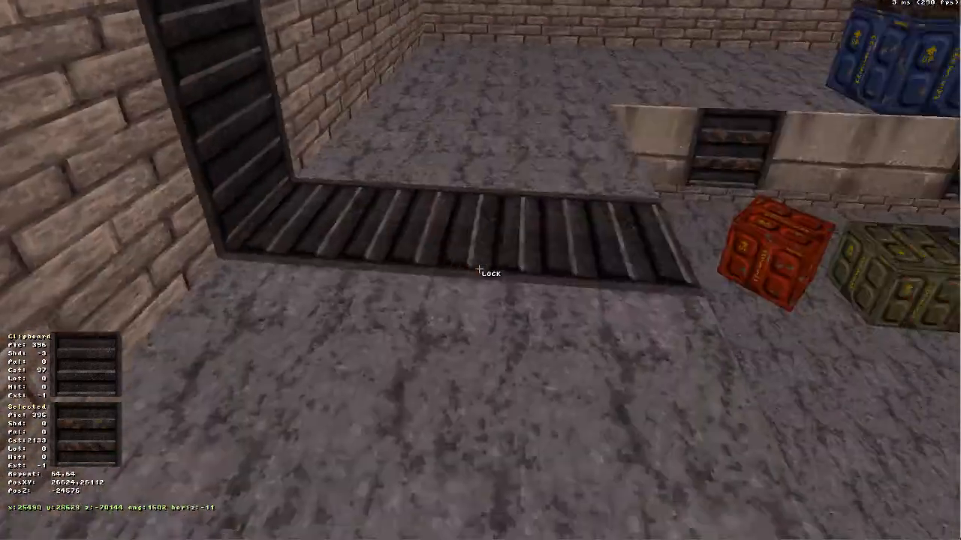
left_click_drag(479, 269, 479, 269)
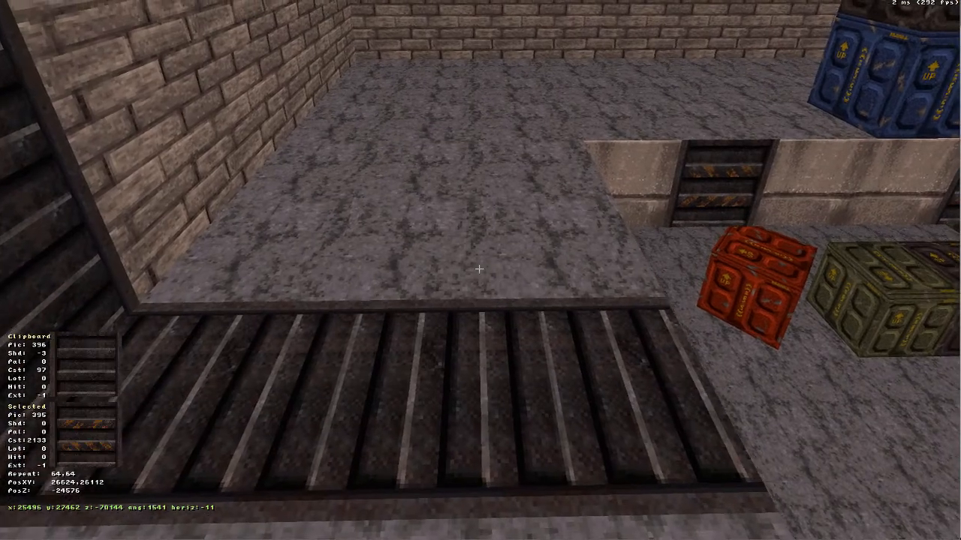
middle_click_drag(479, 268, 479, 269)
left_click_drag(479, 269, 479, 269)
middle_click_drag(479, 268, 479, 269)
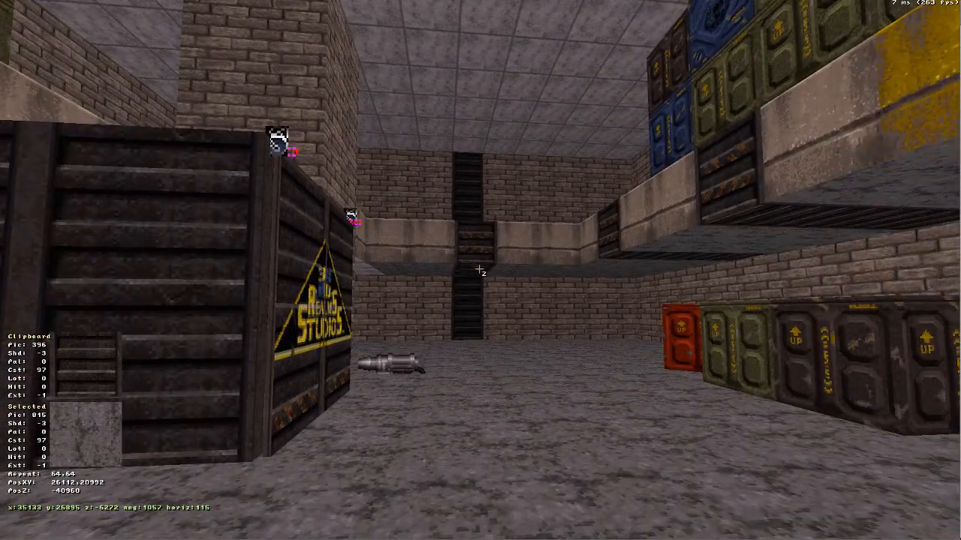
middle_click_drag(479, 268, 479, 269)
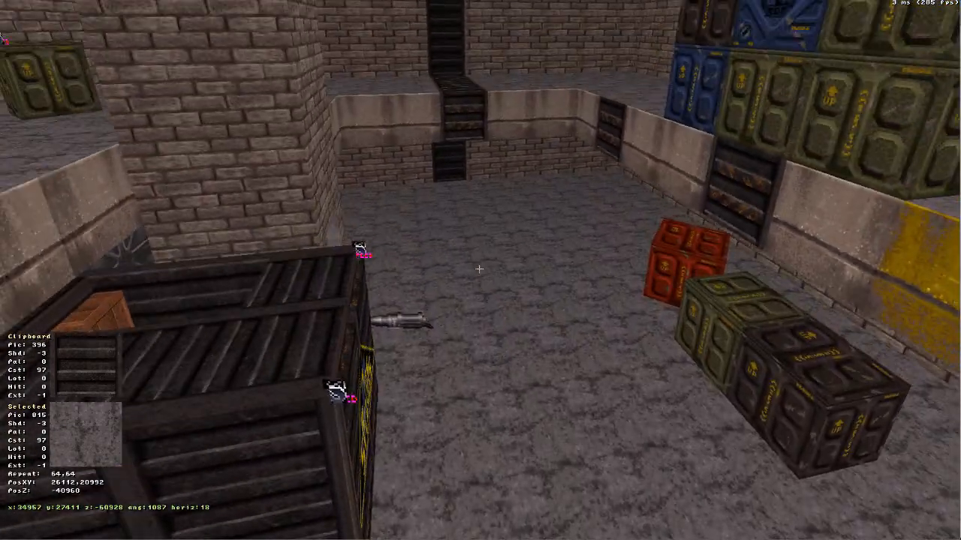
left_click_drag(479, 269, 479, 269)
key("Down")
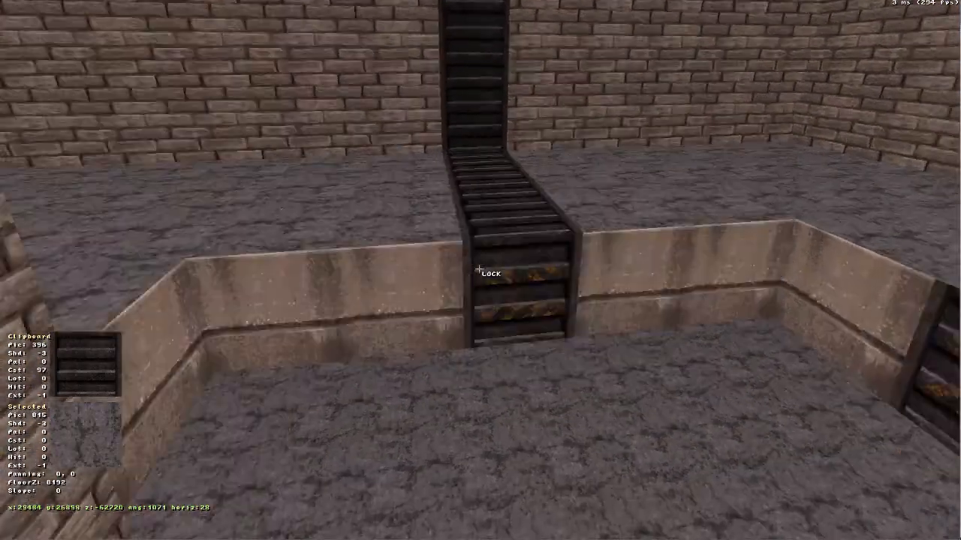
key("Up")
key("z")
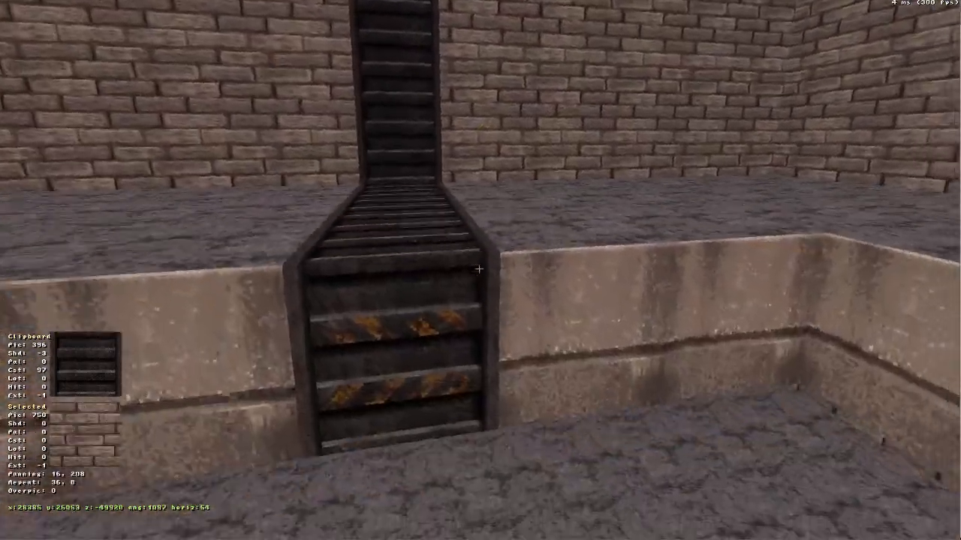
key("Down")
key("z")
left_click_drag(479, 269, 479, 268)
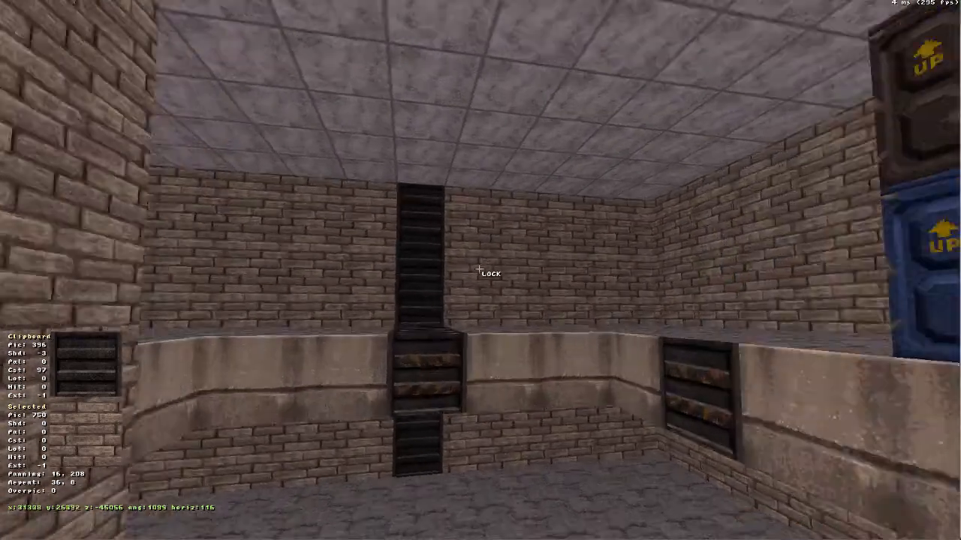
Paste the copied texture 396 onto the north walkway's floor sprites behind the front panel nearest the west corner.
key("Up")
key("Down")
key("a")
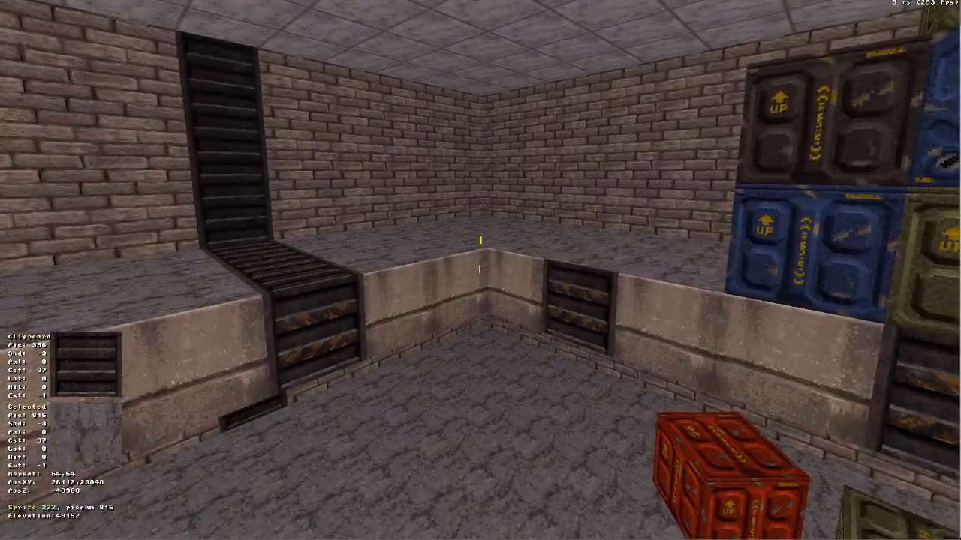
key("Down")
left_click_drag(479, 269, 478, 269)
key("Up")
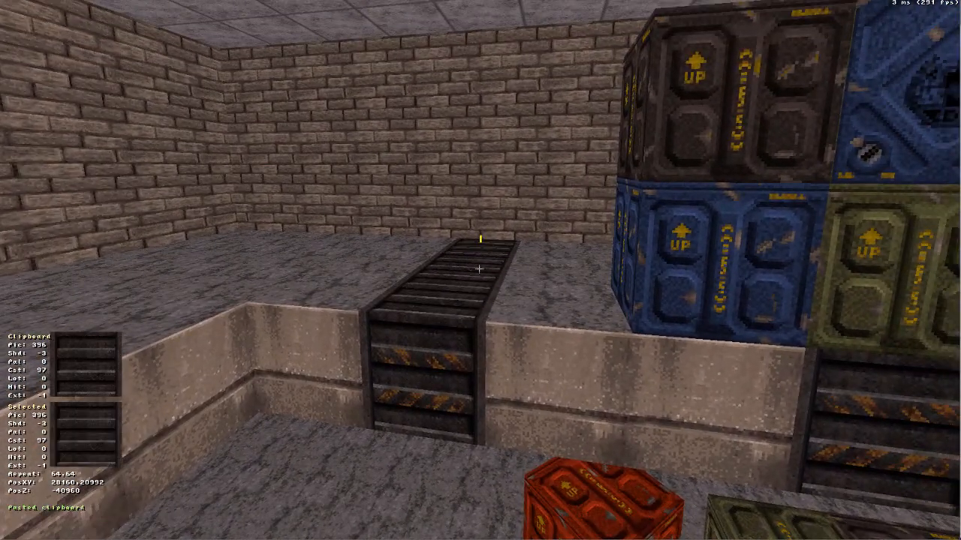
key("Up")
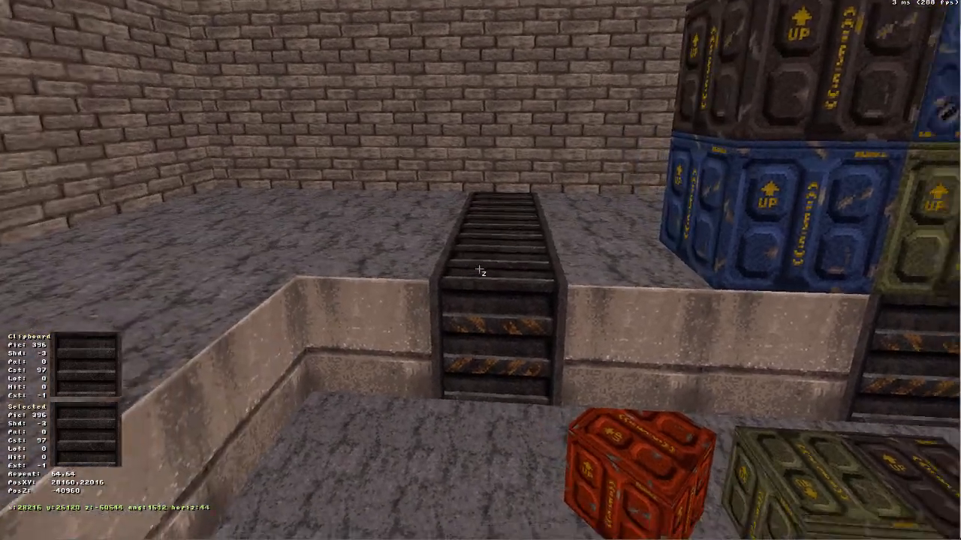
Paste the copied texture 396 onto the north walkway's floor sprites behind the blue crate stack, in line with the next front panel.
key("a")
key("Down")
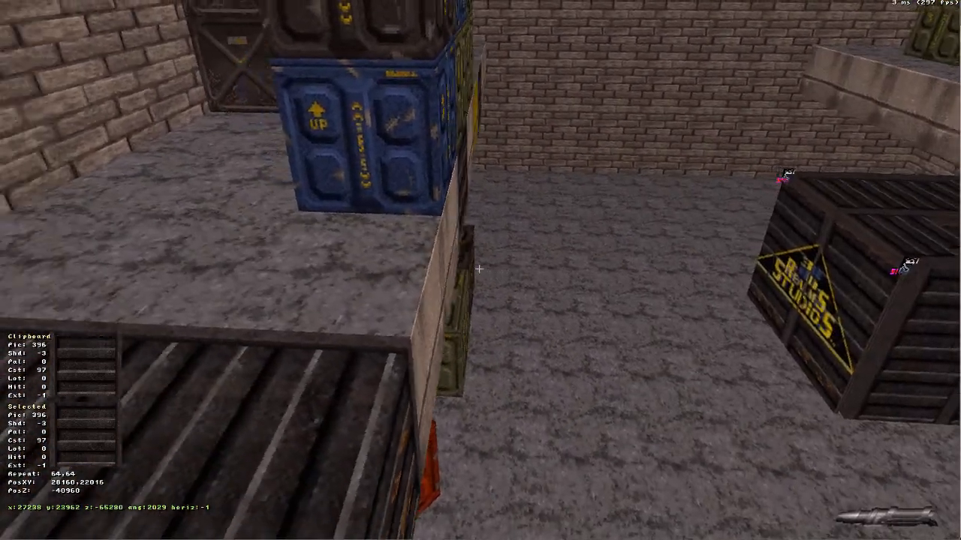
key("comma")
key("a")
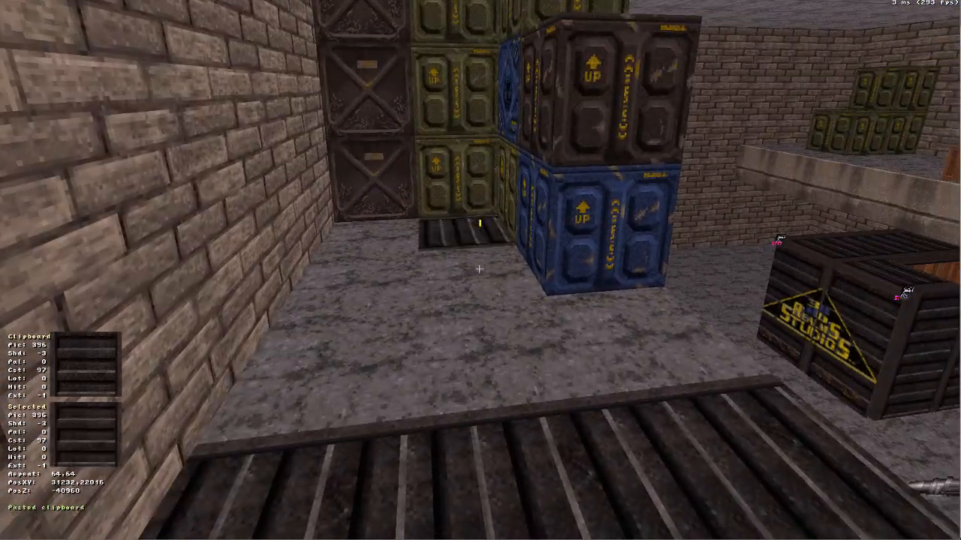
key("Up")
key("Return")
key("period")
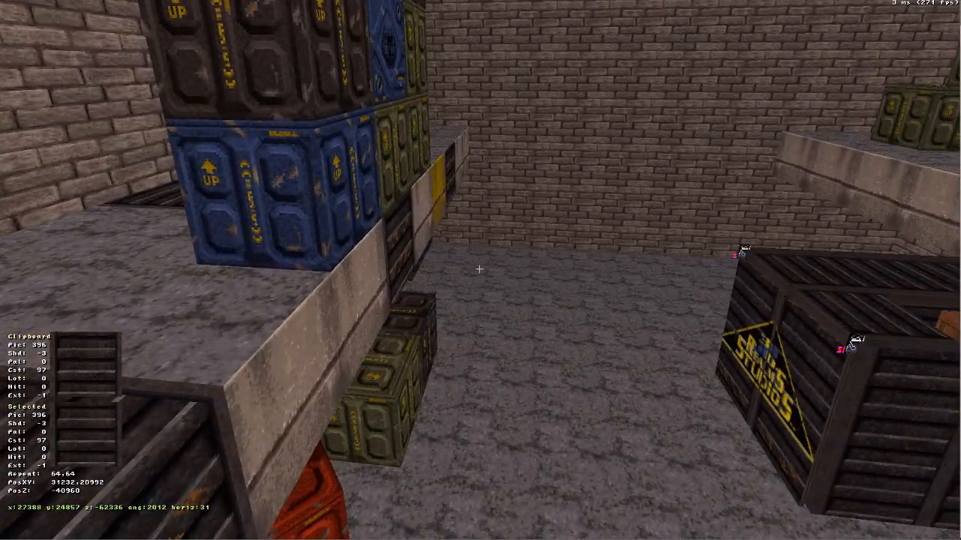
key("comma")
key("period")
key("Up")
left_click(479, 269)
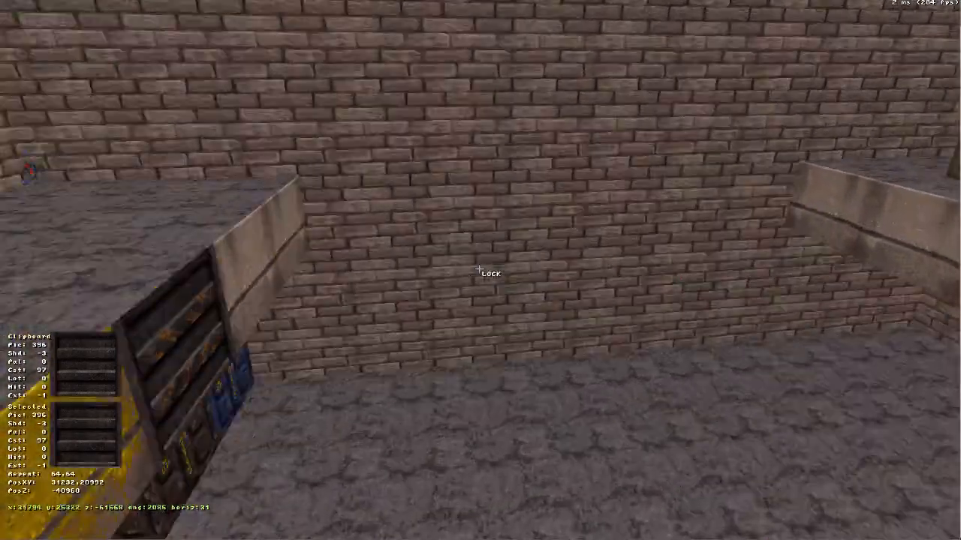
Paste the copied texture 396 onto the north walkway's floor sprites behind the easternmost front panel, beside the yellow-marked concrete.
key("Up")
key("Left")
key("Down")
key("Return")
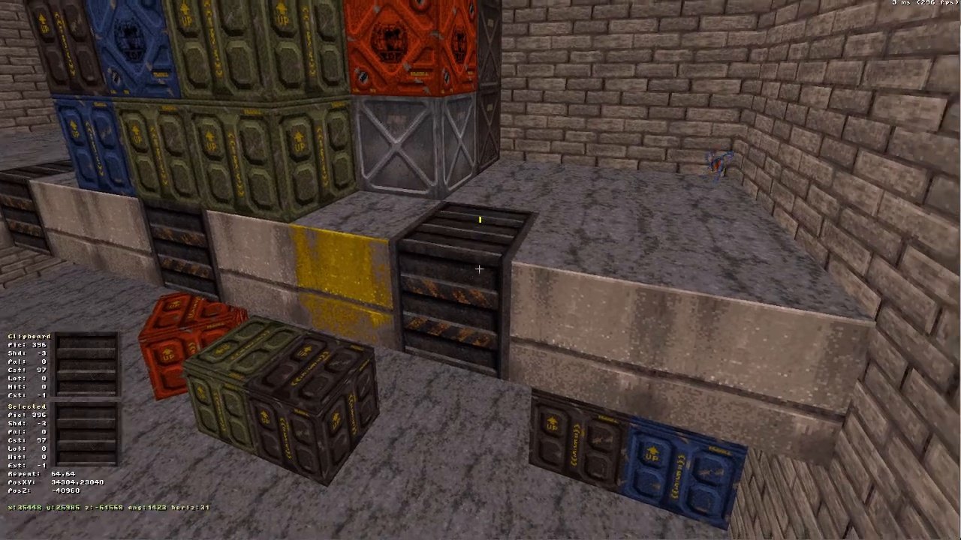
key("Return")
key("Down")
left_click(479, 269)
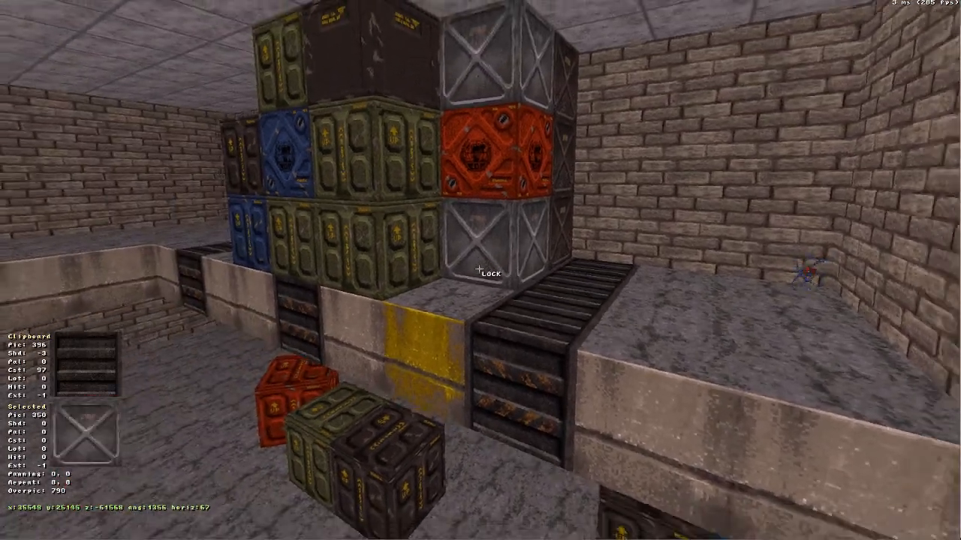
key("Down")
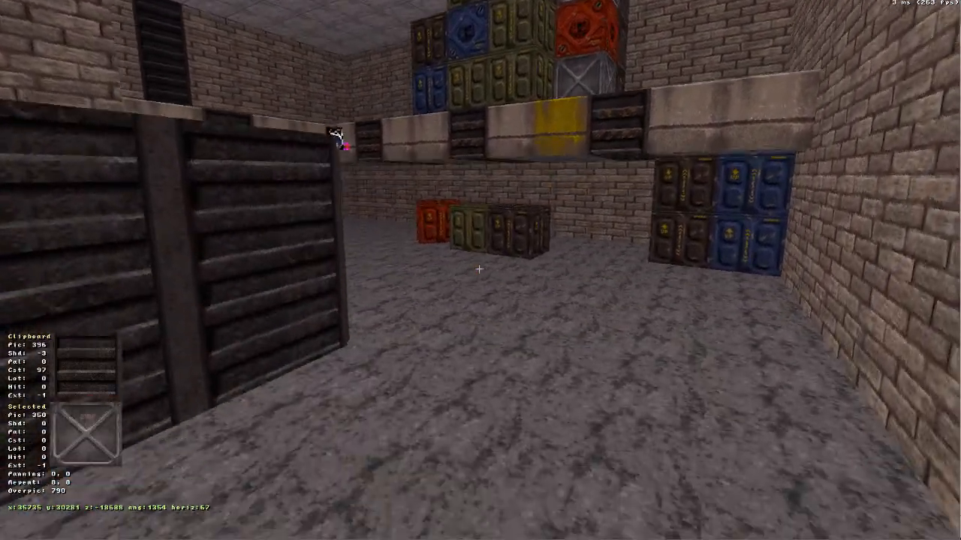
Insert points in the north wall on a coarser grid at the edges of the three grille strips.
left_click_drag(479, 269, 479, 269)
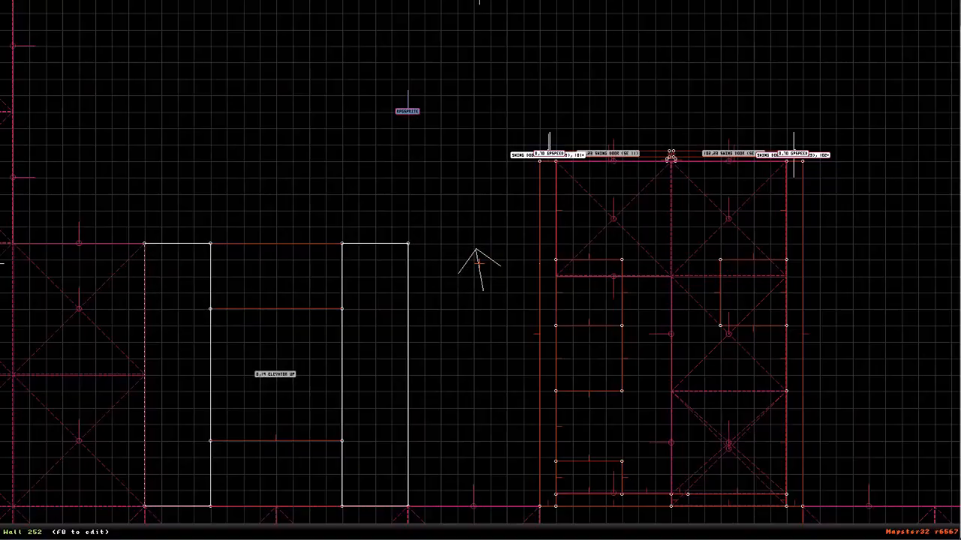
scroll(481, 269, "down", 6)
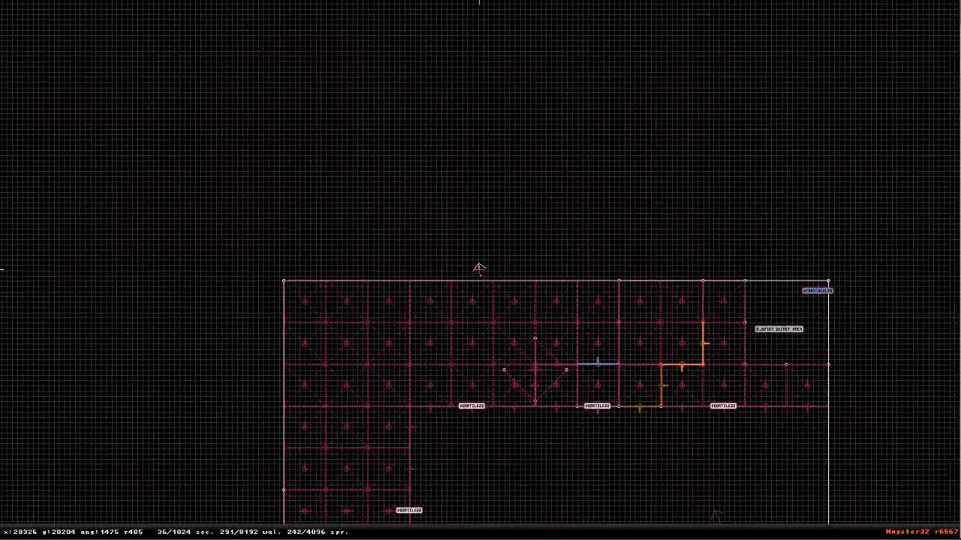
scroll(479, 268, "up", 3)
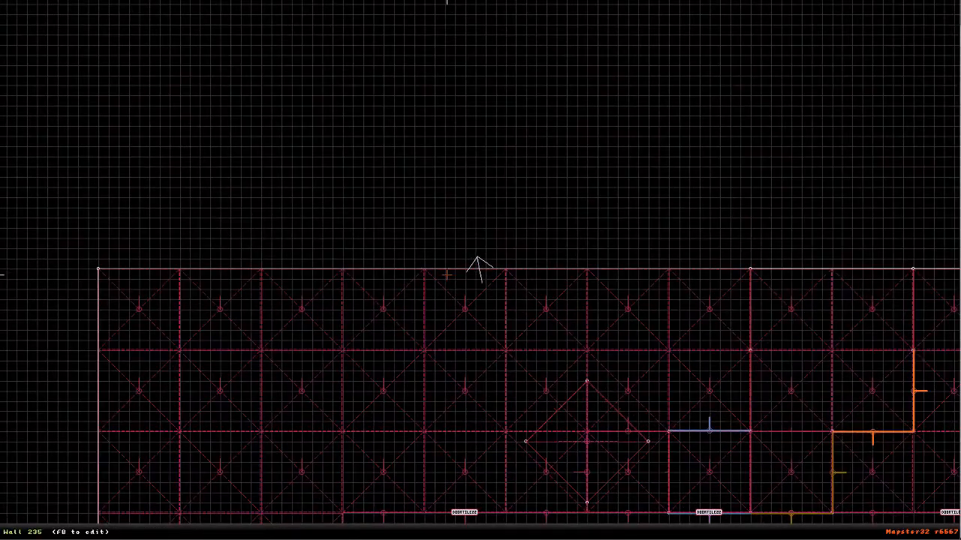
key("g")
key("g")
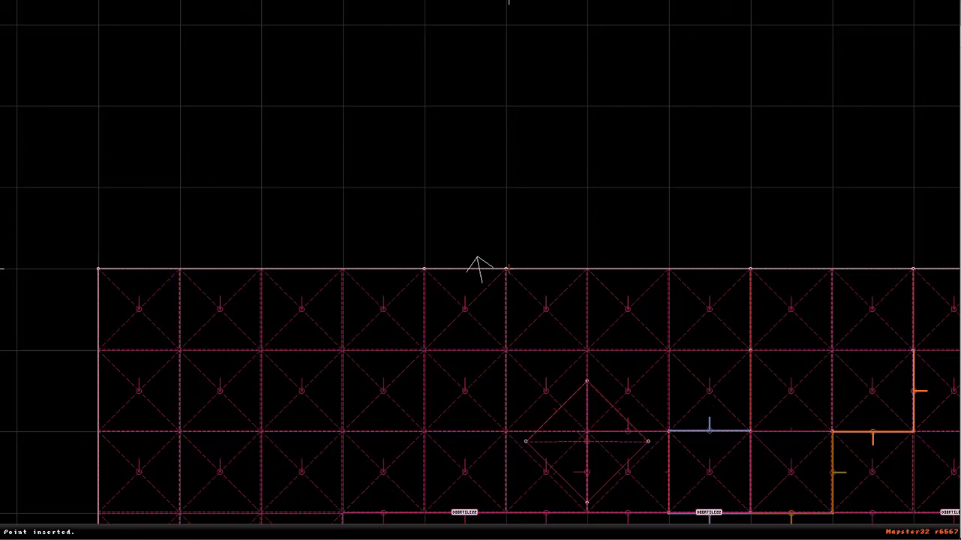
right_click_drag(508, 269, 677, 345)
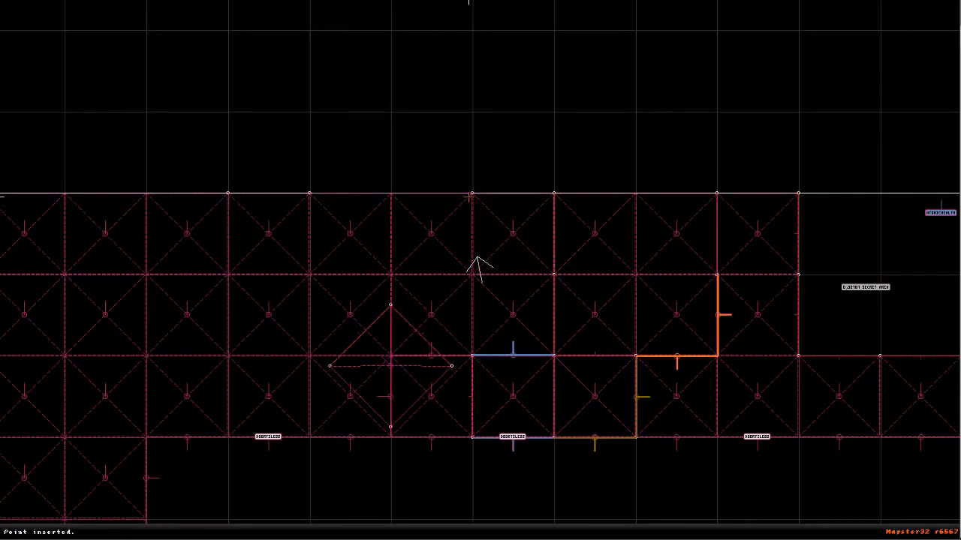
right_click_drag(600, 229, 898, 234)
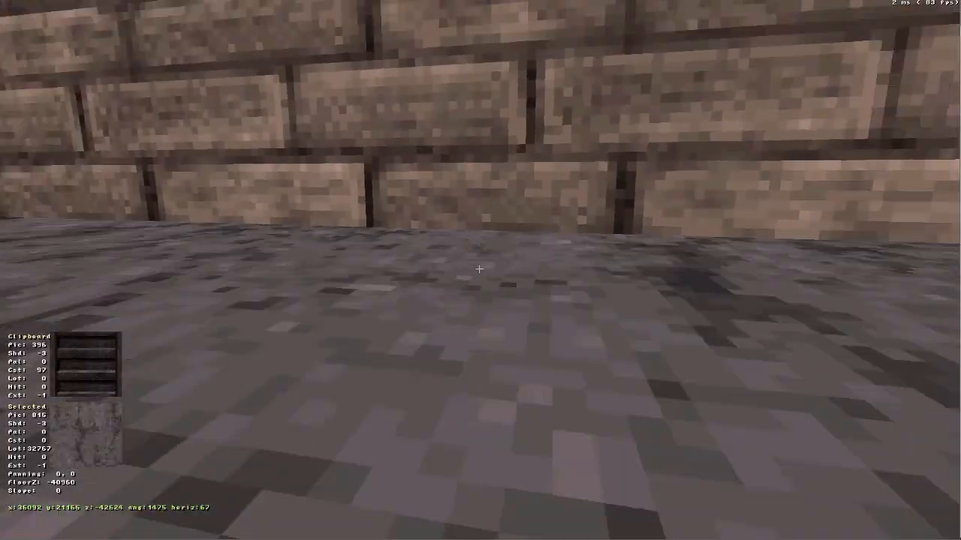
Paste texture 396 onto the north wall section behind the easternmost floor strip, beside the crate stack.
key("Up")
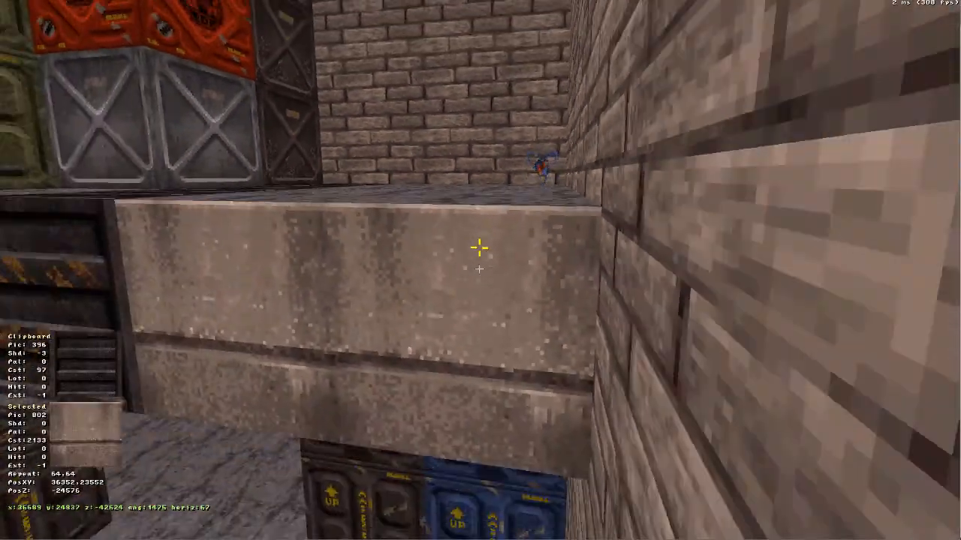
key("Down")
right_click_drag(479, 269, 566, 283)
middle_click_drag(479, 268, 443, 217)
right_click_drag(479, 269, 383, 158)
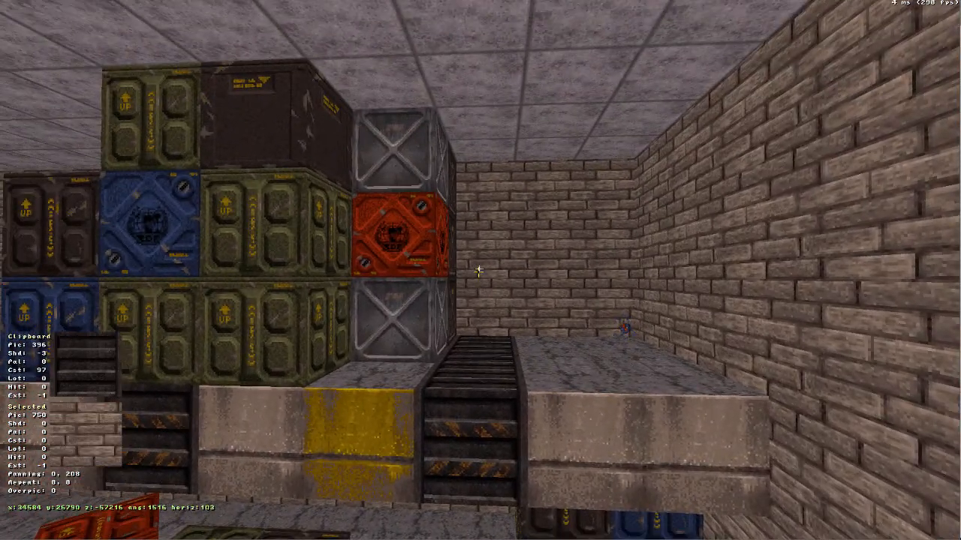
key("Return")
middle_click_drag(479, 269, 406, 362)
right_click_drag(478, 268, 471, 282)
Paste texture 396 onto the north wall's remaining sections in line with the other floor strips.
middle_click_drag(479, 269, 427, 268)
right_click_drag(479, 268, 541, 272)
key("Return")
middle_click_drag(479, 268, 540, 248)
right_click_drag(479, 268, 315, 287)
middle_click_drag(479, 269, 443, 247)
right_click_drag(479, 269, 600, 308)
middle_click_drag(479, 269, 479, 301)
right_click_drag(479, 269, 361, 233)
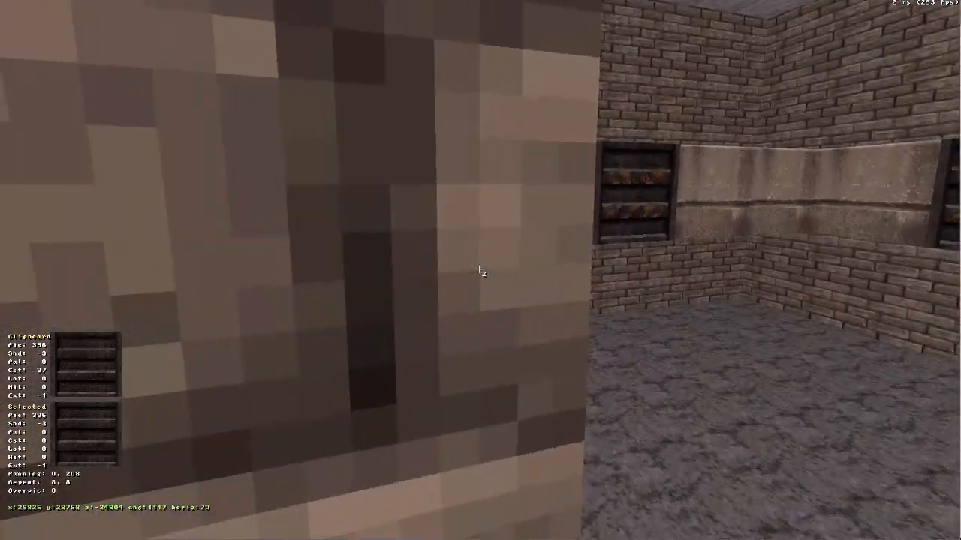
Inspect the finished grille strips on the west and north walls, the walkway floor and the wall beneath it.
middle_click_drag(478, 269, 555, 278)
right_click_drag(479, 269, 499, 267)
middle_click_drag(479, 269, 541, 192)
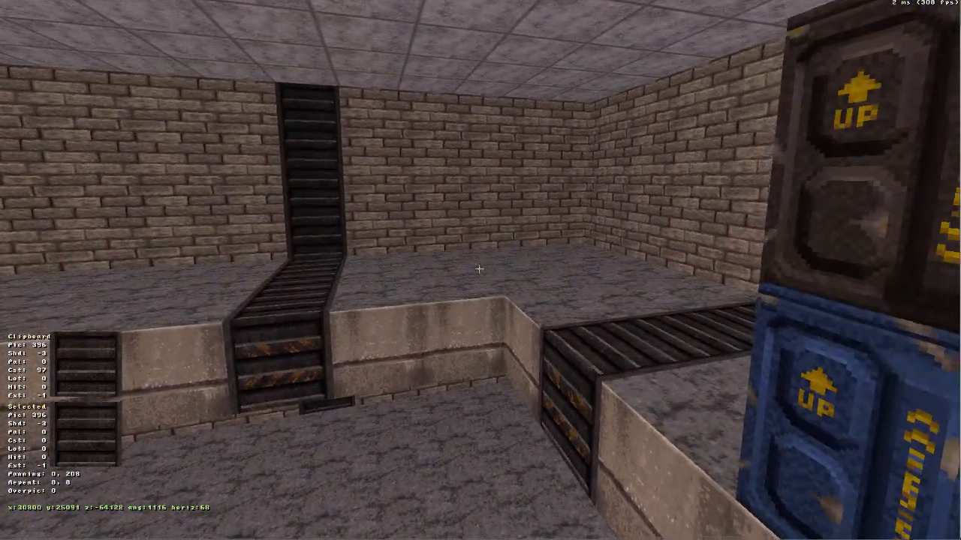
middle_click_drag(479, 269, 406, 233)
right_click_drag(479, 269, 601, 315)
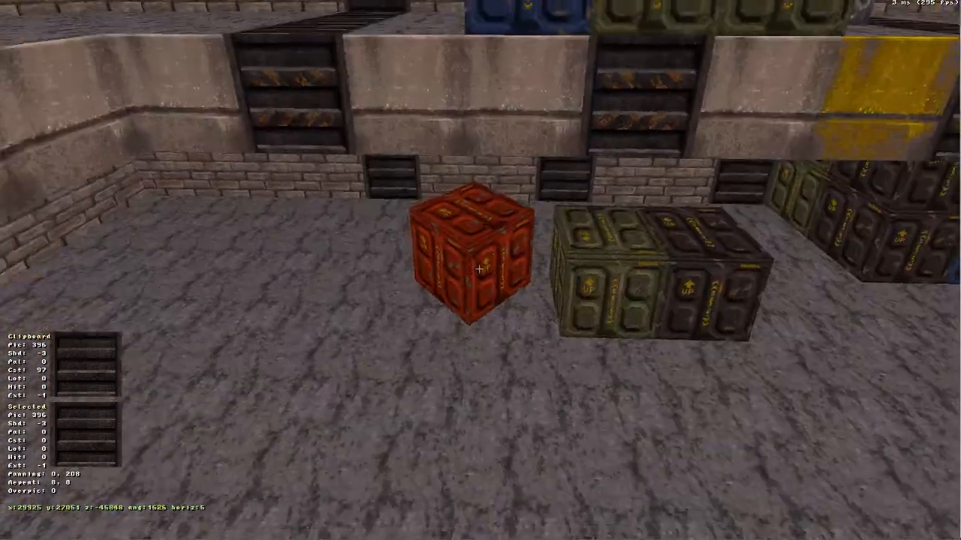
middle_click_drag(479, 268, 405, 225)
middle_click_drag(479, 269, 525, 263)
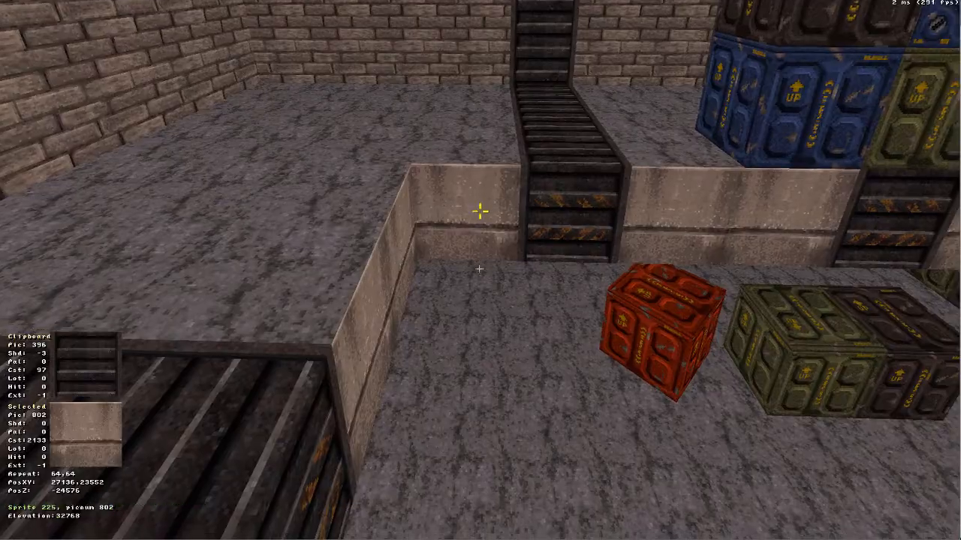
Widen the room one tile westward, moving the west walkway's sprites against the wall and duplicating floor sprites into the gaps.
key("KP_Enter")
scroll(569, 262, "down", 3)
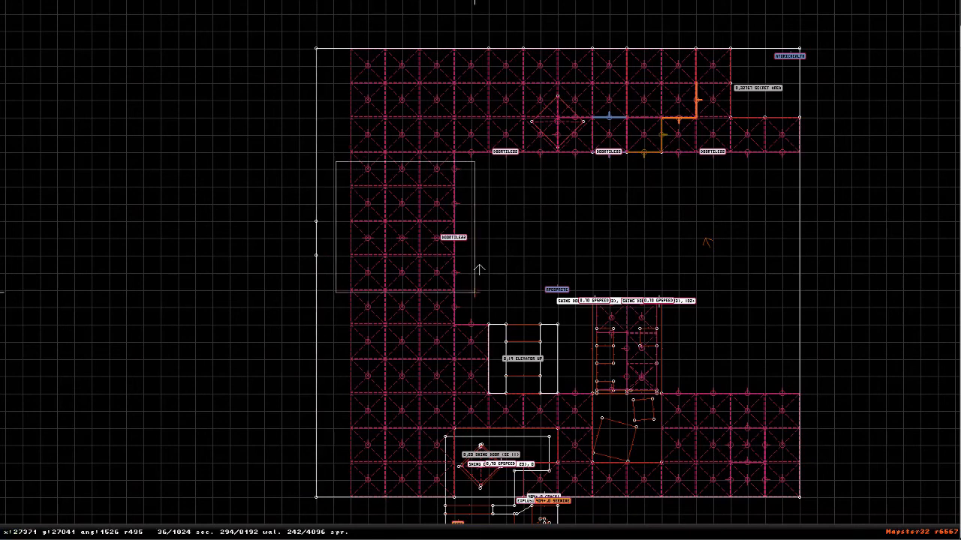
left_click_drag(454, 203, 420, 204)
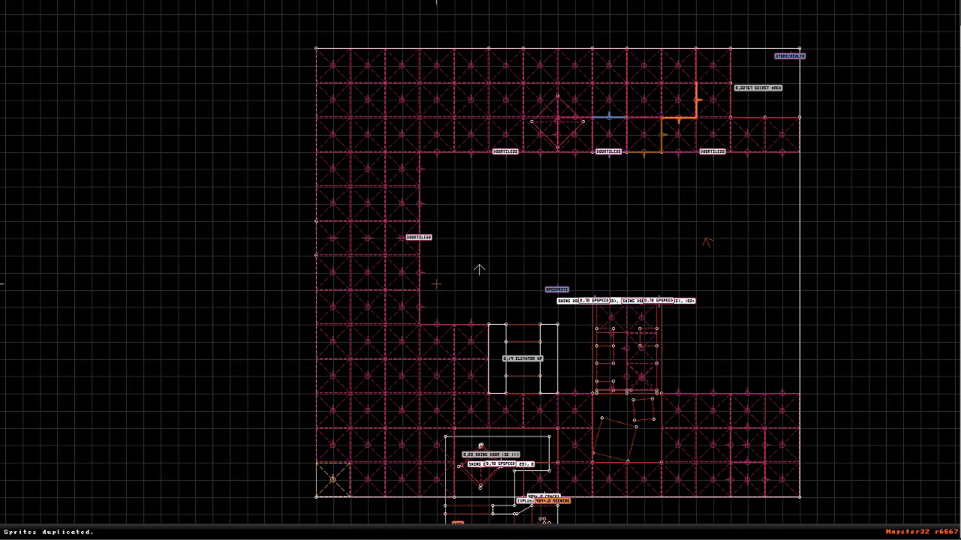
right_click_drag(498, 245, 512, 225)
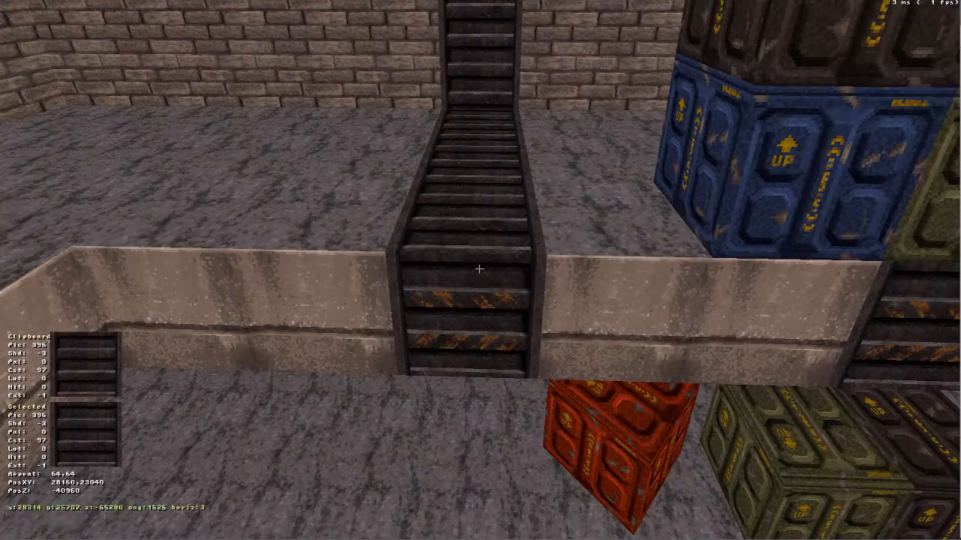
Examine the widened northwest corner and the strips across both walkways from several viewpoints.
key("Down")
key("Left")
key("Down")
key("Left")
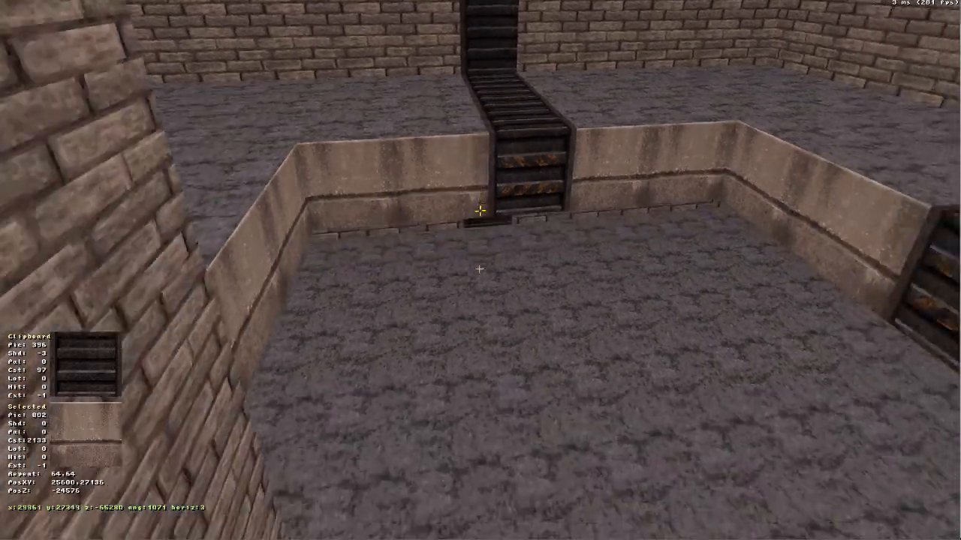
key("Right")
middle_click_drag(477, 210, 479, 269)
left_click_drag(479, 270, 479, 270)
middle_click_drag(479, 270, 479, 269)
left_click_drag(479, 269, 479, 269)
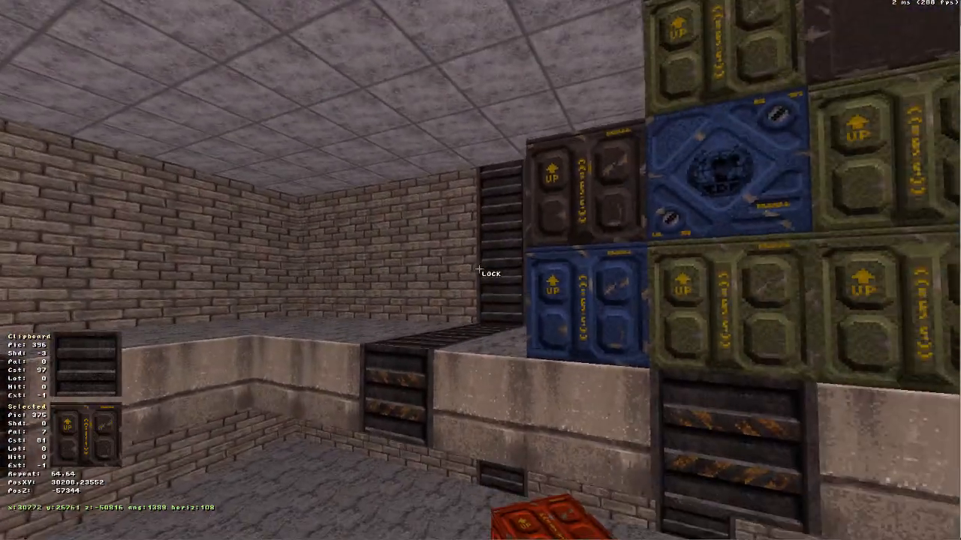
Copy the concrete texture 802 from the walkway's front edge.
right_click_drag(479, 269, 479, 269)
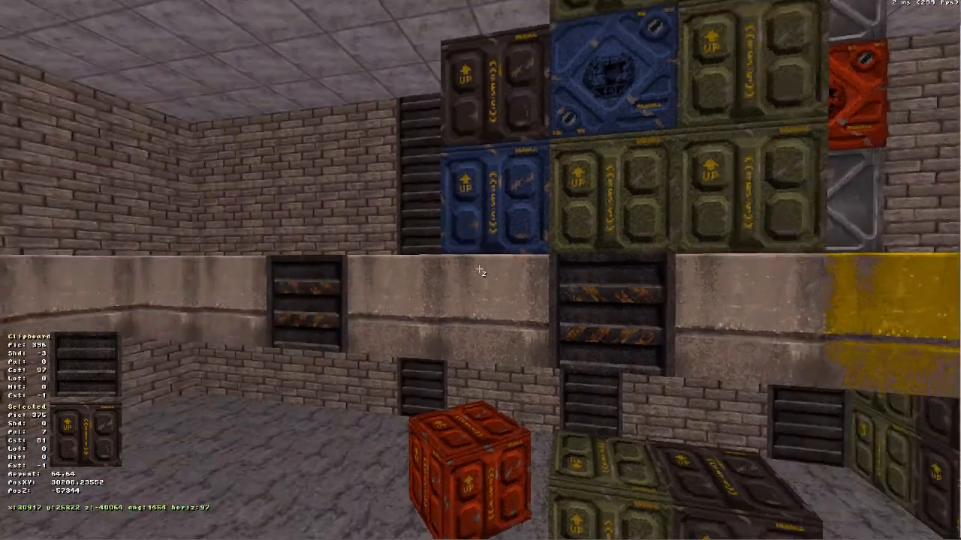
left_click_drag(478, 269, 479, 270)
right_click_drag(479, 269, 479, 270)
key("Tab")
left_click_drag(479, 270, 478, 270)
middle_click_drag(478, 269, 479, 269)
right_click_drag(479, 269, 479, 270)
middle_click_drag(479, 269, 479, 268)
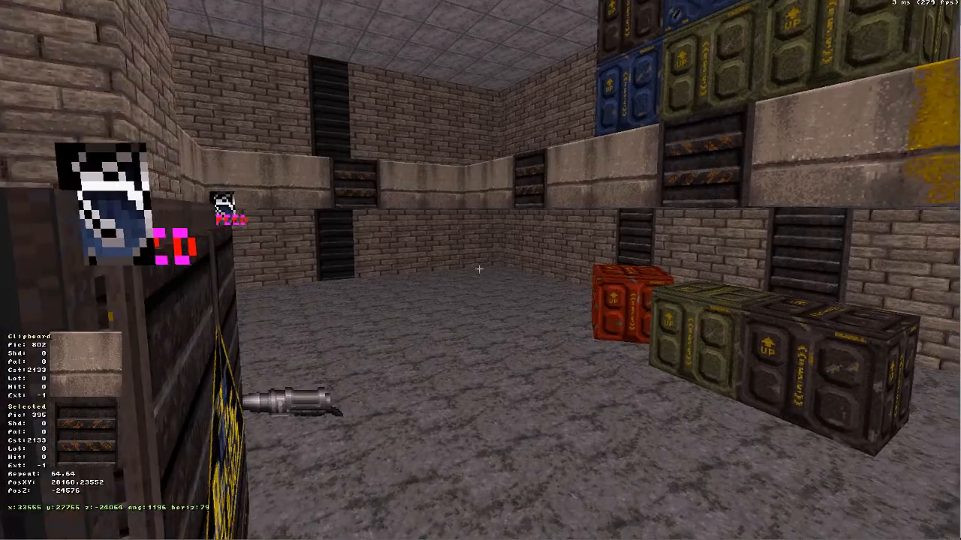
Examine the west walkway's southern section, its concrete edges and the brick pillar beside it.
left_click_drag(479, 269, 479, 269)
middle_click_drag(479, 269, 479, 270)
right_click_drag(479, 269, 479, 269)
middle_click_drag(479, 269, 479, 268)
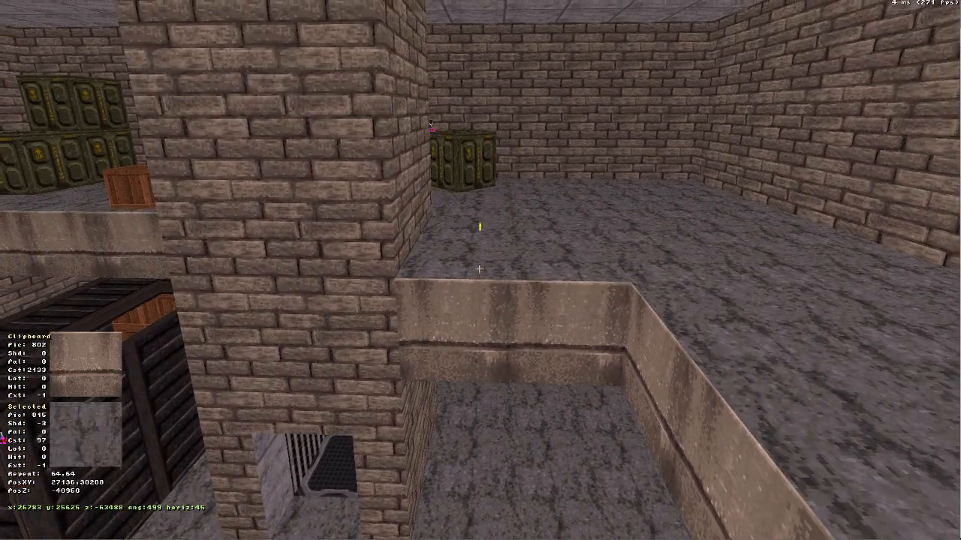
right_click_drag(479, 218, 478, 218)
middle_click_drag(479, 217, 479, 268)
mouse_move(479, 269)
right_mouse_down()
mouse_move(478, 197)
mouse_move(479, 269)
right_mouse_up()
middle_click_drag(479, 268, 479, 268)
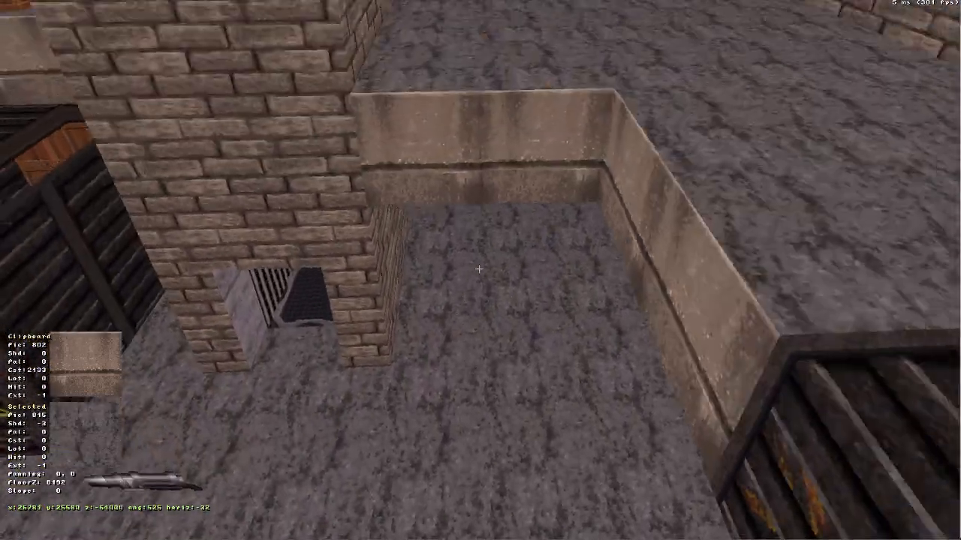
right_click_drag(479, 269, 479, 268)
middle_click_drag(479, 269, 479, 269)
Examine the rest of the room, from the crate stacks and west wall strip to the southern walkway.
key("Up")
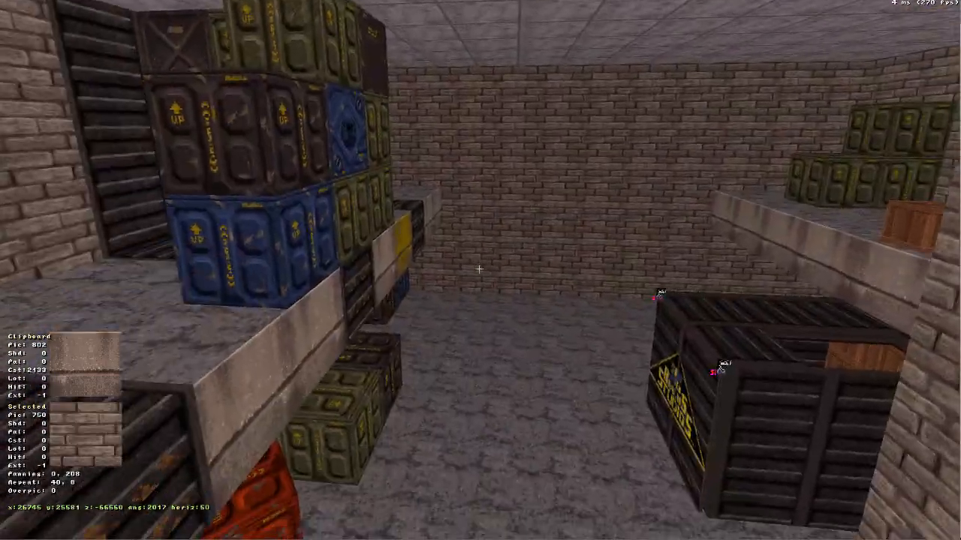
left_click(479, 268)
left_click_drag(479, 269, 479, 269)
key("Left")
left_click(479, 269)
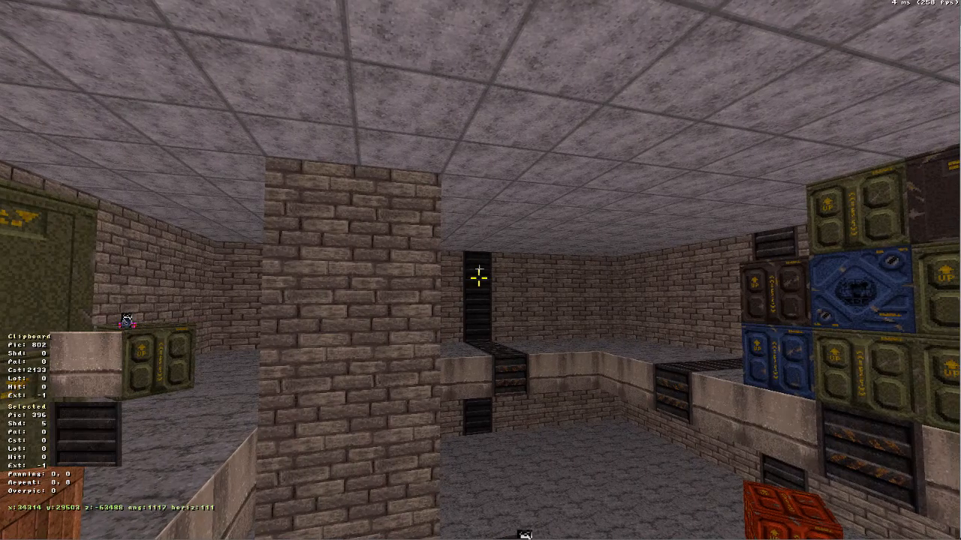
key("Up")
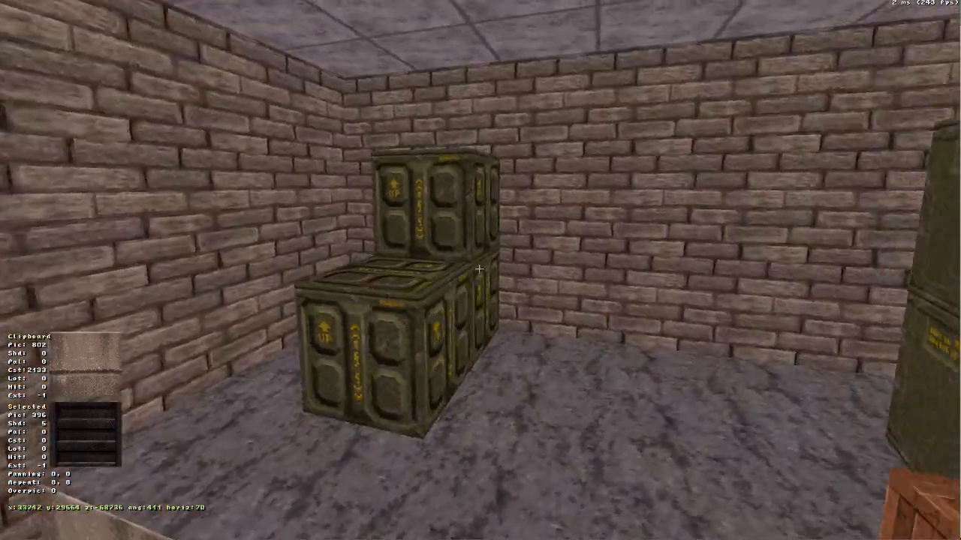
left_click(479, 269)
key("Up")
key("Right")
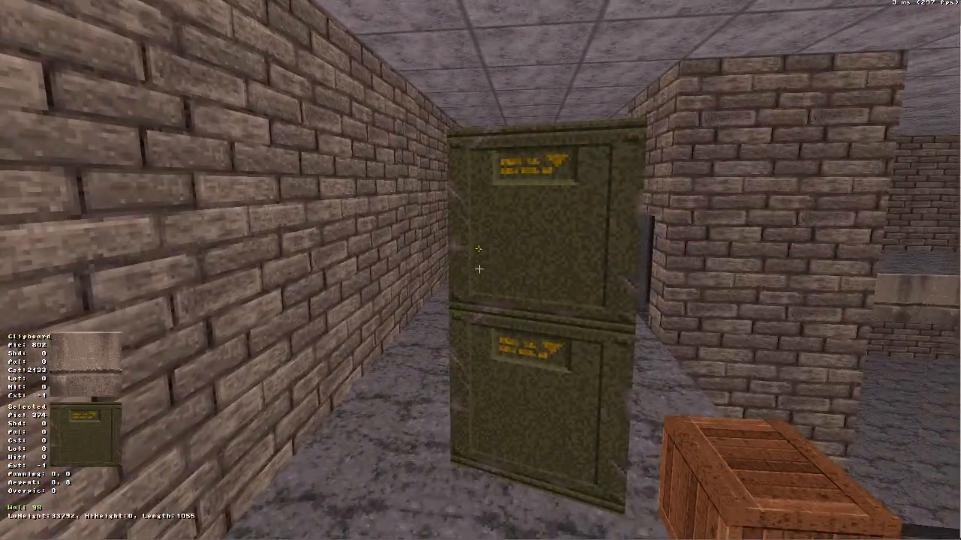
Launch a test play of the current map in EDuke32.
key("KP_Enter")
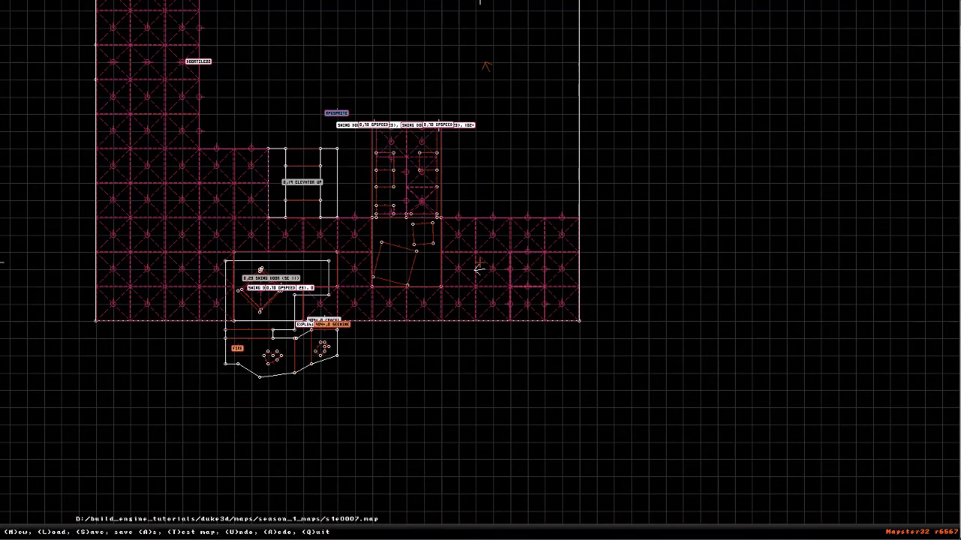
key("t")
key("Return")
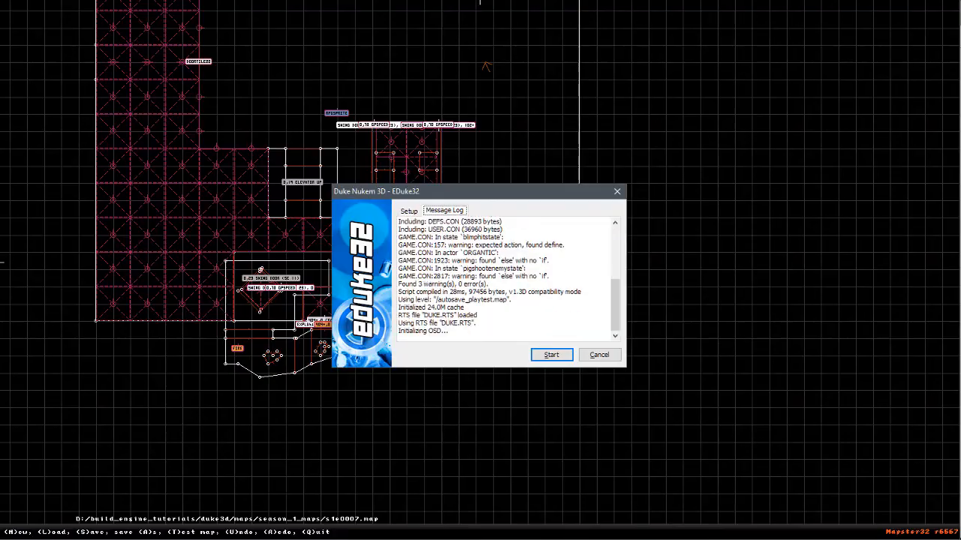
Walk along the raised walkway in the test game to check its floor and wall strips.
key("w")
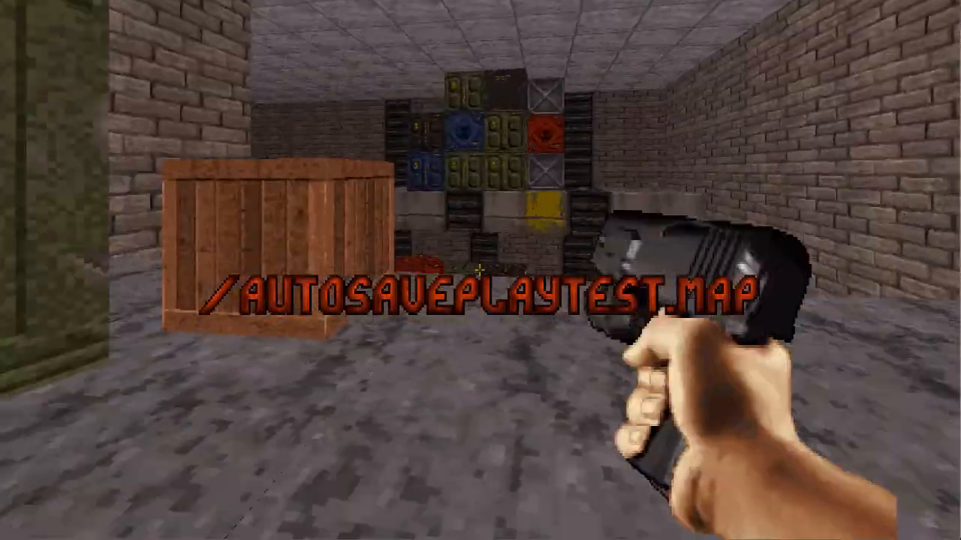
key("w")
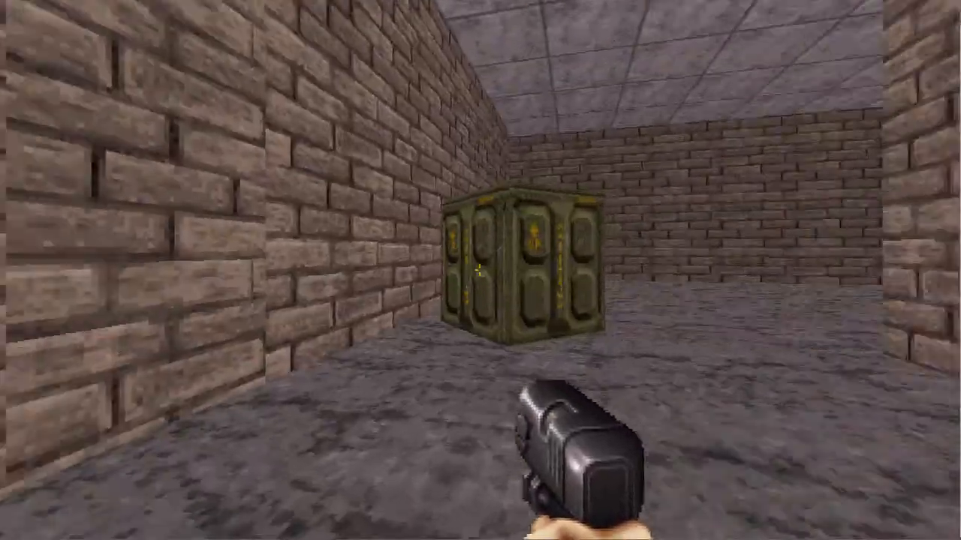
key("w")
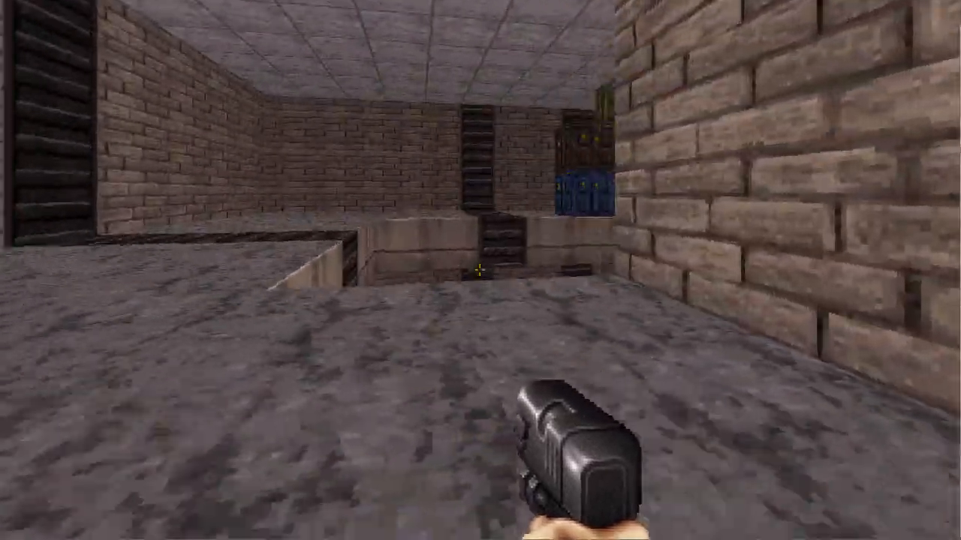
left_click(479, 270)
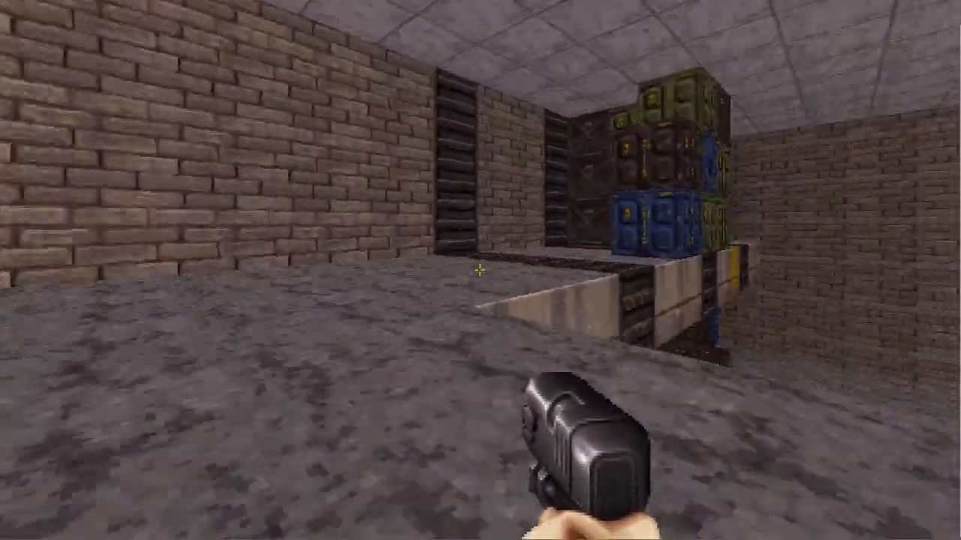
left_click(479, 270)
key("s")
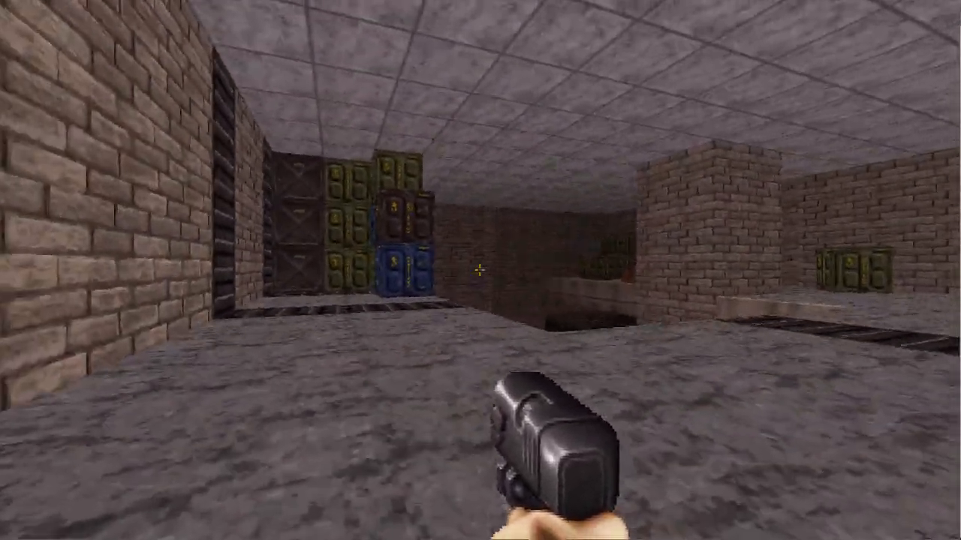
Drop from the raised walkway to the ground floor and check the grille strips on the walkway's underside.
key("w")
key("w")
key("q")
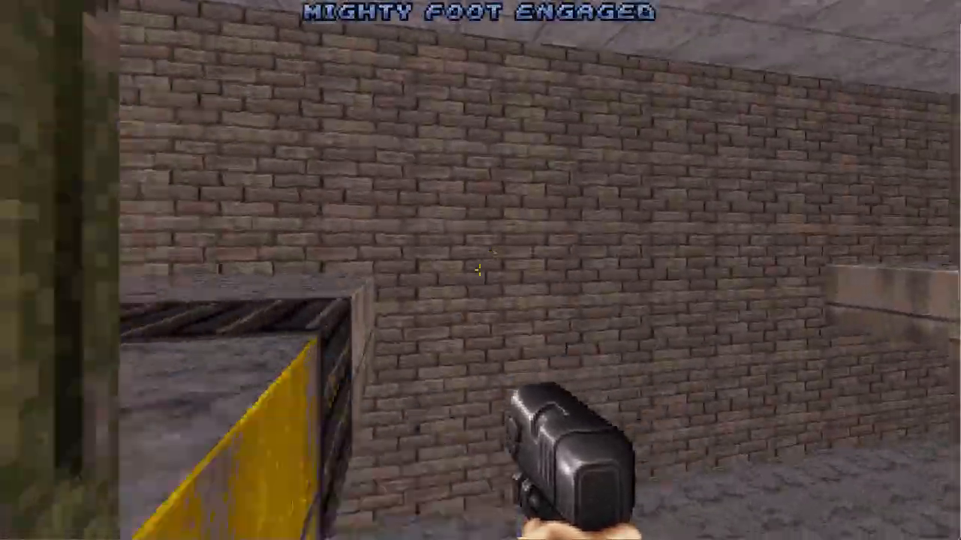
key("w")
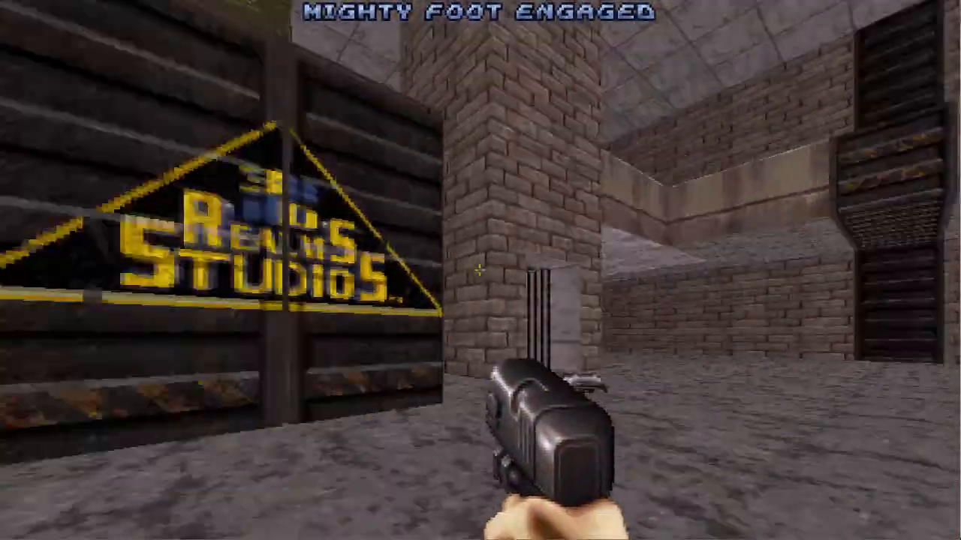
key("w")
key("space")
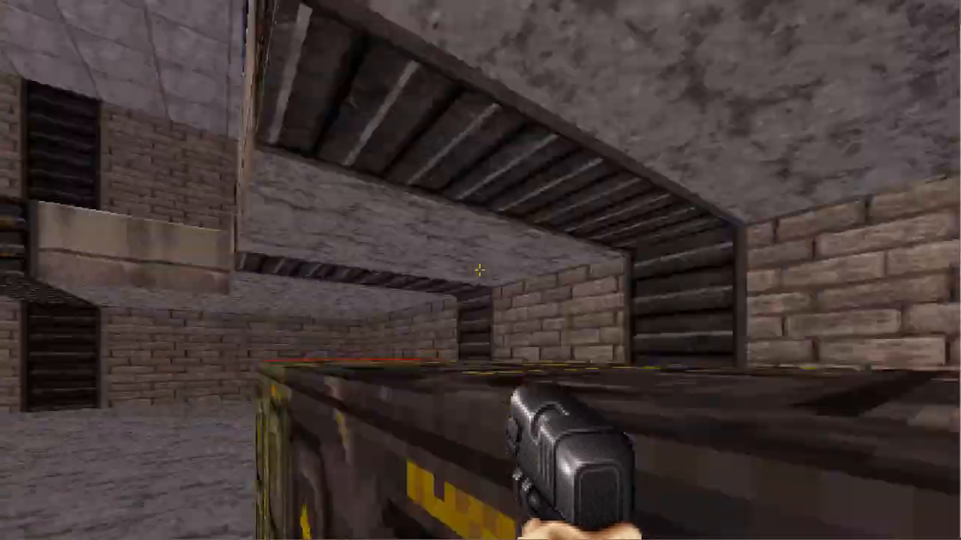
key("w")
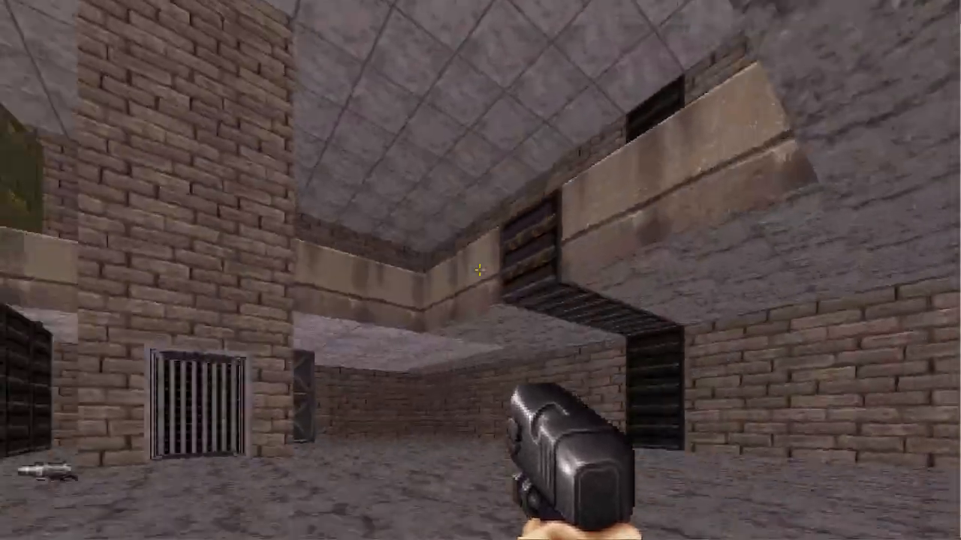
Examine the walkway's concrete edge, its underside strips and the crate stacks from several spots on the ground floor.
key("s")
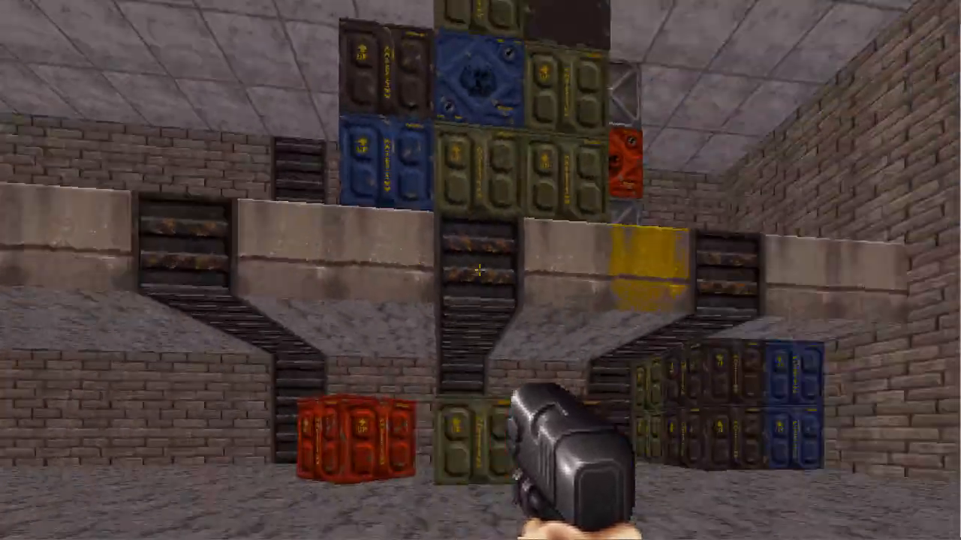
key("a")
key("s")
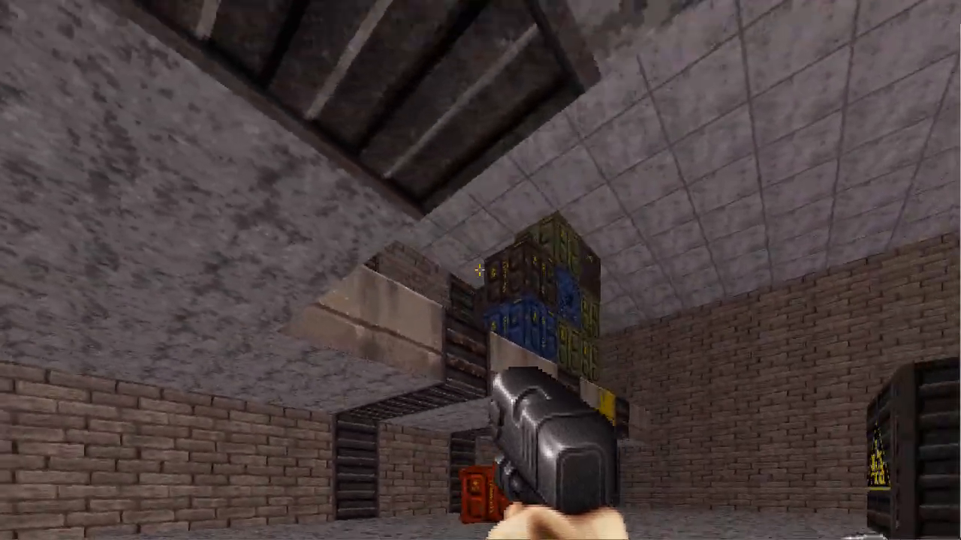
key("w")
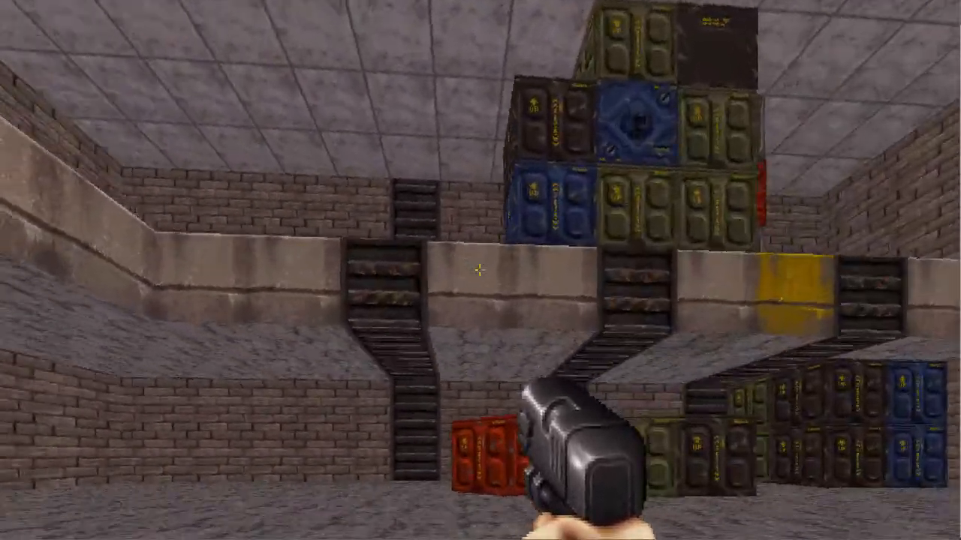
key("s")
key("d")
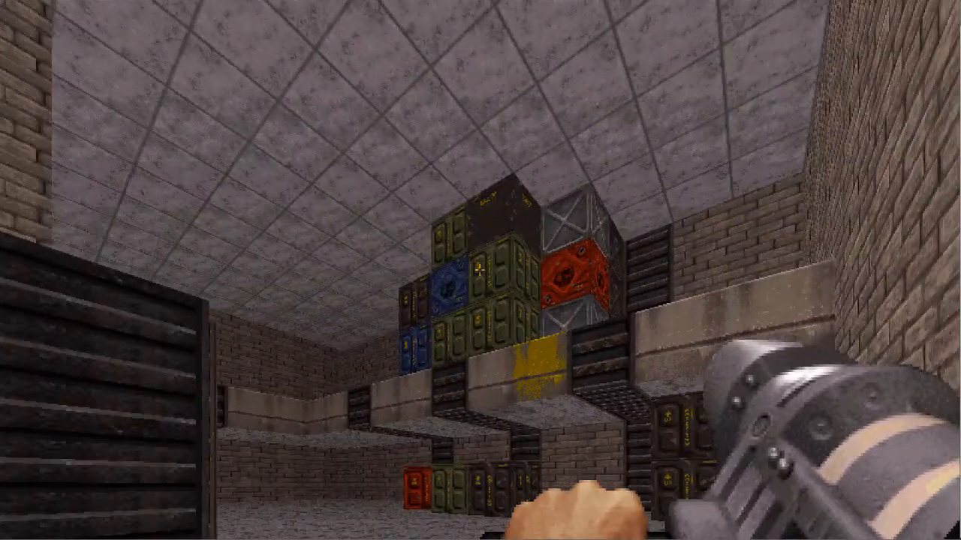
Open the 3D Realms Studios container and climb over its wooden crates onto the container's roof.
key("w")
key("d")
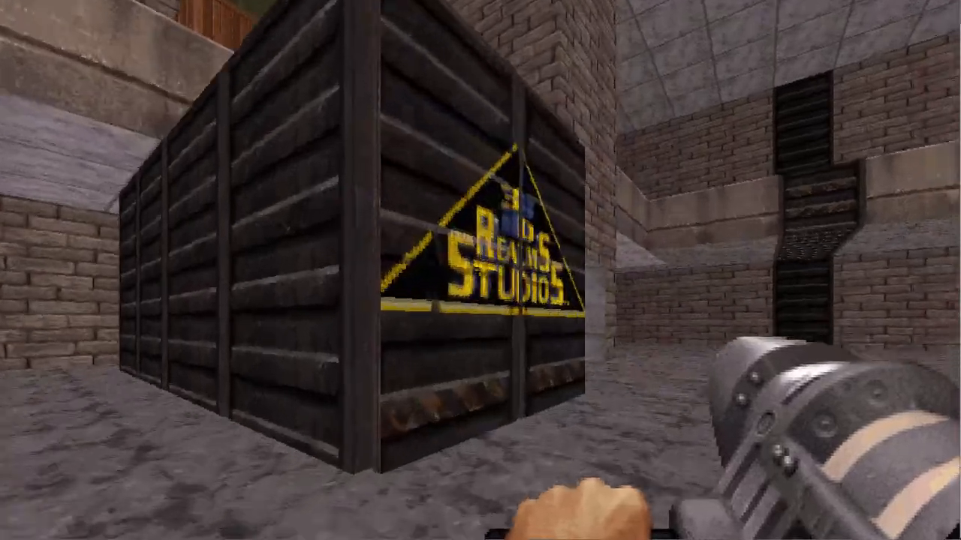
key("w")
key("e")
key("s")
key("w")
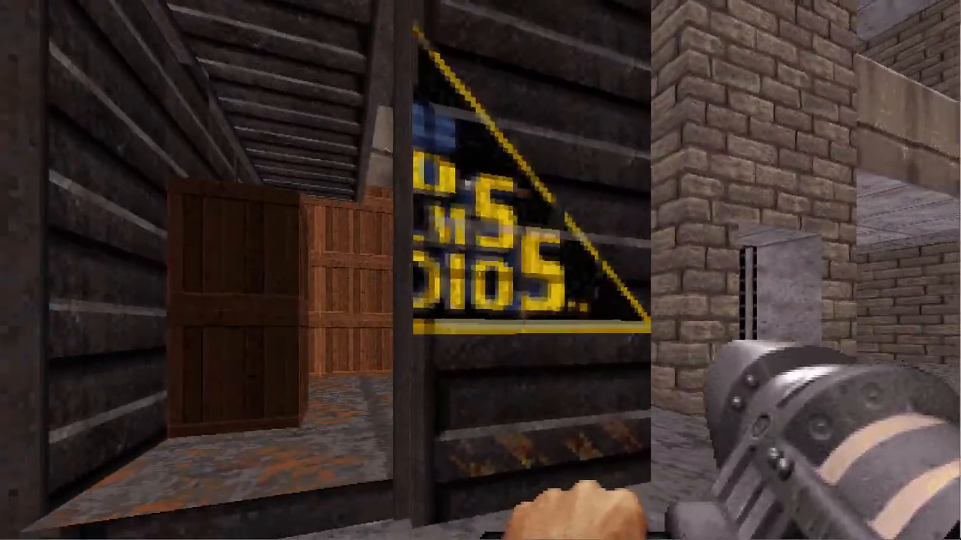
key("w")
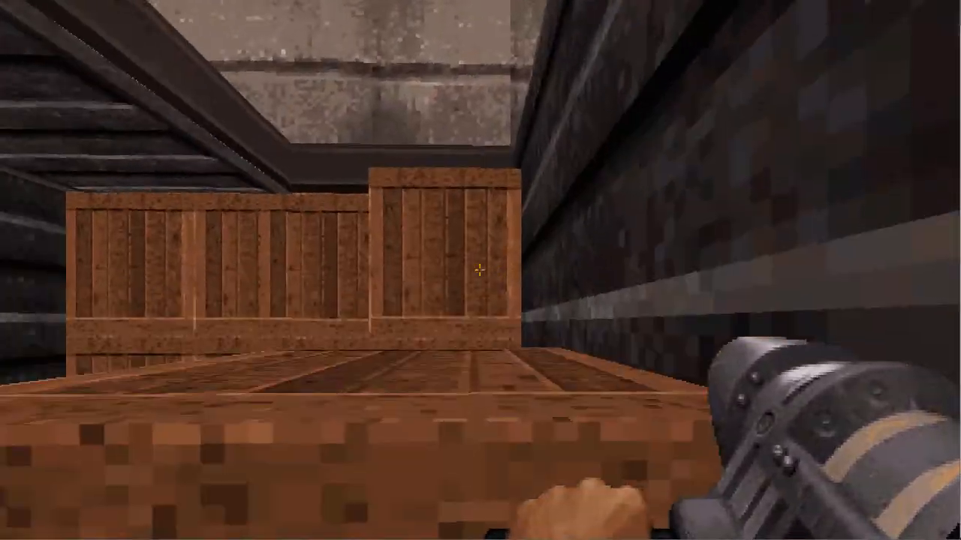
key("w")
key("space")
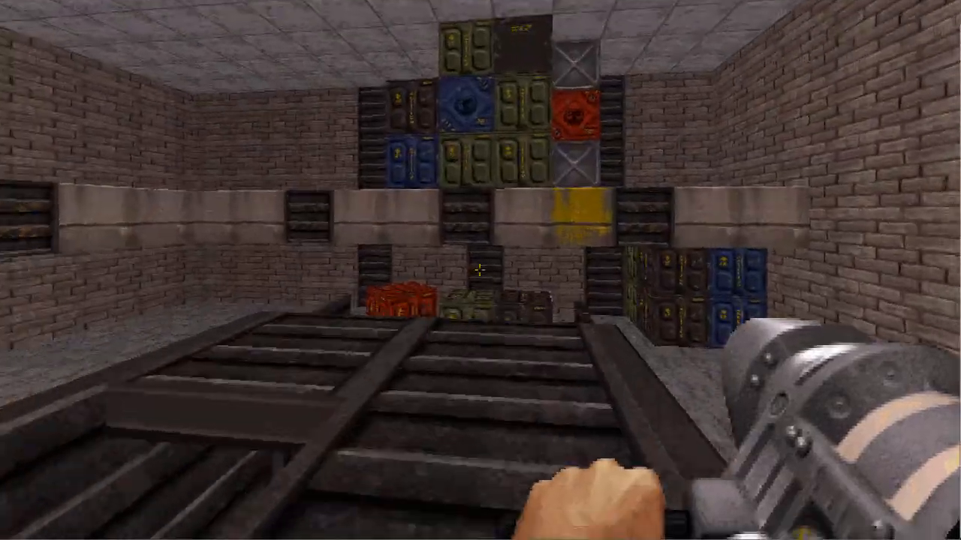
Drop off the container's roof, look back at the container, and climb its wooden crates to the roof again.
key("w")
key("s")
key("w")
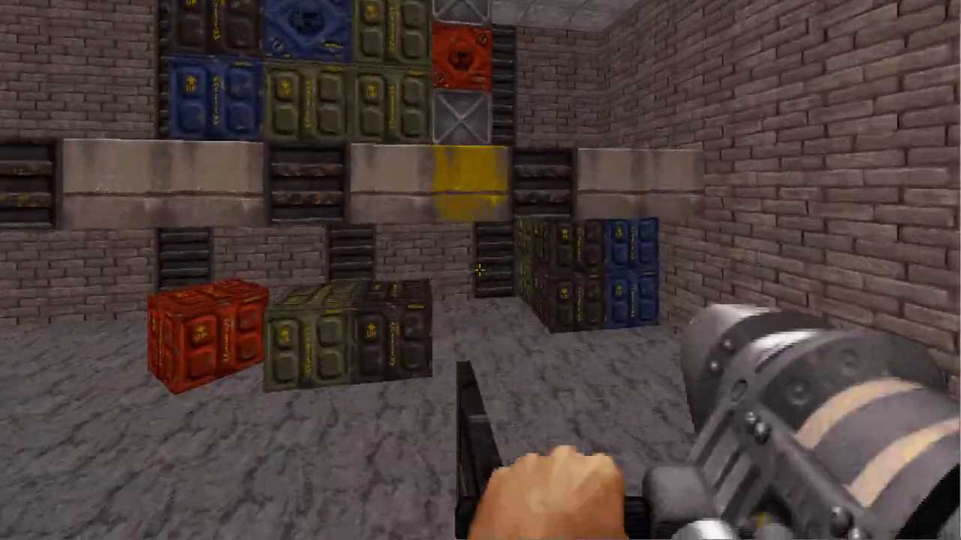
key("w")
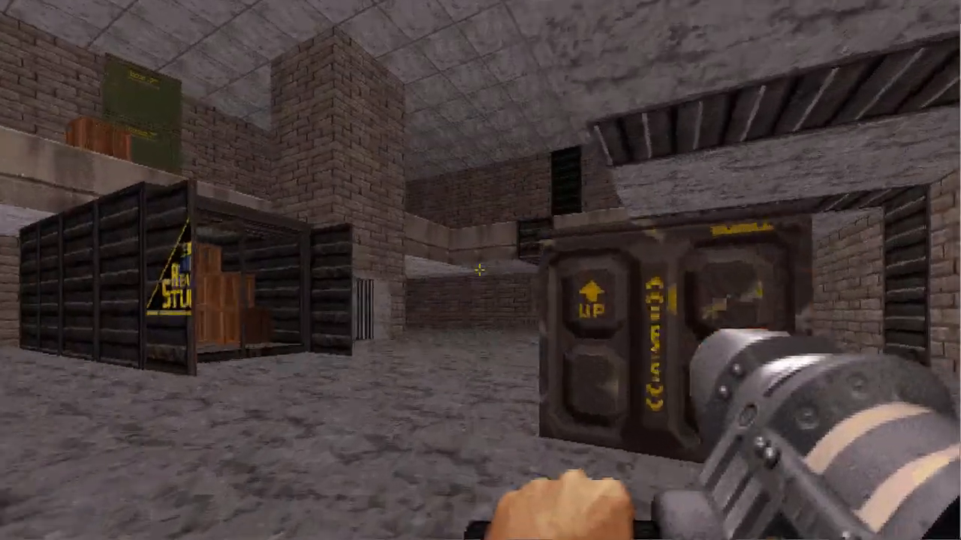
key("w")
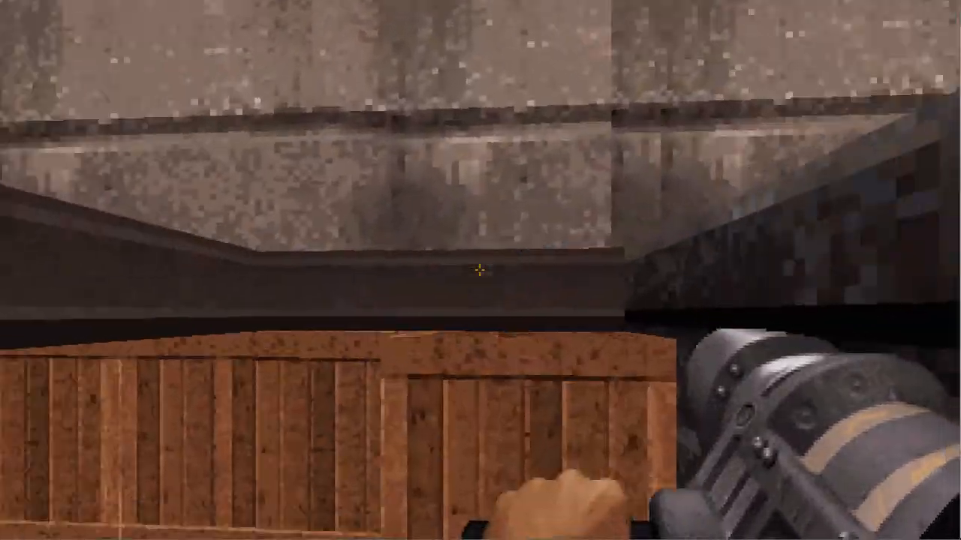
key("s")
key("w")
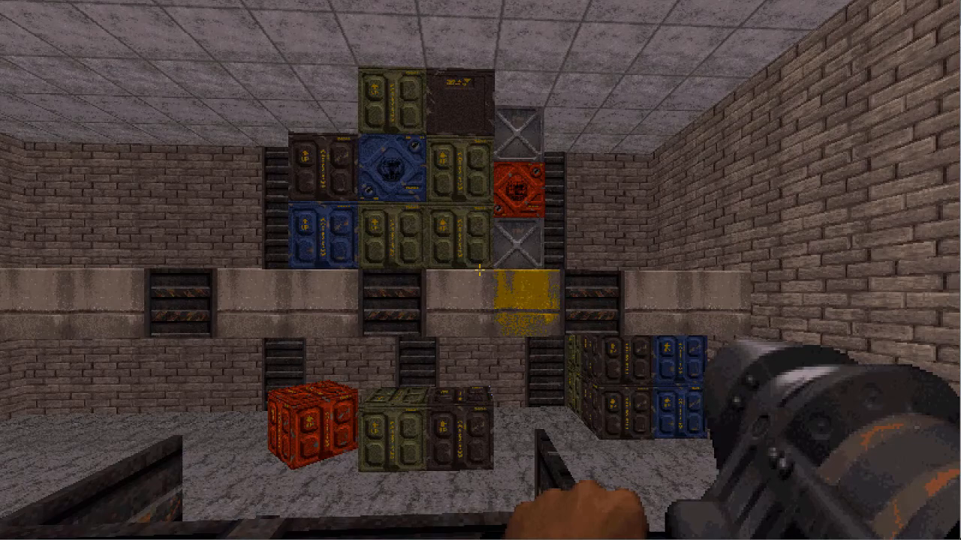
Examine the coloured crate stacks, the walkway edge strips and the ceiling from the container's roof.
key("w")
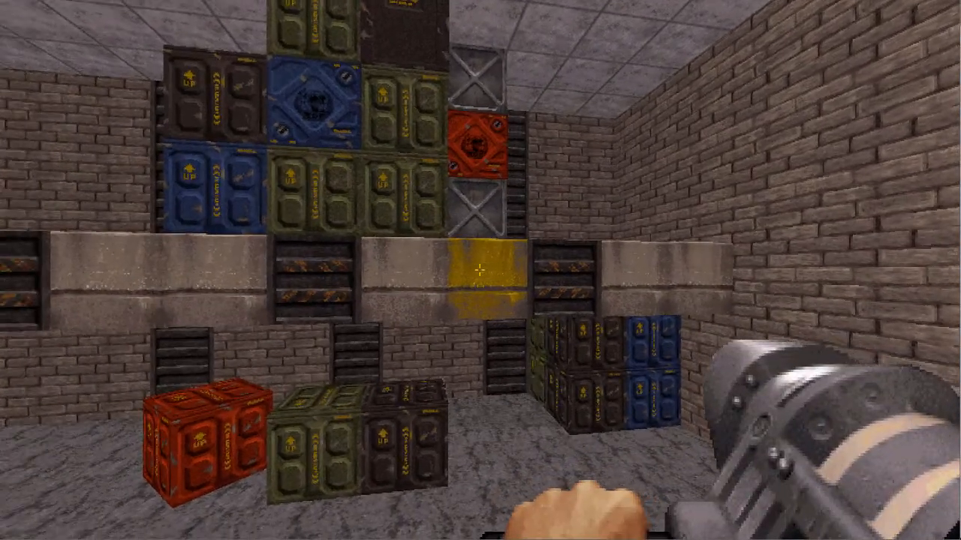
key("s")
key("s")
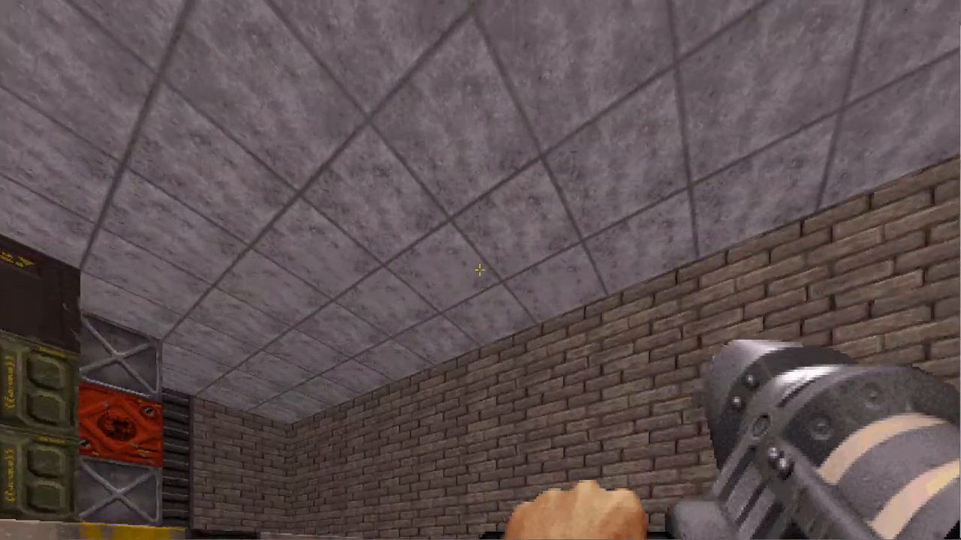
key("w")
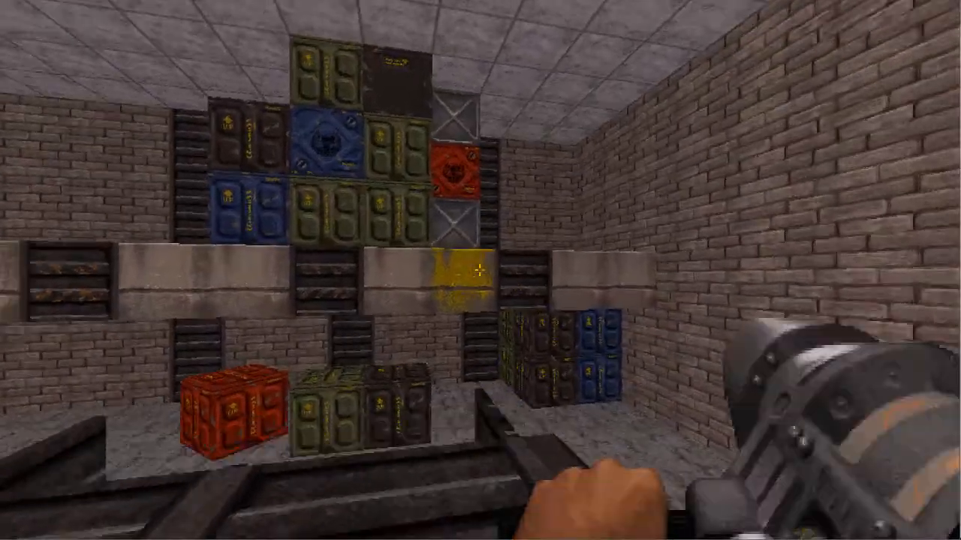
key("s")
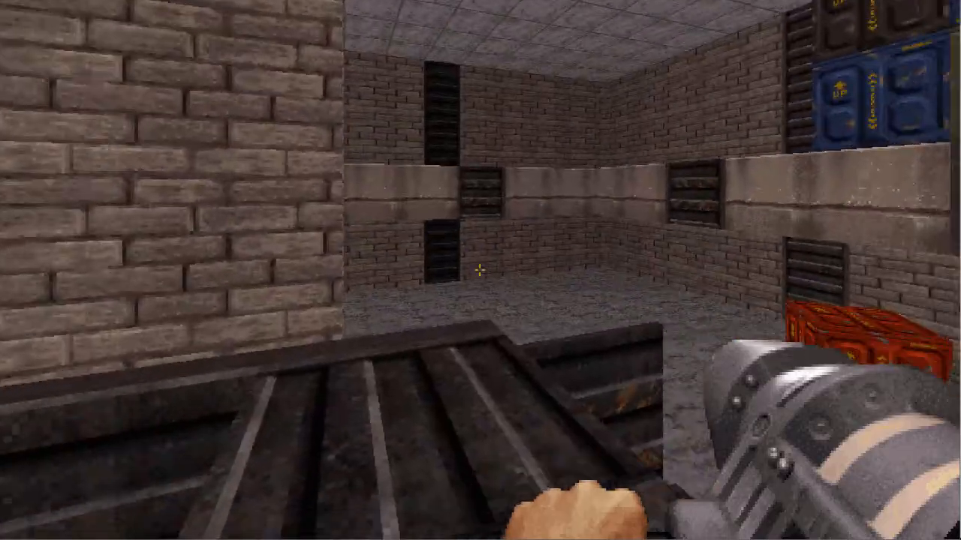
Cross from the container's roof onto the raised walkway and walk past the green crate and around the brick pillar.
key("w")
key("w")
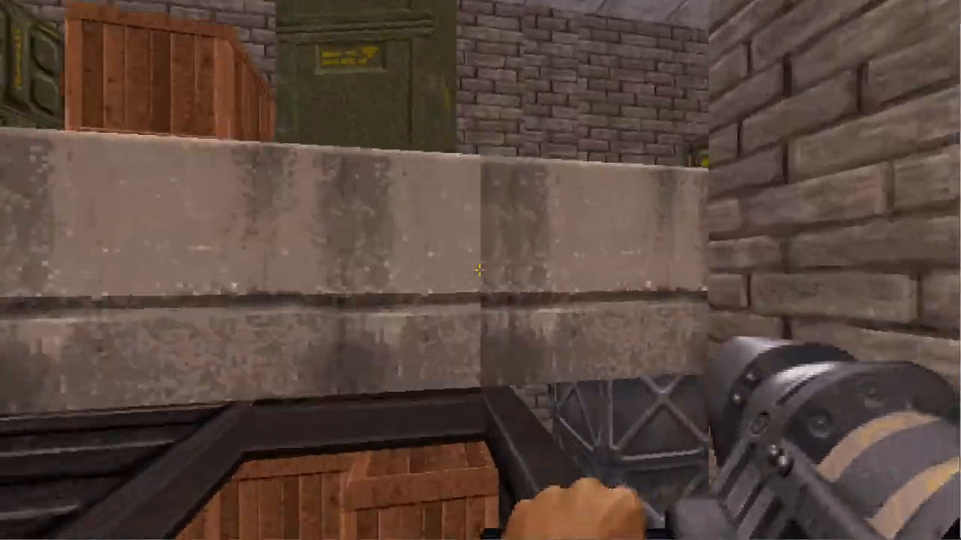
key("w")
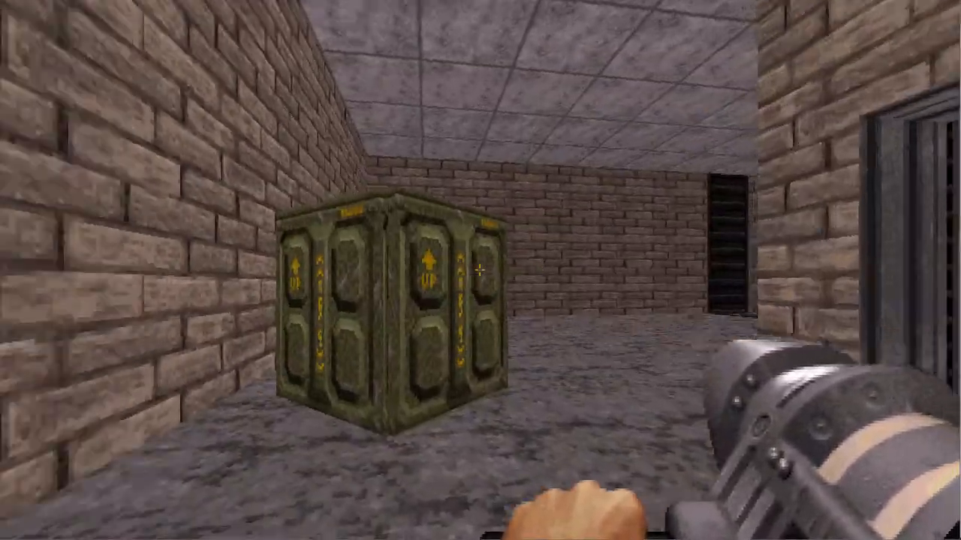
key("w")
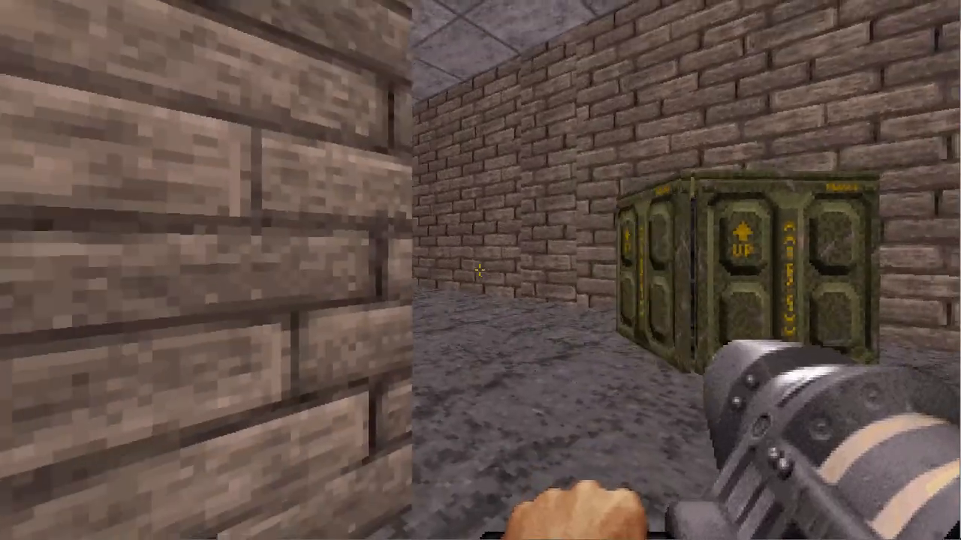
key("w")
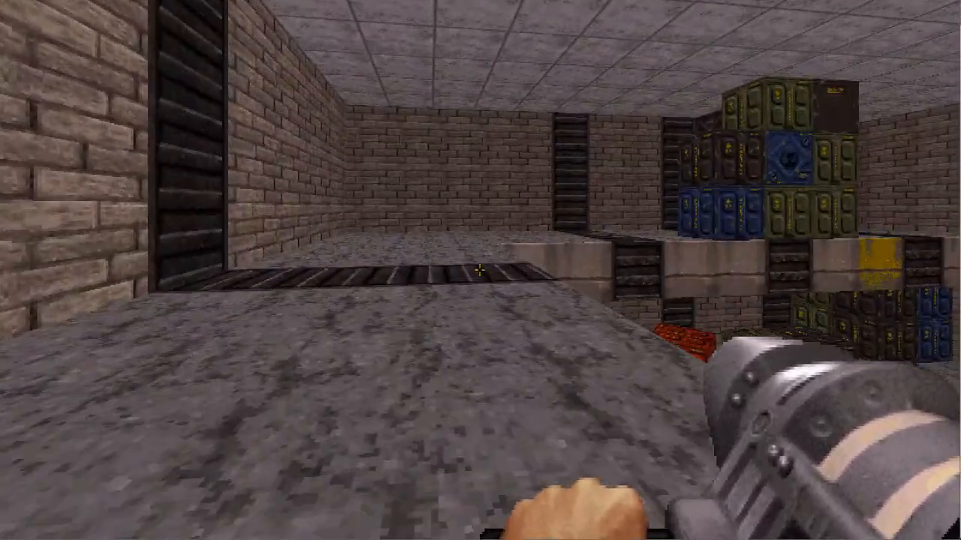
Inspect the wall grille strip up close, including where it meets the grille strip in the walkway floor.
key("w")
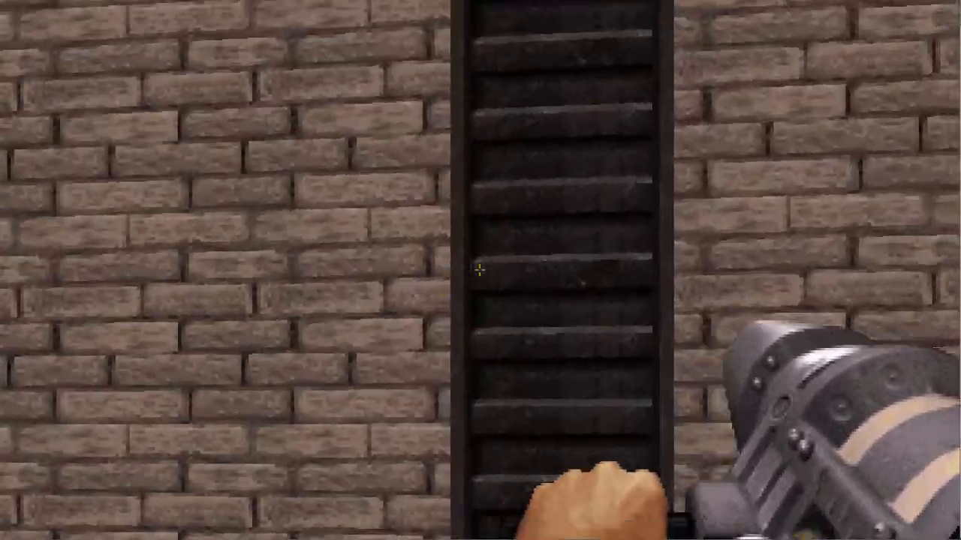
key("a")
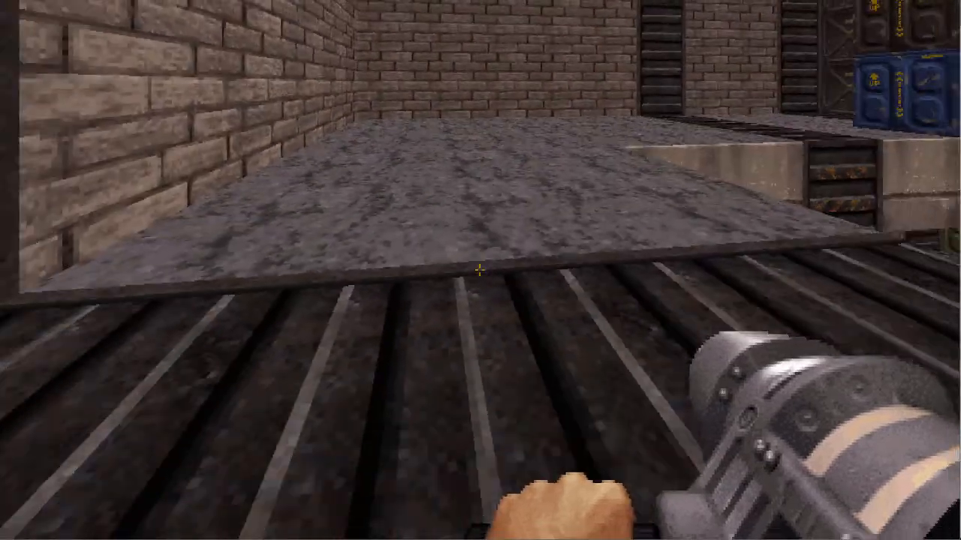
key("s")
key("w")
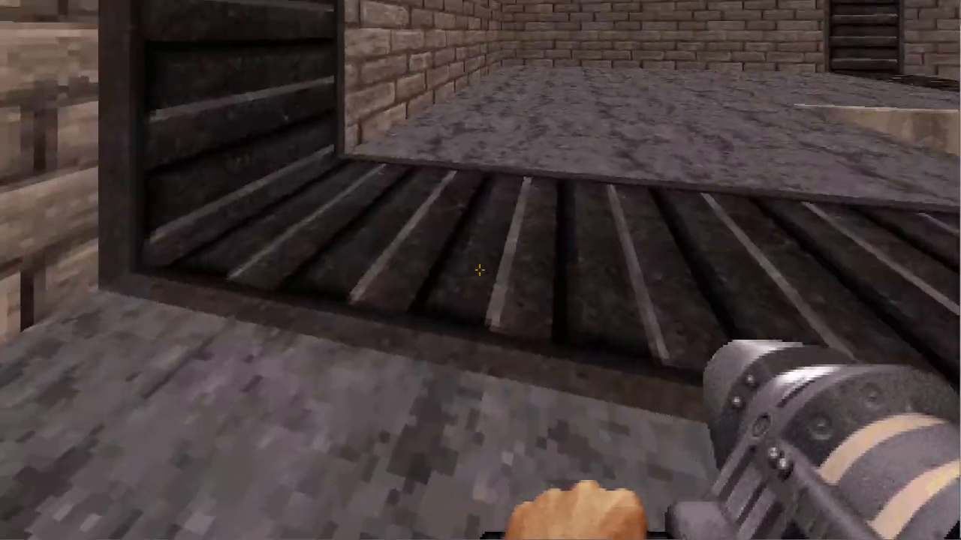
key("s")
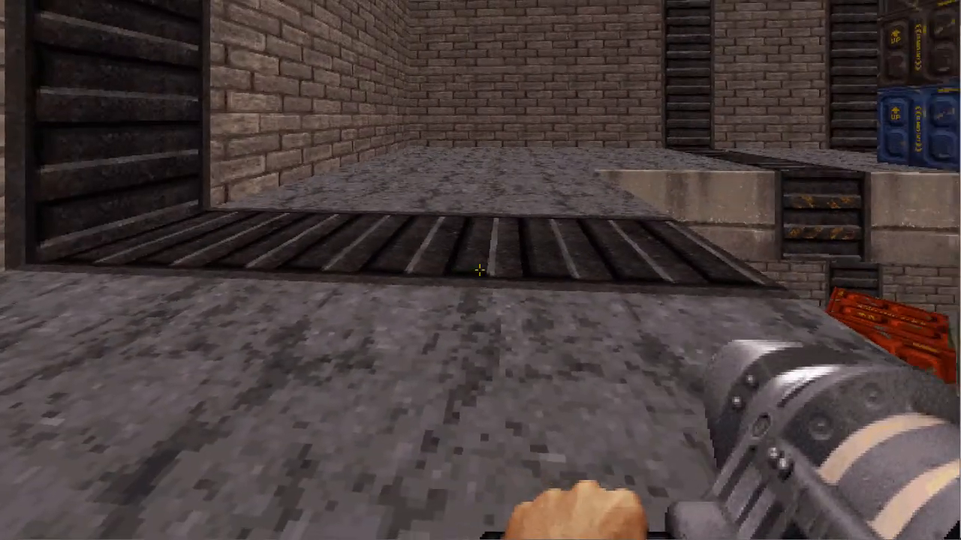
key("w")
key("a")
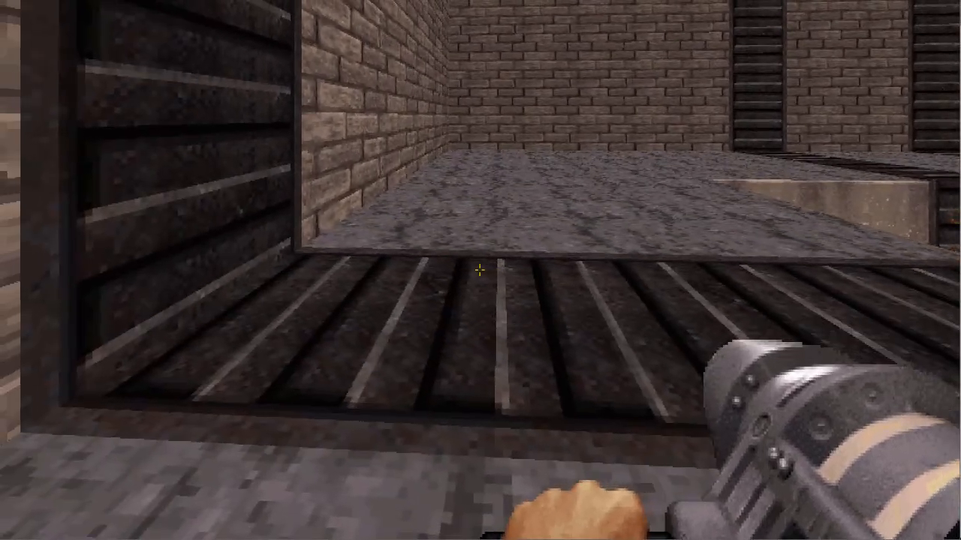
key("a")
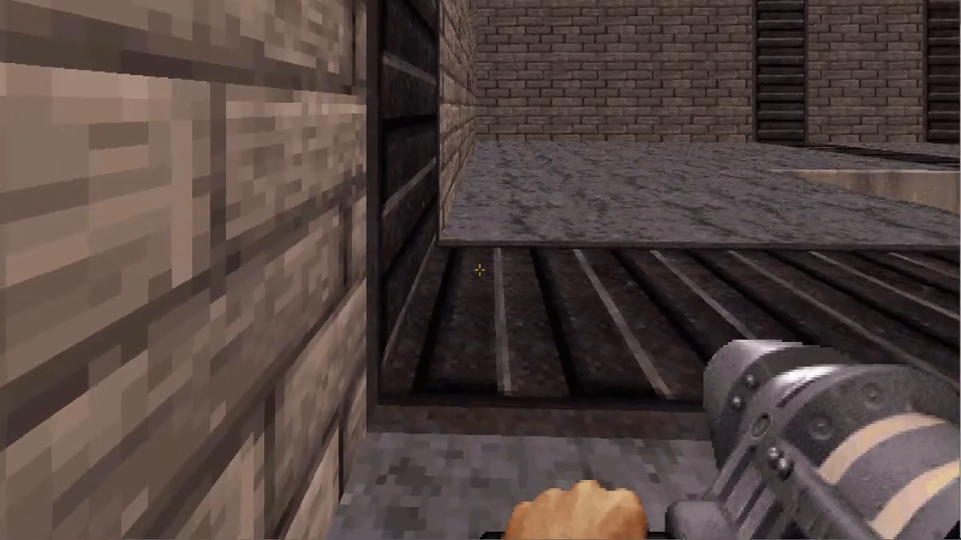
Walk across the floor grille strip to the walkway's edge and back away to view the whole strip layout.
key("w")
key("d")
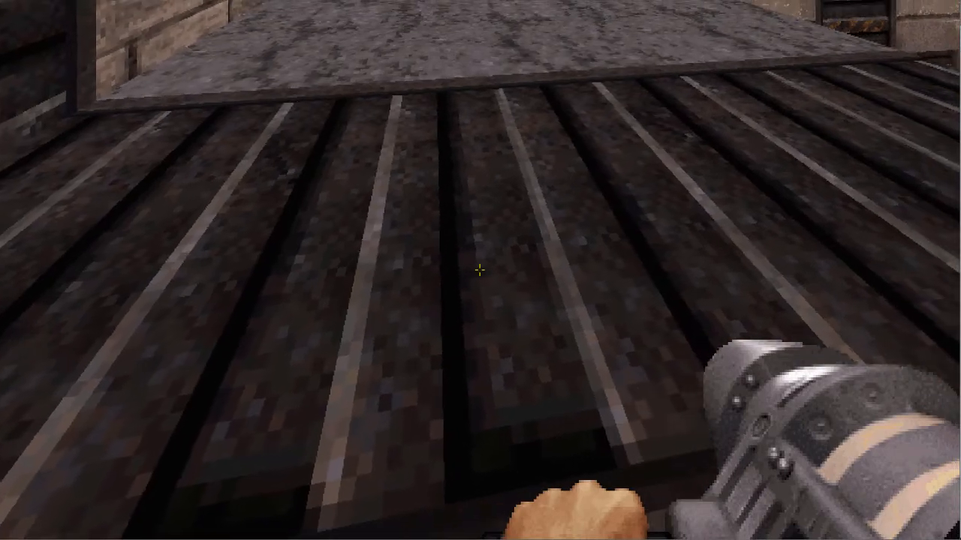
key("d")
key("d")
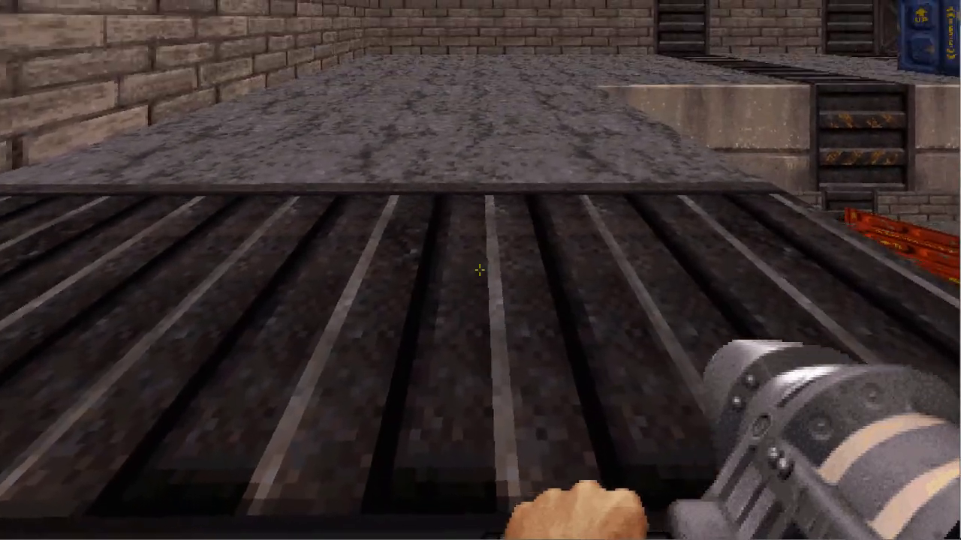
key("s")
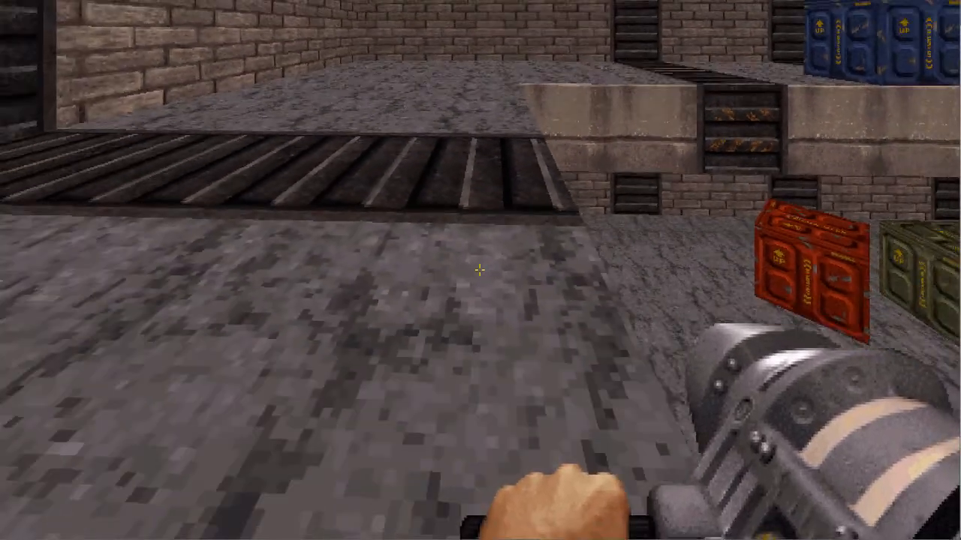
key("s")
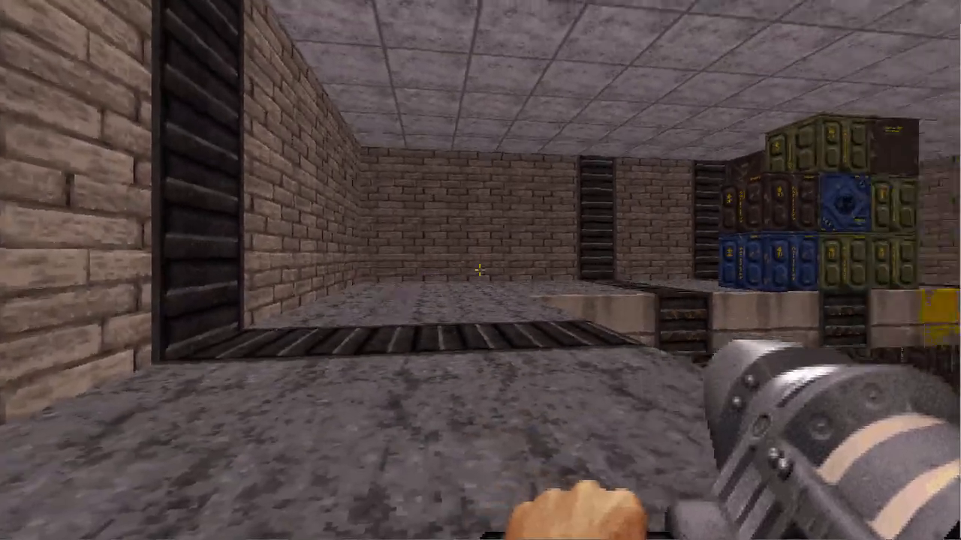
key("s")
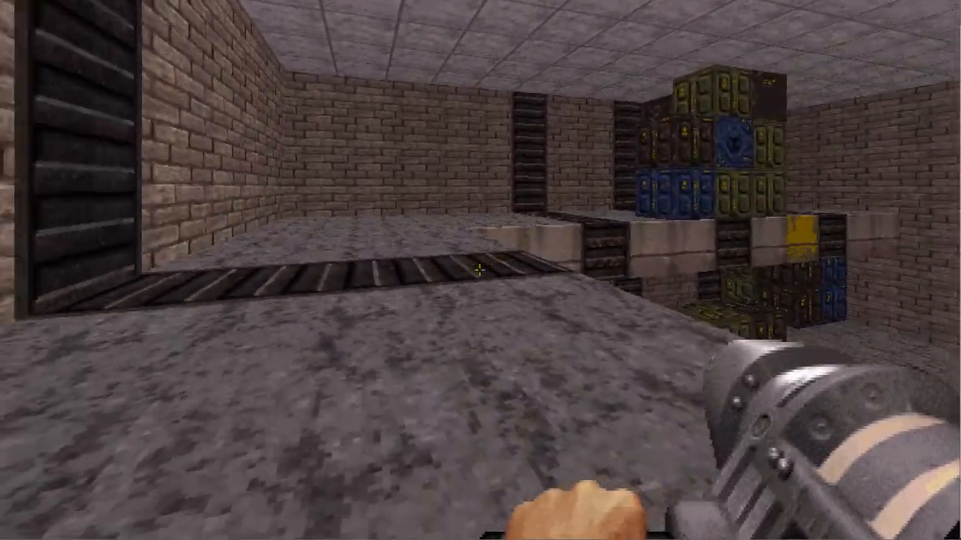
Walk along the raised walkway and view the grille strips, crate stacks and brick pillar from both directions.
key("w")
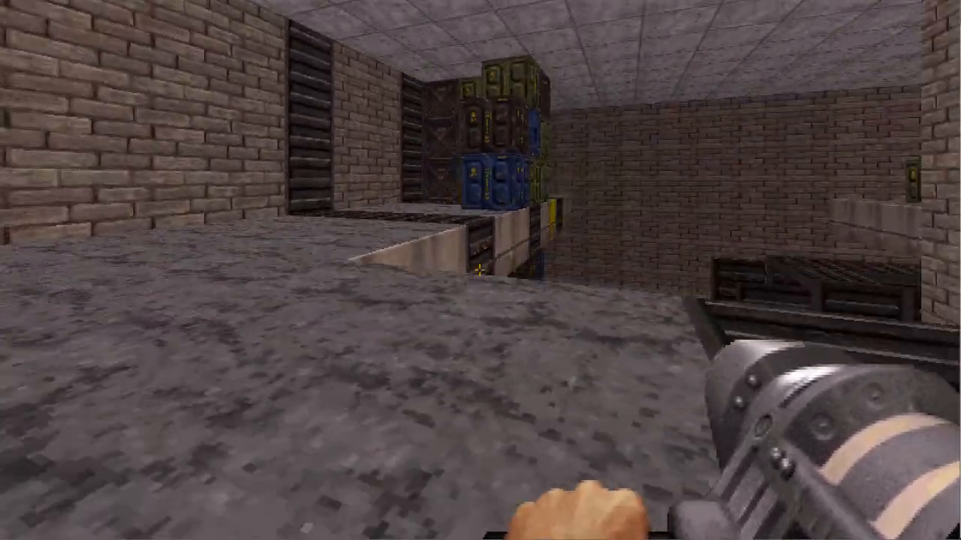
left_click(479, 271)
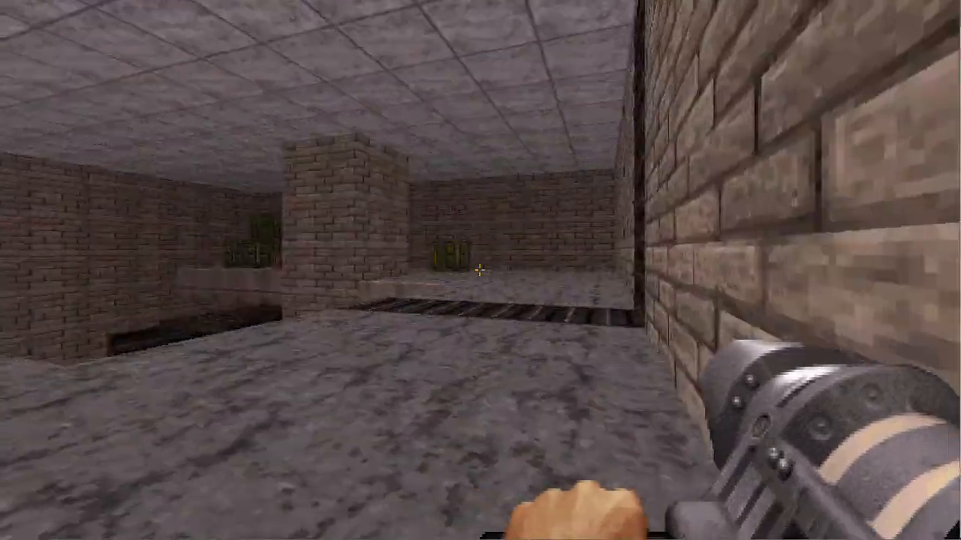
key("w")
key("w")
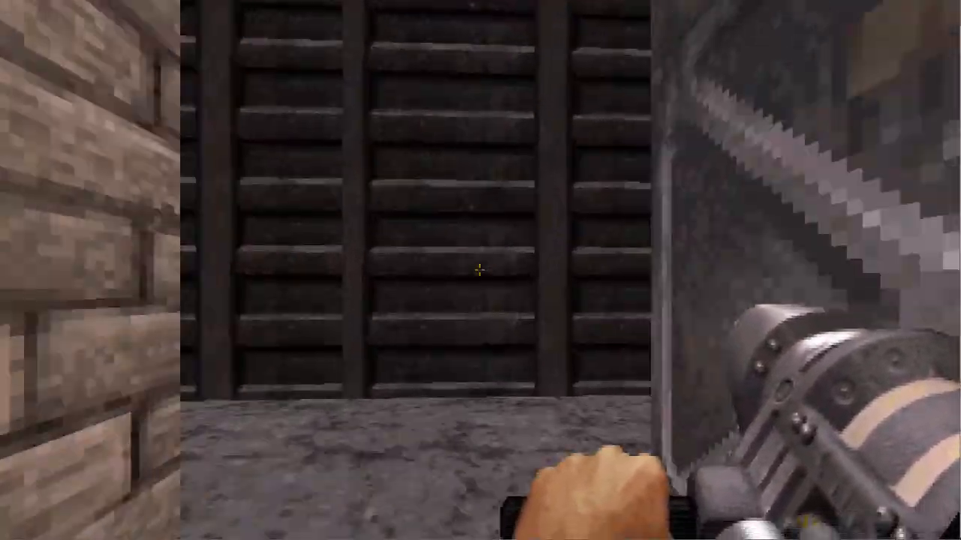
Blast open the cracked wall by the metal crates, check the burning cave behind it and return to the crates.
key("w")
left_click(479, 270)
key("s")
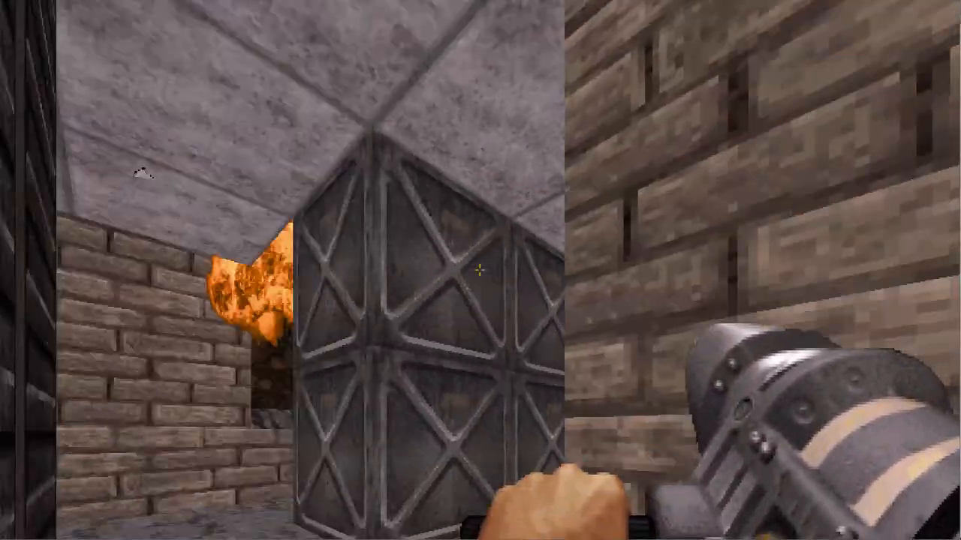
key("w")
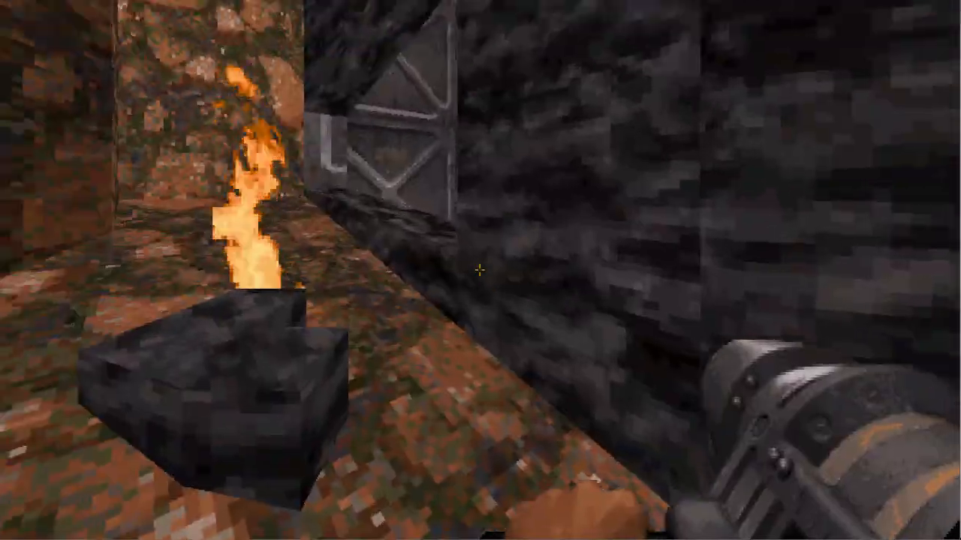
key("w")
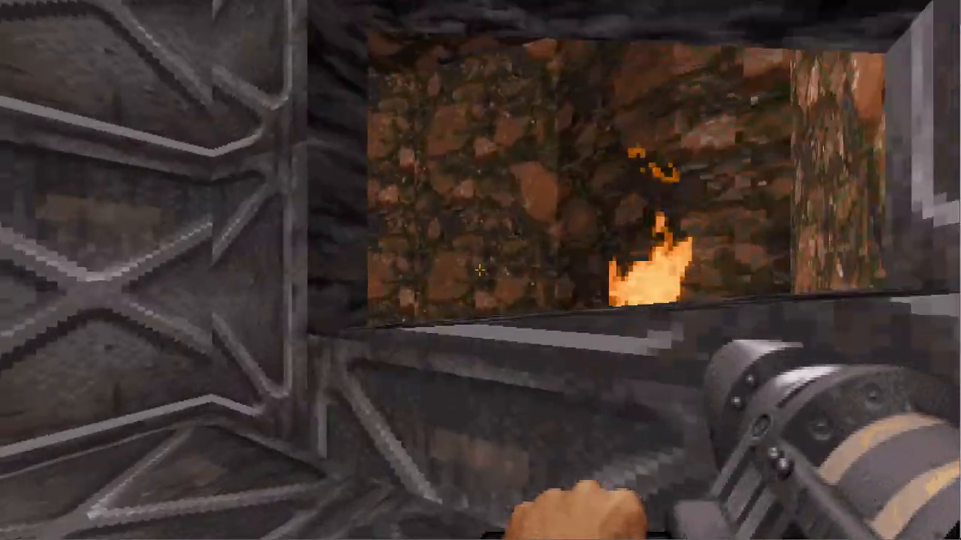
key("w")
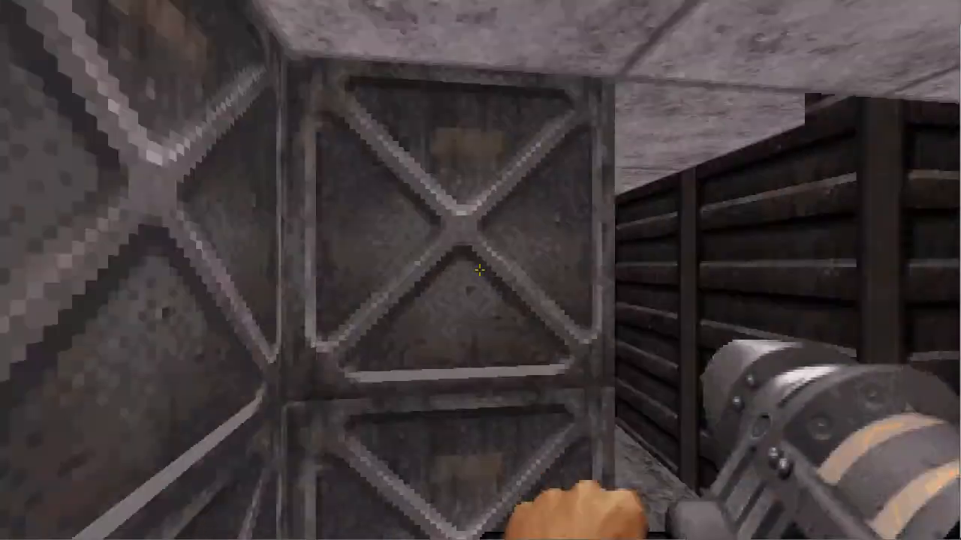
Walk out around the metal crates and inspect the underside of the walkway and its grille strips from the floor.
key("d")
key("w")
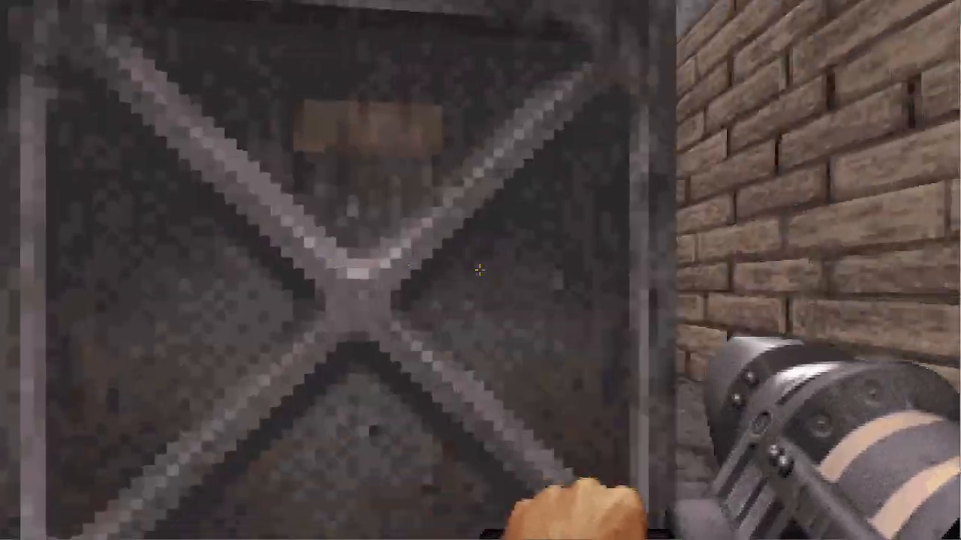
key("w")
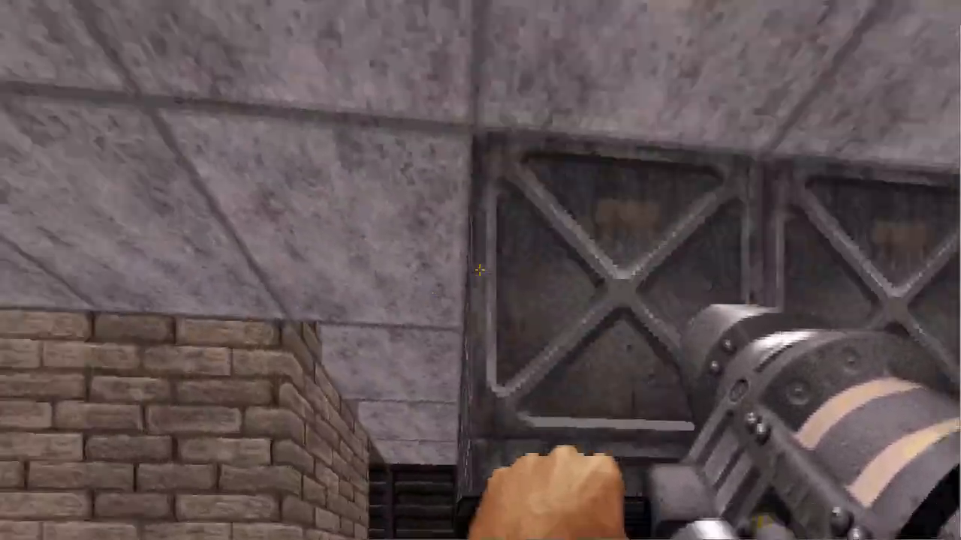
key("s")
key("s")
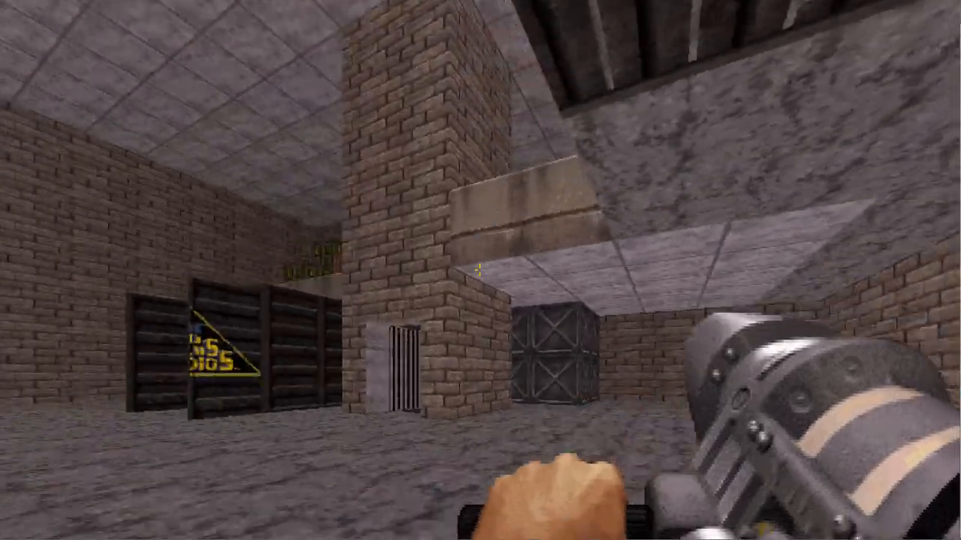
key("w")
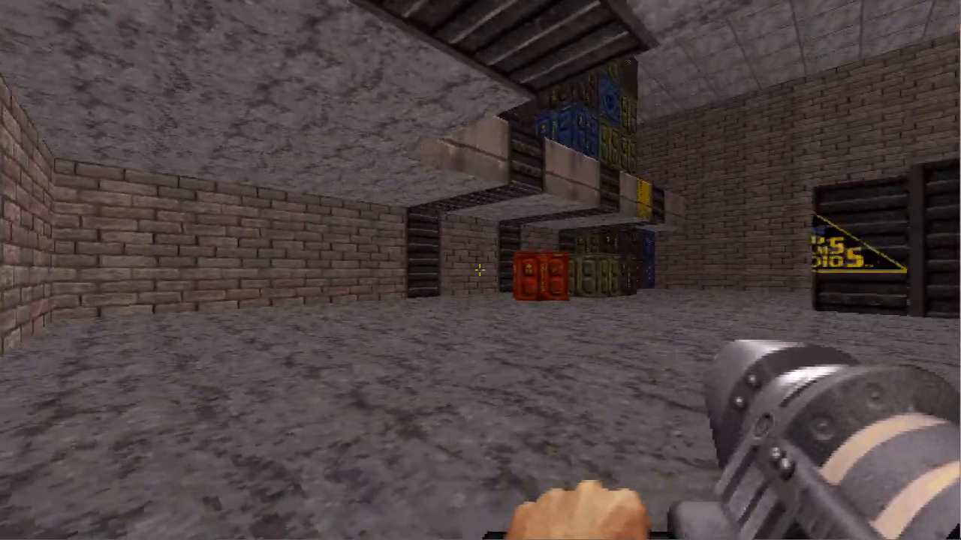
Inspect both logo-marked container doors up close and back away from them.
key("d")
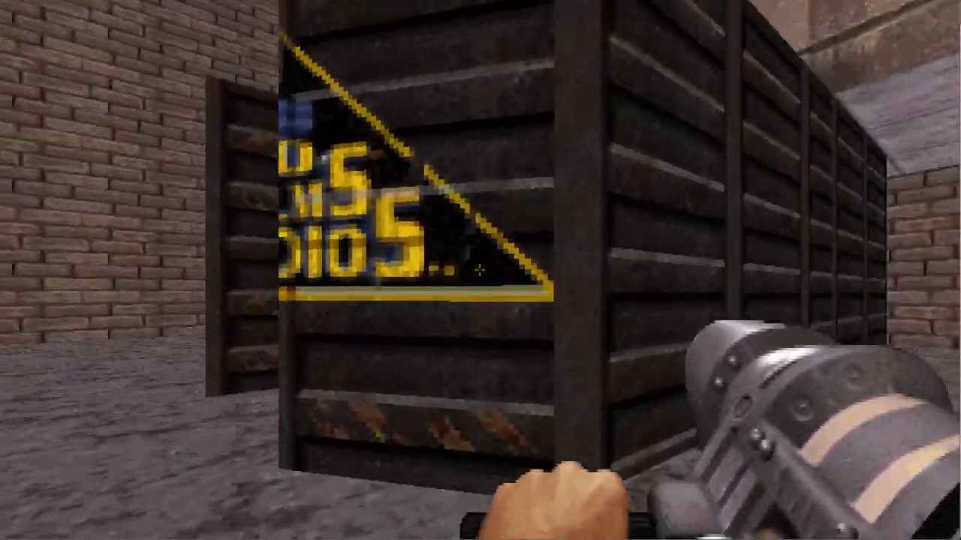
key("s")
key("a")
key("w")
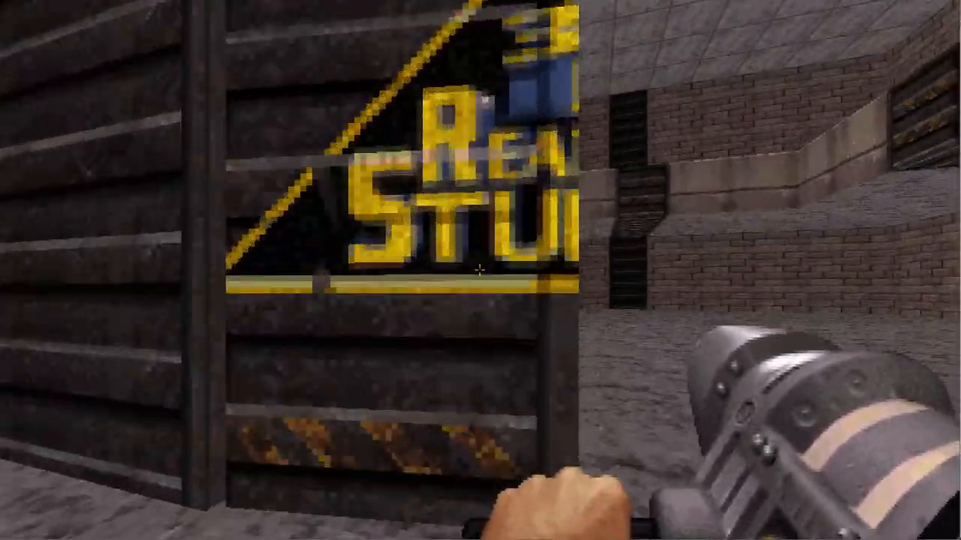
key("s")
key("s")
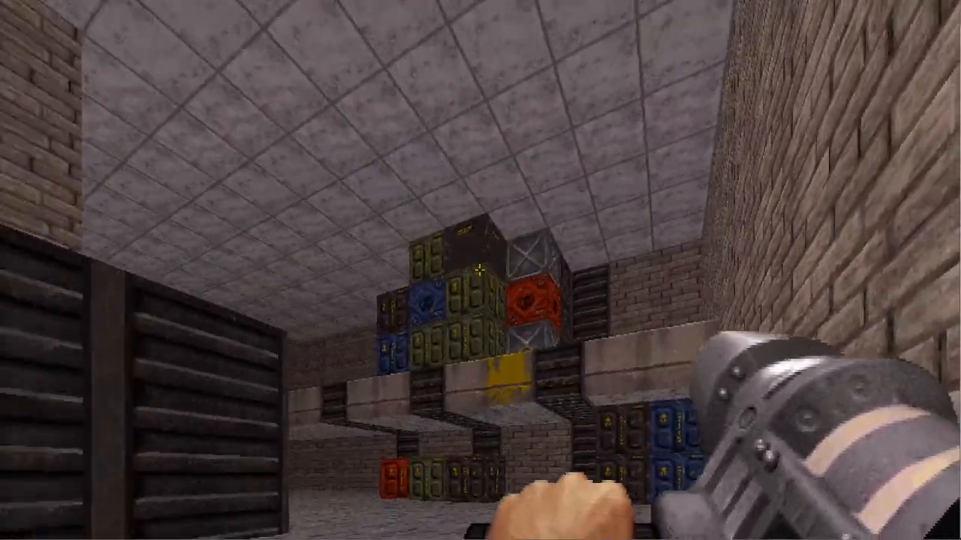
Circle the container at floor level to view the crate stacks, the opposite walkway and the container's front.
key("w")
key("d")
key("d")
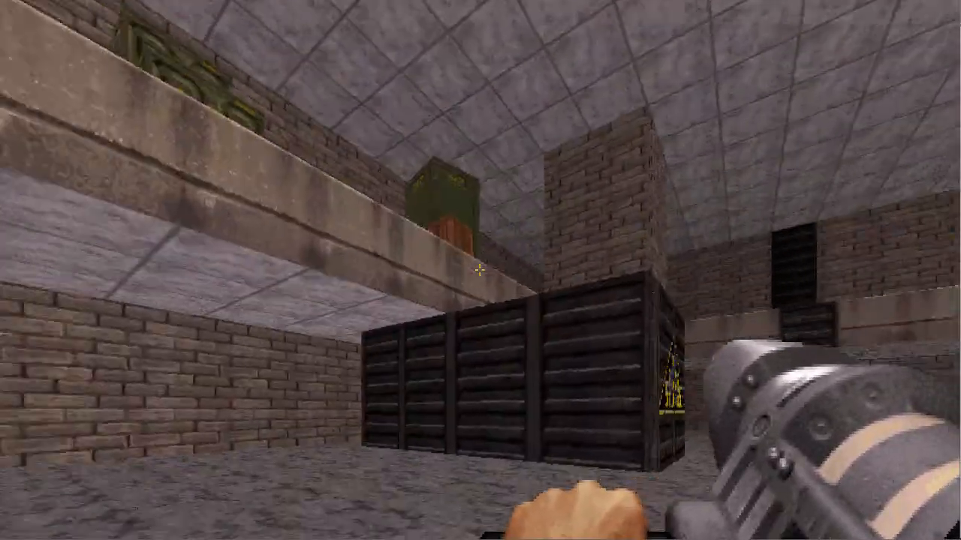
key("d")
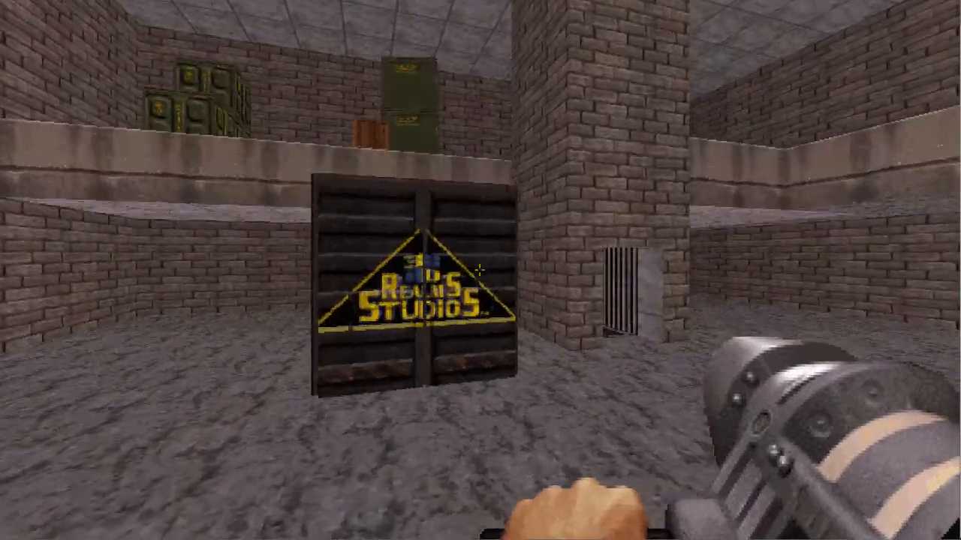
Open the container's 3D Realms Studios doors and go inside to check the wooden crates.
key("w")
key("w")
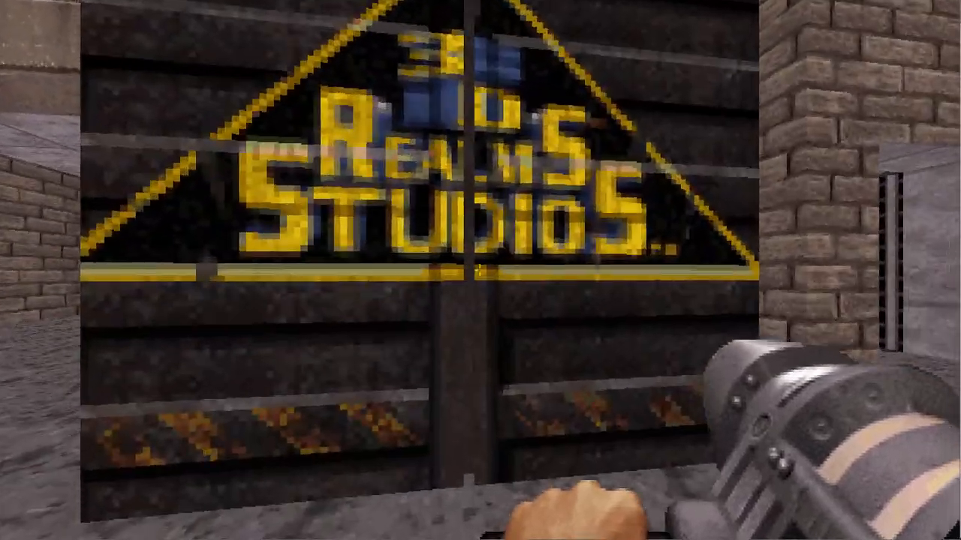
key("e")
key("s")
key("w")
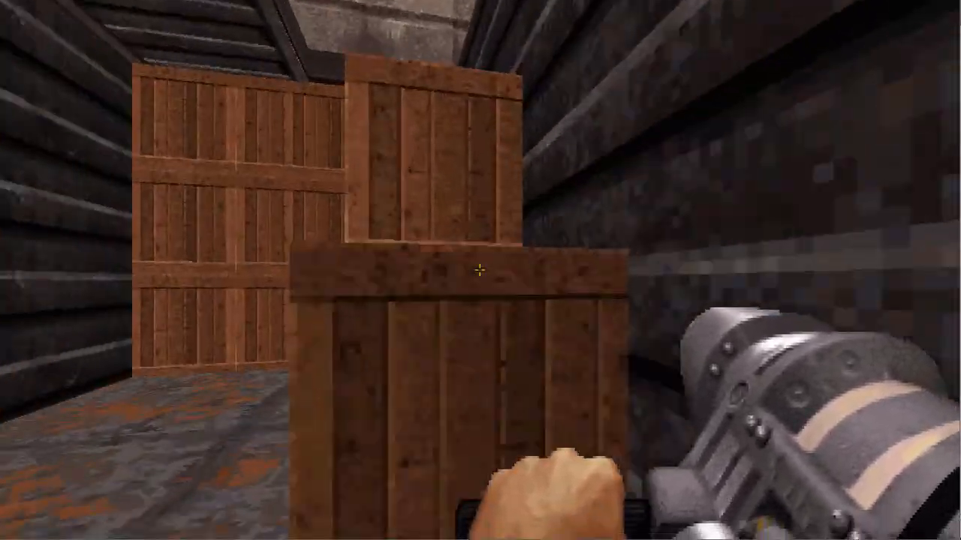
View the coloured crate stacks and the walkway's grille edge pieces from the container's roof.
key("s")
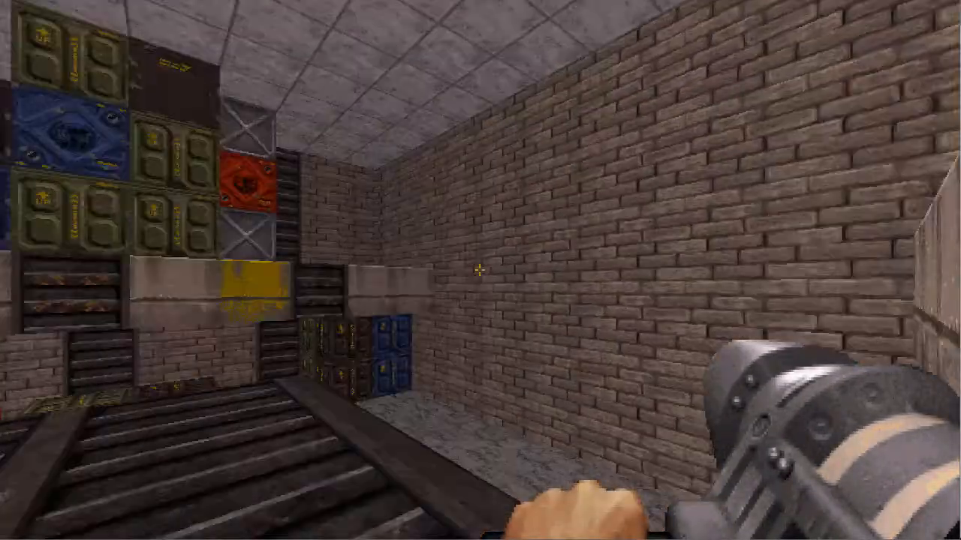
key("Right")
key("Right")
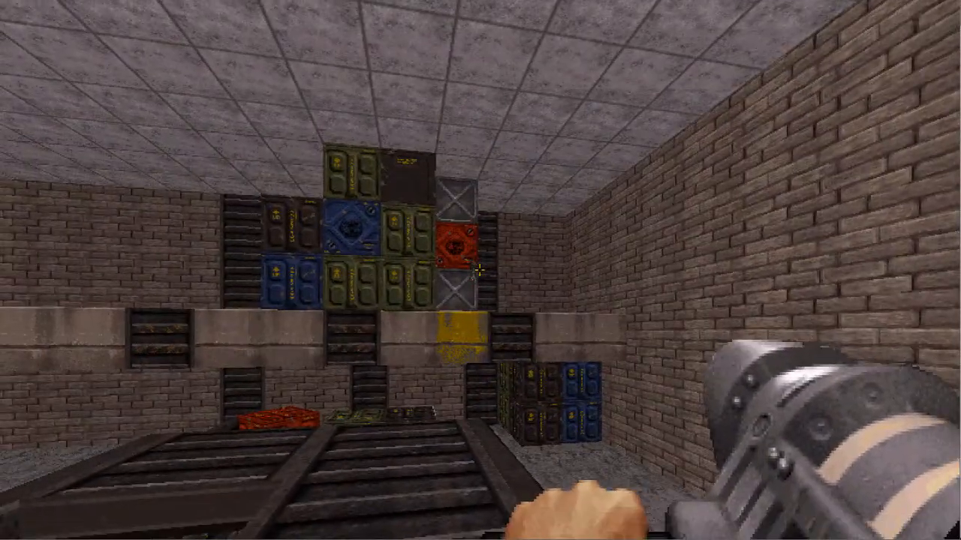
key("w")
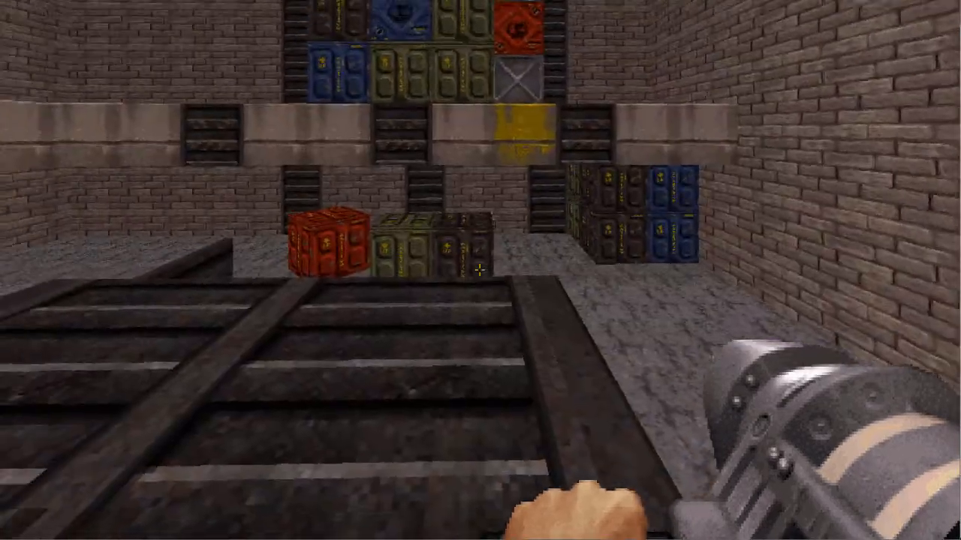
key("w")
key("w")
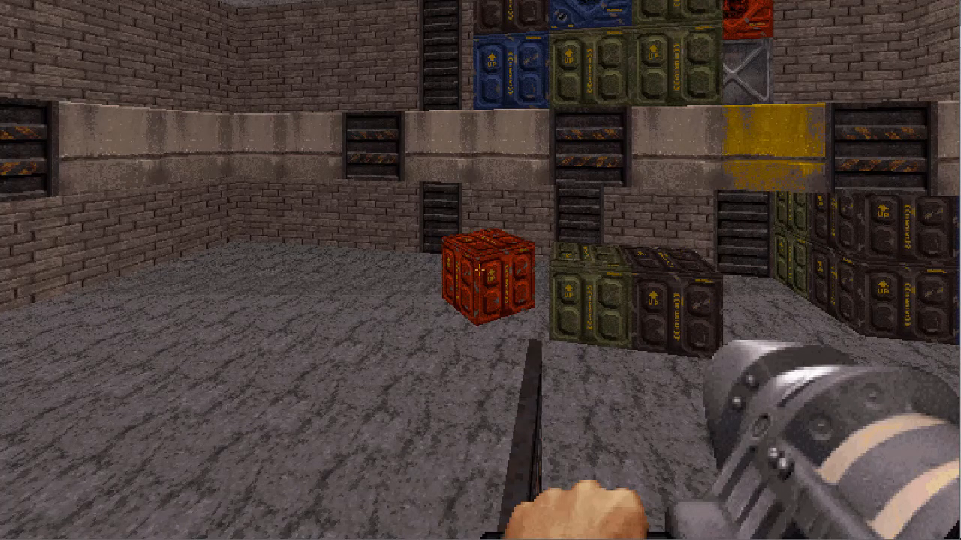
Examine the room's ceiling and walls, and back away across the floor to see the whole container side.
key("w")
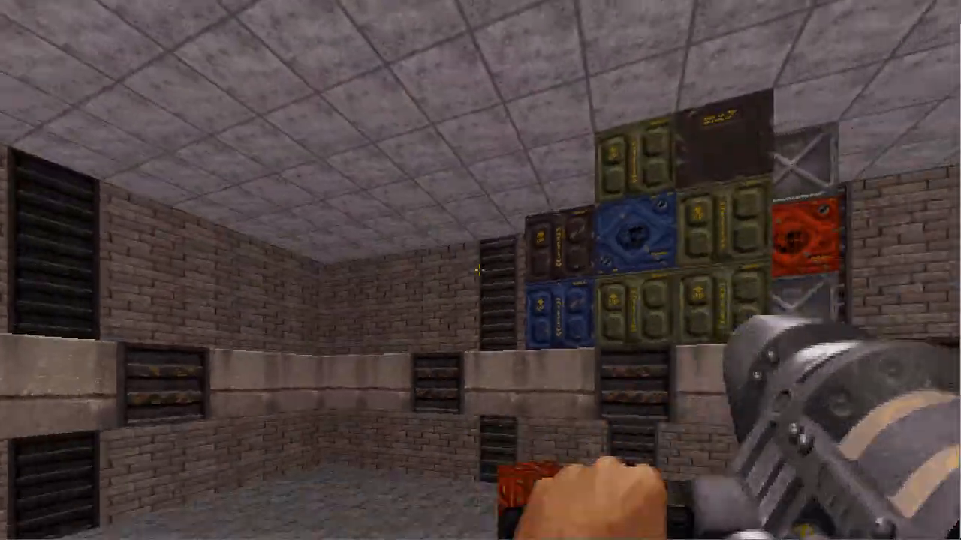
key("w")
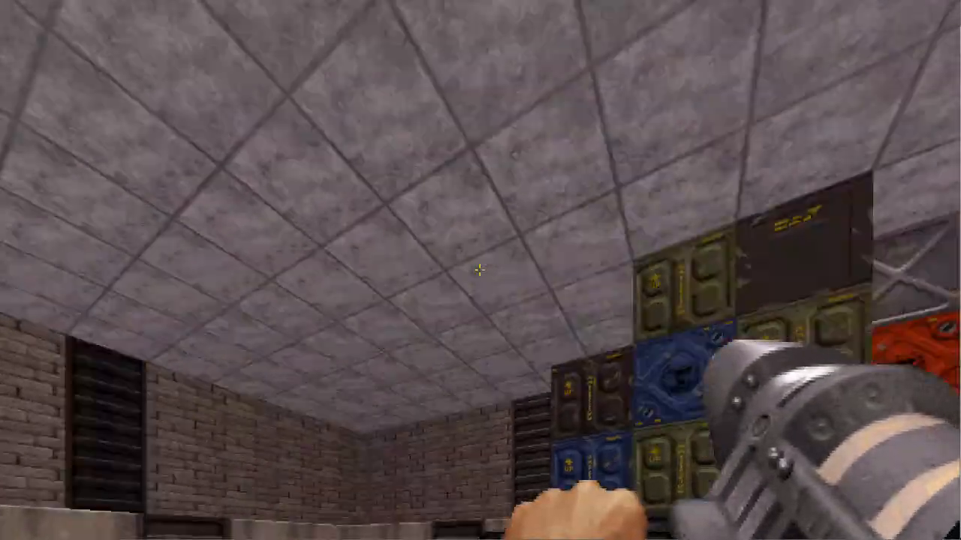
key("s")
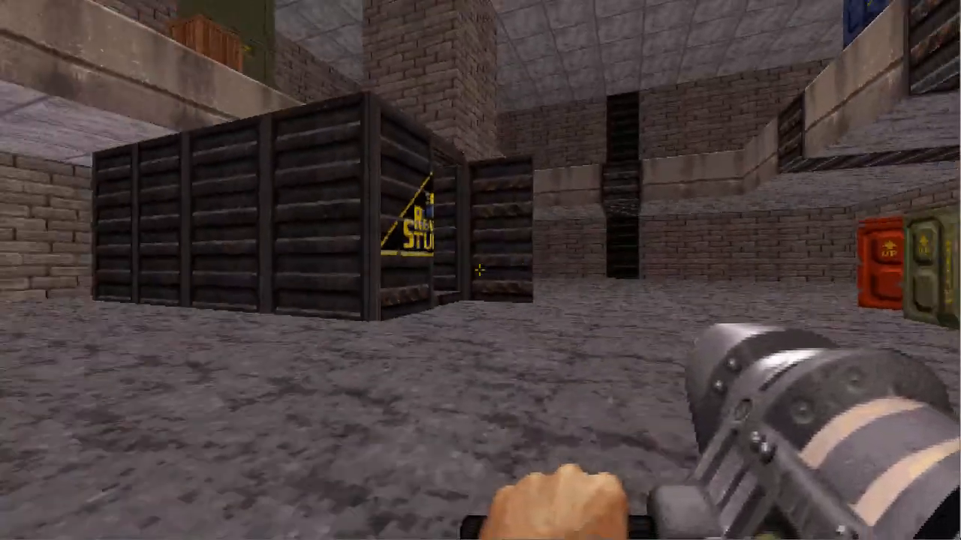
key("s")
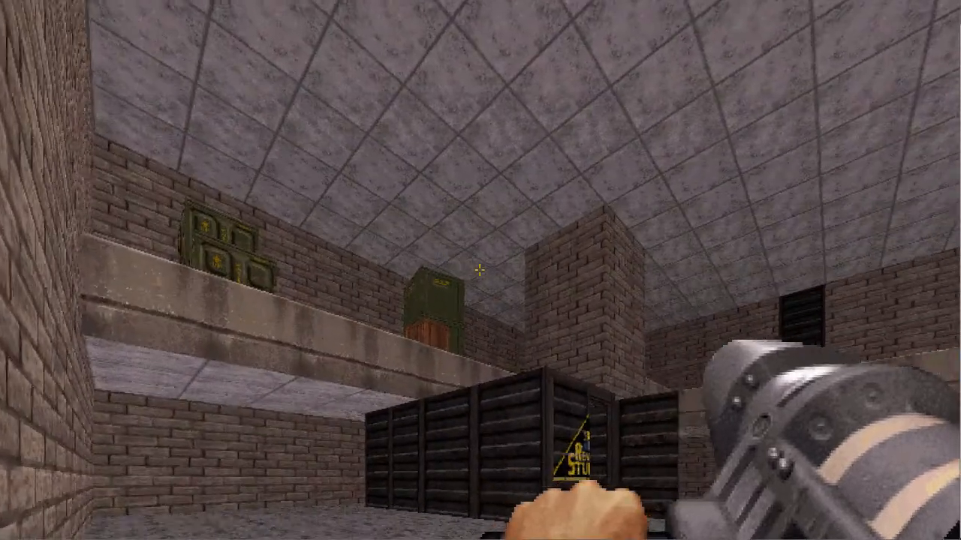
Quit the playtest and return to the Mapster32 map editor.
key("Escape")
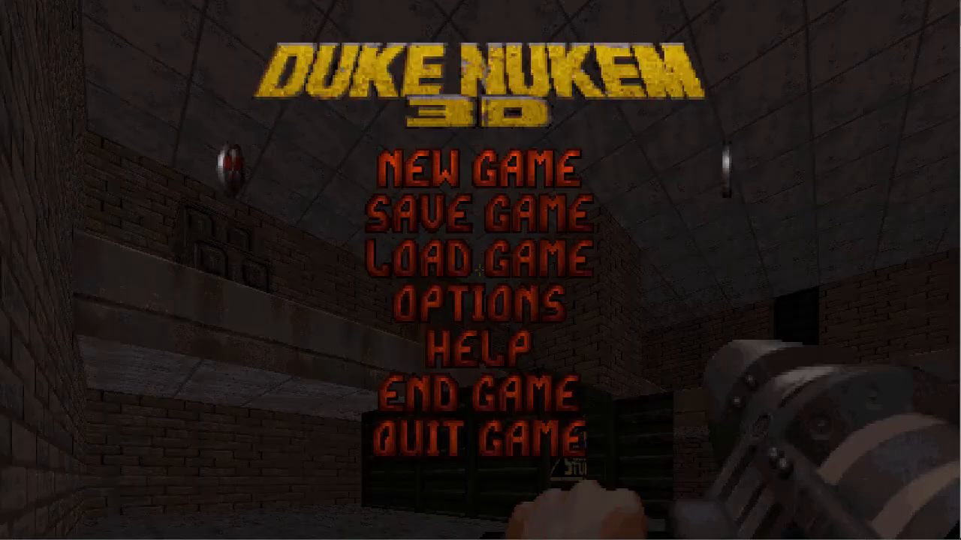
key("Up")
key("Return")
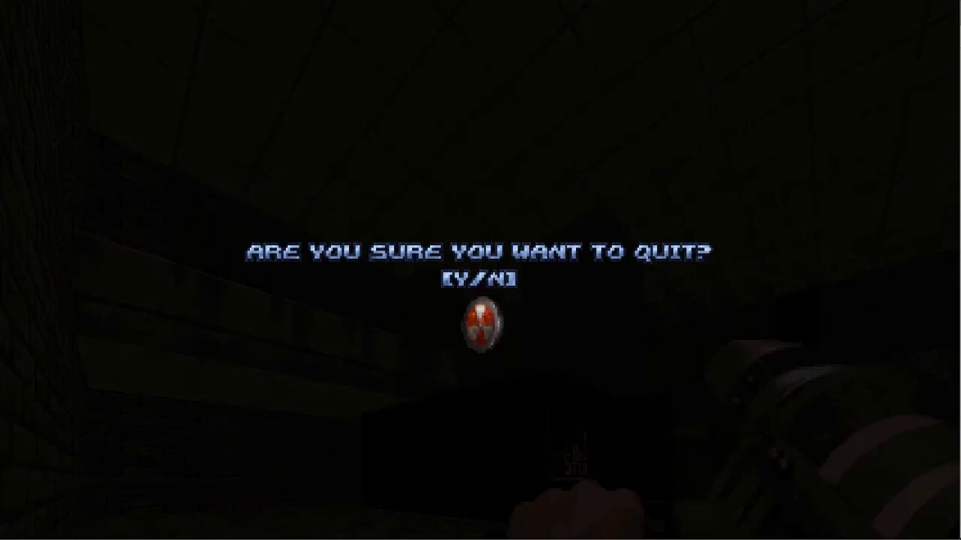
key("y")
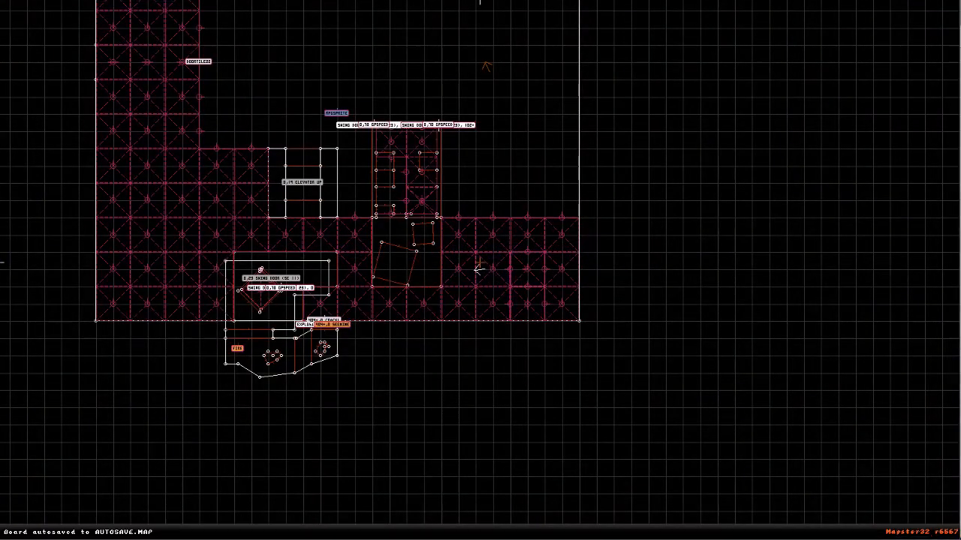
Draw a sector line joining the elevator shaft's corner to the nearest corner of the container along the walkway's edge.
scroll(560, 201, "up", 4)
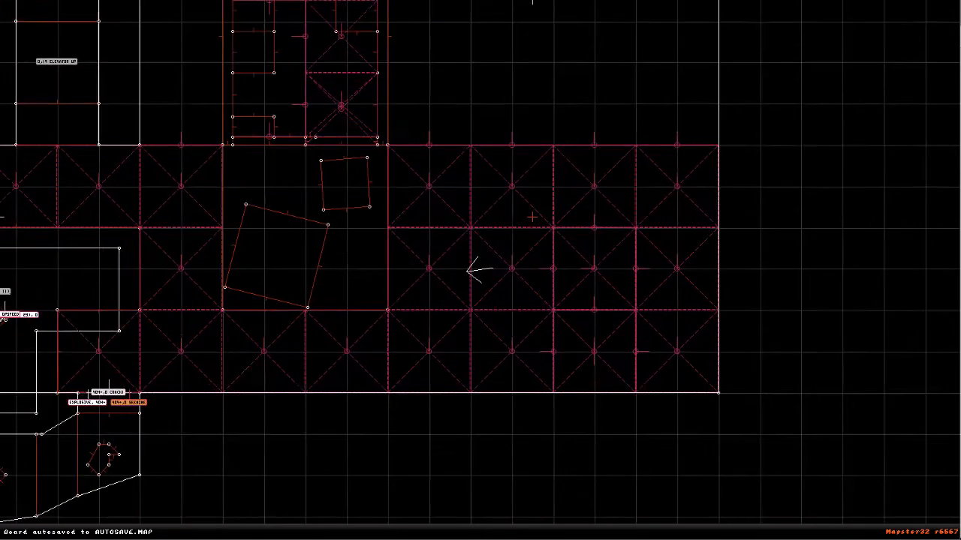
key("space")
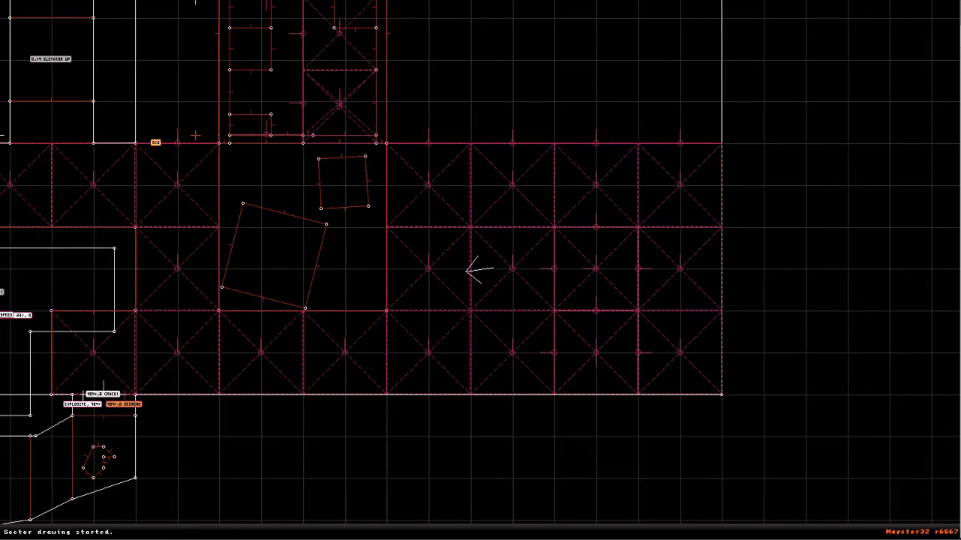
key("space")
key("space")
scroll(551, 141, "down", 4)
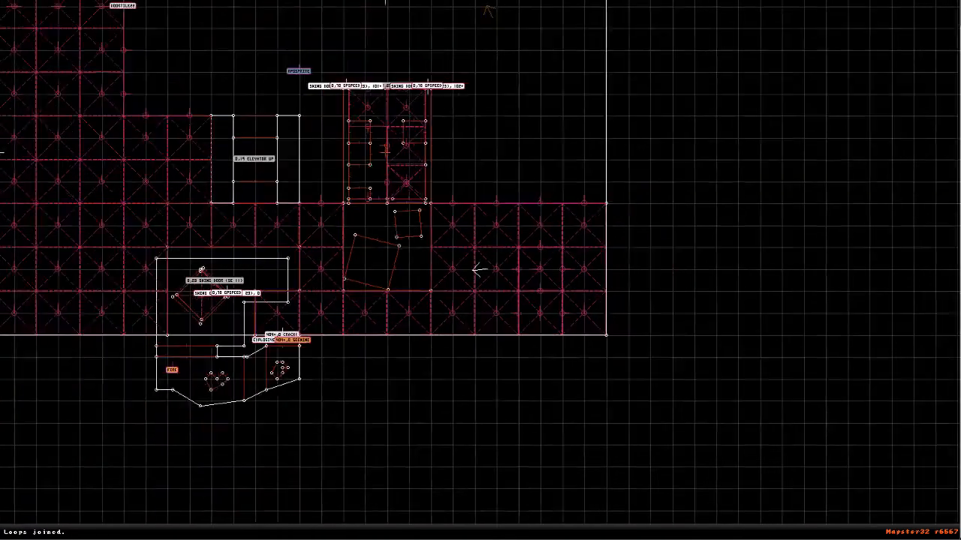
Examine the western walkway and the area around the elevator shaft in the 2D map.
right_click_drag(386, 152, 200, 173)
scroll(479, 270, "up", 3)
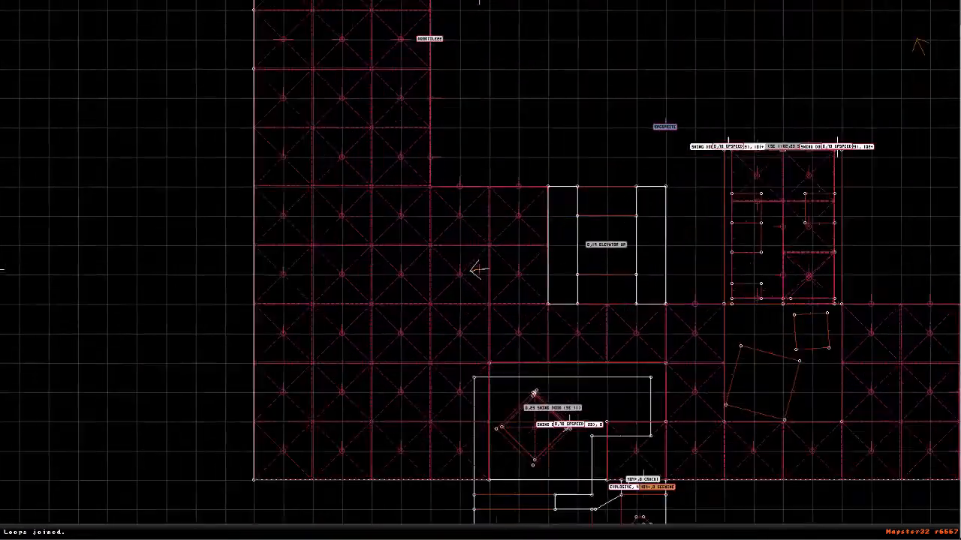
scroll(479, 270, "up", 1)
right_click_drag(479, 270, 575, 52)
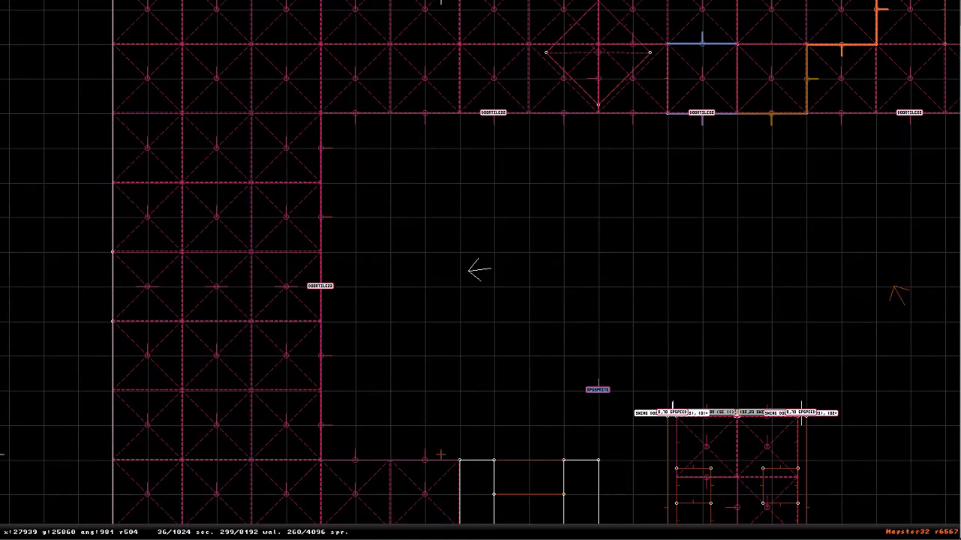
right_click_drag(461, 460, 392, 520)
right_click_drag(479, 268, 480, 244)
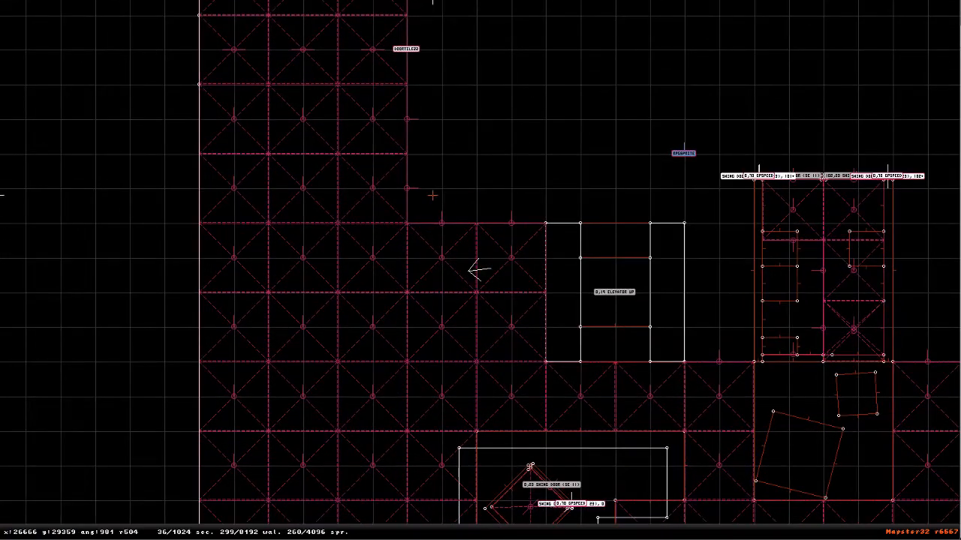
Draw a sector line from the elevator shaft's corner along the western walkway's edge to the walkway's inner northwest corner.
right_click_drag(491, 200, 481, 271)
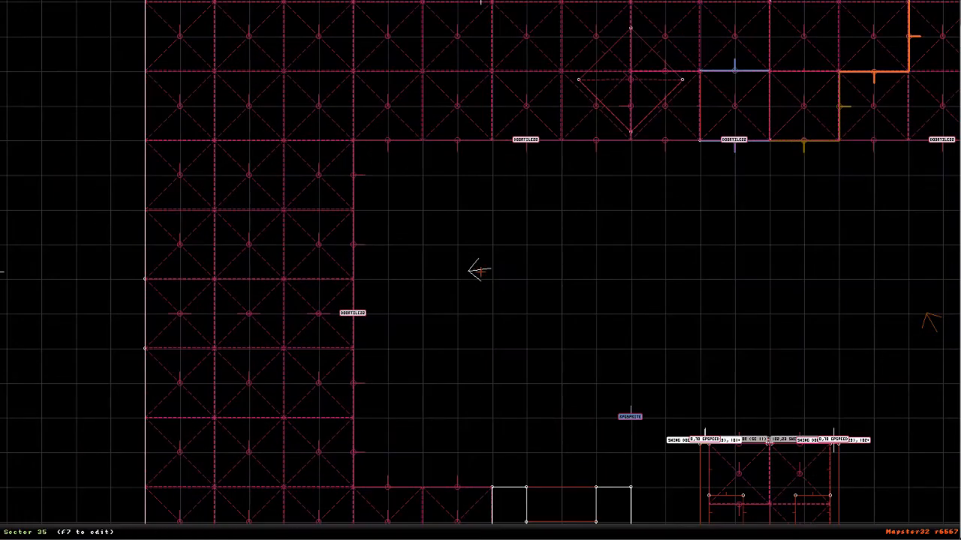
key("KP_Enter")
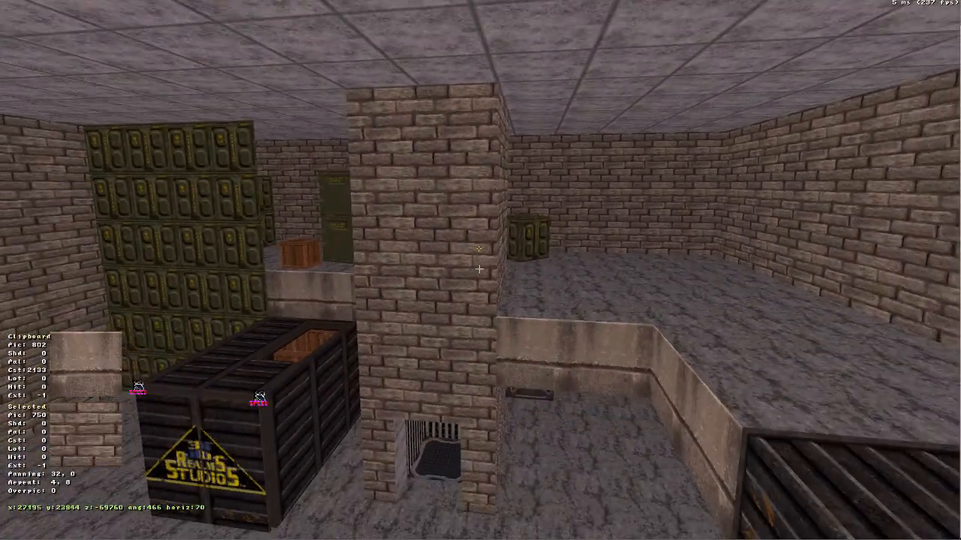
key("Up")
key("KP_Enter")
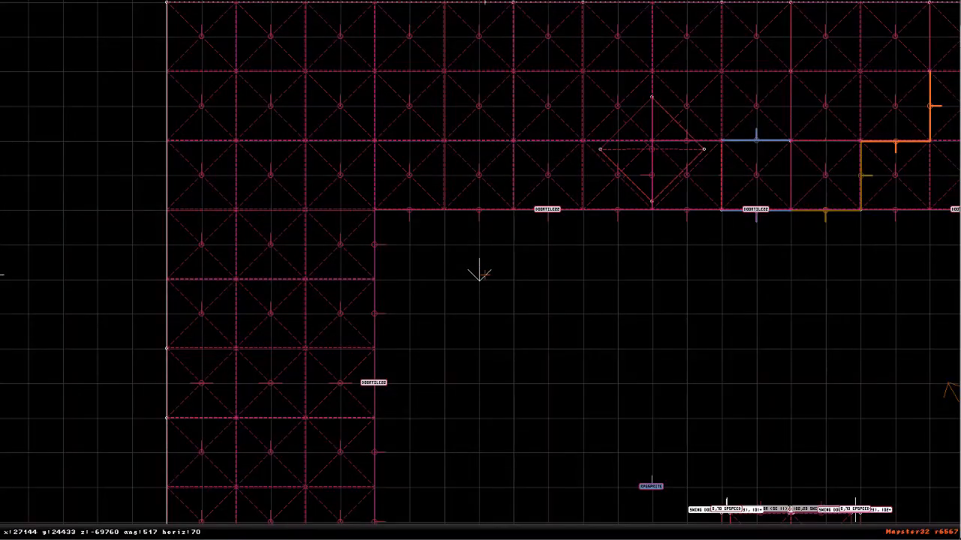
right_click_drag(485, 275, 480, 271)
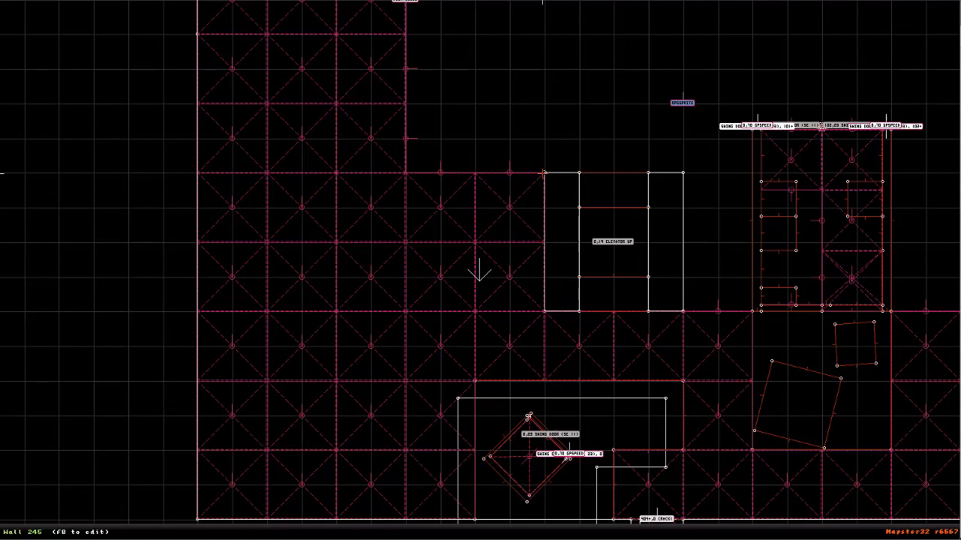
right_click_drag(543, 173, 478, 269)
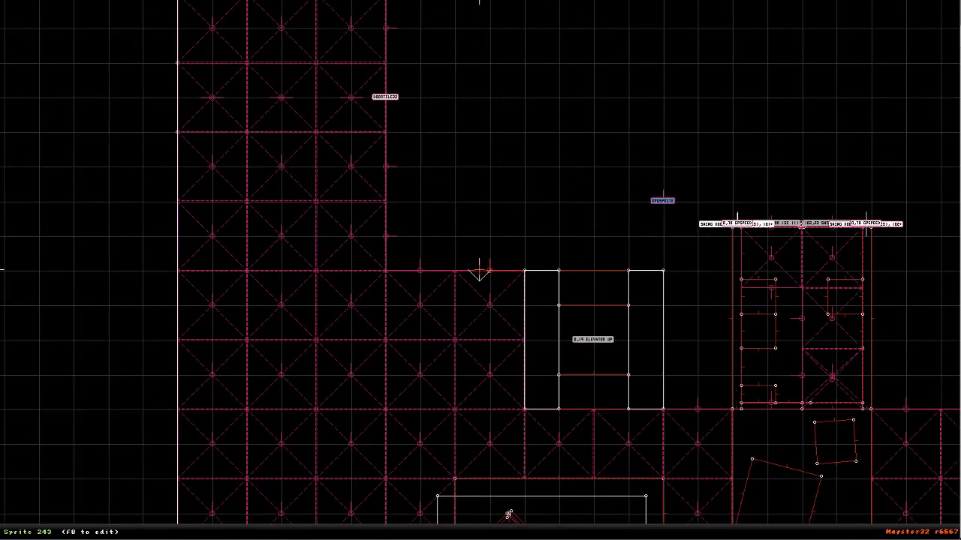
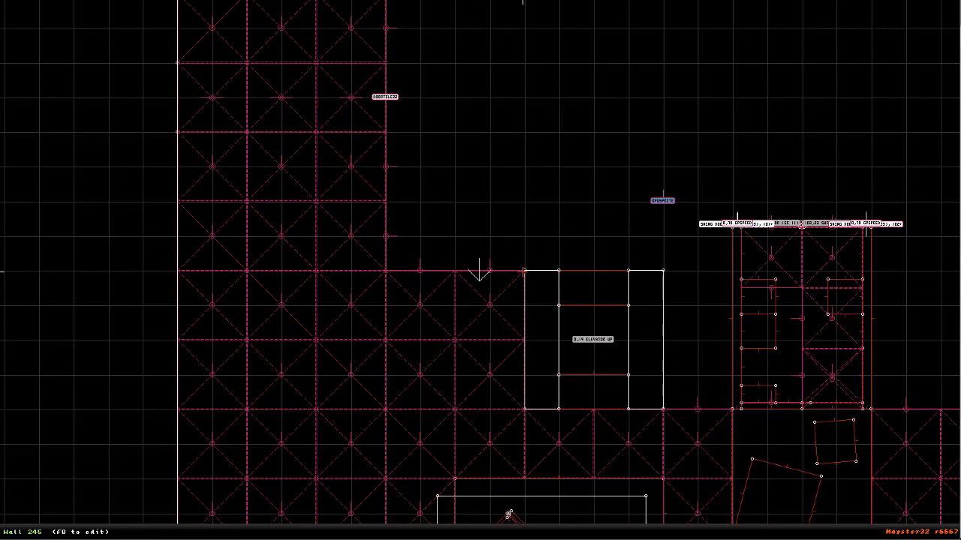
right_click_drag(506, 234, 470, 442)
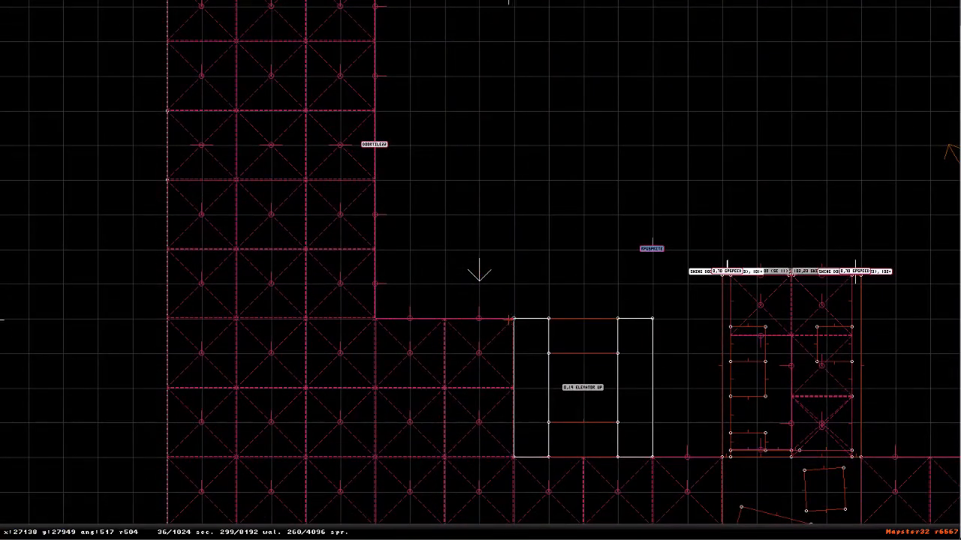
key("space")
key("space")
right_click_drag(405, 6, 472, 276)
key("BackSpace")
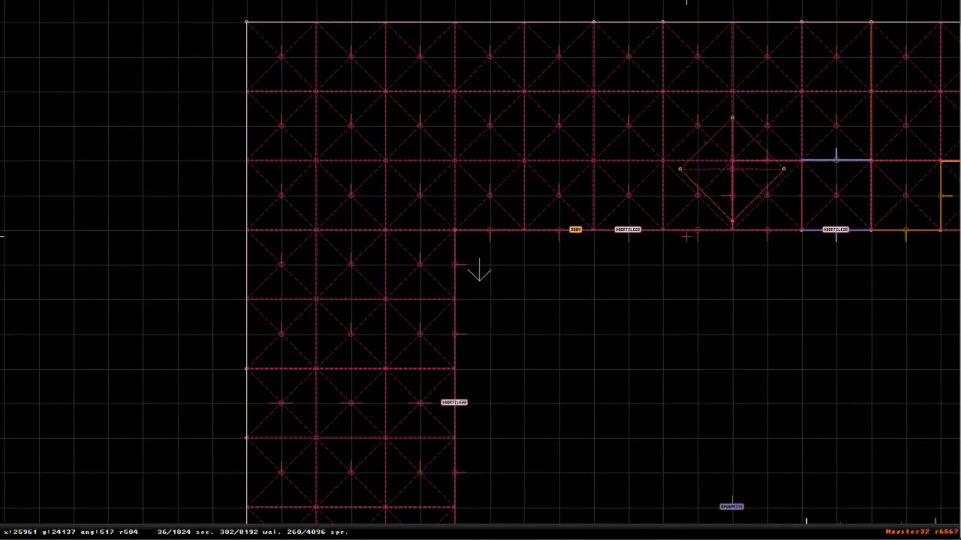
Continue the line along the northern walkway's inner edge to the room's east wall, splitting the sector.
right_click_drag(789, 236, 545, 277)
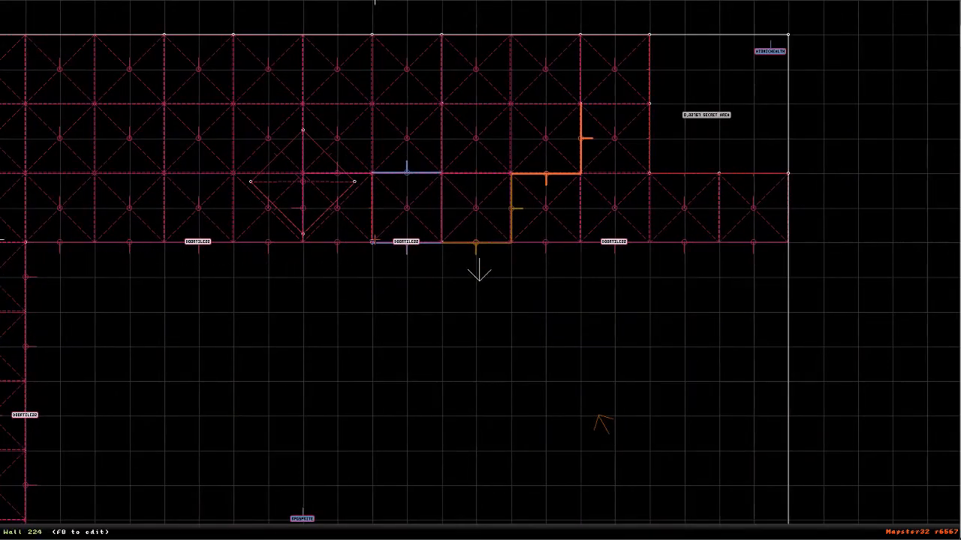
key("space")
key("space")
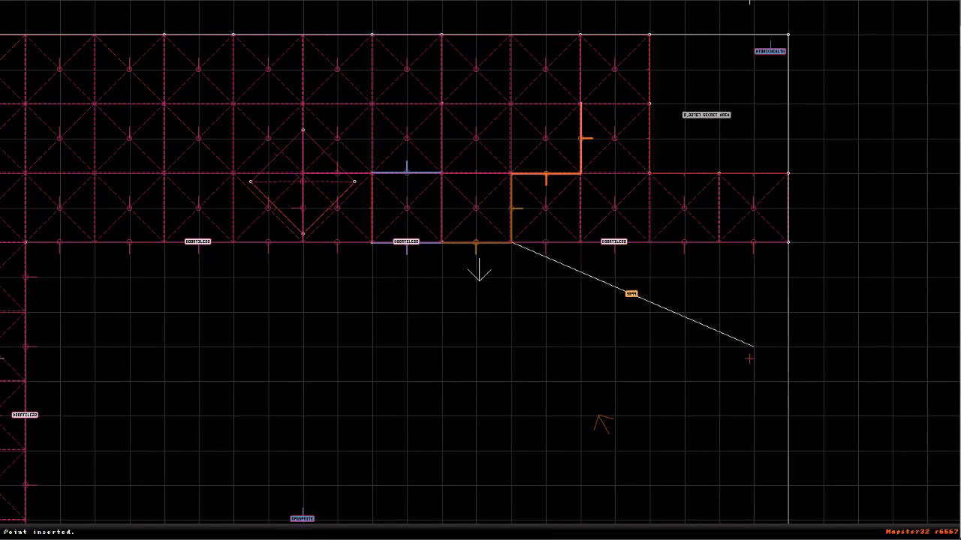
key("space")
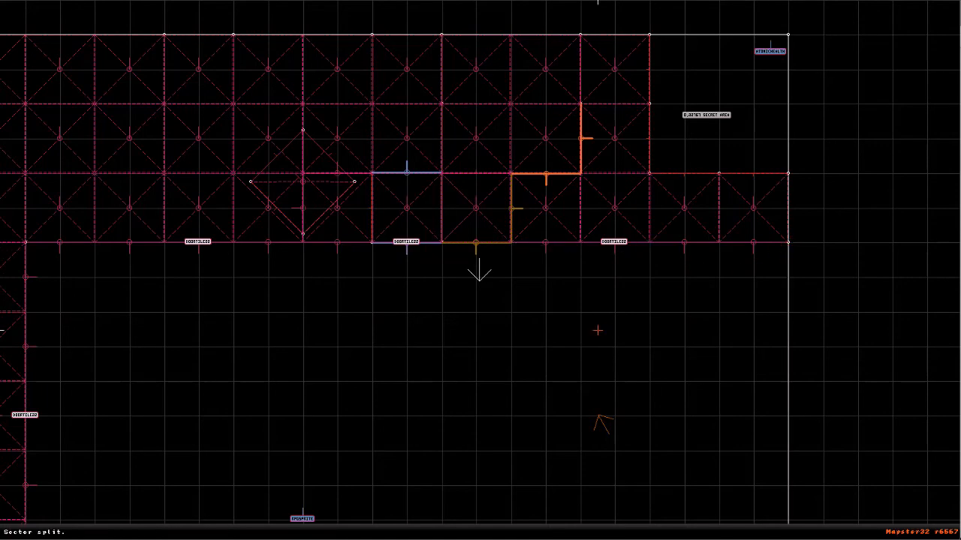
Darken the floor of the split-off outer sector under the walkway to shade 2 and copy its properties.
key("KP_Enter")
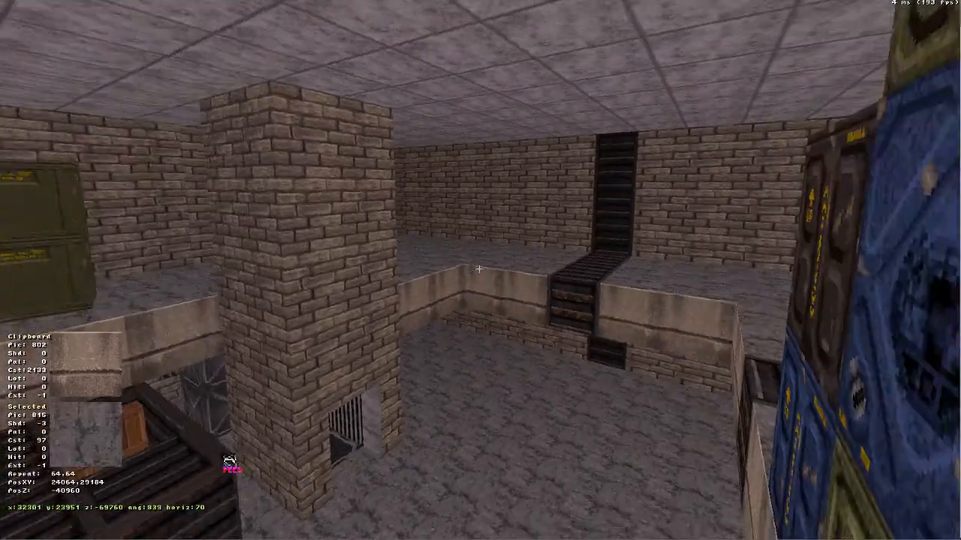
key("Down")
key("Down")
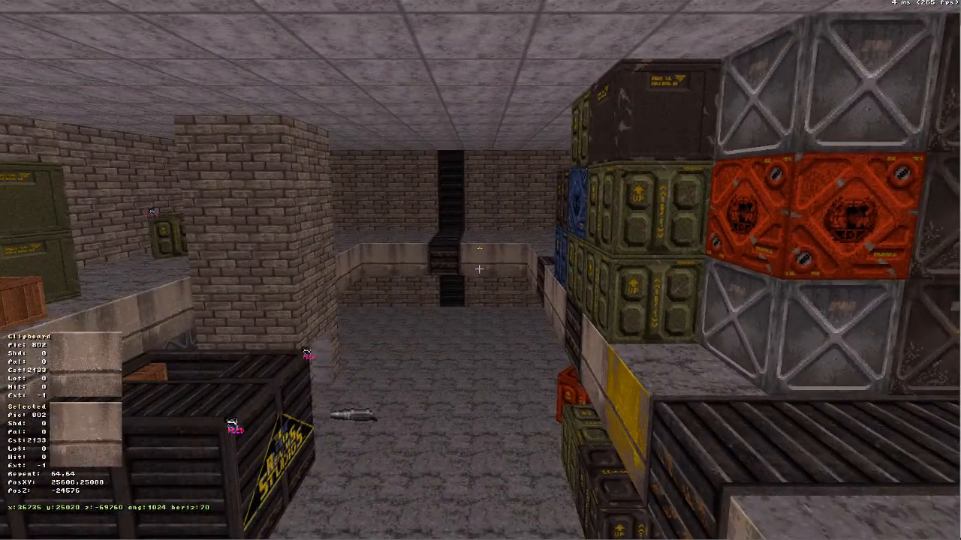
key("Up")
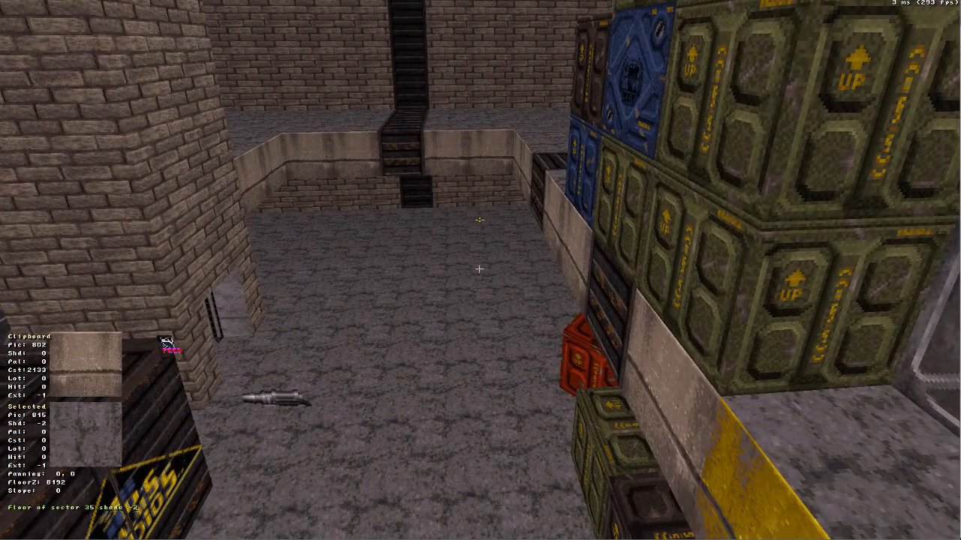
key("Tab")
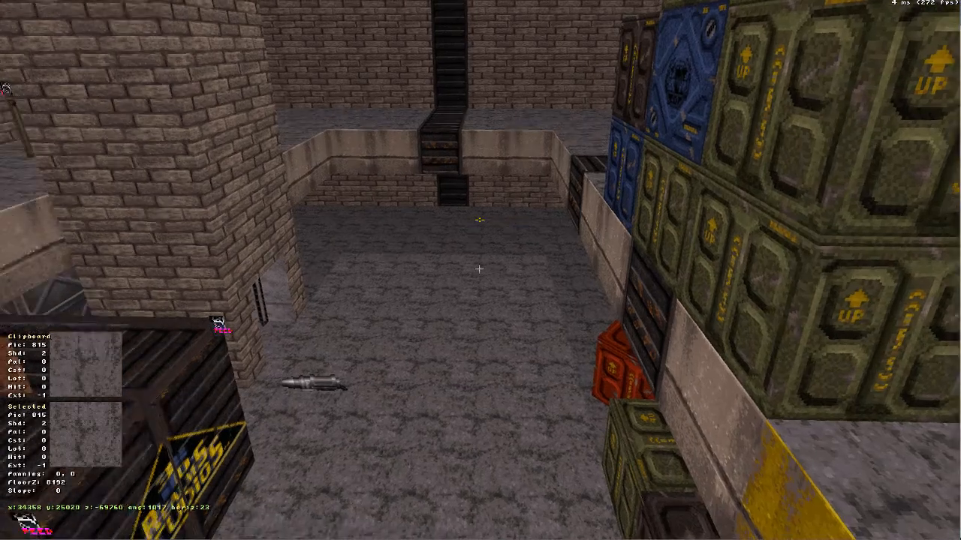
Apply the copied shade of 2 to the brick walls and grille strips around the outer sector.
key("Up")
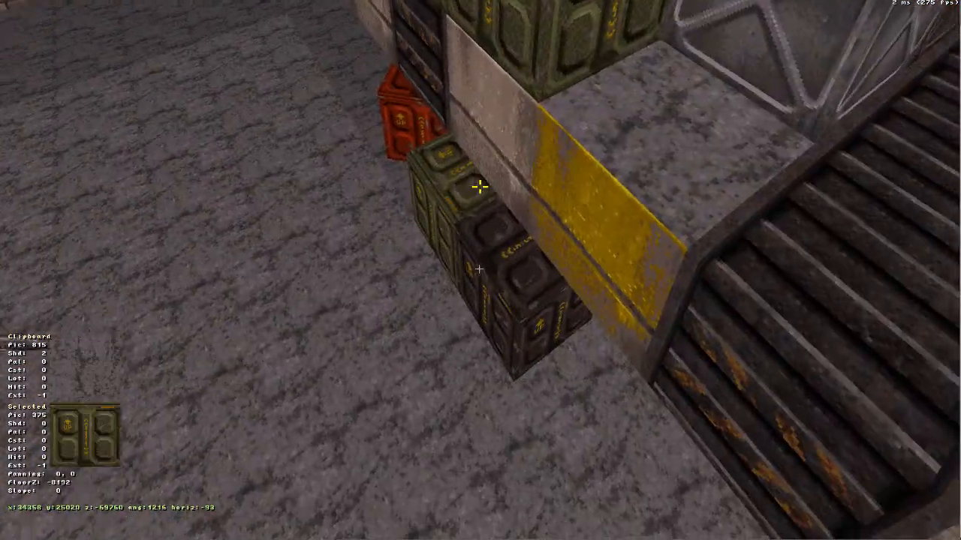
key("z")
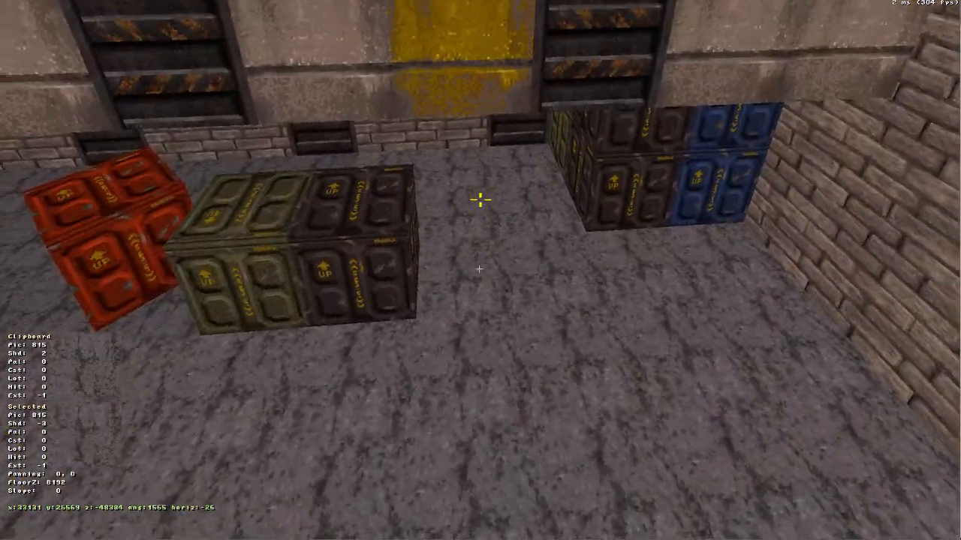
key("shift+Return")
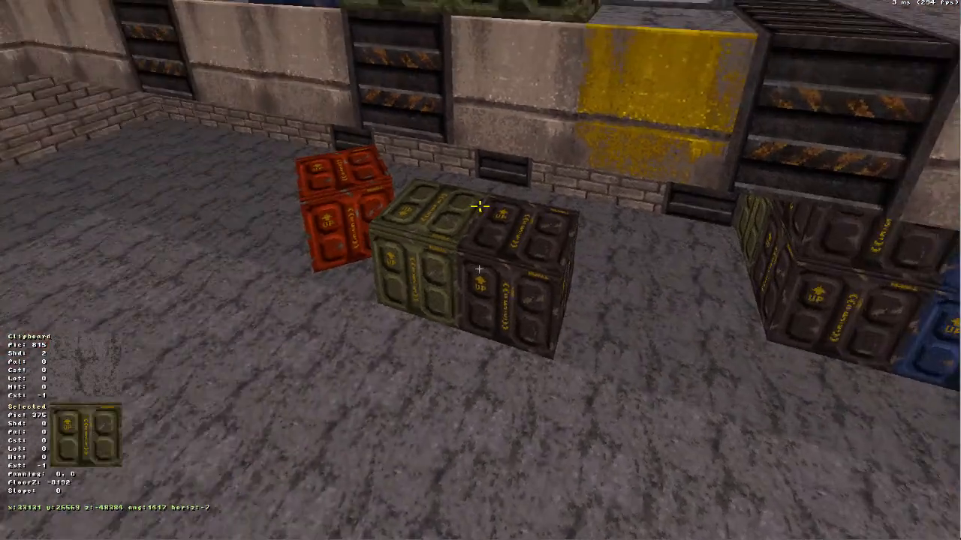
key("z")
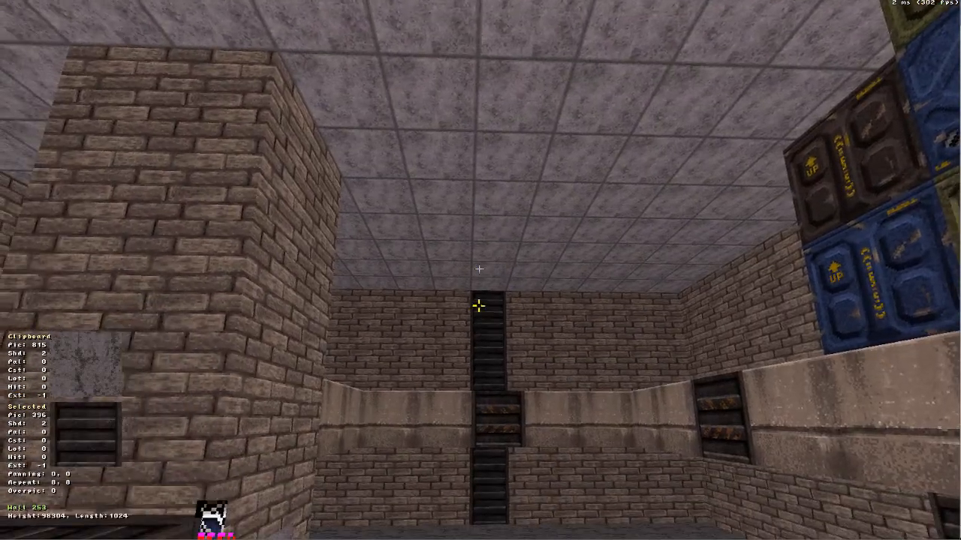
key("shift+Return")
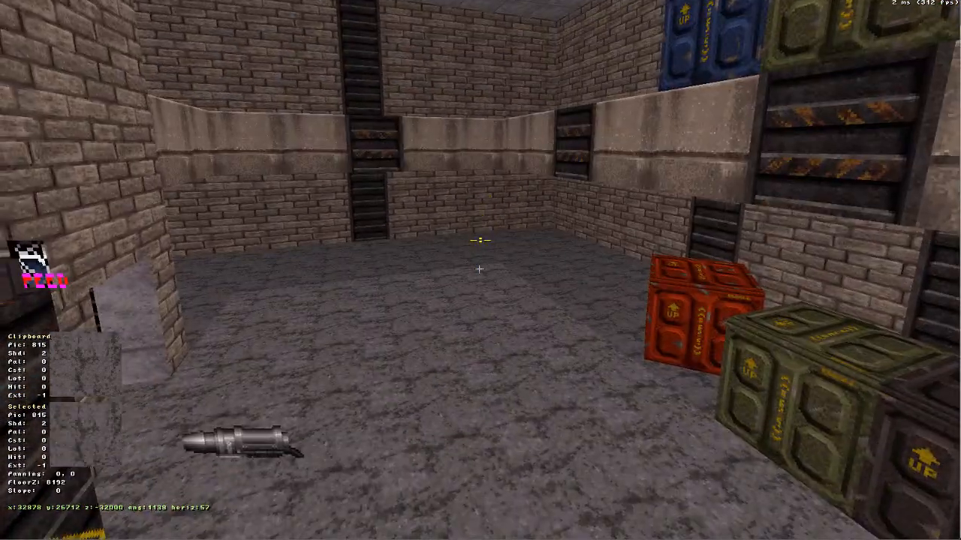
Paste the copied shade onto the upper brick wall near the stacked crates.
key("Down")
left_click(479, 269)
key("Up")
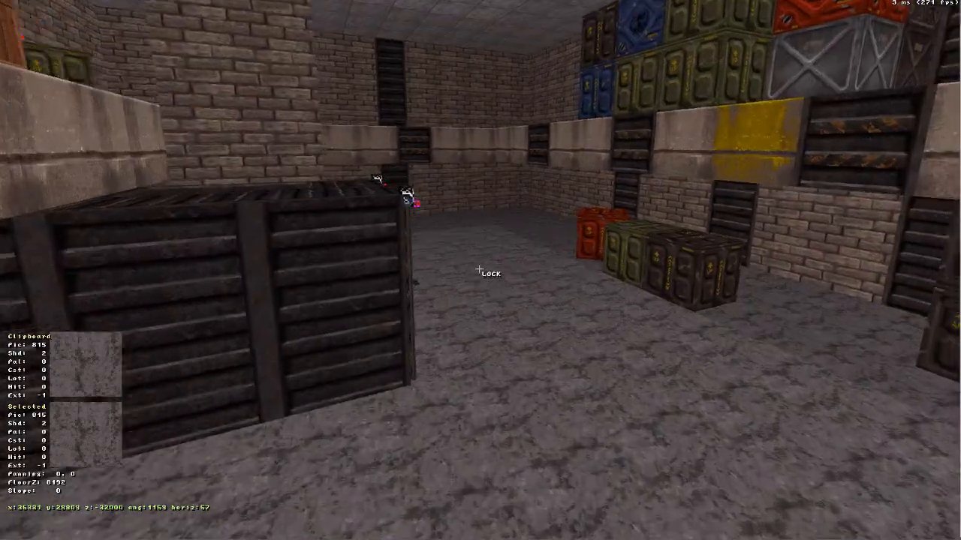
key("Down")
key("Up")
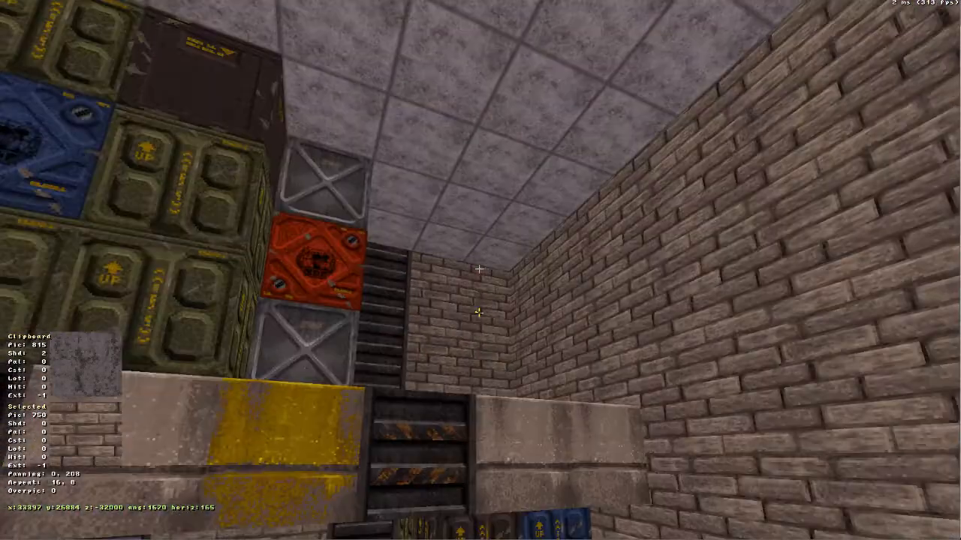
key("shift+Return")
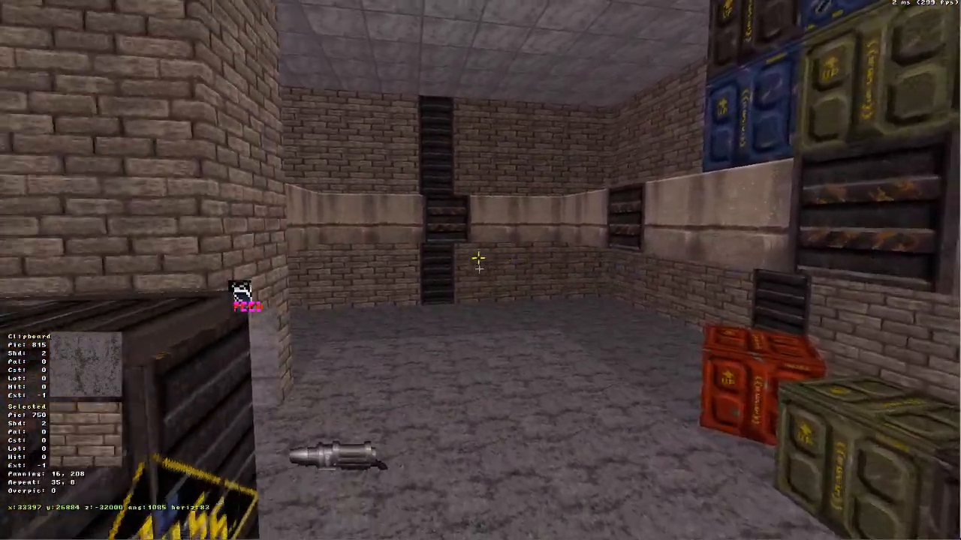
Apply the copied shade of 2 to the remaining outer surfaces, including the ceiling above the walkway by the green crates.
key("comma")
key("a")
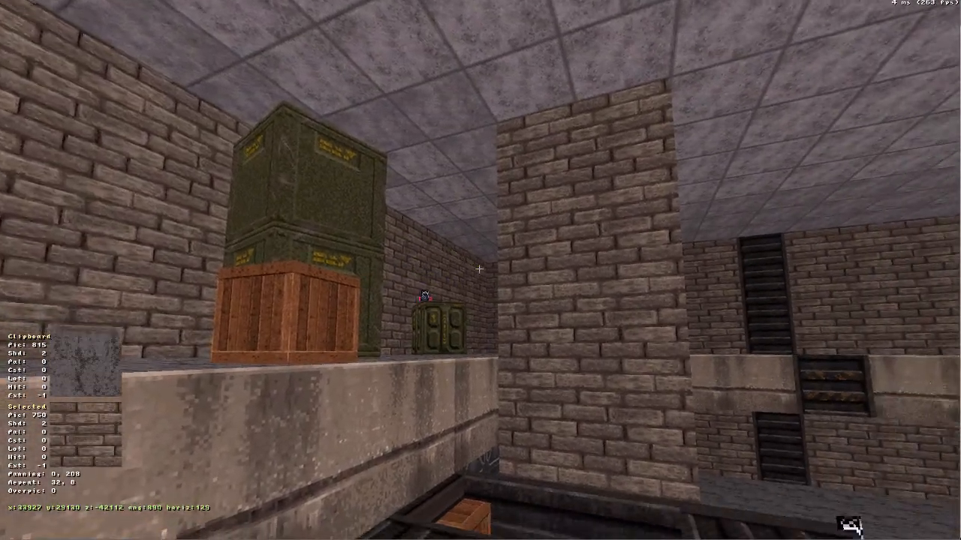
key("shift+Return")
key("period")
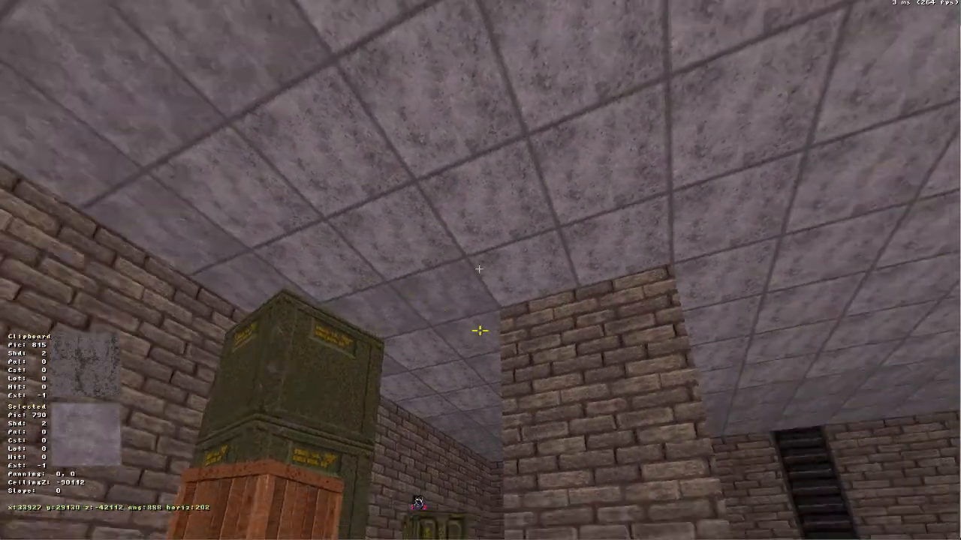
left_click_drag(479, 269, 479, 268)
key("Up")
key("Down")
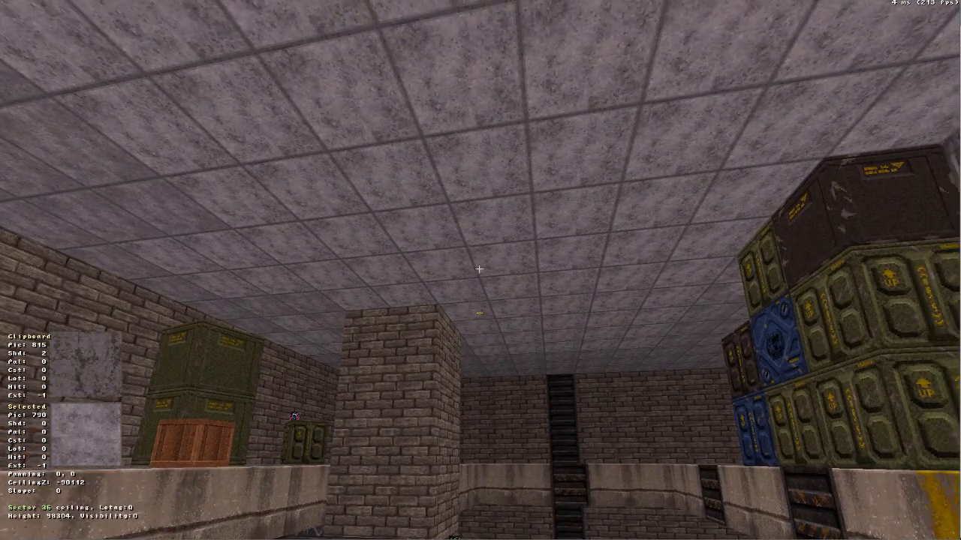
Make the room's central ceiling parallaxed and raise it to a height of -107520.
key("KP_Enter")
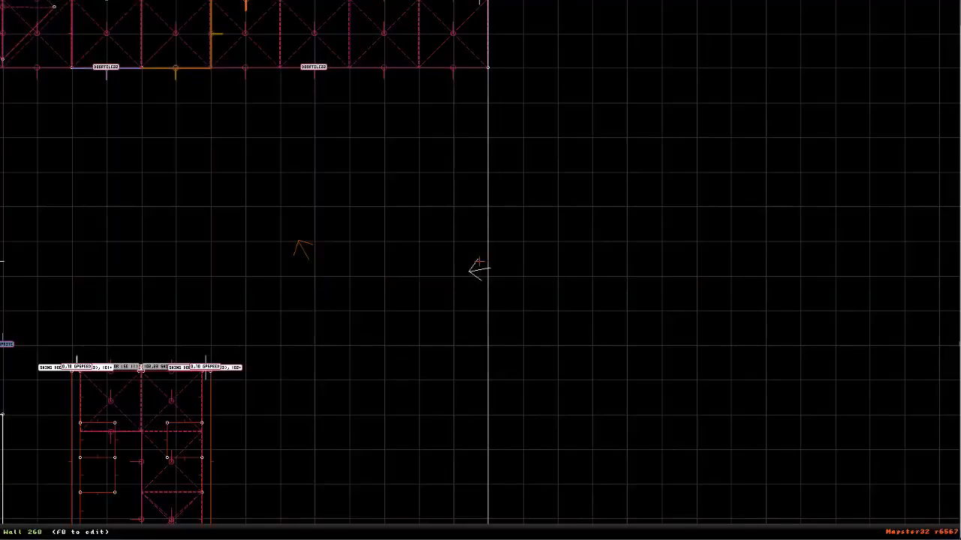
key("KP_Enter")
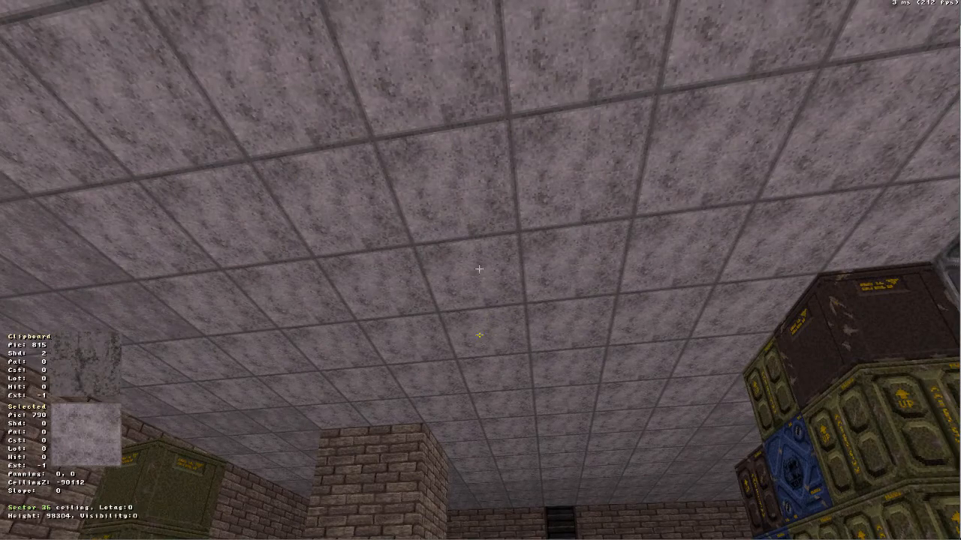
key("p")
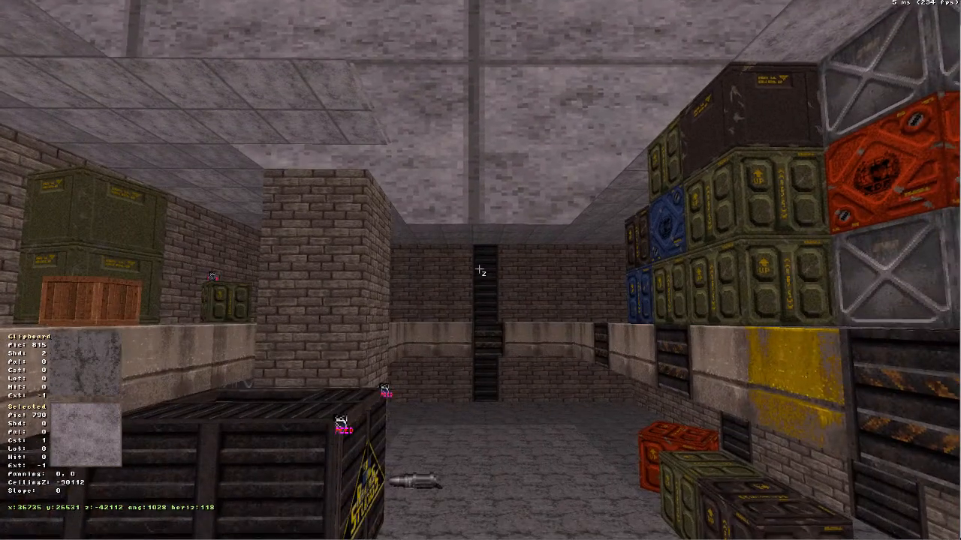
key("Page_Up")
key("Page_Up")
key("Page_Up")
key("Page_Up")
key("Page_Up")
key("Page_Up")
key("Page_Up")
key("Page_Up")
key("Page_Up")
key("Page_Up")
key("Page_Up")
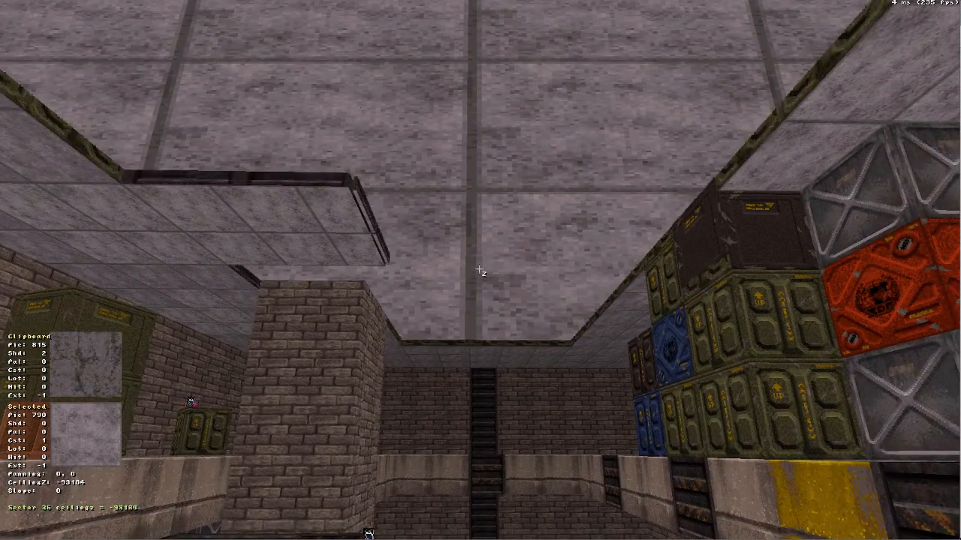
key("Page_Up")
key("Page_Up")
key("Page_Up")
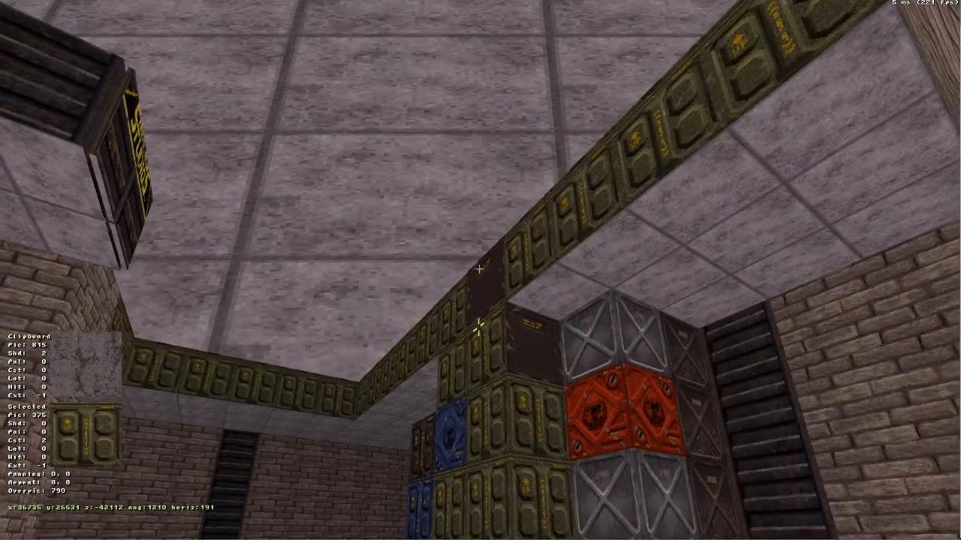
left_click_drag(479, 269, 479, 270, "ctrl")
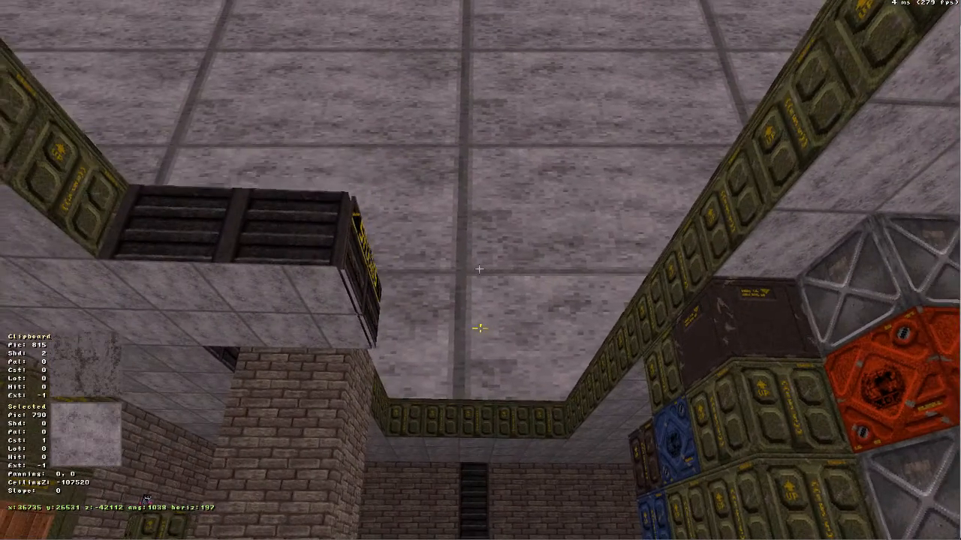
Raise the central parallaxed ceiling further, to a height of -116736.
key("Page_Up")
key("Page_Up")
key("Page_Up")
key("Page_Up")
key("Page_Up")
key("Page_Up")
key("Page_Up")
key("Page_Up")
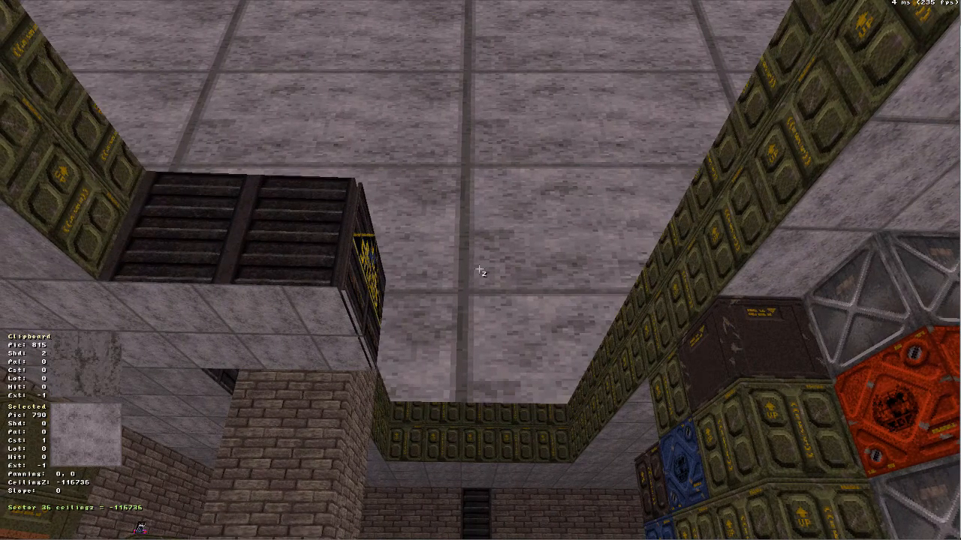
Lower the central parallaxed ceiling to a height of -106496.
key("Page_Down")
key("Page_Down")
key("Page_Down")
key("Page_Down")
key("Page_Down")
key("Page_Down")
key("Page_Down")
key("Page_Down")
key("Page_Down")
key("Page_Down")
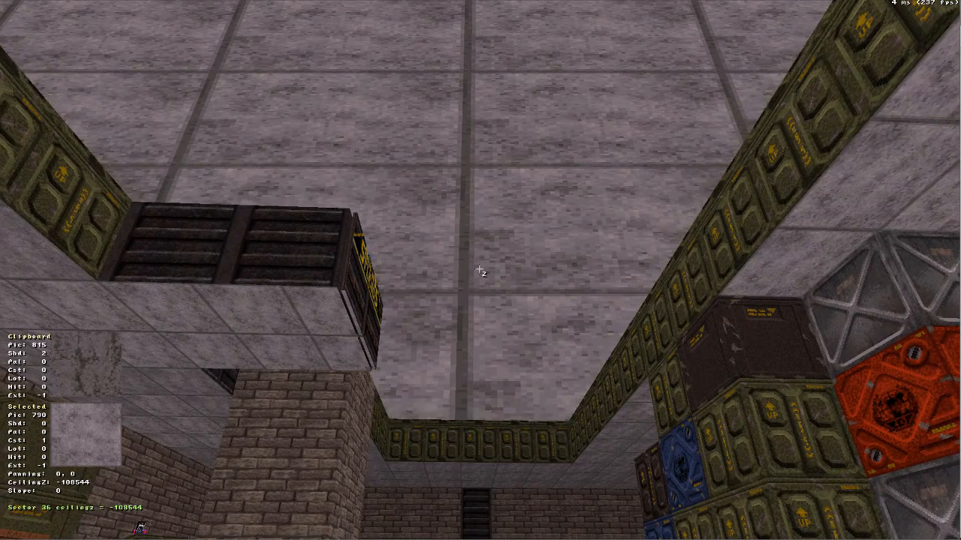
key("a")
key("comma")
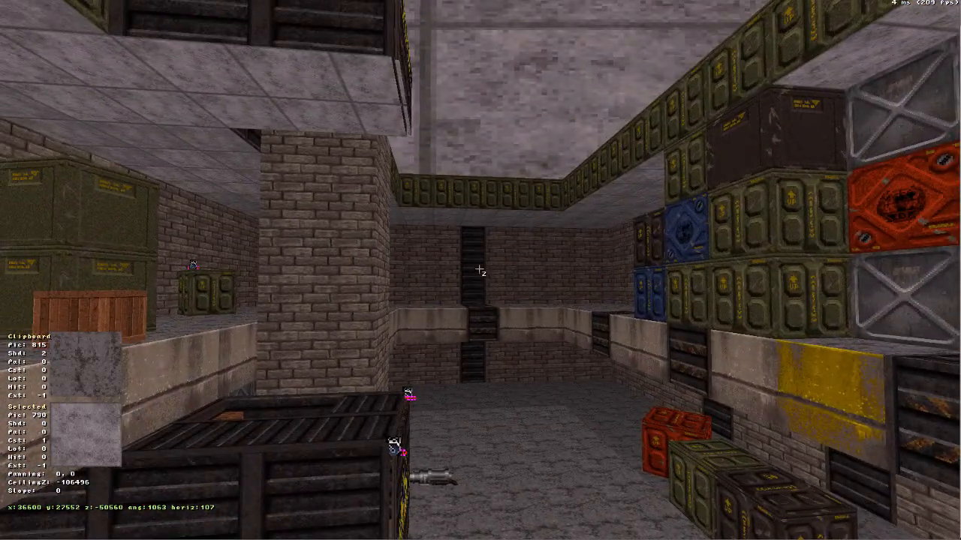
Try making the low ceiling section with the black side walls next to the brick pillar parallaxed.
key("period")
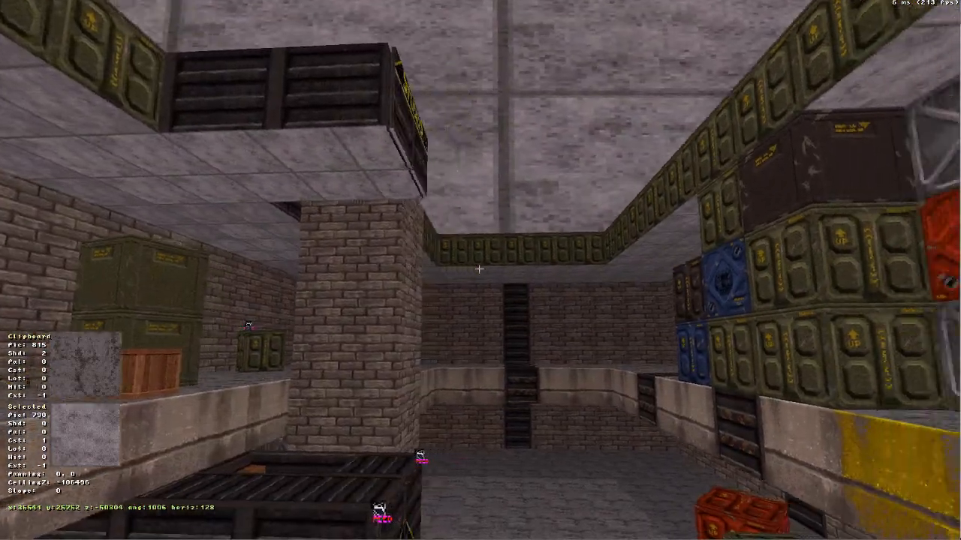
key("comma")
key("a")
key("period")
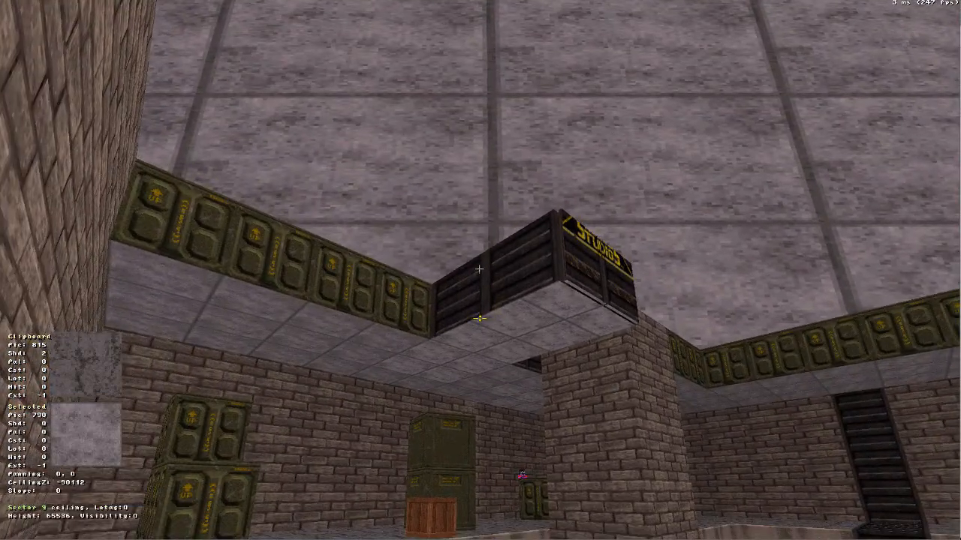
key("p")
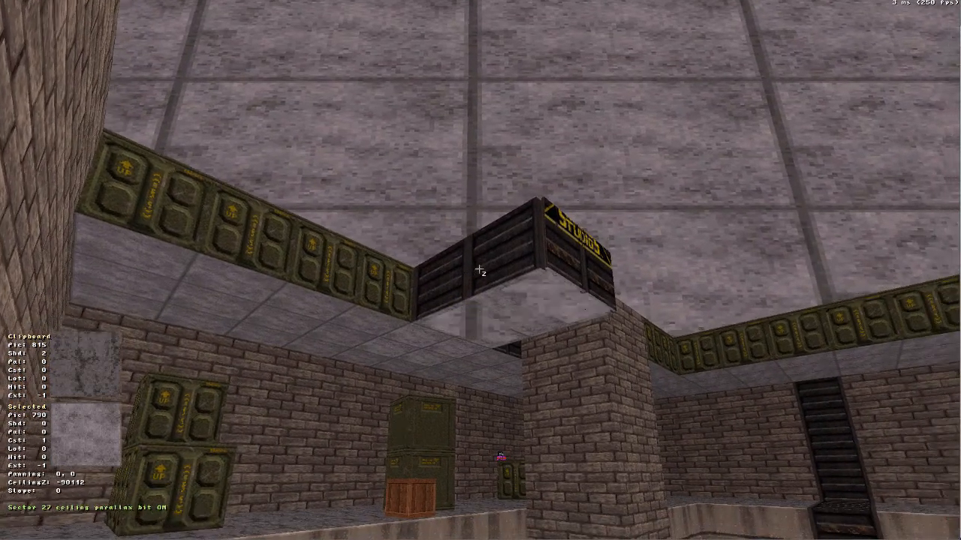
key("Up")
key("Down")
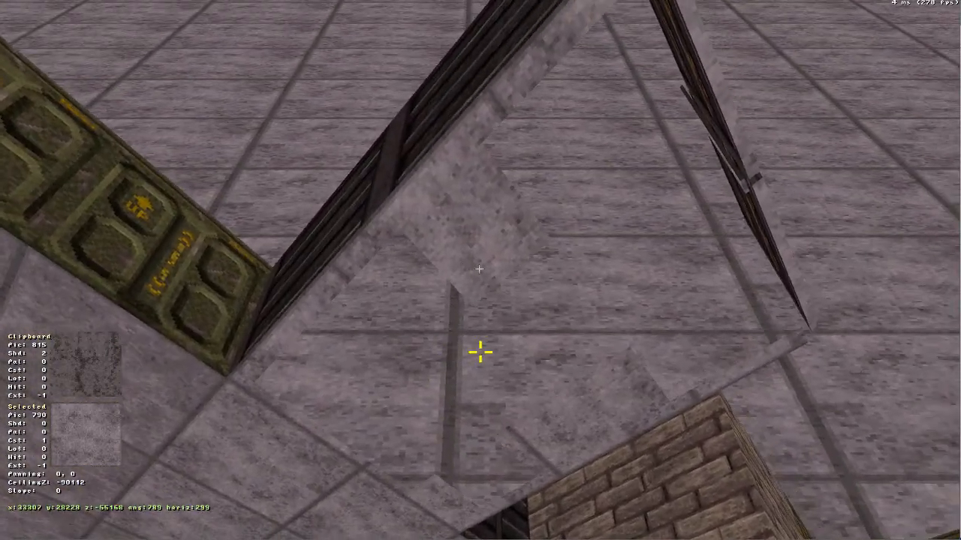
key("p")
Select the sectors of the black container area in the 2D map and raise their ceilings together to a height of -106496.
key("KP_Enter")
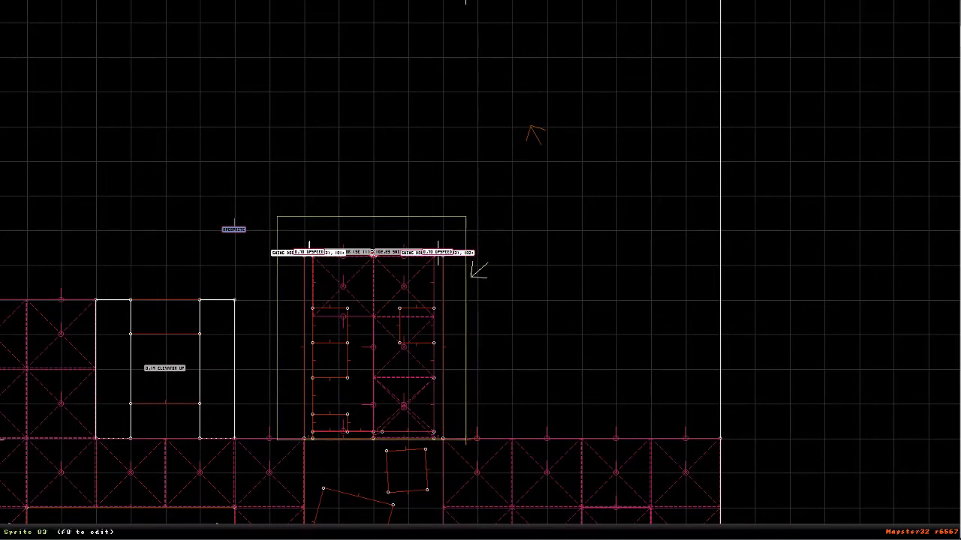
left_click_drag(452, 441, 451, 440, "alt")
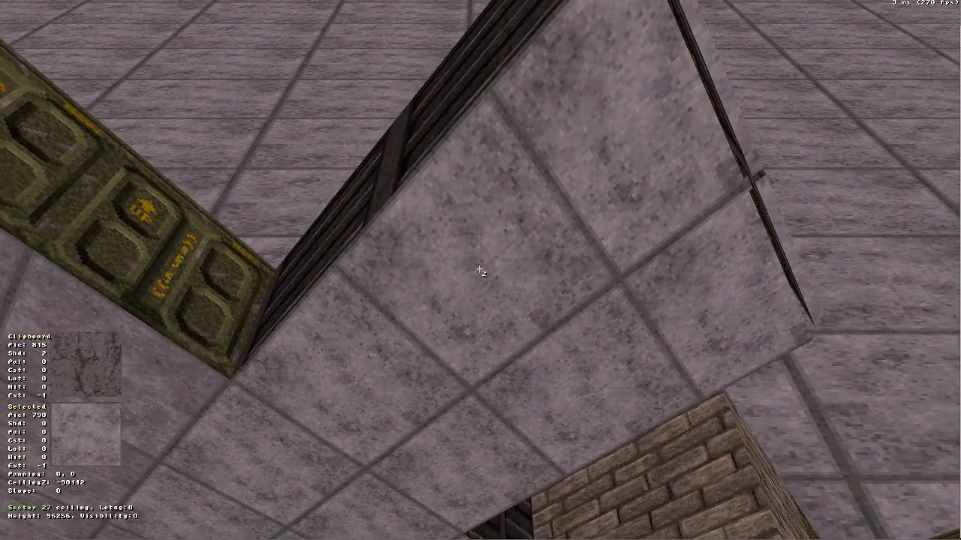
key("Page_Up")
key("Page_Up")
key("Page_Up")
key("Page_Up")
key("Page_Up")
key("Page_Up")
key("Page_Up")
key("Page_Up")
key("Page_Up")
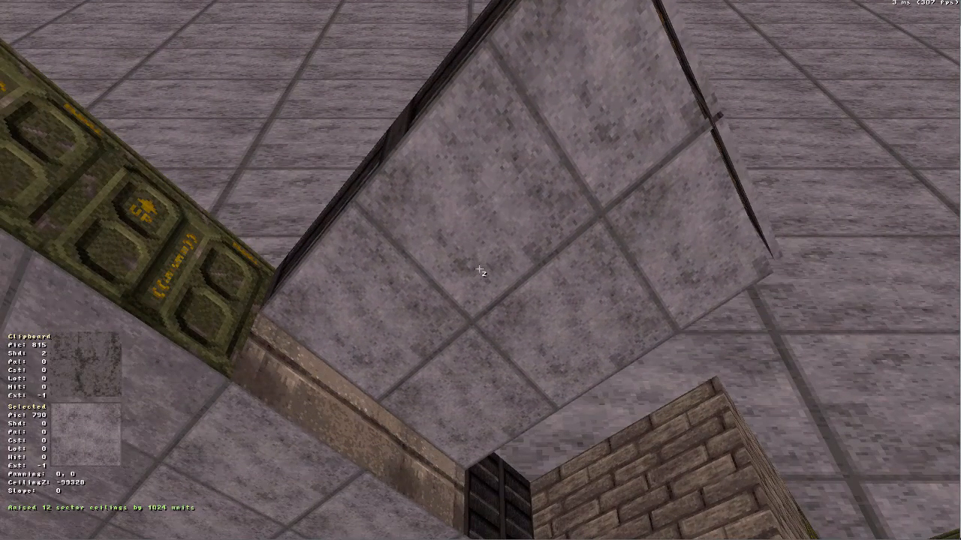
key("Page_Up")
key("Page_Up")
key("Page_Up")
key("Page_Up")
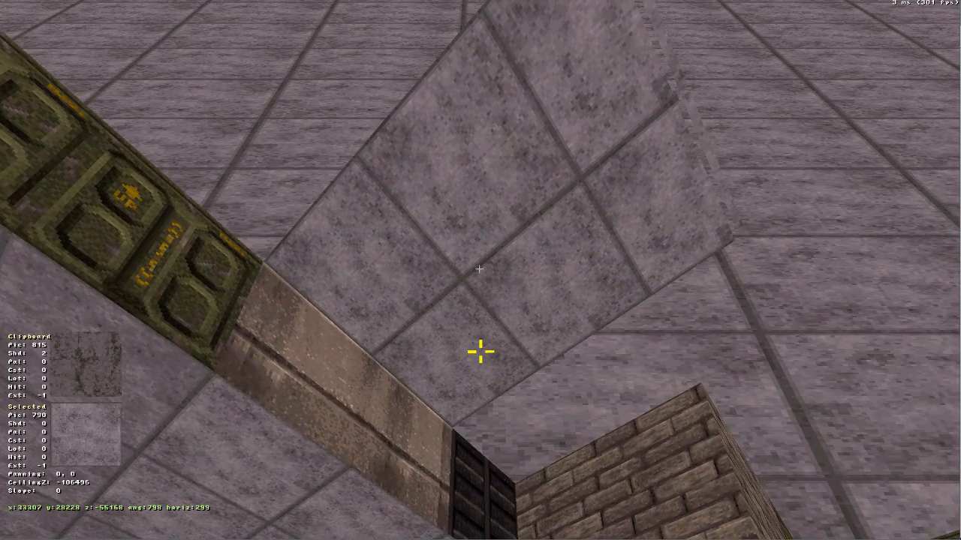
Make the raised ceiling section next to the brick pillar parallaxed like the central ceiling.
key("p")
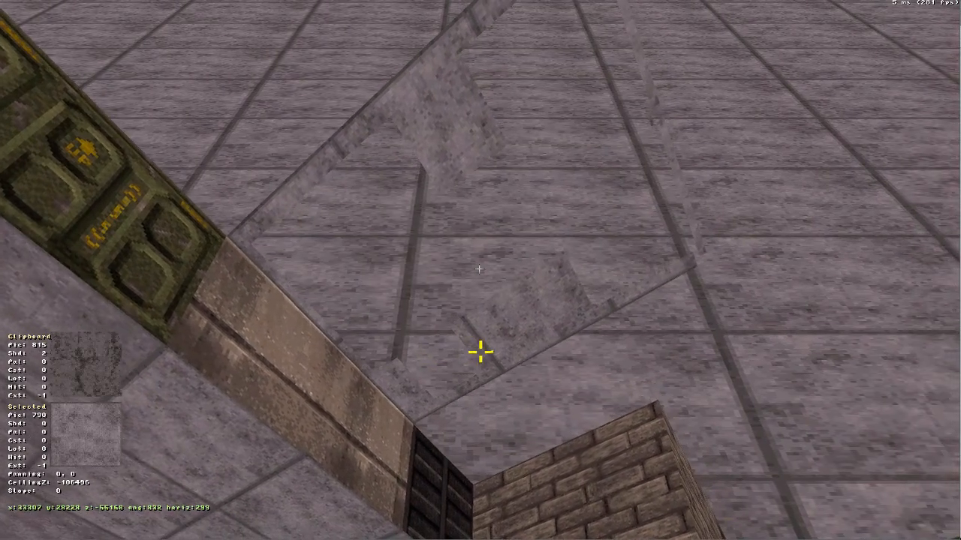
key("Down")
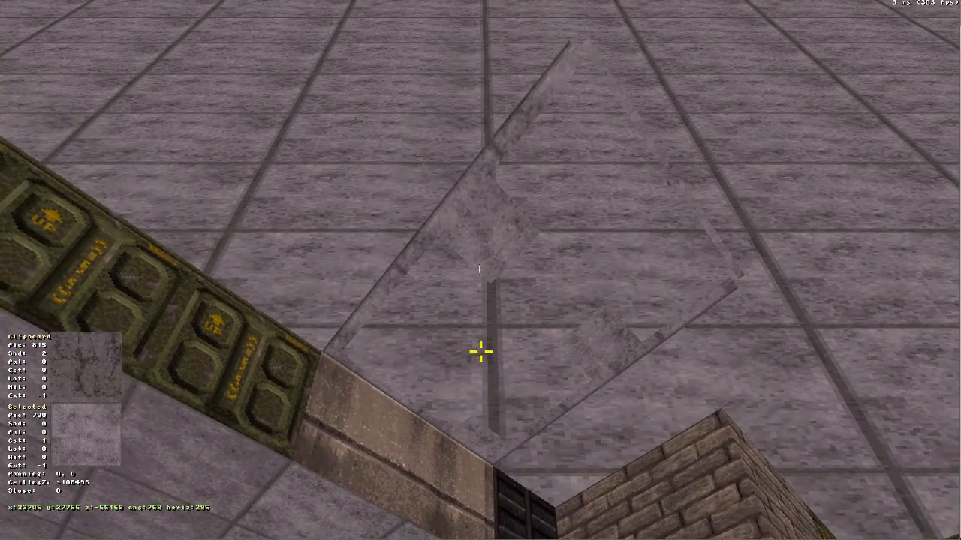
key("Down")
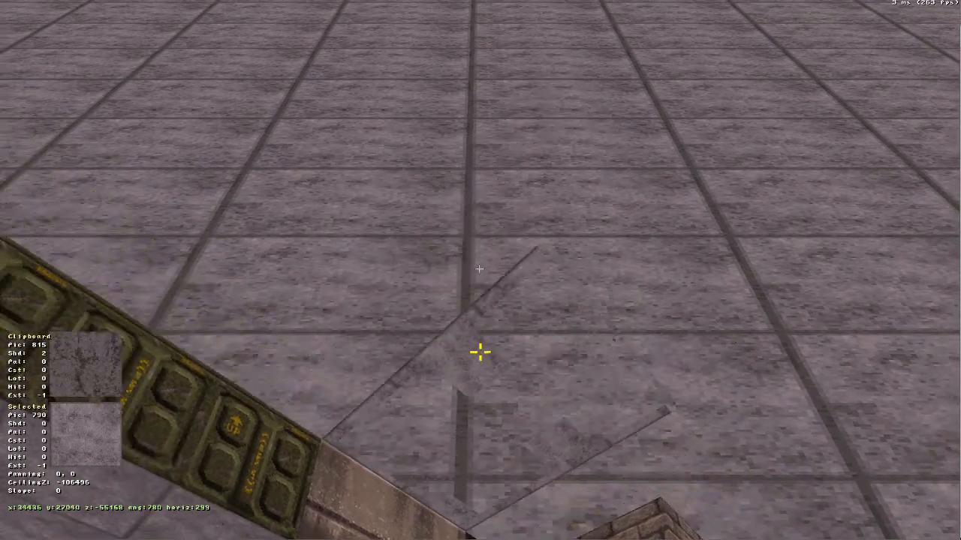
key("a")
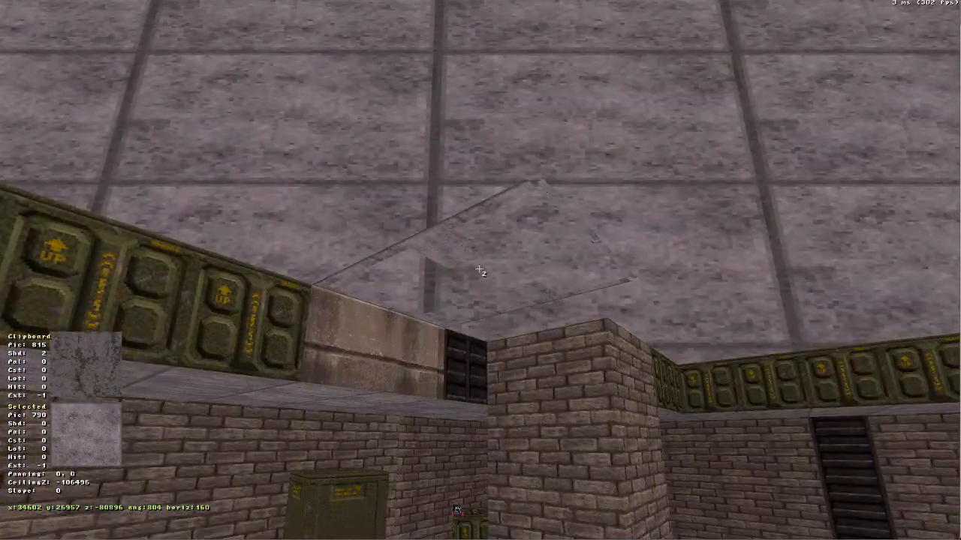
key("a")
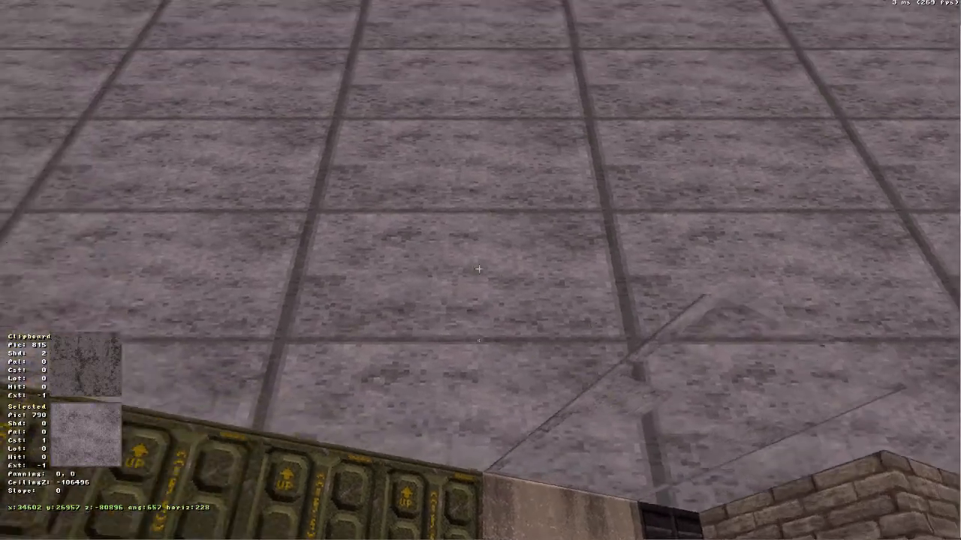
Turn on ceiling parallax for the neighbouring ceiling sectors above the main room.
key("p")
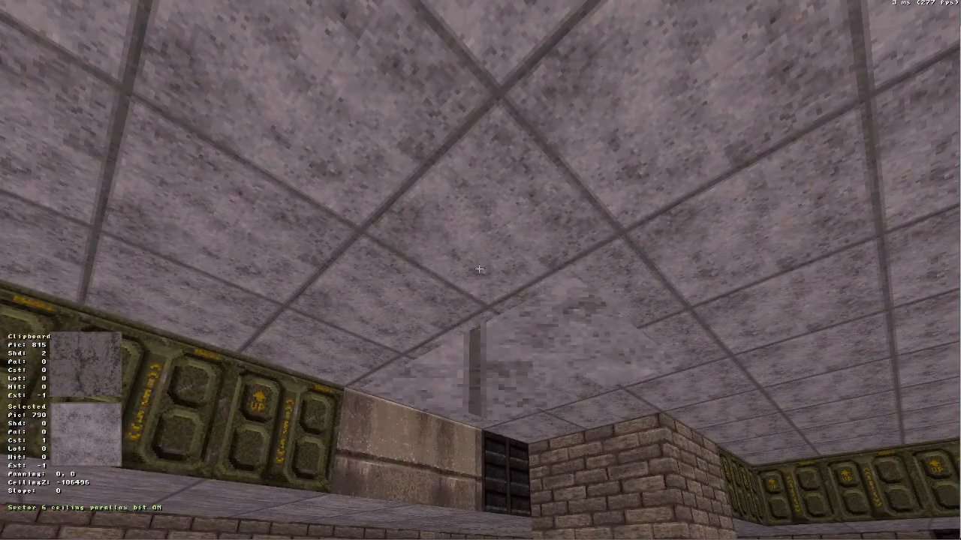
key("p")
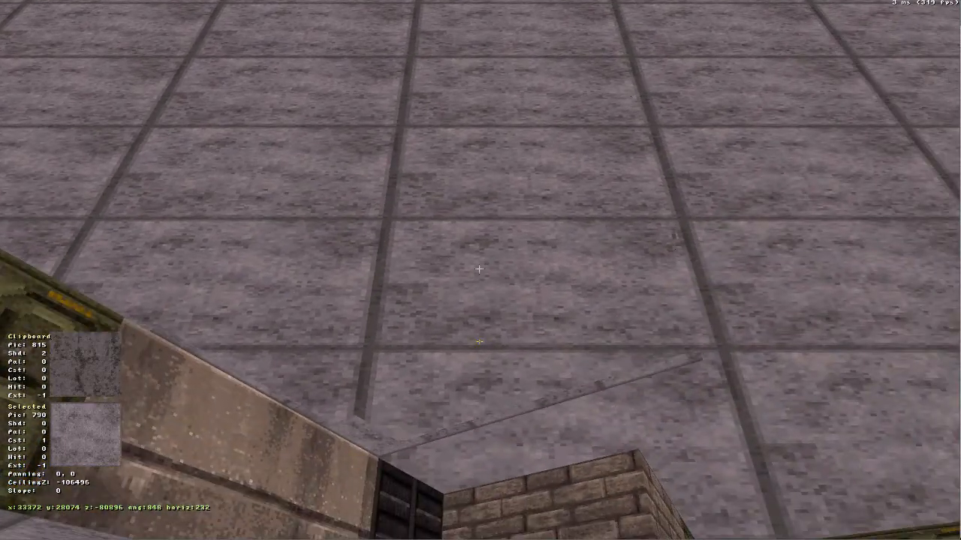
key("Up")
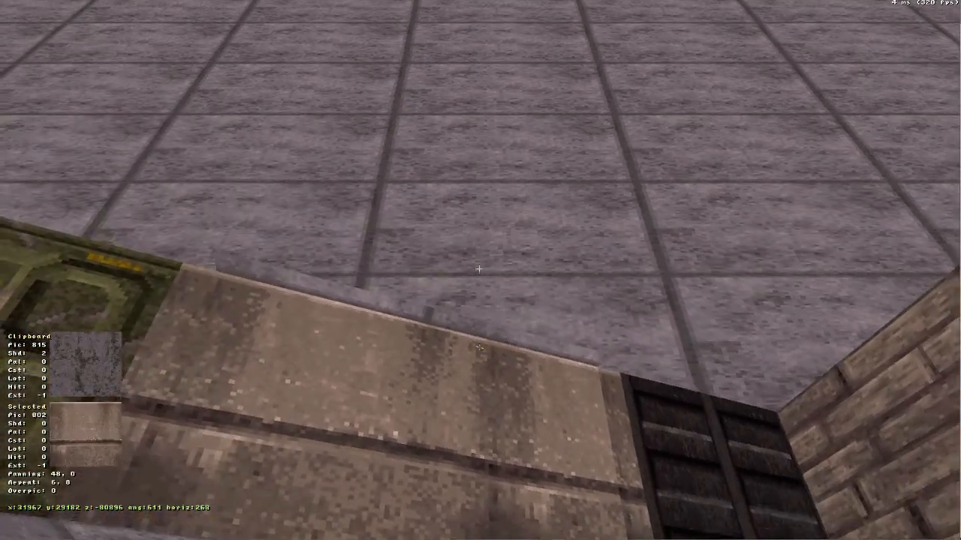
key("p")
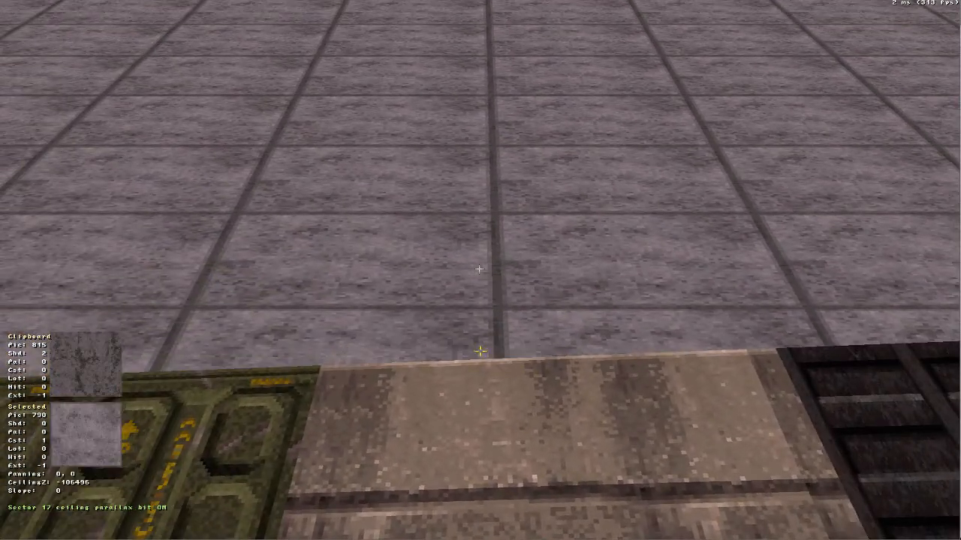
key("Up")
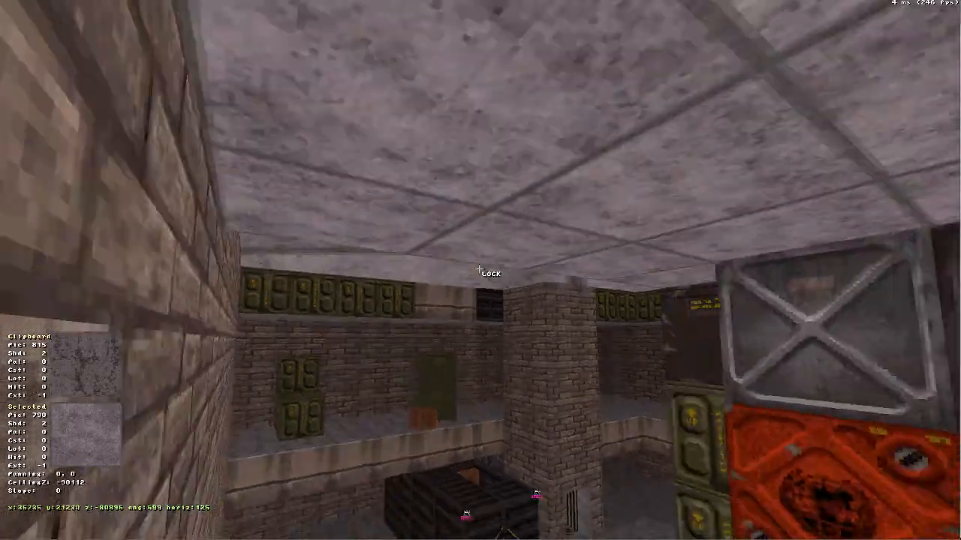
Copy concrete wall texture 802 and paste it over the green crate texture on the upper trim beside the brick pillar.
key("z")
key("Up")
left_click(479, 269)
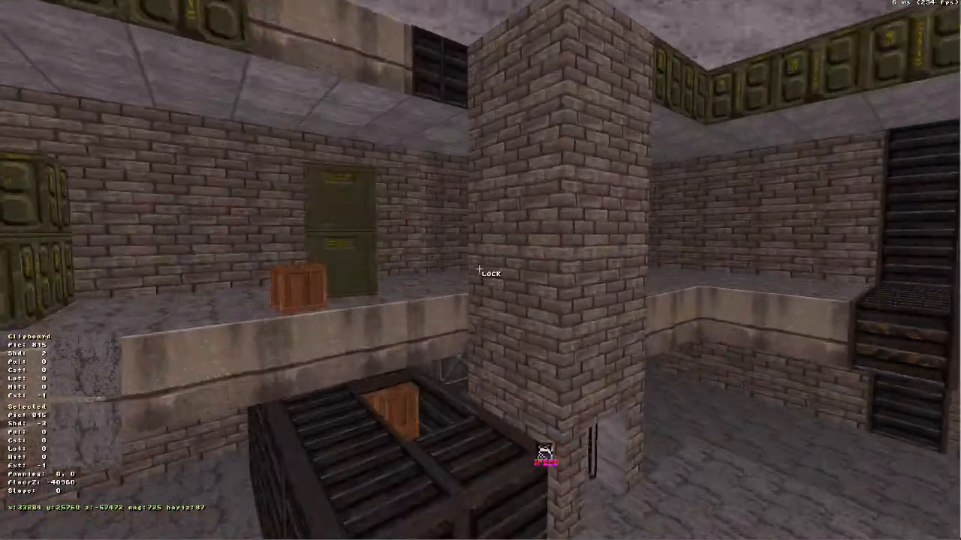
key("Down")
key("Left")
key("Right")
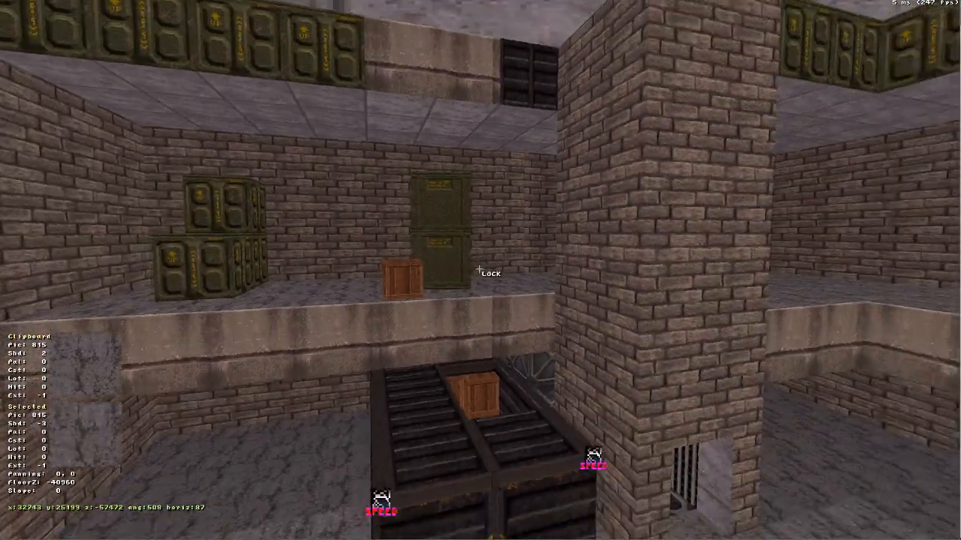
key("Up")
key("Left")
left_click_drag(479, 268, 479, 268)
right_click_drag(479, 268, 479, 268)
key("Up")
key("Tab")
key("Return")
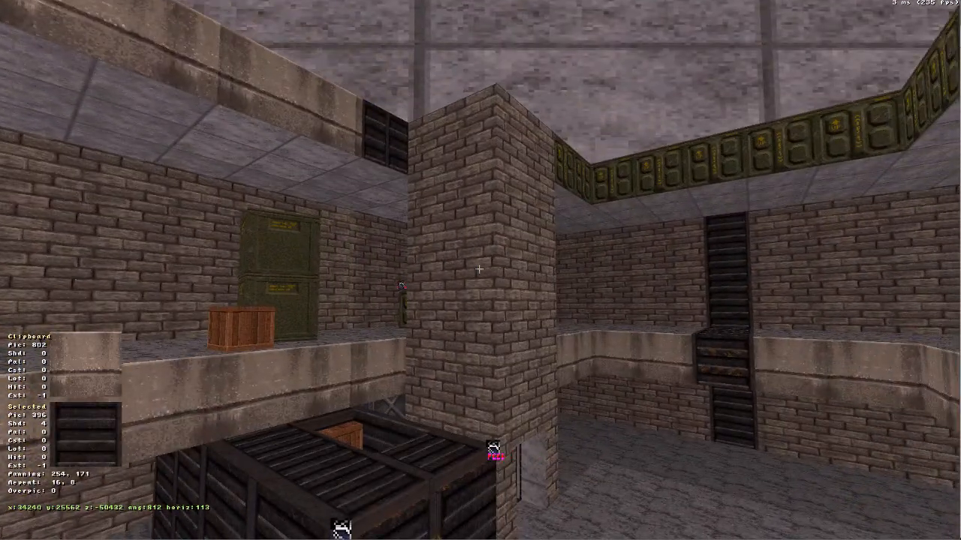
Paste concrete texture 802 onto the green upper trim walls along the far end and the stacked-crate side of the room.
key("Up")
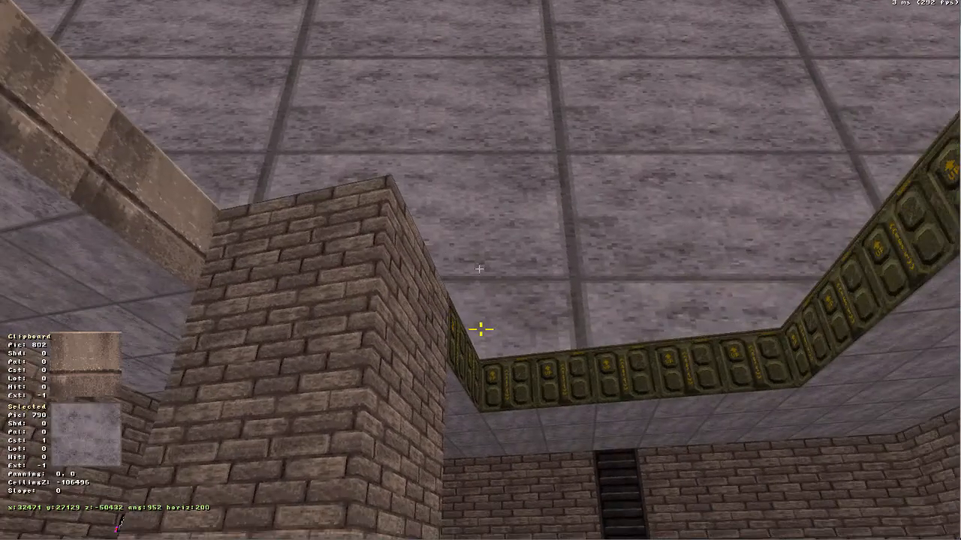
key("Return")
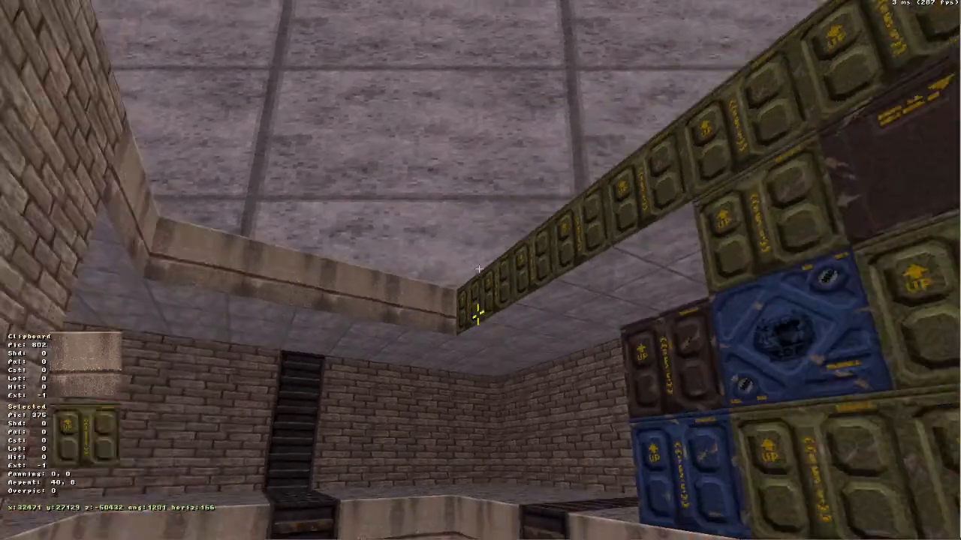
right_click_drag(479, 269, 479, 269)
key("Return")
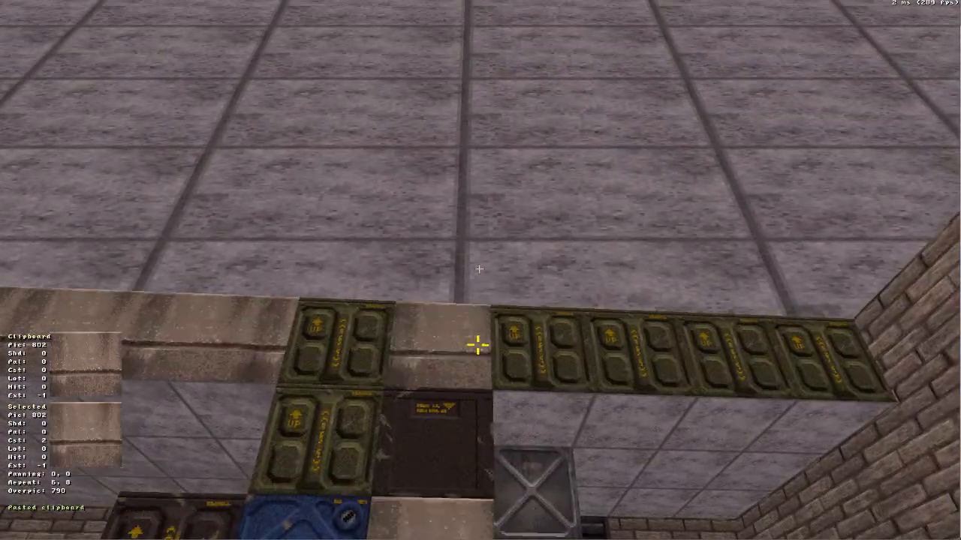
key("KP_Enter")
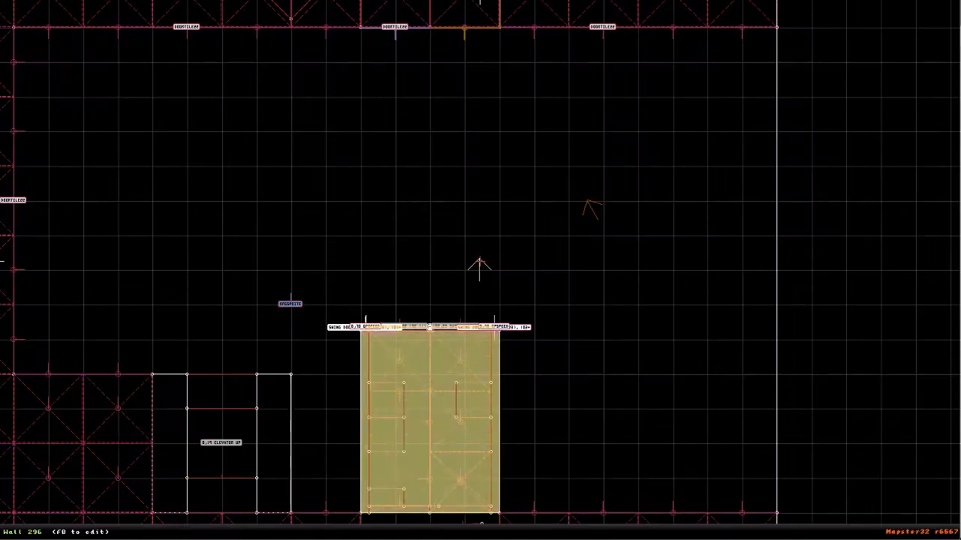
key("KP_Enter")
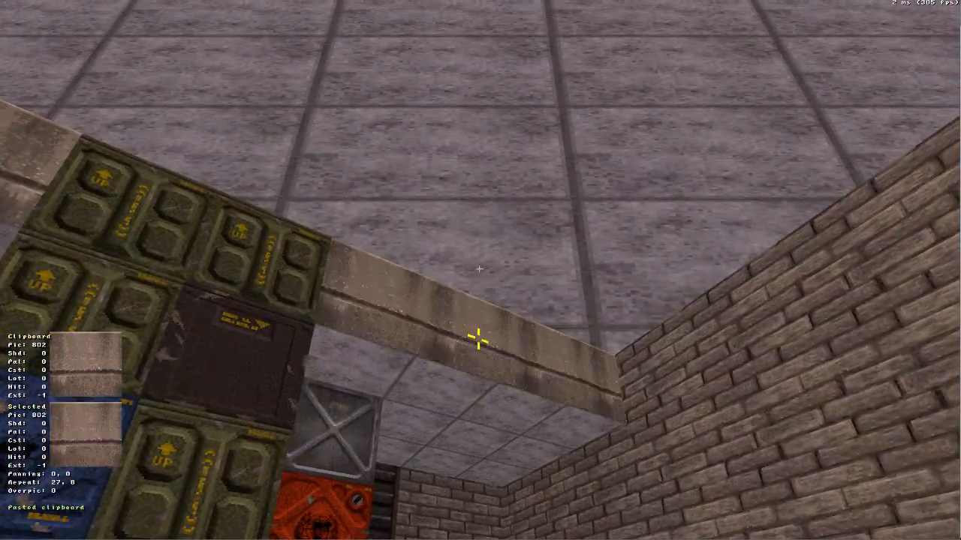
Inspect the upper trim, ceiling and plain brick end wall from several viewpoints around the room.
middle_click_drag(478, 339, 479, 269)
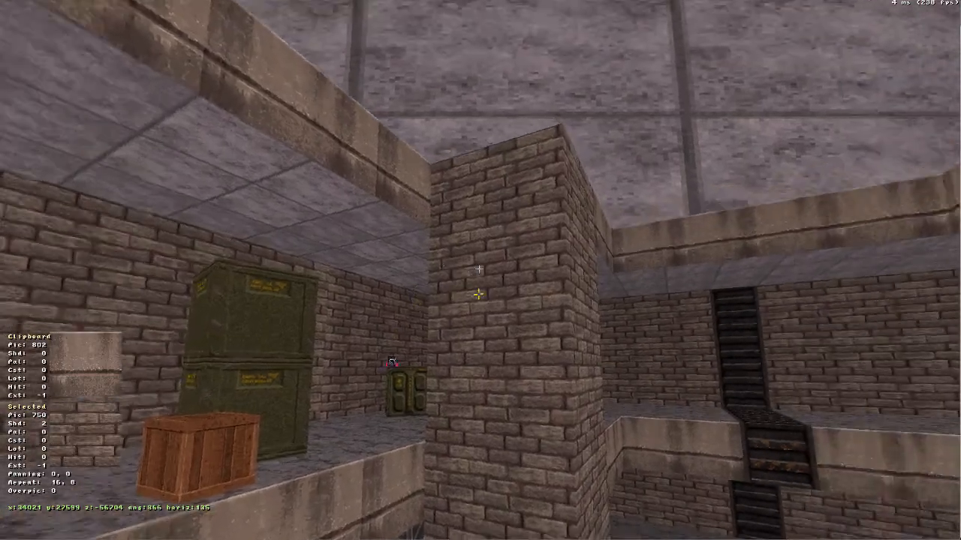
key("Down")
left_click(479, 269)
key("Up")
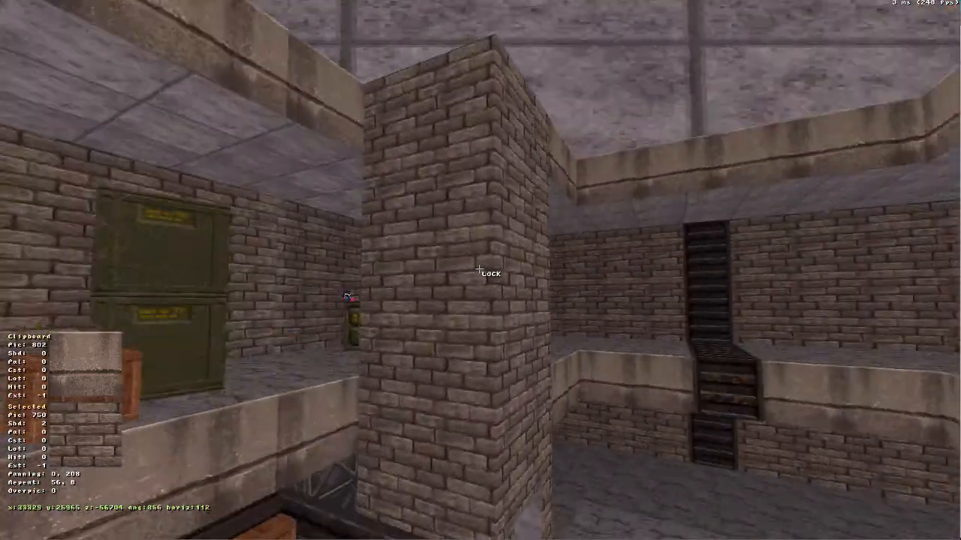
key("Down")
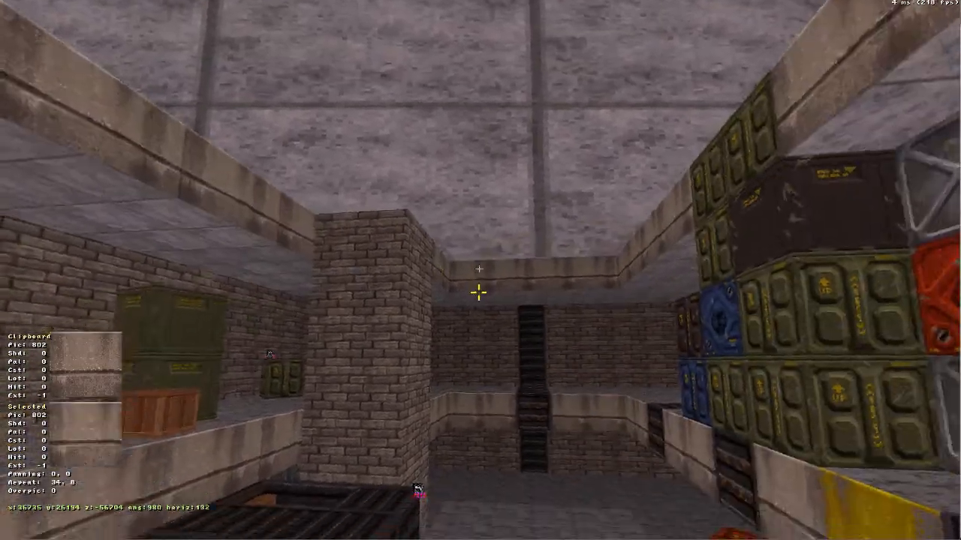
key("comma")
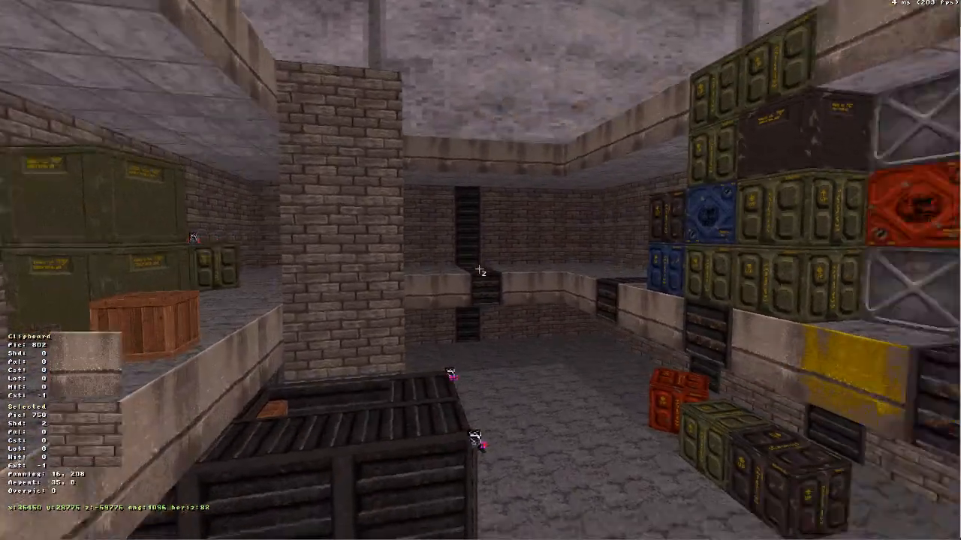
right_click_drag(478, 270, 479, 270)
left_click_drag(478, 270, 479, 269)
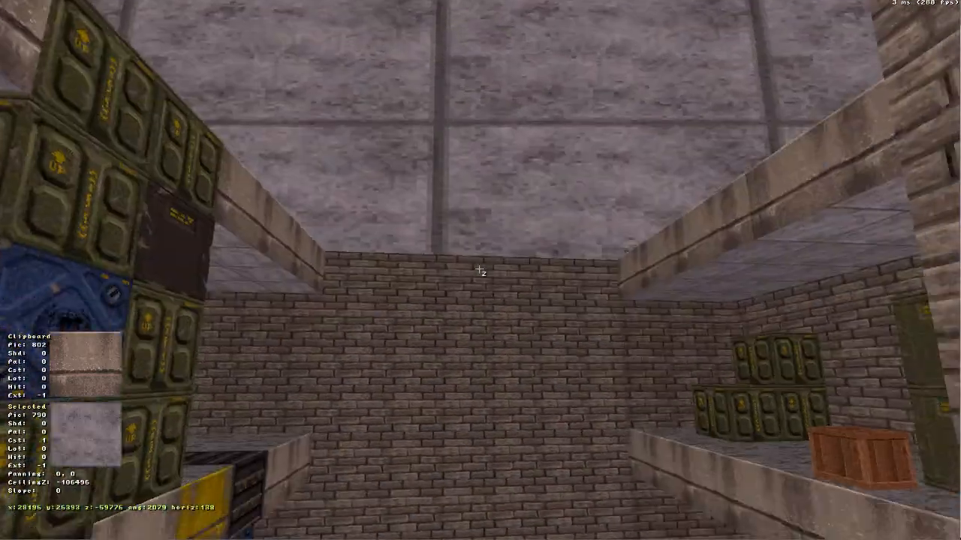
right_click_drag(479, 269, 479, 269)
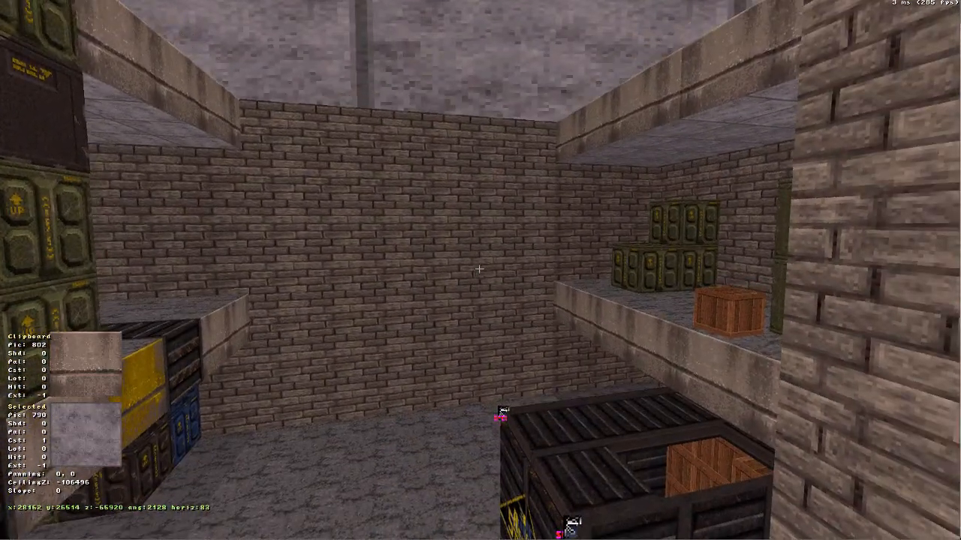
middle_click_drag(479, 270, 479, 269)
Draw an irregular sector extending the room beyond its eastern wall, and move its inner corner vertex outward to widen it.
key("KP_Enter")
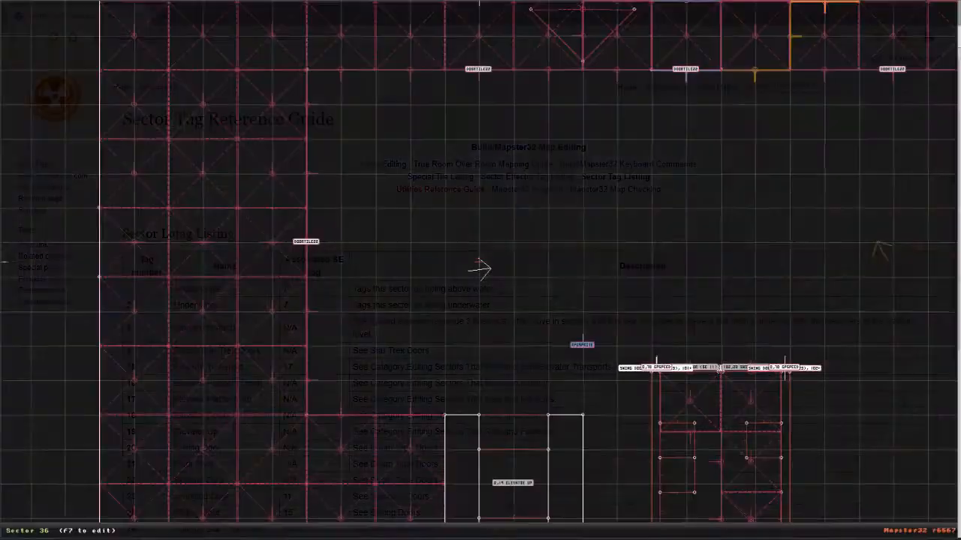
key("Up")
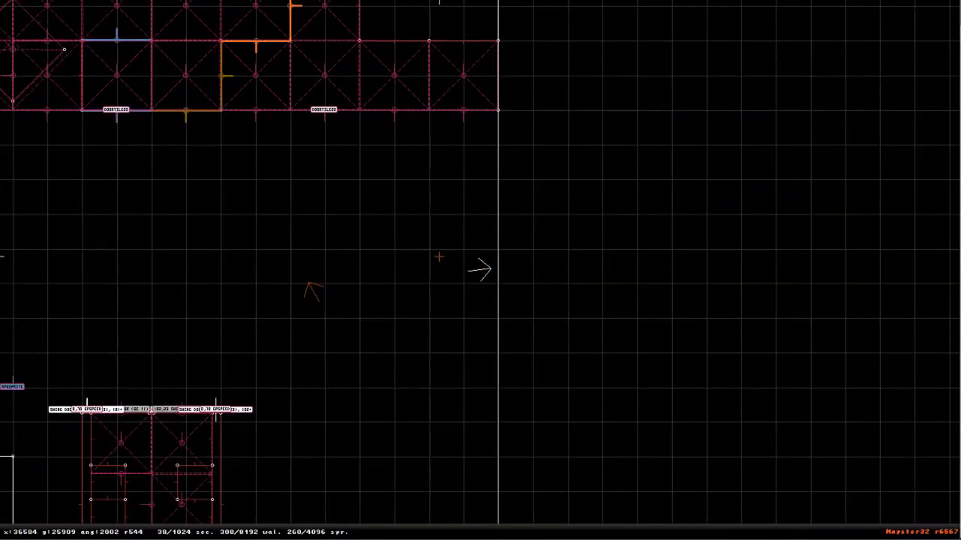
right_click(353, 351)
scroll(530, 245, "down", 9)
scroll(532, 253, "up", 6)
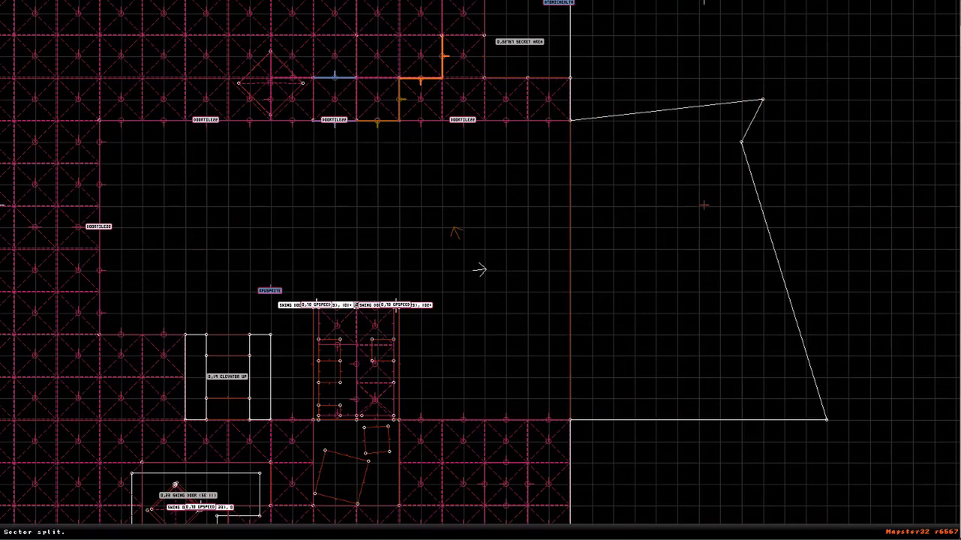
right_click_drag(705, 204, 771, 183)
left_click_drag(451, 228, 555, 226)
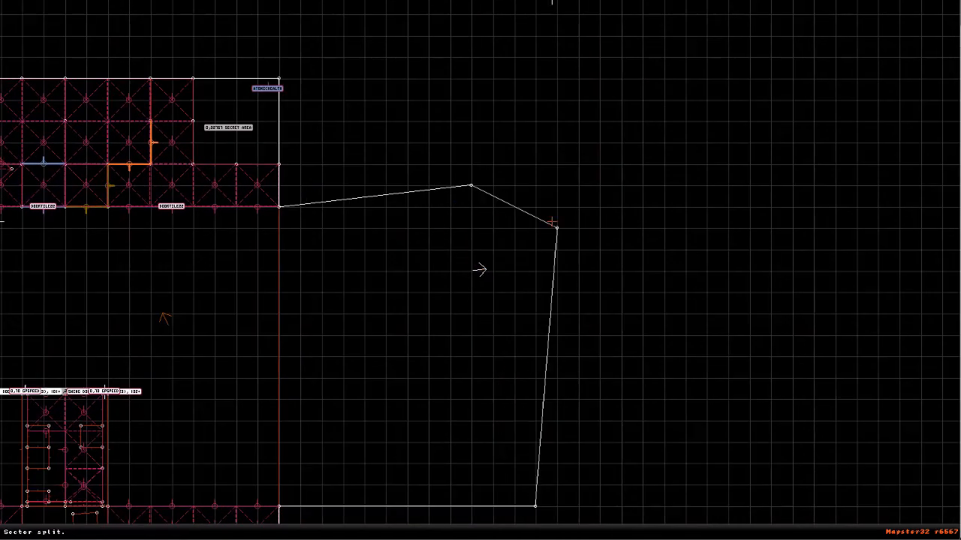
right_click_drag(510, 210, 200, 338)
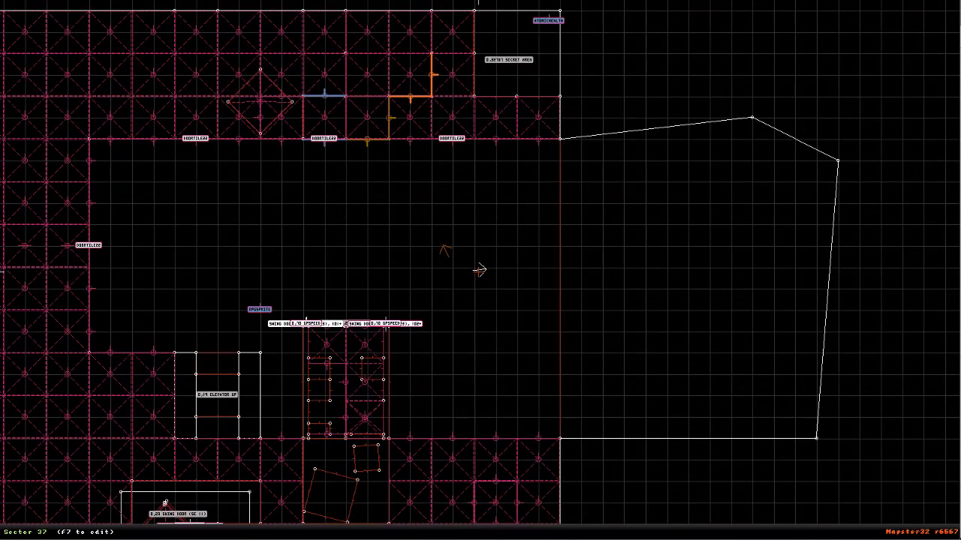
Insert a point near the northern end of the boundary shared by the main room and the new eastern sector.
key("KP_Enter")
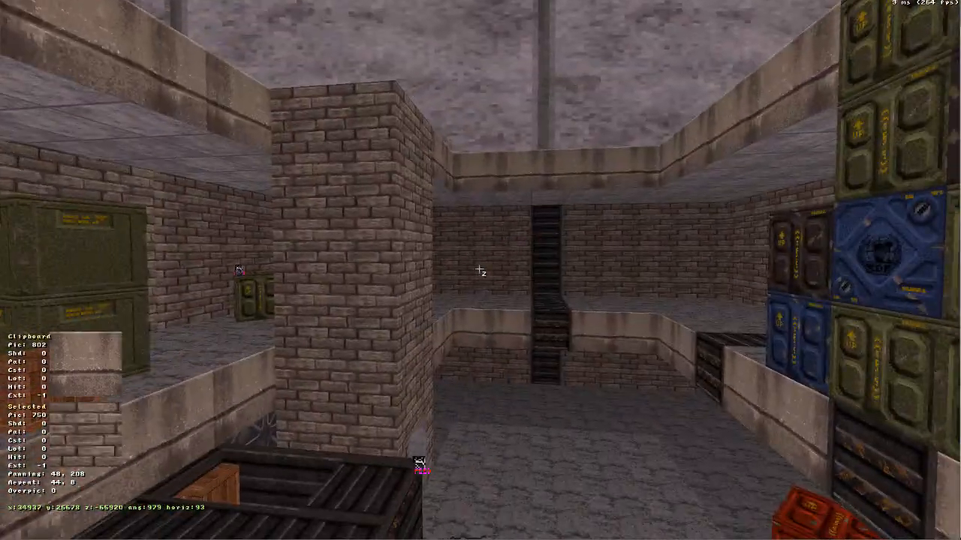
key("KP_Enter")
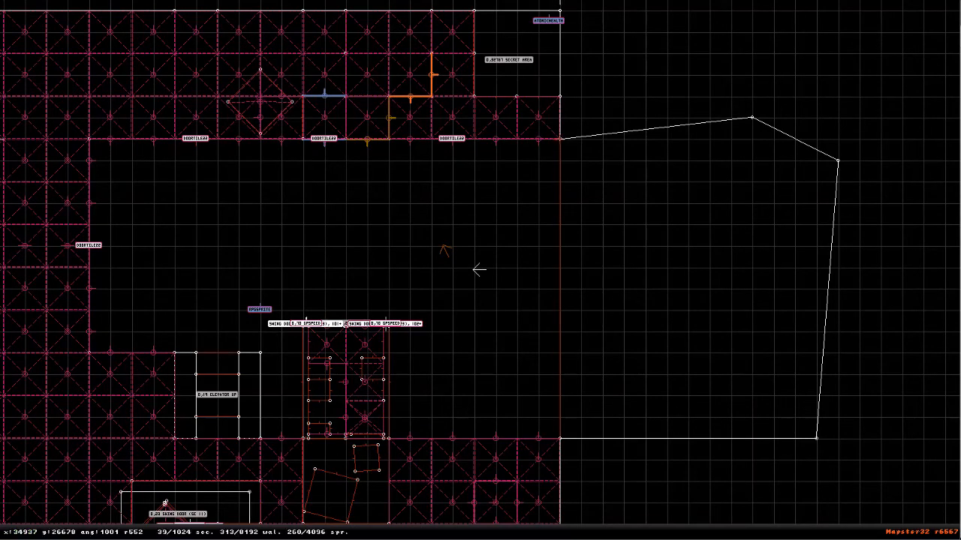
key("space")
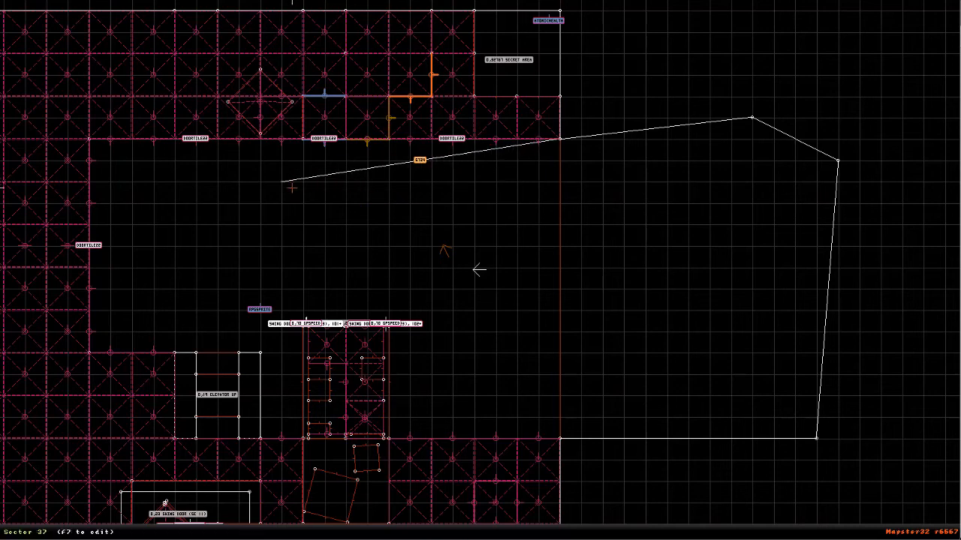
key("BackSpace")
key("Insert")
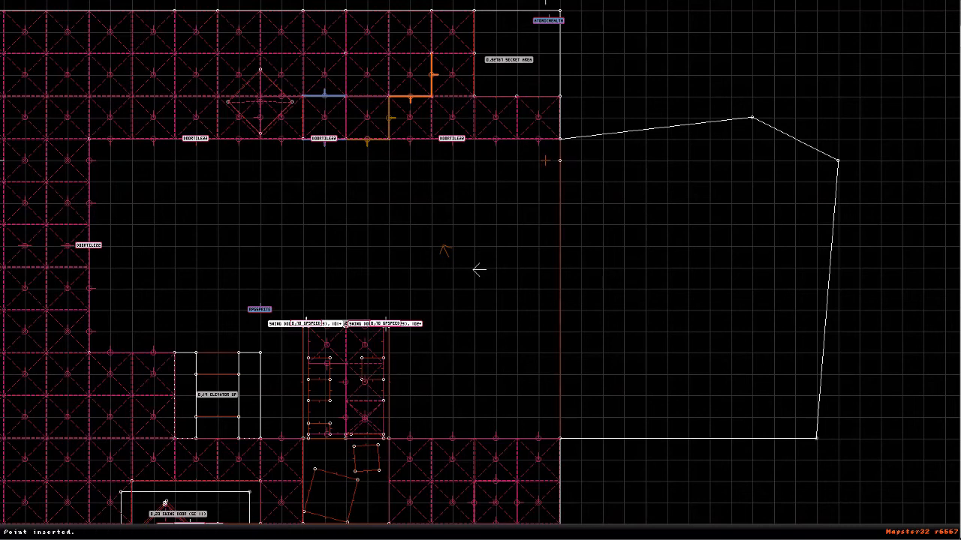
key("space")
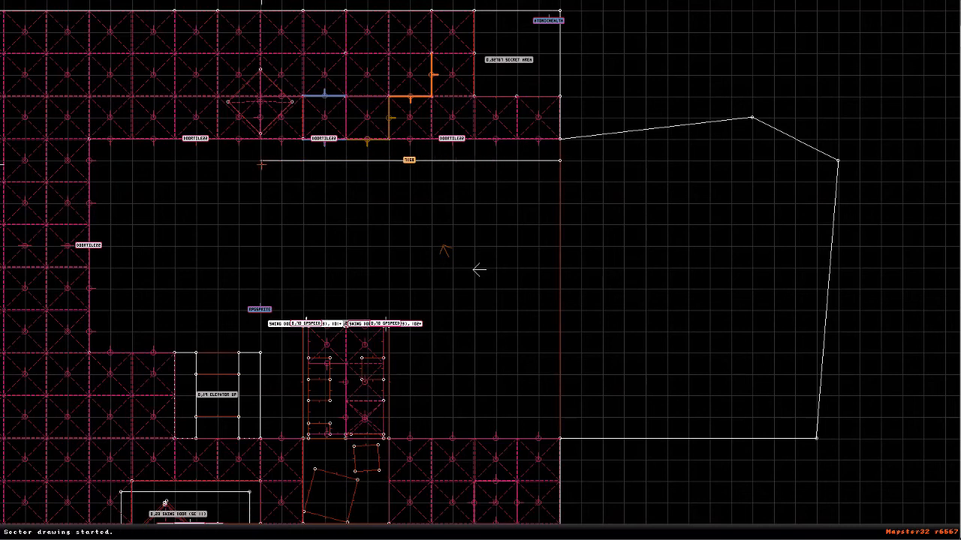
key("space")
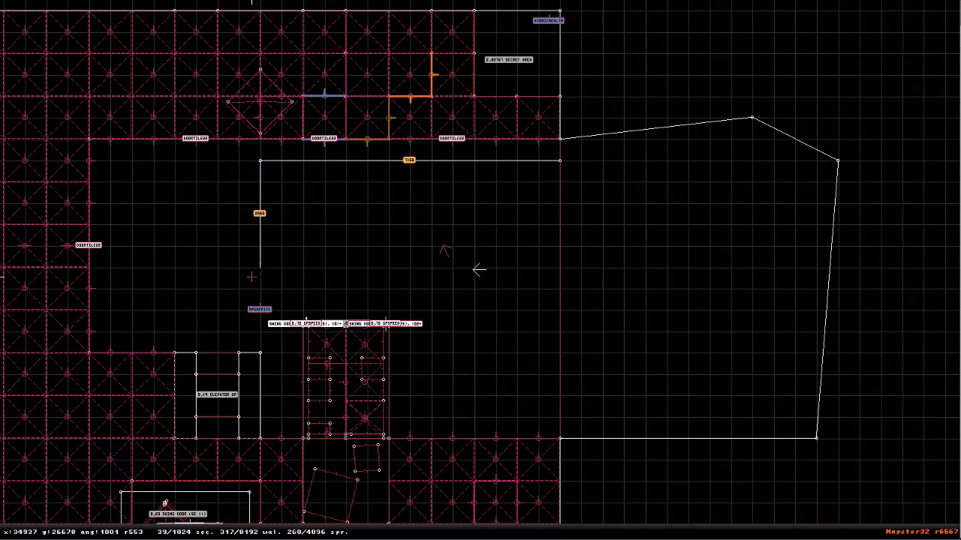
key("space")
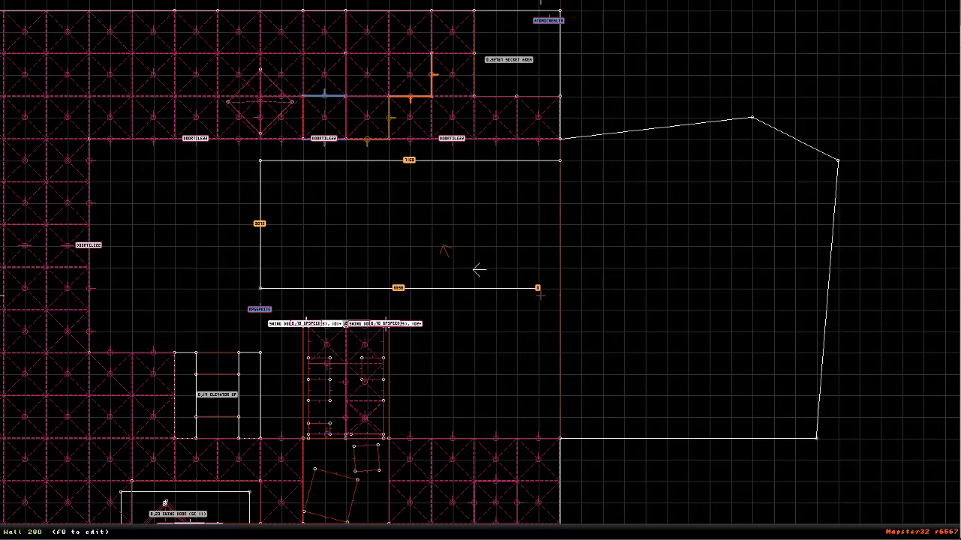
key("BackSpace")
key("BackSpace")
key("BackSpace")
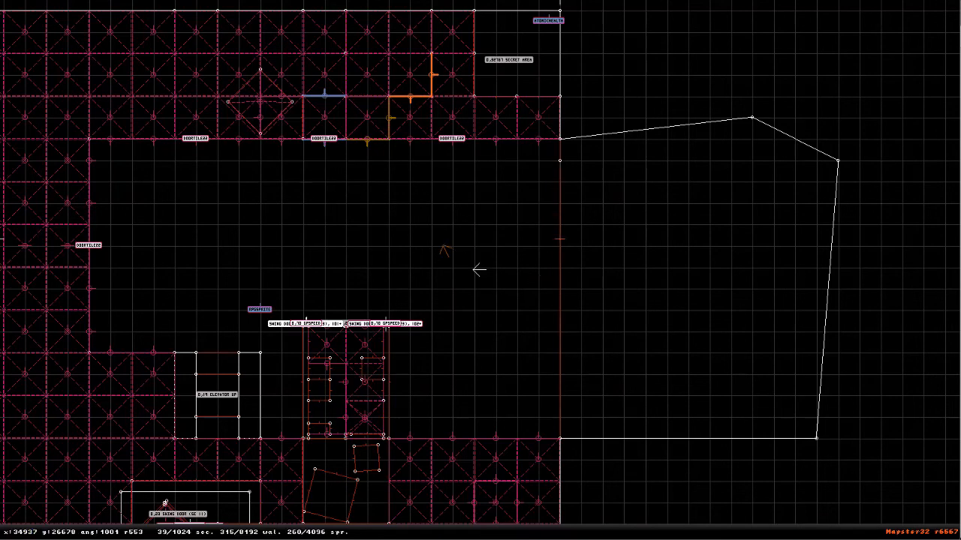
Raise the floor of the new eastern sector to a floor Z of about -63488.
right_click(621, 232)
key("KP_Enter")
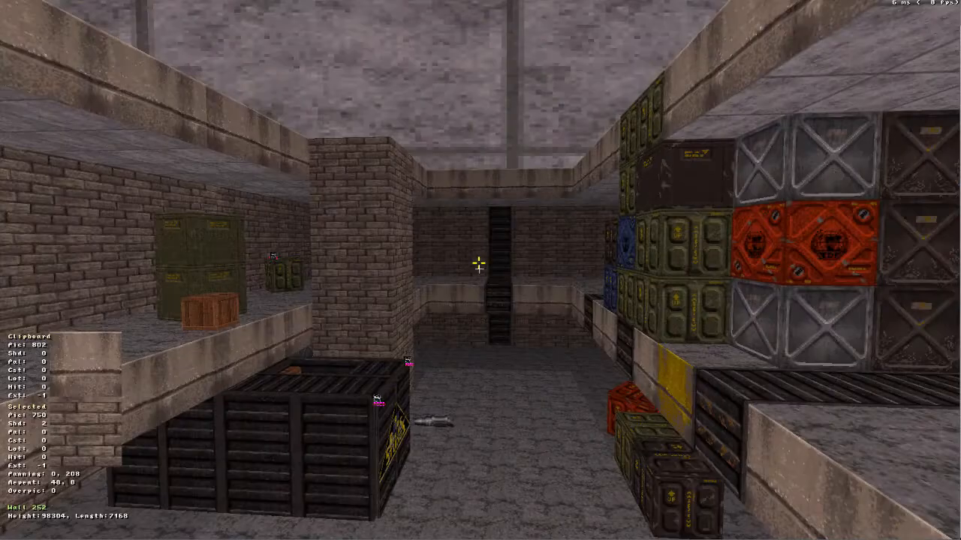
key("Down")
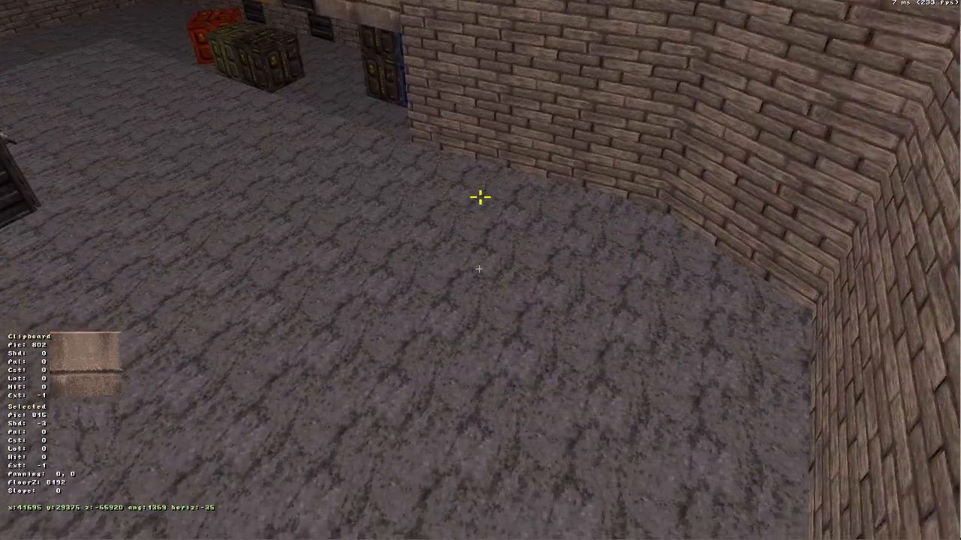
left_click(479, 269, "ctrl")
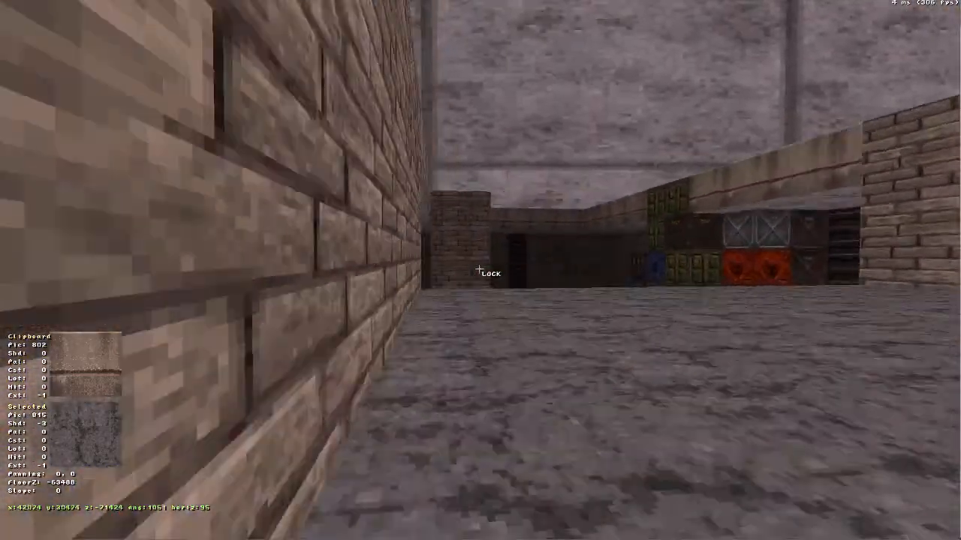
Toggle the main room's ceiling parallax off and back on while viewing the room toward its raised eastern extension.
key("Down")
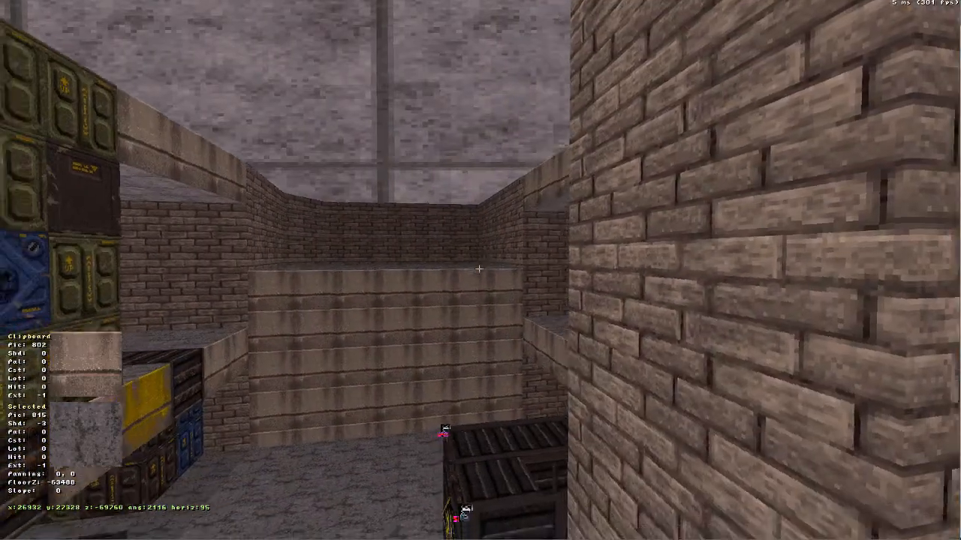
key("Left")
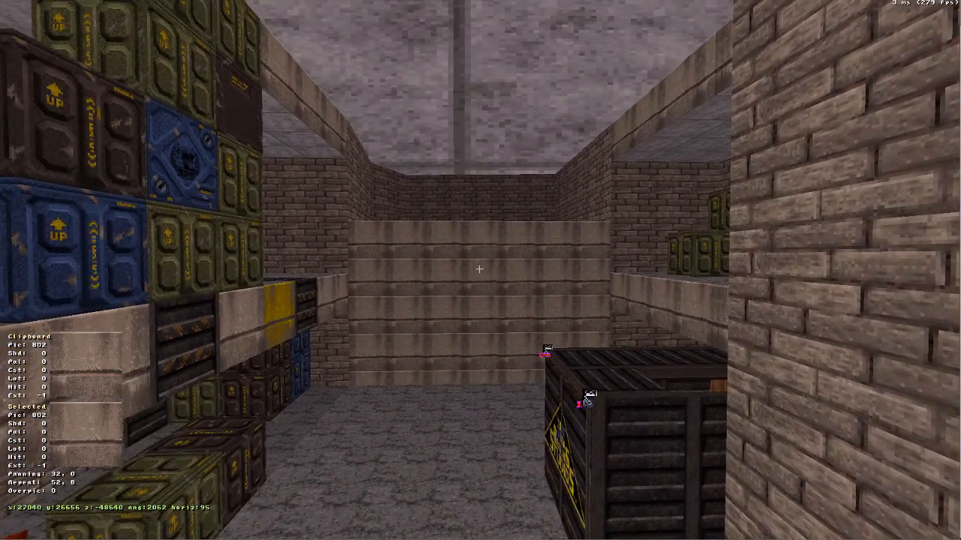
key("p")
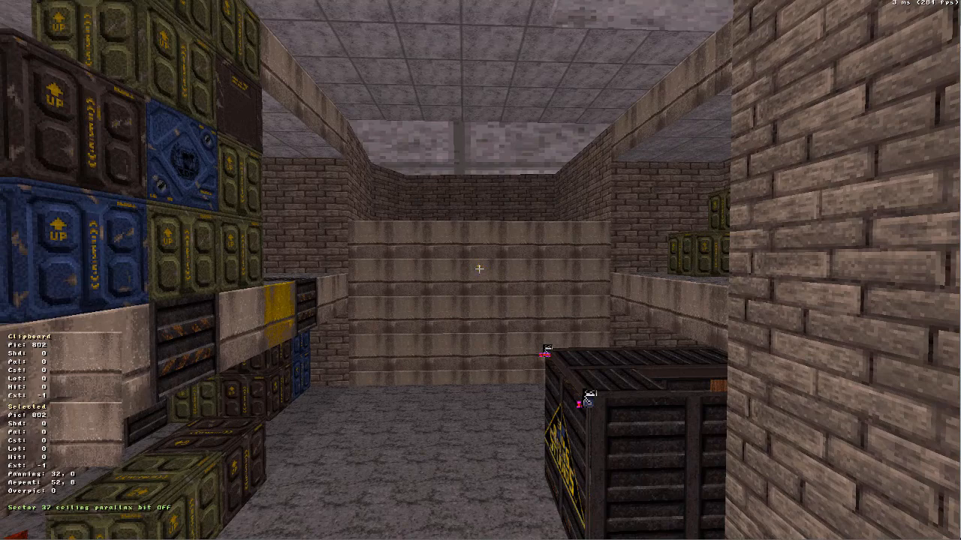
key("p")
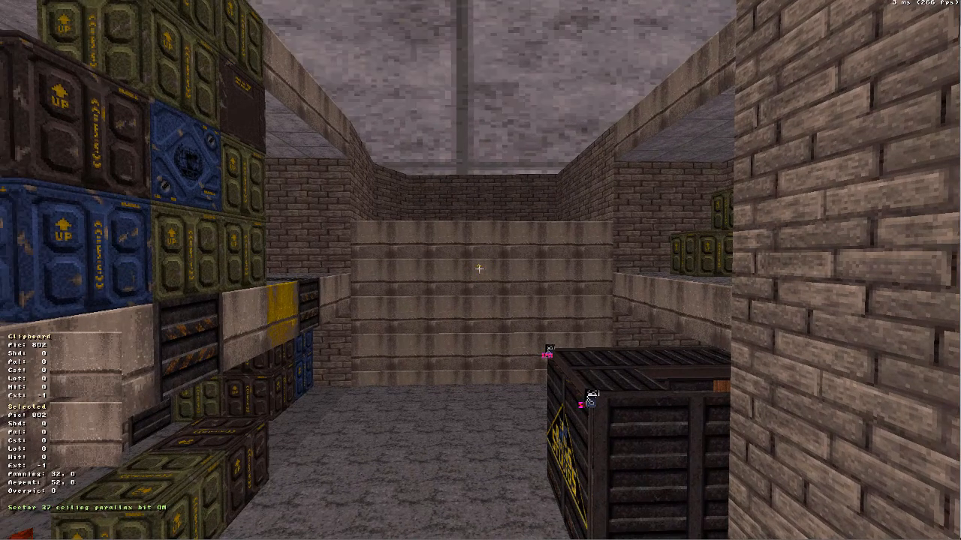
Split the main room with an L-shaped inner sector running from its eastern boundary along the northern side toward the western end.
key("KP_Enter")
right_click_drag(480, 269, 816, 292)
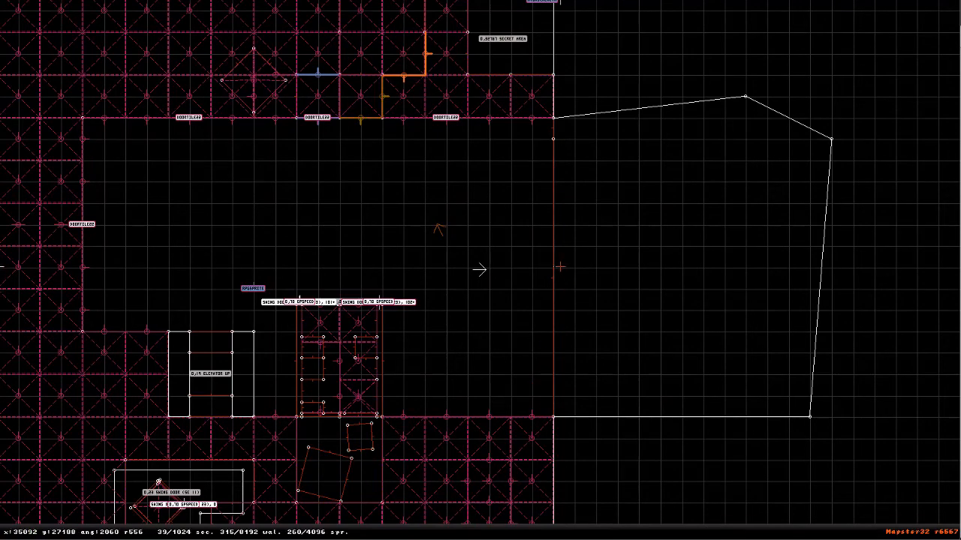
key("space")
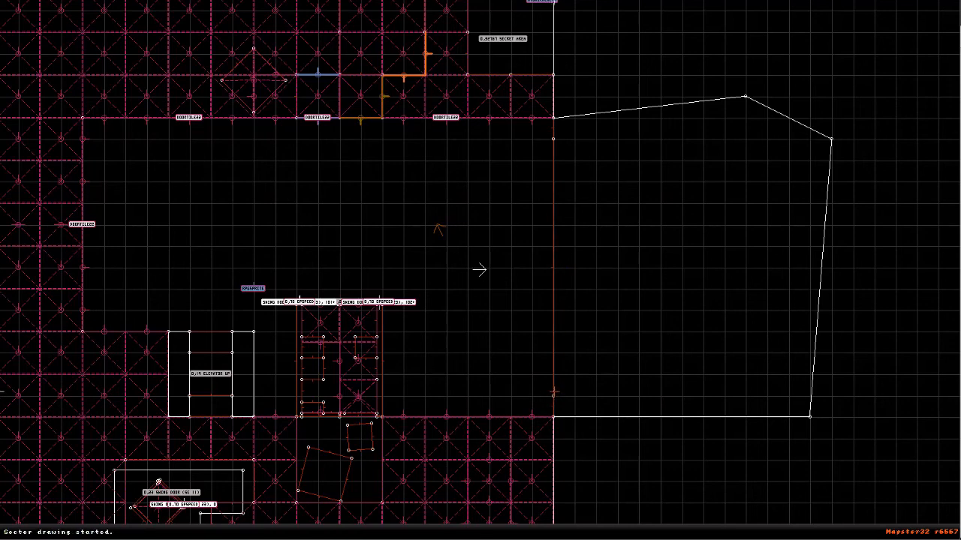
key("space")
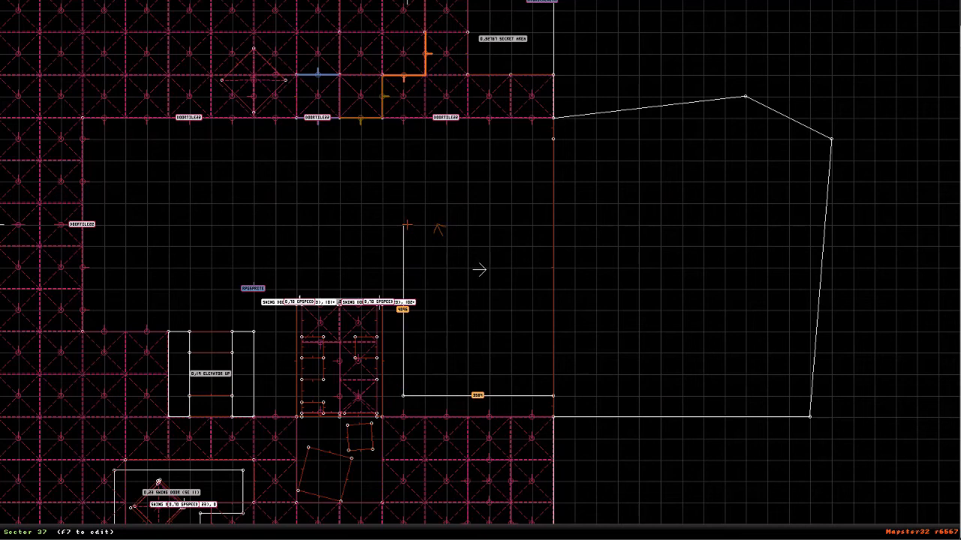
key("space")
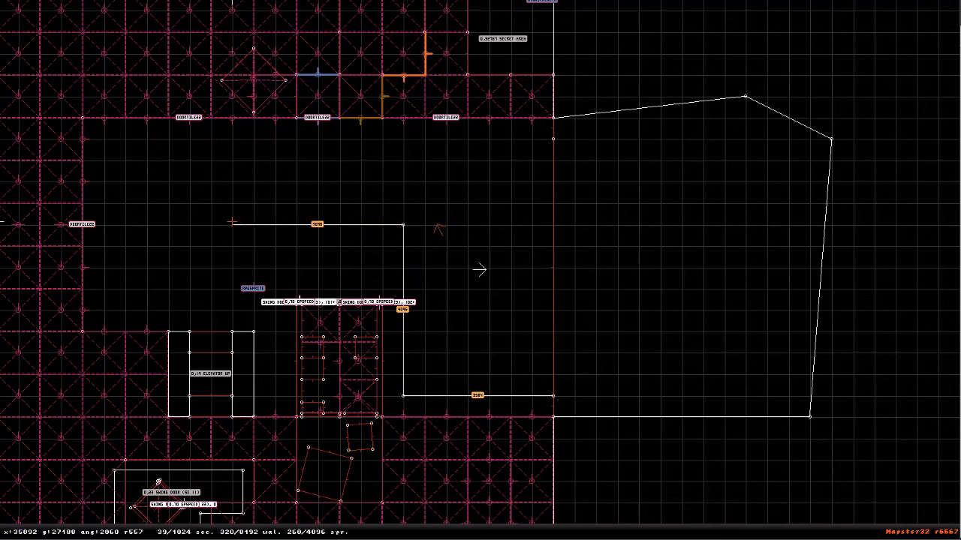
key("space")
key("space")
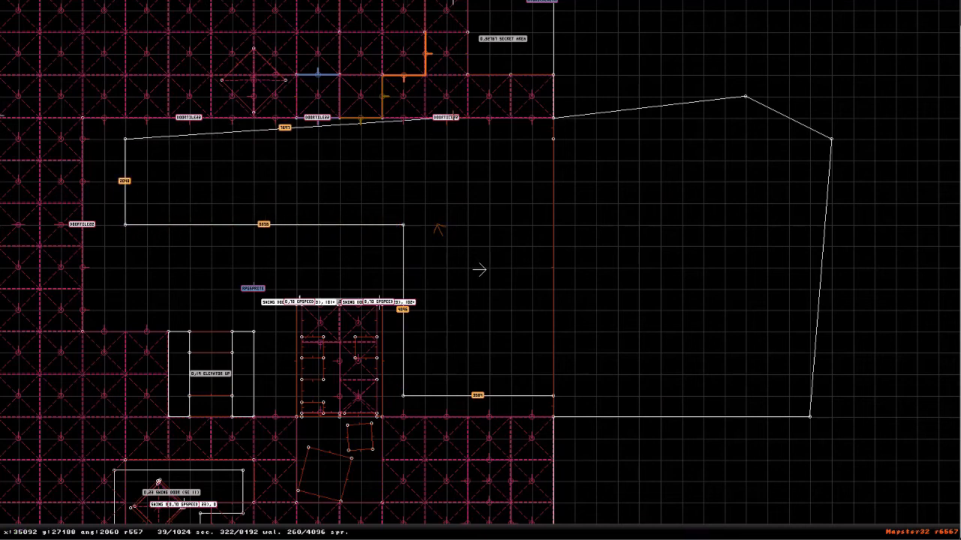
key("space")
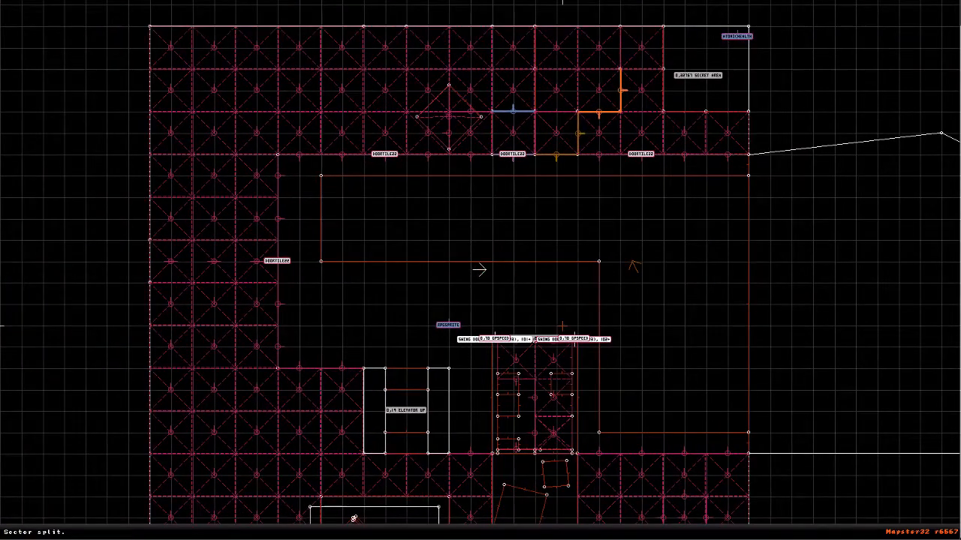
Move the two corner vertices on the southern edge of the inner sector's long arm one grid square south.
scroll(563, 325, "up", 4)
right_click(657, 402)
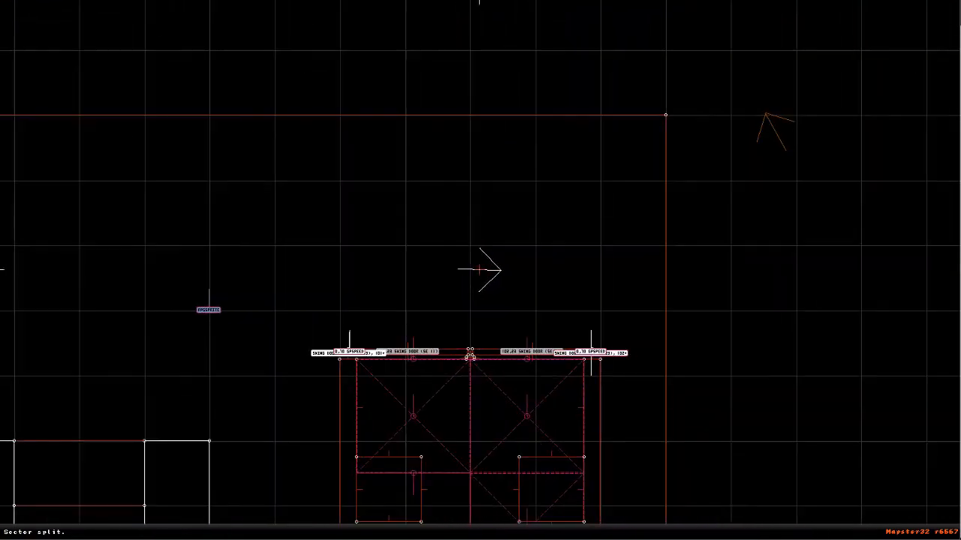
left_click_drag(665, 114, 671, 193)
right_click_drag(671, 193, 473, 249)
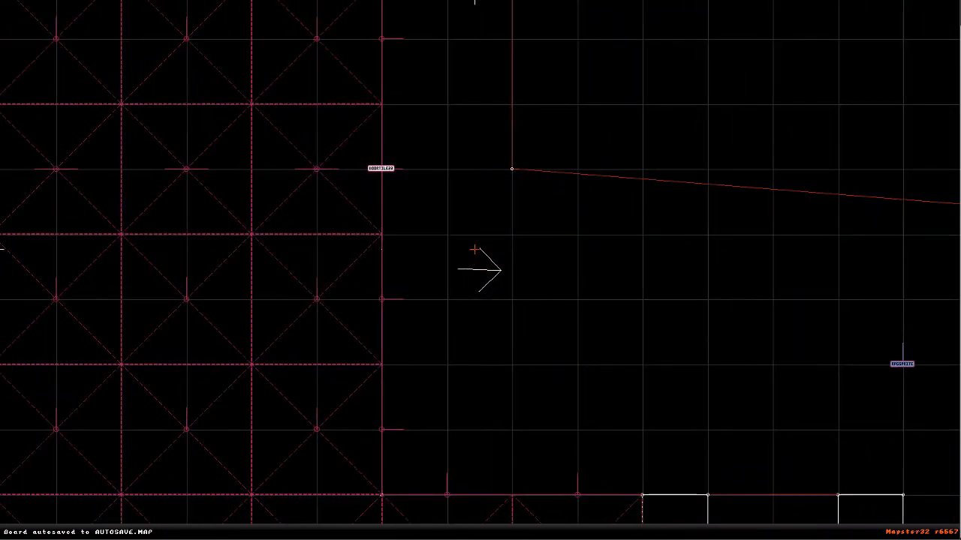
left_click_drag(518, 171, 521, 239)
scroll(518, 266, "down", 10)
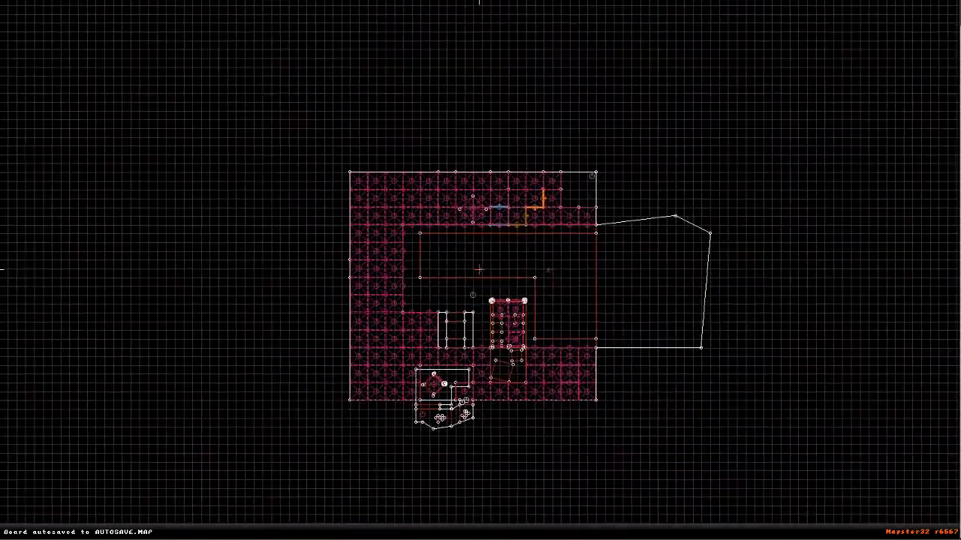
right_click_drag(479, 269, 472, 258)
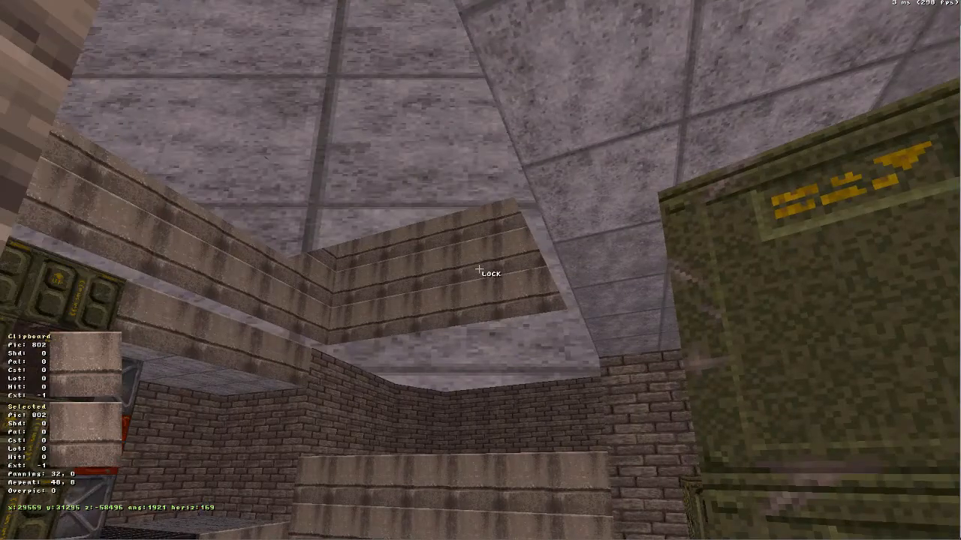
Raise the ceilings of the central swing-door block's sectors in 1024-unit increments, and undo the change.
key("Down")
key("Up")
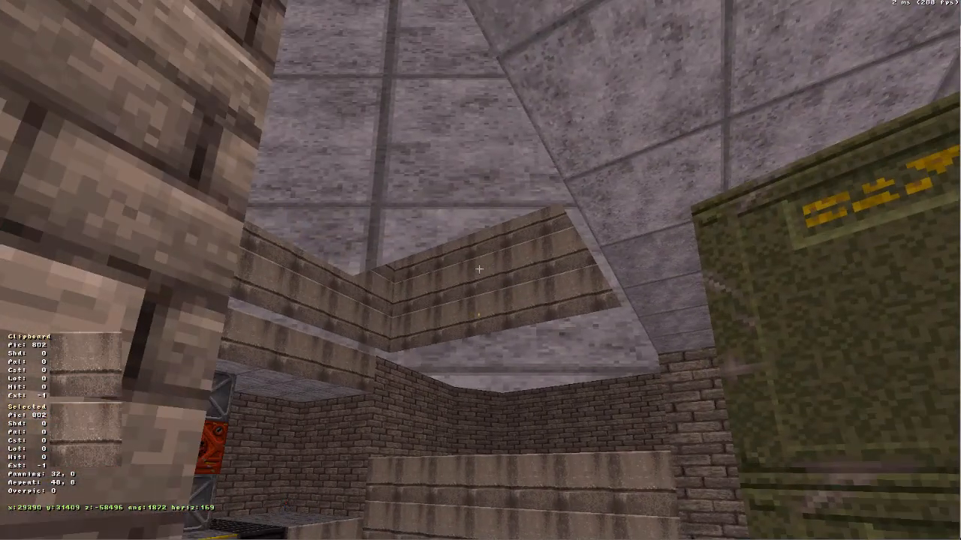
right_click_drag(479, 329, 479, 269)
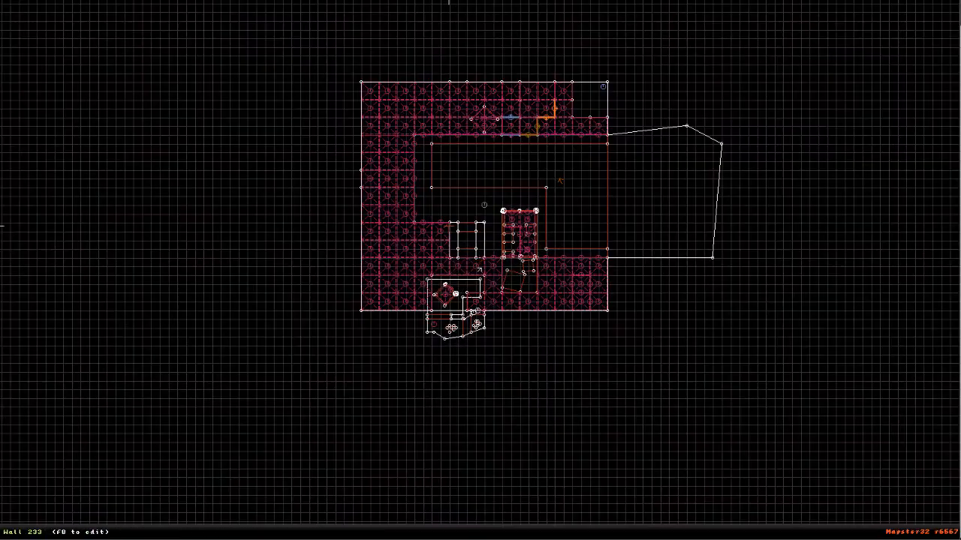
scroll(449, 226, "up", 4)
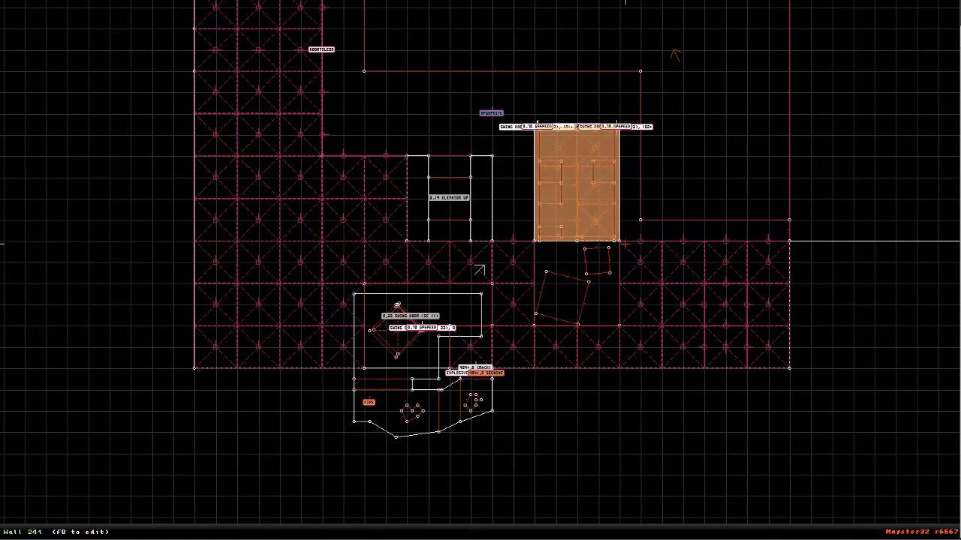
key("KP_Enter")
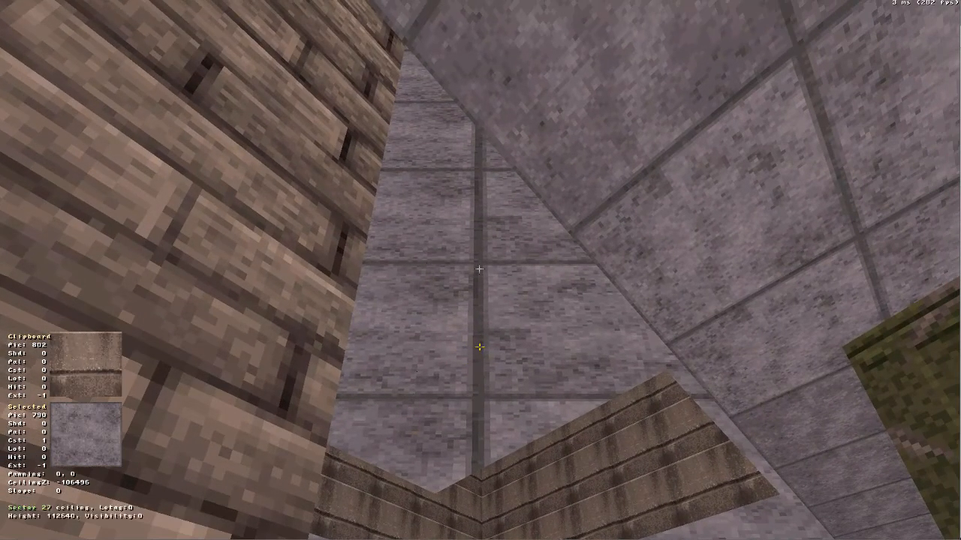
key("Page_Up")
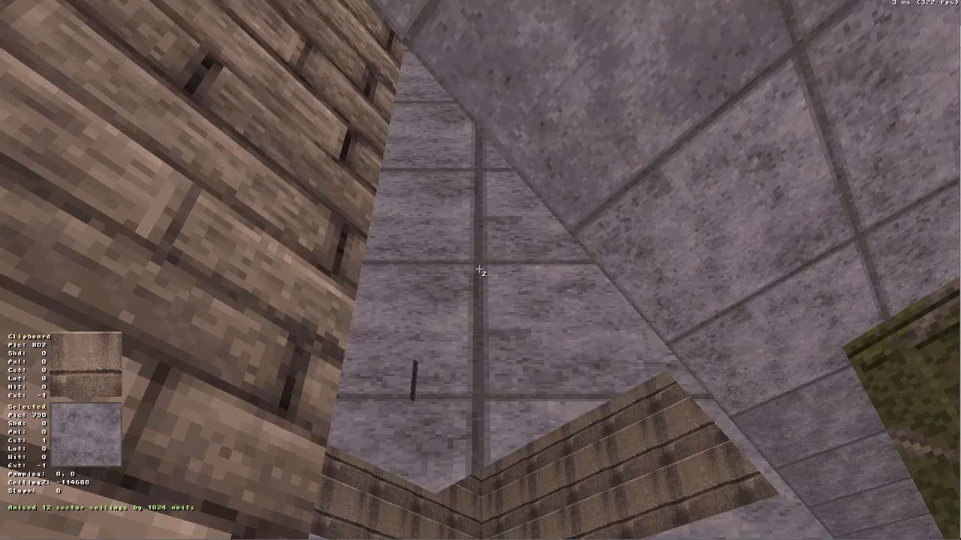
key("KP_Enter")
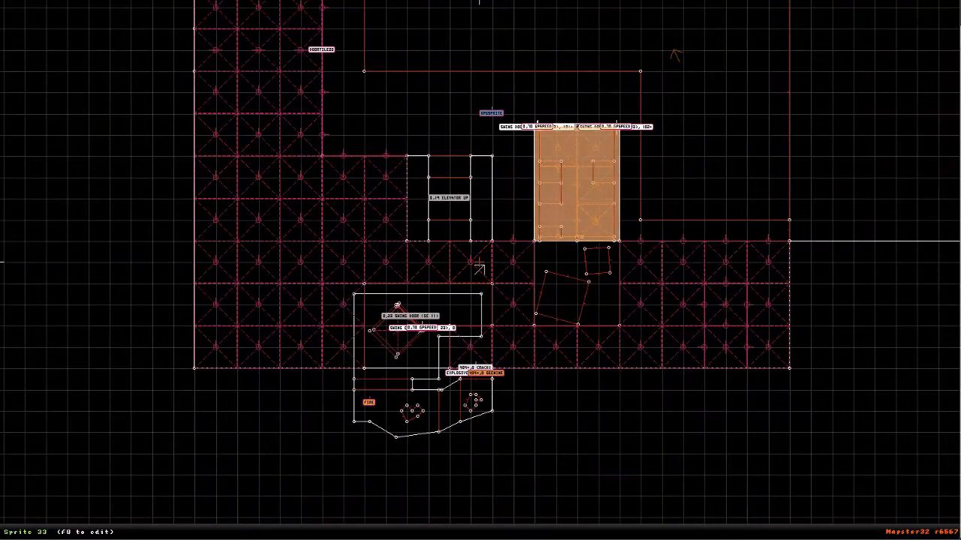
key("ctrl+z")
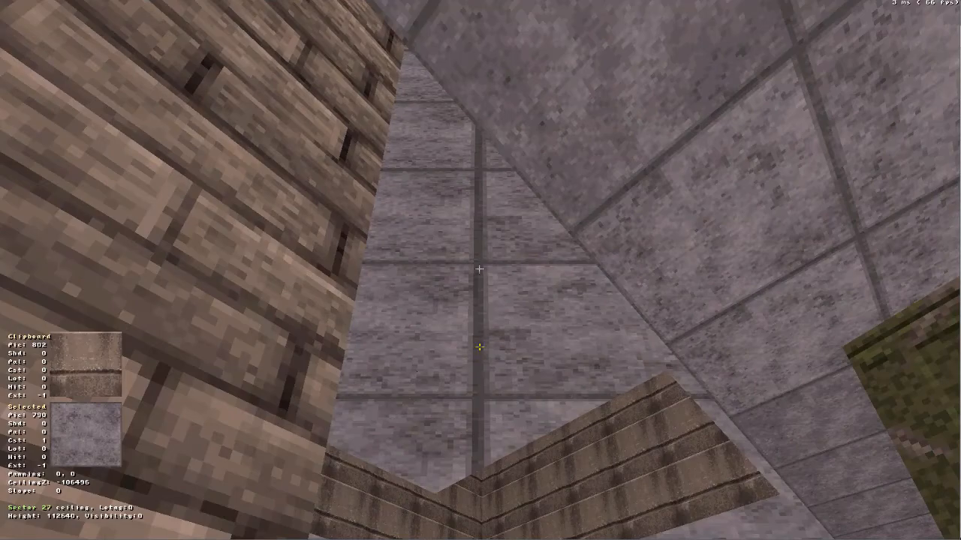
Review the recessed ceiling of the inner sector, and undo its edits back to before the main room was split.
key("Up")
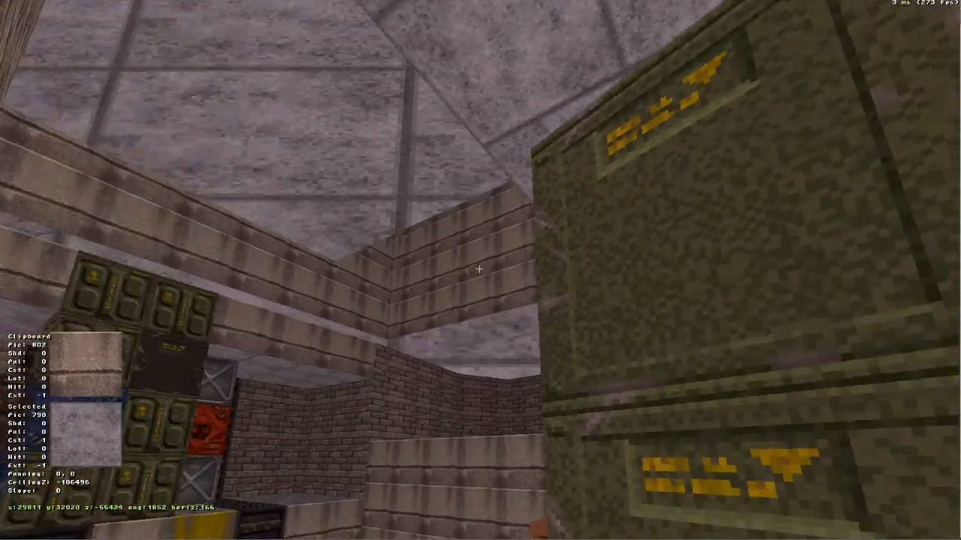
key("Up")
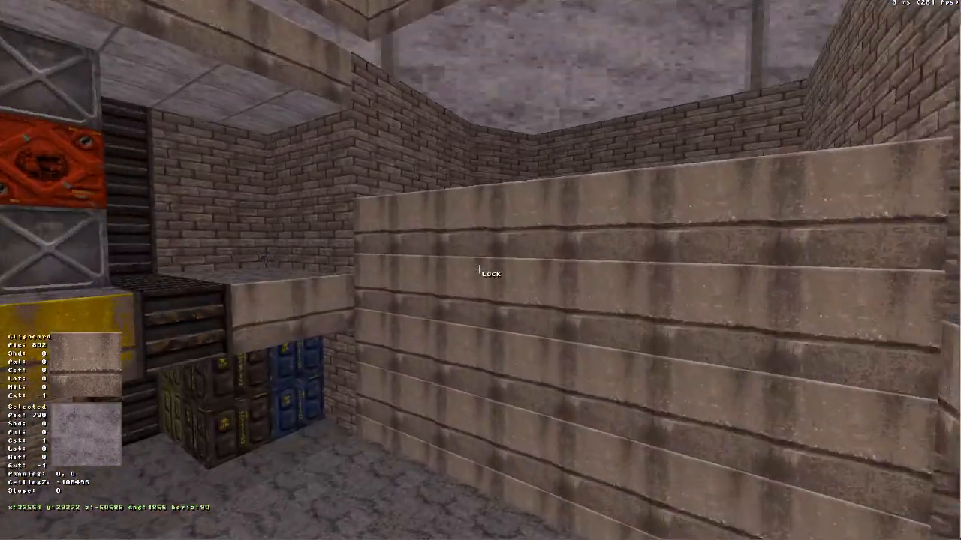
key("Right")
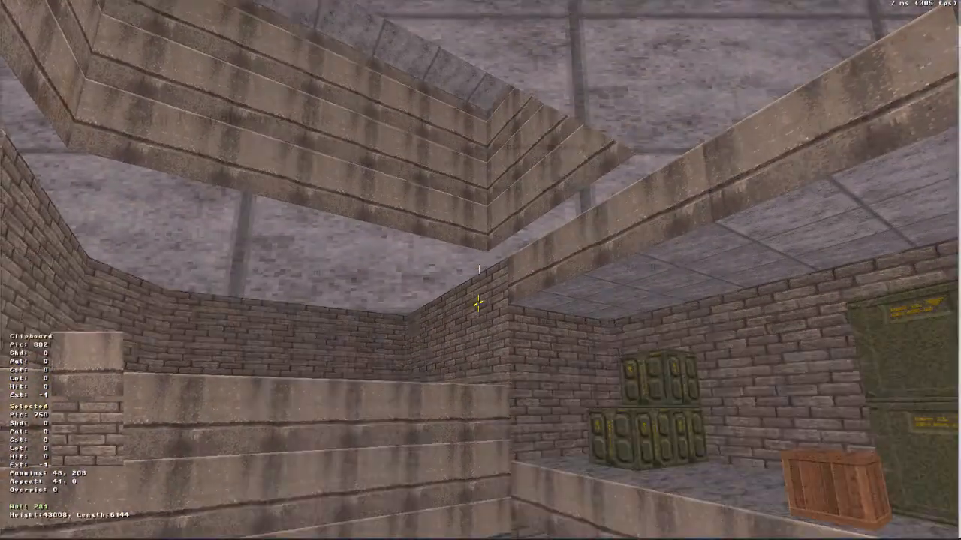
key("KP_Enter")
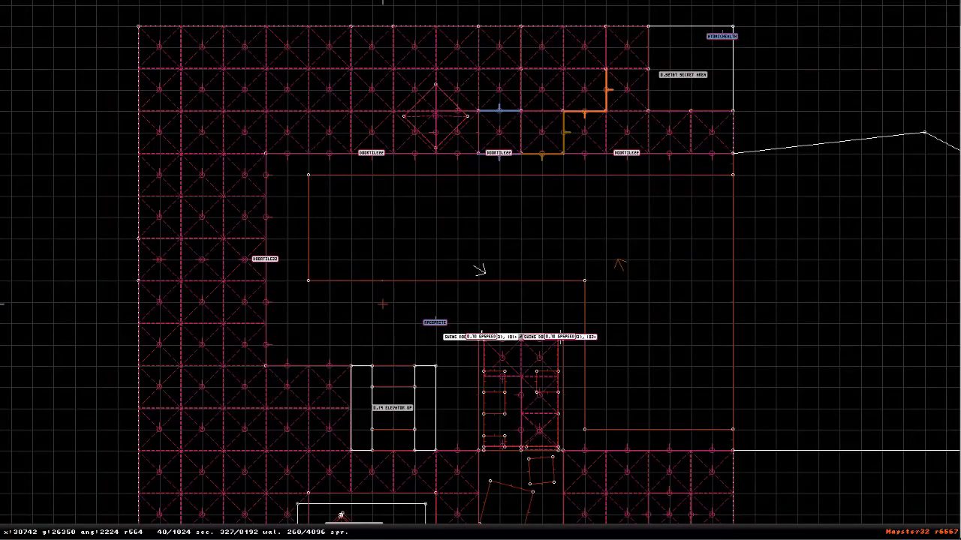
key("ctrl+z")
key("ctrl+z")
key("ctrl+z")
key("ctrl+z")
key("ctrl+z")
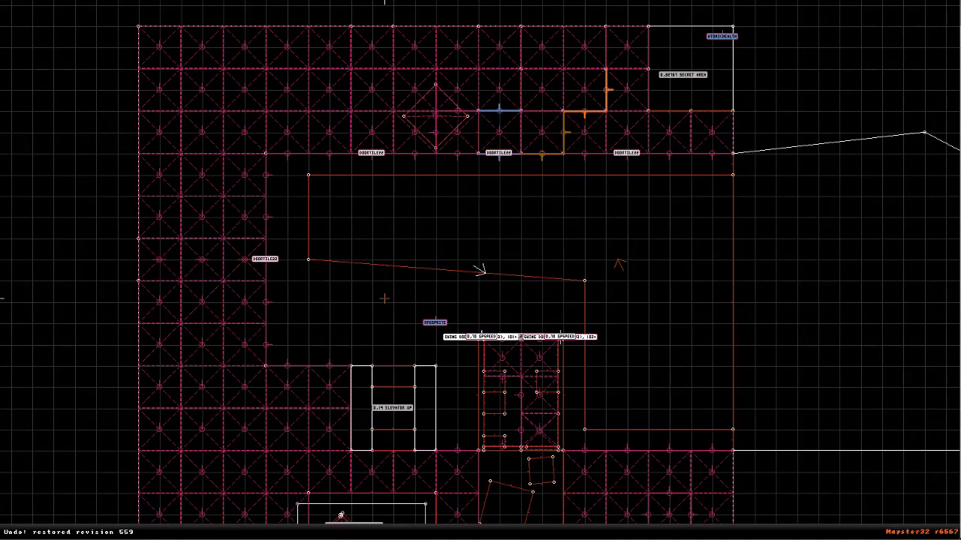
key("Up")
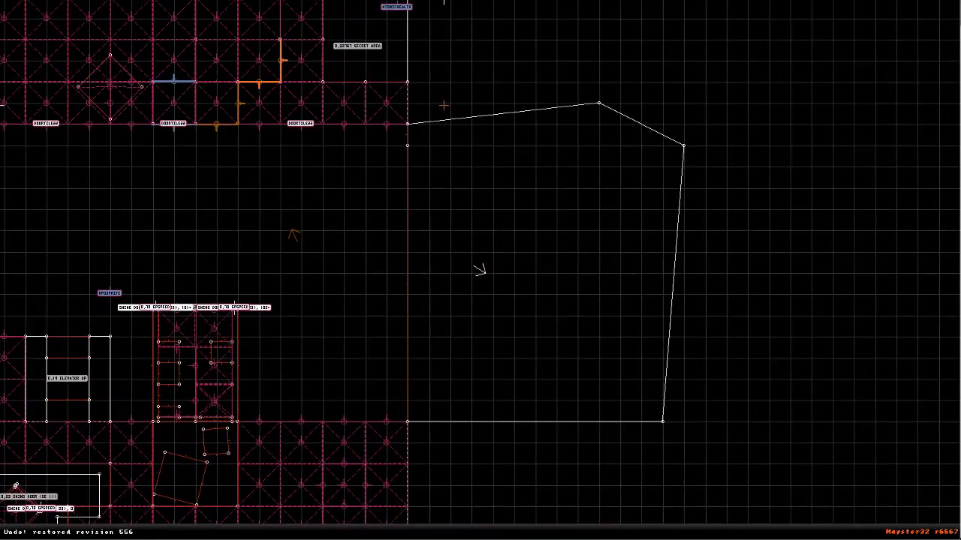
Insert two points in the eastern extension's northern wall and move the outer one north beyond the warehouse's outer edge.
key("Insert")
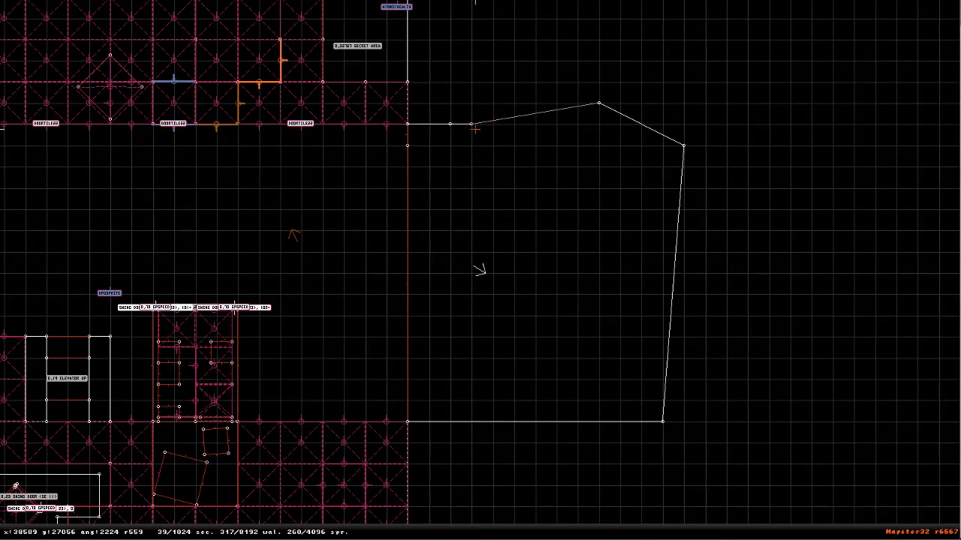
left_click_drag(473, 126, 451, 2)
right_click(480, 91)
right_click_drag(478, 265, 467, 143)
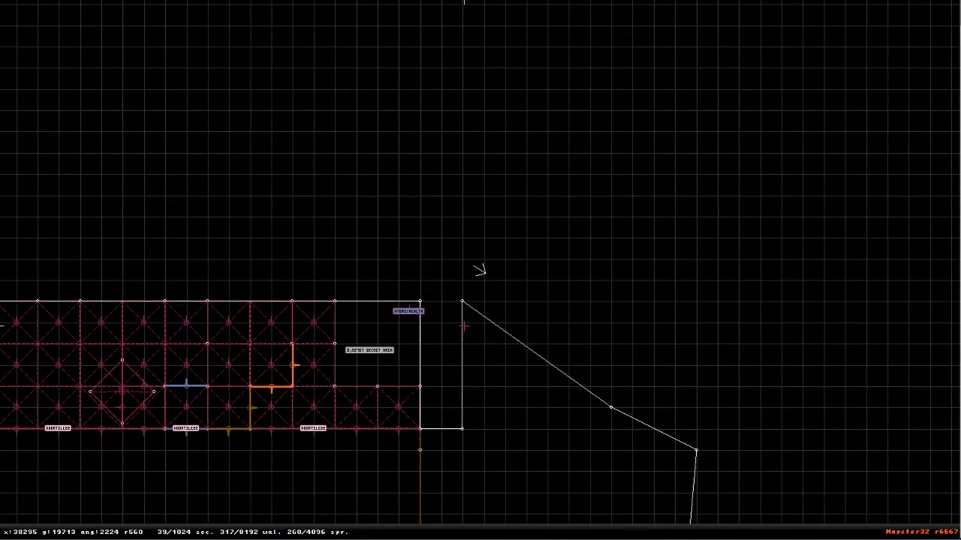
left_click_drag(461, 301, 462, 217)
Insert two points in the extension's southern wall and move the outer one south past the warehouse's edge, directly below the inner point.
right_click_drag(506, 386, 518, 536)
right_click_drag(478, 277, 438, 473)
key("Insert")
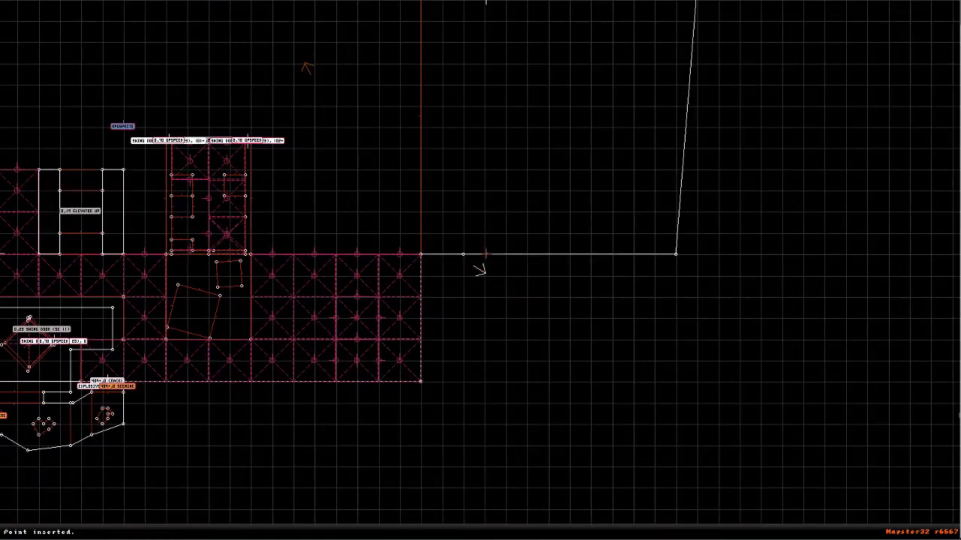
key("Insert")
left_click_drag(508, 255, 469, 446)
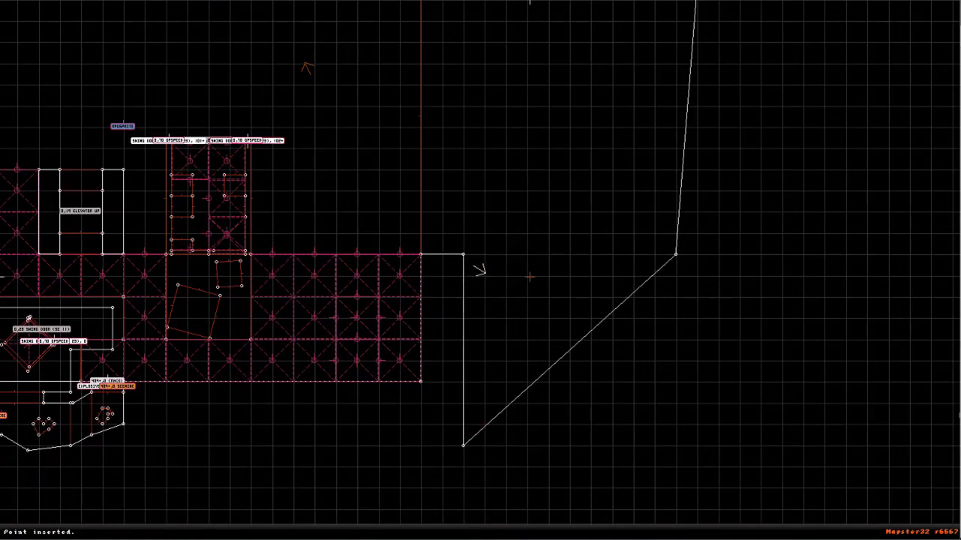
Remove the extra point near the shared boundary's northern end, and split the extension with a line between its two new inner corners.
right_click_drag(530, 277, 495, 41)
left_click_drag(404, 207, 404, 186)
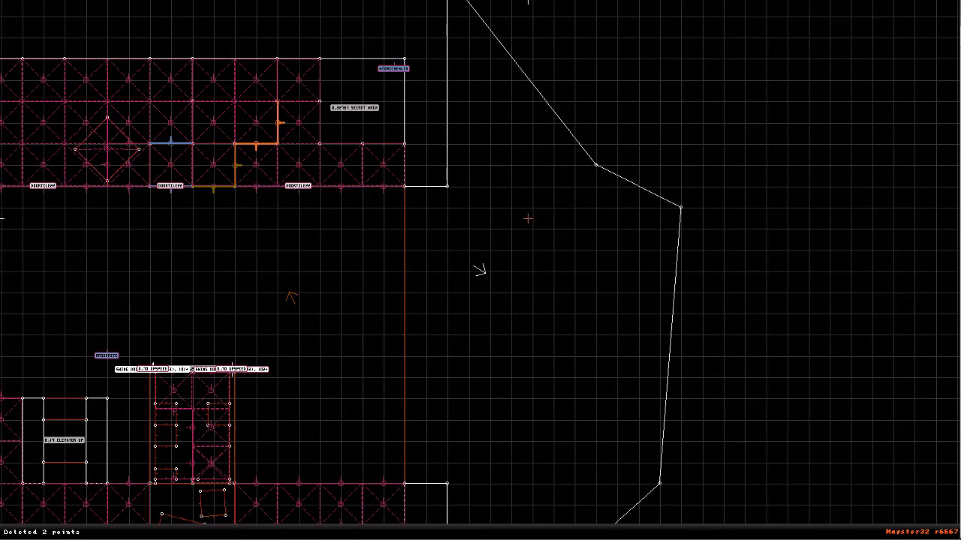
key("space")
key("space")
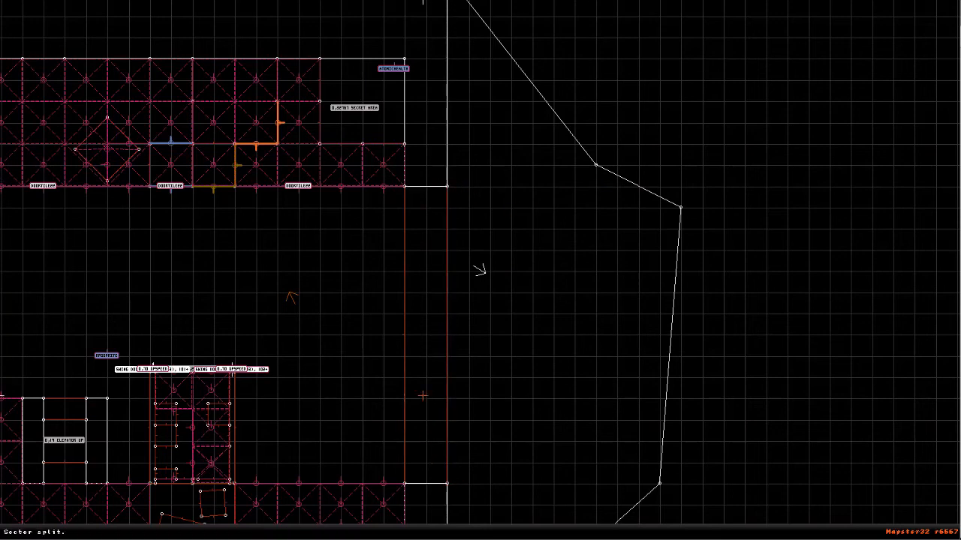
Inspect the widened eastern extension's floor, brick walls and inner corners from inside.
right_click(425, 395)
key("KP_Enter")
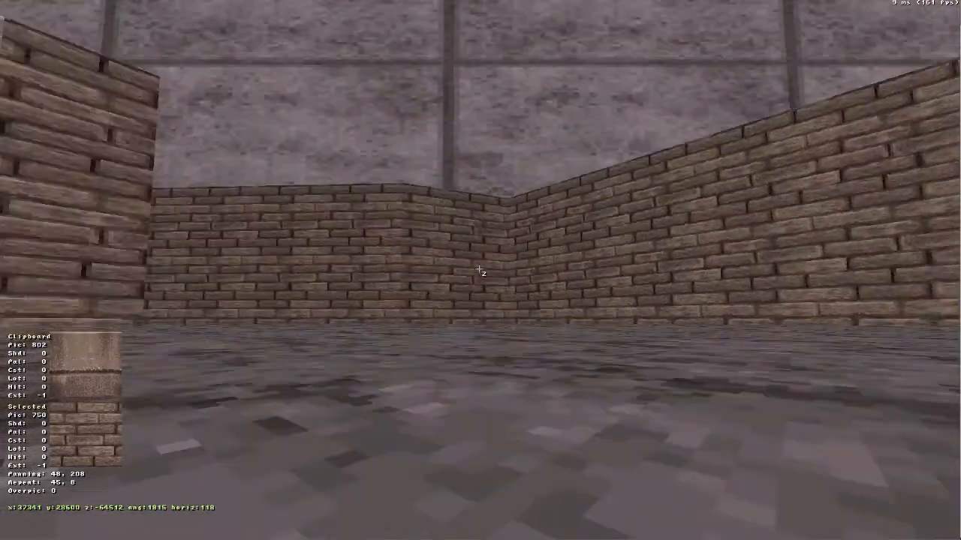
key("Up")
right_click_drag(479, 269, 495, 198)
key("Up")
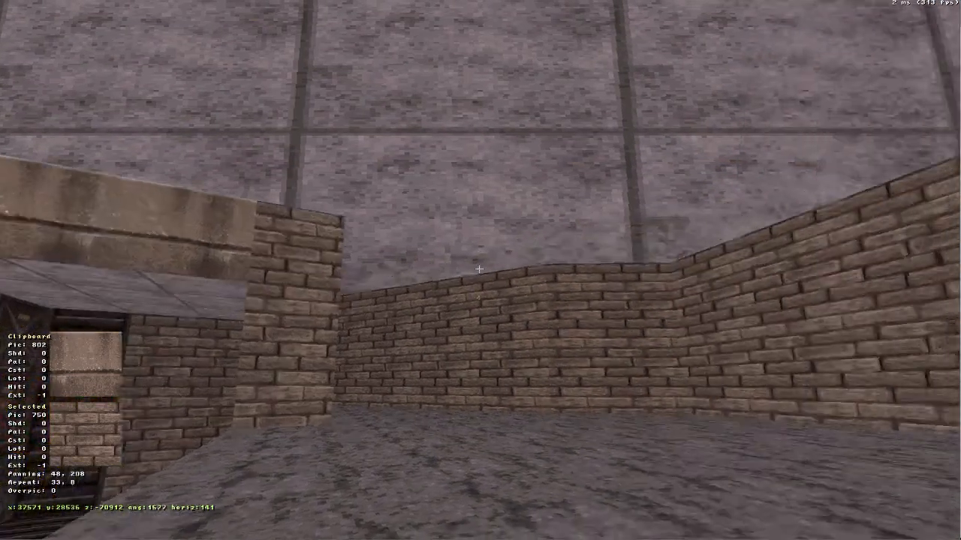
Insert two points in each of the strip's two long lines between the warehouse and eastern extension, spacing them further apart to the south.
key("Down")
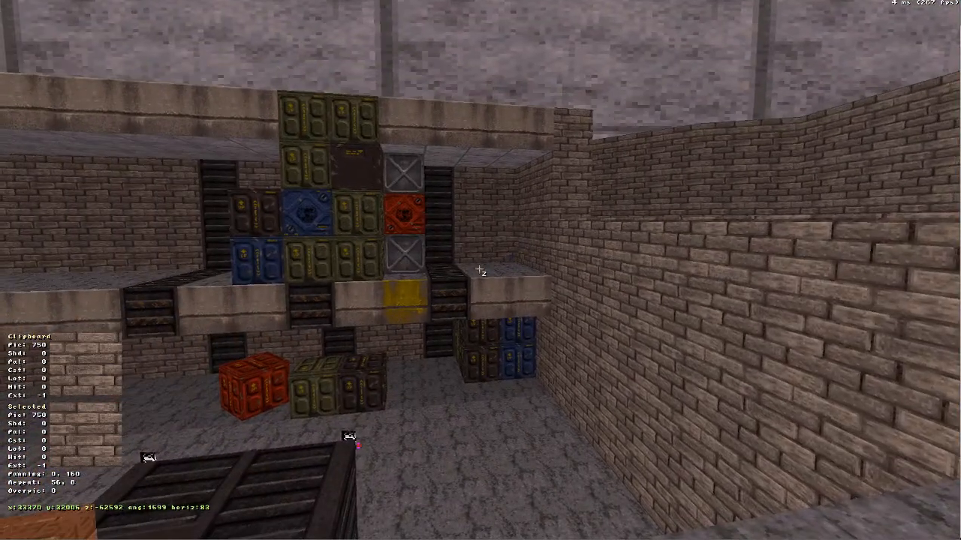
key("w")
key("a")
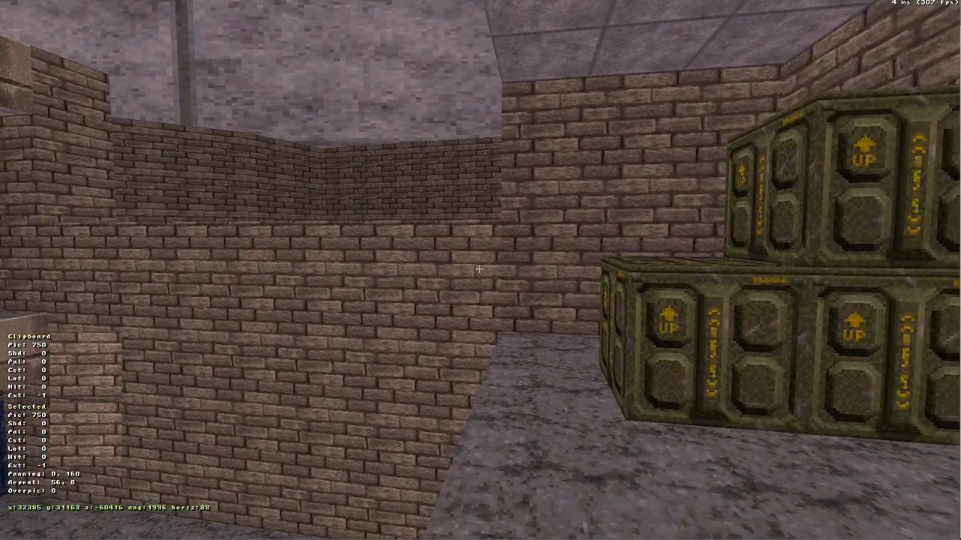
key("w")
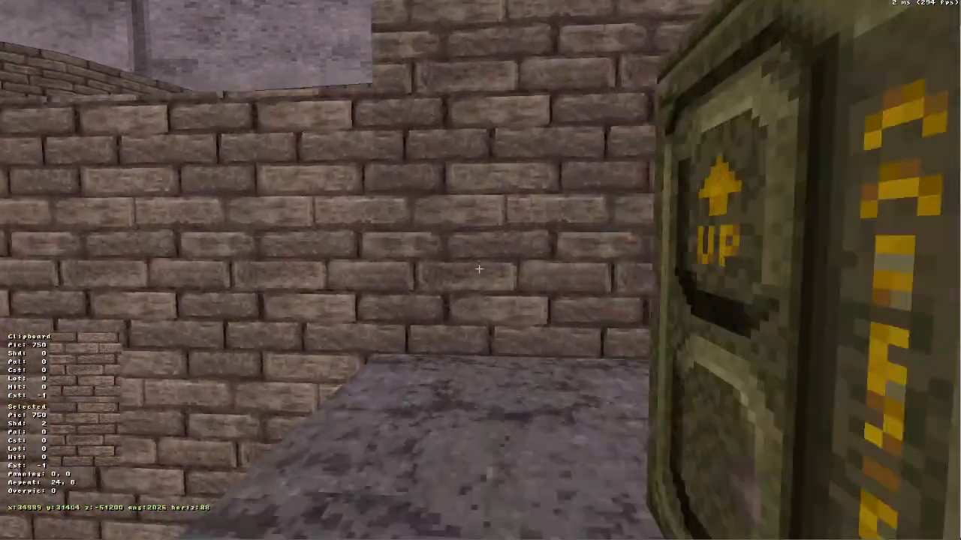
key("KP_Enter")
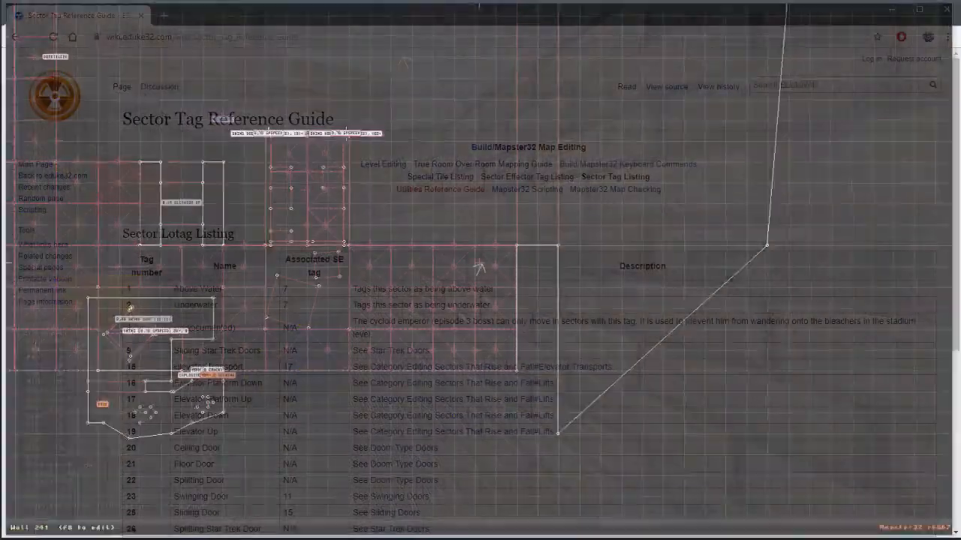
key("w")
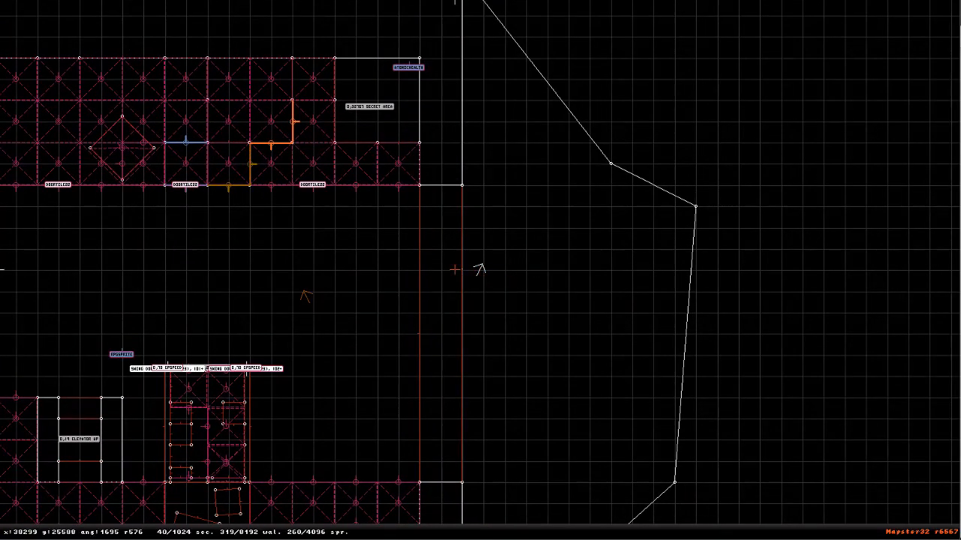
key("Insert")
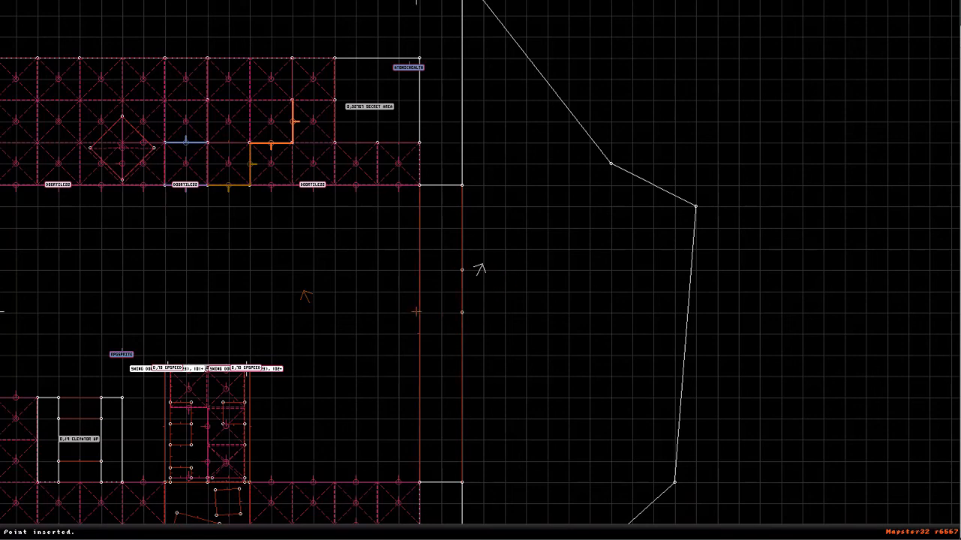
left_click_drag(452, 313, 454, 376)
left_click_drag(418, 316, 419, 355)
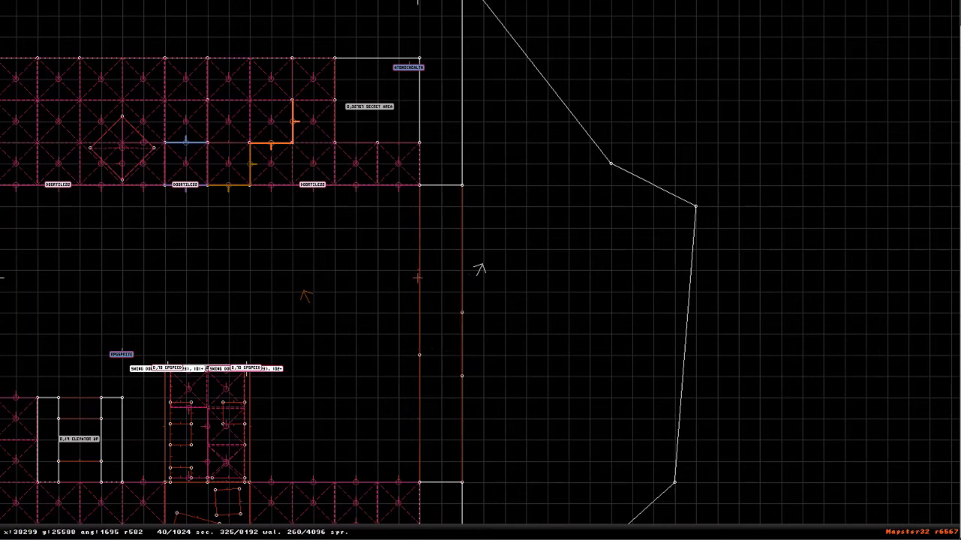
key("Insert")
Draw a line across the strip between its southern points and continue it into the warehouse as a tapering sector ending at the inner northern point.
key("space")
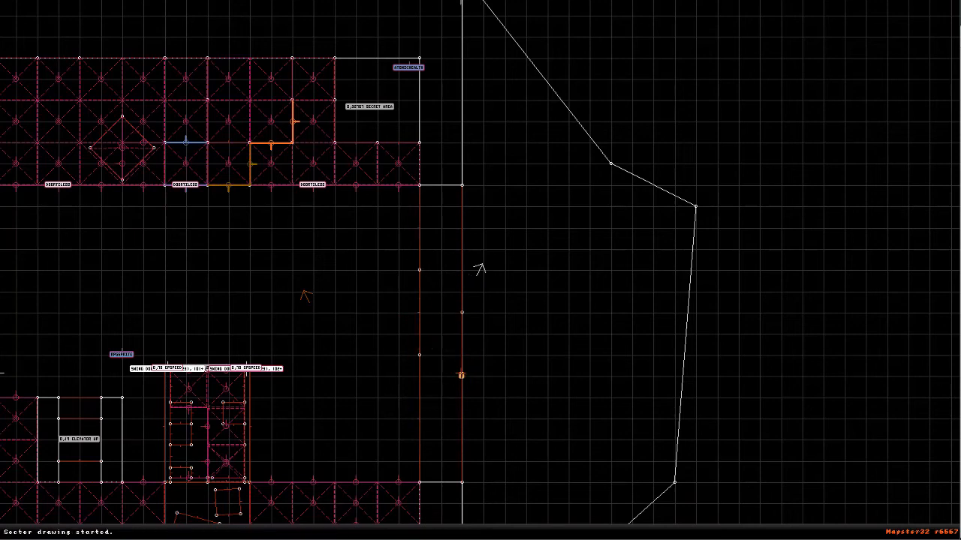
key("space")
key("space")
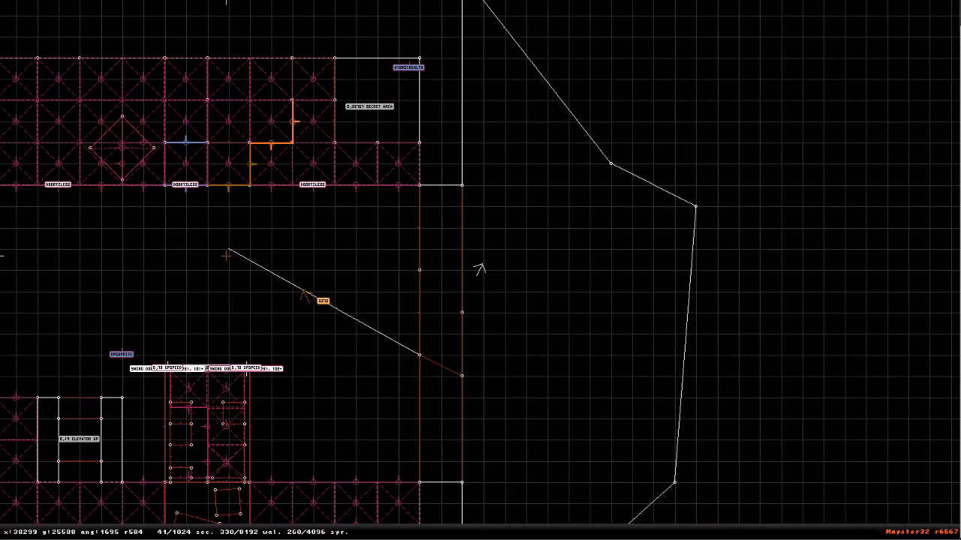
key("space")
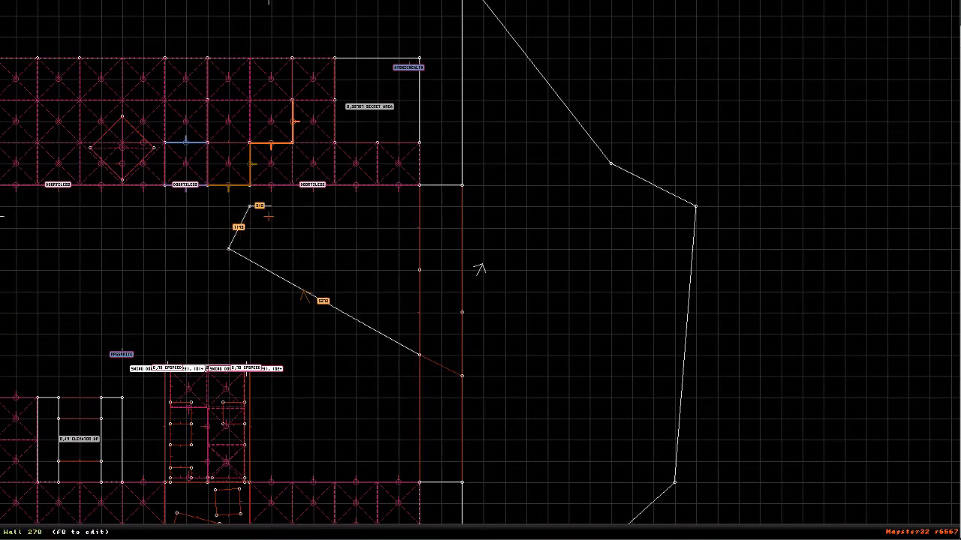
key("space")
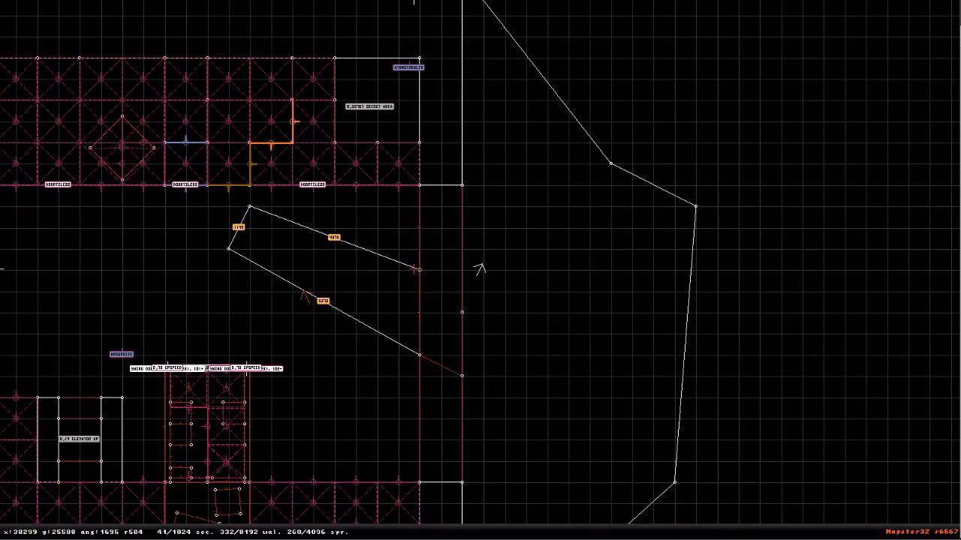
key("space")
Narrow the new sector to a thin wedge on a 128-unit grid, and split the strip between the wedge's two northern boundary points.
left_click_drag(250, 207, 271, 207)
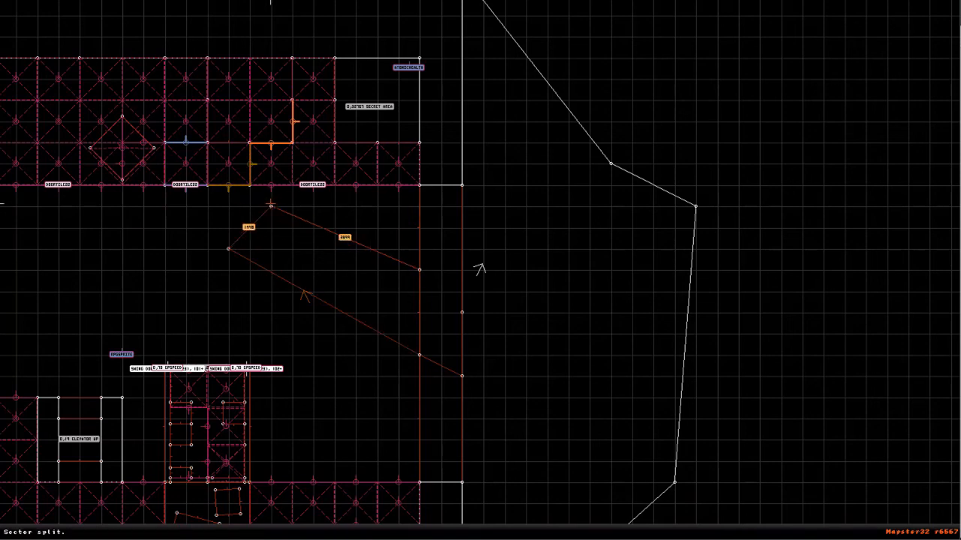
left_click_drag(228, 248, 249, 267)
key("g")
key("g")
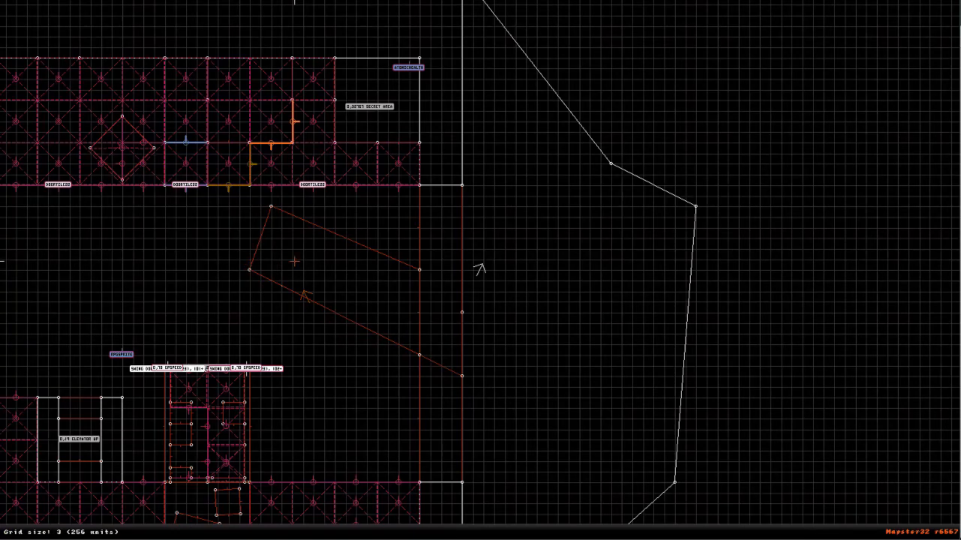
left_click_drag(419, 268, 419, 291)
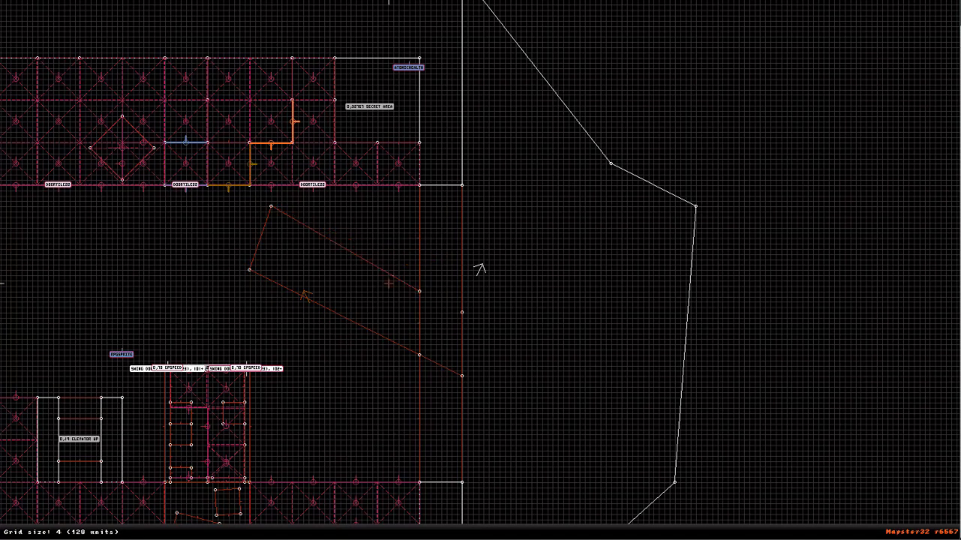
left_click_drag(268, 206, 250, 264)
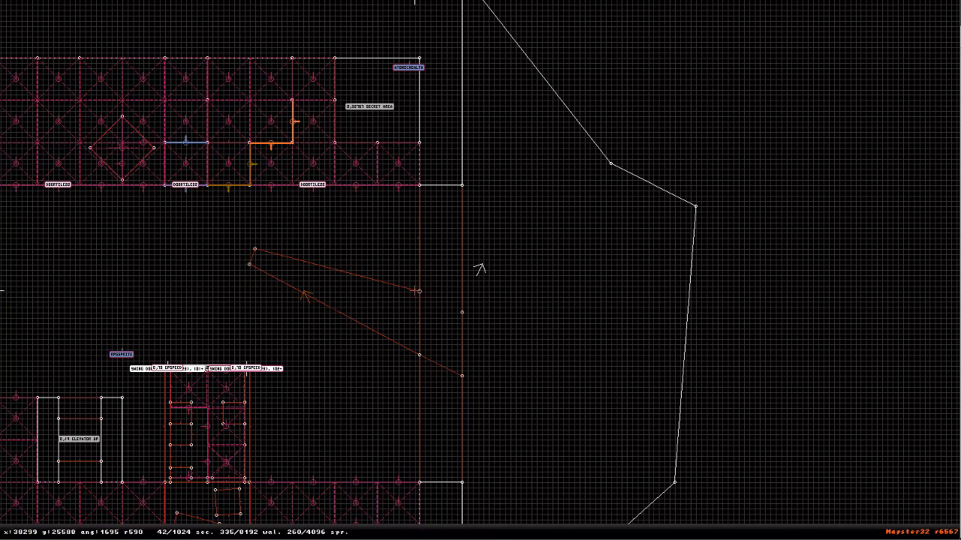
key("space")
key("space")
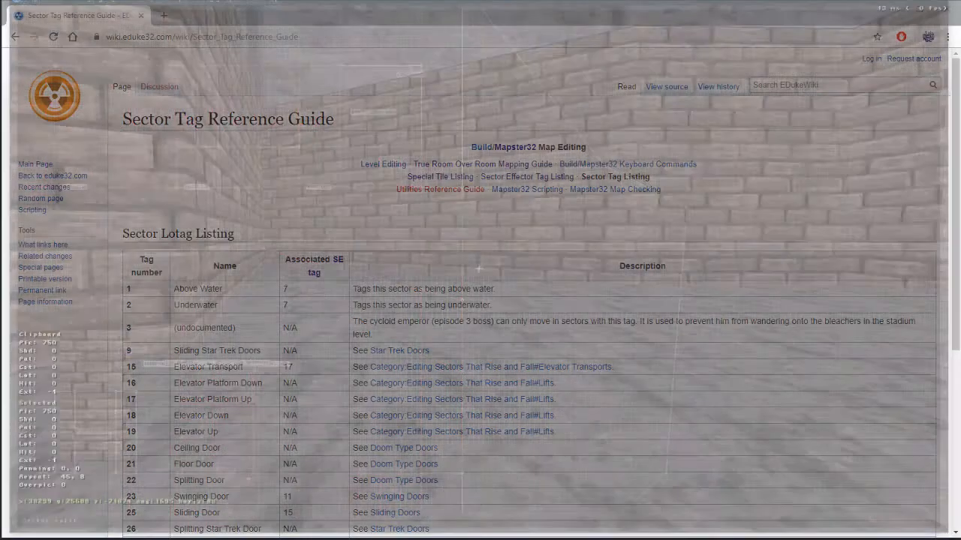
Turn off ceiling parallax for the wedge sector and lower its ceiling to z -99328 as a hanging beam.
key("Up")
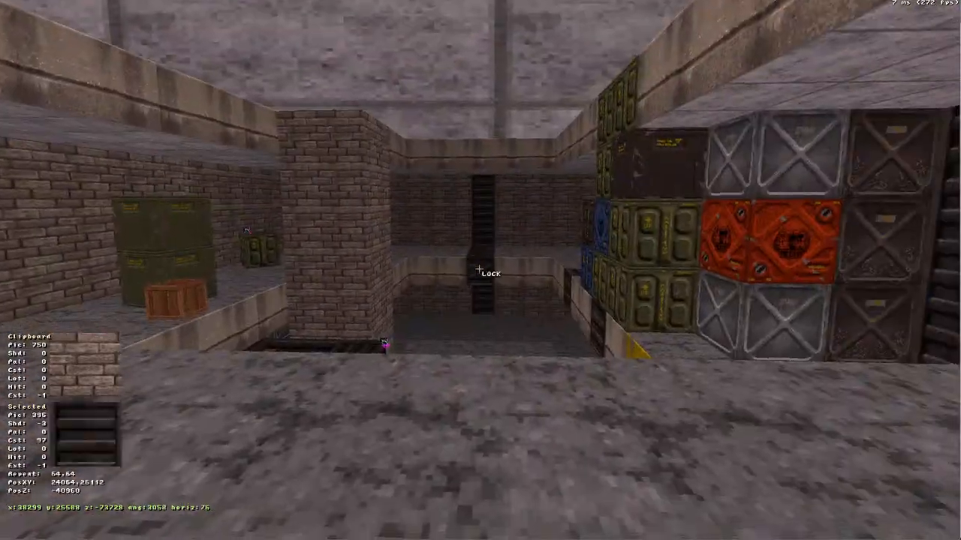
key("Left")
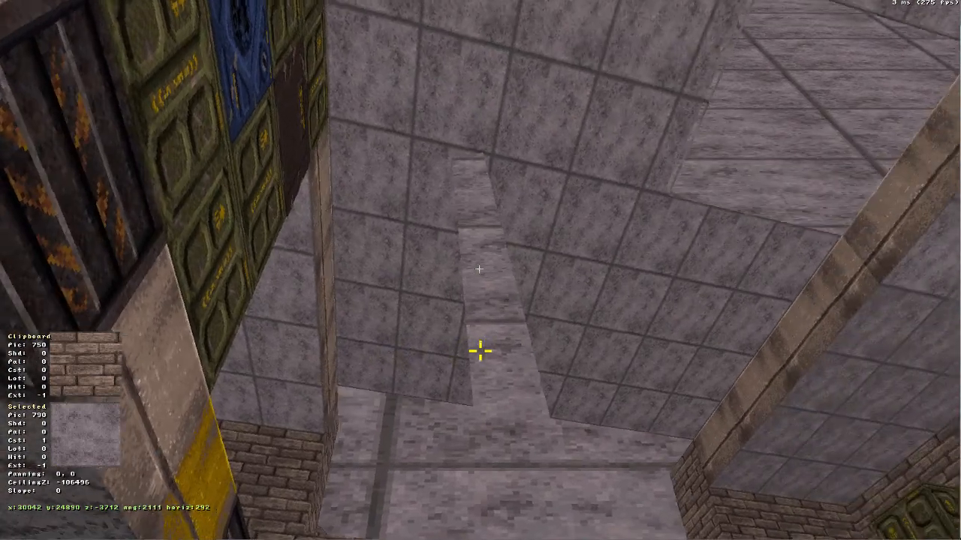
key("p")
key("a")
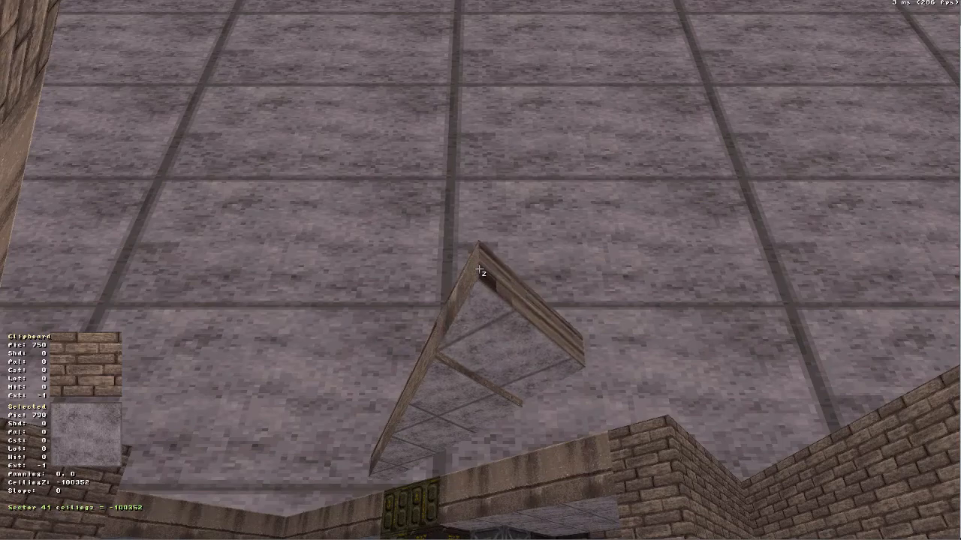
key("a")
Try to slope the hanging beam's ceiling.
key("Up")
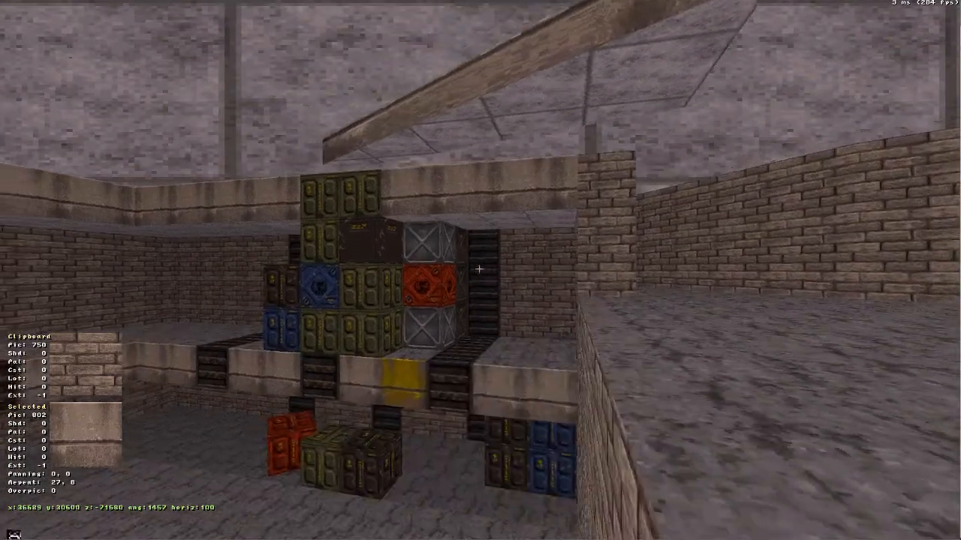
key("Up")
key("z")
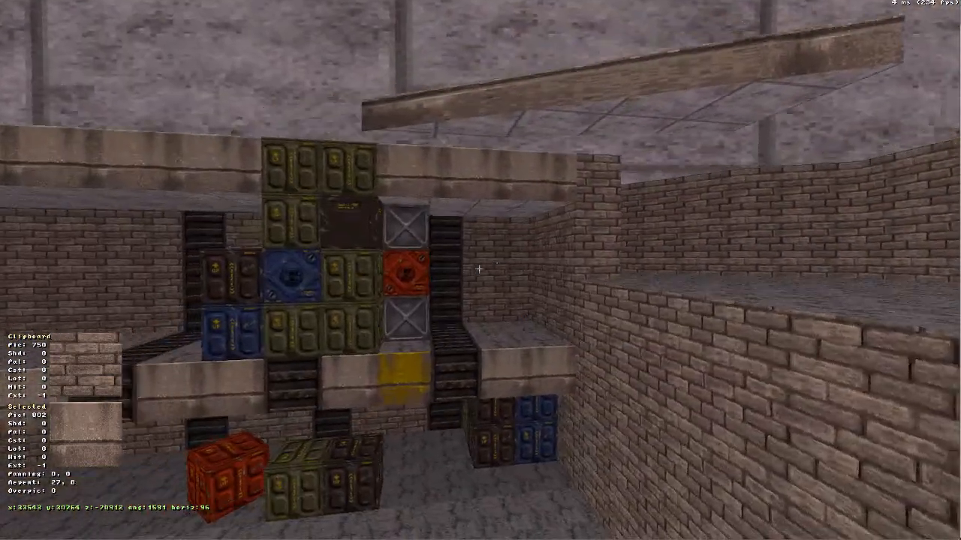
key("Up")
key("z")
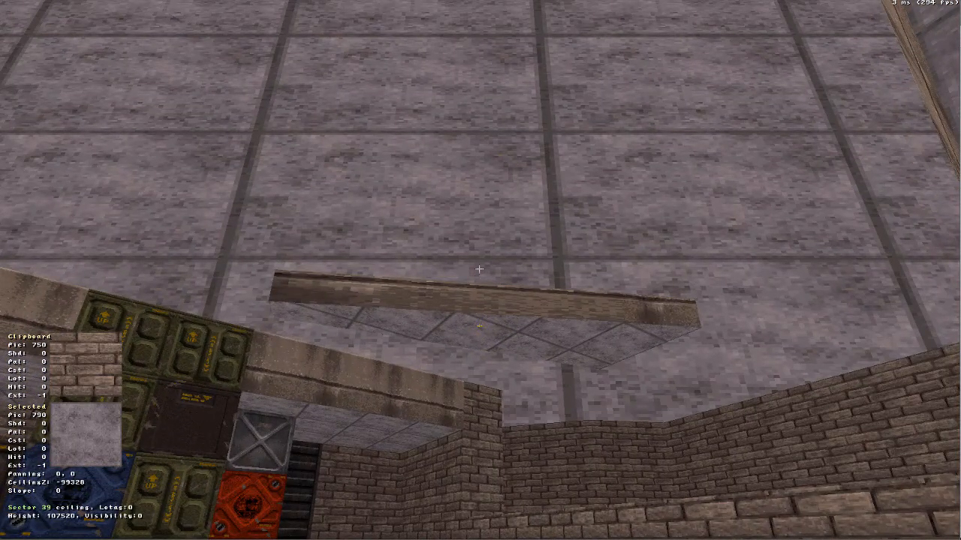
key("bracketleft")
key("bracketright")
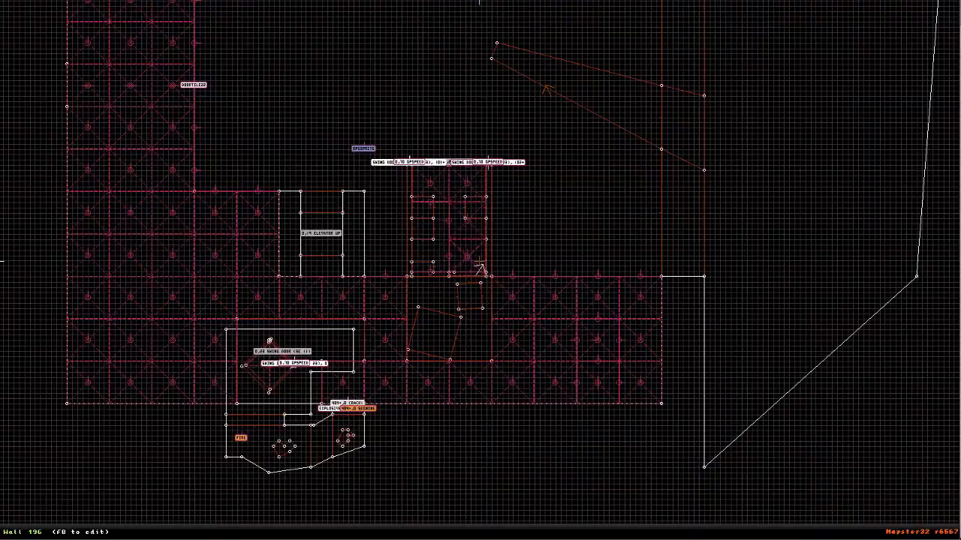
Make the wedge's narrow end wall the first wall of its sector, and align its lower tip corner vertically with the upper one.
scroll(480, 268, "up", 5)
key("Down")
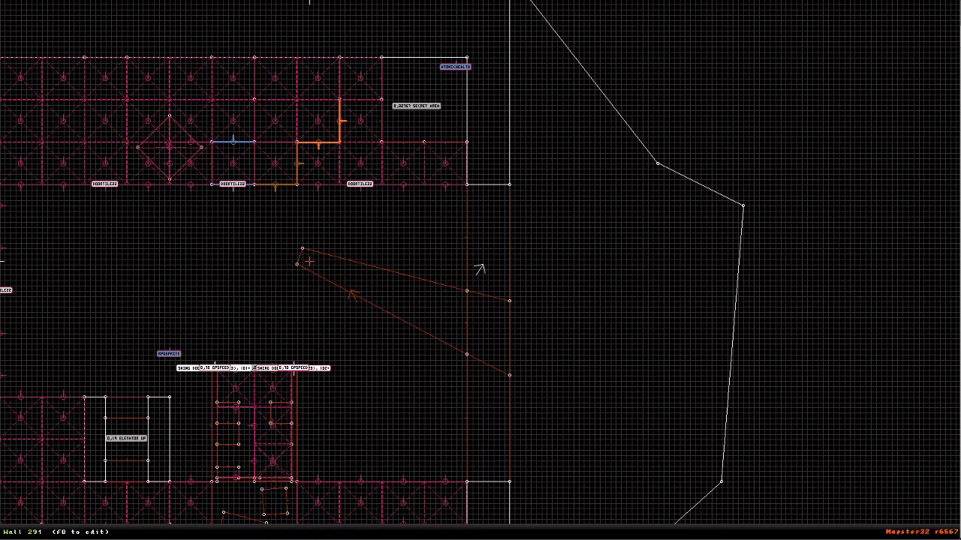
key("alt+f")
key("alt+f")
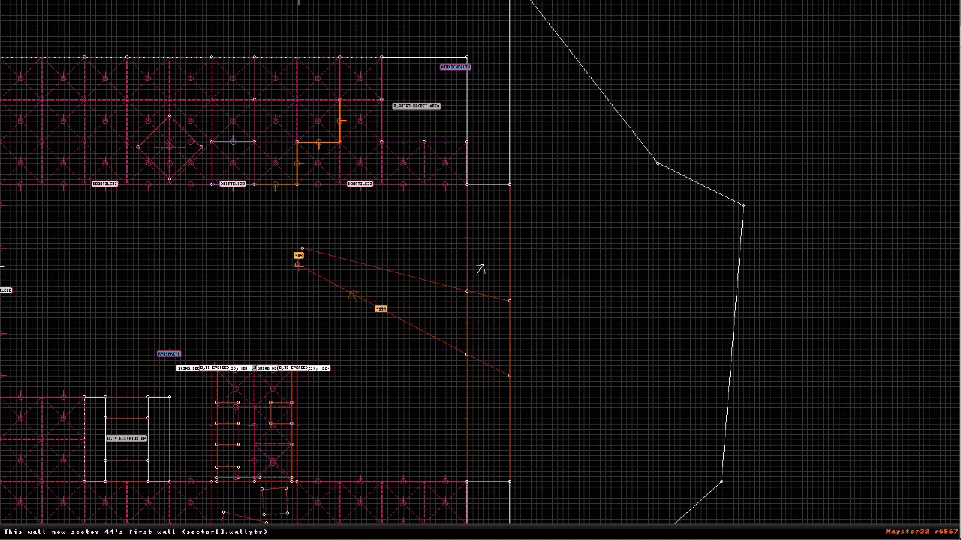
left_click_drag(298, 265, 301, 265)
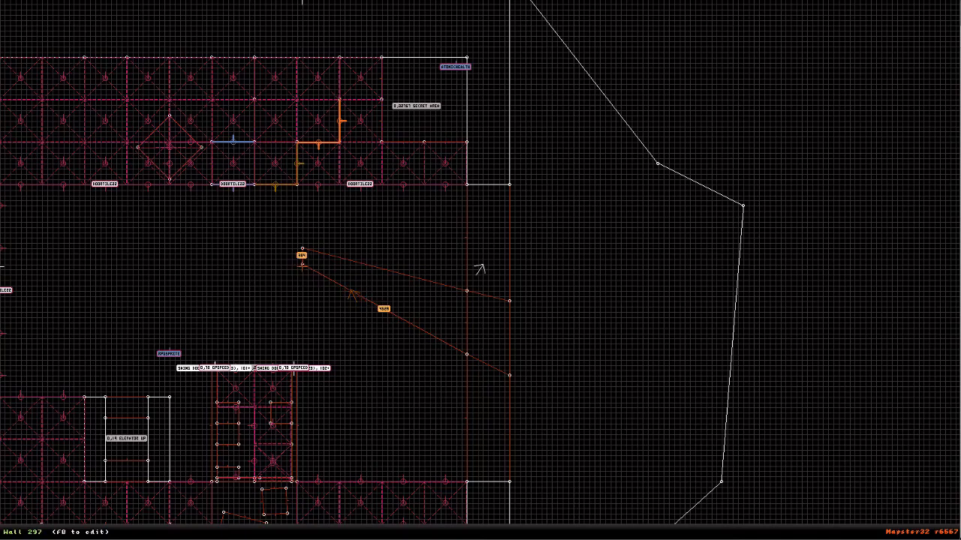
Straighten the wedge so it runs almost due east, moving its boundary points north along both strip lines and its tip slightly west.
scroll(361, 499, "up", 5)
right_click_drag(457, 466, 479, 269)
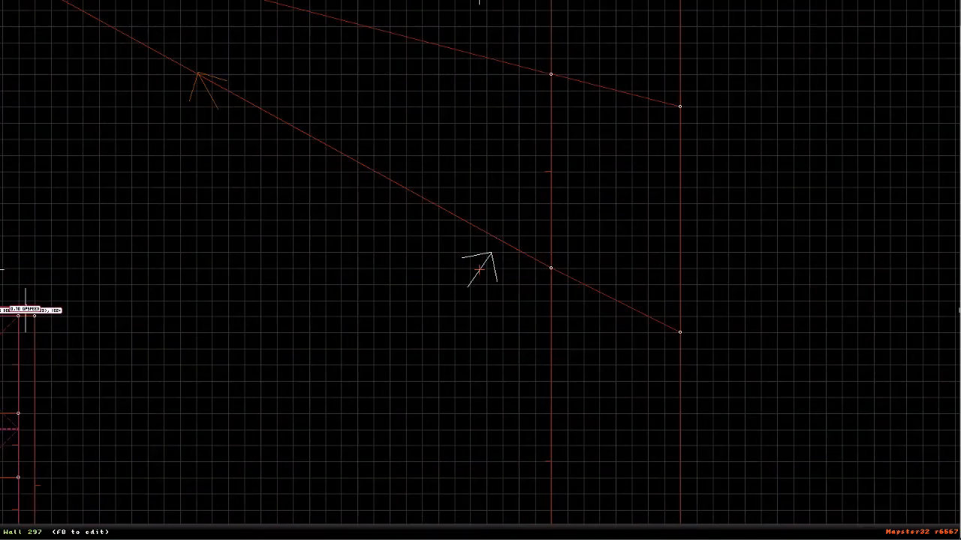
scroll(440, 258, "down", 4)
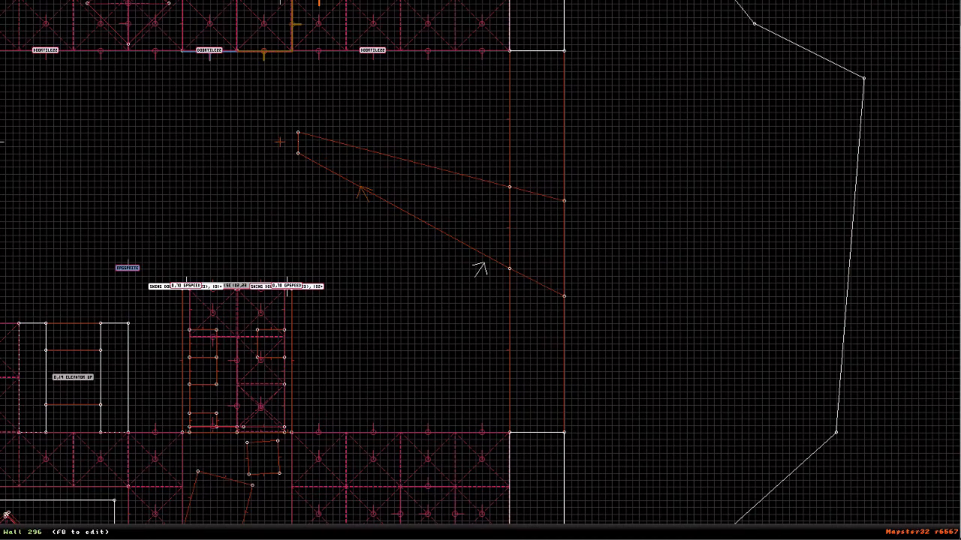
left_click_drag(502, 191, 504, 139)
left_click_drag(298, 133, 291, 139)
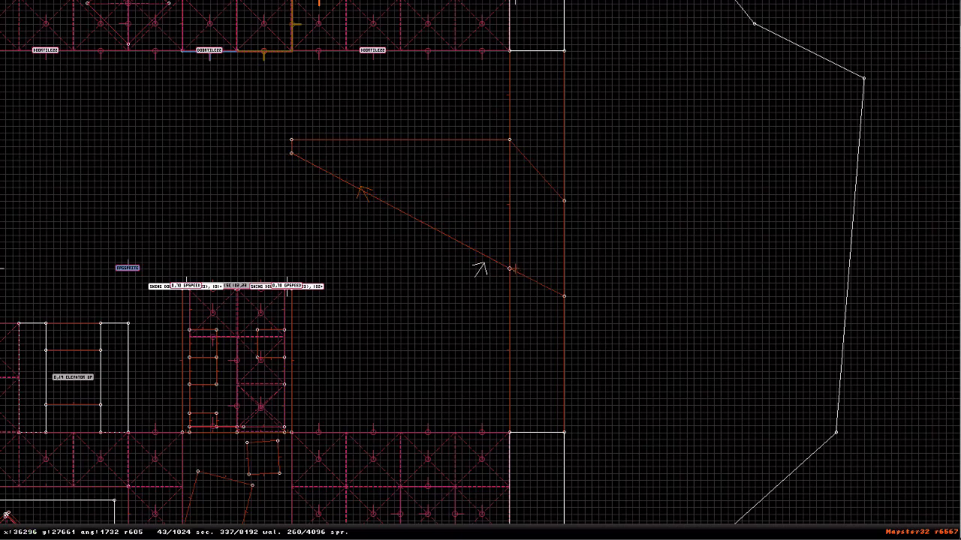
left_click_drag(510, 268, 509, 182)
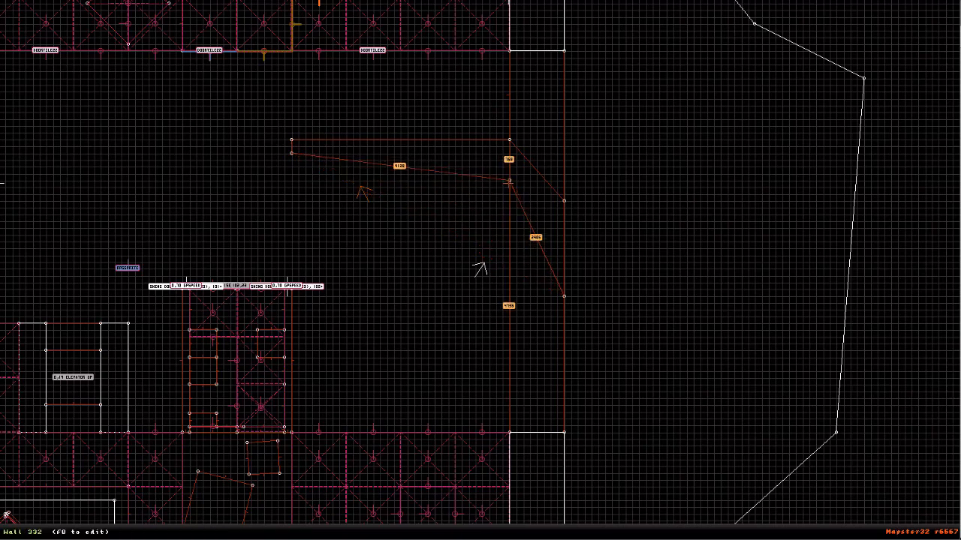
left_click_drag(510, 139, 509, 127)
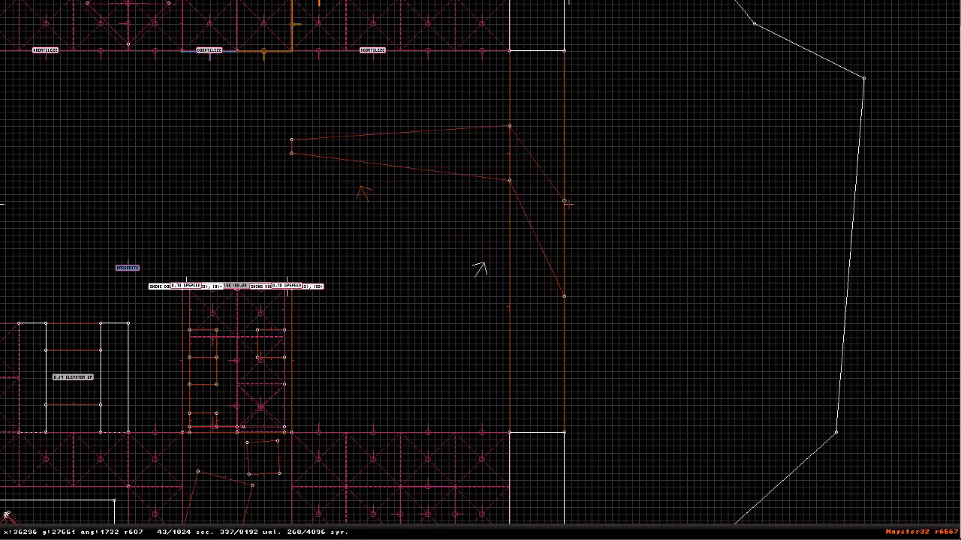
left_click_drag(563, 201, 563, 119)
left_click_drag(564, 295, 564, 186)
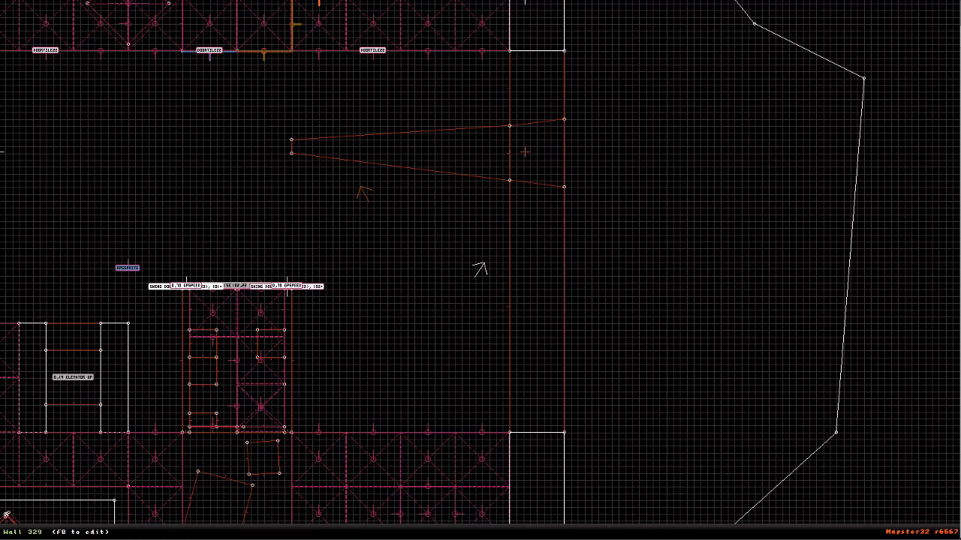
Set the reshaped wedge's short western wall as its sector's first wall and return to the 3D view of the beam.
key("alt+f")
key("alt+f")
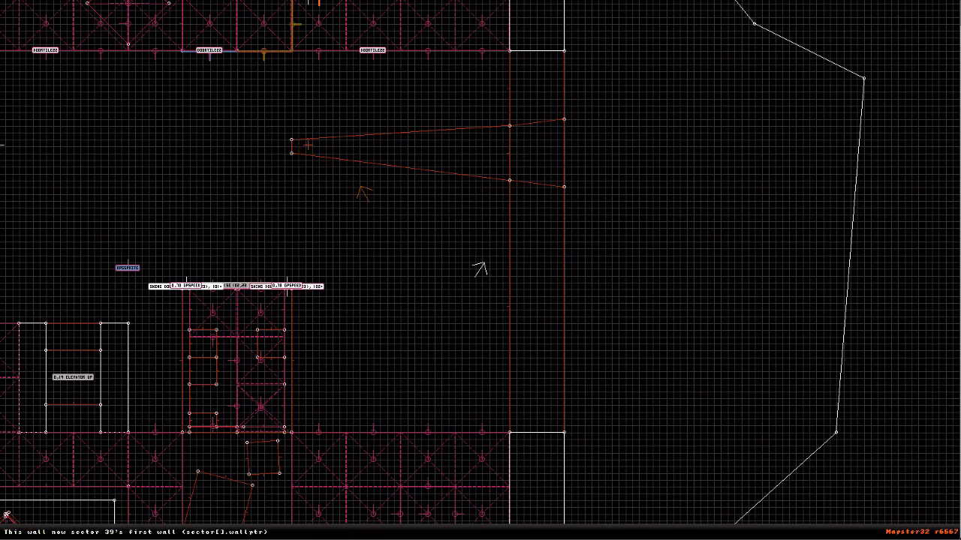
key("KP_Enter")
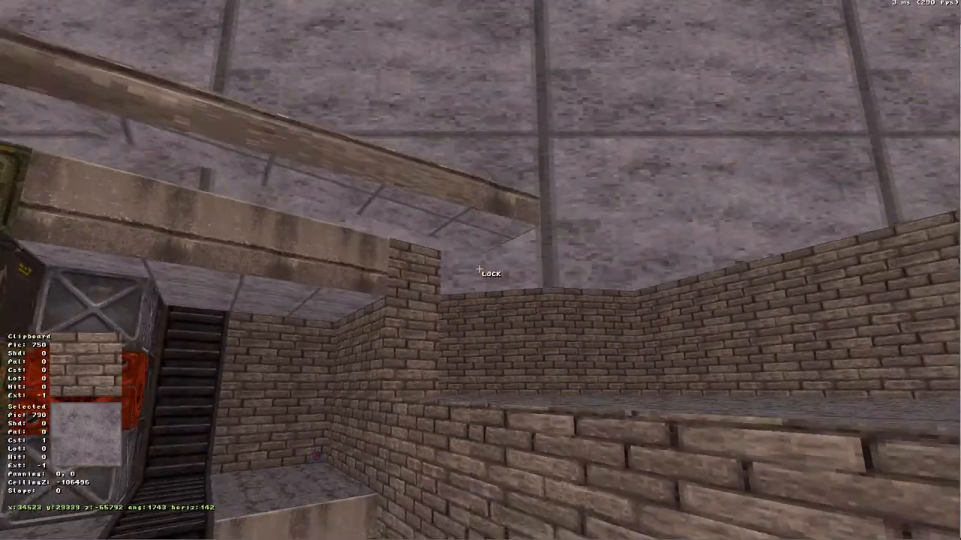
left_click_drag(479, 269, 461, 301)
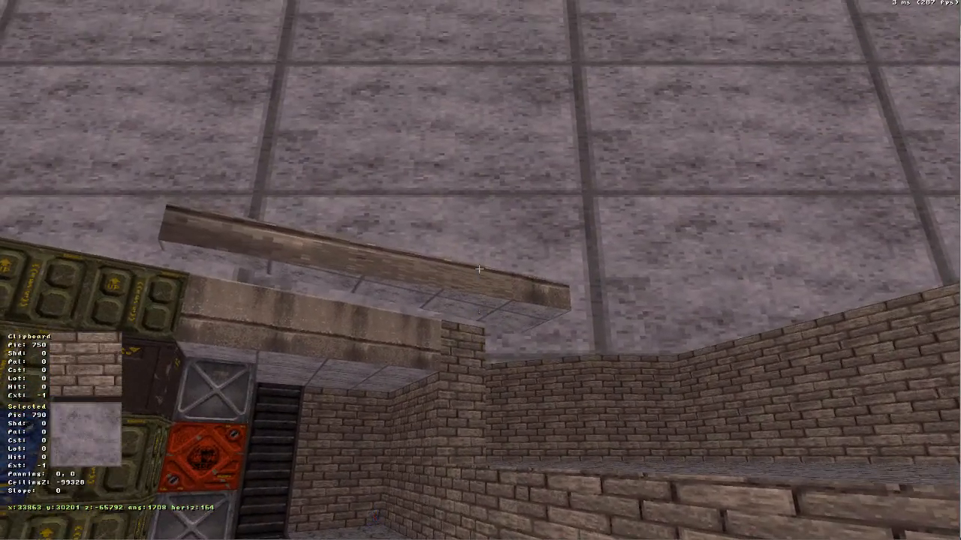
Slope the wedge's ceiling to 512 and lower the adjoining middle section's ceiling to -91136 with a slope of 1024.
key("]")
right_click_drag(479, 269, 542, 271)
key("Page_Down")
key("Page_Down")
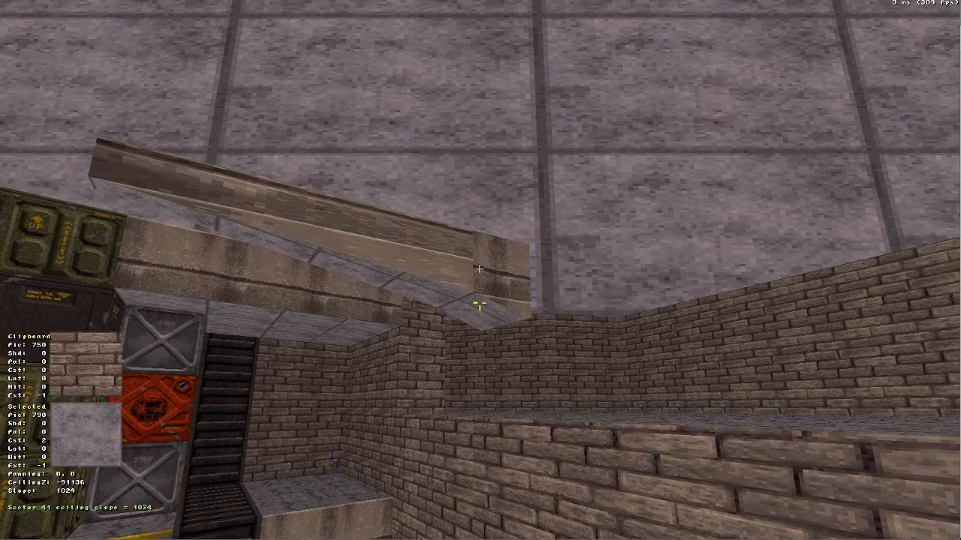
Check the beam's curve from the room floor and readjust the middle section's ceiling slope to 1024.
key("Down")
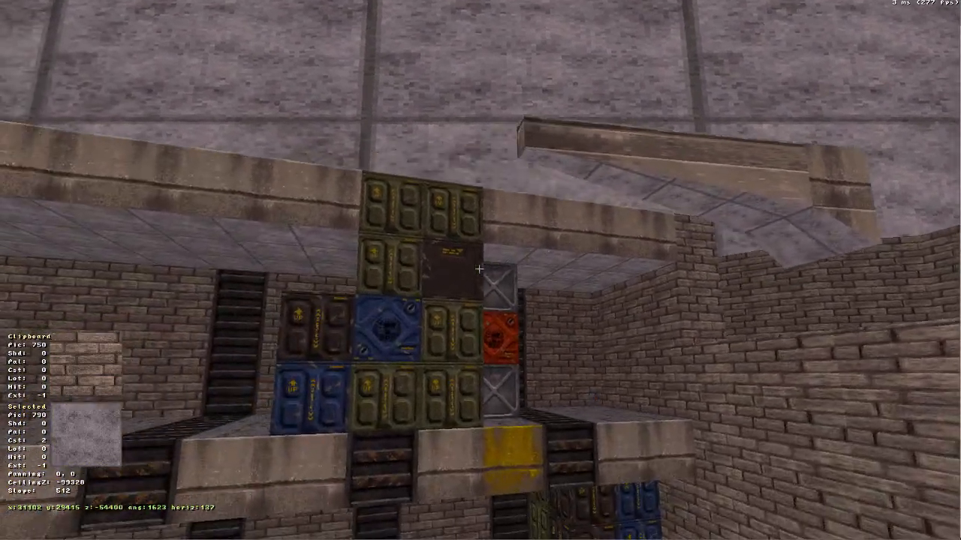
key("Up")
key("Down")
key("comma")
key("z")
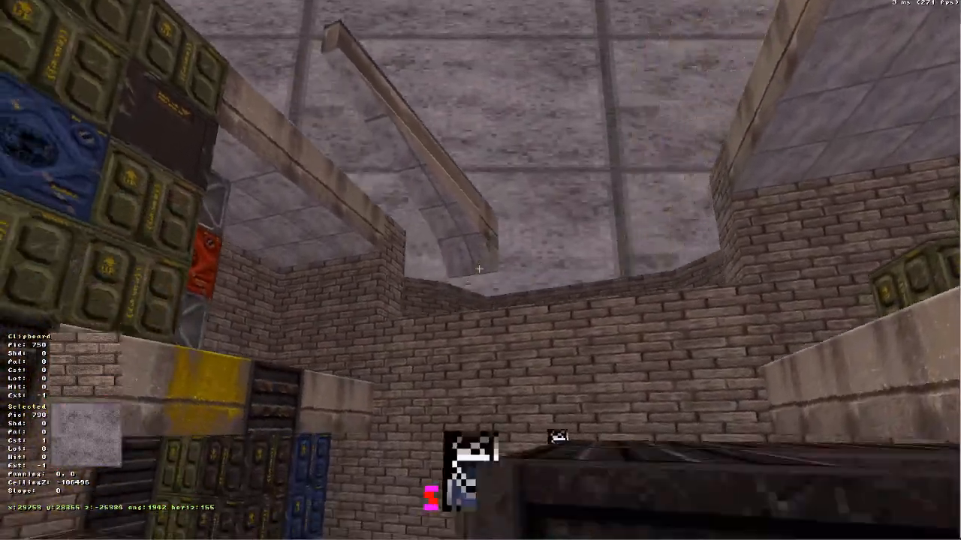
key("a")
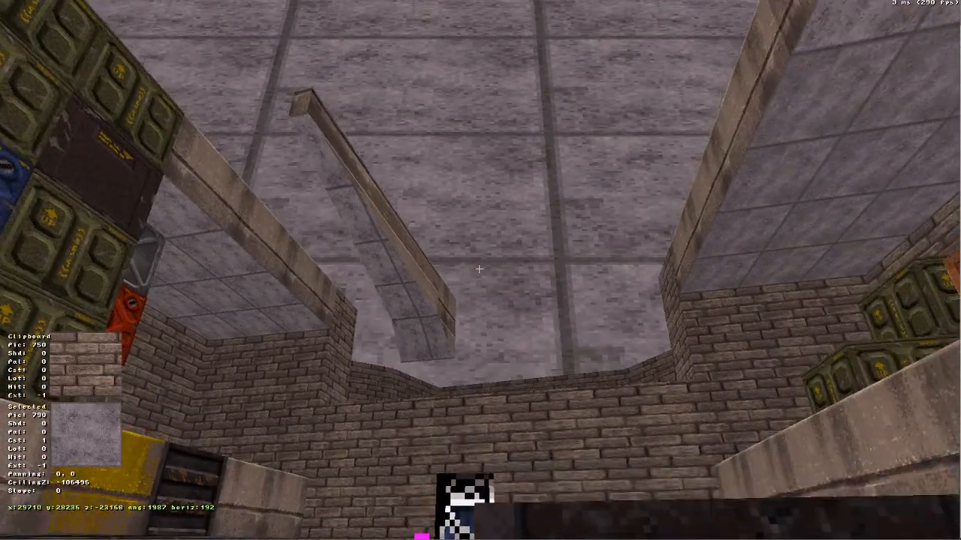
key("bracketright")
key("bracketright")
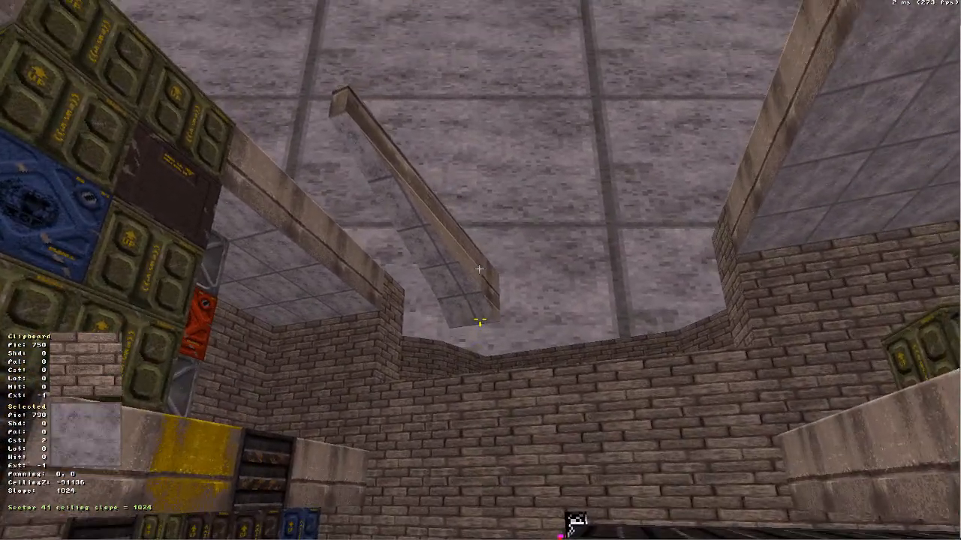
key("period")
key("period")
key("a")
In the 2D map, extend the beam eastward from the strip with a flared four-sided sector ending in a wall about 1800 units long.
key("KP_Enter")
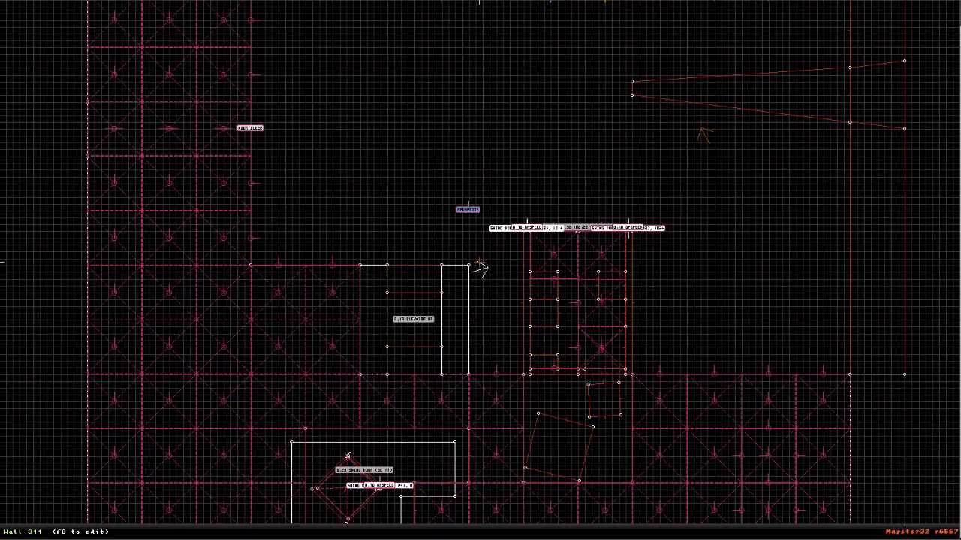
key("a")
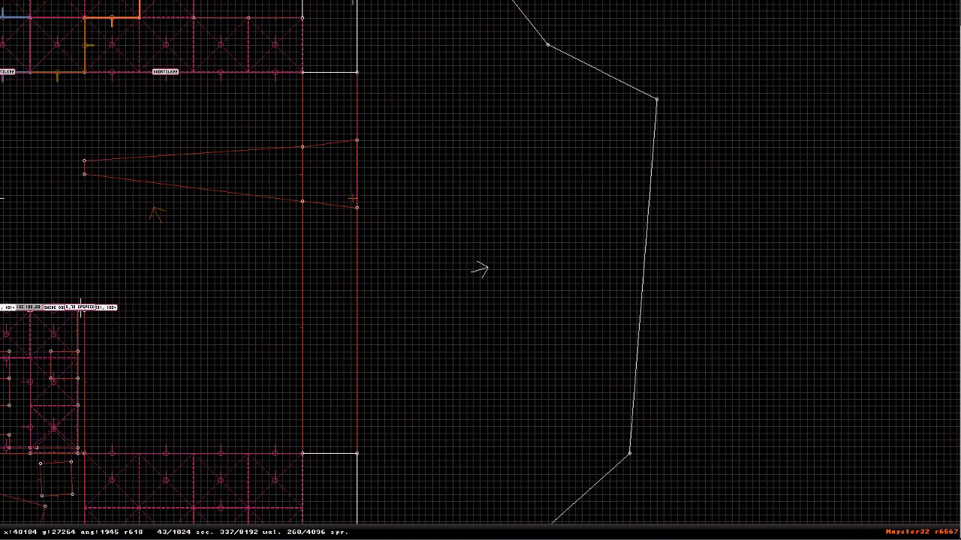
key("space")
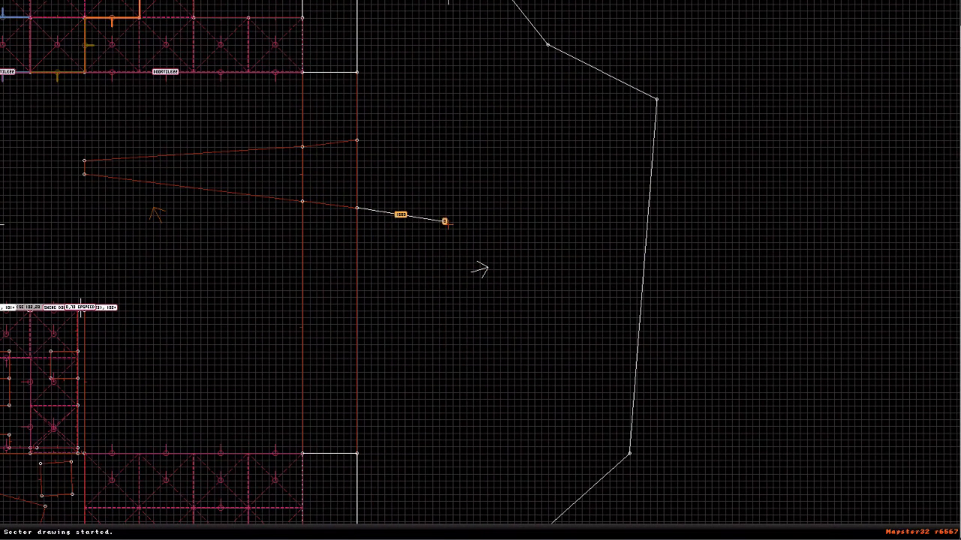
key("space")
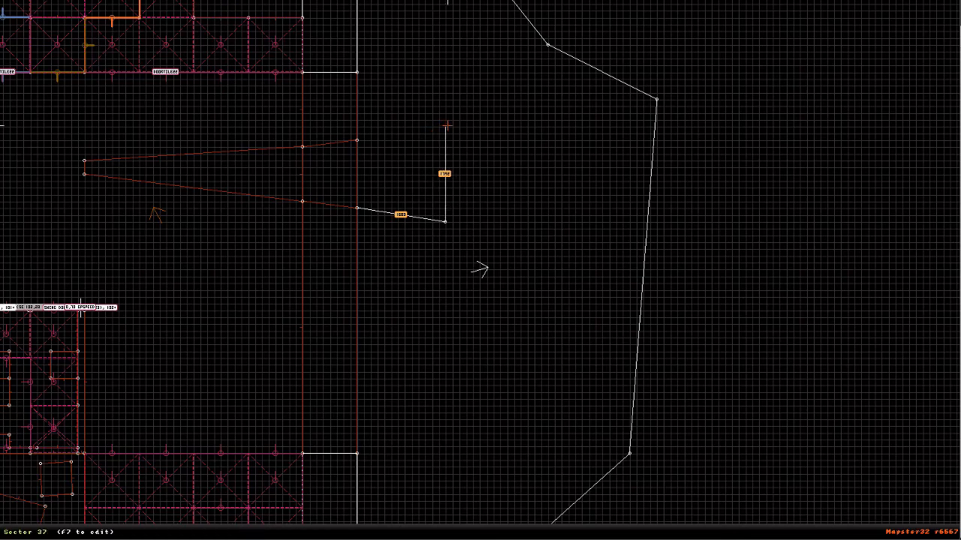
key("space")
key("space")
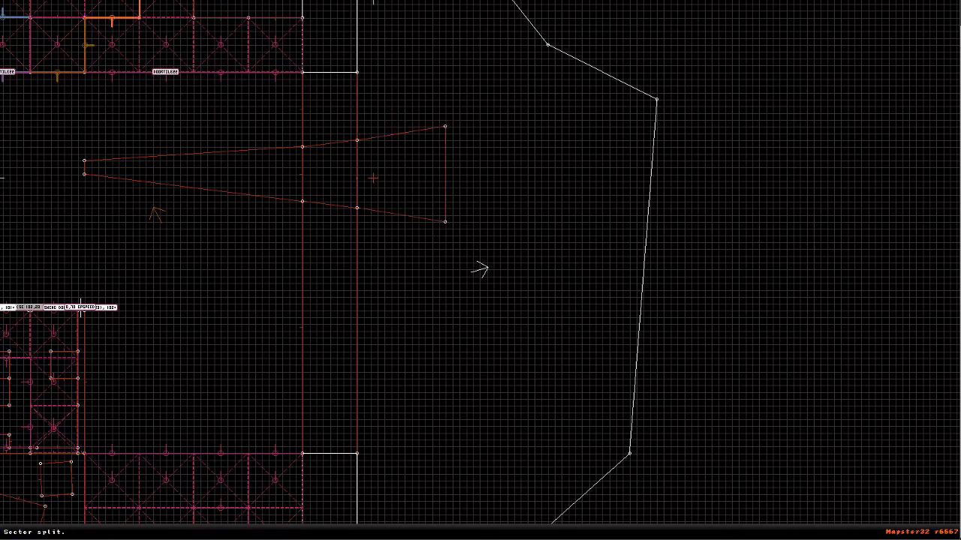
Set the first wall for the new eastern section's sector and go to the 3D view of it.
key("alt+f")
key("alt+f")
key("Up")
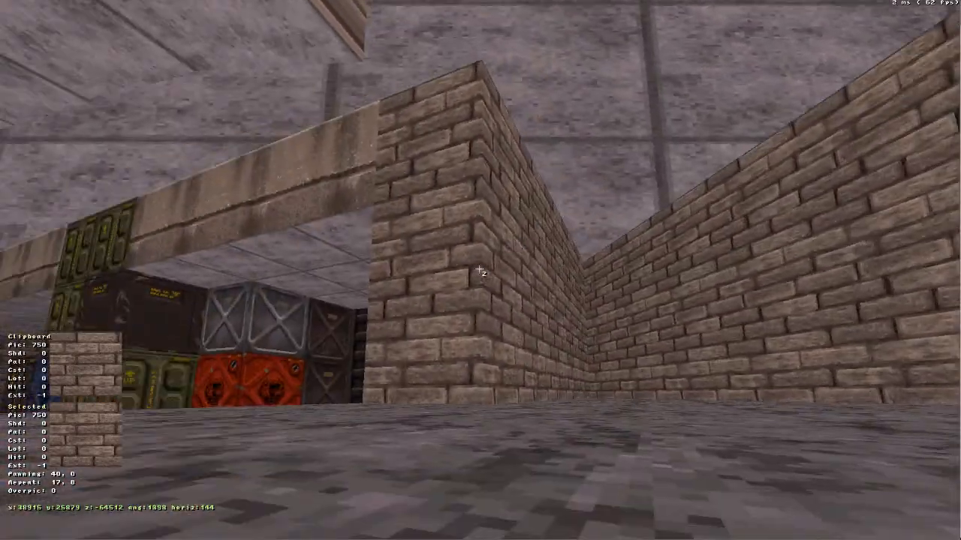
key("a")
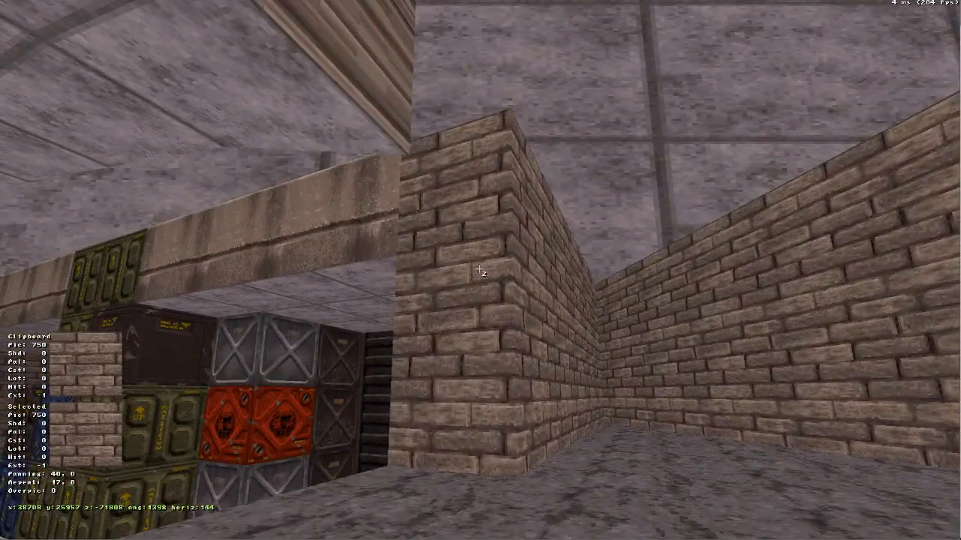
Lower the new eastern beam section's ceiling to -87040 and start its slope at 512.
key("Down")
key("Page_Down")
key("Page_Down")
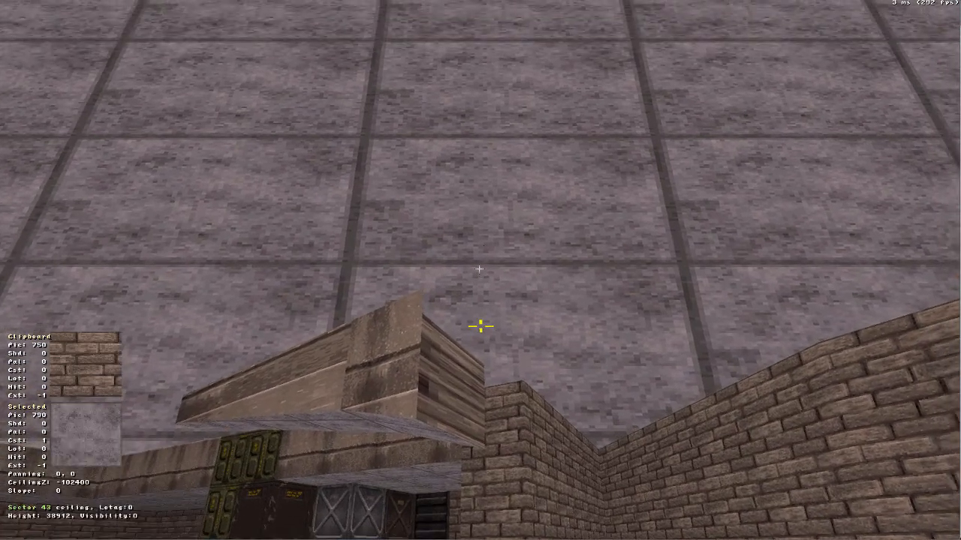
key("p")
key("Page_Down")
key("Page_Down")
key("Page_Down")
key("Page_Down")
key("Page_Down")
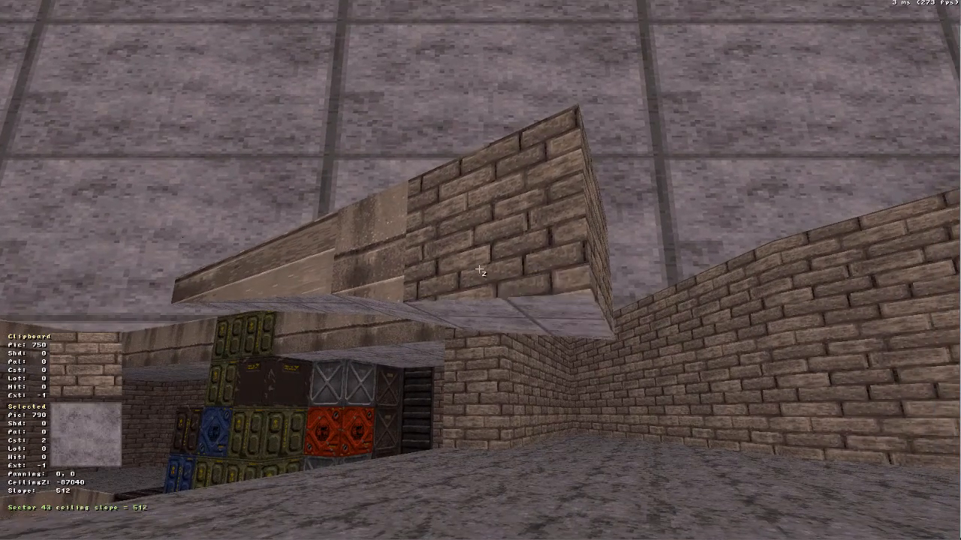
Steepen the eastern beam section's ceiling slope to 2560 and check the beam from the room.
key("bracketright")
key("bracketright")
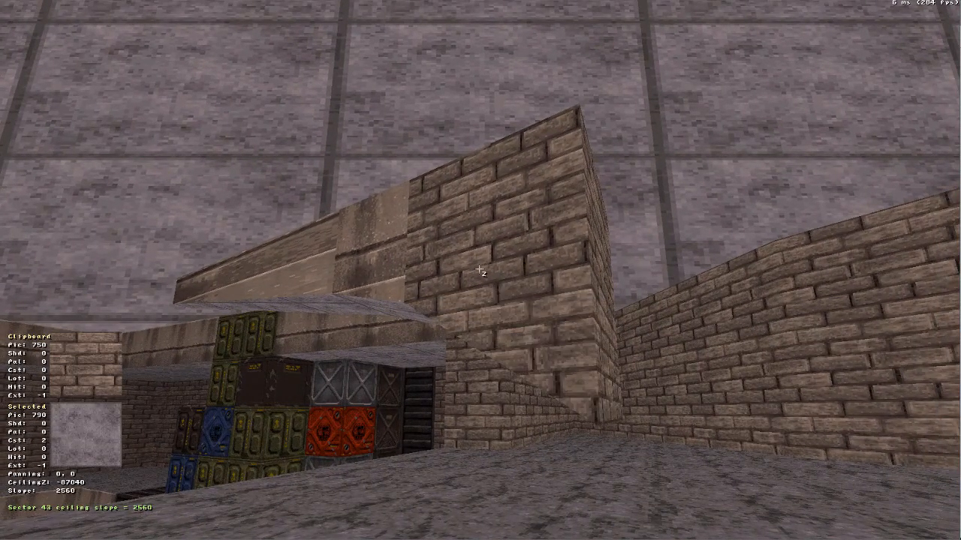
key("Up")
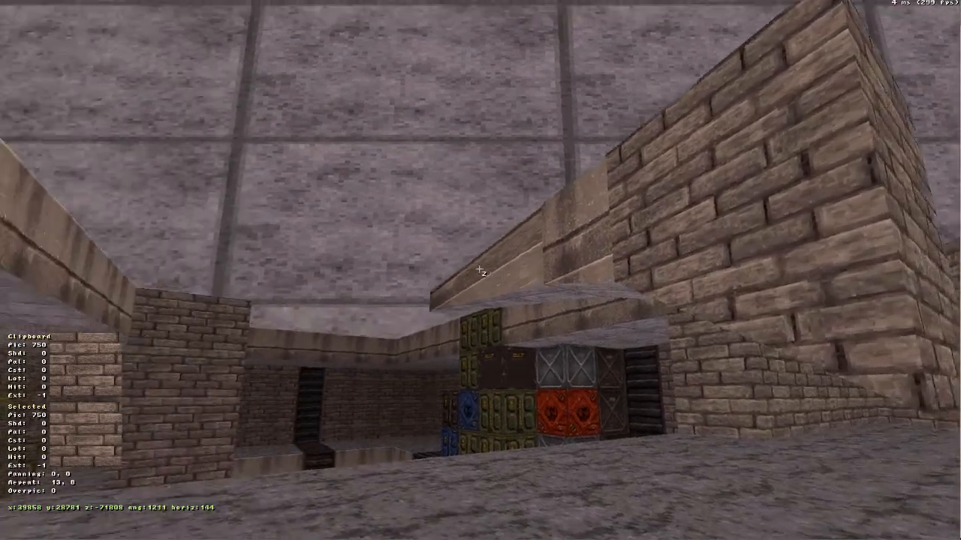
left_click(479, 268)
key("Down")
key("z")
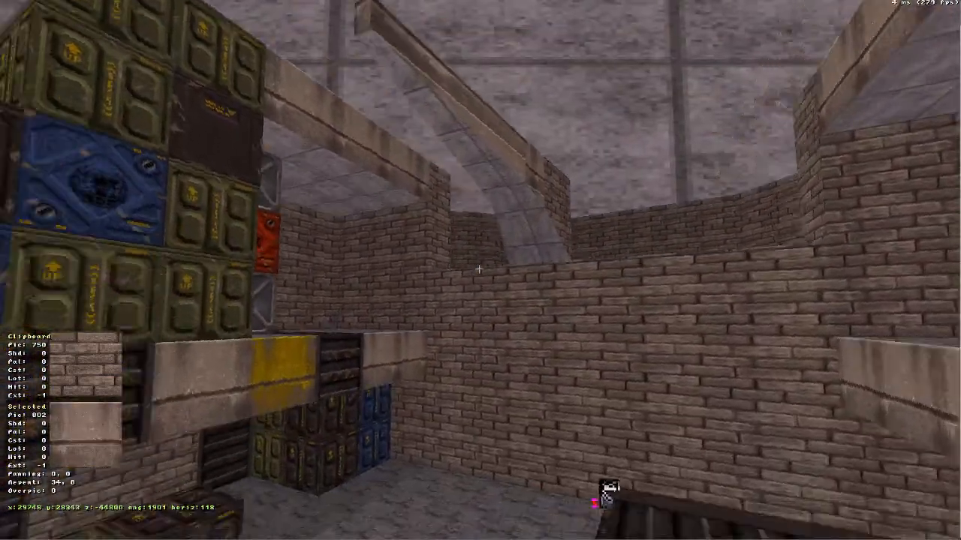
In the 2D map, move the beam's two eastern corners west so its end wall stands 1024 units east of the strip.
left_click(479, 269)
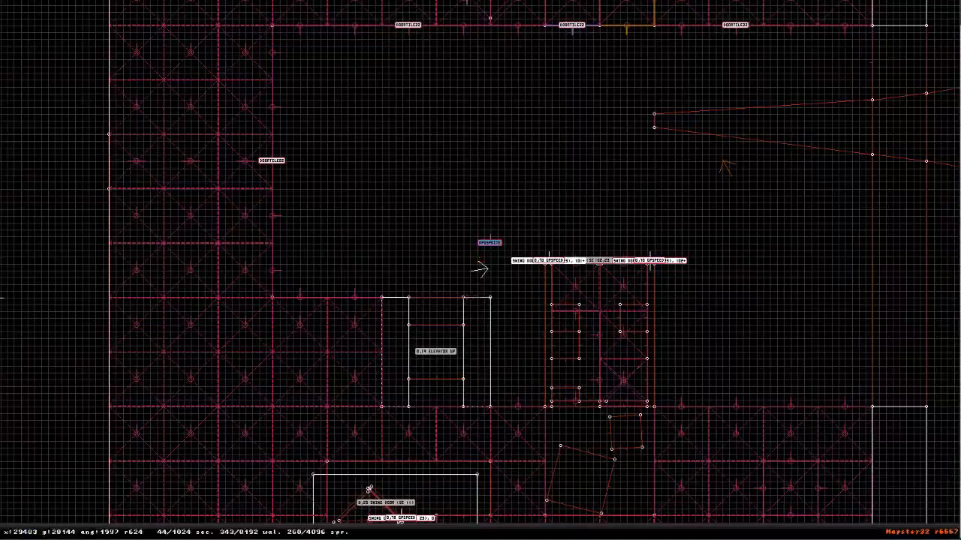
key("Up")
right_click_drag(479, 269, 363, 36)
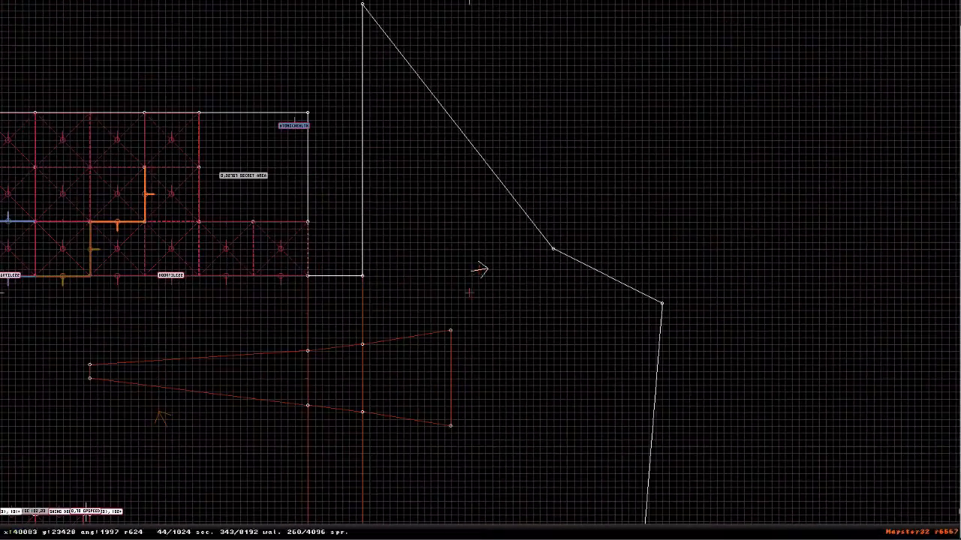
key("g")
key("g")
key("g")
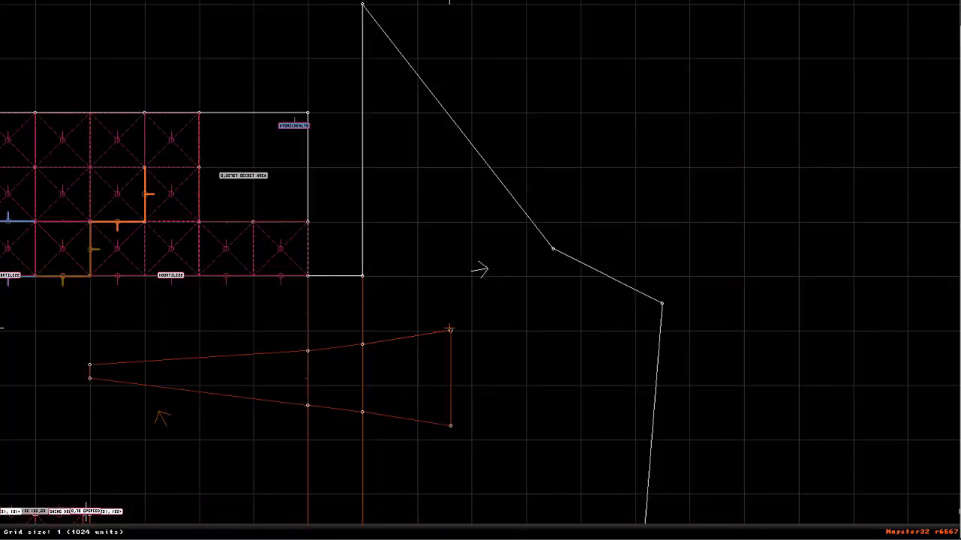
left_click_drag(450, 331, 417, 330)
key("g")
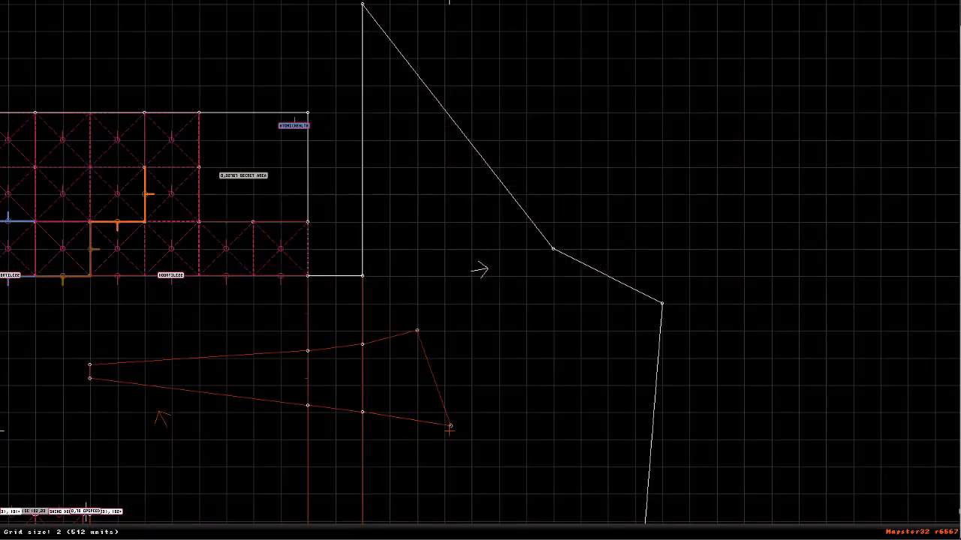
left_click_drag(449, 431, 416, 425)
Draw a box-shaped sector about 1792 by 2816 units with angled western corners, attached to the beam's eastern end wall.
key("g")
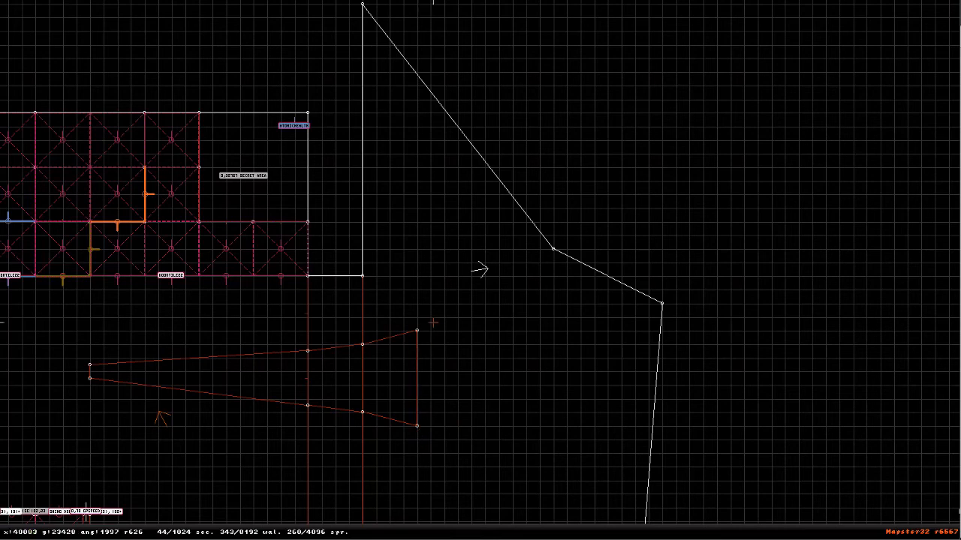
key("space")
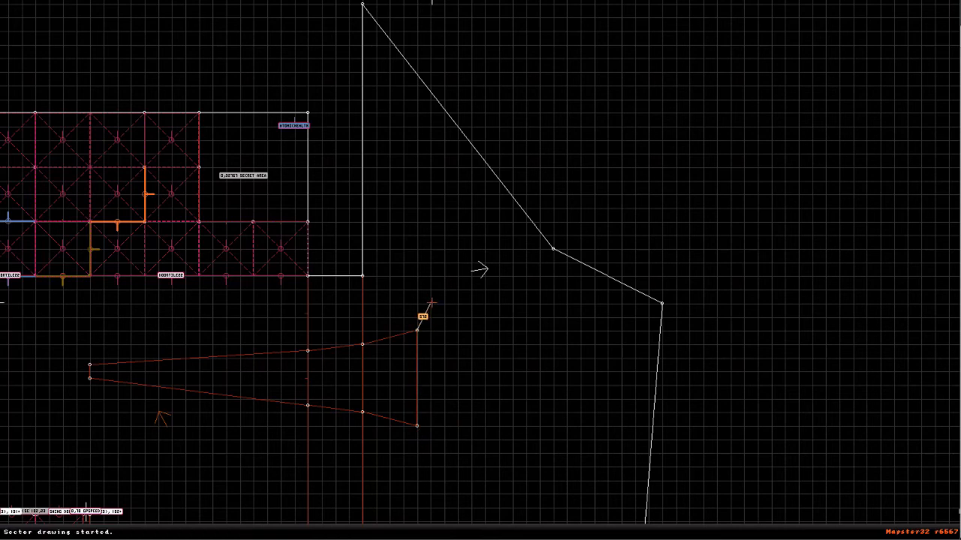
key("space")
key("space")
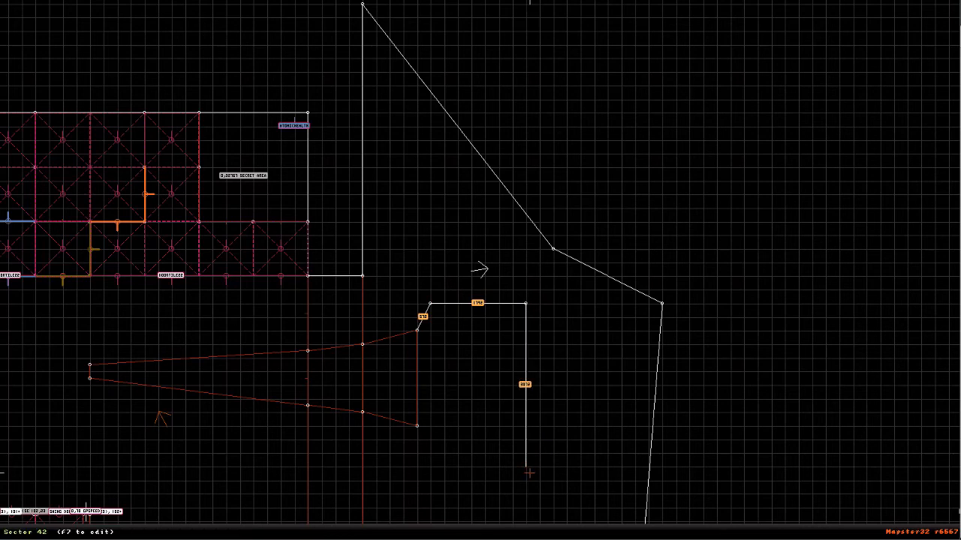
key("space")
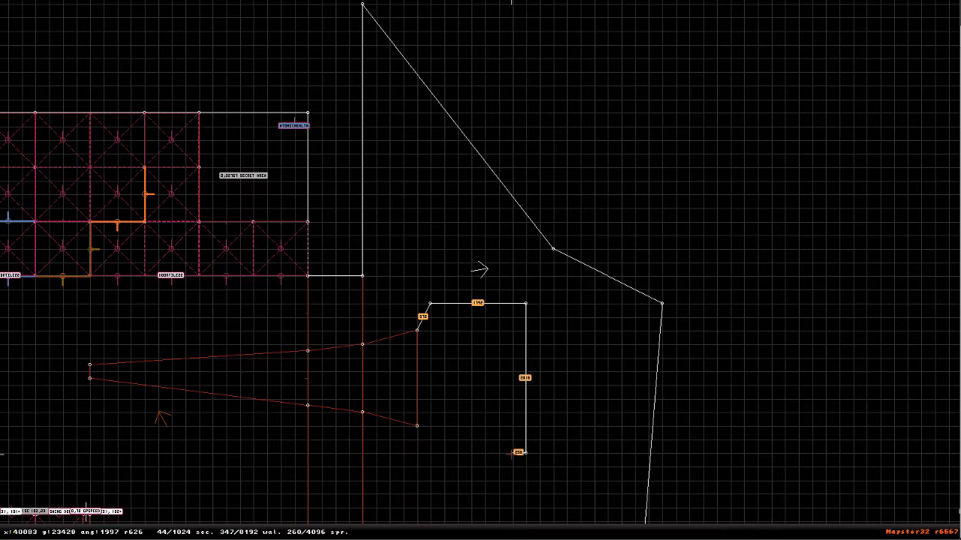
key("space")
key("space")
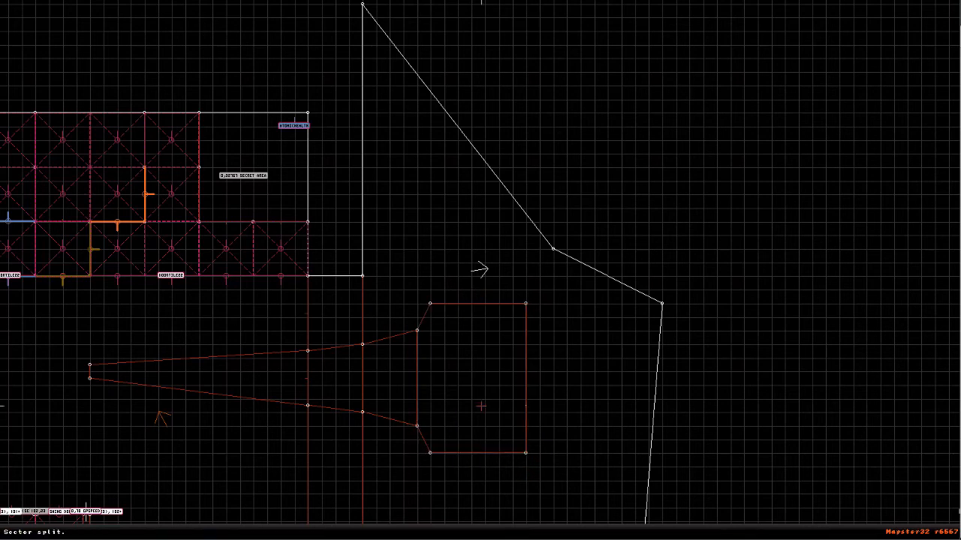
Raise the floor of the new box-shaped sector up to the ceiling to form a brick pillar behind the beam.
key("KP_Enter")
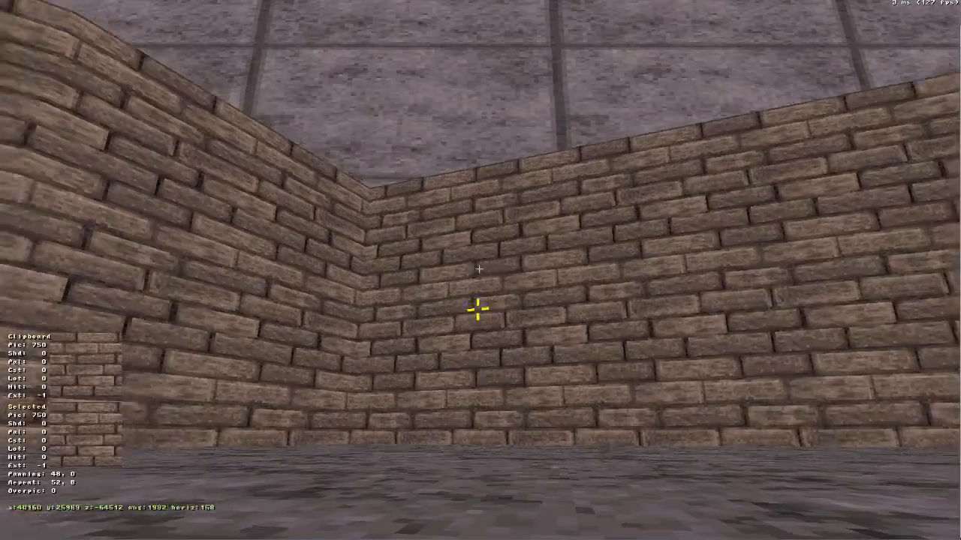
key("Down")
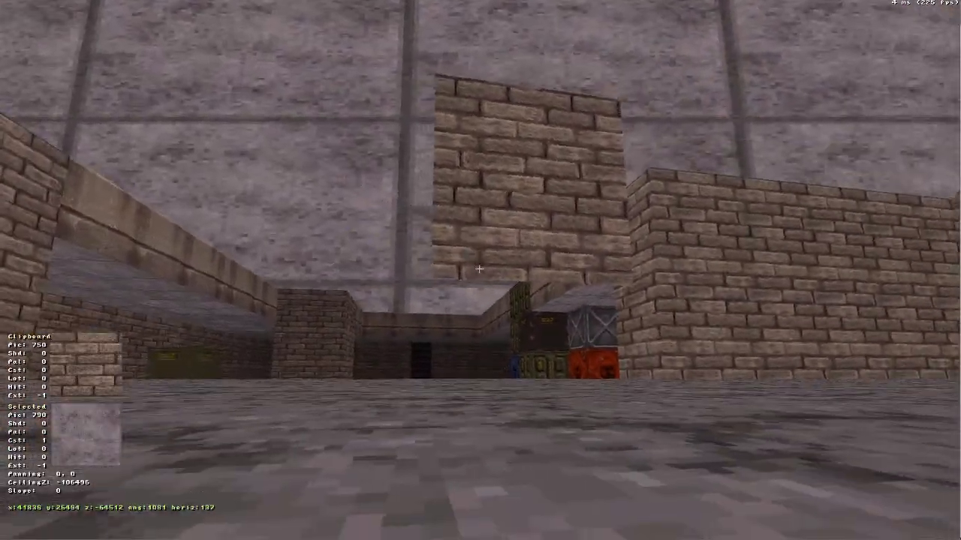
key("a")
left_click(479, 269)
key("Up")
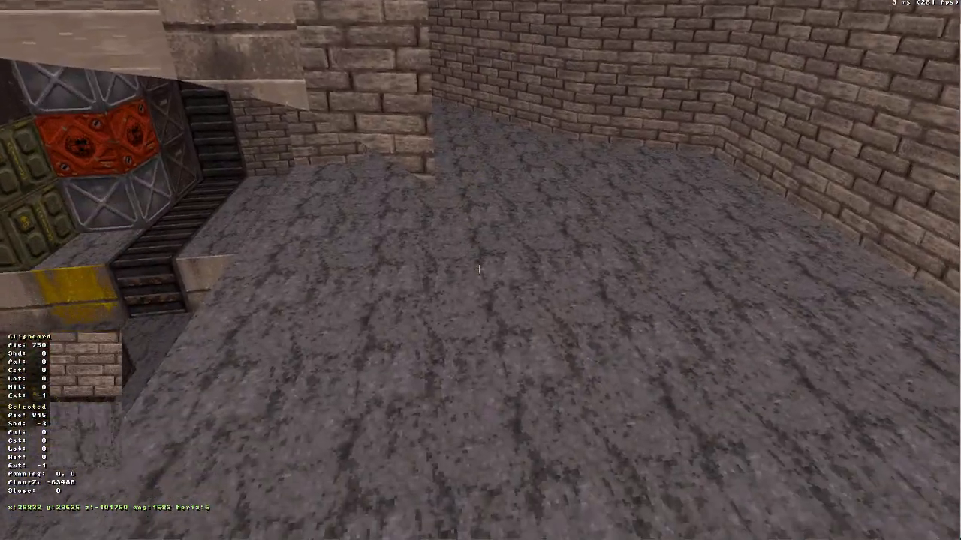
left_click(479, 269, "ctrl")
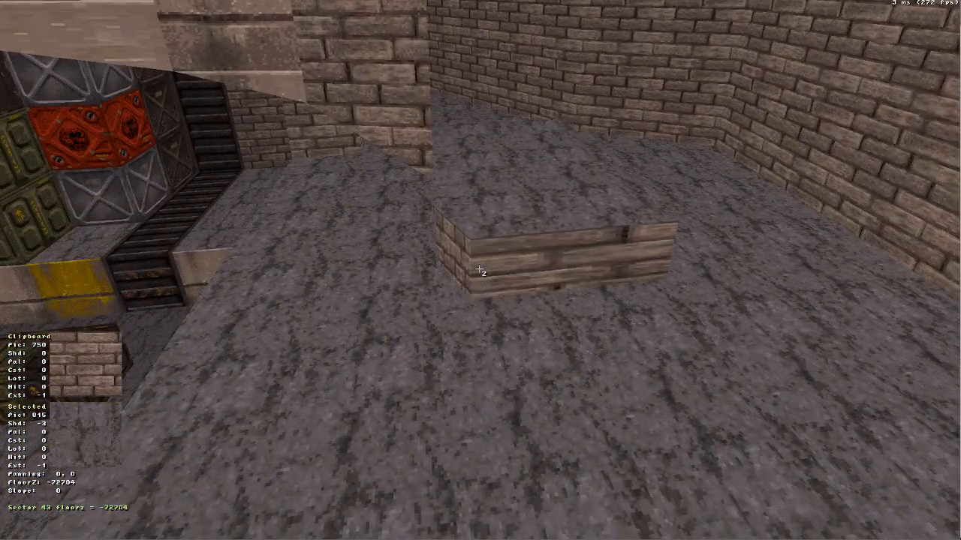
scroll(479, 270, "up", 20)
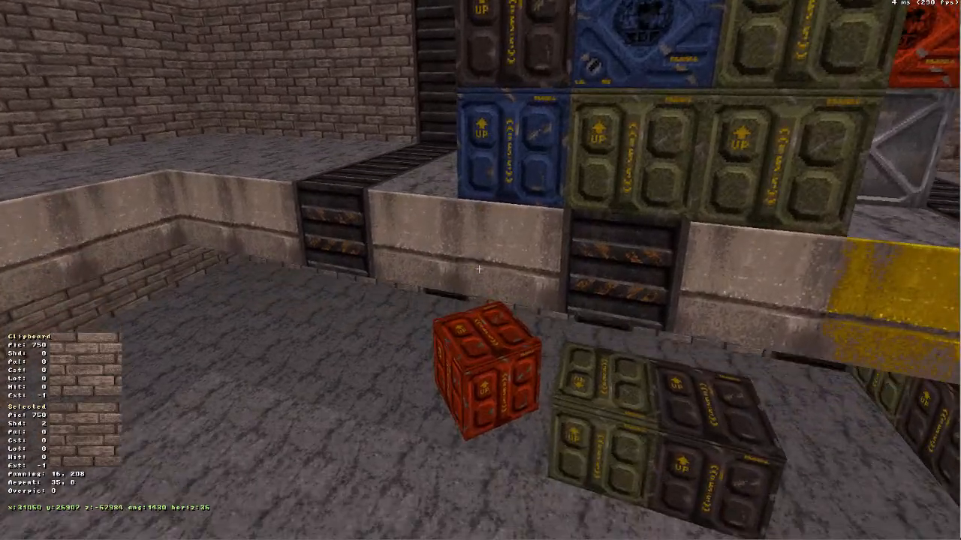
Examine how the curved beam meets its brick pillar from several points in the warehouse room.
key("Up")
left_click(479, 270)
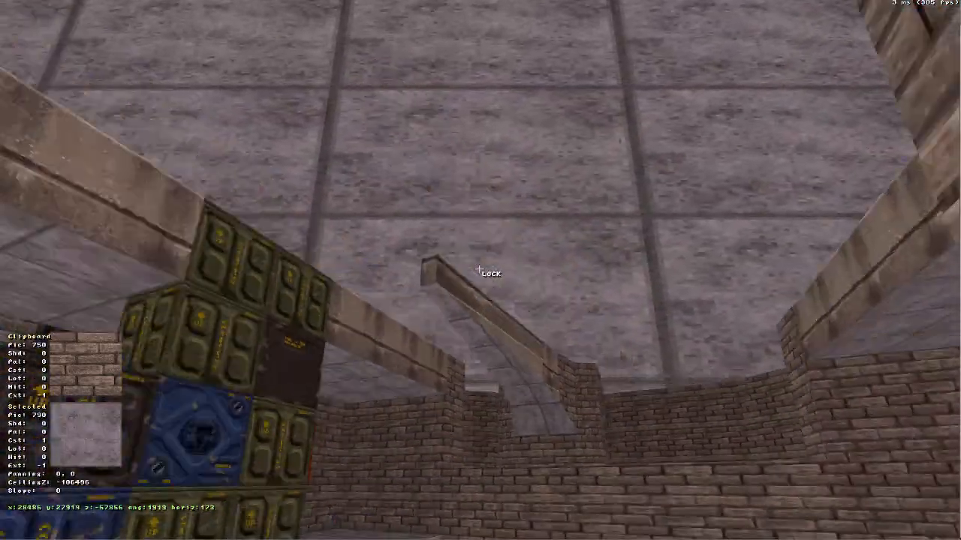
key("Left")
key("Down")
key("z")
key("Up")
key("Right")
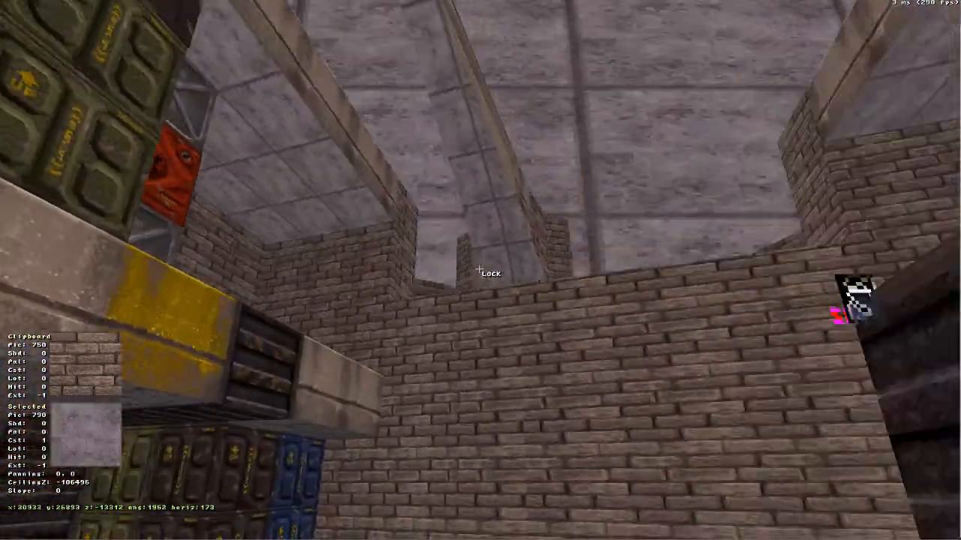
key("a")
key("Left")
key("Right")
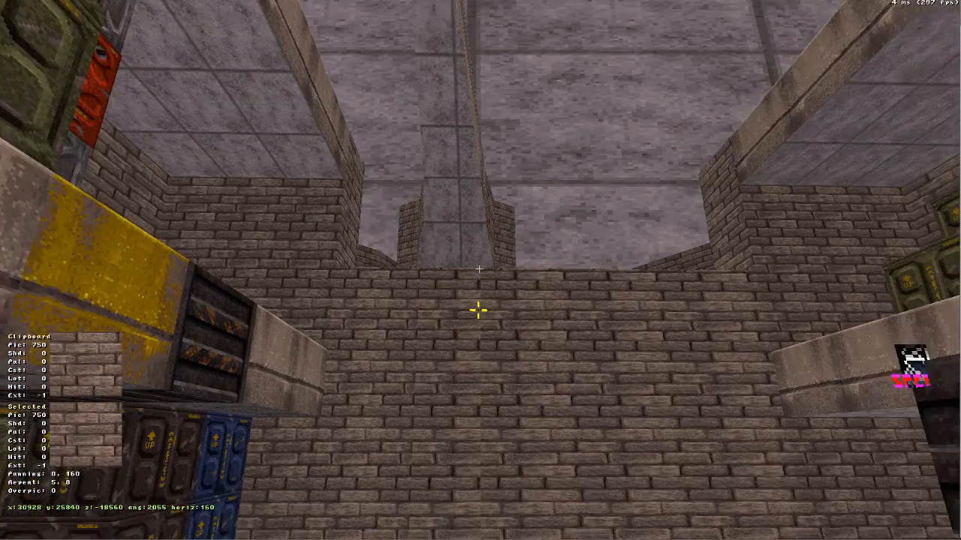
Try rusty metal tile 398 on a sloped segment of the beam's underside and copy it for reuse.
key("Left")
key("v")
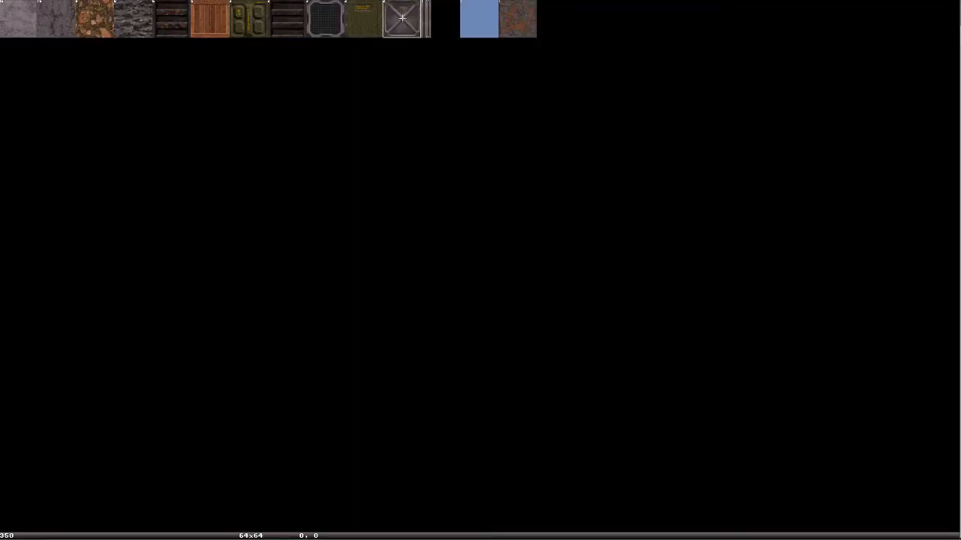
left_click(518, 19)
key("Tab")
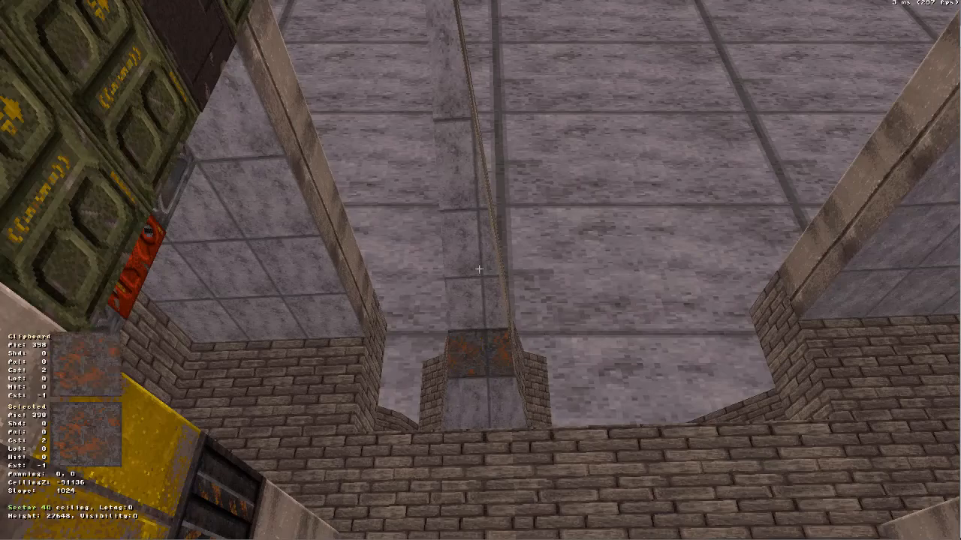
Set a segment of the beam's underside to dark metal tile 372 and paste it over the remaining underside and side walls.
key("v")
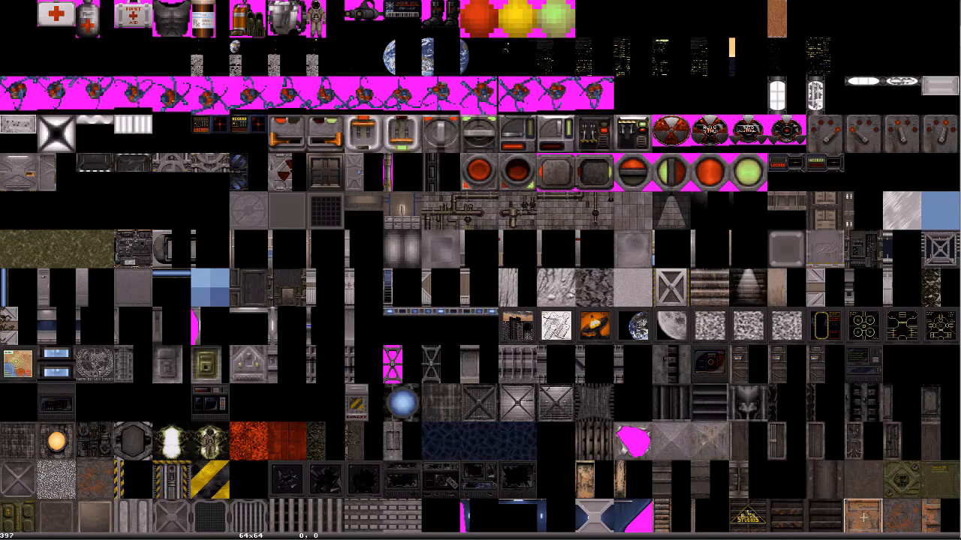
scroll(481, 269, "down", 1)
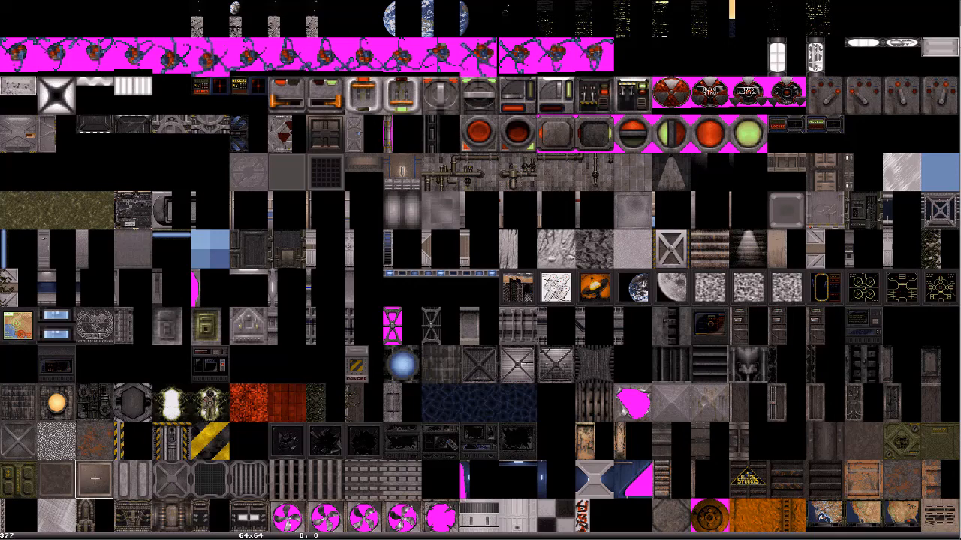
left_click(863, 441)
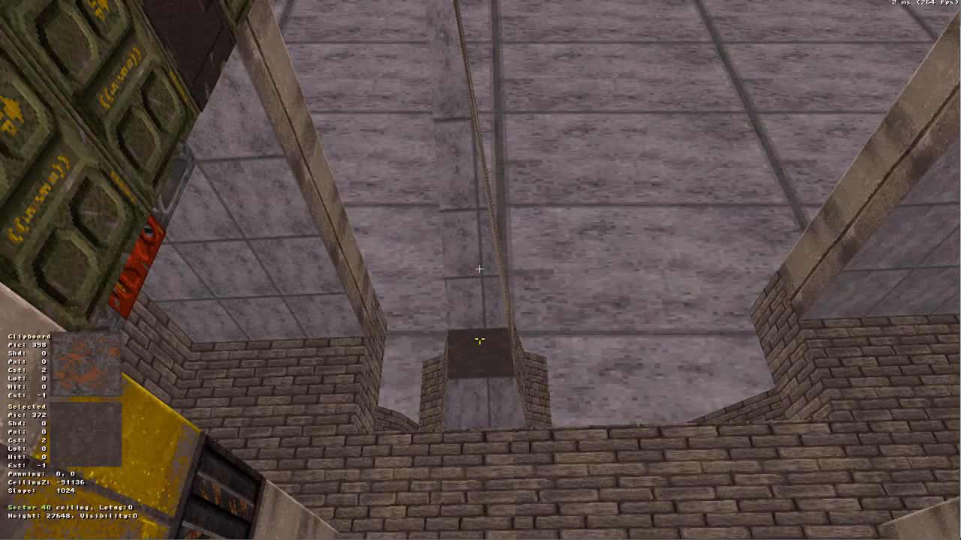
key("Tab")
key("Return")
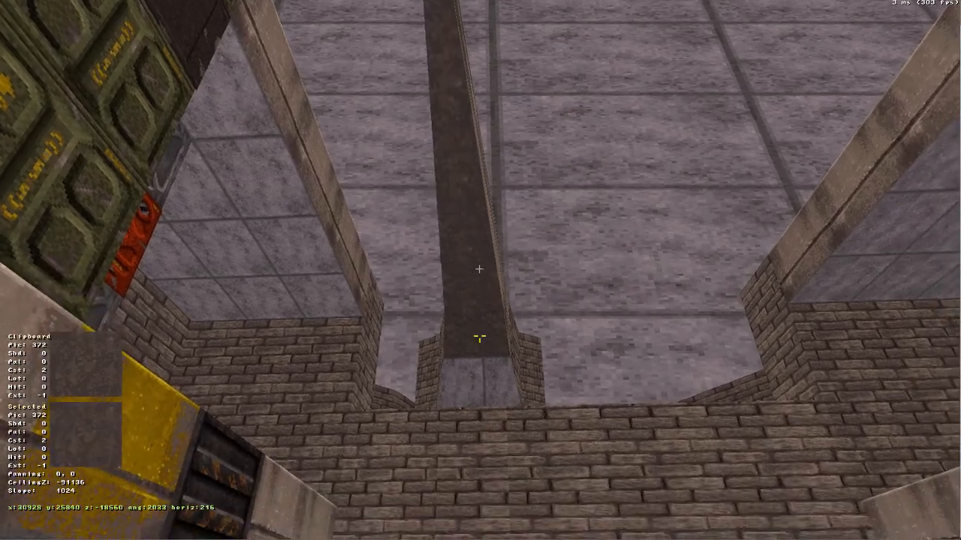
key("Return")
key("period")
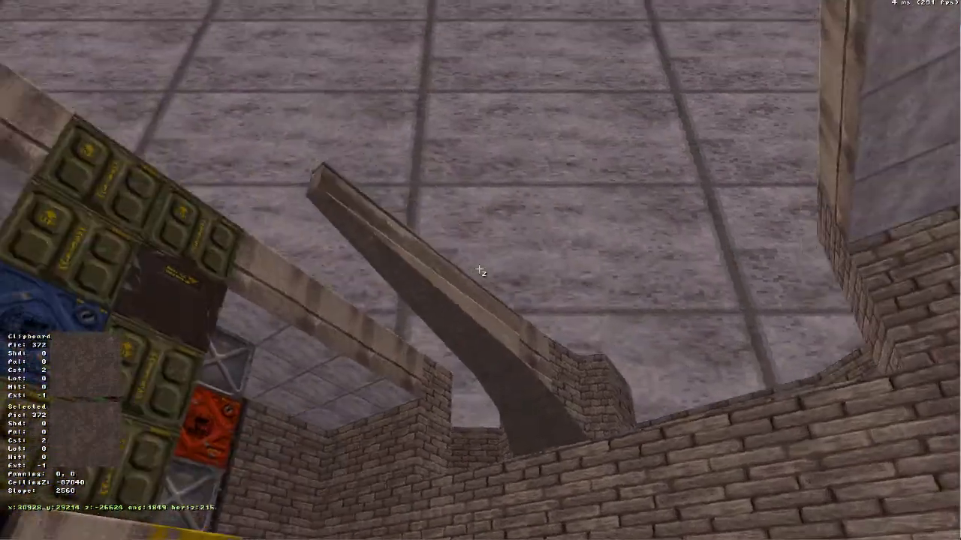
key("Return")
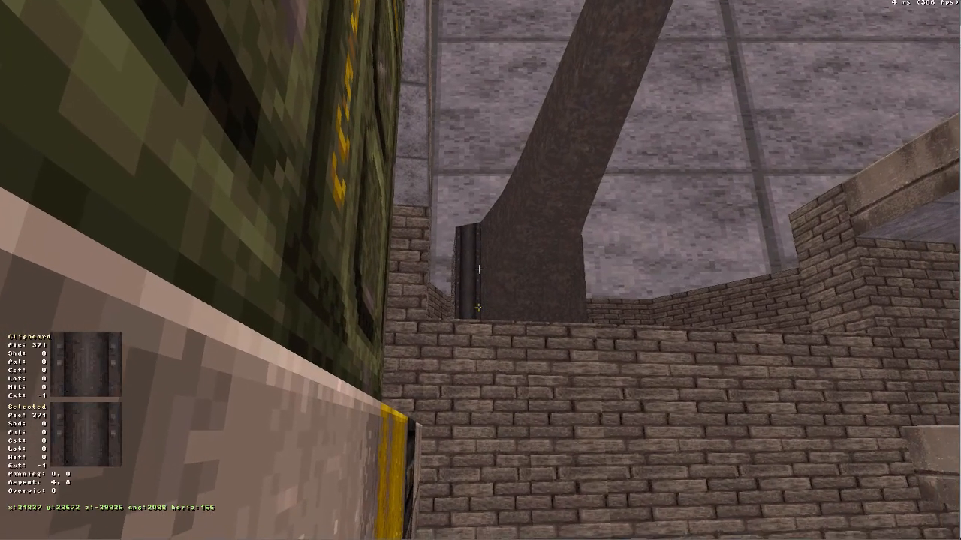
Paste ribbed metal tile 371 onto the remaining walls of the pillar behind the curved beam.
key("Return")
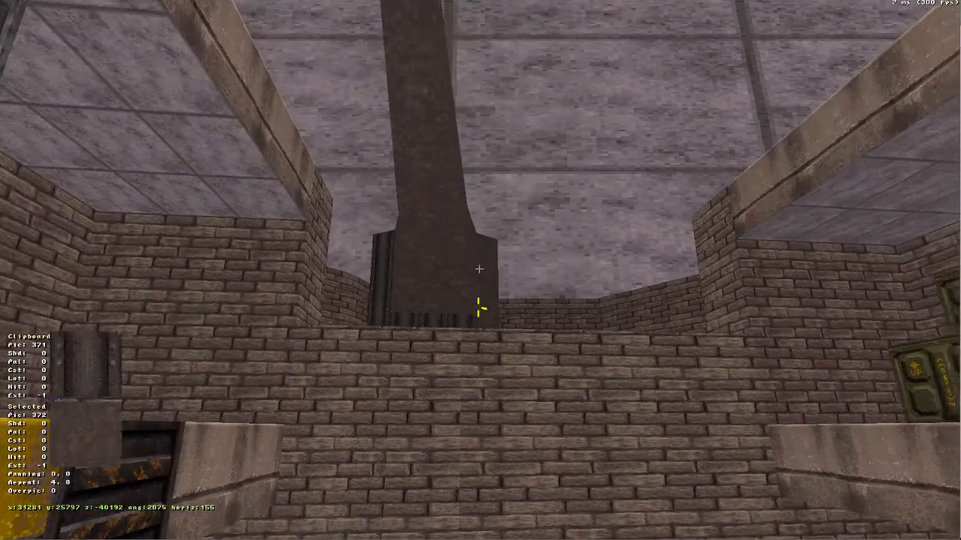
key("Return")
key("Right")
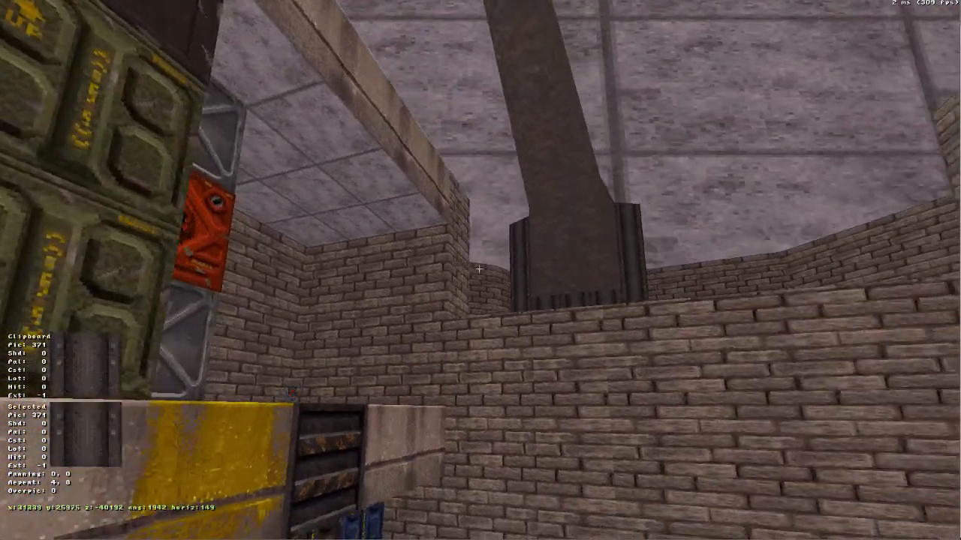
key("Return")
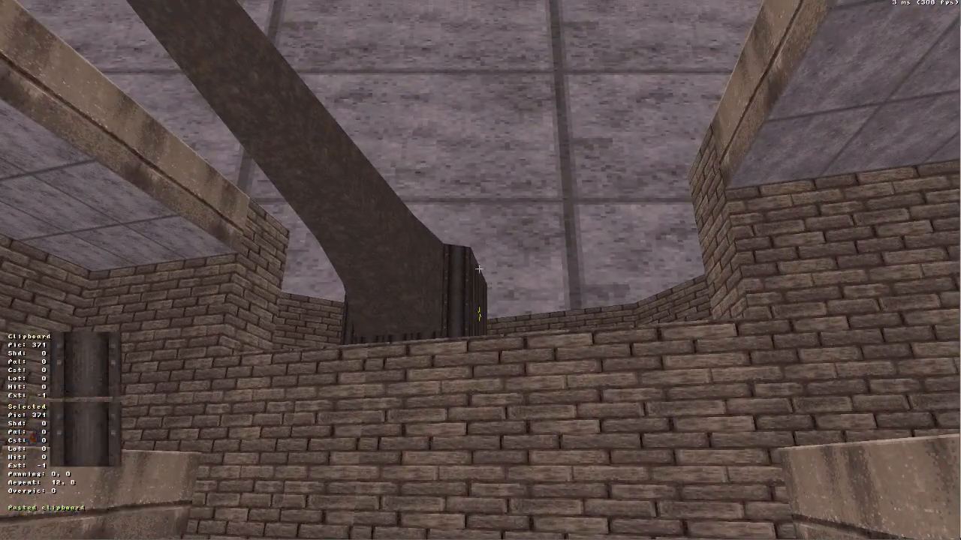
left_click(479, 269)
key("Left")
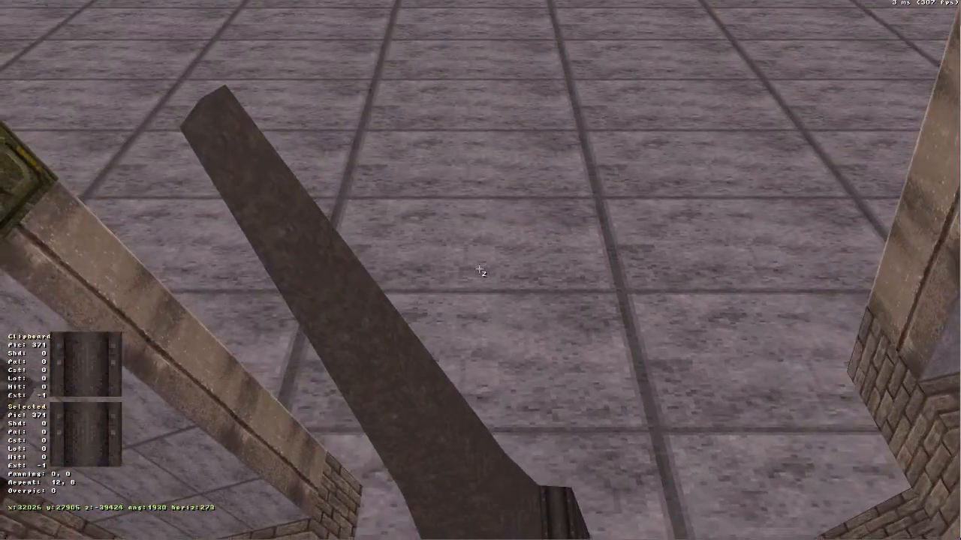
left_click(479, 269)
key("Down")
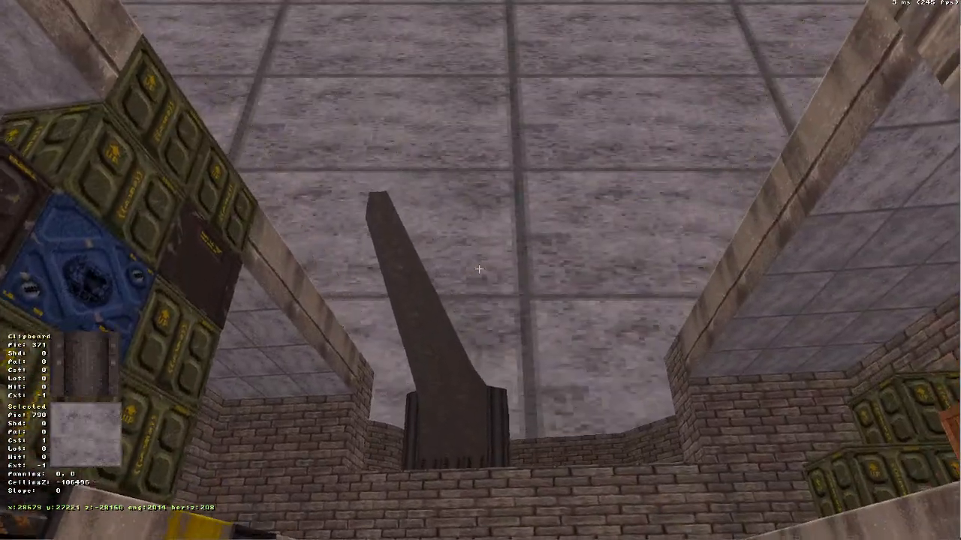
Change the tile of a main room ceiling sector to the LA night skyline, tile 89.
key("a")
key("Left")
right_click_drag(479, 269, 497, 182)
key("v")
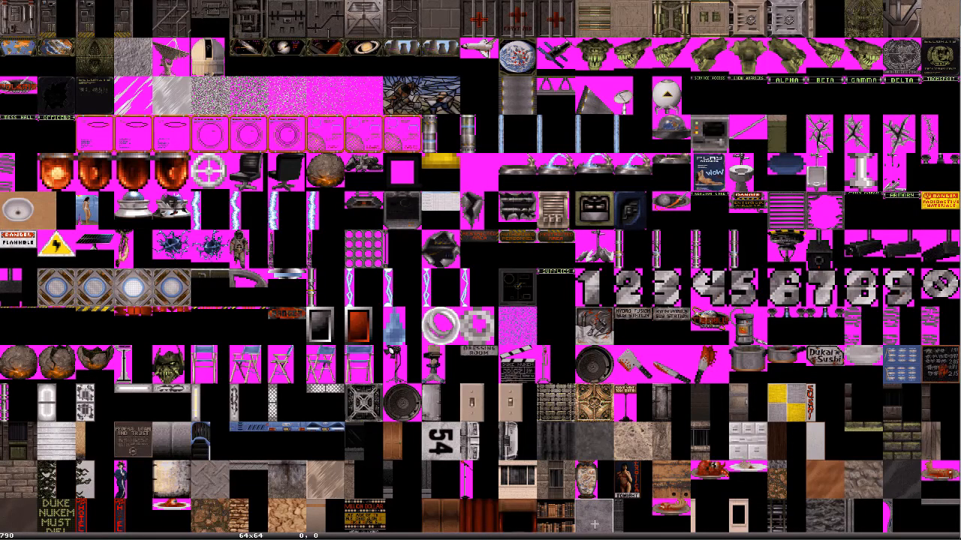
key("Page_Up")
key("Home")
key("Down")
key("Right")
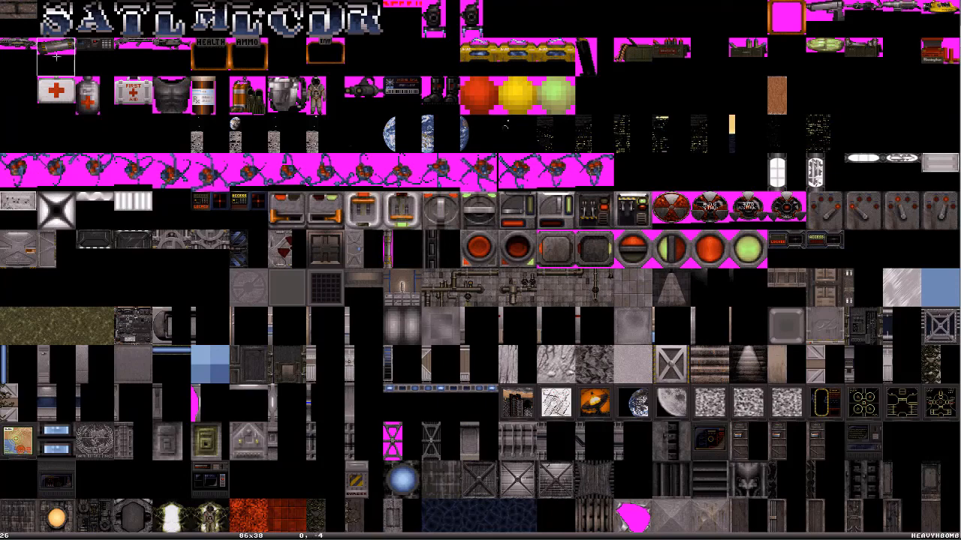
key("Right")
key("Right")
key("Right")
key("Right")
key("Right")
key("Right")
key("Right")
key("Right")
key("Right")
key("Right")
key("Right")
key("Right")
key("Right")
key("Right")
key("Right")
key("Right")
key("Right")
key("Right")
key("Right")
key("Down")
key("Down")
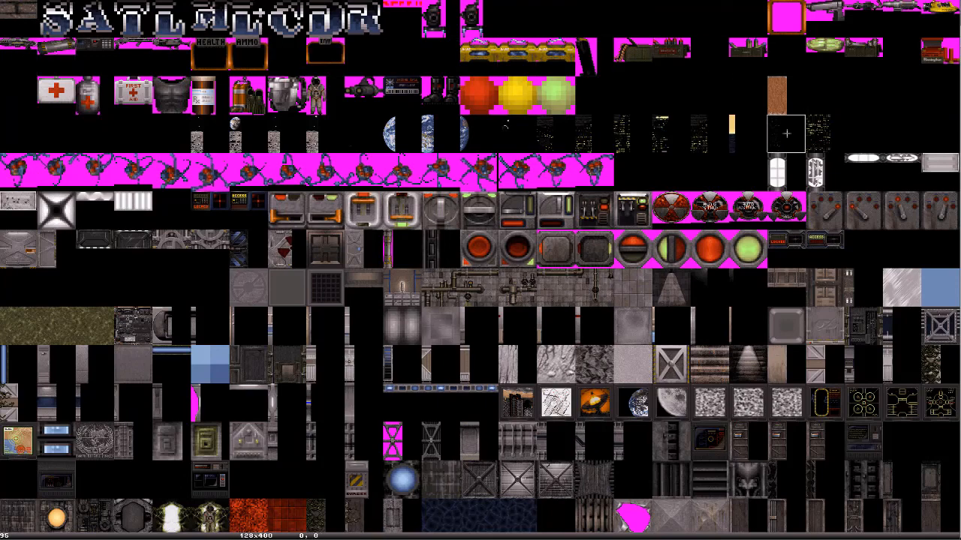
key("Left")
key("Left")
key("Left")
key("Left")
key("Left")
key("Left")
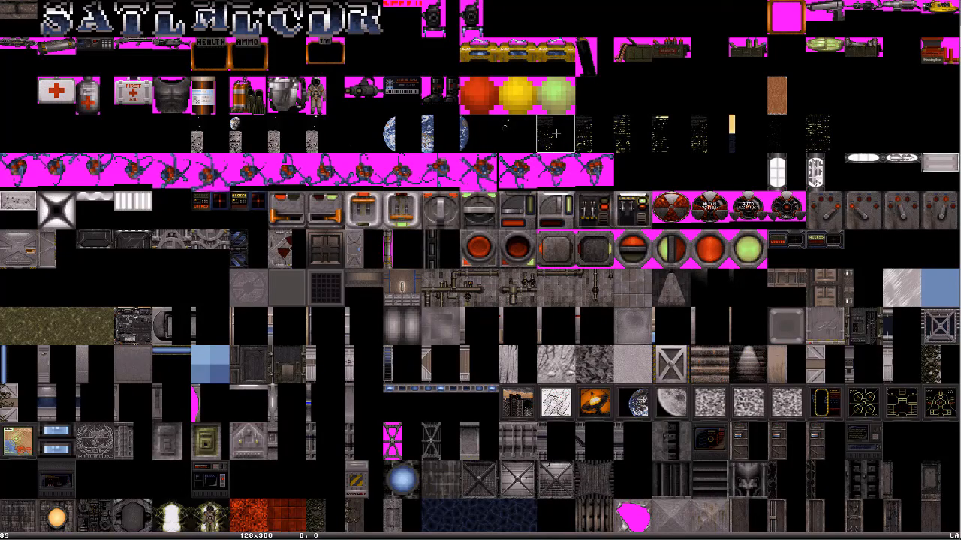
key("Return")
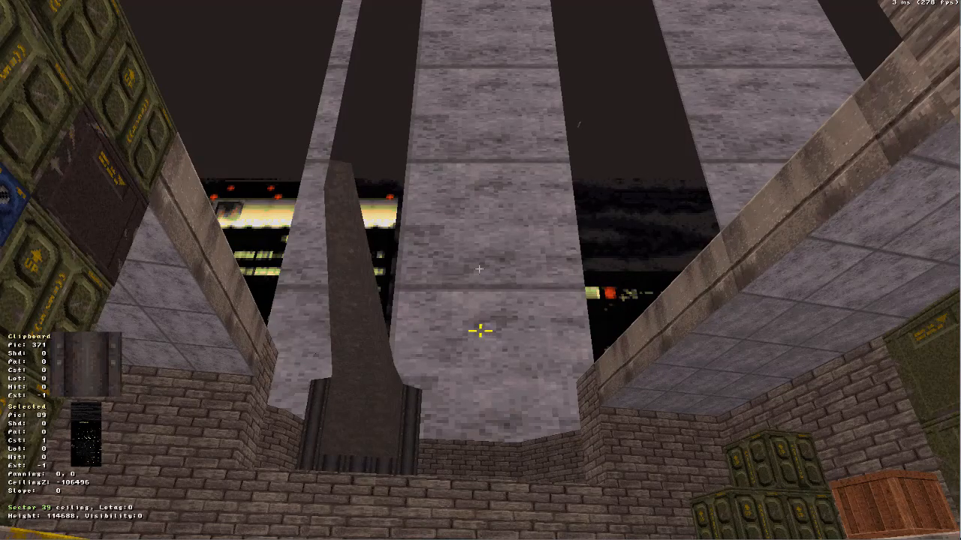
Assign skyline tile 89 to a neighbouring ceiling sector, copy it, and paste it onto the concrete ceiling strips.
key("v")
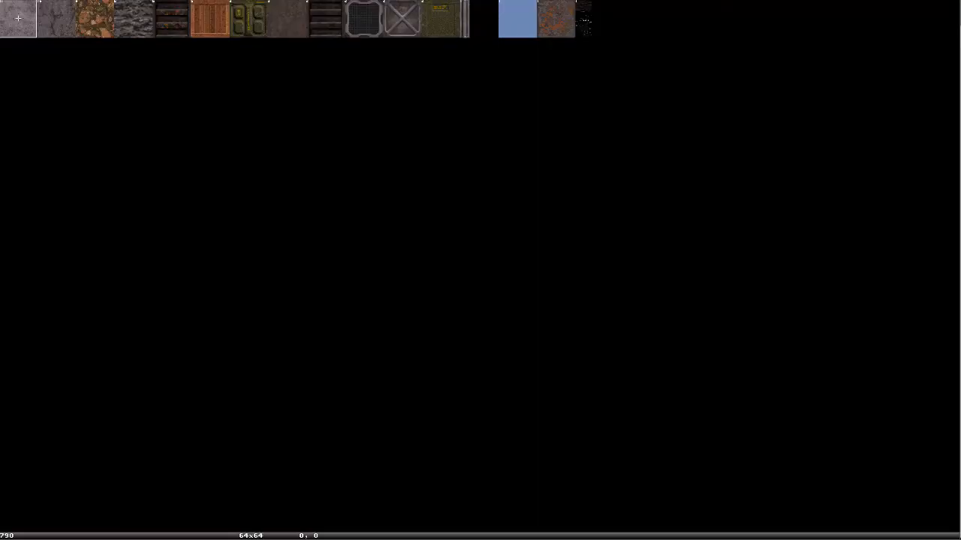
key("Return")
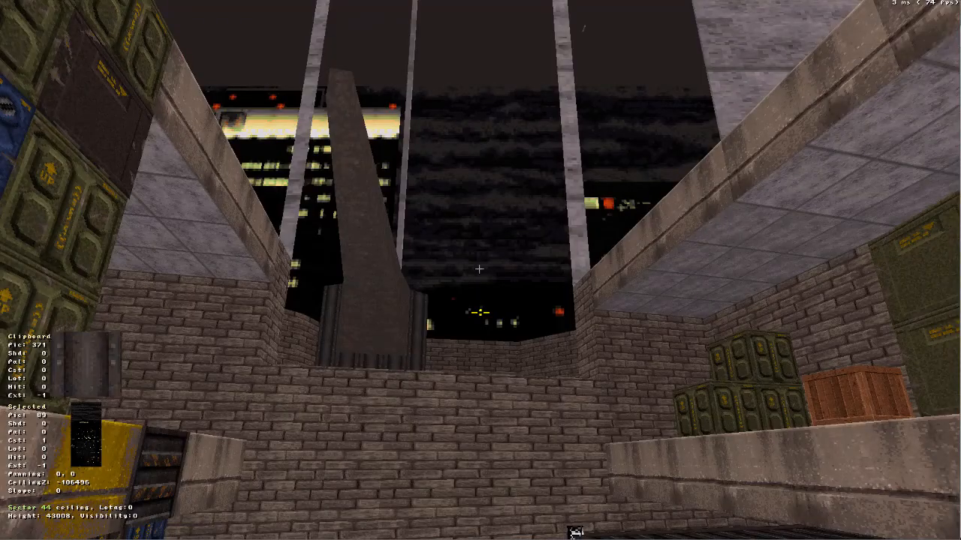
key("Tab")
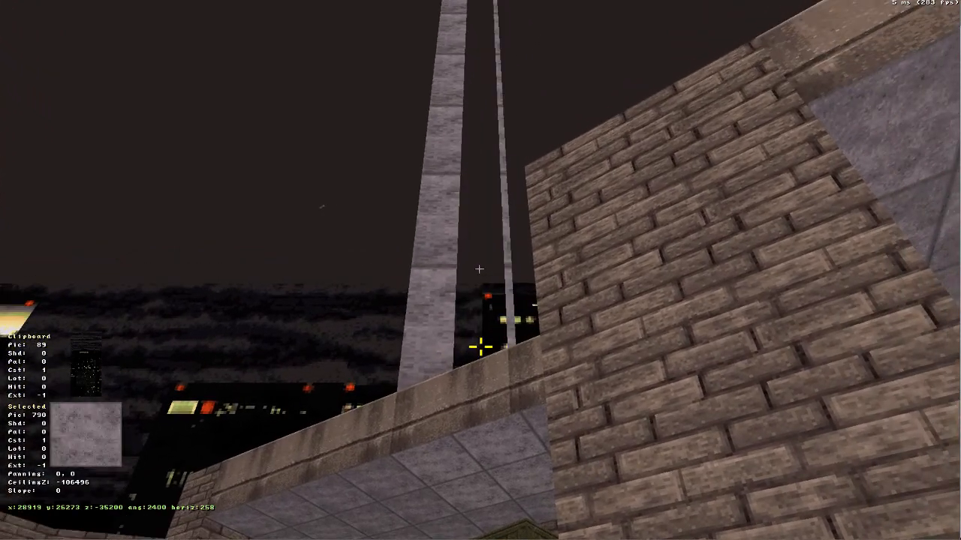
key("Return")
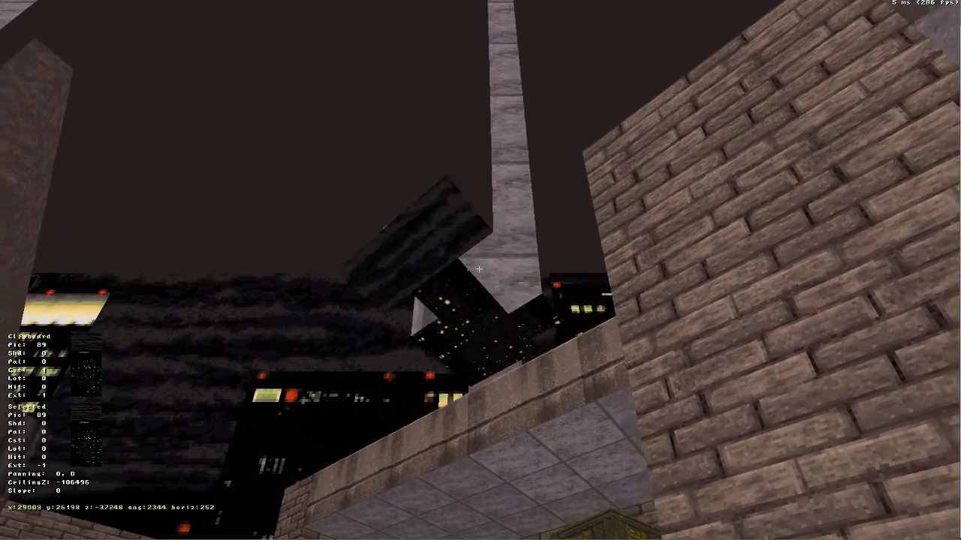
Toggle parallax on the skyline ceiling next to the remaining concrete strip above the crate ledge.
key("a")
left_click(479, 269)
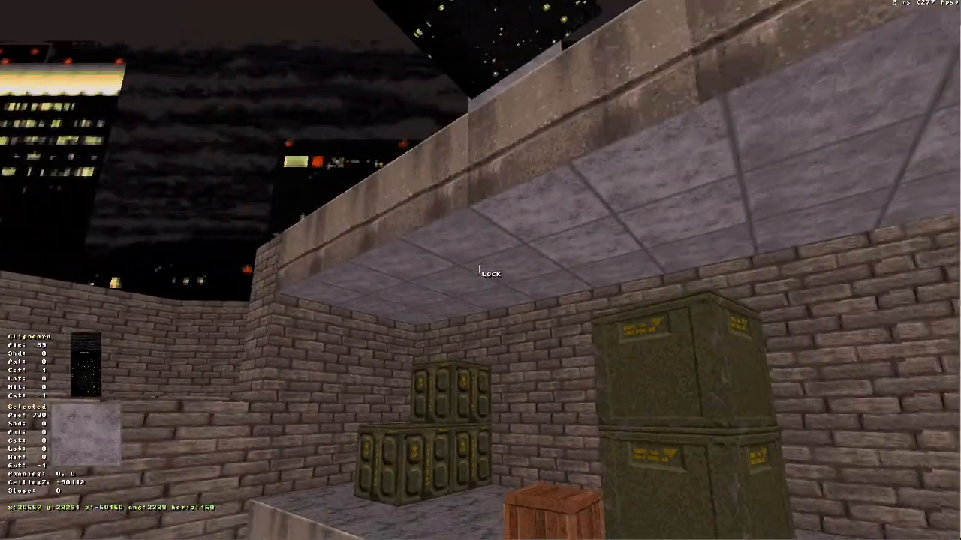
key("p")
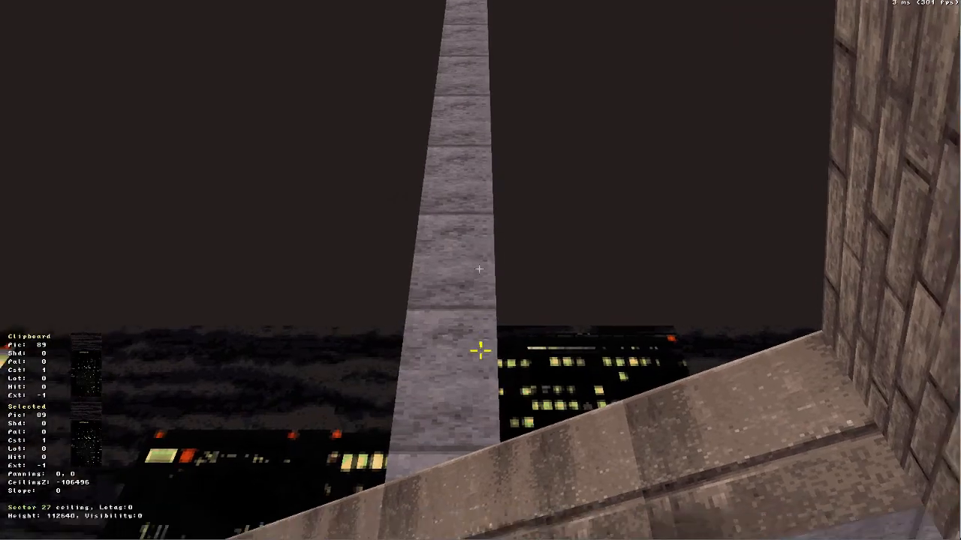
key("p")
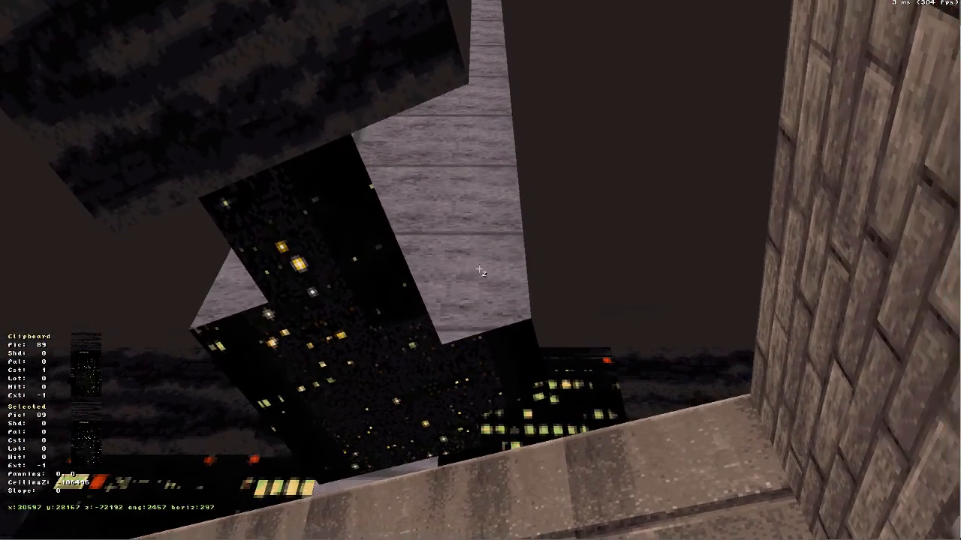
key("a")
key("r")
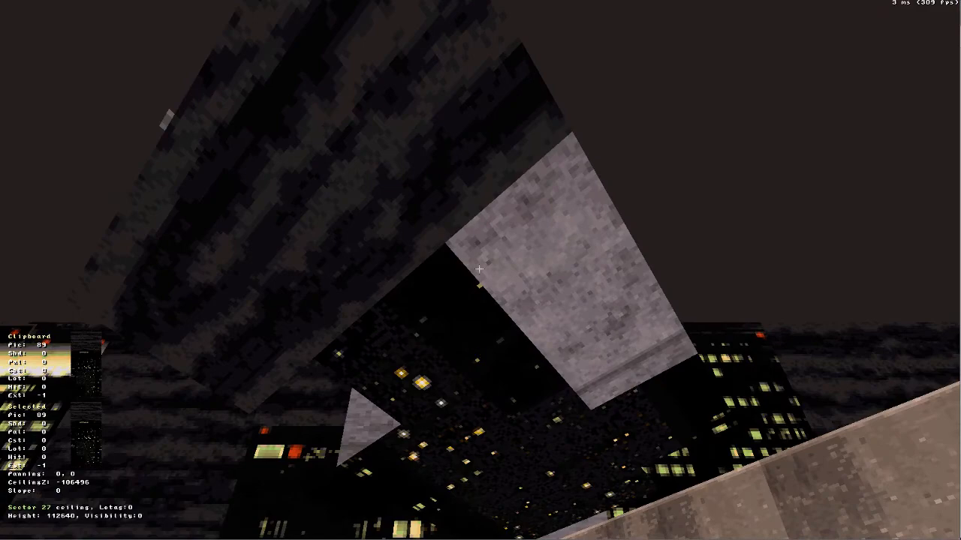
left_click(479, 268)
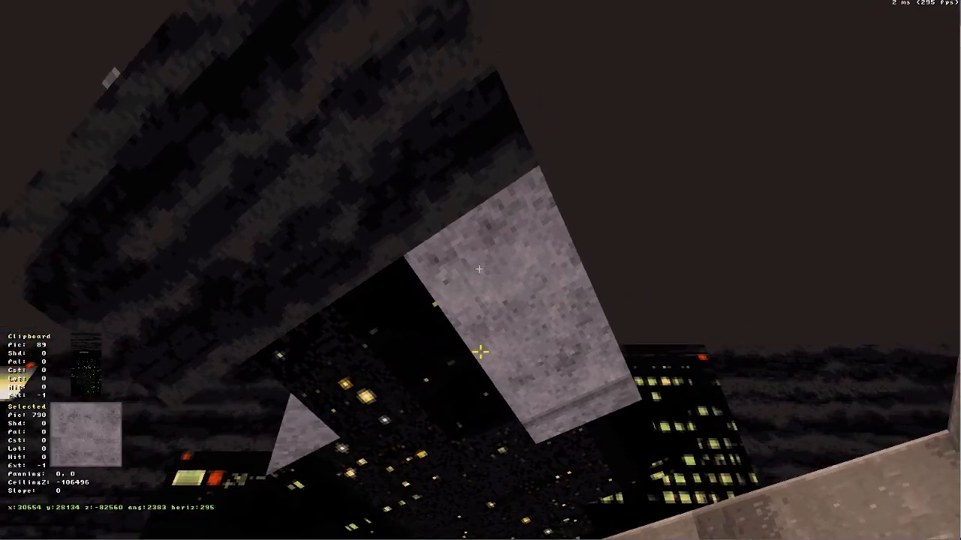
Paste skyline tile 89 onto the remaining concrete ceiling strip above the crate ledge.
key("Return")
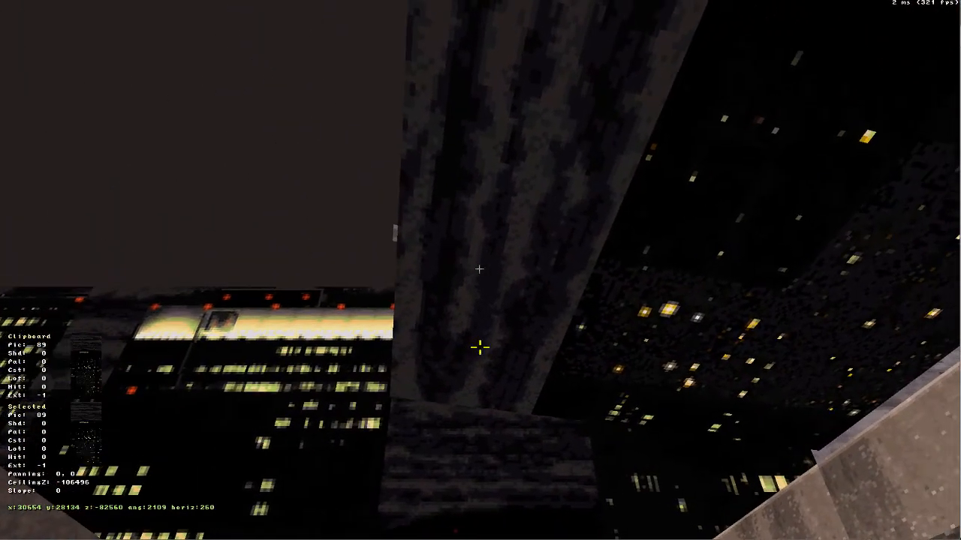
key("a")
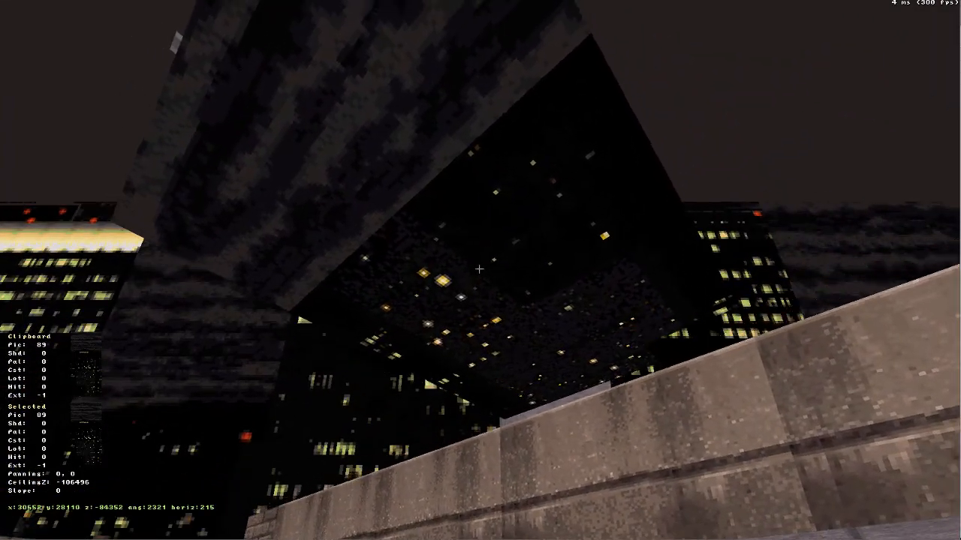
key("a")
key("Down")
key("z")
key("Up")
left_click(479, 269)
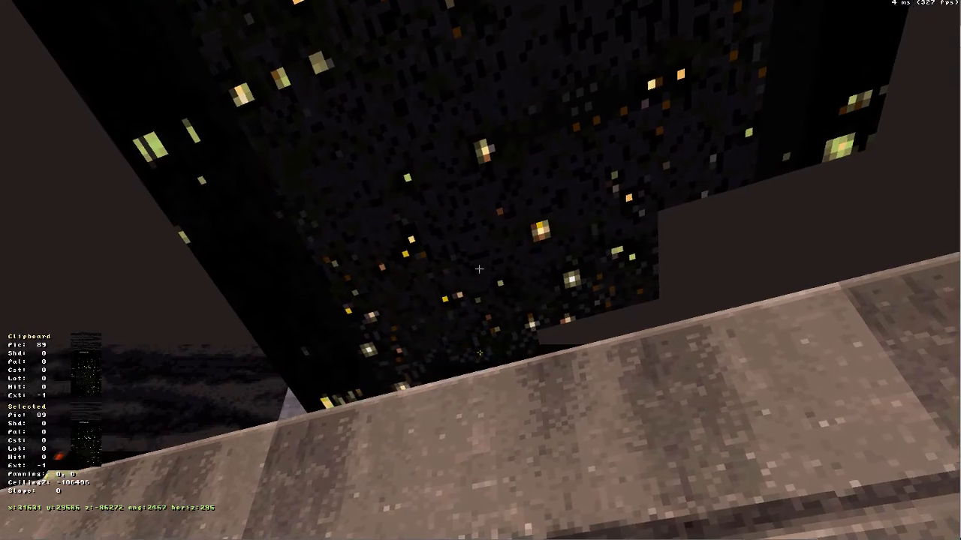
key("Return")
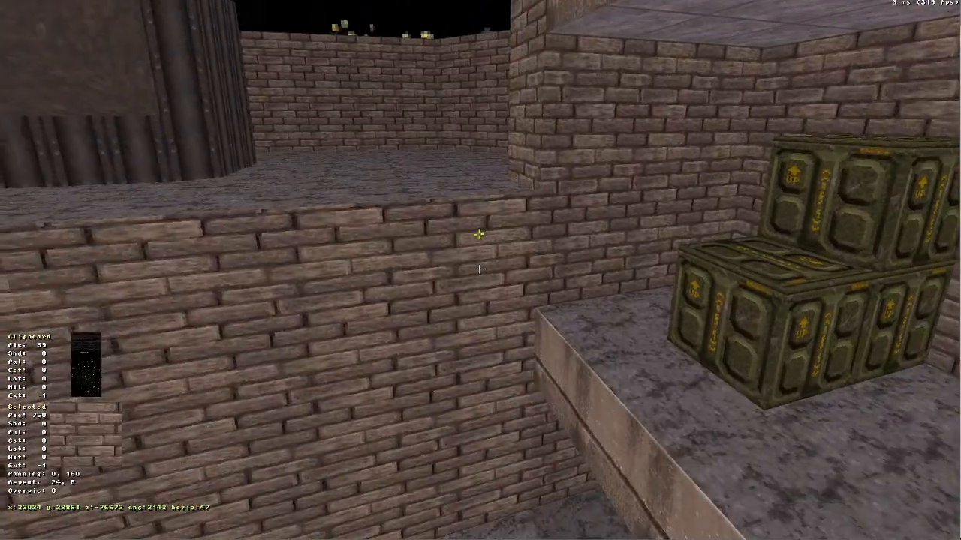
Paste skyline tile 89 onto the concrete ceiling strips between the brick corner and the curved metal beam.
key("Down")
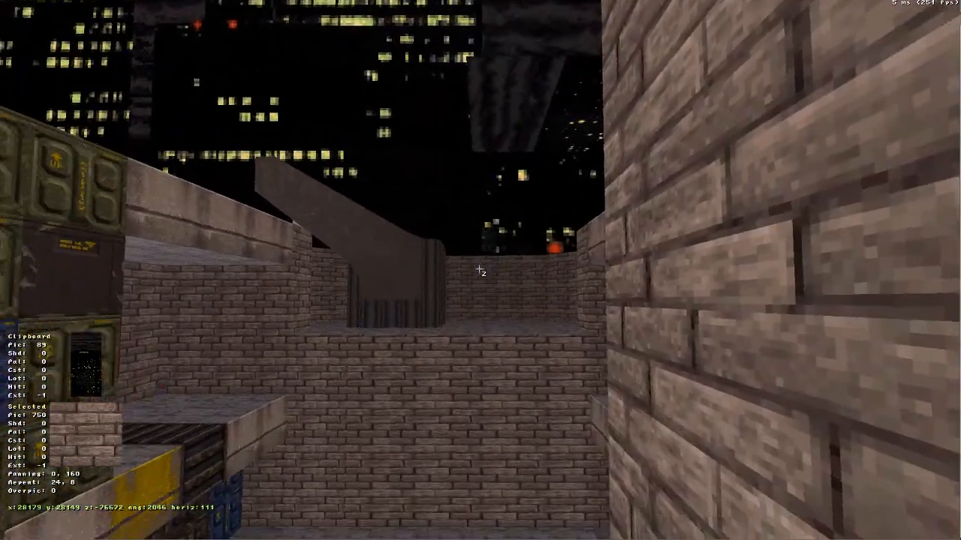
key("Left")
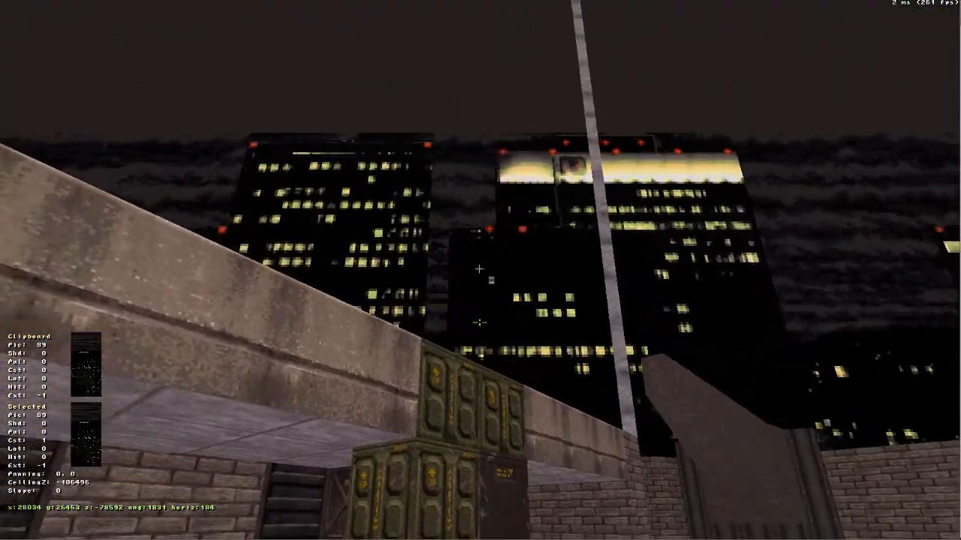
key("Up")
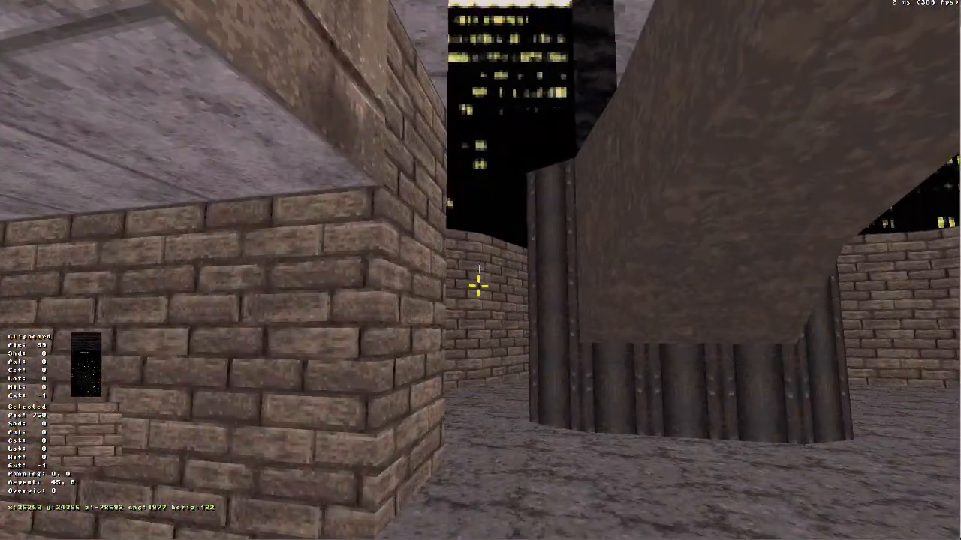
key("Return")
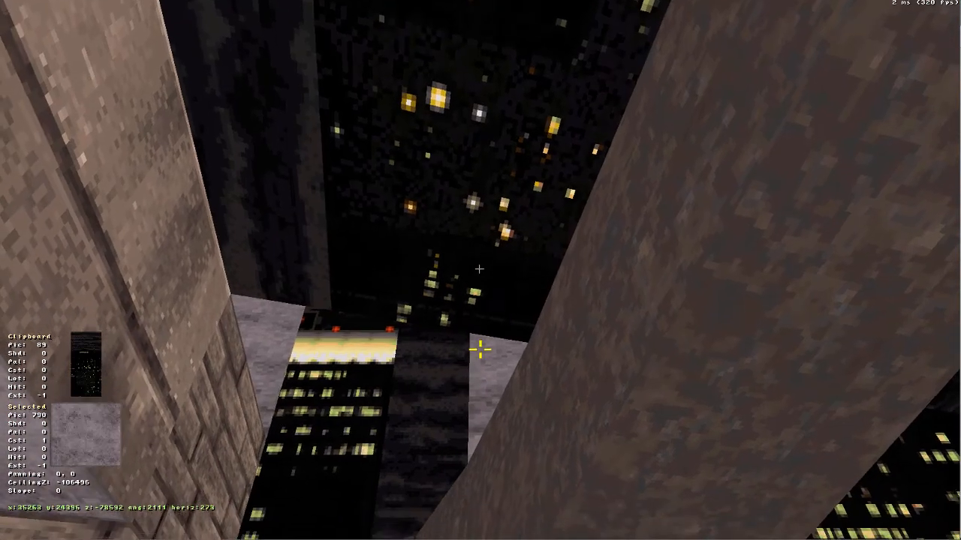
key("Return")
key("Up")
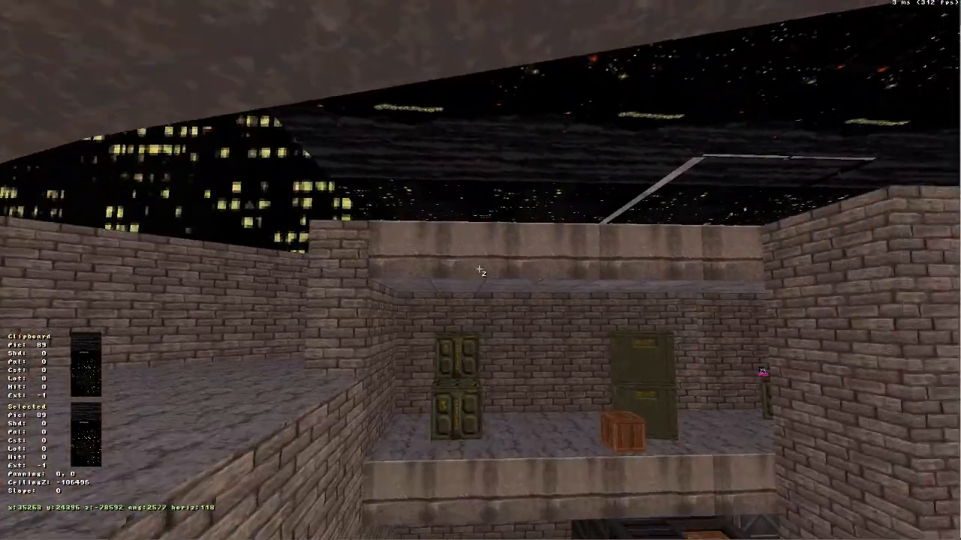
Paste skyline tile 89 onto the thin concrete ceiling strips left above the upper crate balcony.
left_click(479, 269)
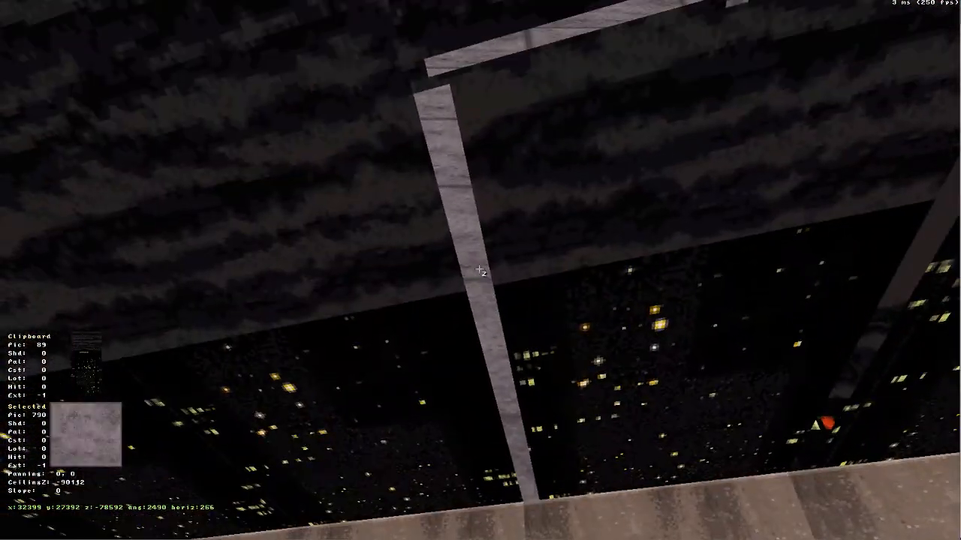
key("Return")
left_click(479, 268)
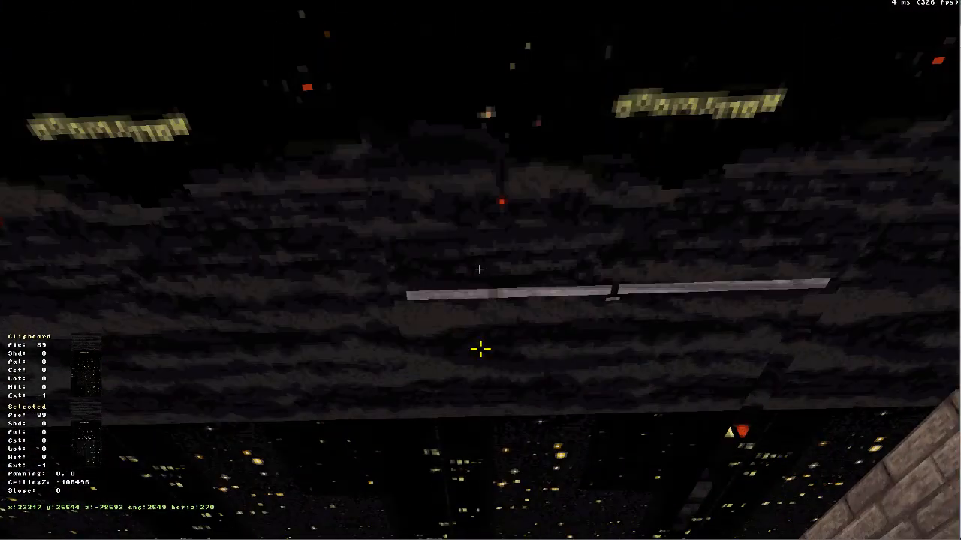
left_click(479, 269, "ctrl")
key("a")
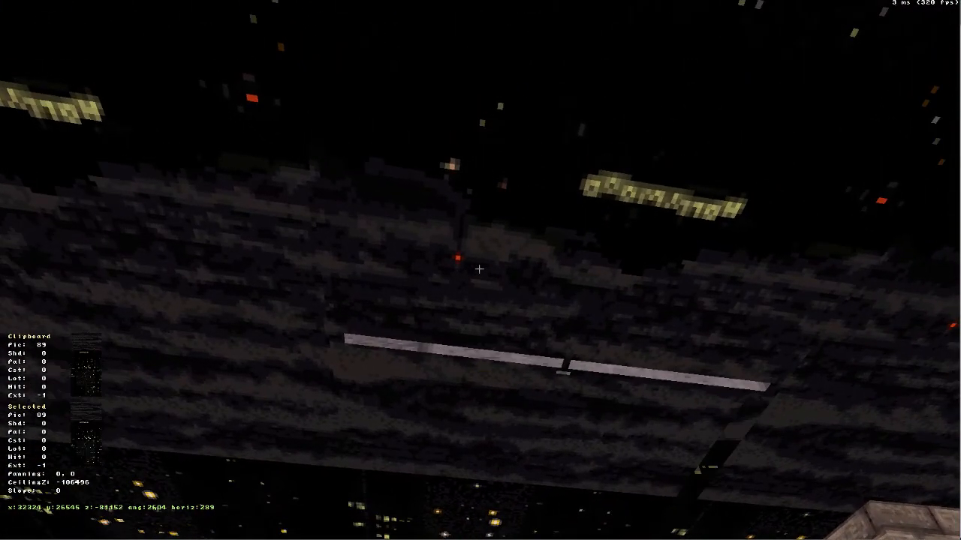
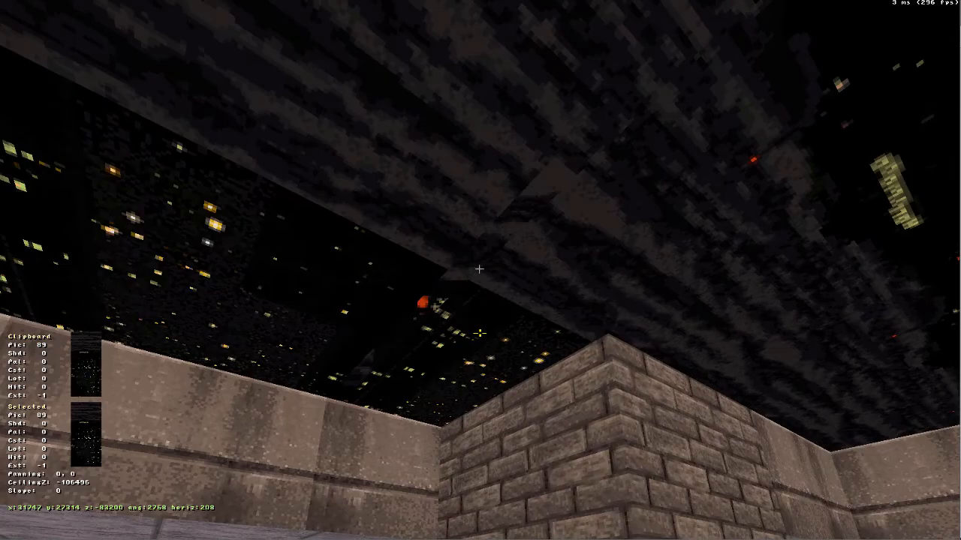
Toggle parallax on the skyline ceiling sectors above the upper balconies and the brick column.
middle_click_drag(480, 334, 481, 342)
key("p")
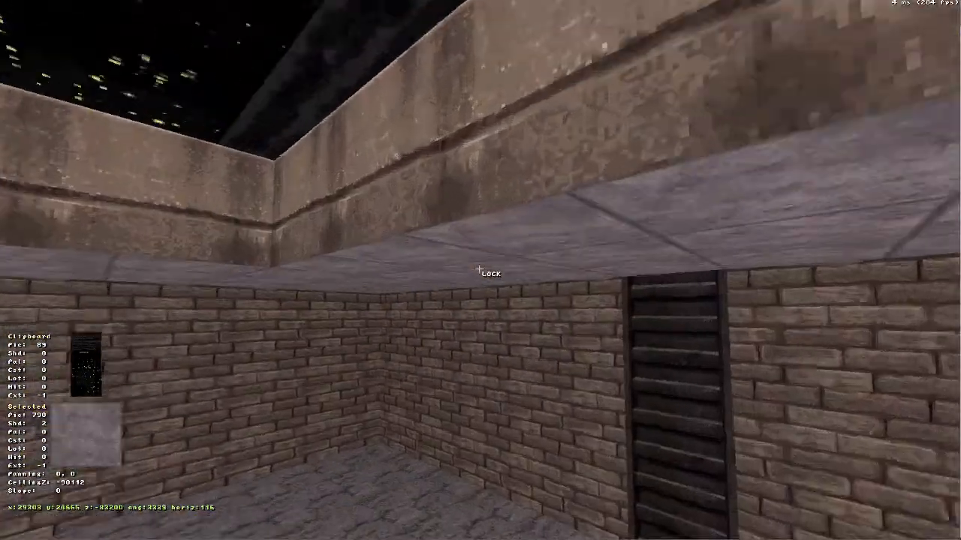
left_click_drag(480, 270, 479, 269)
key("Up")
key("p")
key("Up")
right_click_drag(479, 269, 479, 269)
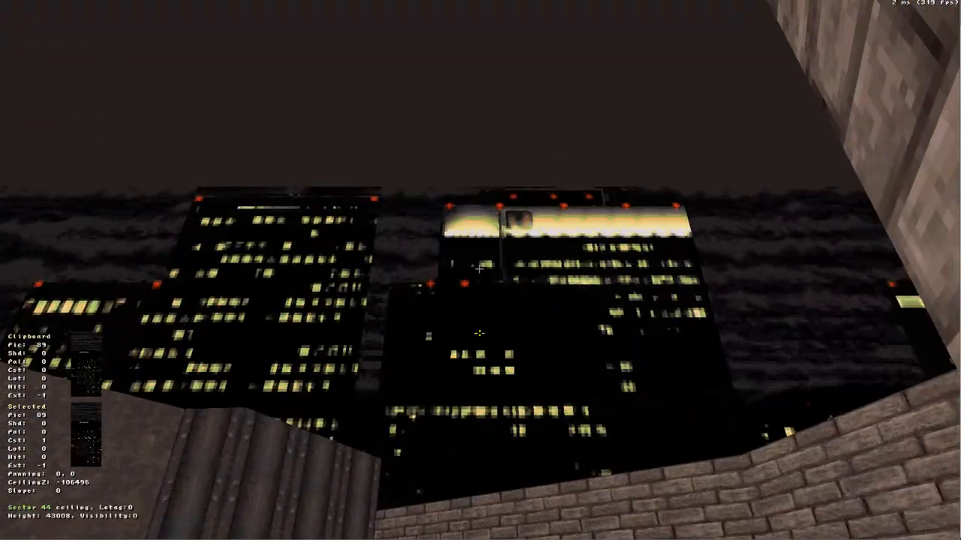
Try tiles 91, 92 and 93 as the sky on the ceiling of sector 44 behind the metal pillar.
key("v")
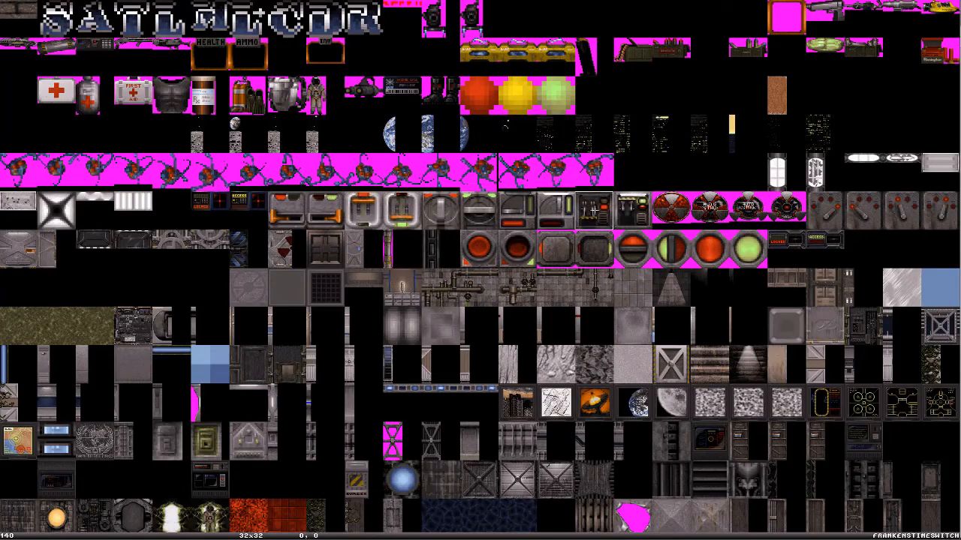
key("Escape")
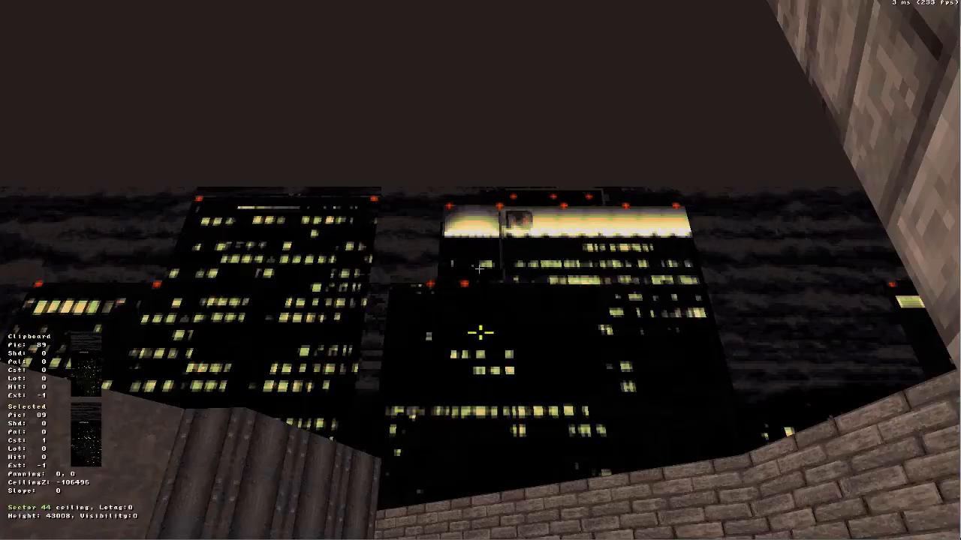
key("v")
key("Return")
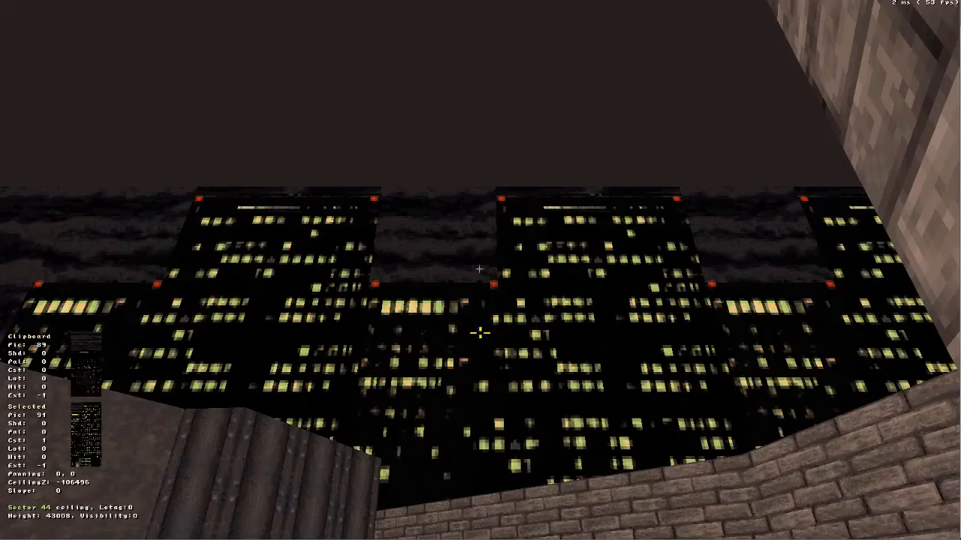
key("v")
key("Right")
key("Return")
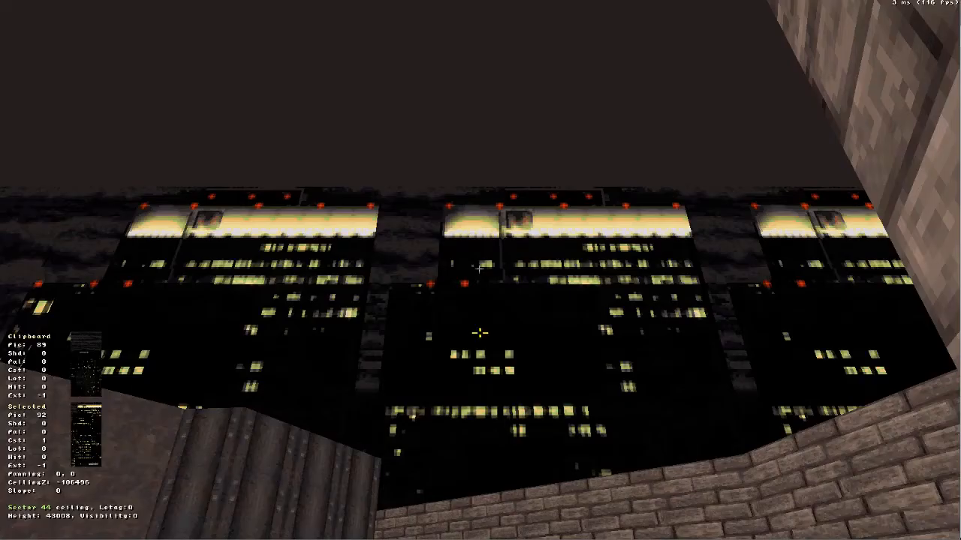
key("v")
key("Right")
key("Return")
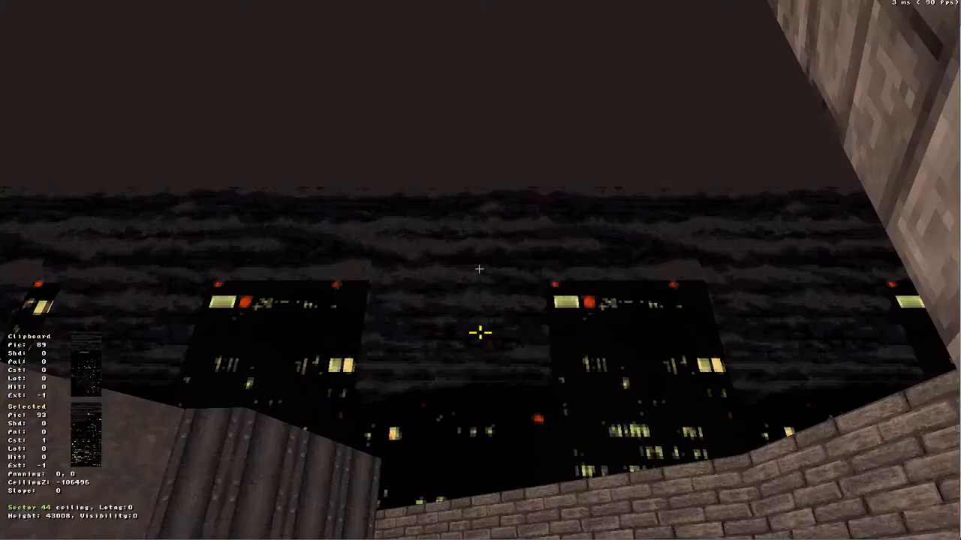
Try the starfield tile 95 and the city lights tile 96 on the ceiling of sector 44.
key("v")
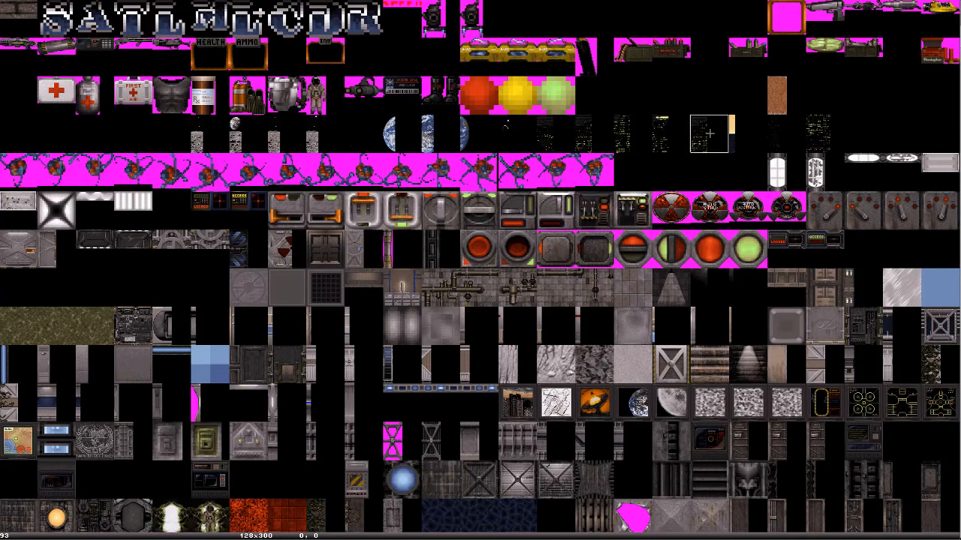
key("Return")
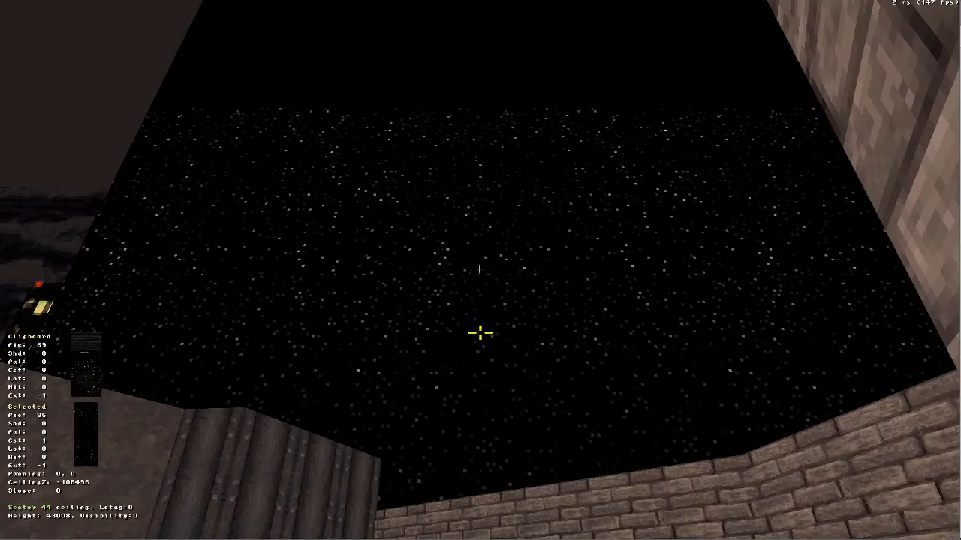
key("v")
key("Return")
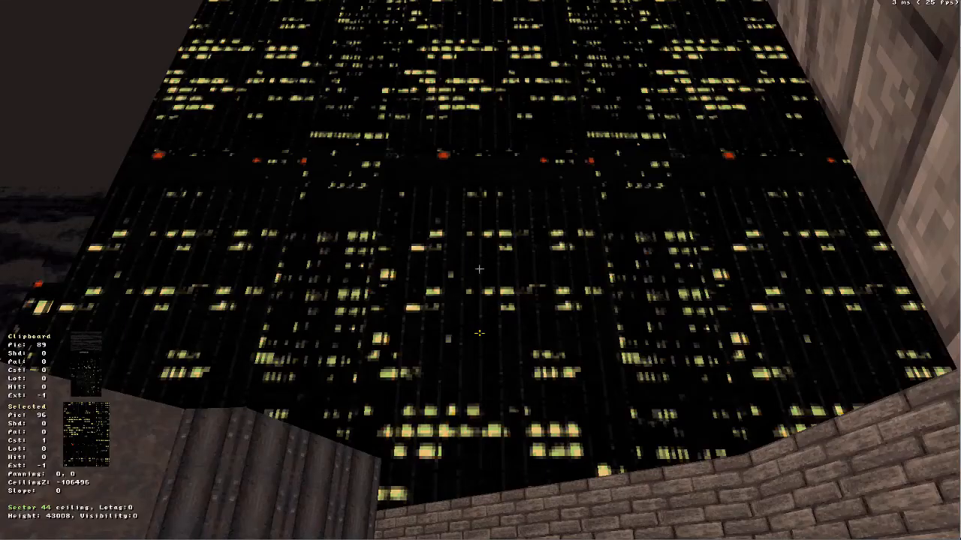
Set the ceiling behind the pillar to yellow sky tile 94, copy it, and paste it onto the neighbouring main room ceiling sectors.
key("v")
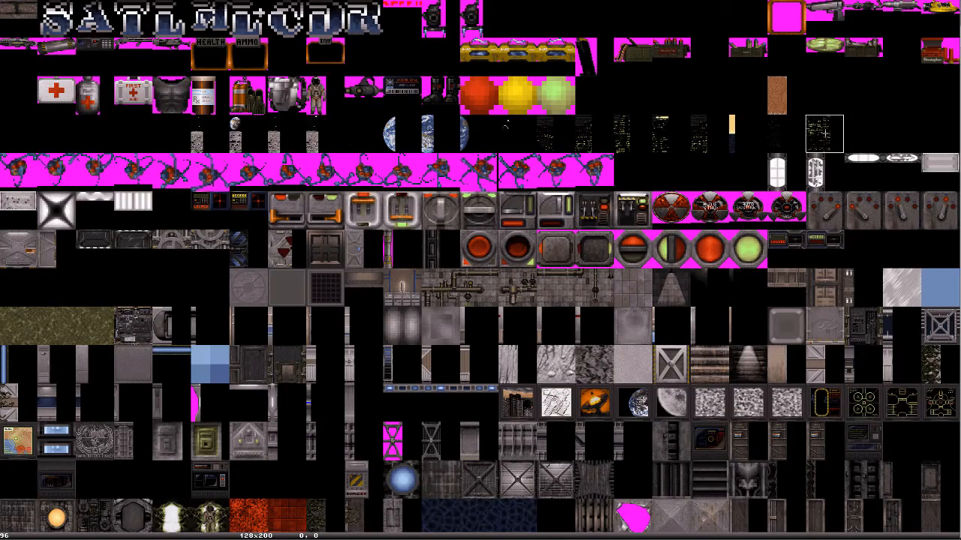
key("Return")
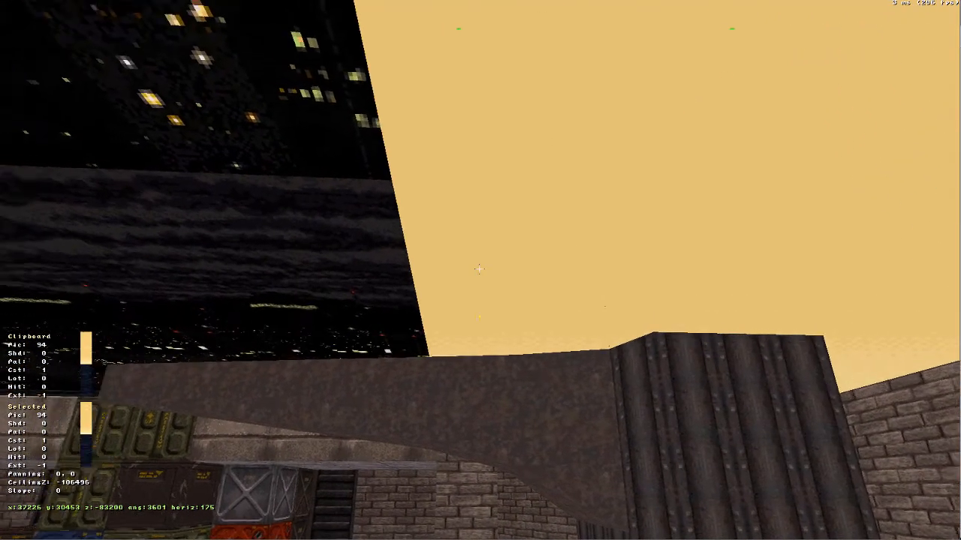
key("Return")
key("z")
left_click(479, 269)
key("Up")
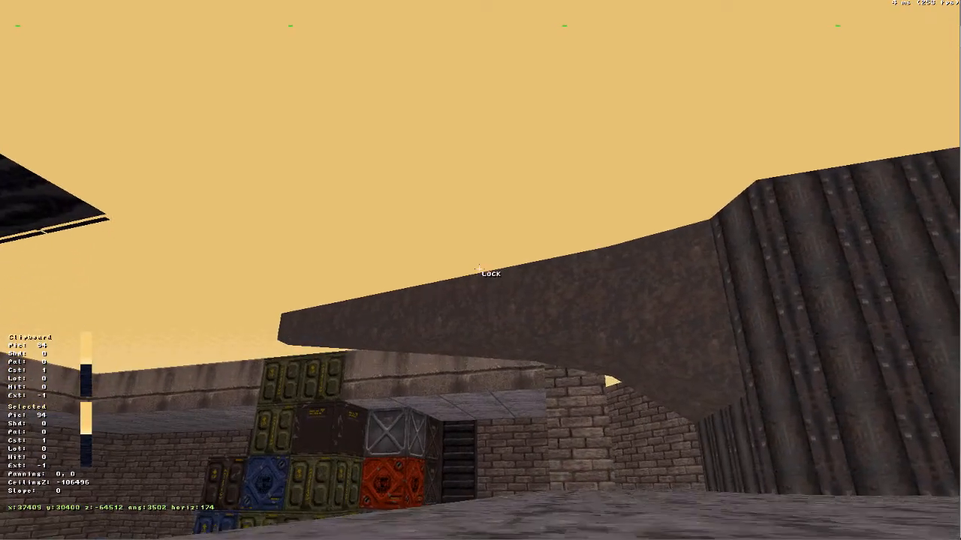
key("Down")
key("Return")
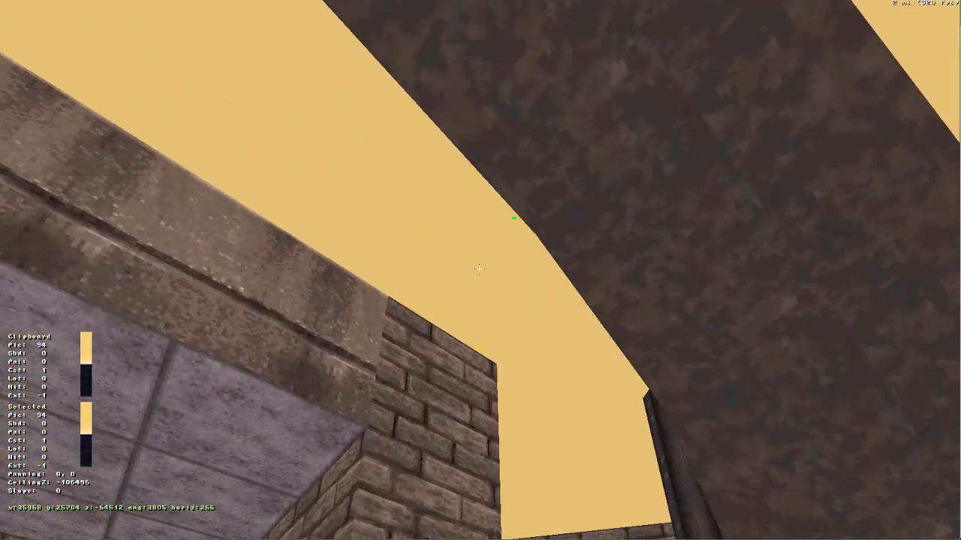
key("Up")
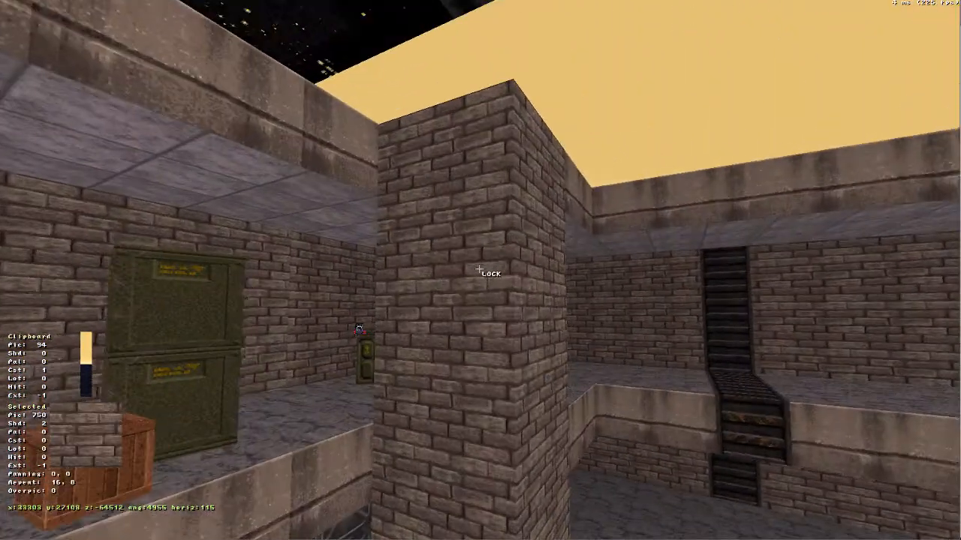
Paste sky tile 94 onto the dark skyline ceiling sectors and strips above the balcony with the green crates.
key("a")
key("a")
key("Down")
key("Up")
key("z")
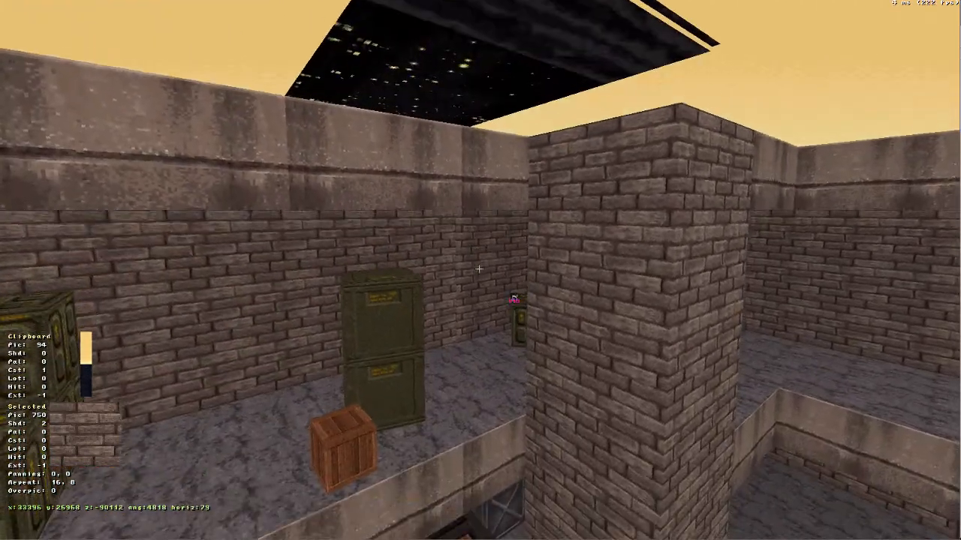
middle_click_drag(479, 269, 479, 269)
key("Return")
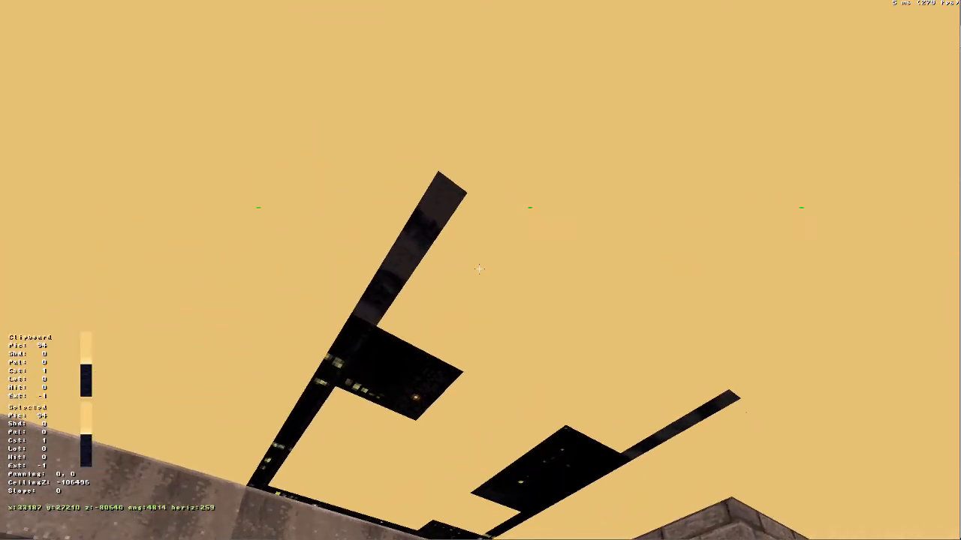
key("Return")
key("Return")
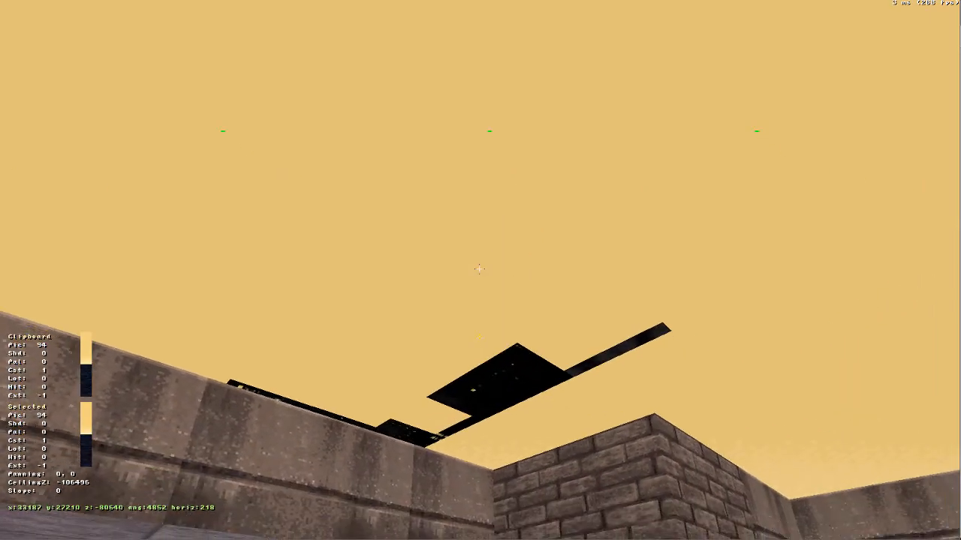
Paste sky tile 94 onto the last dark ceiling pieces near the brick column and the balcony's concrete edge.
key("w")
key("Return")
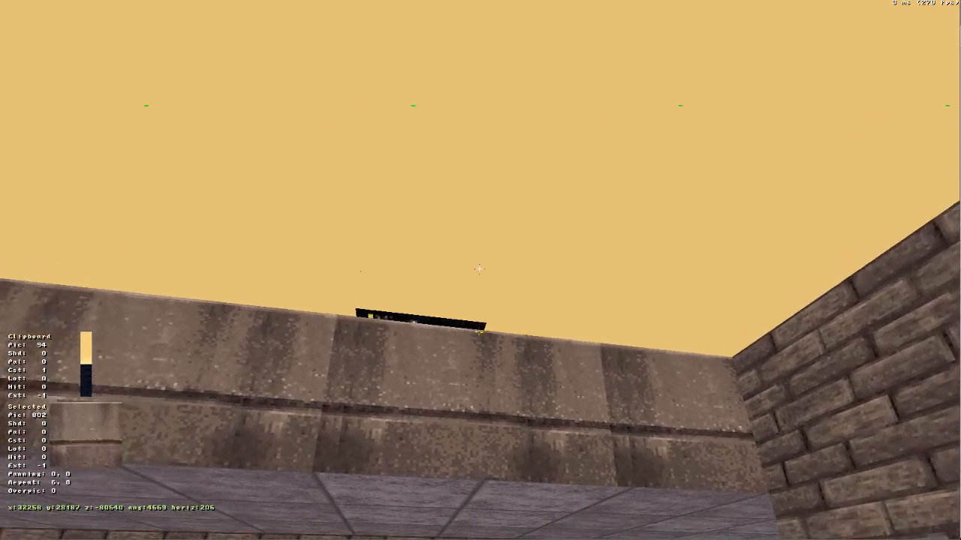
key("Return")
left_click(479, 269)
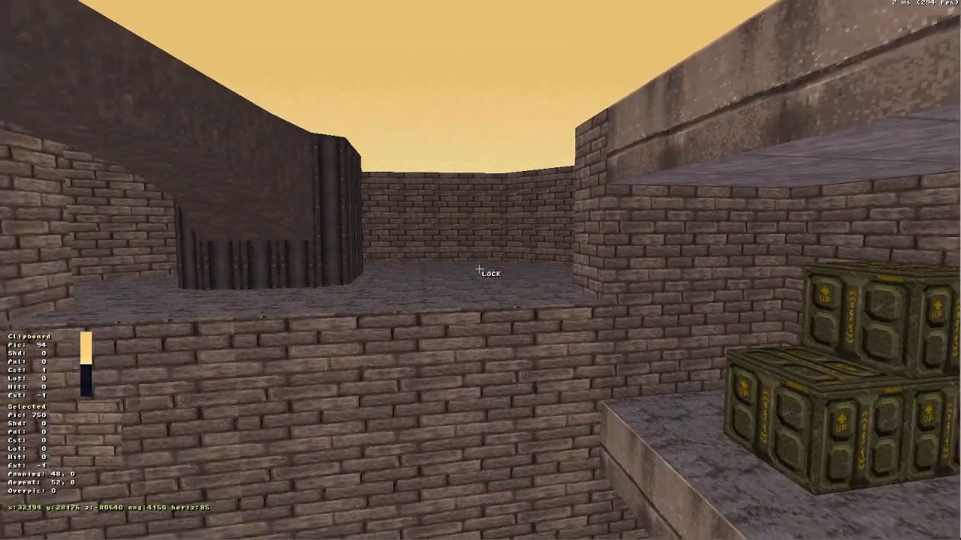
Auto-align the brick texture across the connected walls below the metal pillar, based on wall 289 and including the x-repeats.
key("s")
key("s")
key("z")
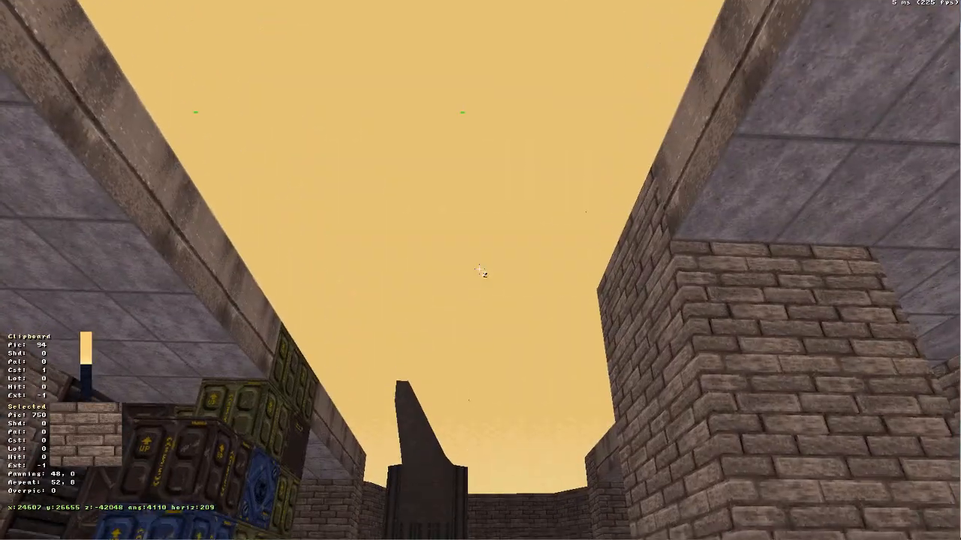
key("a")
key("Up")
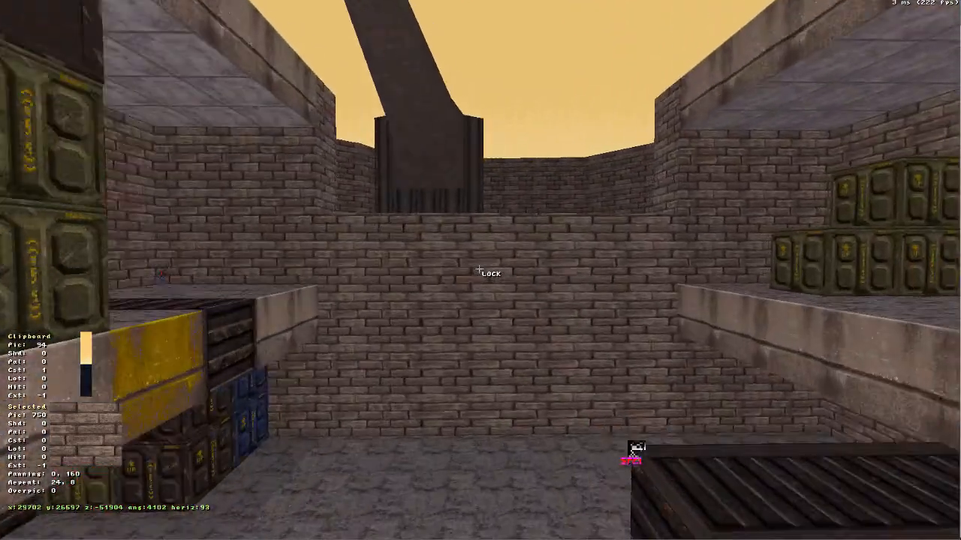
key("a")
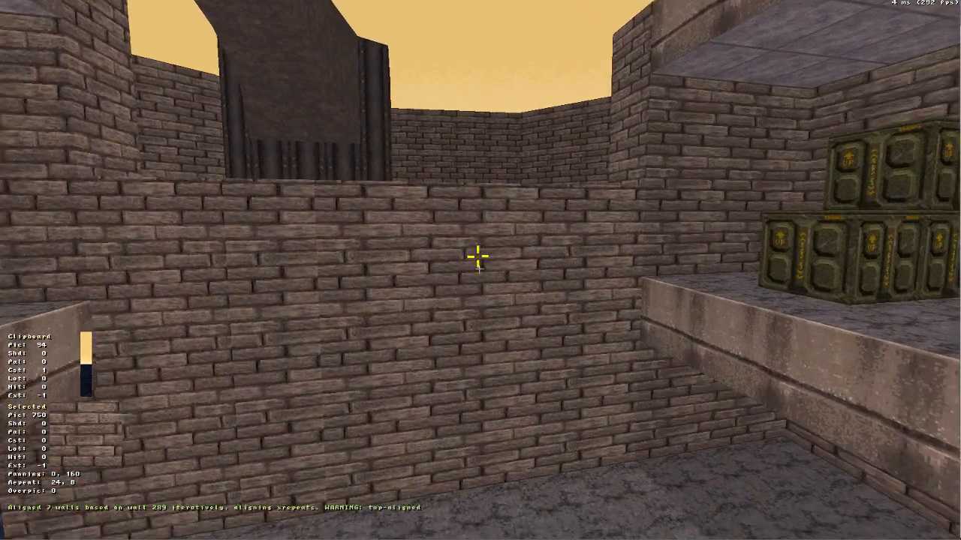
key("ctrl+alt+shift+period")
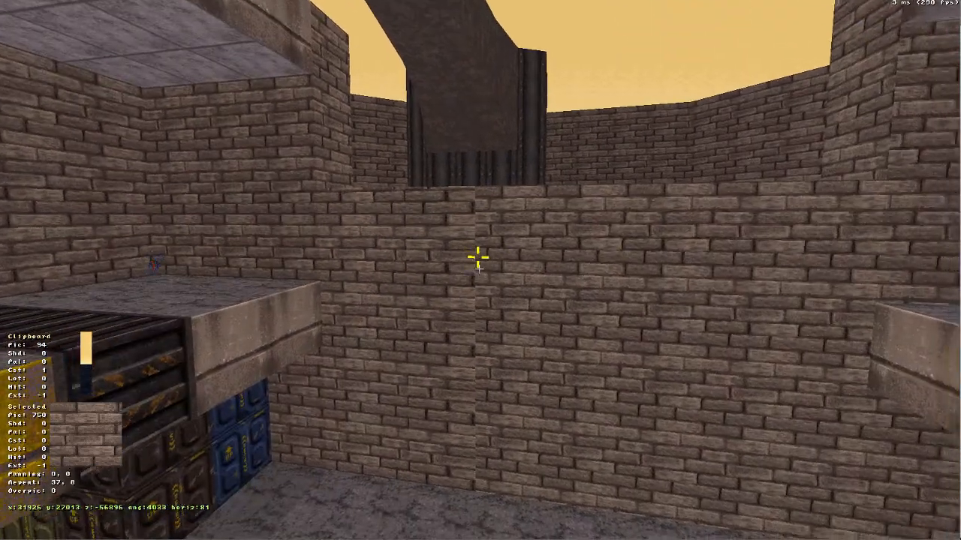
Reset the texture panning and repeat on the mismatched brick wall sections below the pillar.
key("slash")
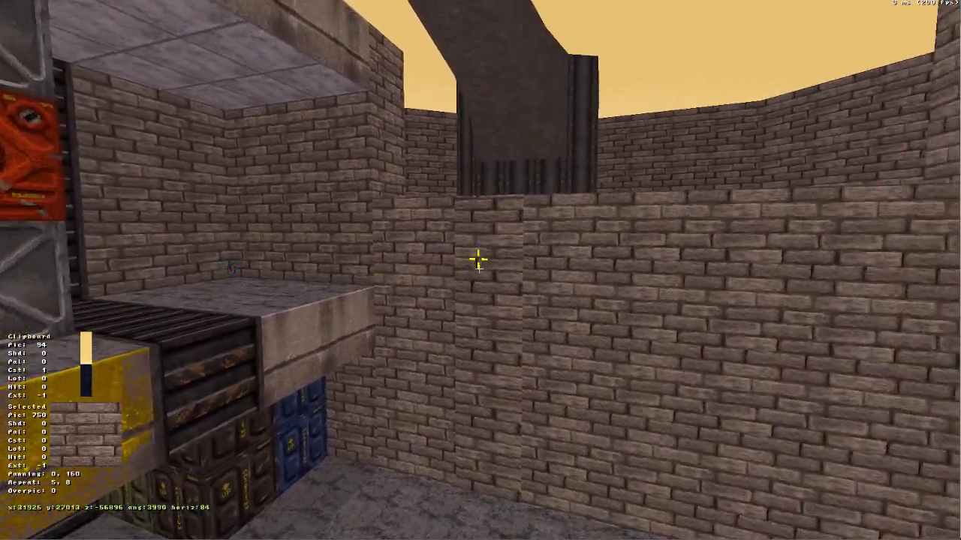
key("slash")
key("z")
key("Right")
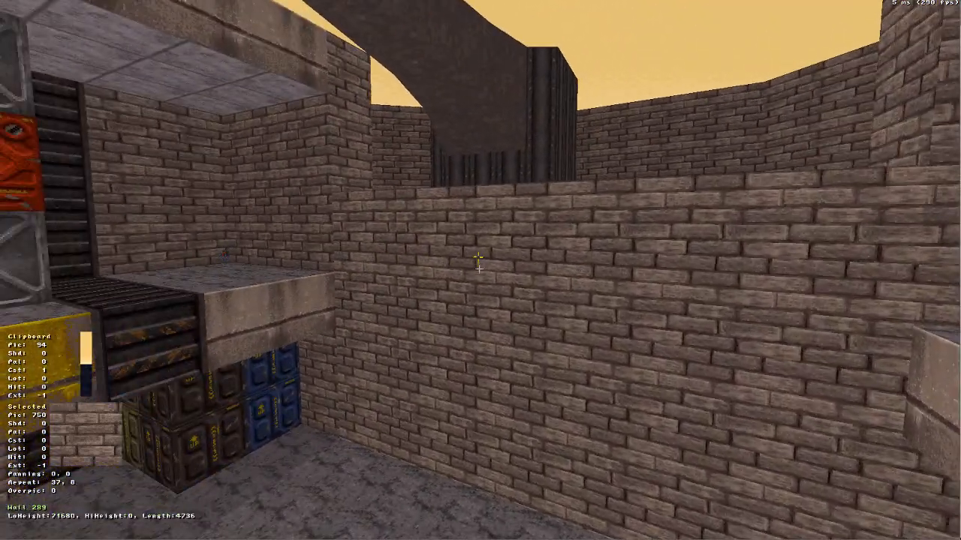
Examine the brick walls below the metal pillar and the raised floor and walls surrounding the pillar.
left_click_drag(479, 269, 479, 242)
key("a")
key("Down")
key("a")
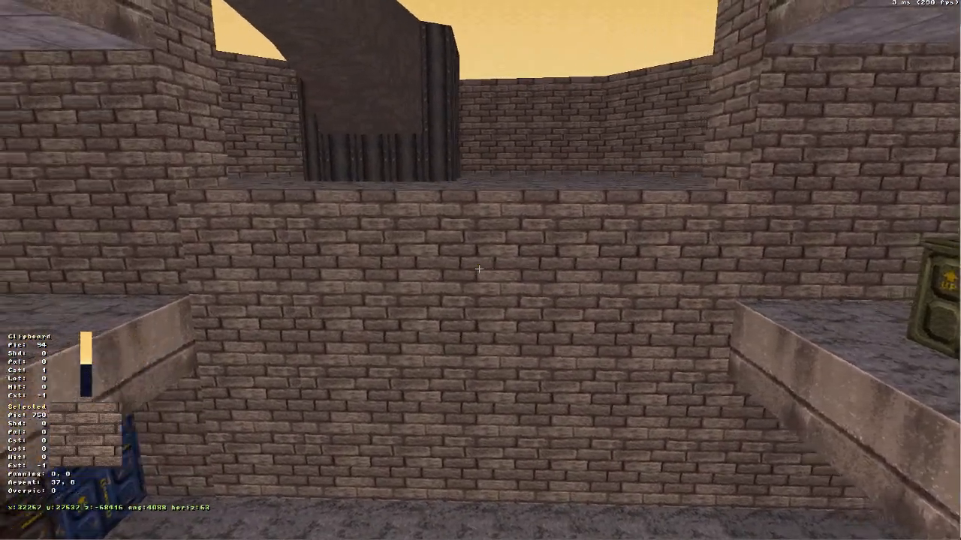
key("Up")
key("Left")
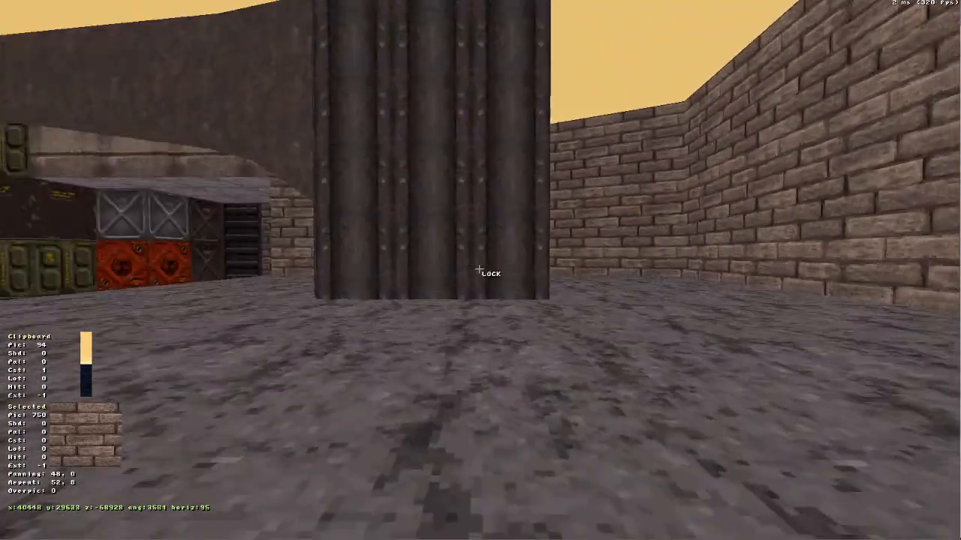
key("Down")
key("a")
key("a")
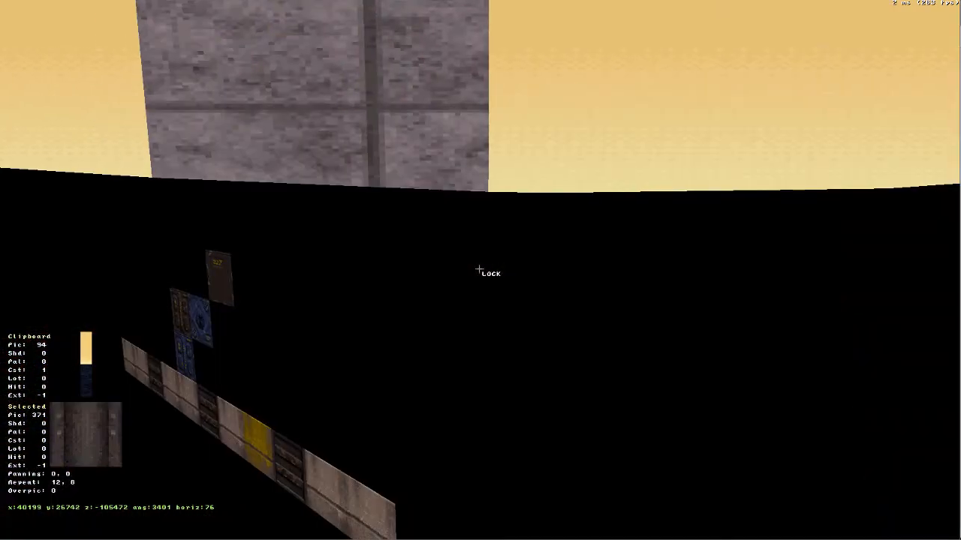
Raise the ceiling of sector 44 beside the metal pillar to -102400.
key("Page_Up")
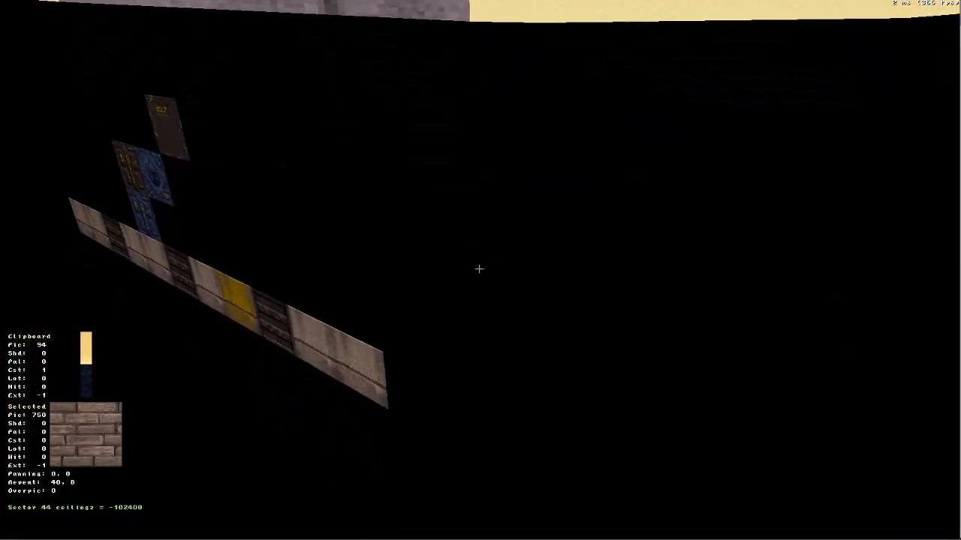
left_click(479, 269)
key("Down")
key("Up")
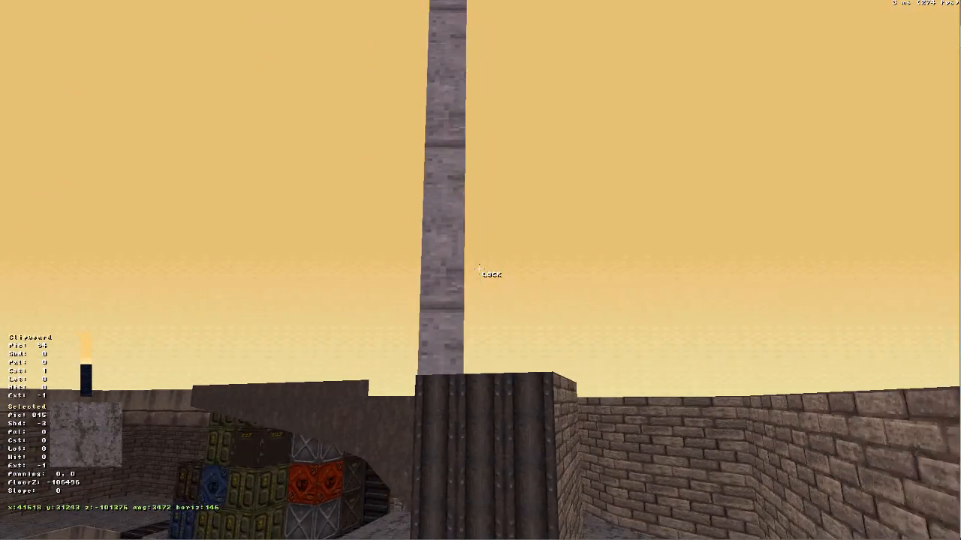
key("Down")
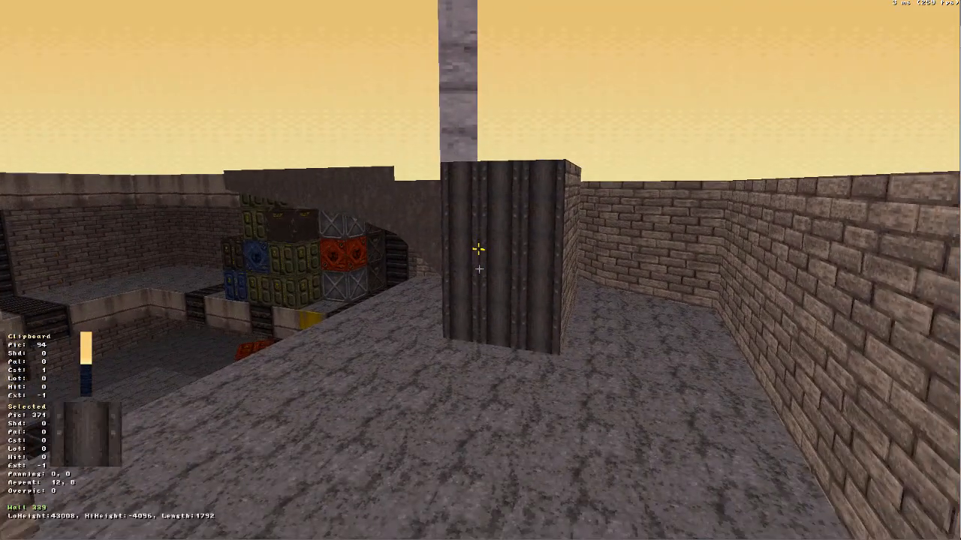
Undo the last map change from the 2D map and return to the 3D view near the pillar.
key("KP_Enter")
right_click_drag(482, 257, 479, 270)
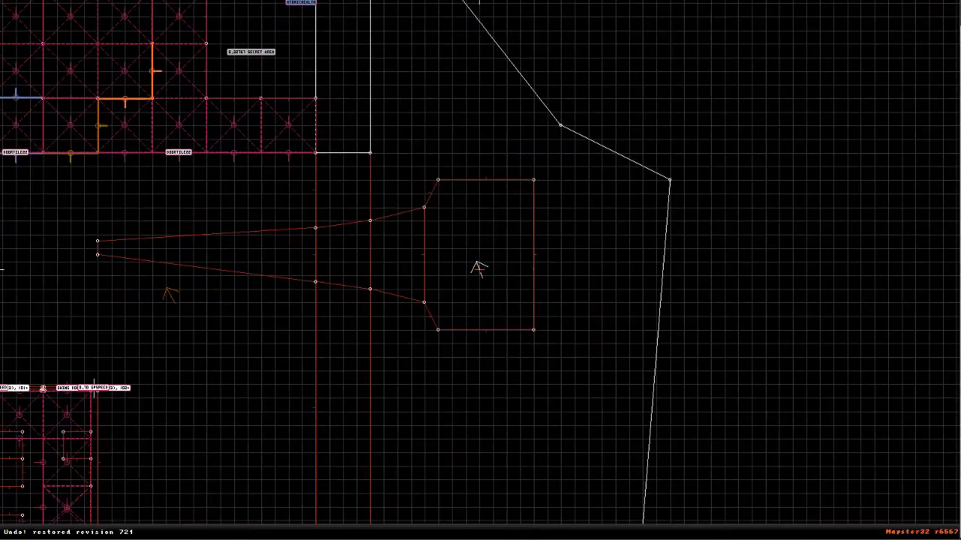
key("KP_Enter")
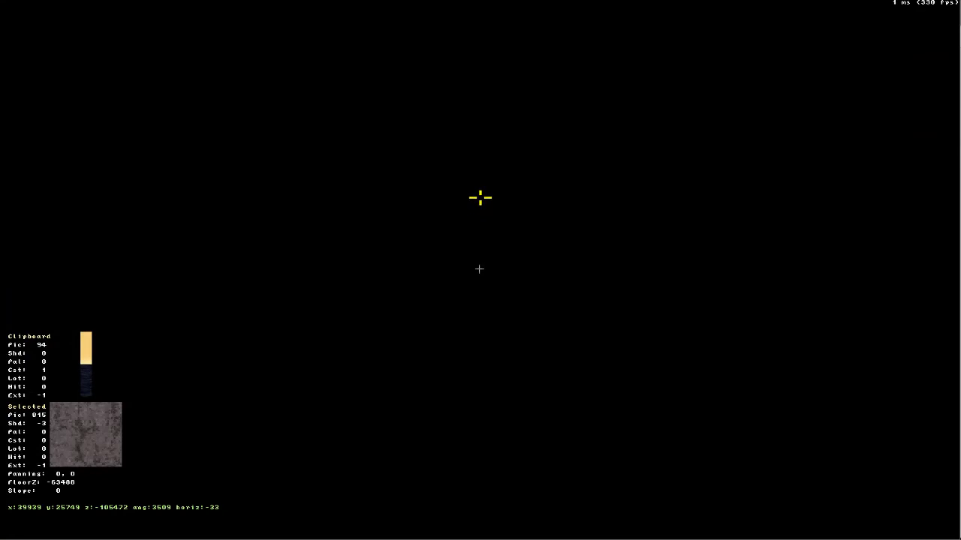
left_click_drag(479, 269, 478, 262, "alt")
mouse_move(478, 262)
right_mouse_down()
mouse_move(480, 219)
mouse_move(480, 247)
right_mouse_up()
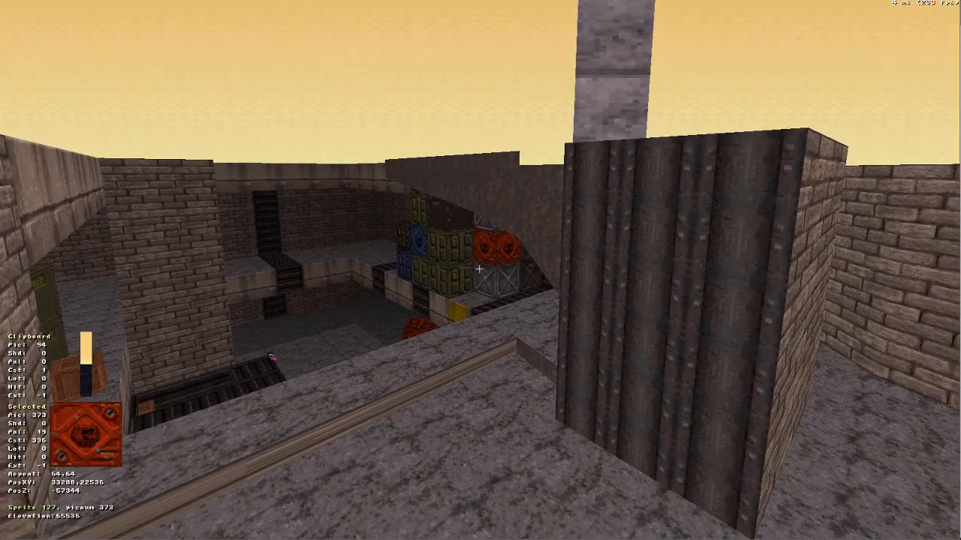
Paste sky tile 94 onto the ceiling at height -103424 near the metal pillar.
key("KP_Enter")
key("KP_Enter")
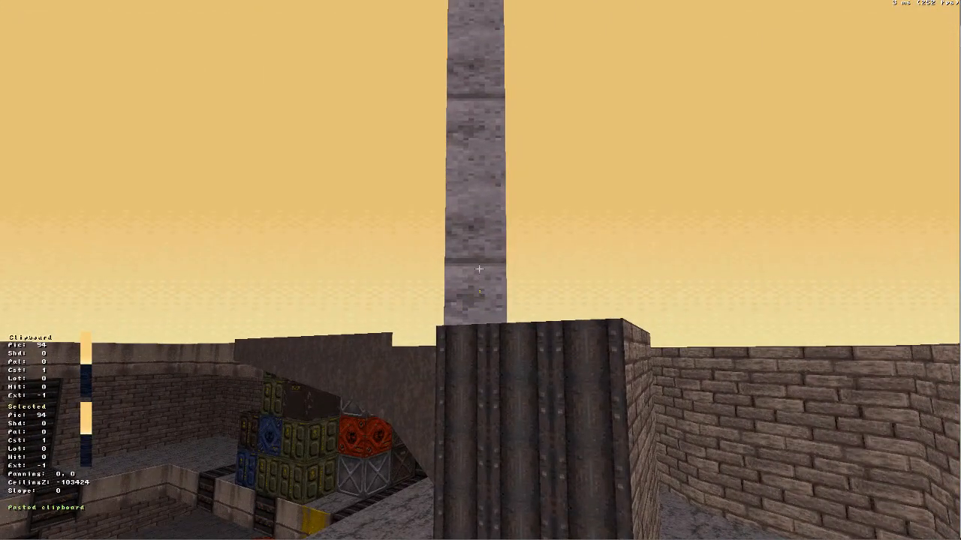
right_click_drag(479, 268, 479, 269)
key("a")
key("z")
left_click_drag(478, 269, 479, 268)
right_click_drag(479, 269, 479, 269)
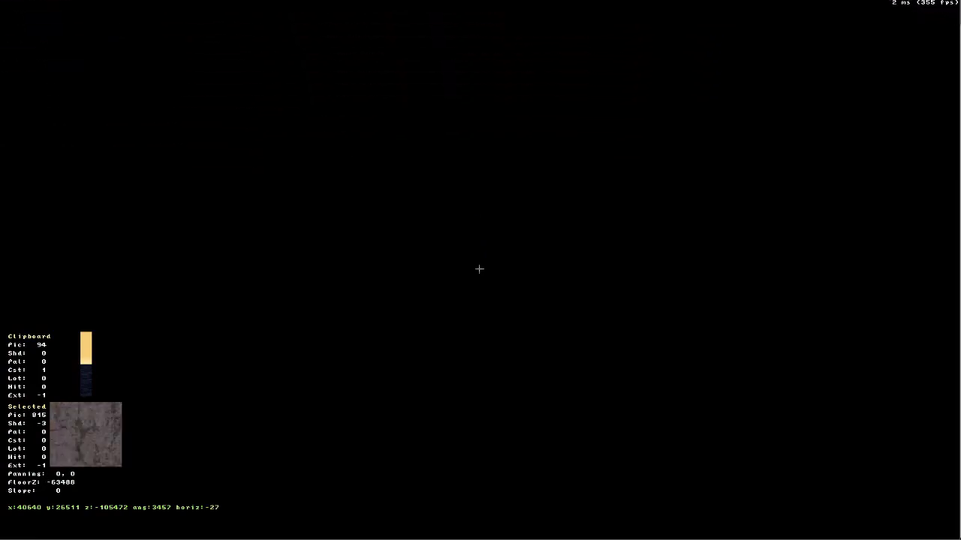
Assign tile 94 to the remaining ceiling above the metal pillar and make it a parallaxed sky.
key("Page_Down")
right_click_drag(478, 174, 480, 331)
key("a")
key("v")
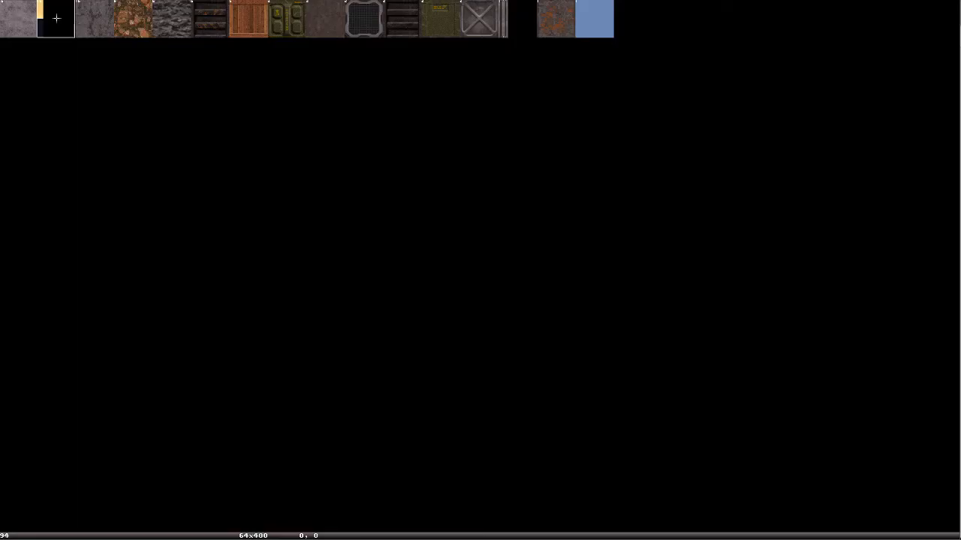
left_click(56, 17)
key("Down")
key("Up")
key("Right")
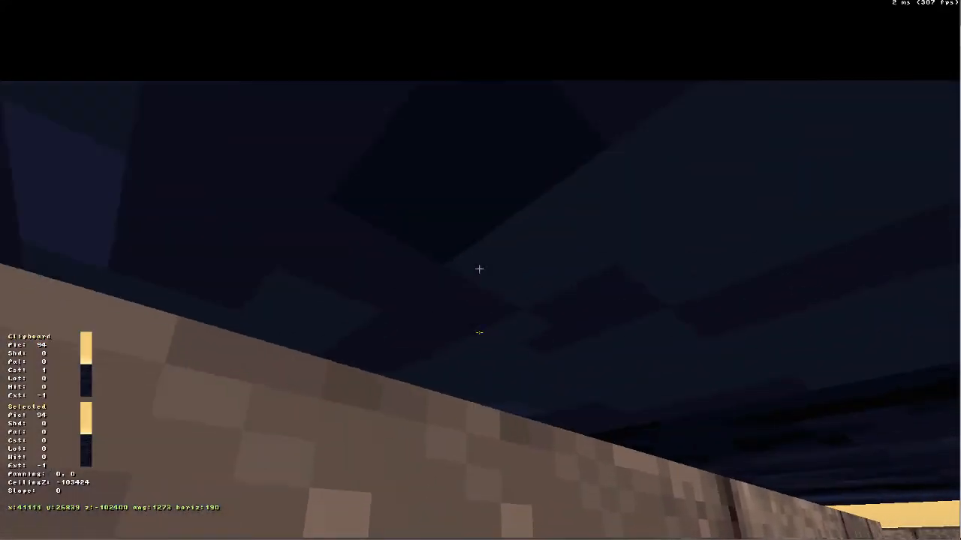
key("Left")
key("p")
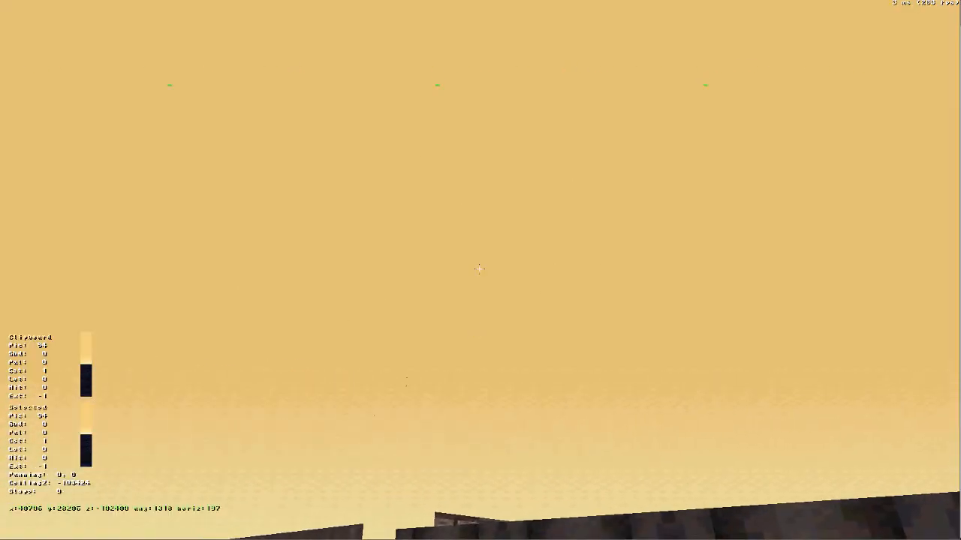
key("Left")
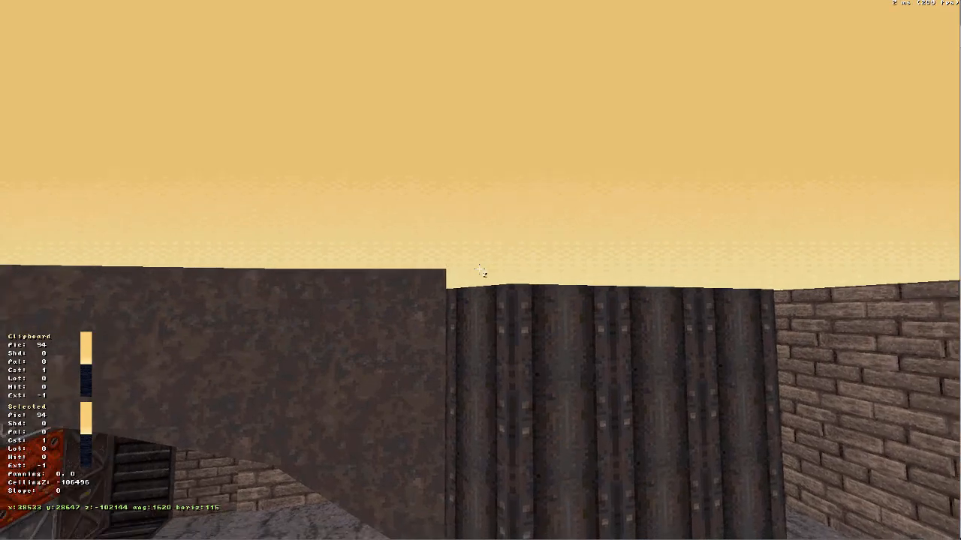
Examine the open sky above the pillar, the beam, the crate balcony and the surrounding brick walls.
key("Right")
key("z")
key("a")
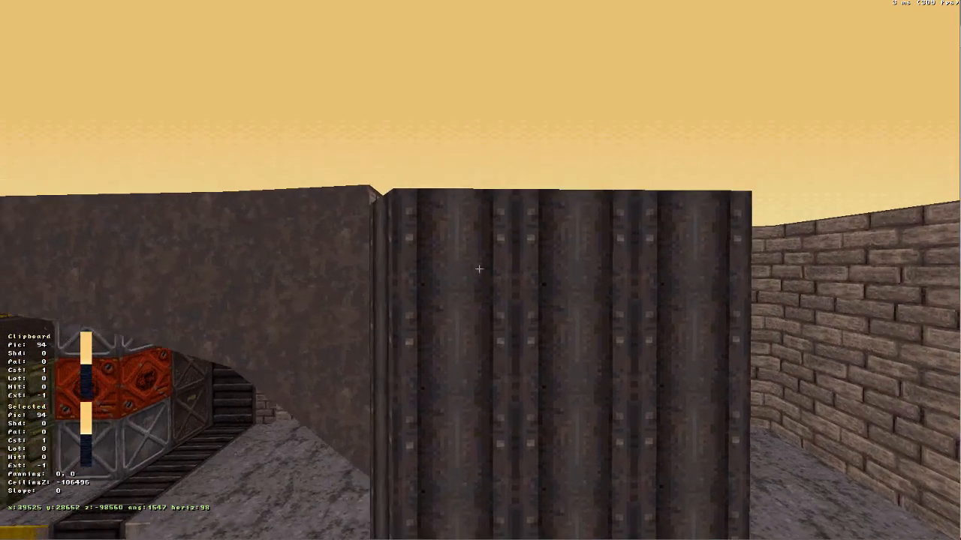
key("Right")
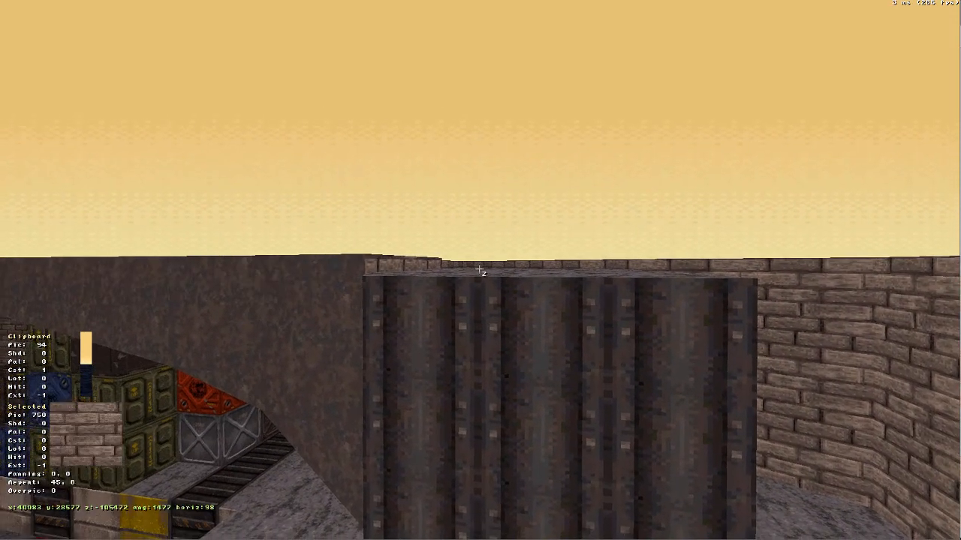
key("z")
key("Up")
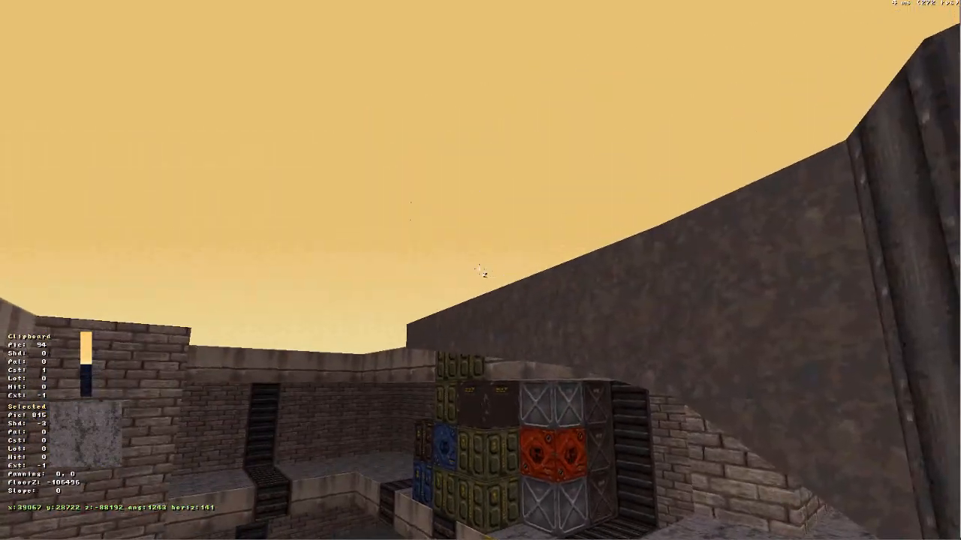
left_click(479, 270)
key("Up")
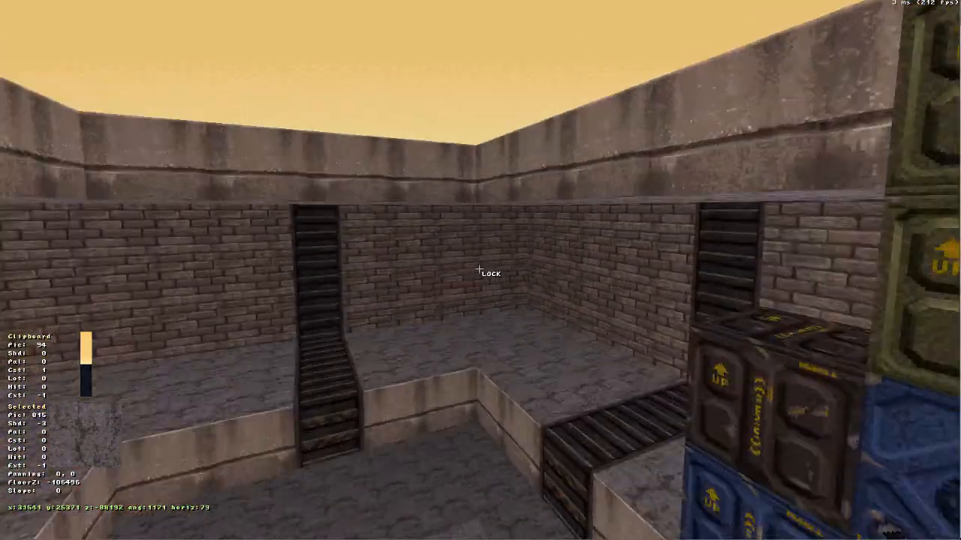
key("Right")
key("z")
key("Up")
key("a")
key("Right")
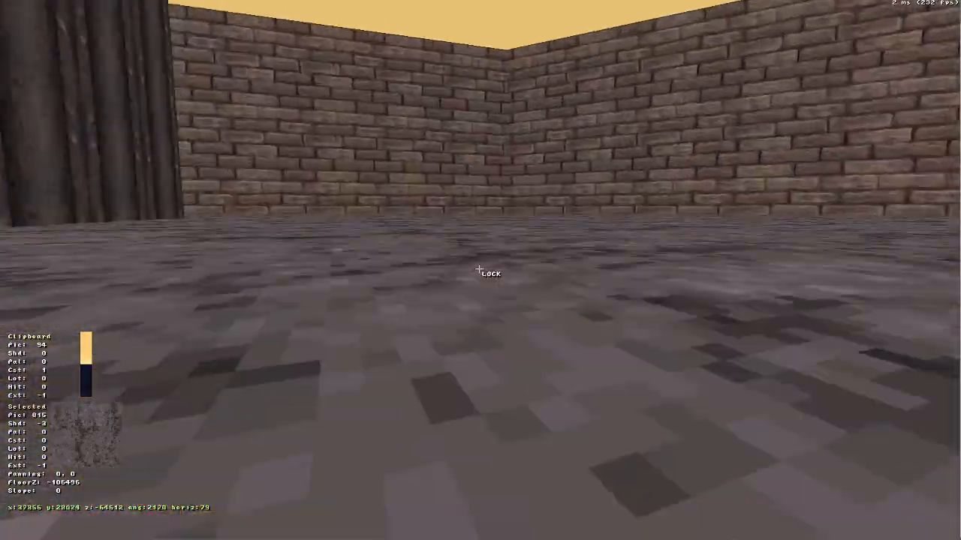
key("Left")
key("Down")
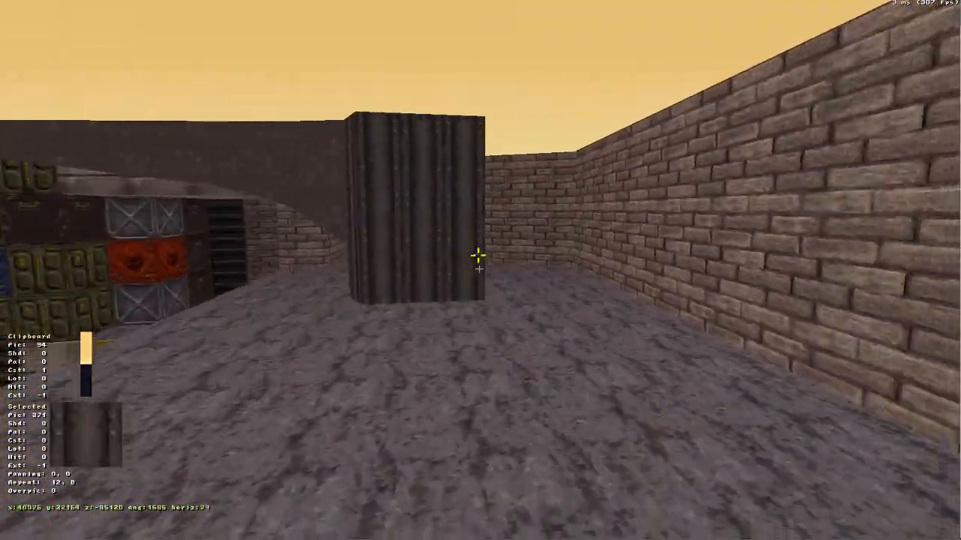
In the 2D map, move the outer vertices of the sector around the pillar outward to form a large, nearly rectangular area.
key("KP_Enter")
key("z")
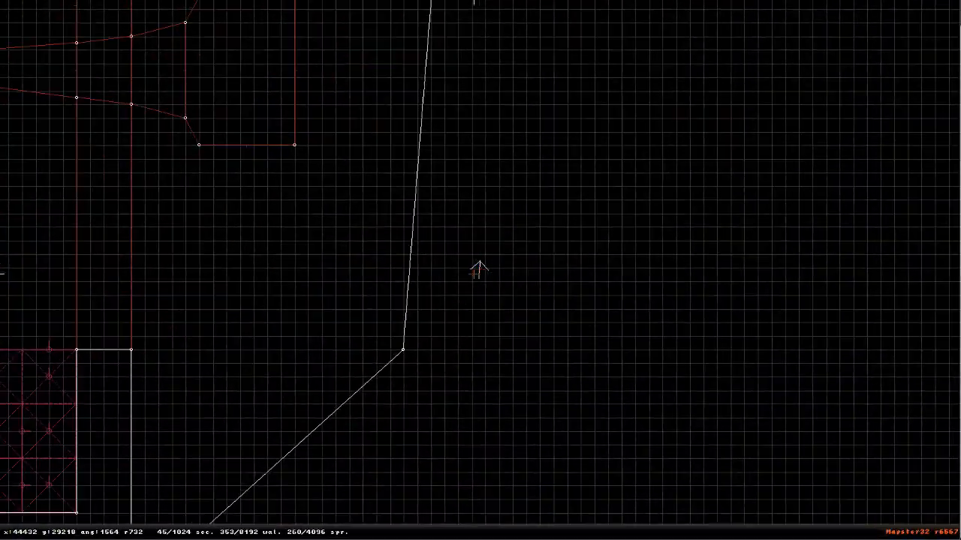
key("z")
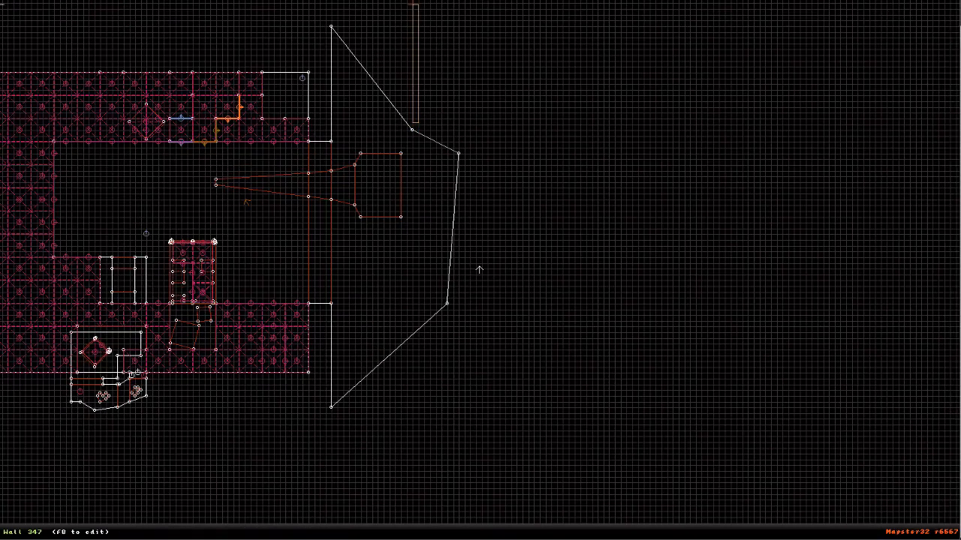
left_click_drag(410, 138, 353, 25)
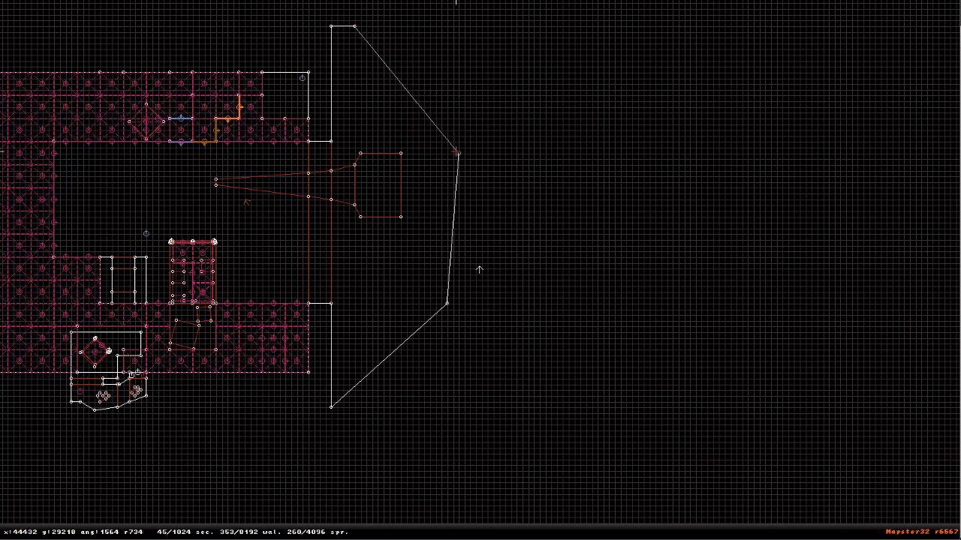
left_click_drag(456, 153, 695, 19)
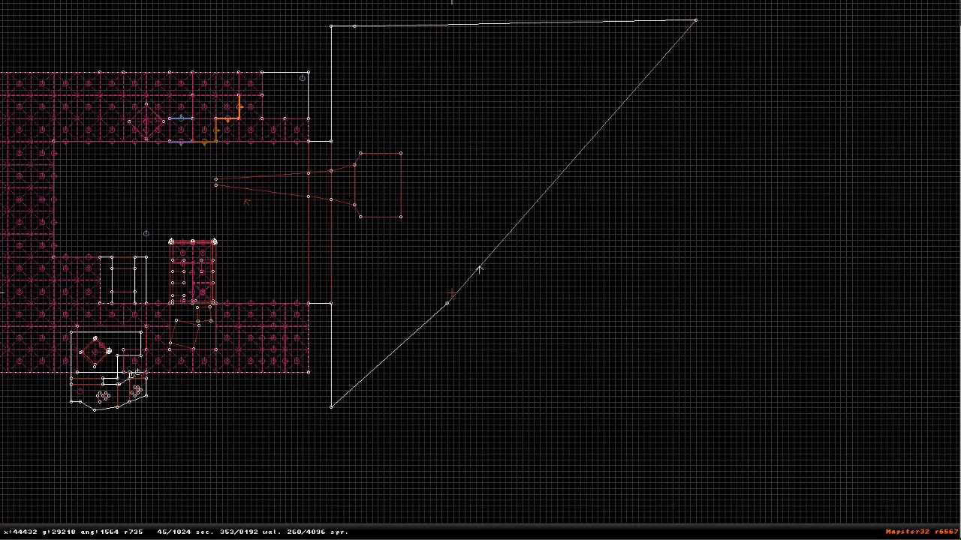
left_click_drag(446, 306, 695, 413)
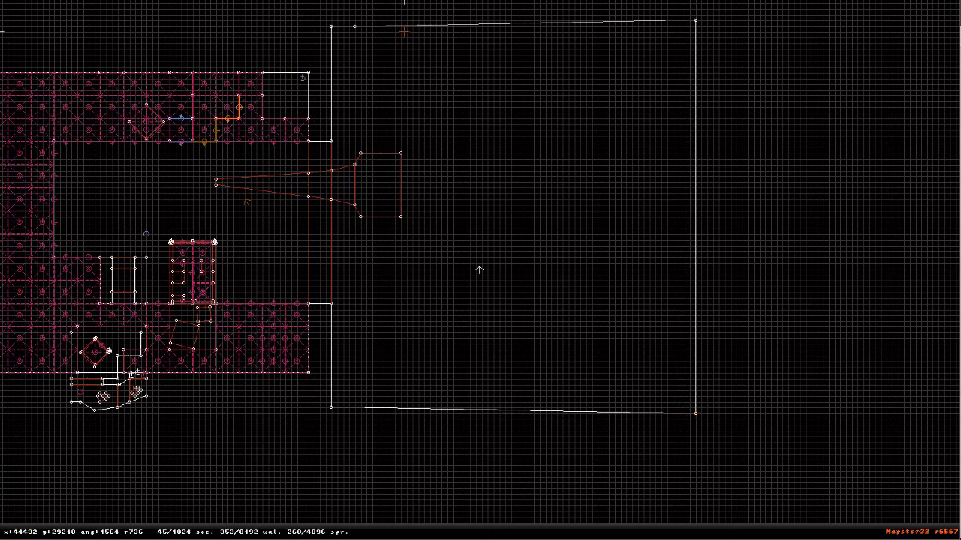
Pull the two far corners of the enlarged sector back toward the pillar to form a narrower, tall rectangle.
left_click_drag(696, 20, 354, 27)
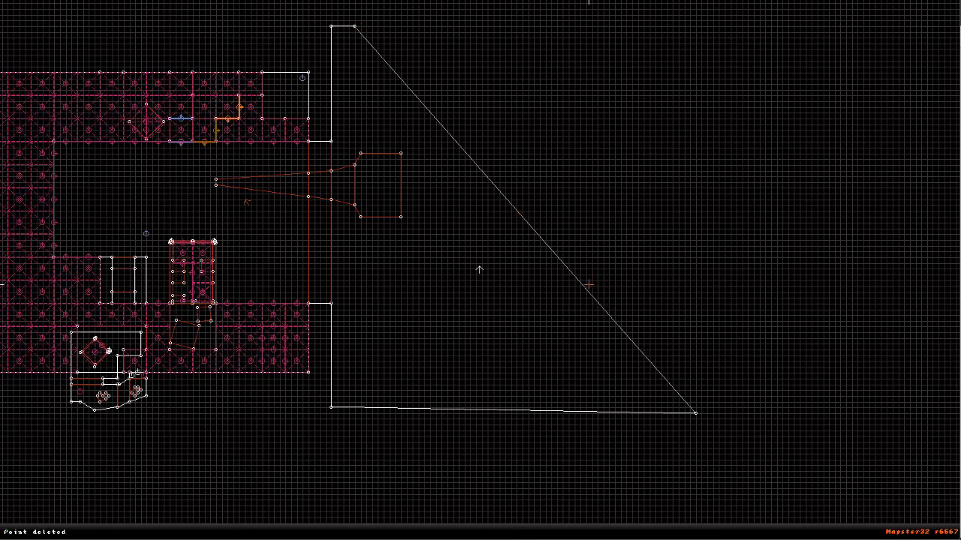
key("ctrl+z")
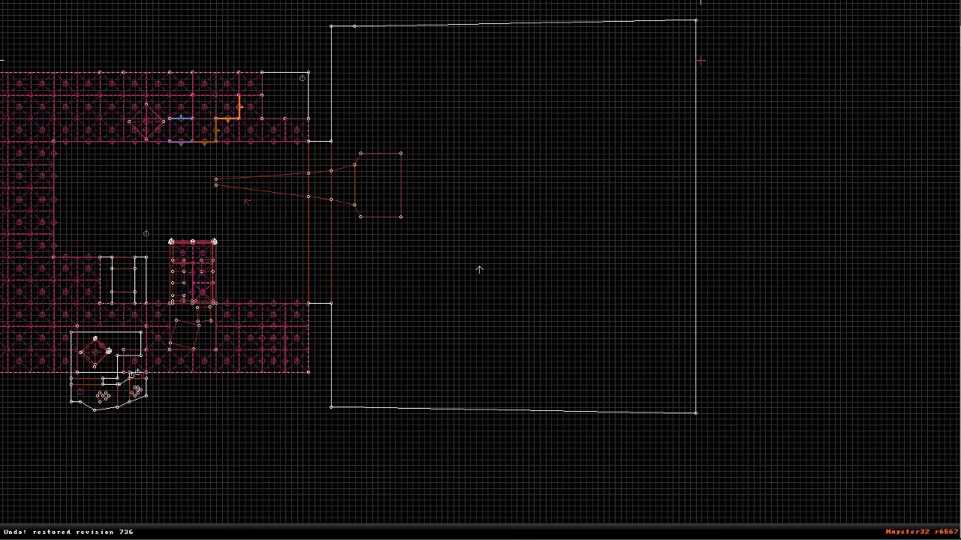
left_click_drag(695, 20, 407, 33)
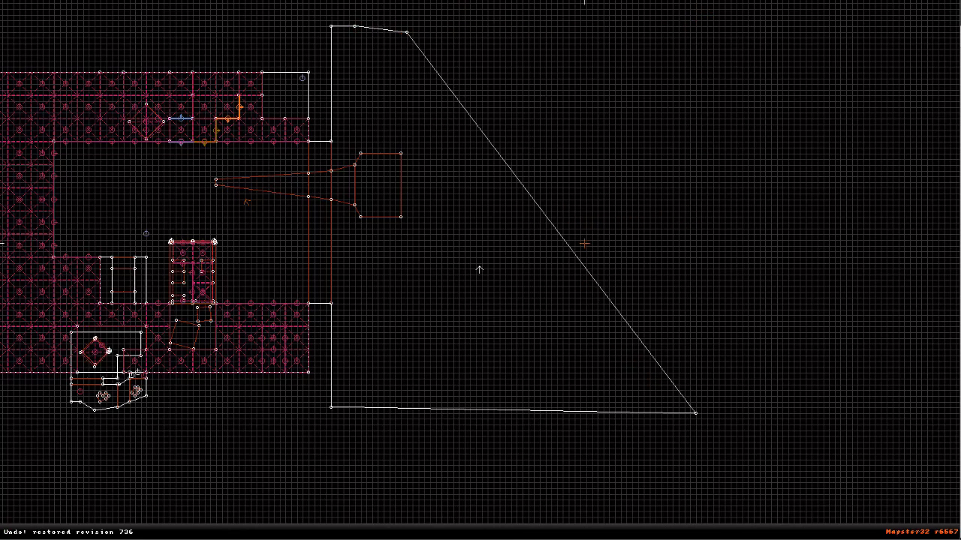
left_click_drag(694, 412, 458, 409)
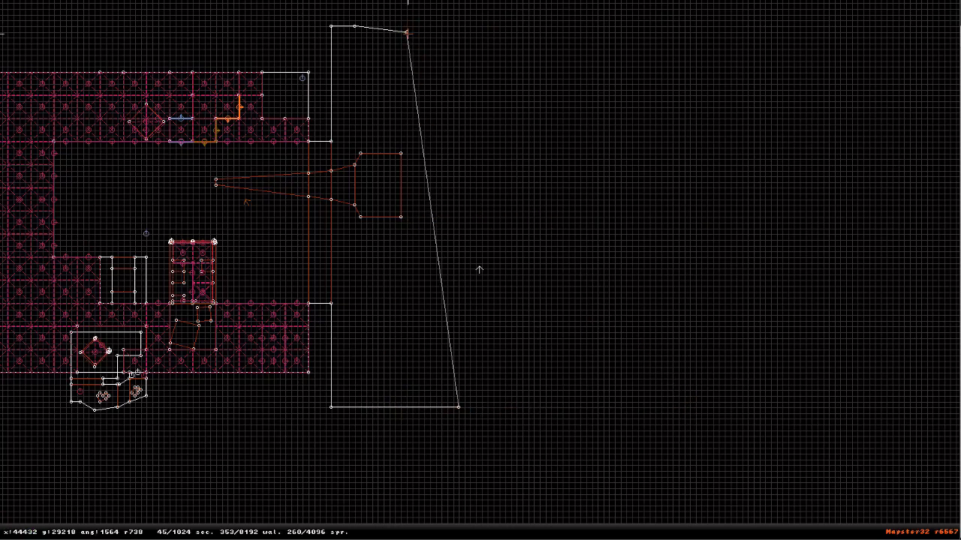
left_click_drag(407, 33, 458, 26)
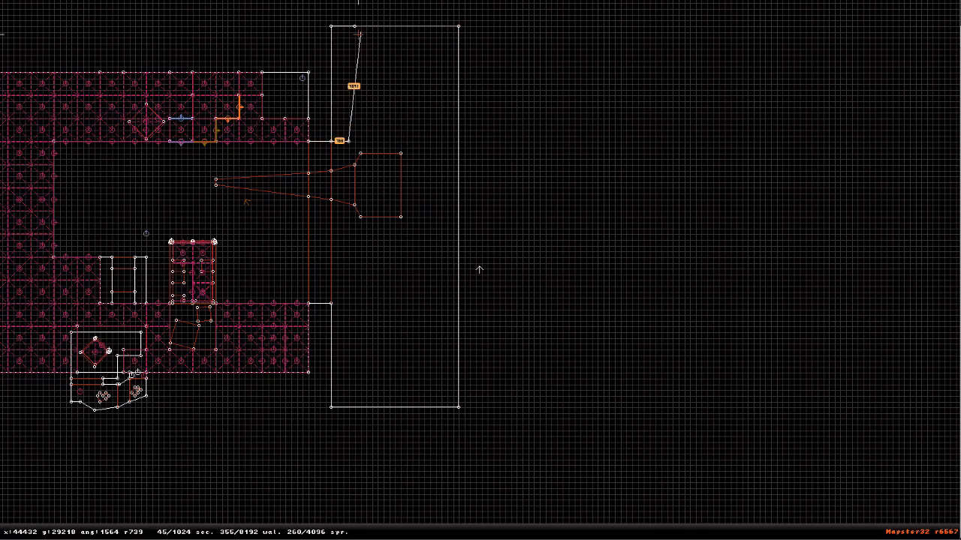
Draw an inset wall line along the rectangle's upper, far and lower sides, splitting it into an inner area and a thin border sector.
key("space")
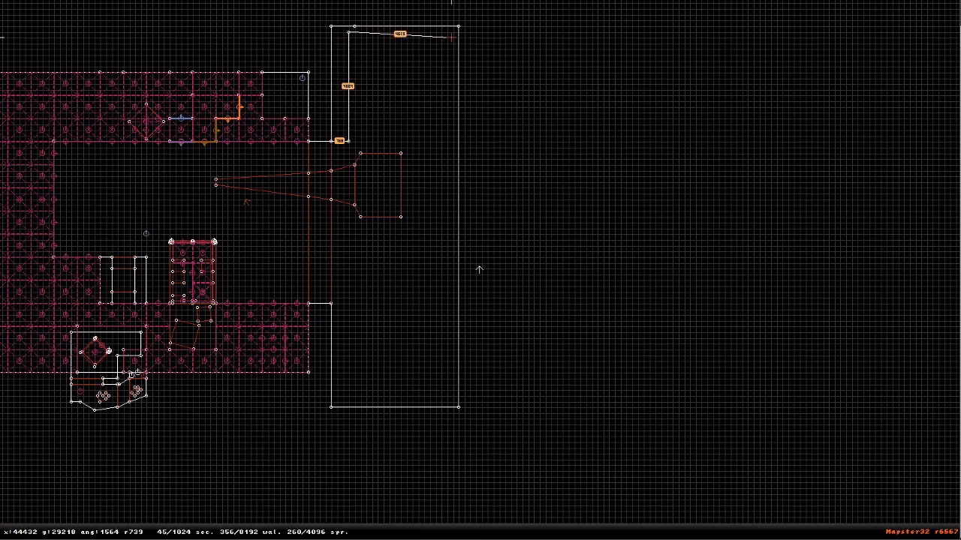
key("space")
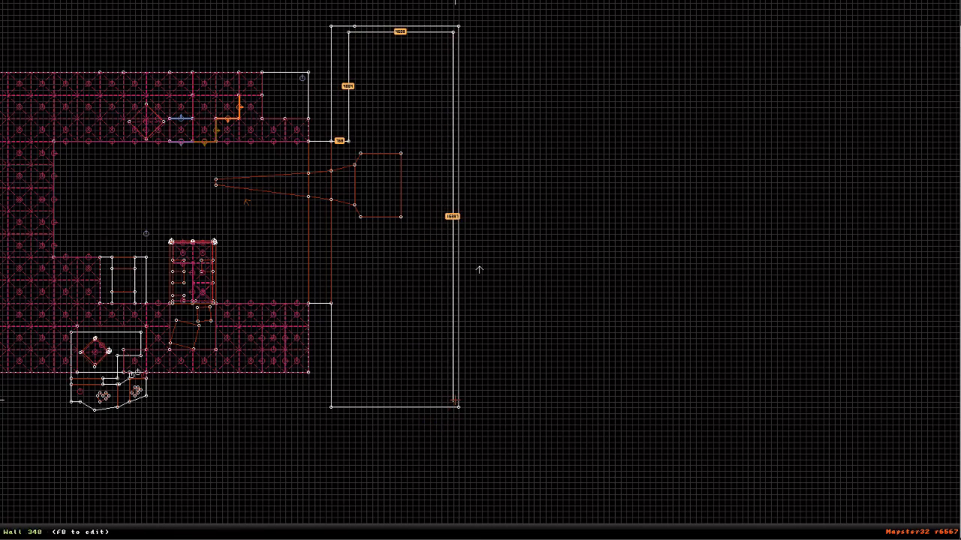
key("space")
key("space")
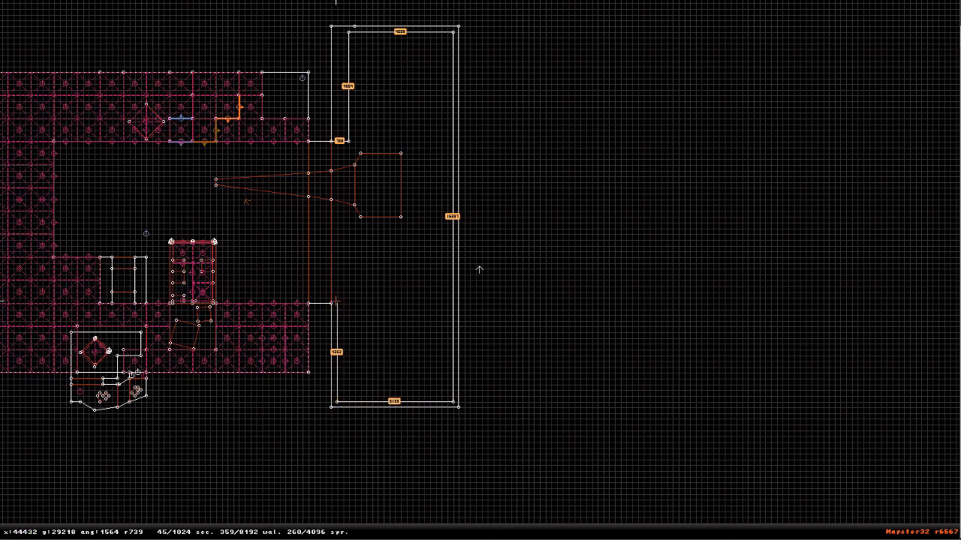
key("space")
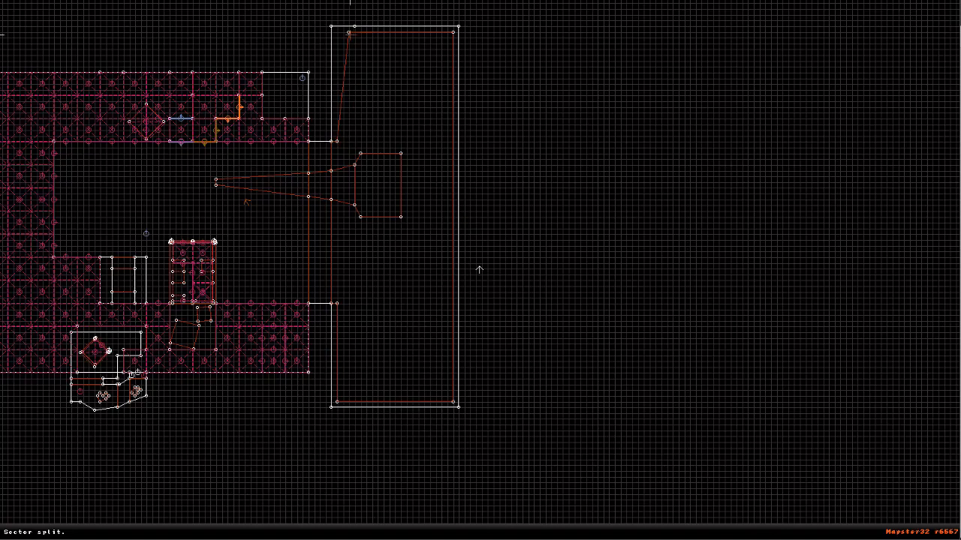
Merge the stray upper vertex of the inner wall line into the inset rectangle's corner so the border keeps an even width.
left_click_drag(349, 32, 336, 27)
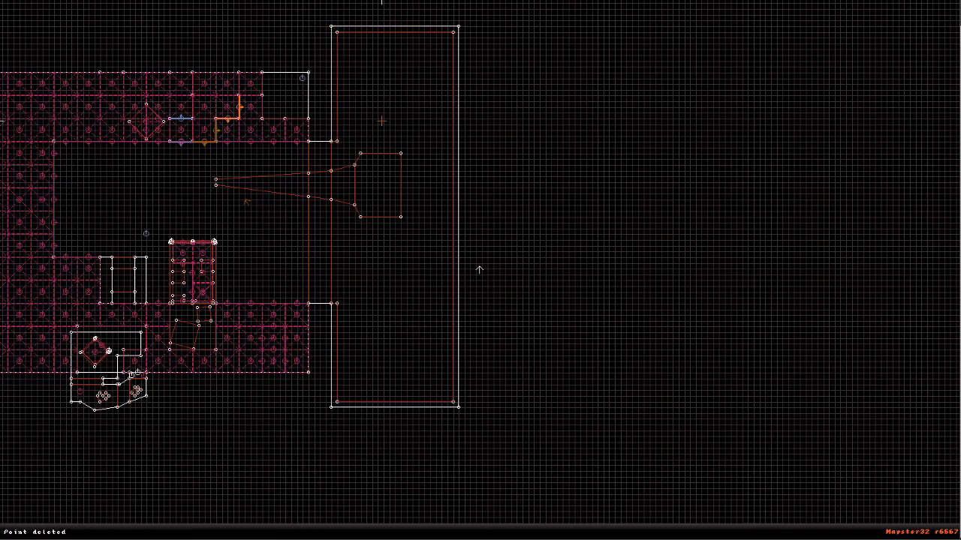
key("Up")
key("Left")
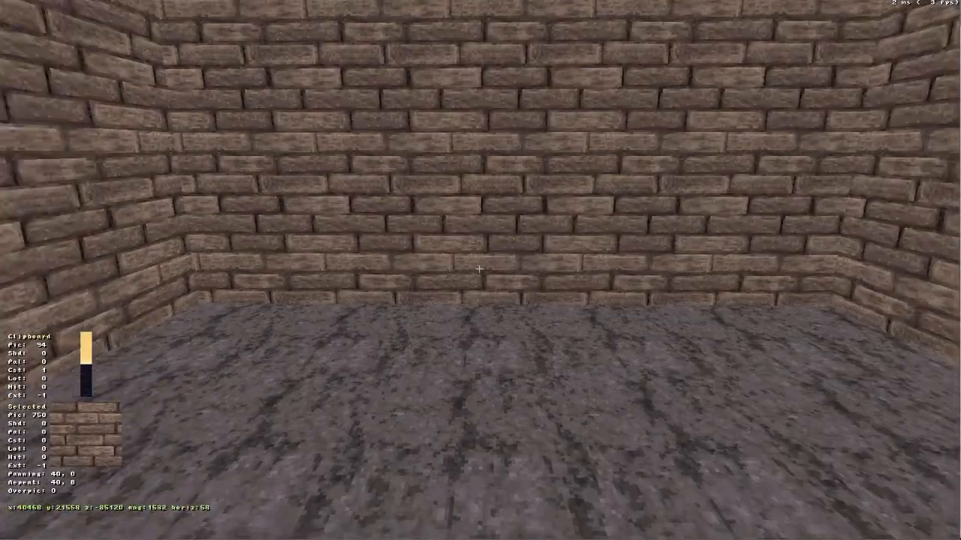
Lower the ceiling of the thin border sector around the pillar area to -63488.
key("Up")
key("Right")
key("Down")
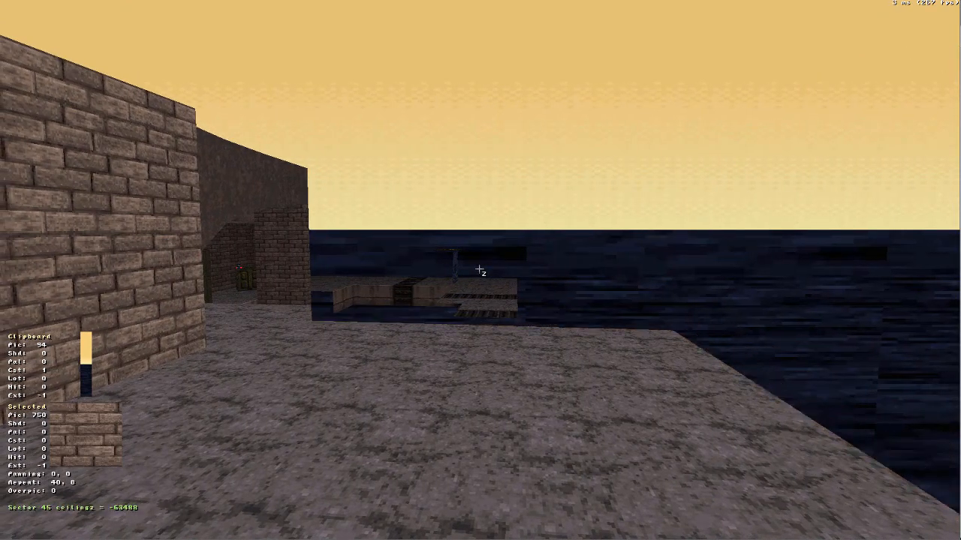
key("Down")
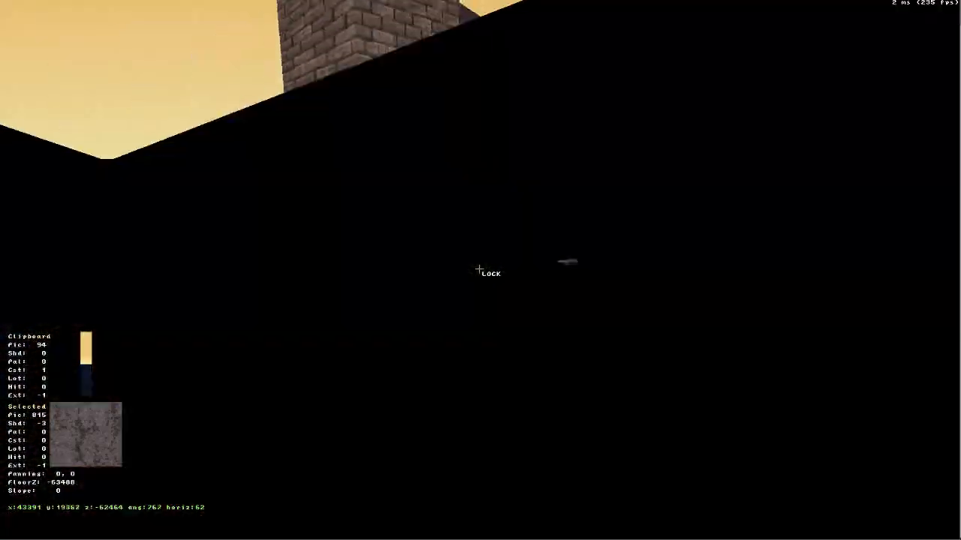
Examine the pillar, beam and open skyline above the brick wall from the warehouse floor, the balconies and the 2D map.
key("z")
key("Up")
key("Right")
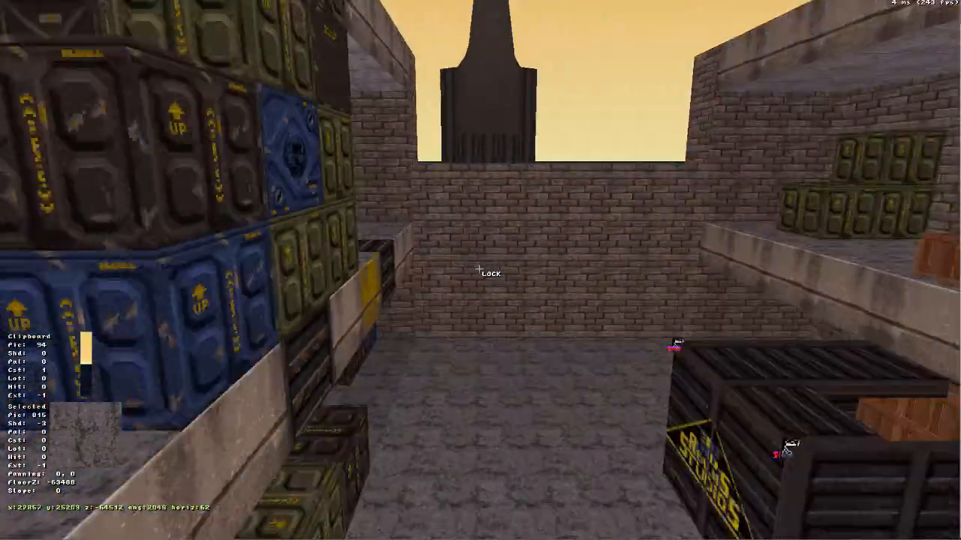
key("z")
key("period")
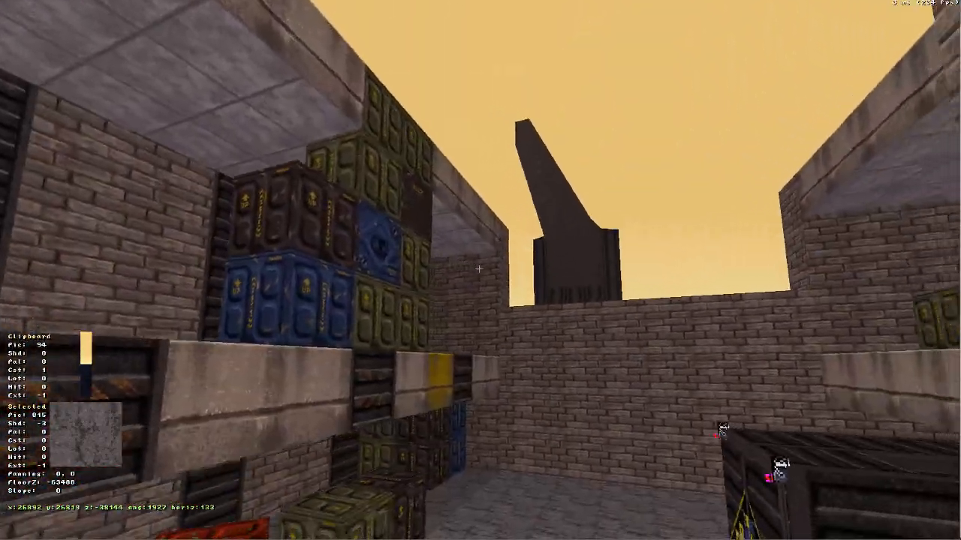
key("z")
key("Down")
key("comma")
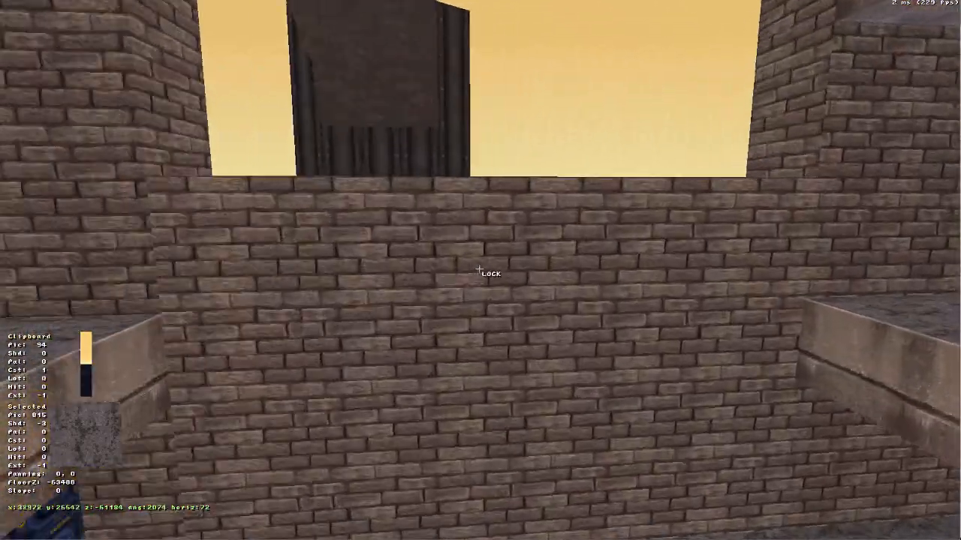
left_click_drag(478, 269, 479, 269)
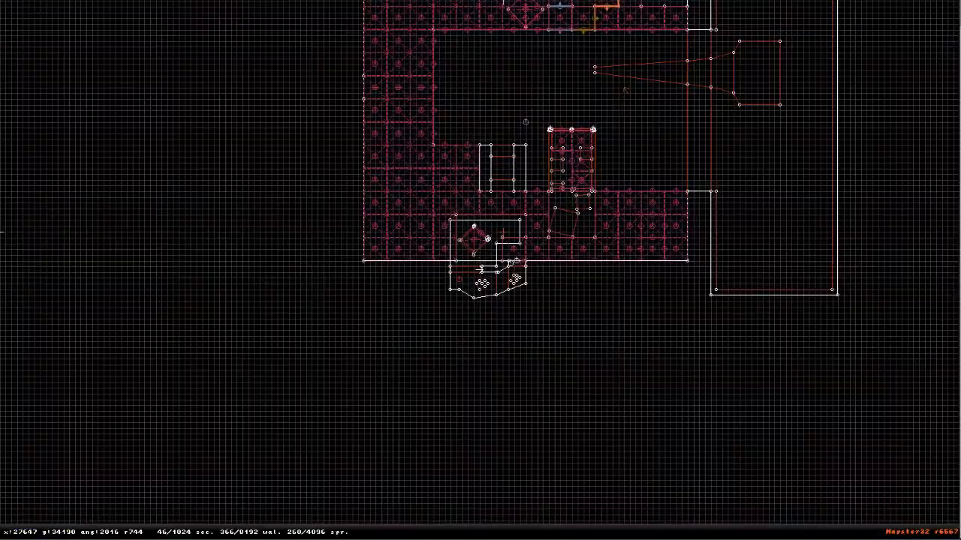
scroll(479, 269, "up", 5)
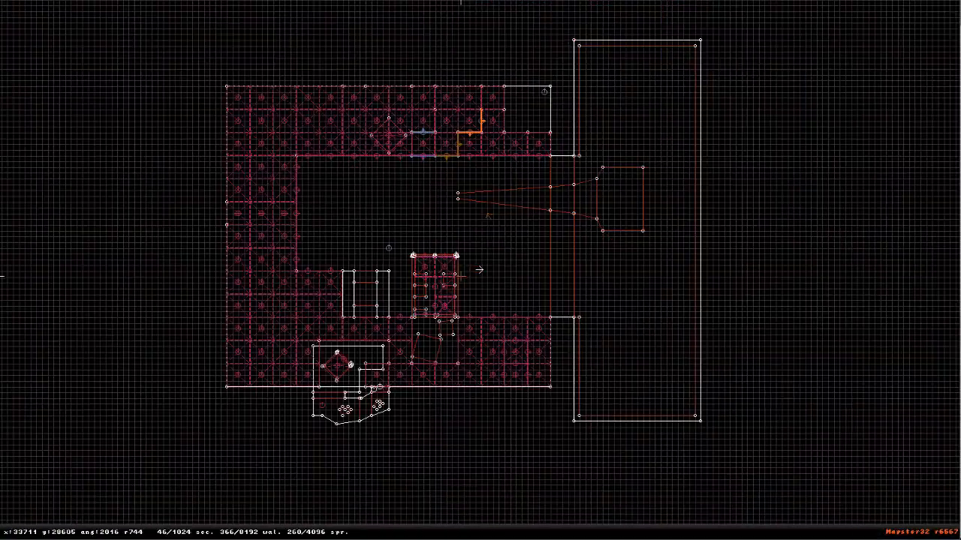
key("KP_Enter")
key("a")
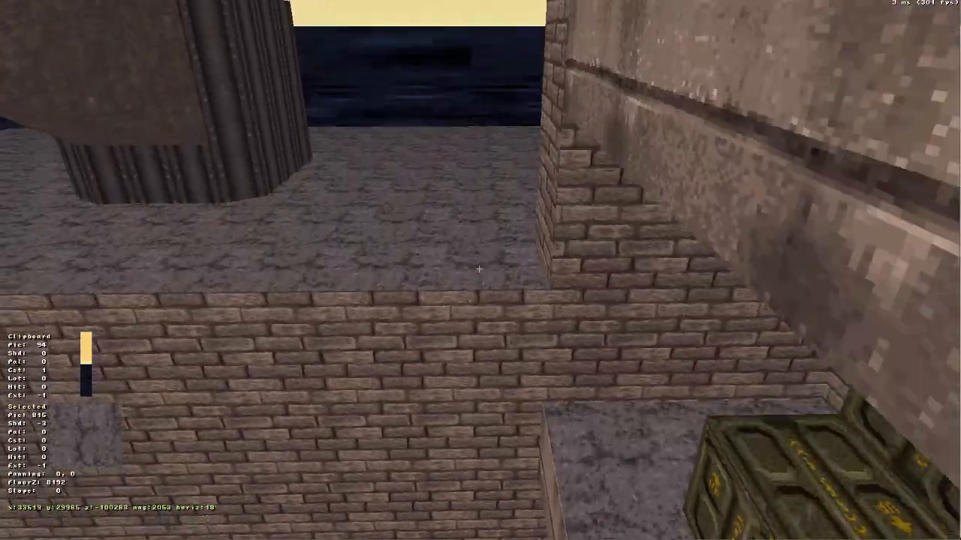
key("z")
key("period")
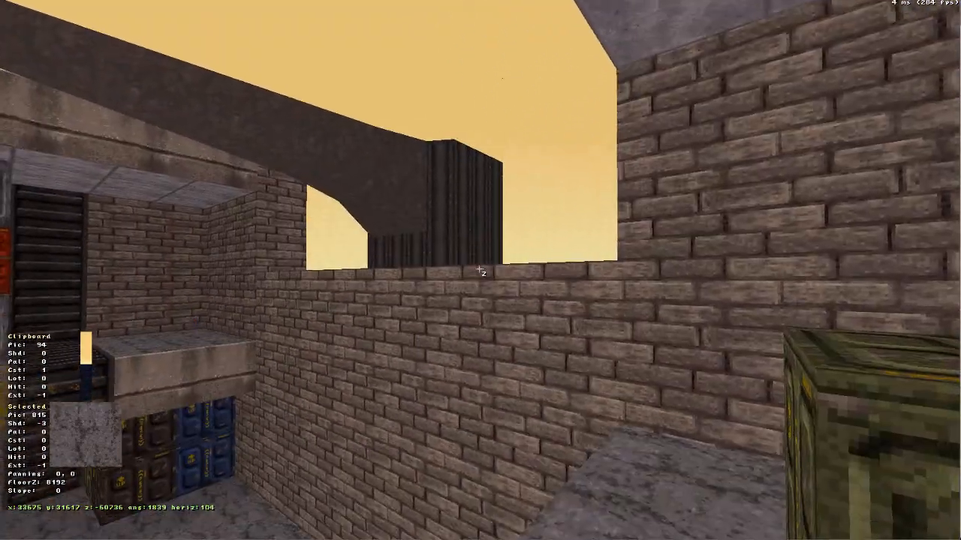
key("a")
key("period")
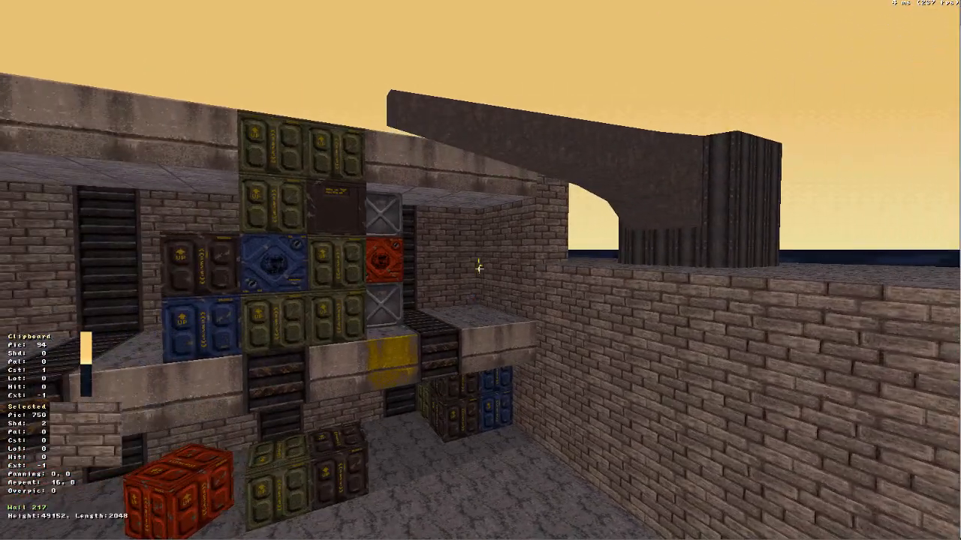
Launch a playtest of the map and walk the upper walkways, checking the beam, the crate stacks and the horizon.
key("KP_Enter")
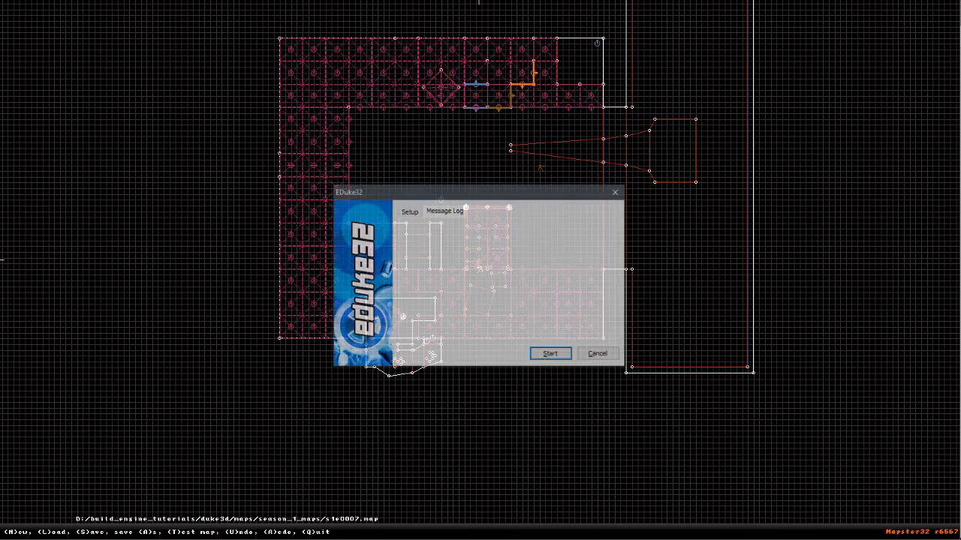
key("Return")
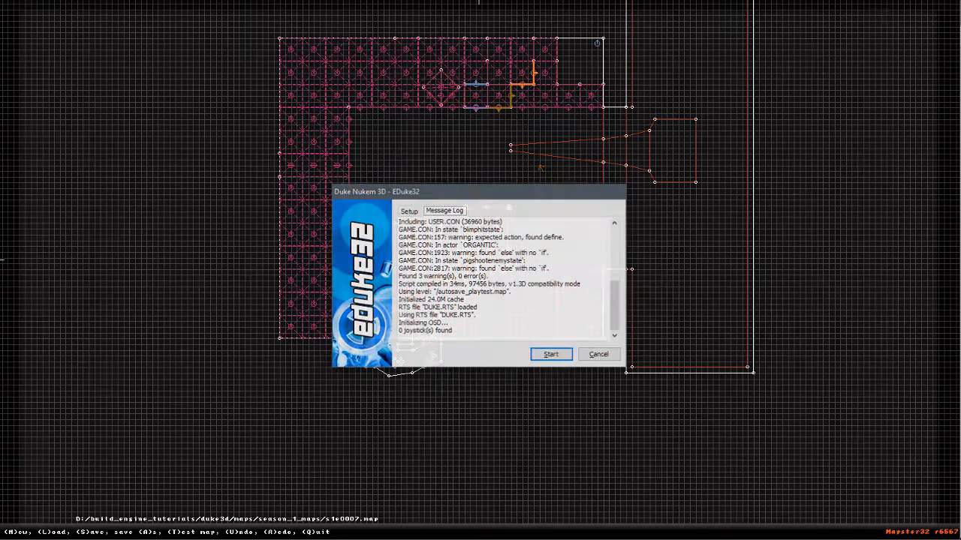
key("w")
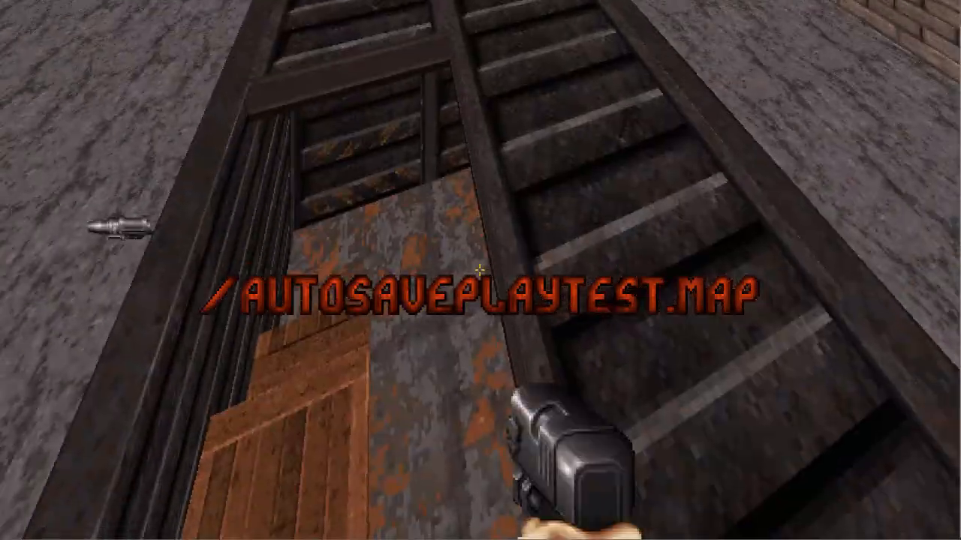
key("w")
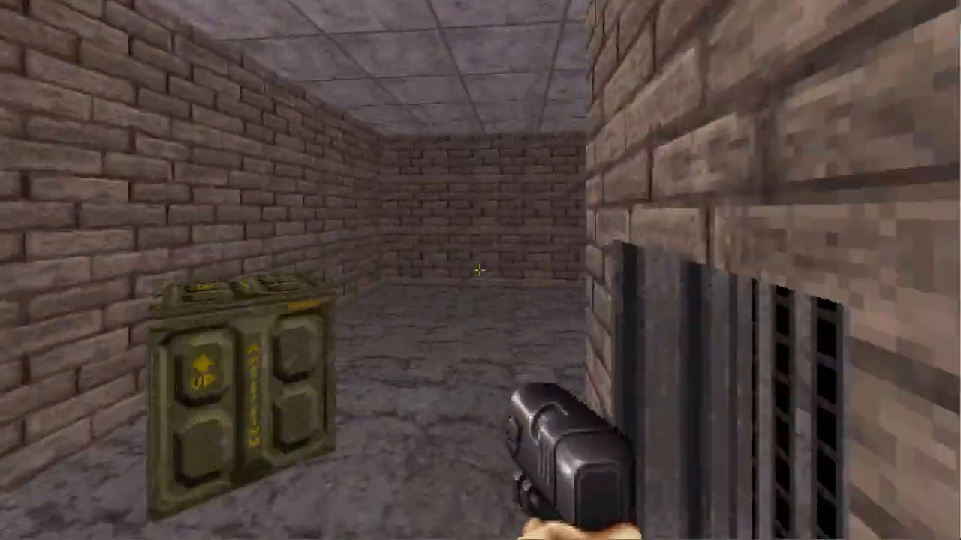
key("w")
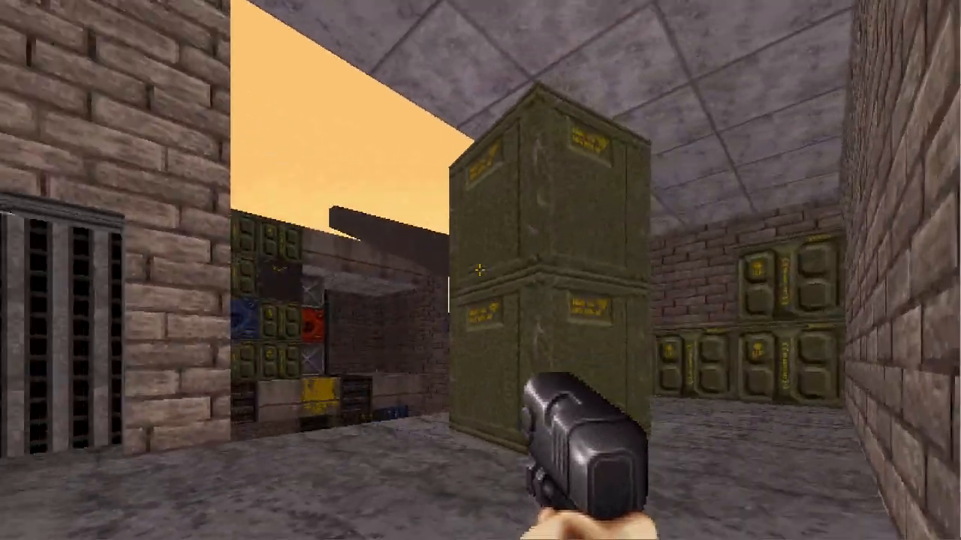
left_click(479, 270)
key("w")
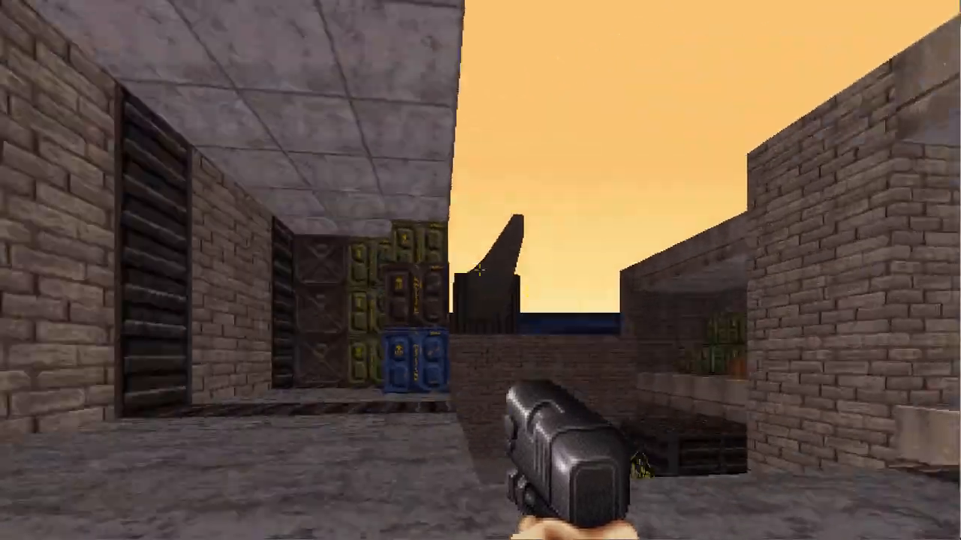
key("w")
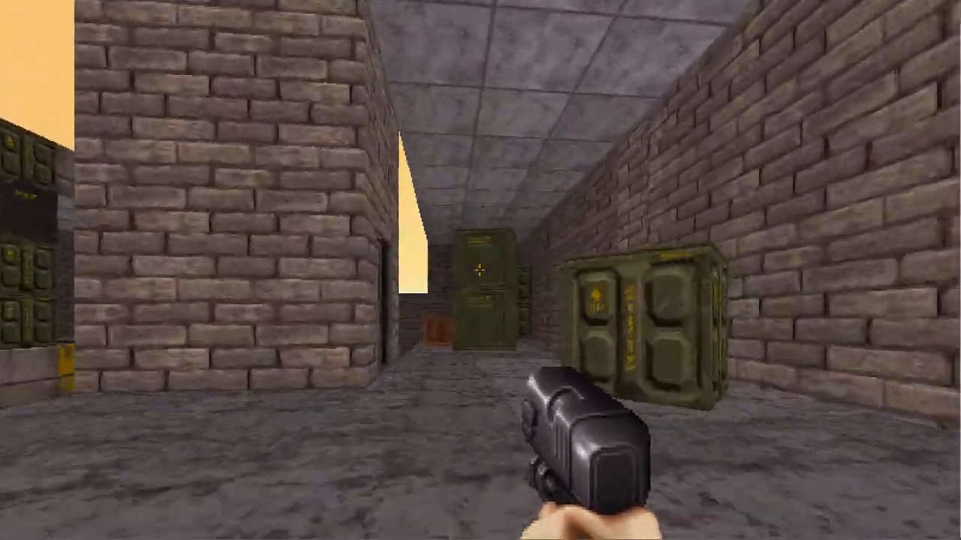
key("w")
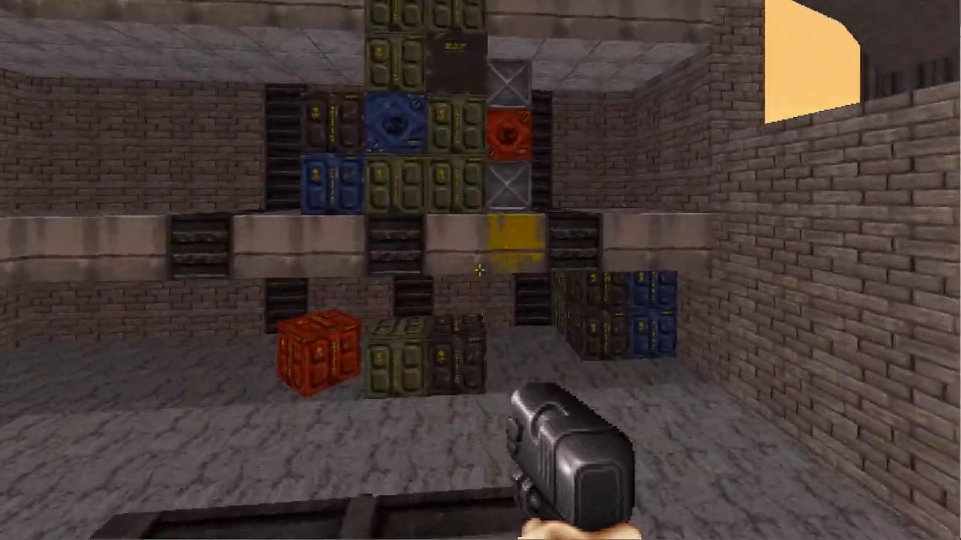
key("w")
key("space")
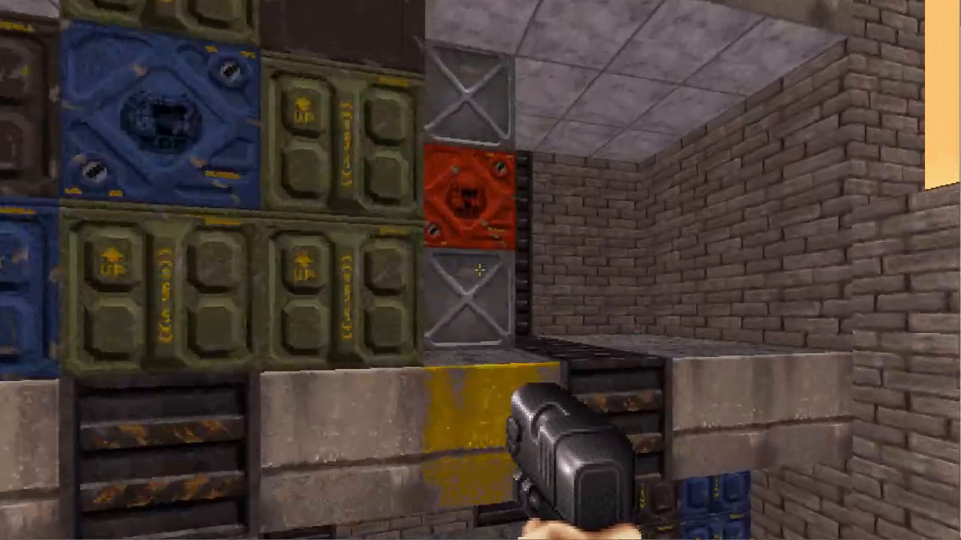
Inspect the pillar and beam against the sky from several spots on the warehouse ground floor.
key("s")
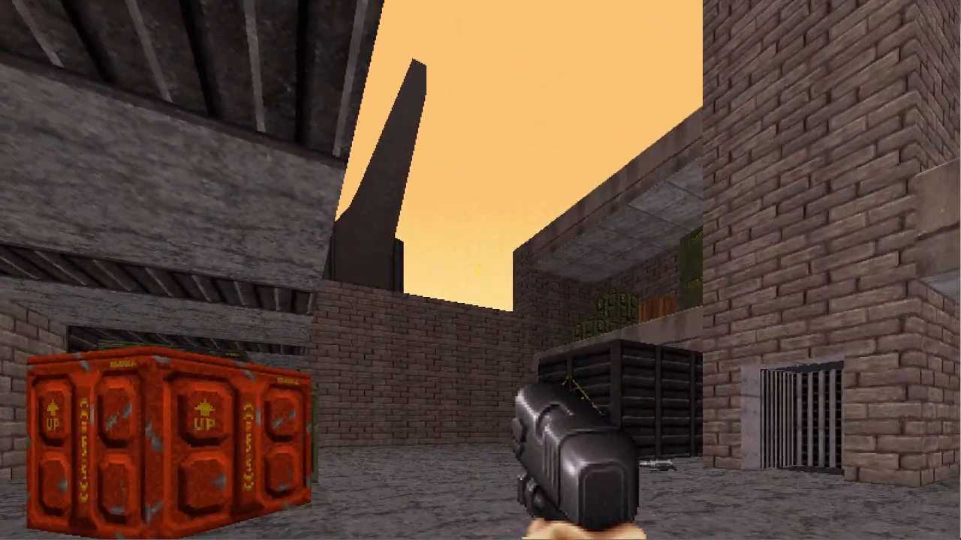
key("s")
key("d")
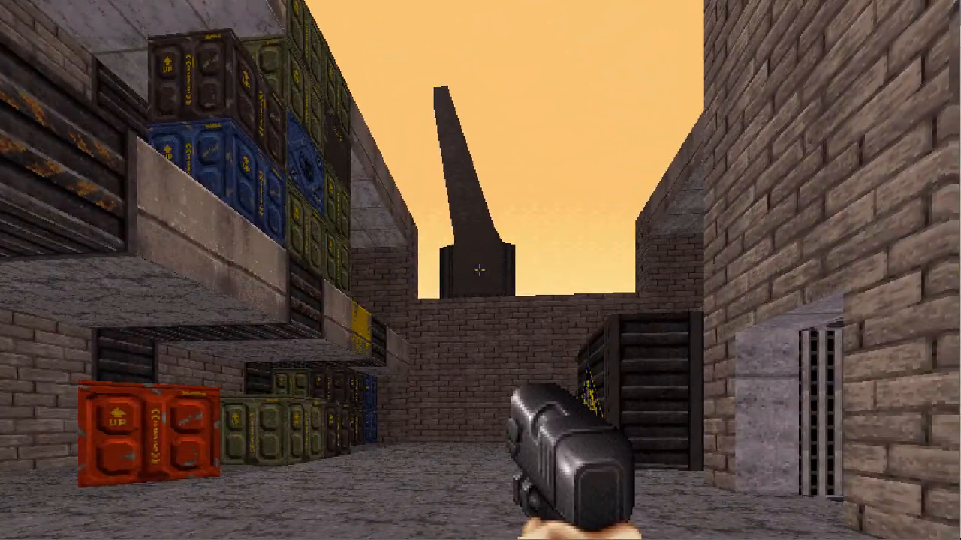
key("w")
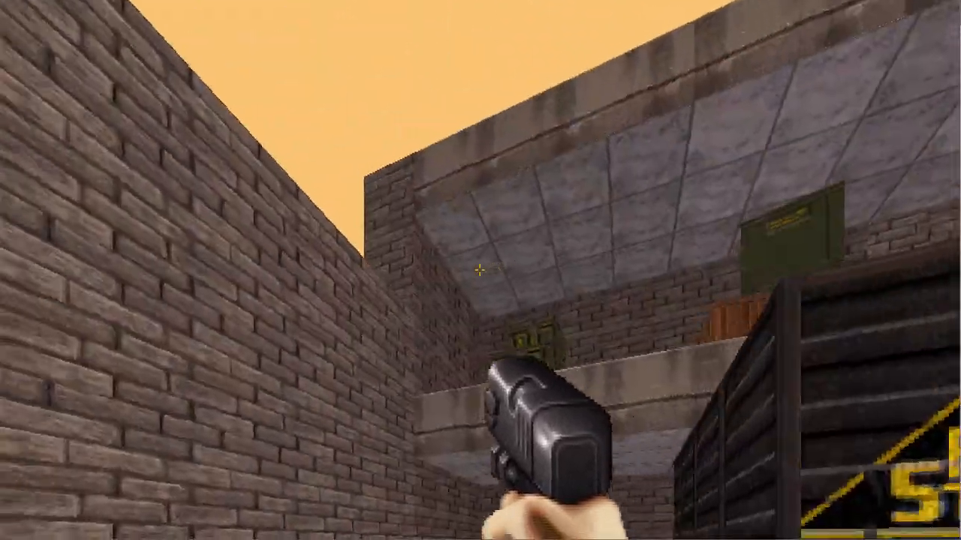
key("d")
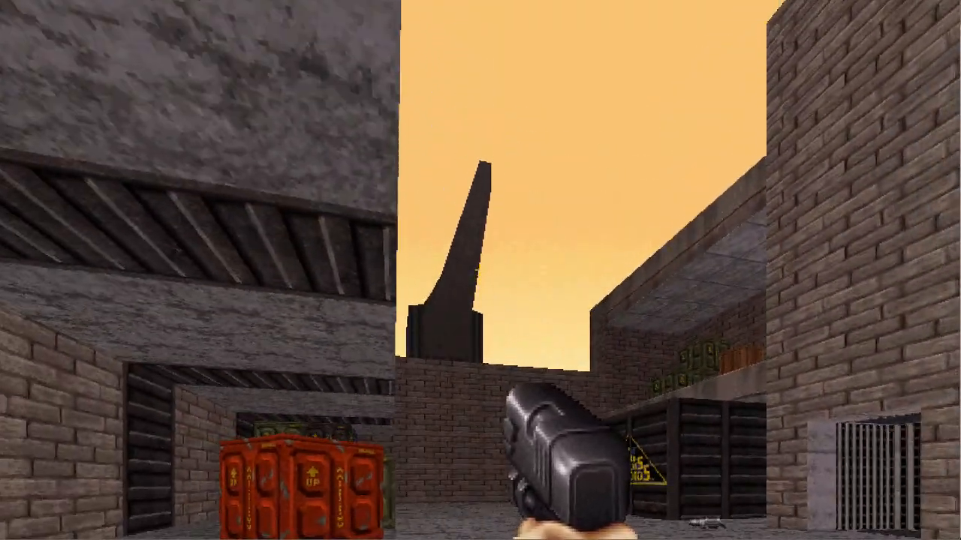
key("d")
key("s")
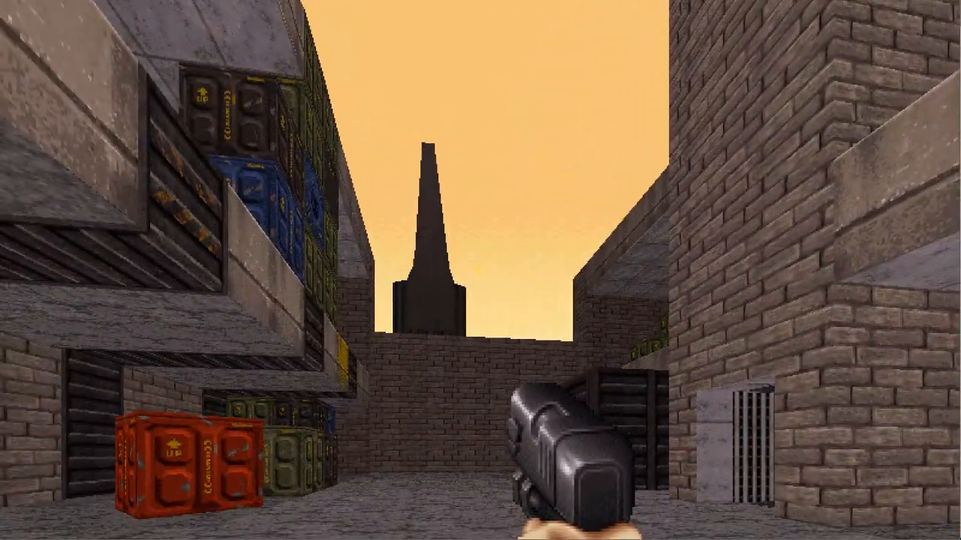
key("s")
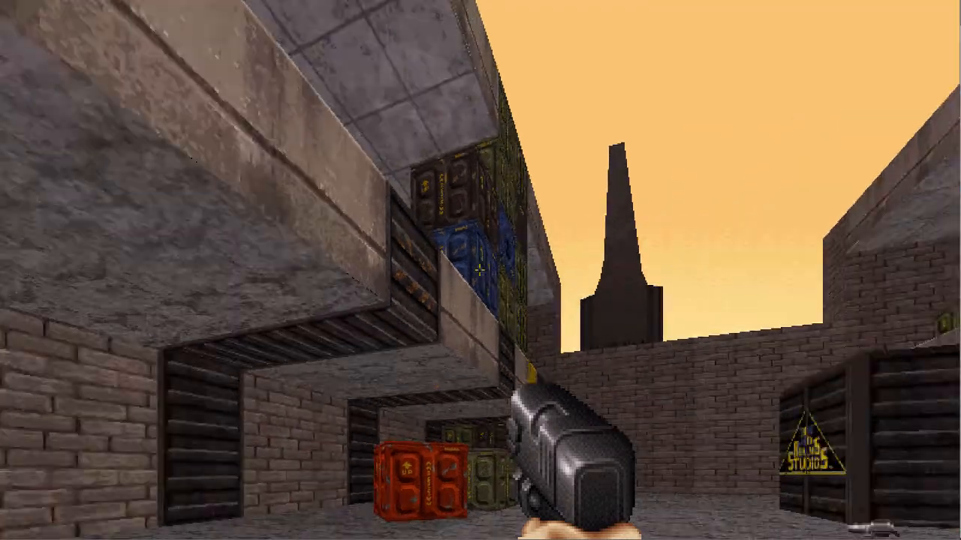
Take the barred lift to the upper level and check the beam and skyline from the walkways and the crate area.
key("d")
key("w")
key("w")
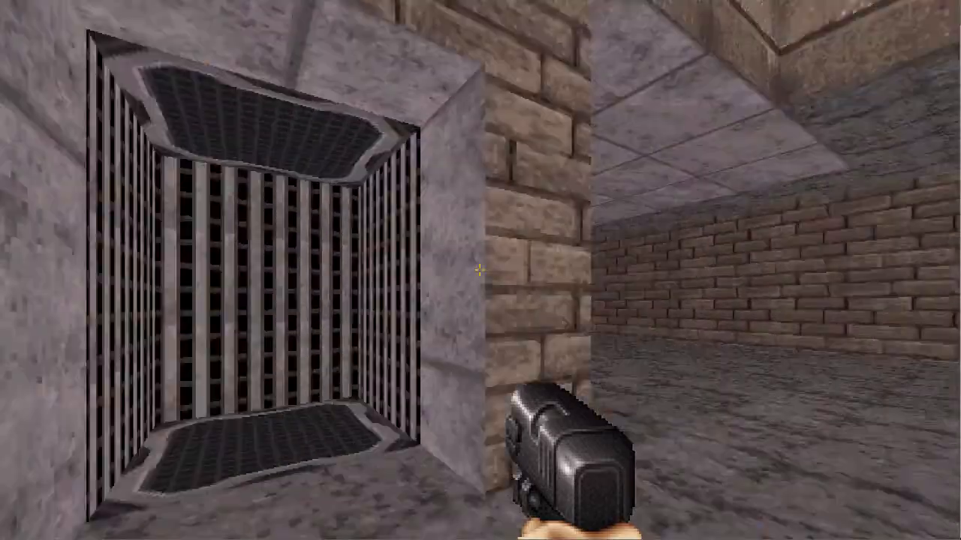
key("w")
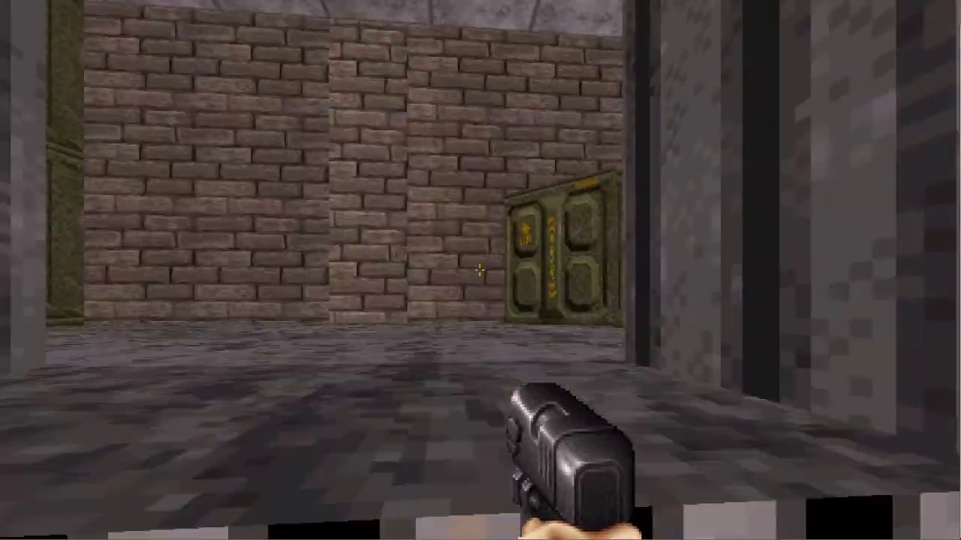
key("a")
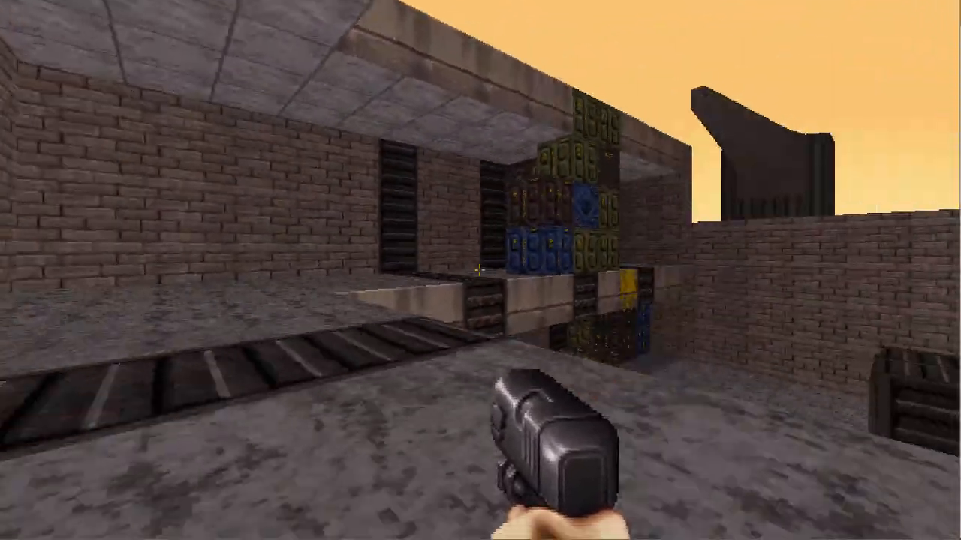
key("w")
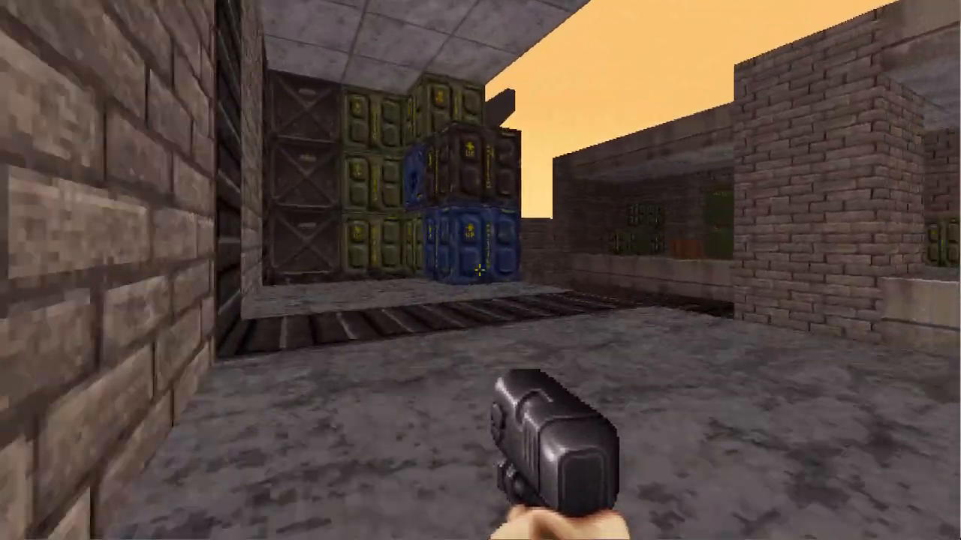
key("d")
key("s")
key("s")
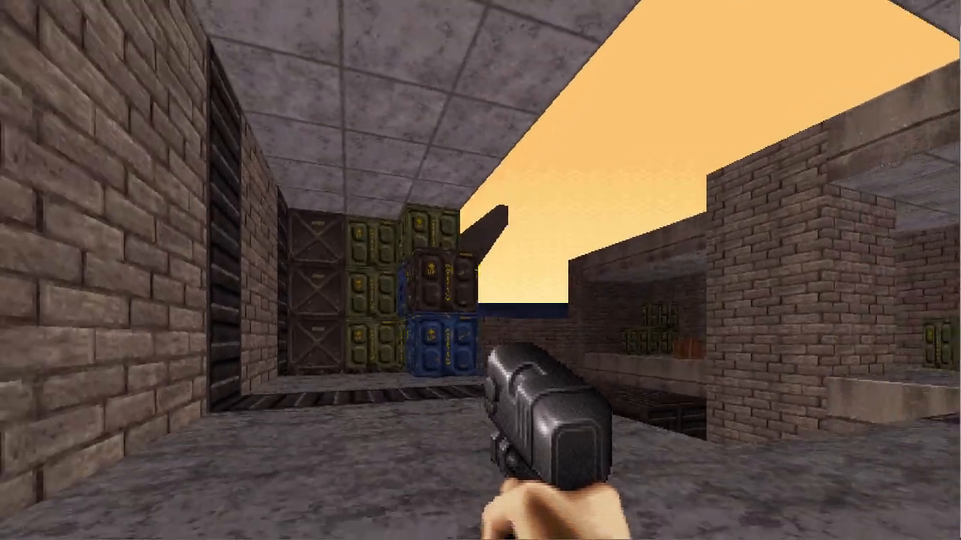
key("d")
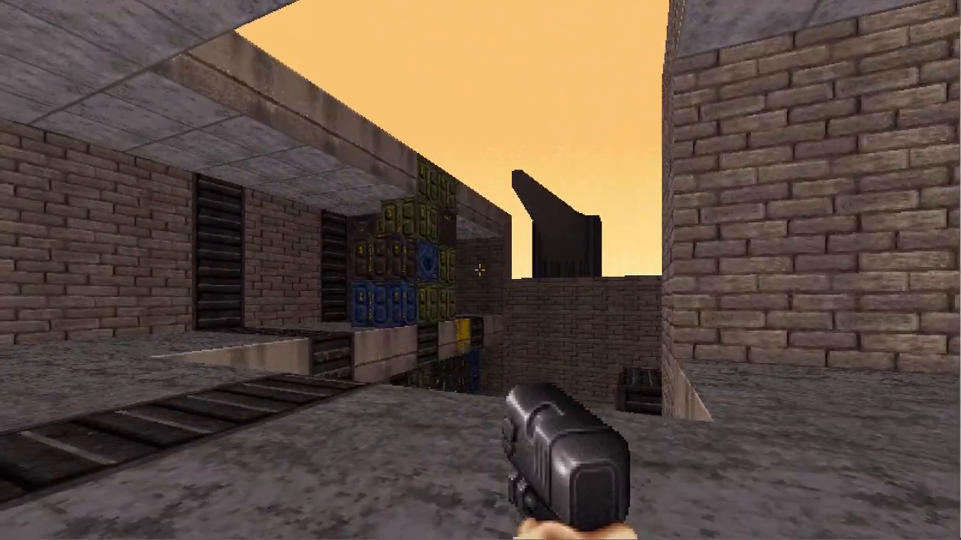
key("s")
key("d")
key("w")
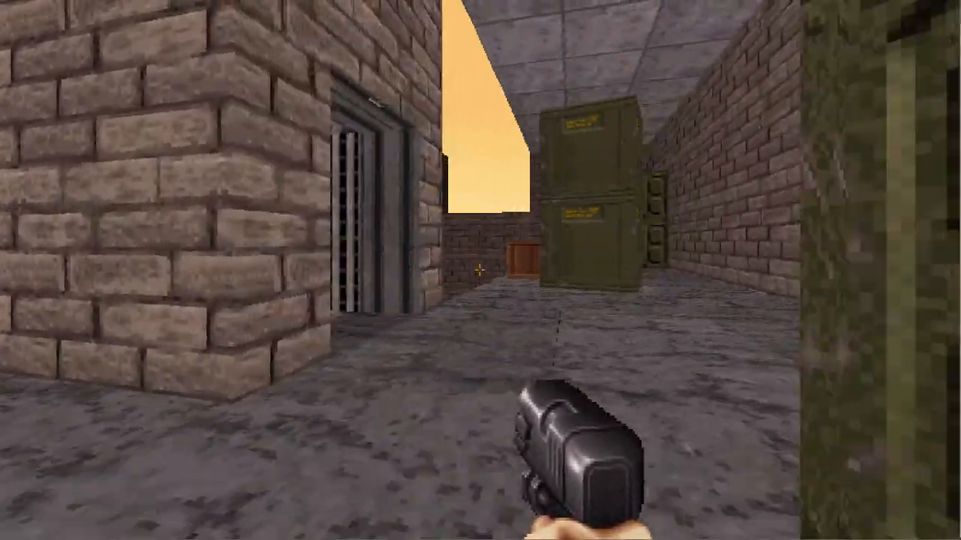
key("w")
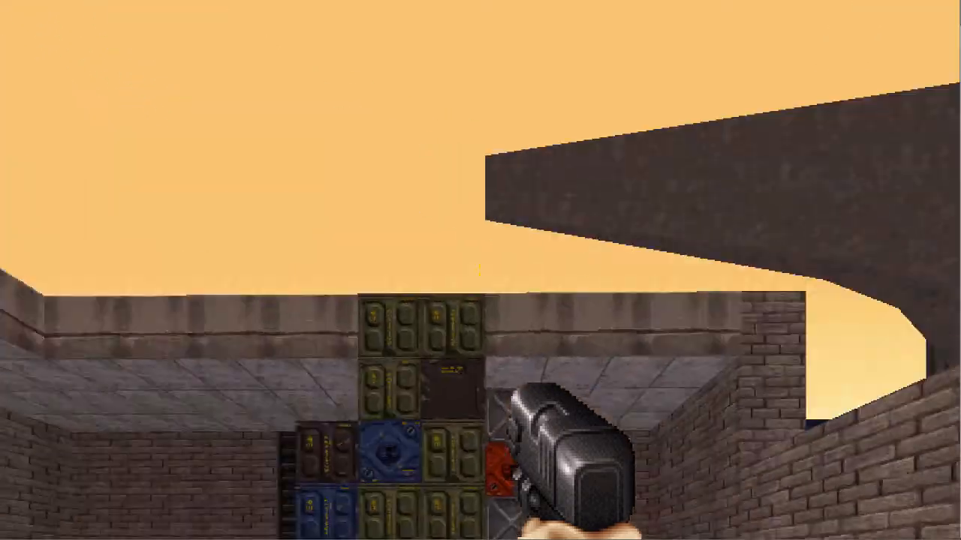
Walk through the warehouse and into the metal container to check it, and quit the playtest.
key("a")
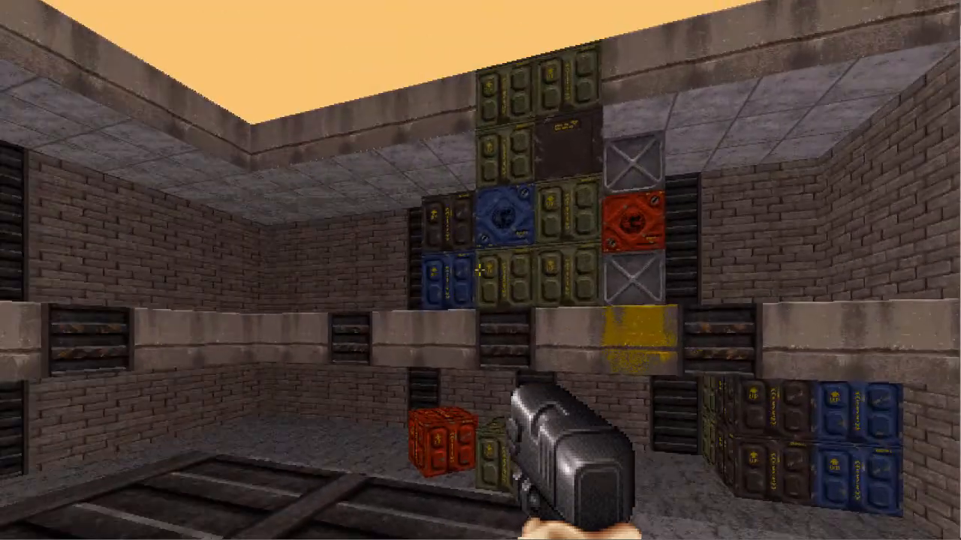
key("w")
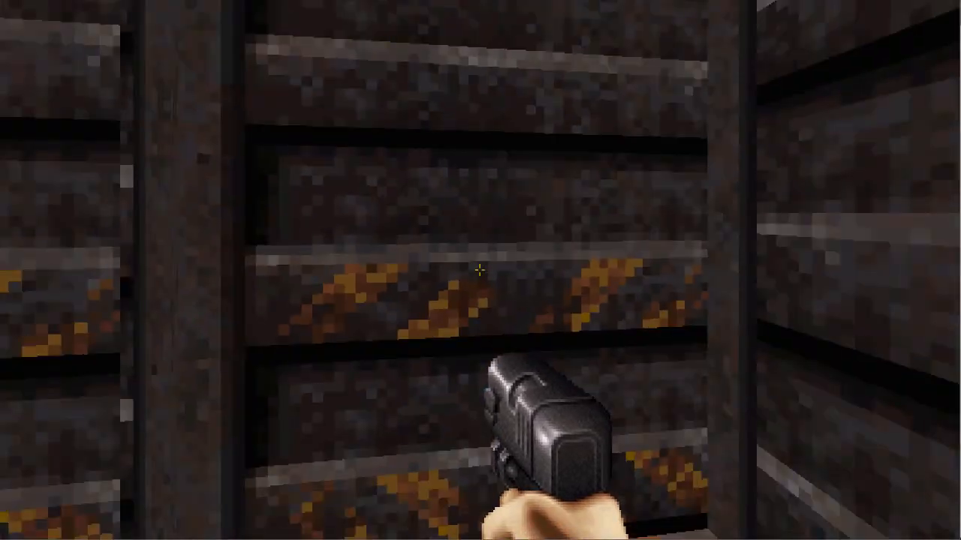
key("w")
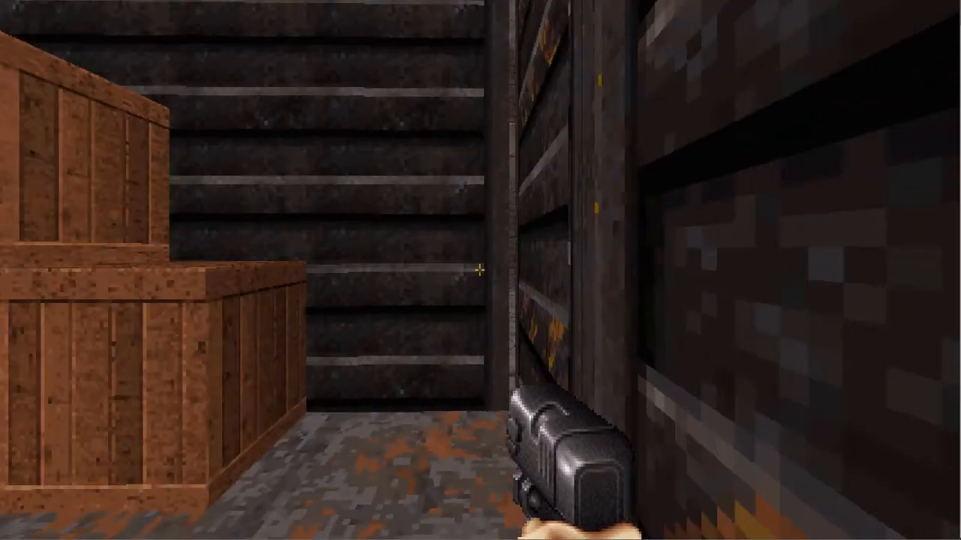
key("w")
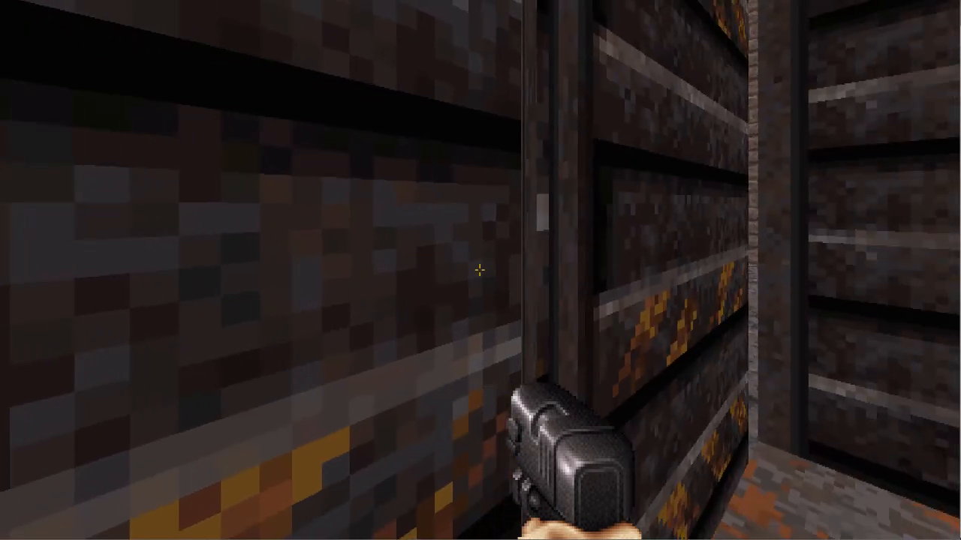
key("Escape")
key("Up")
key("Return")
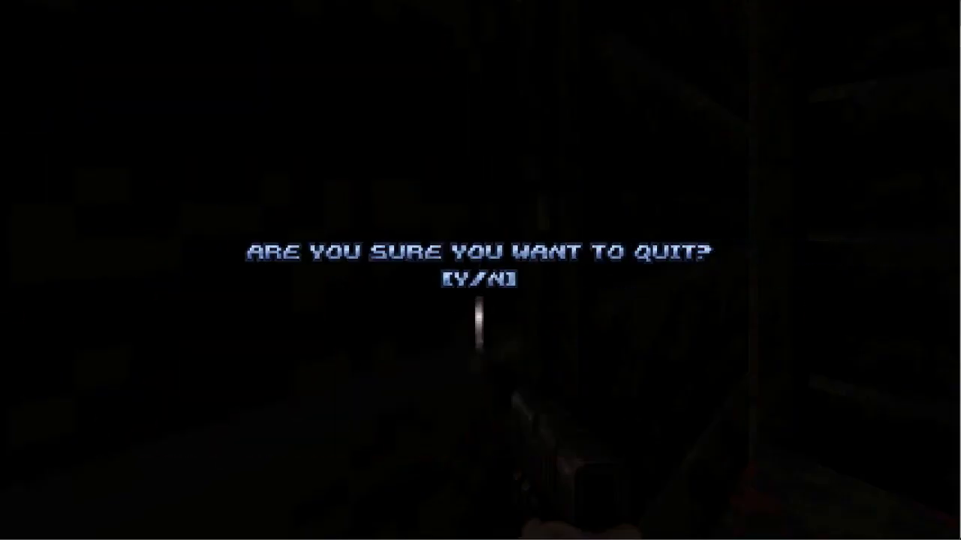
key("y")
Set the lo-tag of both door sectors of the metal container to 23, the swing door tag.
key("a")
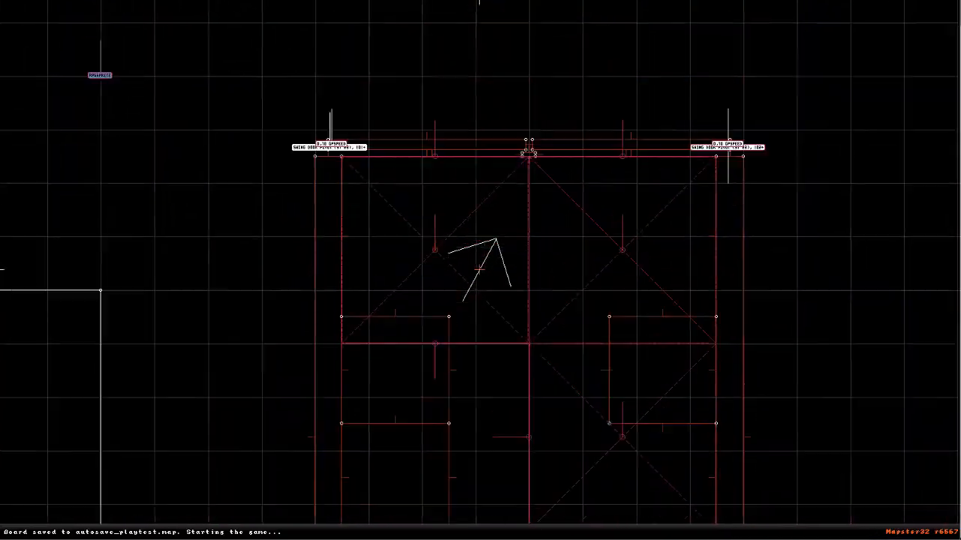
key("a")
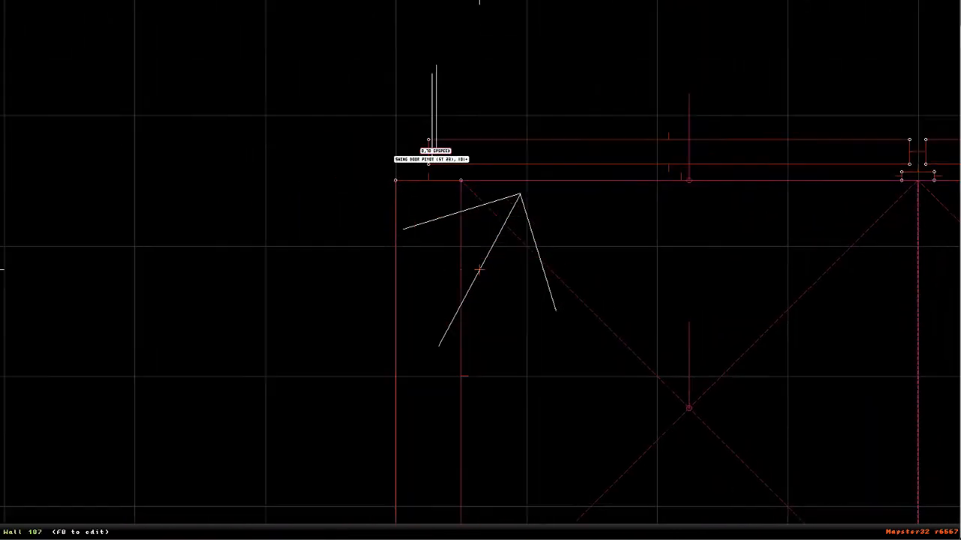
key("Up")
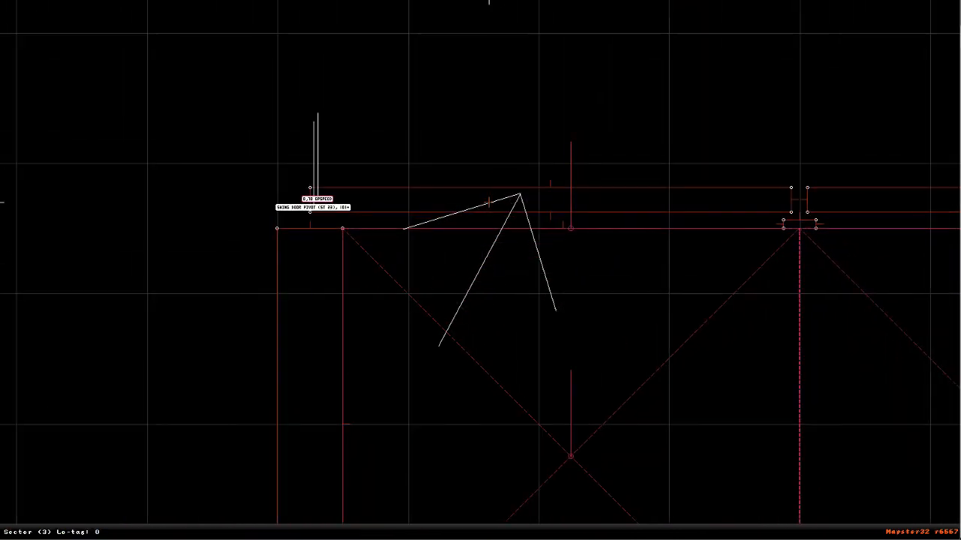
type("23")
key("Return")
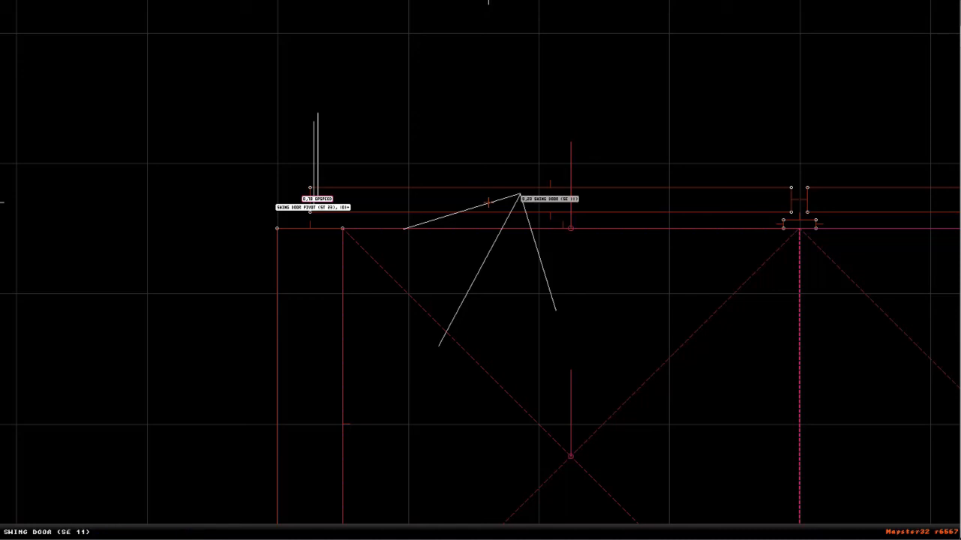
key("Up")
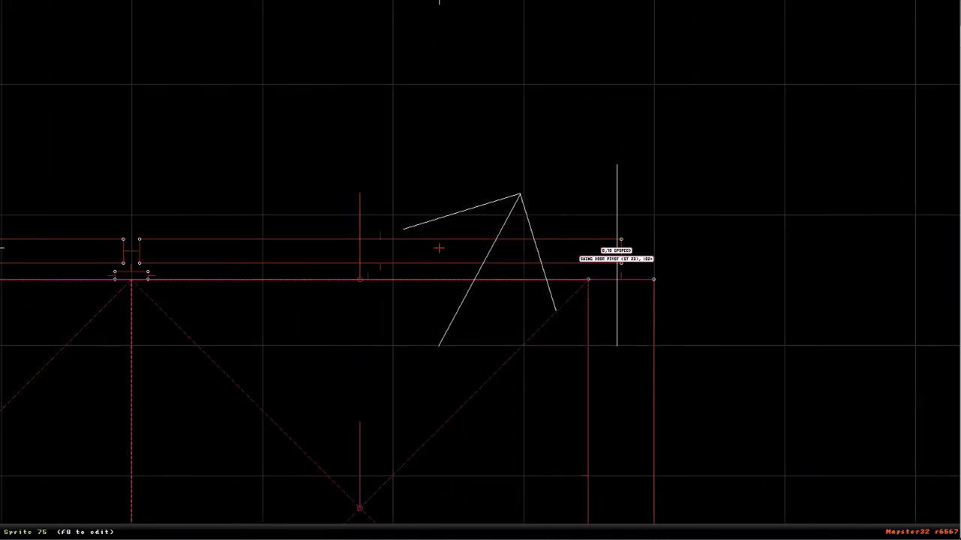
type("tag: 23")
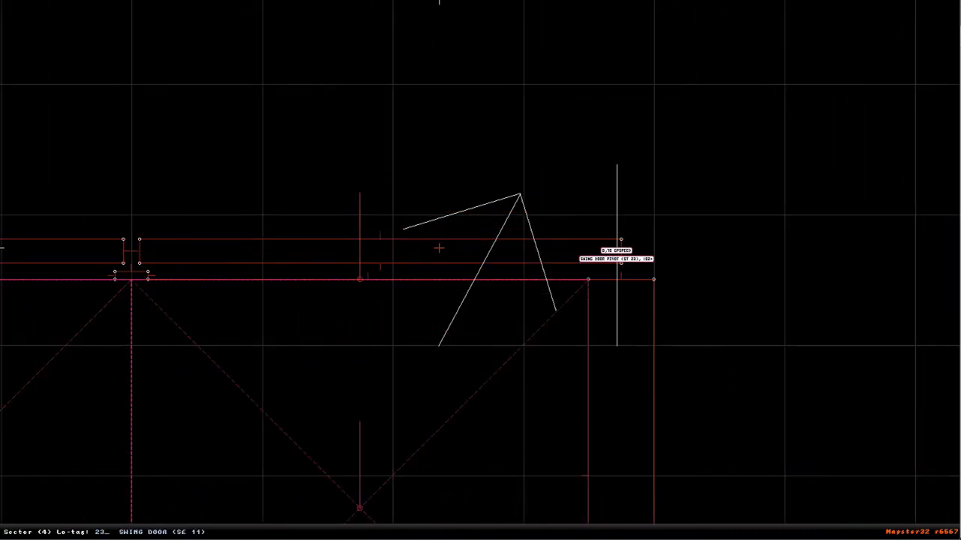
key("Return")
right_click_drag(437, 250, 476, 272)
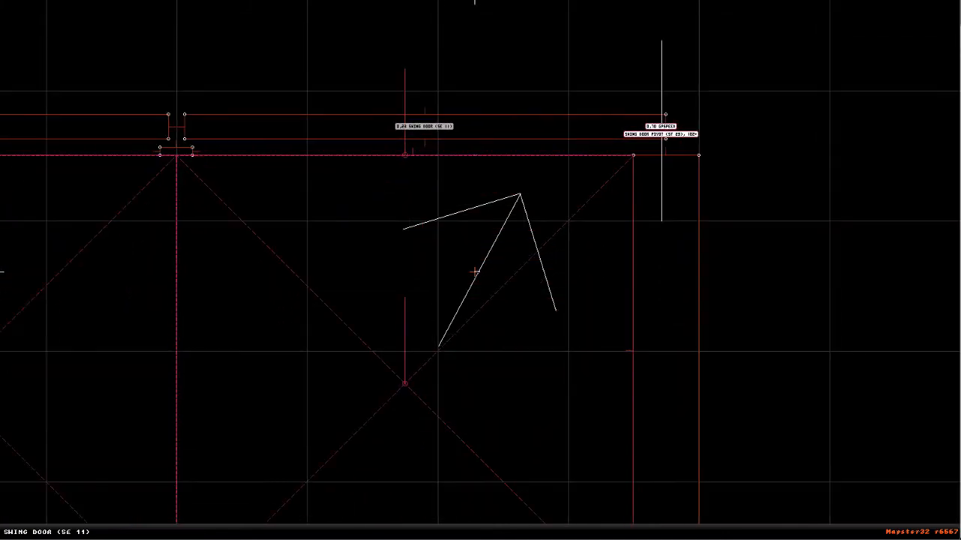
Insert a sprite just beside the tip of the overhead beam and switch to the 3D view.
key("z")
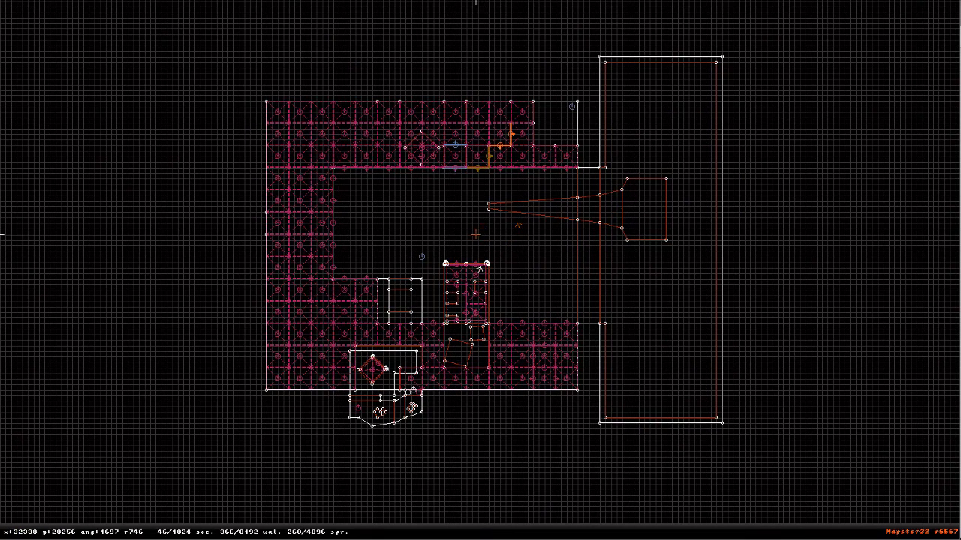
right_click(482, 208)
right_click_drag(479, 270, 472, 259)
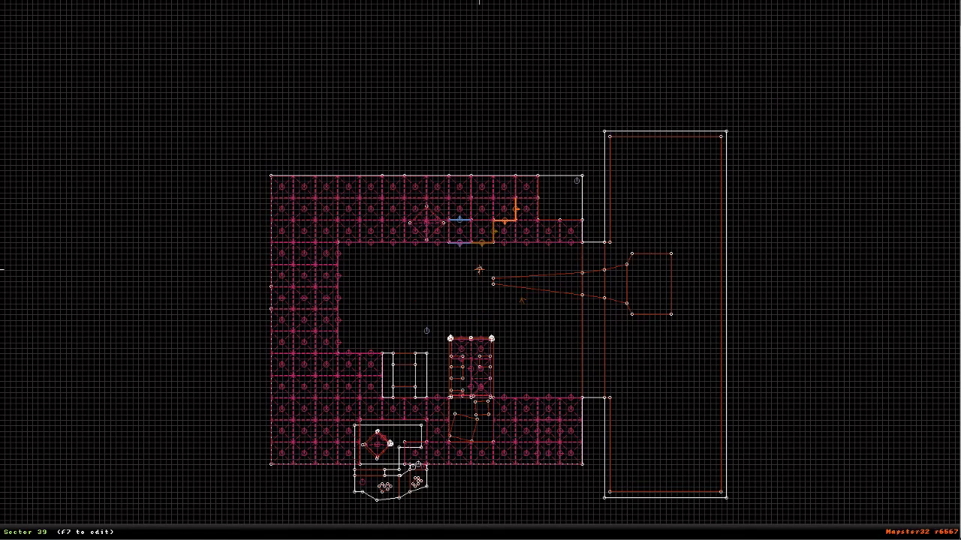
scroll(479, 269, "up", 5)
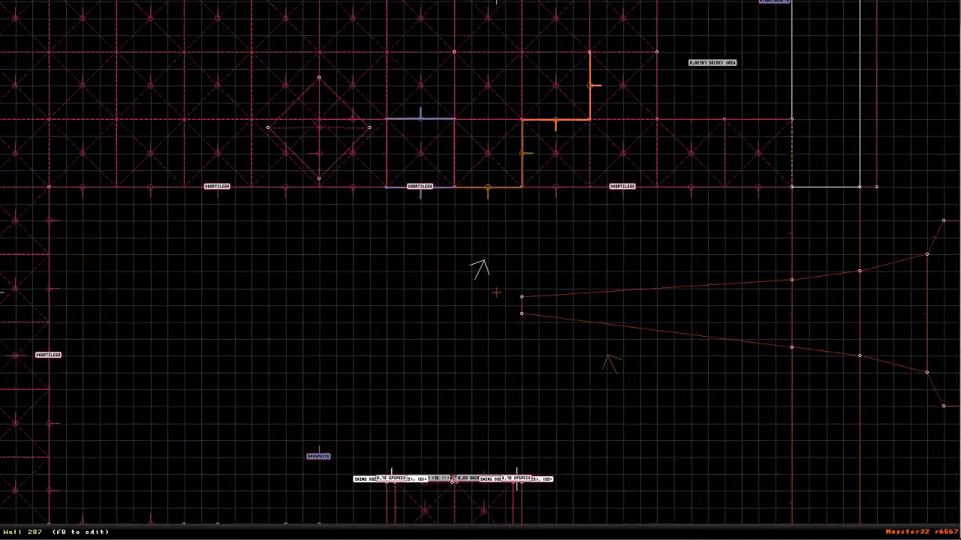
right_click_drag(496, 293, 552, 358)
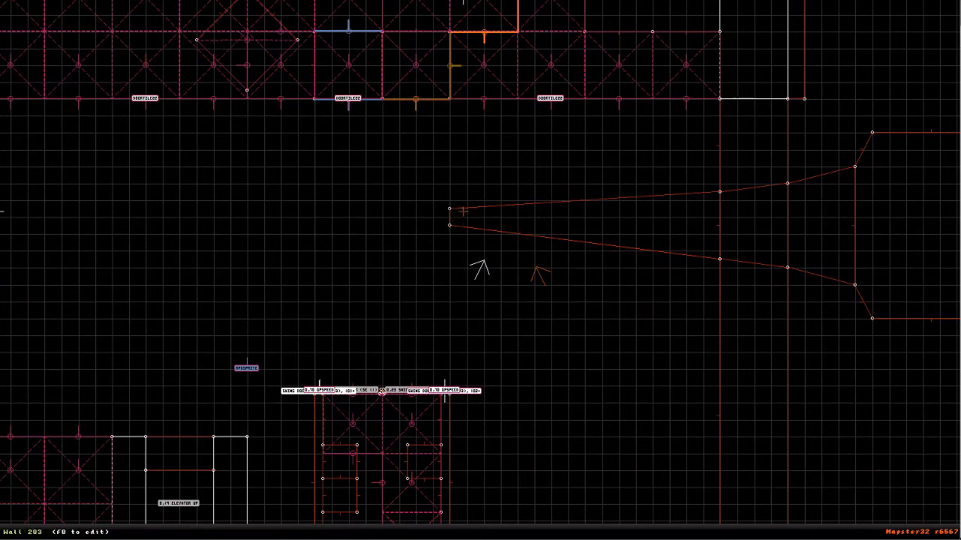
key("s")
key("KP_Enter")
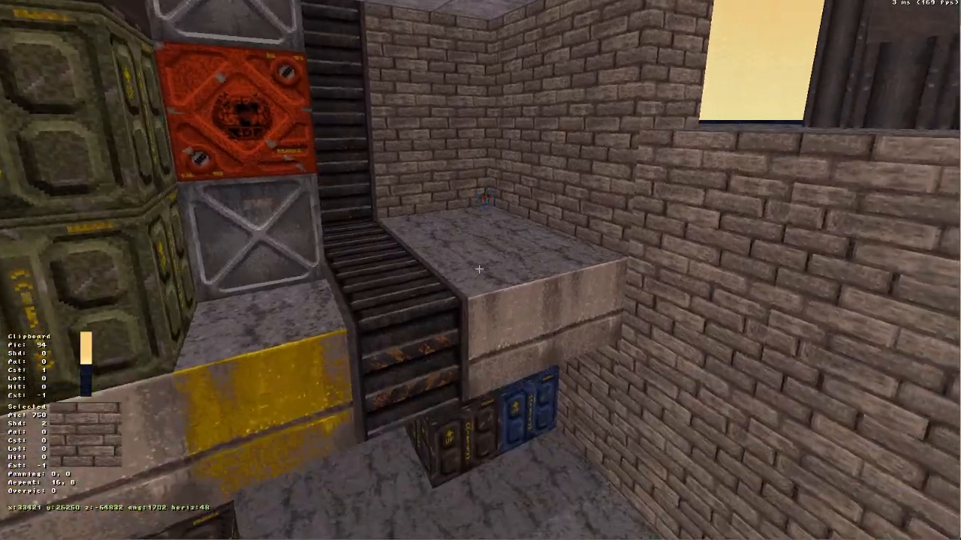
Give the new sprite on the warehouse floor tile 977, GENERICPOLE.
middle_click_drag(479, 270, 479, 270)
left_click_drag(479, 270, 478, 269)
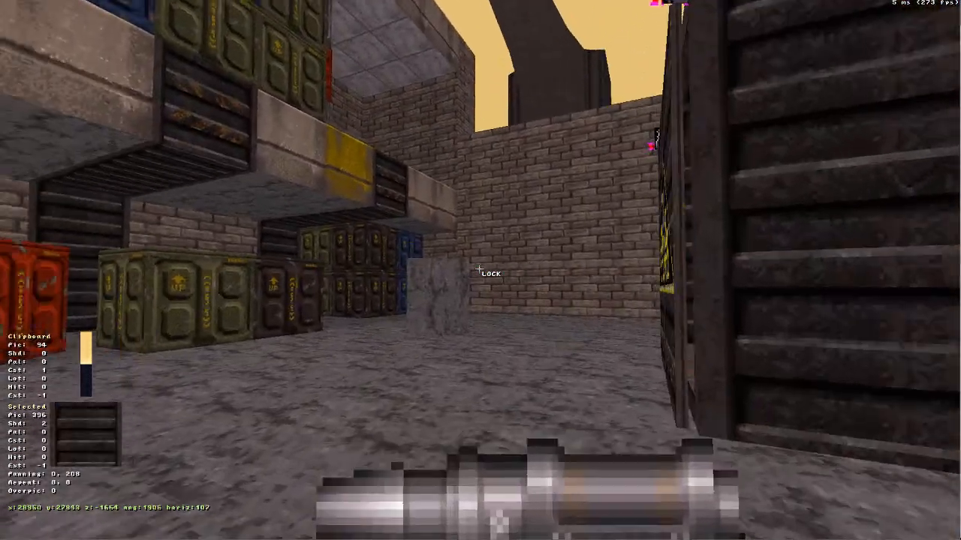
key("Up")
key("v")
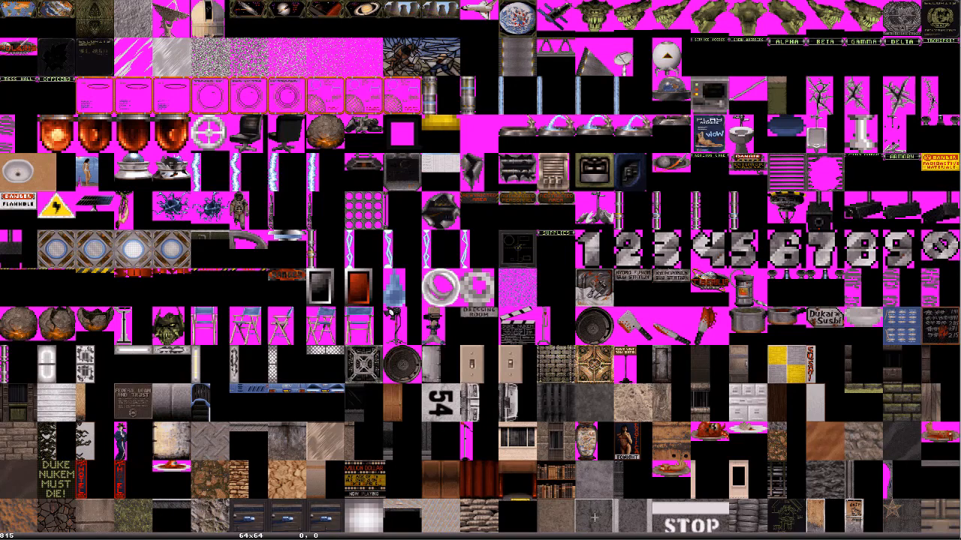
key("Right")
key("Right")
key("Right")
key("Right")
key("Down")
key("Down")
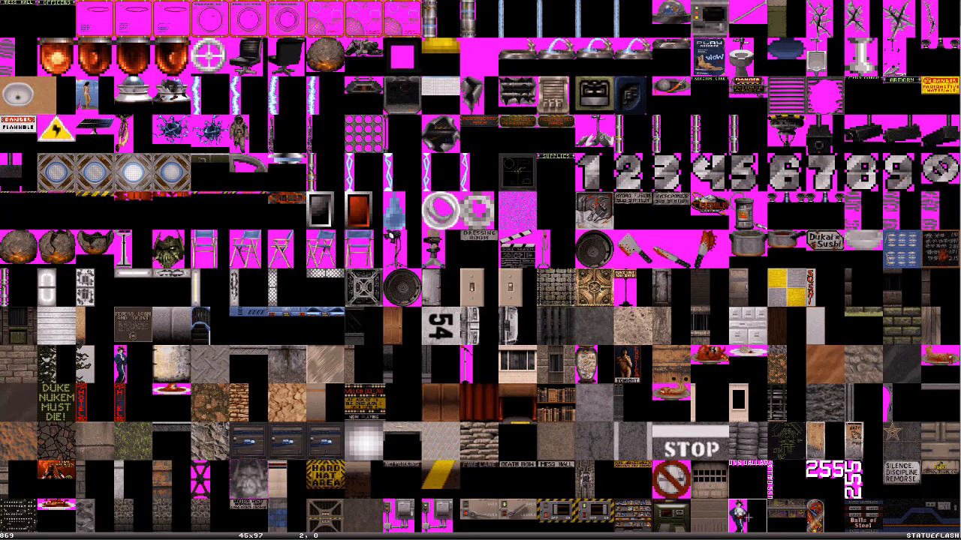
key("Up")
key("Up")
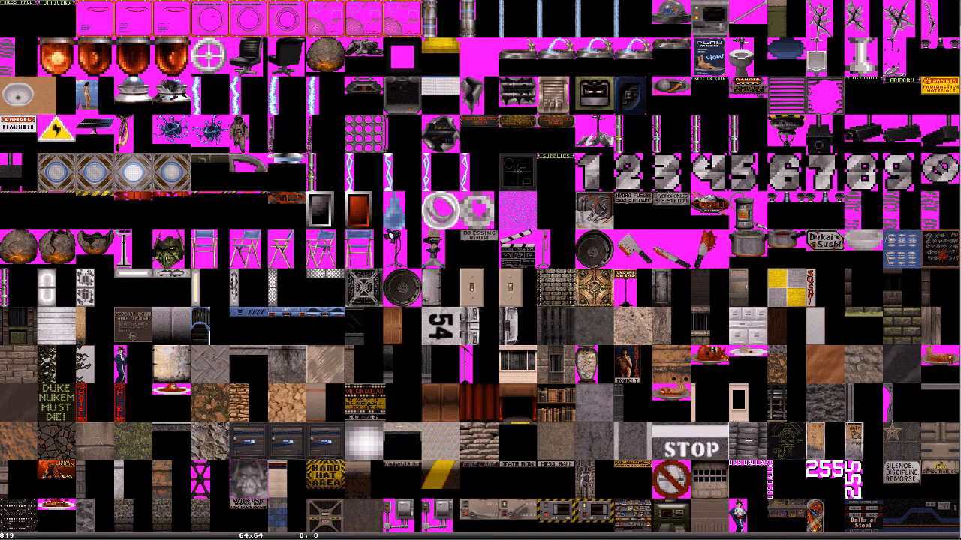
key("Page_Down")
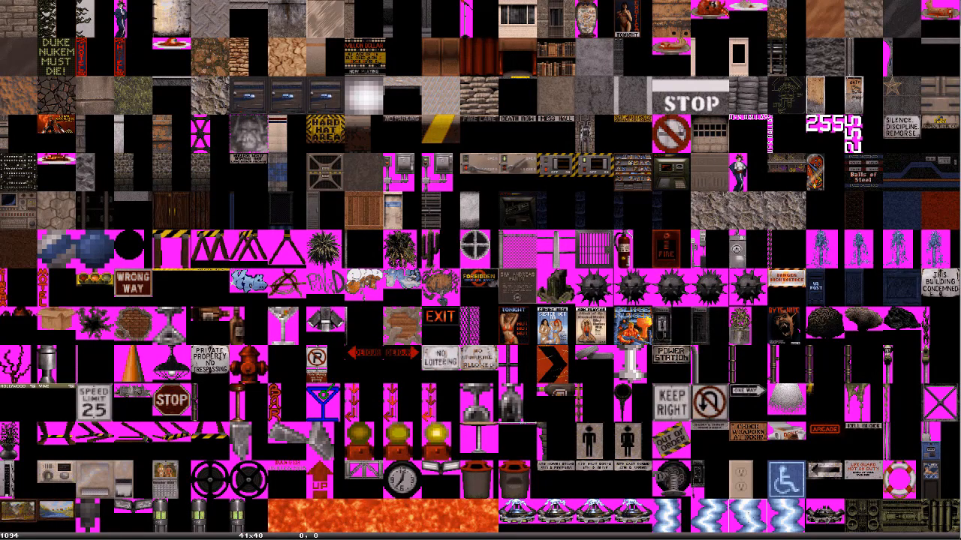
key("Left")
key("Left")
key("Left")
key("Left")
key("Left")
key("Left")
key("Left")
key("Left")
key("Up")
key("Up")
key("Up")
key("Up")
key("Left")
key("Left")
key("Left")
key("Left")
key("Left")
key("Left")
key("Left")
key("Left")
key("Left")
key("Left")
key("Right")
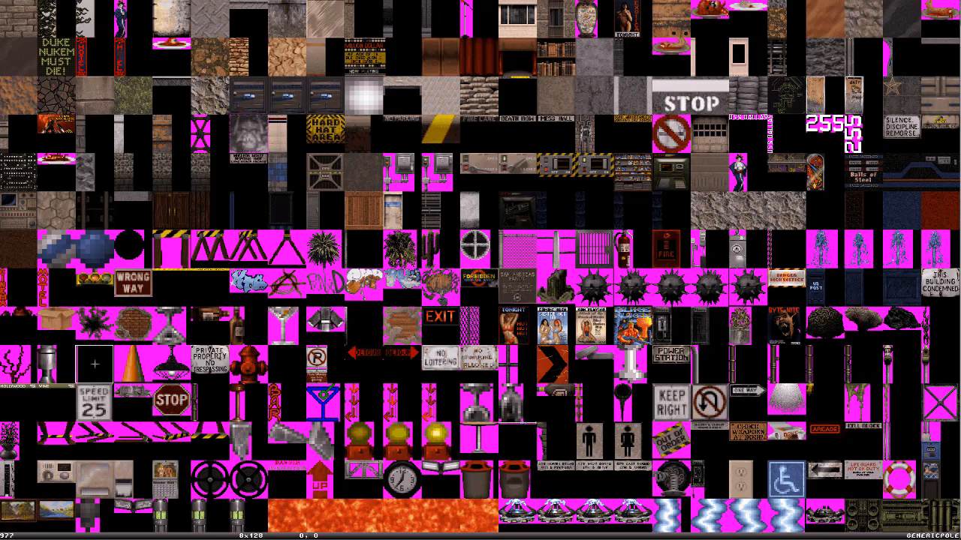
key("Return")
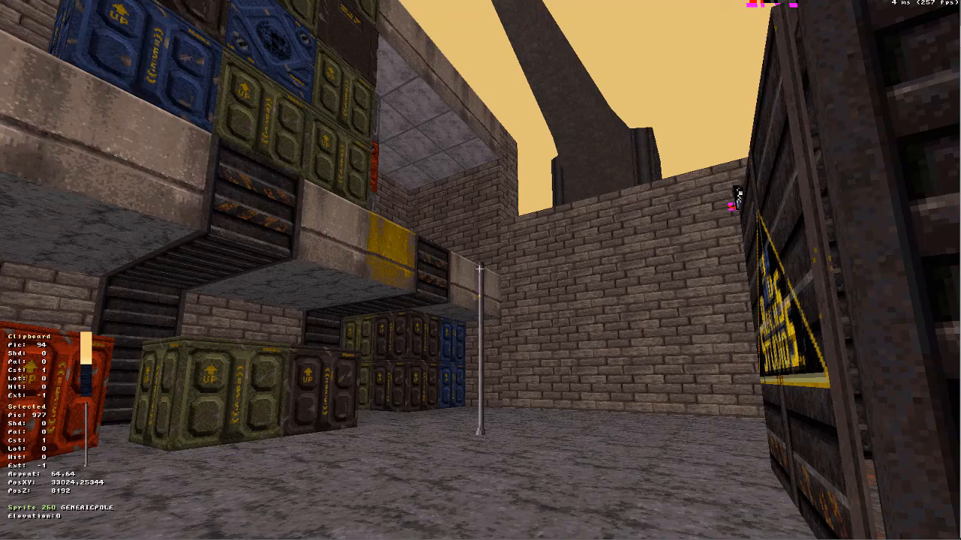
Raise the pole off the floor toward the beam tip and adjust its height to Z -44544.
key("ctrl+Page_Up")
key("a")
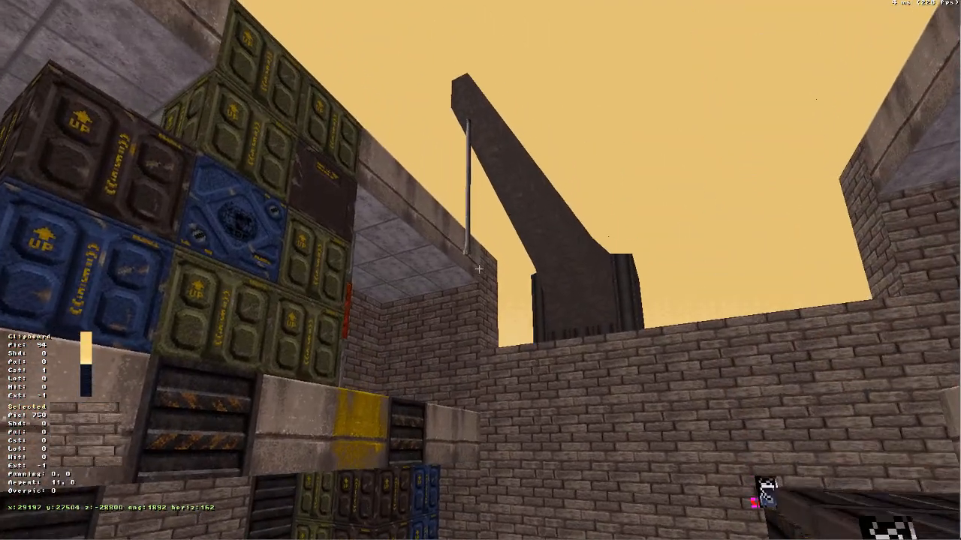
key("a")
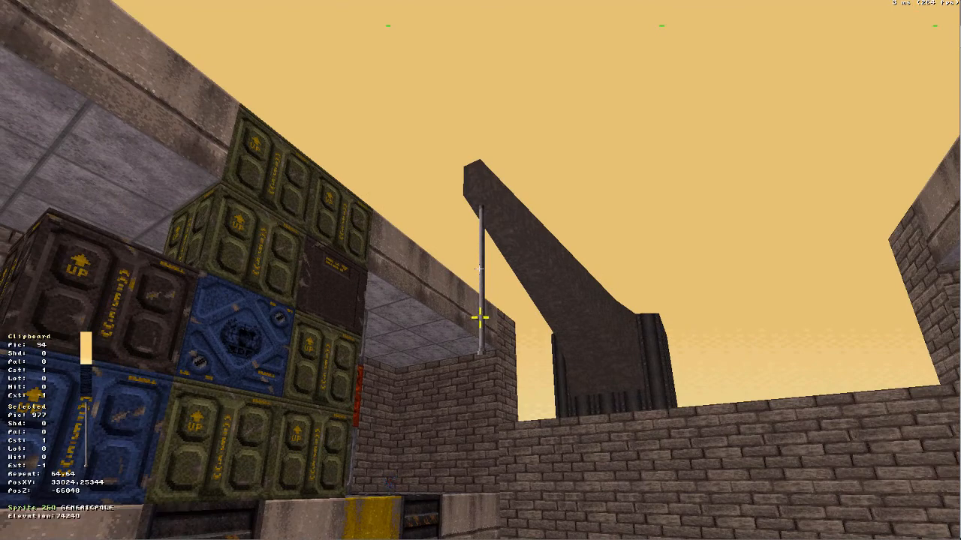
key("Page_Down")
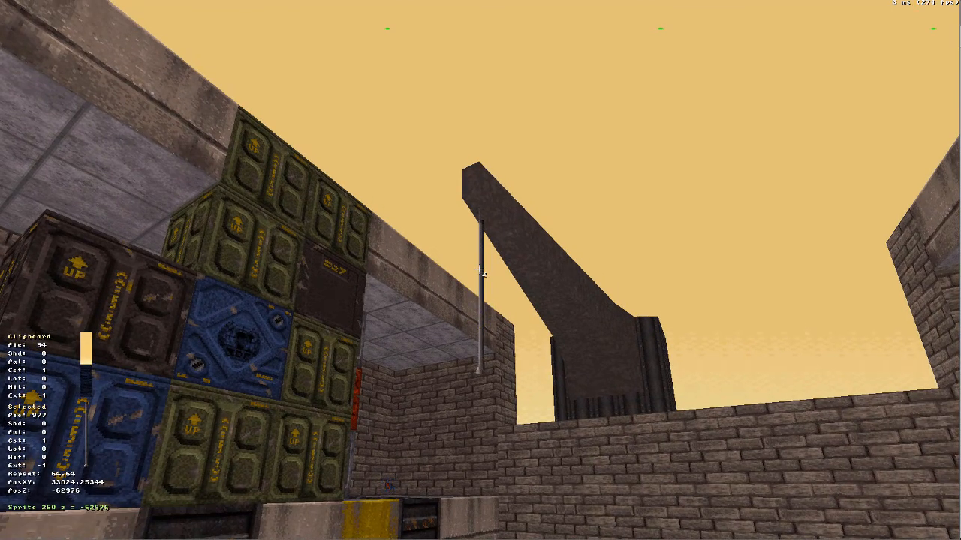
key("Page_Down")
key("Page_Down")
key("Page_Down")
key("Page_Down")
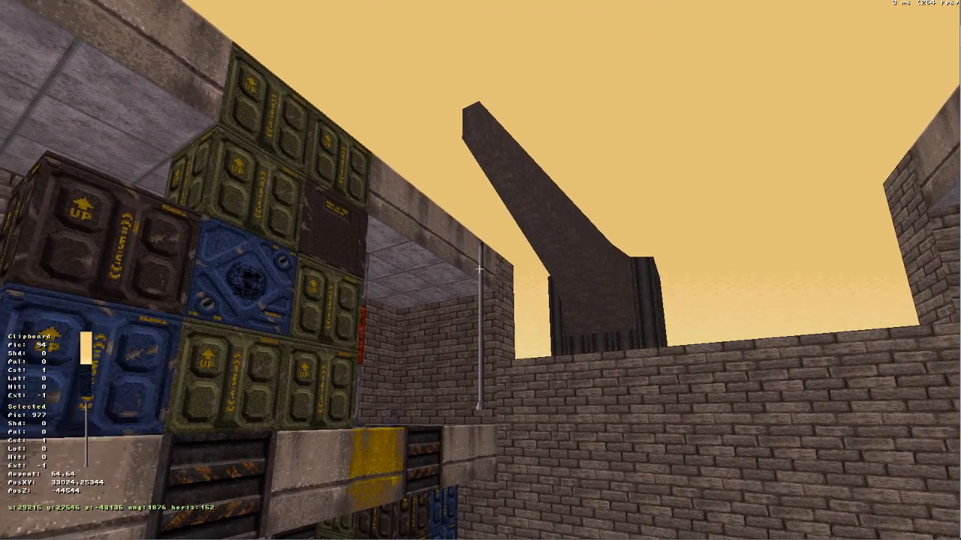
Resize the pole to repeat 57, 107 so that it hangs down from the beam tip, and flip it.
key("KP_8")
key("KP_8")
key("KP_8")
key("KP_8")
key("KP_8")
key("KP_8")
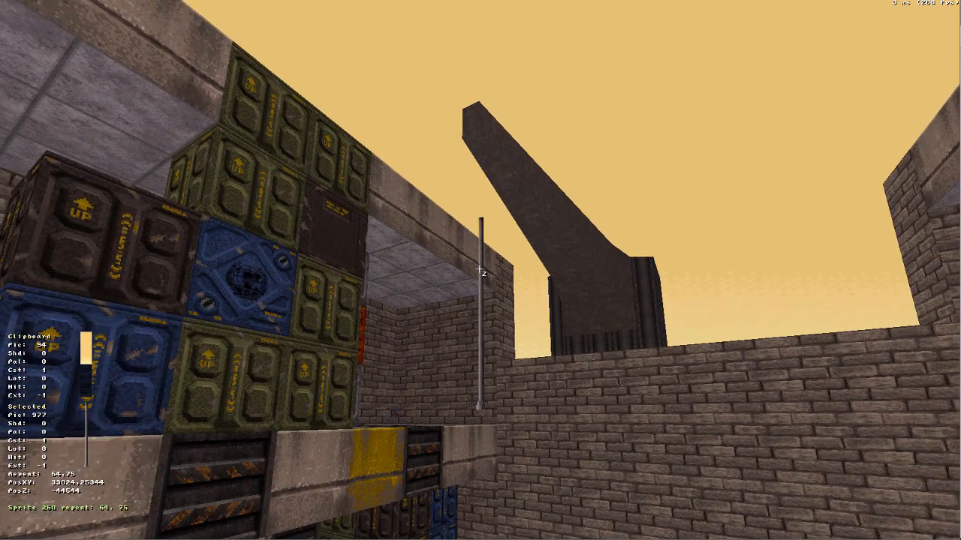
key("KP_2")
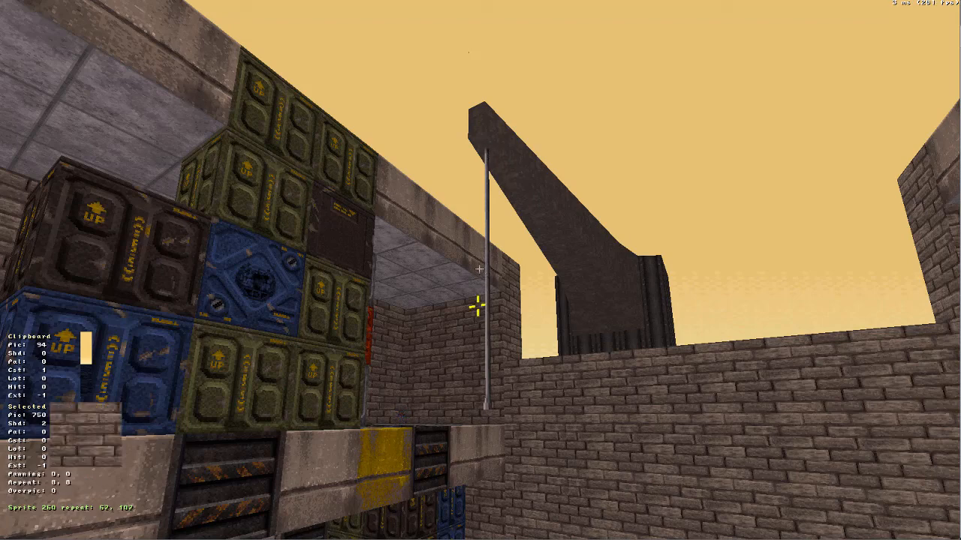
key("f")
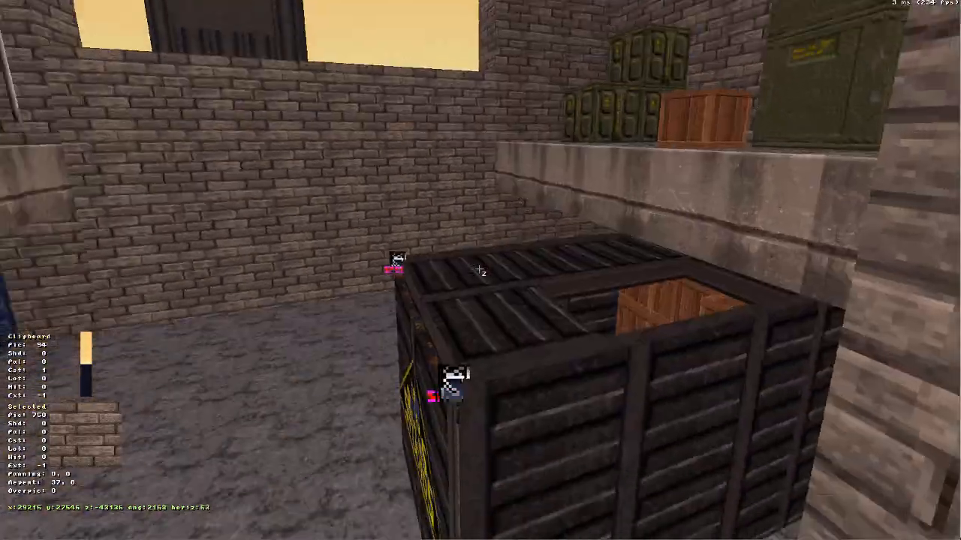
Examine the container, the stacked crates and the floor below the hanging pole from around the warehouse.
key("Up")
left_click(479, 269)
left_click_drag(479, 268, 479, 269)
key("Down")
key("z")
key("Up")
key("Down")
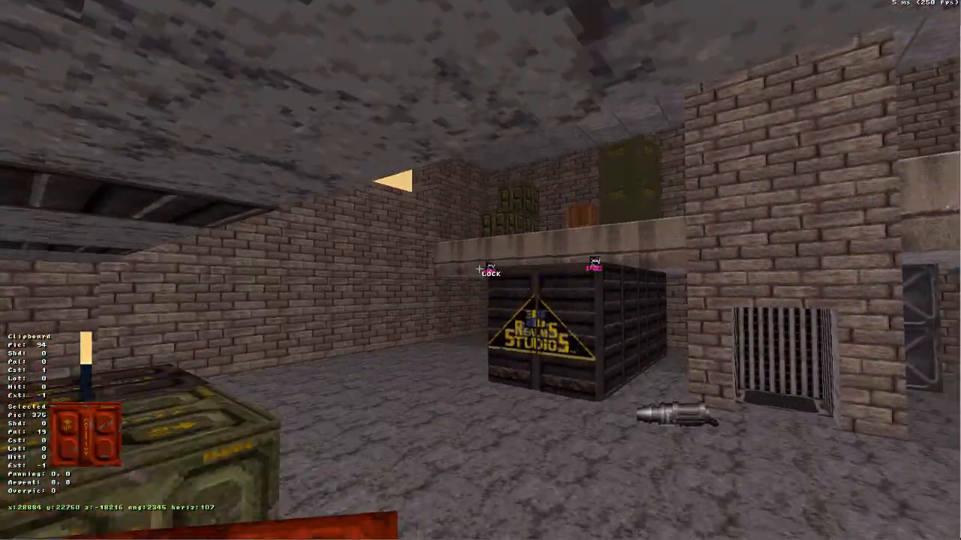
right_click_drag(479, 269, 479, 269)
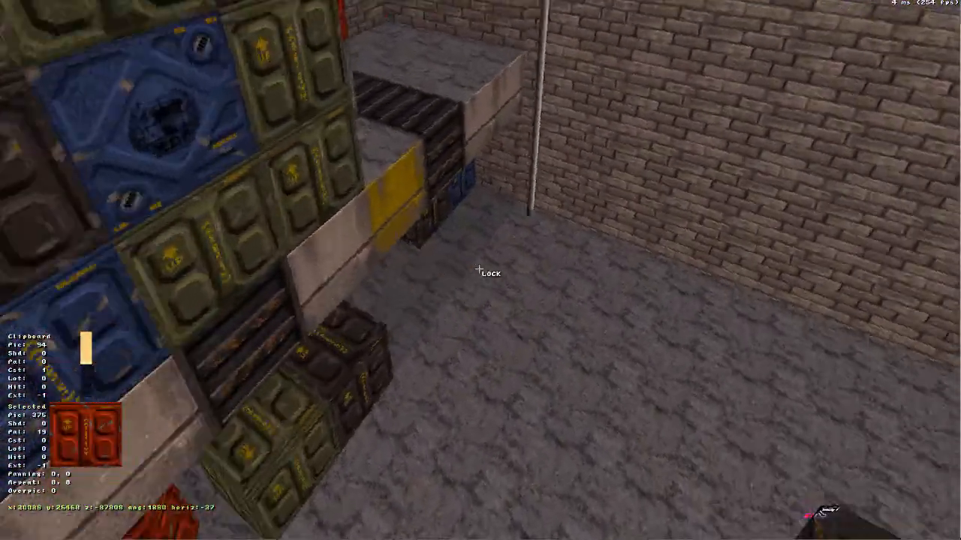
left_click_drag(479, 269, 479, 269)
right_click_drag(479, 269, 479, 269)
middle_click_drag(479, 268, 479, 269)
right_click_drag(479, 269, 479, 269)
left_click_drag(479, 269, 478, 269)
middle_click_drag(479, 268, 479, 269)
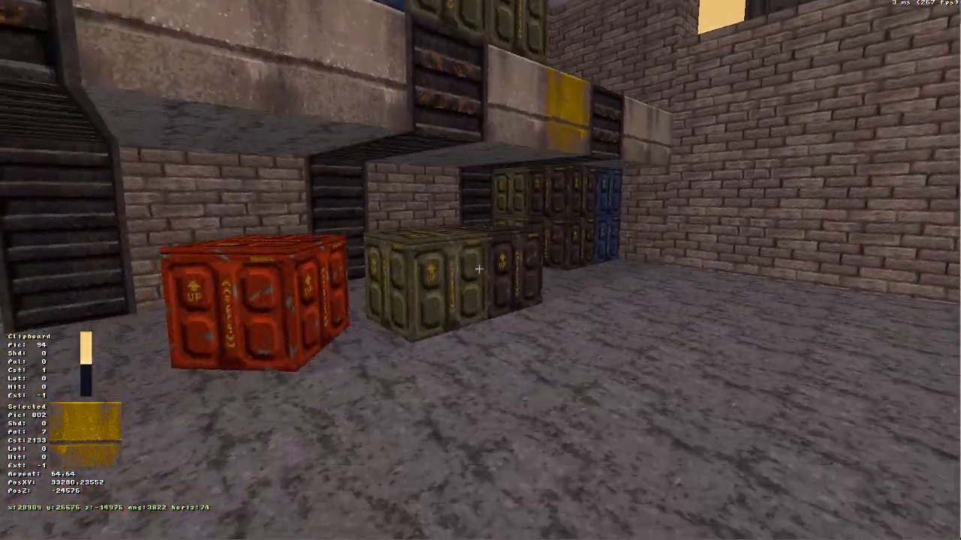
Check how the pole lines up with the beam and pillar as seen from the warehouse ground floor.
right_click_drag(479, 268, 479, 269)
middle_click_drag(479, 269, 479, 269)
left_click_drag(479, 269, 479, 269)
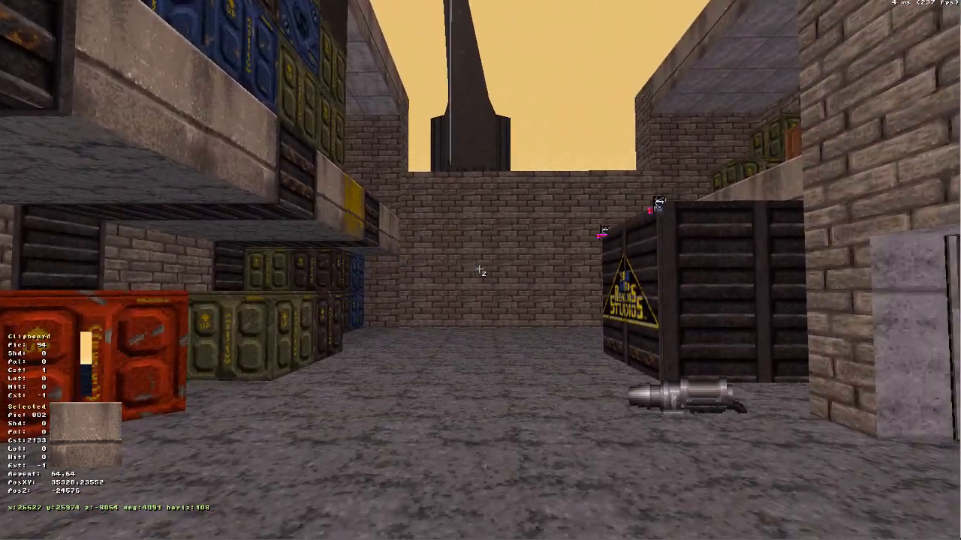
middle_click_drag(479, 268, 479, 269)
right_click_drag(478, 268, 479, 268)
middle_click_drag(479, 268, 479, 269)
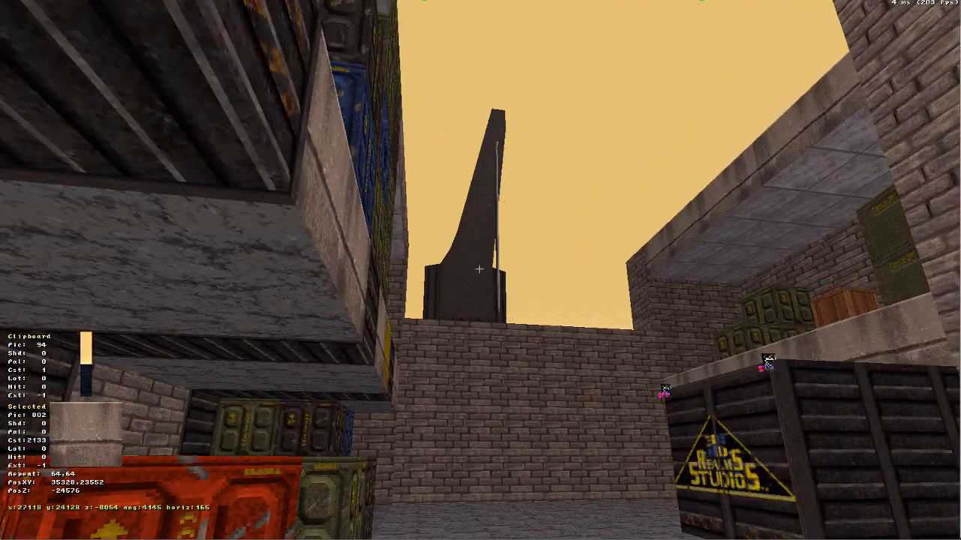
right_click_drag(479, 269, 479, 269)
middle_click_drag(479, 269, 479, 268)
right_click_drag(479, 268, 479, 269)
middle_click_drag(479, 268, 479, 268)
right_click_drag(479, 269, 479, 269)
middle_click_drag(479, 269, 479, 269)
Inspect the hanging pole and beam against the crate stacks from the opposite upper balcony.
left_click_drag(479, 268, 478, 269)
right_click_drag(479, 269, 479, 270)
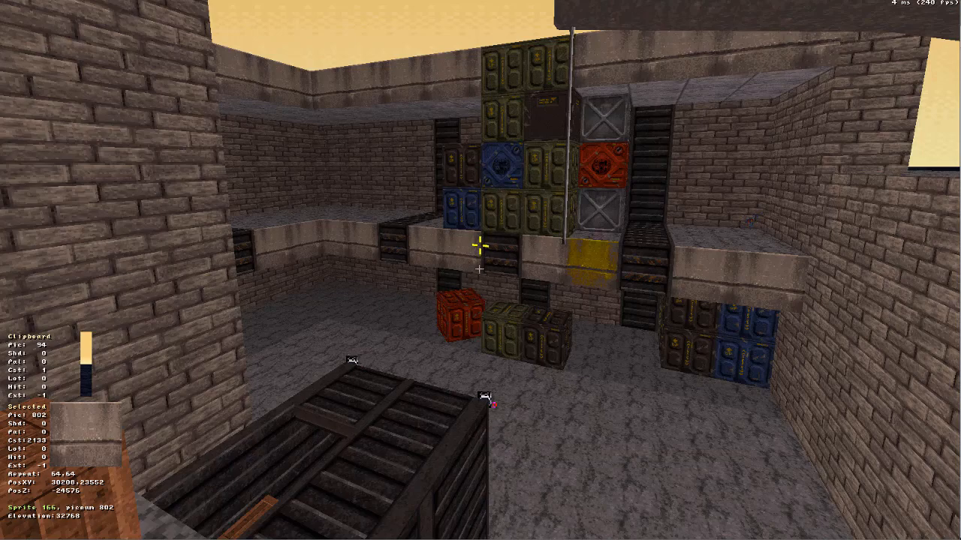
left_click_drag(479, 268, 479, 269)
right_click_drag(479, 269, 479, 269)
left_click_drag(479, 269, 478, 270)
right_click_drag(479, 269, 479, 269)
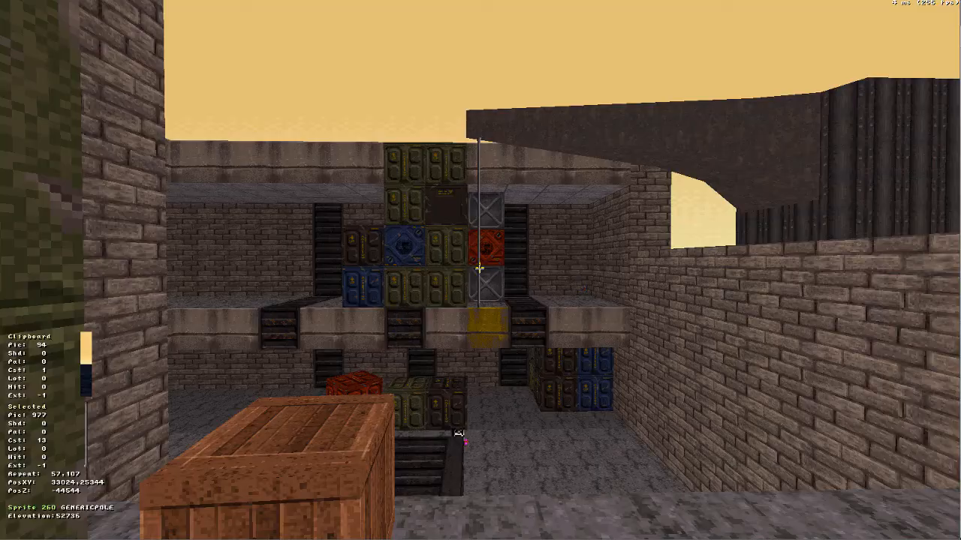
Switch to the web browser with the EDukeWiki Sector Tag Reference Guide.
key("alt+Tab")
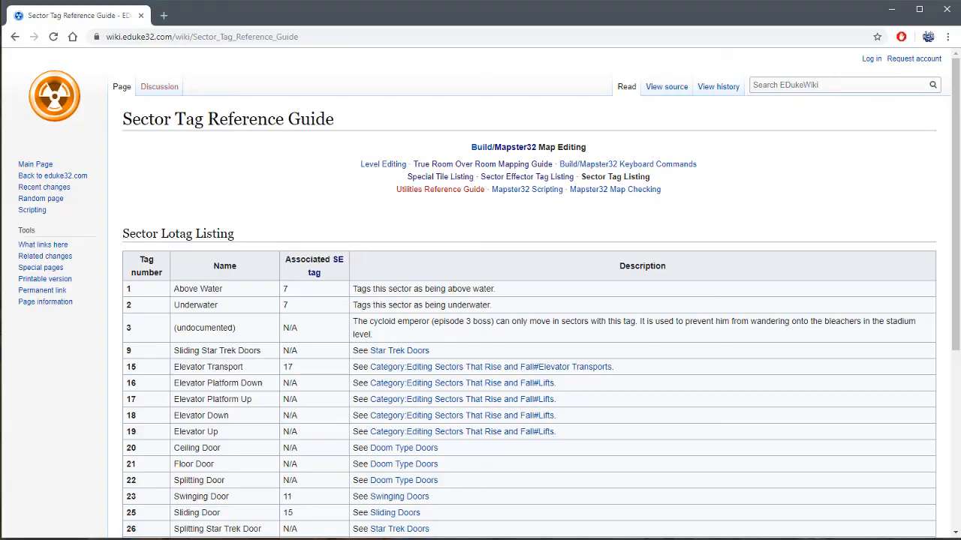